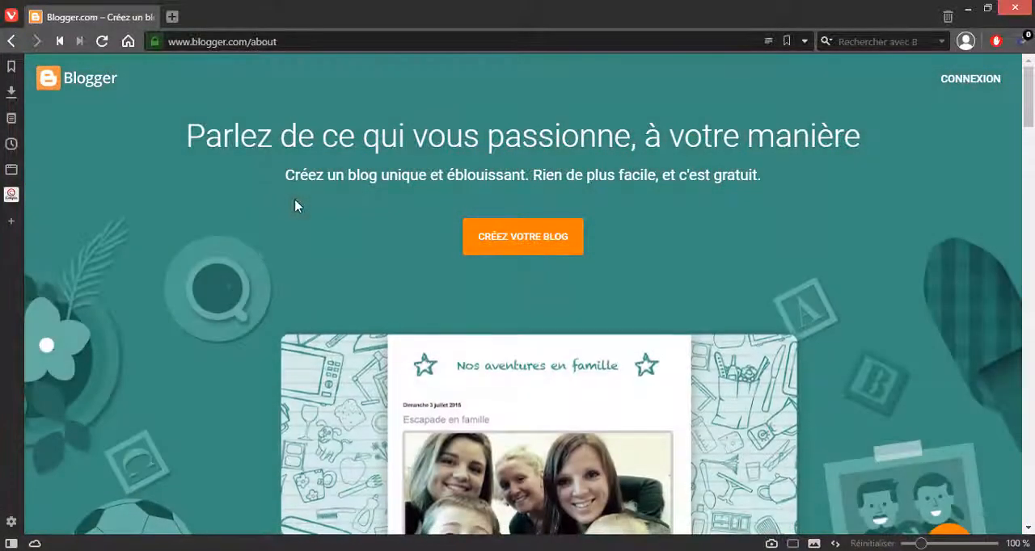
Step: Start creating a blog and sign in with the second listed Google account, entering its password
{"action": "left_click", "coordinate": [534, 246]}
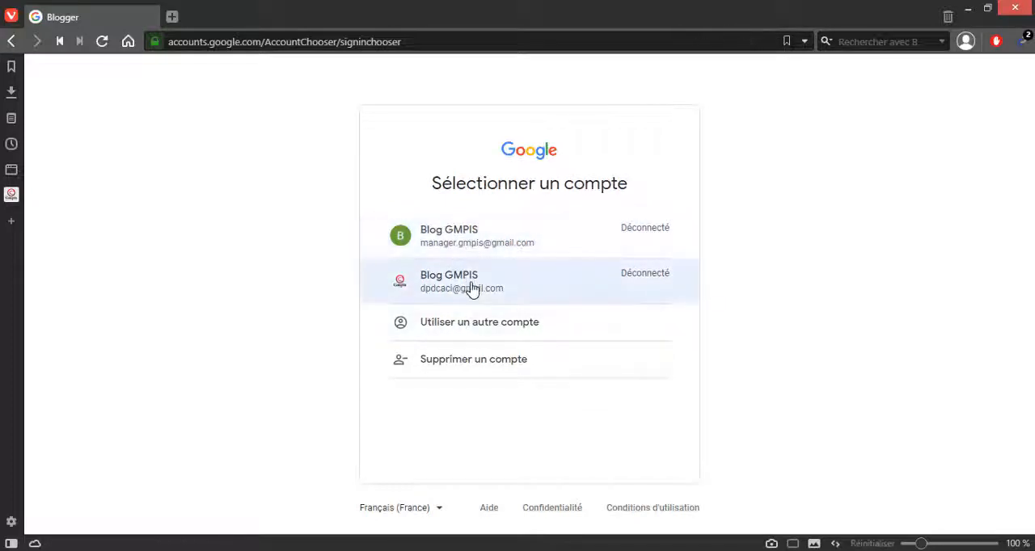
{"action": "left_click", "coordinate": [471, 289]}
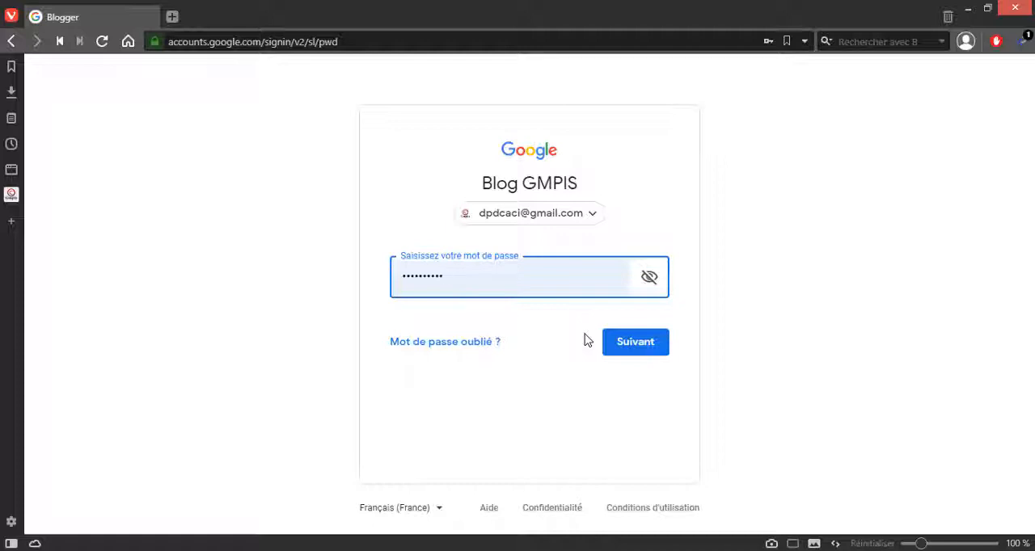
{"action": "left_click", "coordinate": [665, 349]}
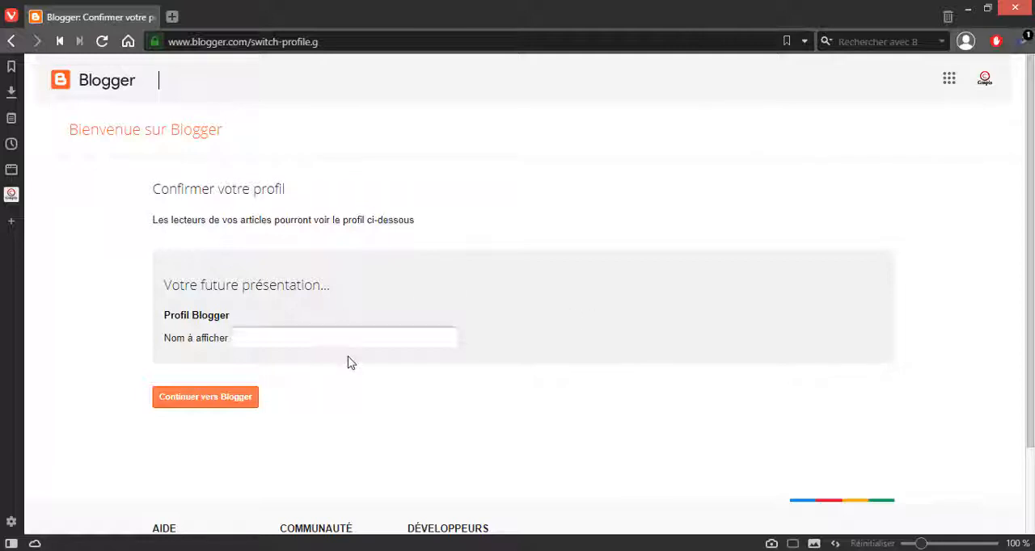
Step: Set the Blogger profile's display name to medecingen and continue to Blogger
{"action": "left_click", "coordinate": [336, 331]}
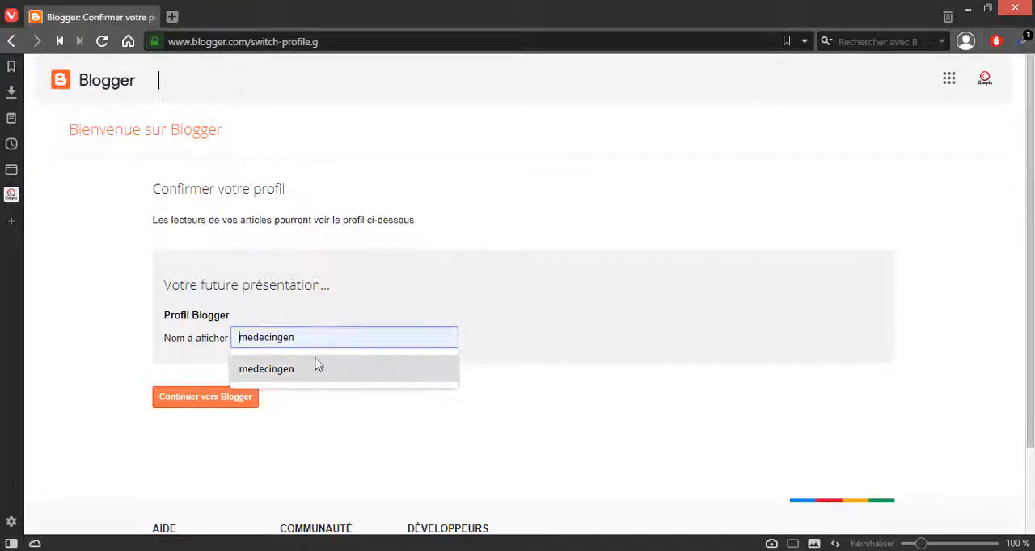
{"action": "left_click", "coordinate": [282, 383]}
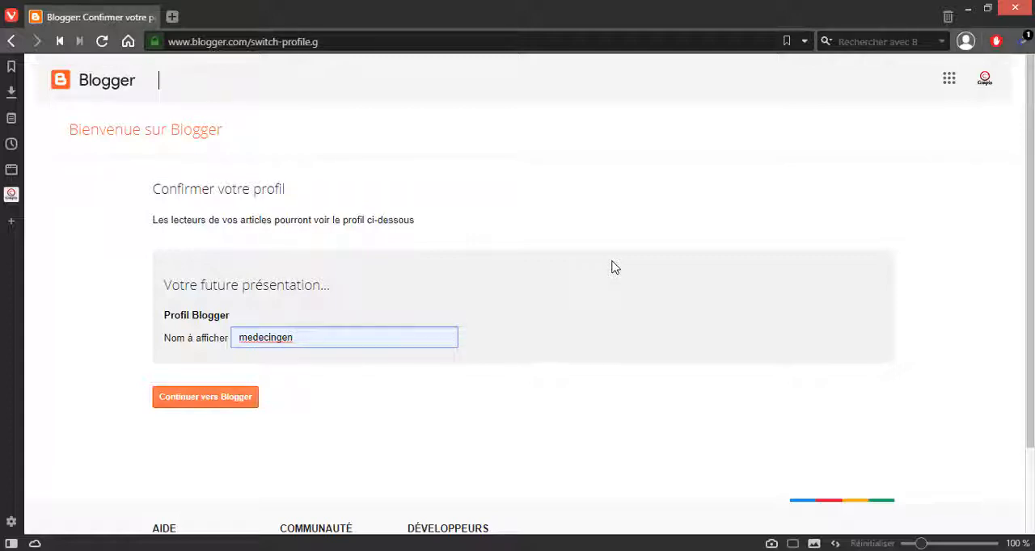
{"action": "left_click", "coordinate": [226, 401]}
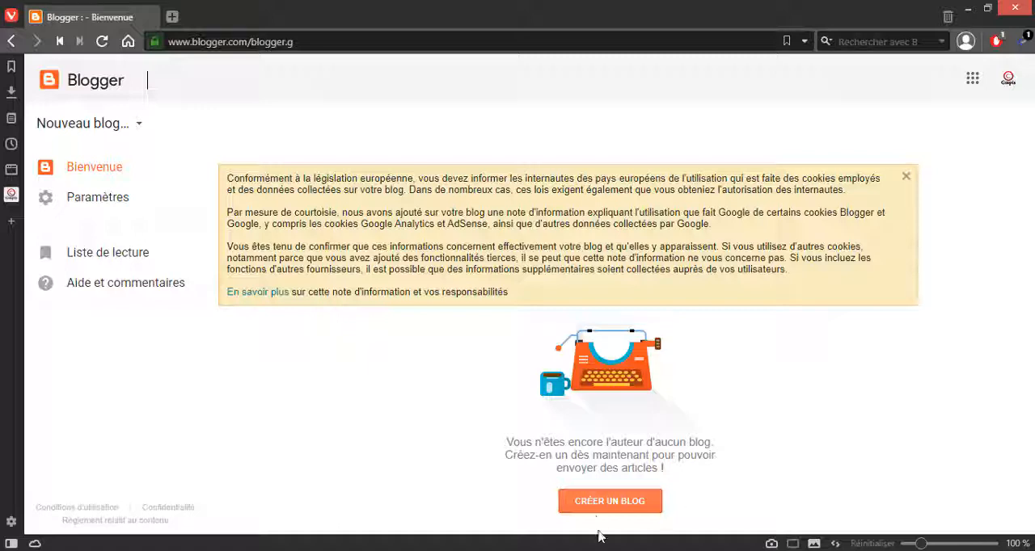
Step: Start a new blog and title it "Plante Médicinale"
{"action": "left_click", "coordinate": [603, 502]}
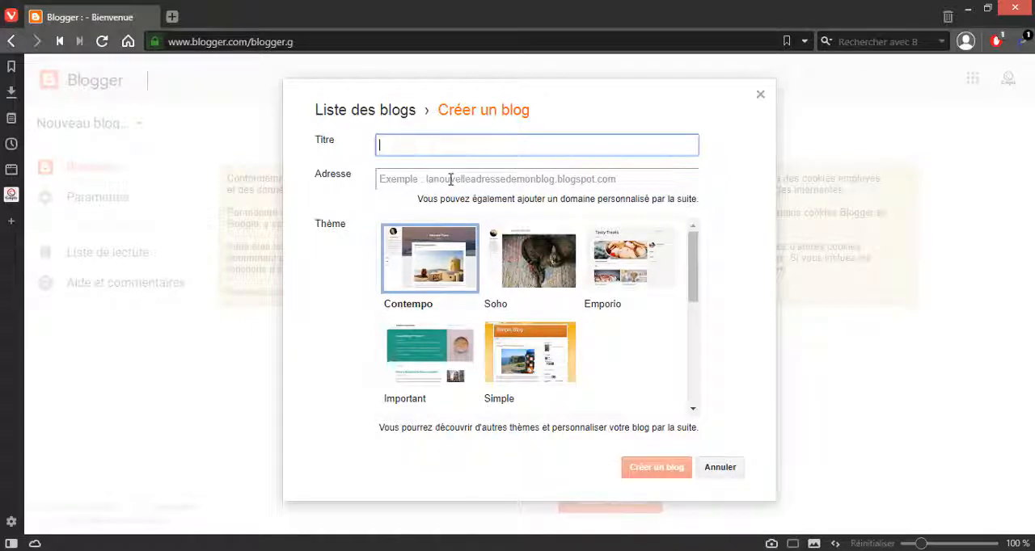
{"action": "type", "text": "Plan"}
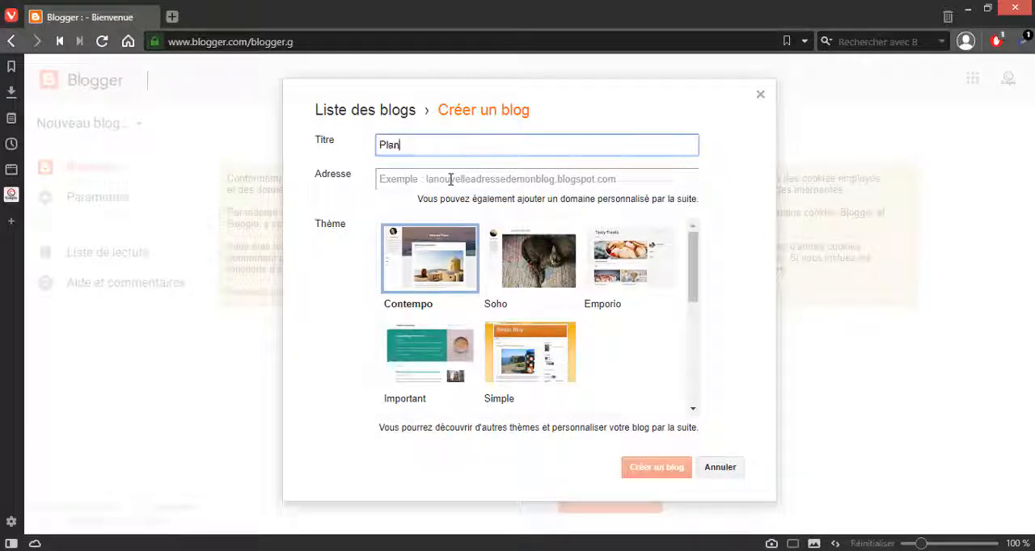
{"action": "type", "text": "te Médicinale"}
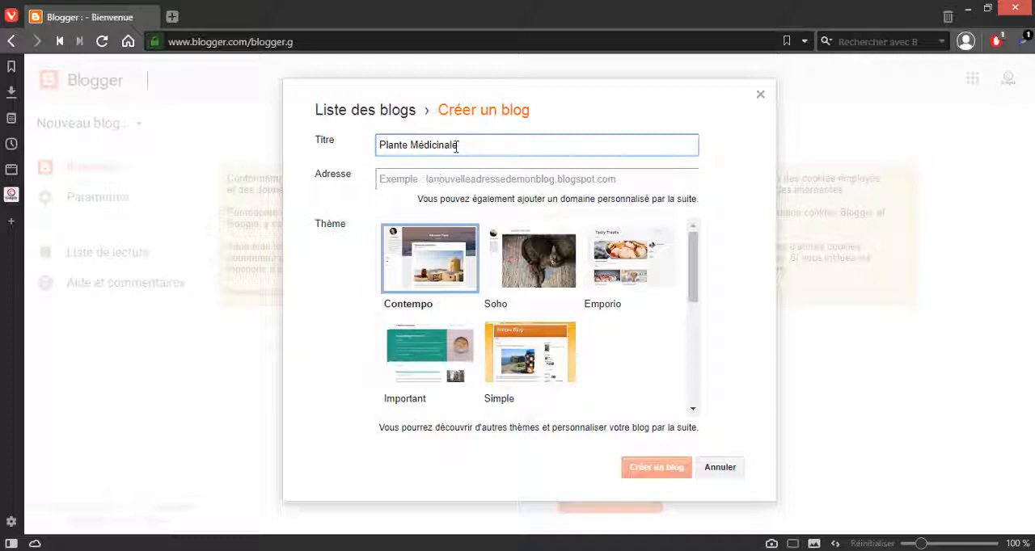
Step: Try the copied title without its space, PlanteMédicinale, and the variant PlanteMédicinaleds as the blog address, and clear the address
{"action": "left_click_drag", "start_coordinate": [467, 147], "coordinate": [312, 151]}
{"action": "key", "text": "ctrl+c"}
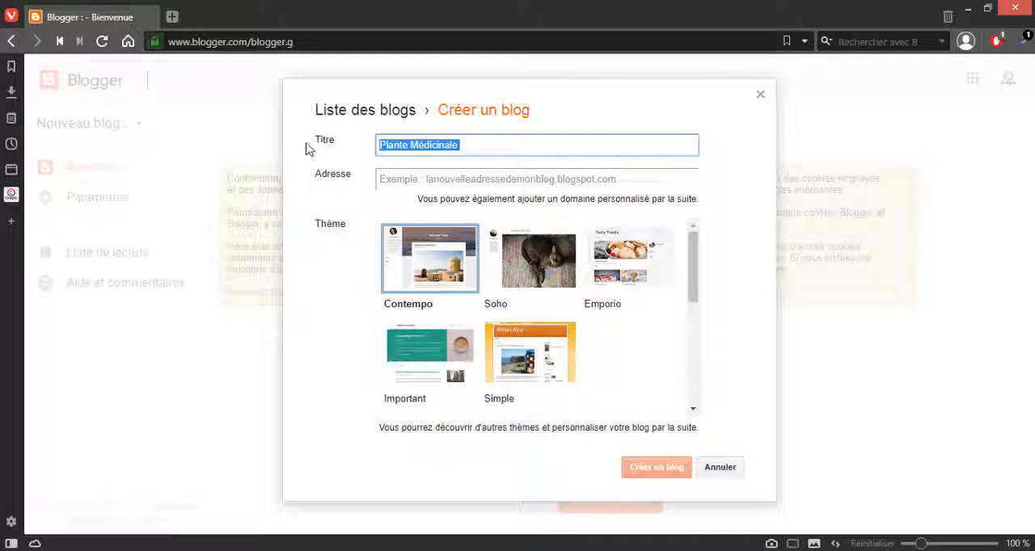
{"action": "left_click", "coordinate": [397, 182]}
{"action": "key", "text": "ctrl+v"}
{"action": "left_click", "coordinate": [406, 183]}
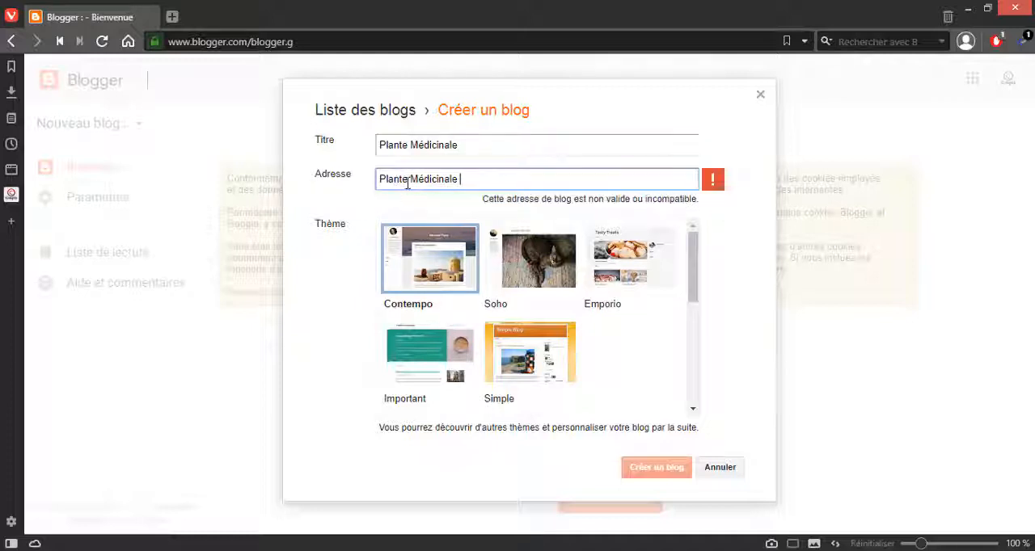
{"action": "key", "text": "BackSpace"}
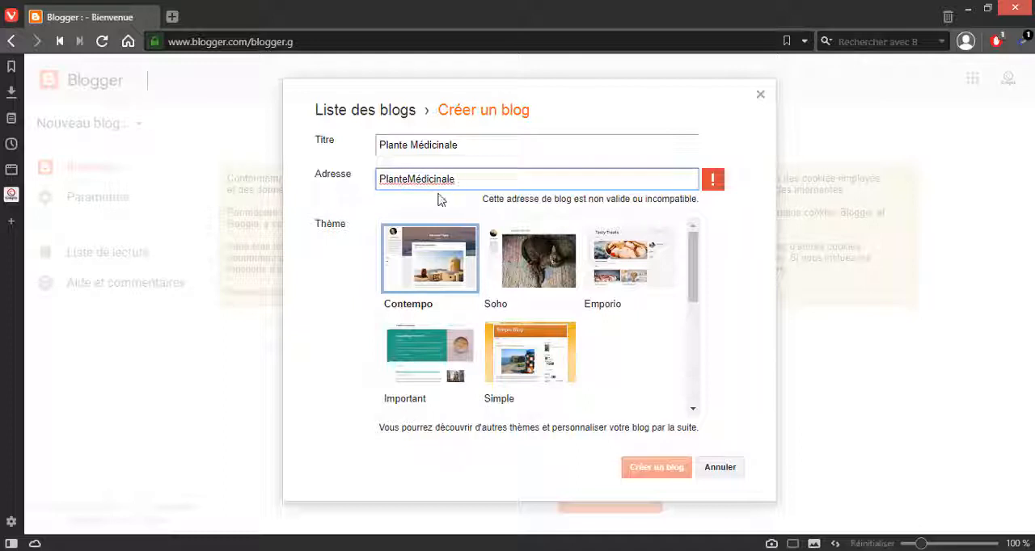
{"action": "type", "text": "ds"}
{"action": "key", "text": "Left"}
{"action": "key", "text": "Left"}
{"action": "key", "text": "BackSpace"}
{"action": "left_click_drag", "start_coordinate": [503, 184], "coordinate": [362, 184]}
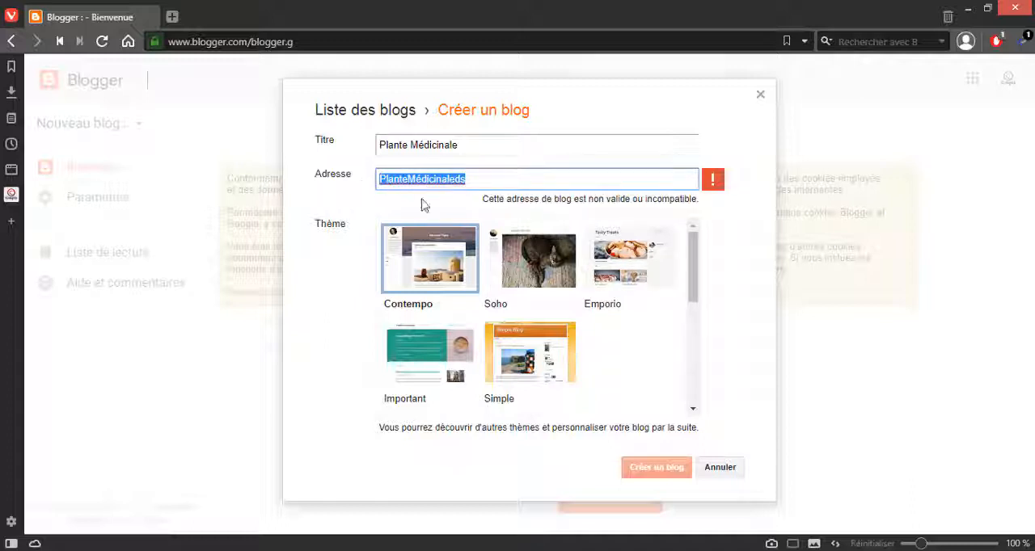
{"action": "key", "text": "BackSpace"}
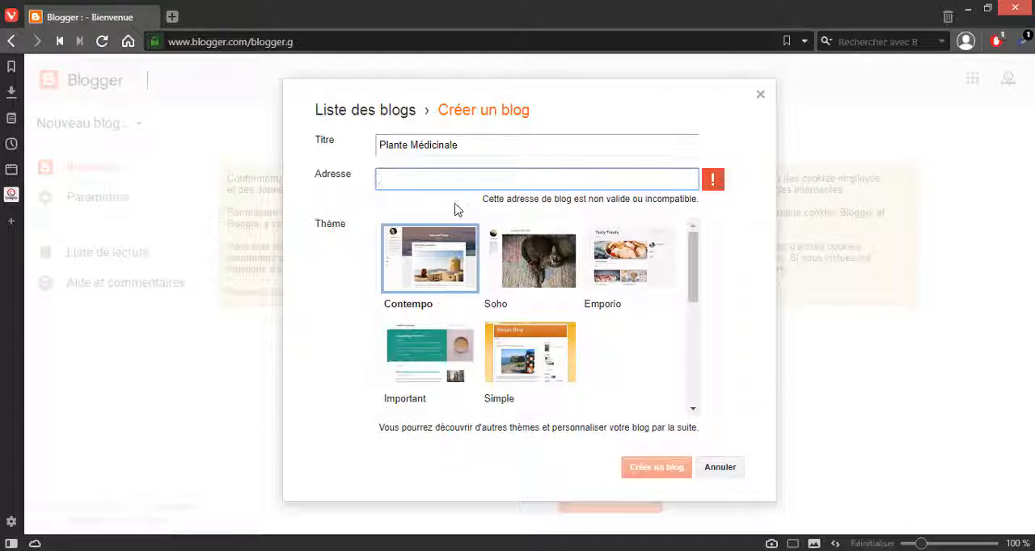
{"action": "triple_click", "coordinate": [456, 209]}
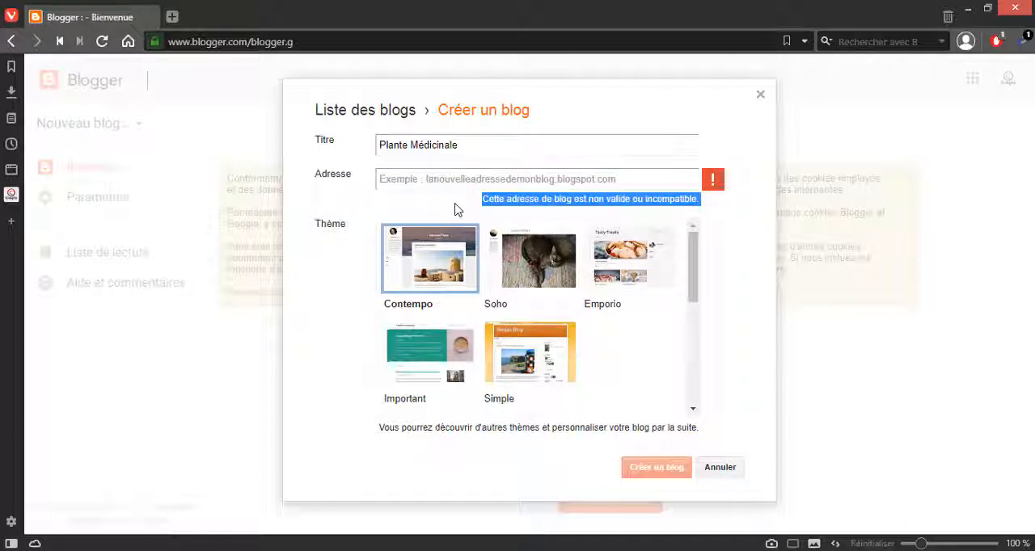
Step: Enter plantemed as the blog address and accept the suggestion plantemed.blogspot.com
{"action": "left_click", "coordinate": [420, 178]}
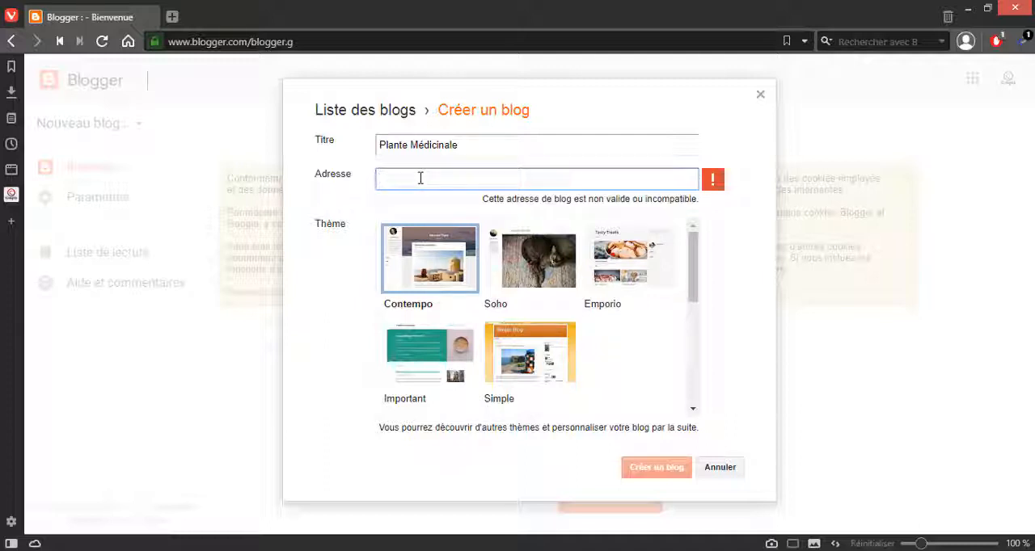
{"action": "type", "text": "plante"}
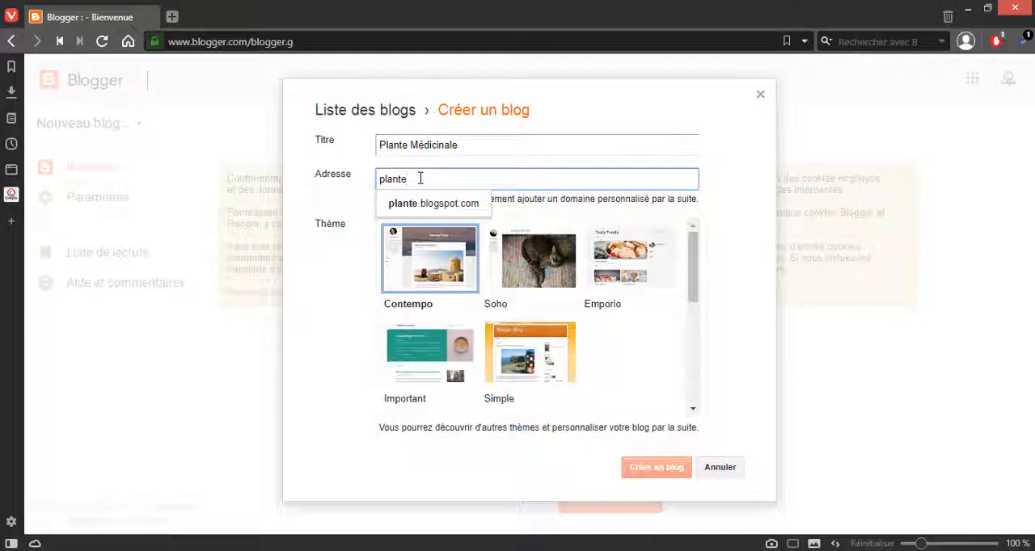
{"action": "type", "text": "med"}
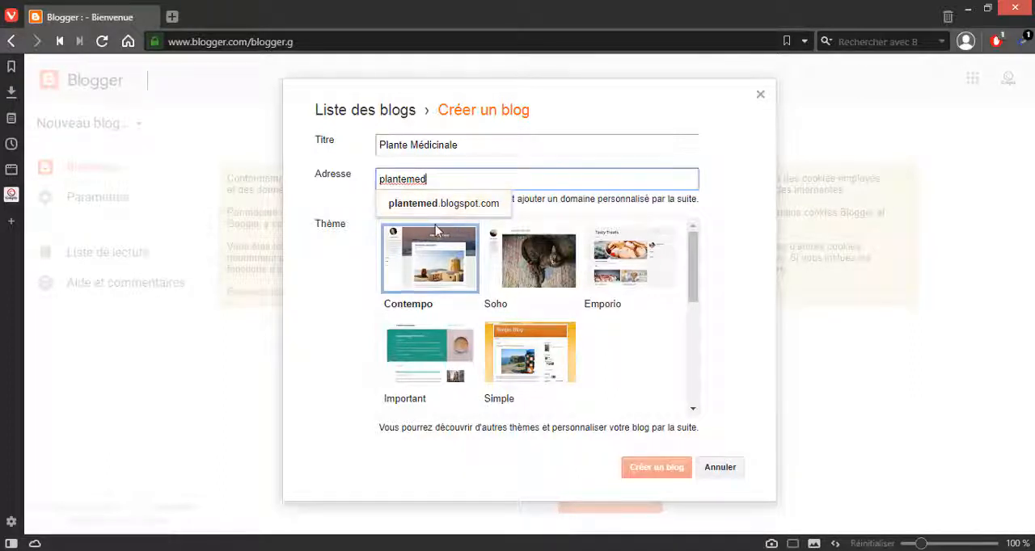
{"action": "left_click", "coordinate": [459, 214]}
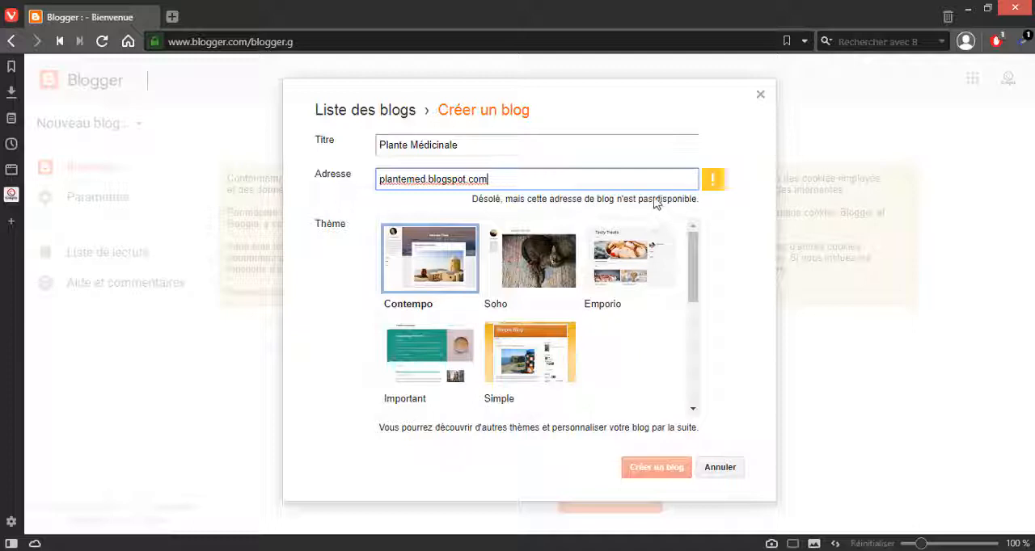
Step: Extend the blog address to plantemedicinals.blogspot.com, trying the variants plantemedicinal and plantemedicinal1s on the way
{"action": "left_click", "coordinate": [420, 179]}
{"action": "type", "text": "icina"}
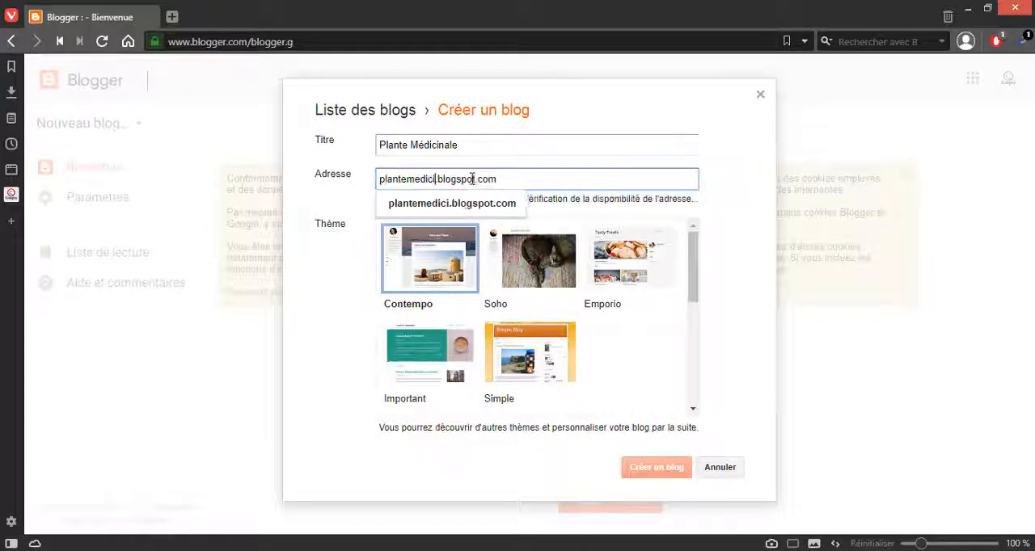
{"action": "type", "text": "l"}
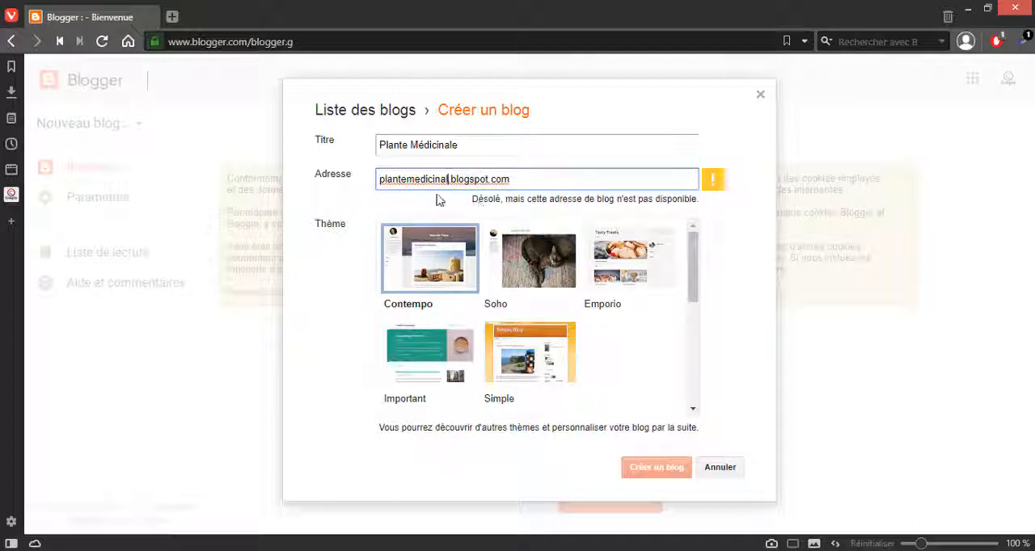
{"action": "type", "text": "1s"}
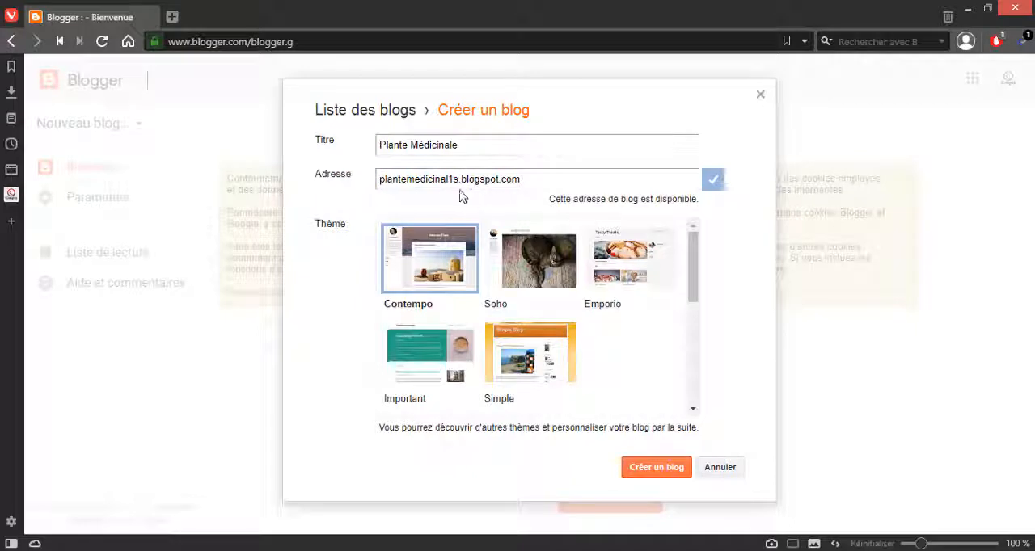
{"action": "left_click", "coordinate": [455, 183]}
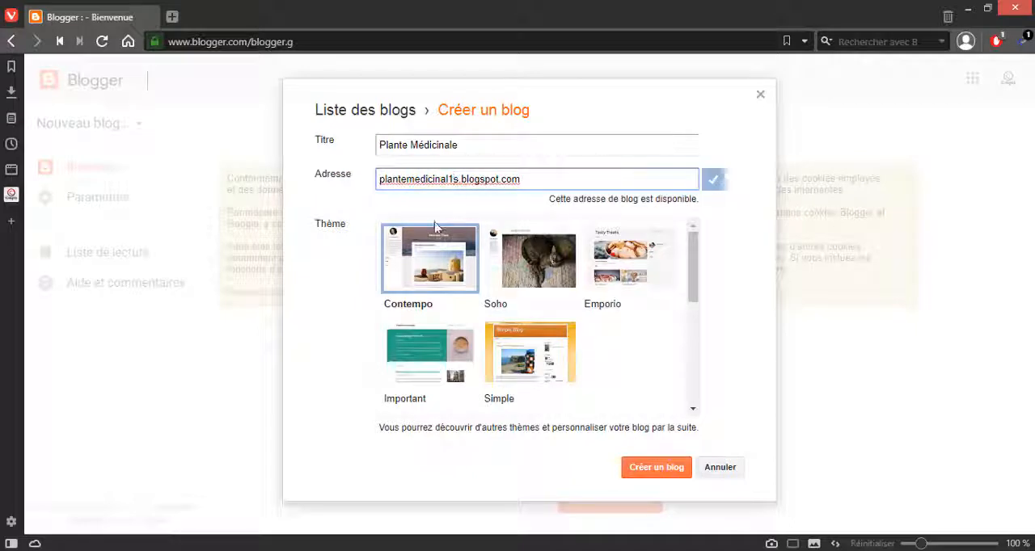
{"action": "key", "text": "BackSpace"}
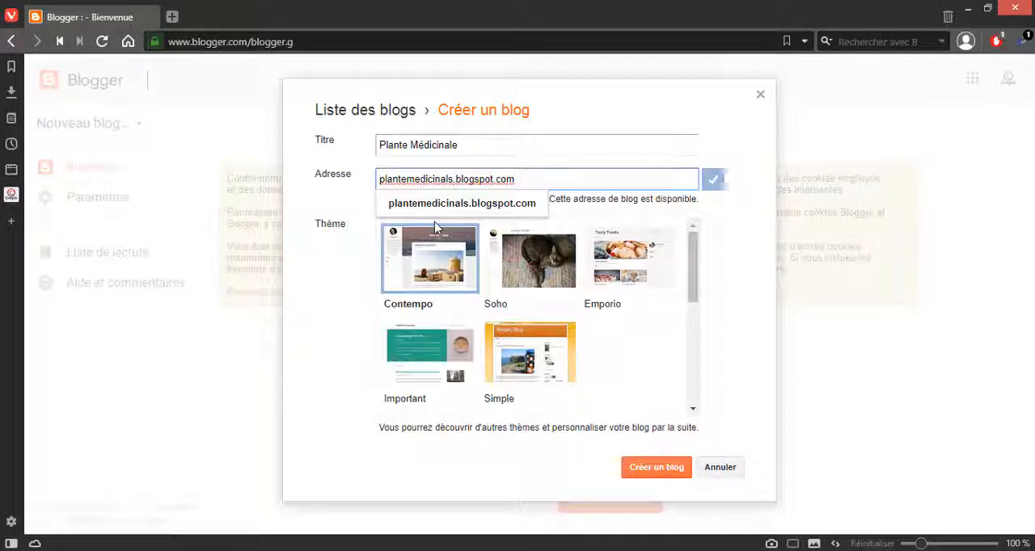
{"action": "left_click", "coordinate": [473, 141]}
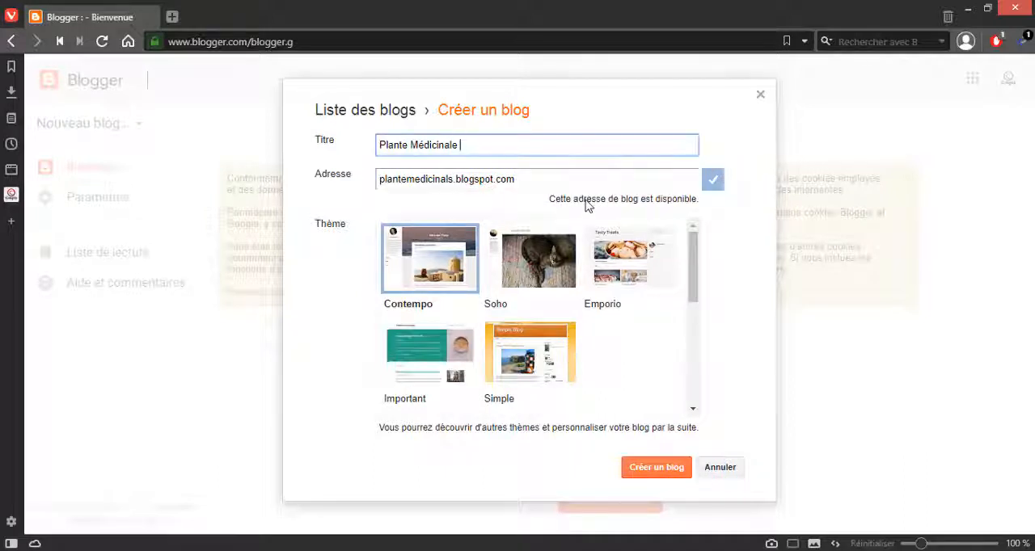
{"action": "key", "text": "Tab"}
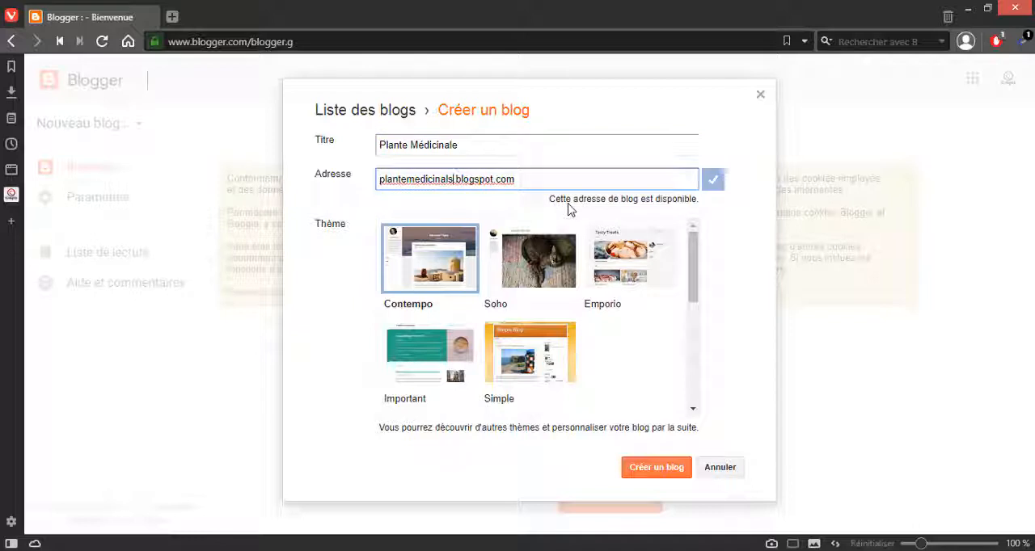
Step: Choose the Picture Window theme and create the blog
{"action": "scroll", "coordinate": [568, 263], "scroll_direction": "down", "scroll_amount": 2}
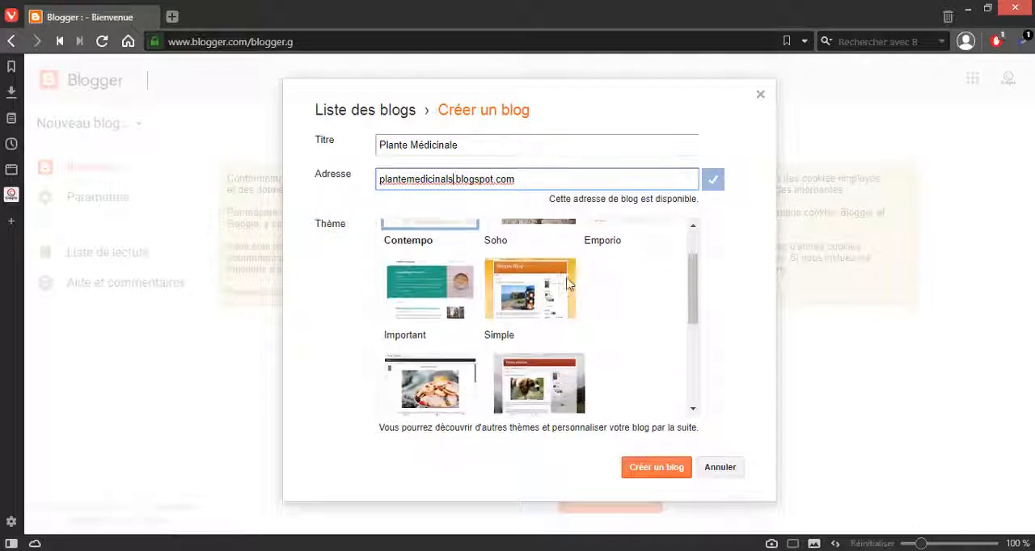
{"action": "scroll", "coordinate": [568, 295], "scroll_direction": "up", "scroll_amount": 2}
{"action": "scroll", "coordinate": [568, 299], "scroll_direction": "down", "scroll_amount": 1}
{"action": "scroll", "coordinate": [569, 299], "scroll_direction": "down", "scroll_amount": 3}
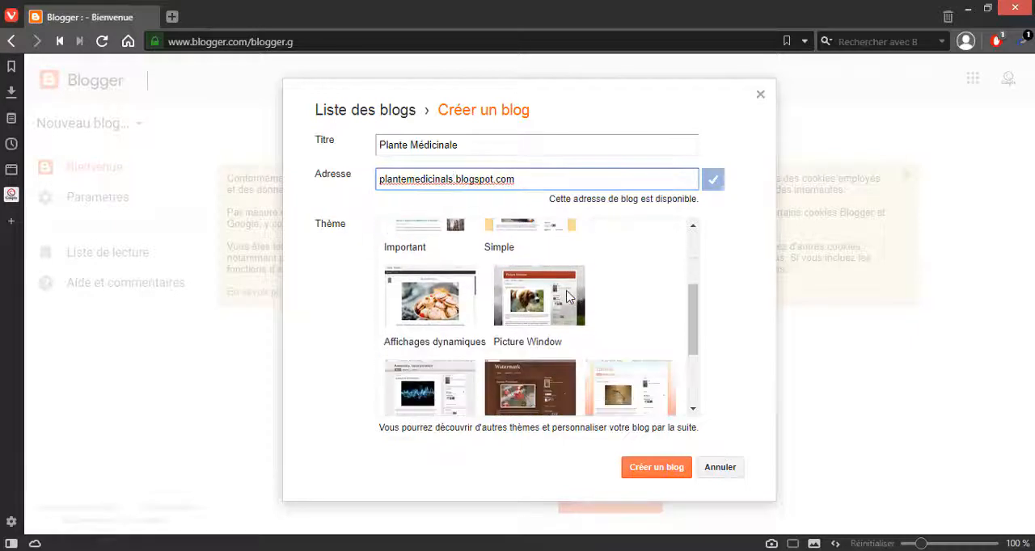
{"action": "left_click", "coordinate": [555, 308]}
{"action": "left_click", "coordinate": [551, 311]}
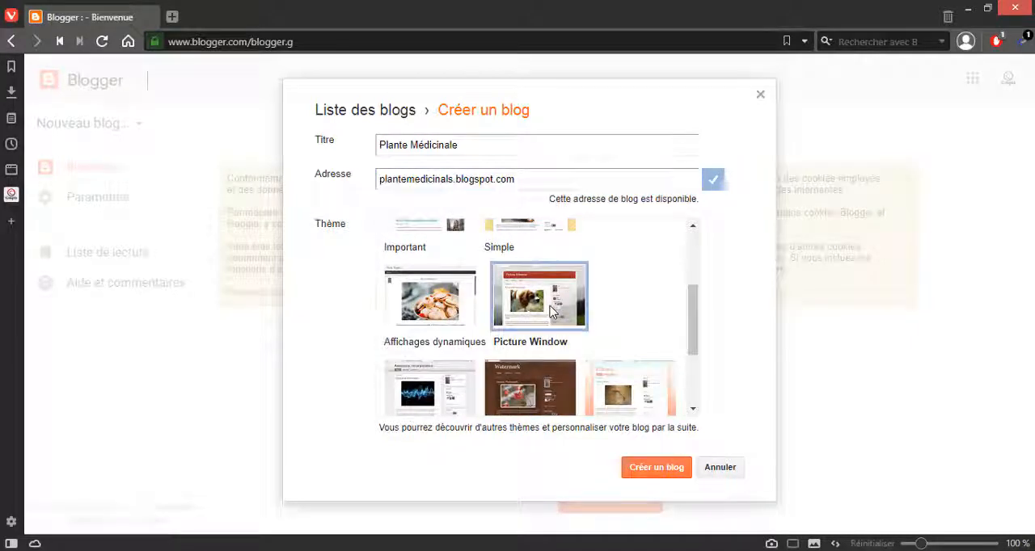
{"action": "left_click", "coordinate": [655, 470]}
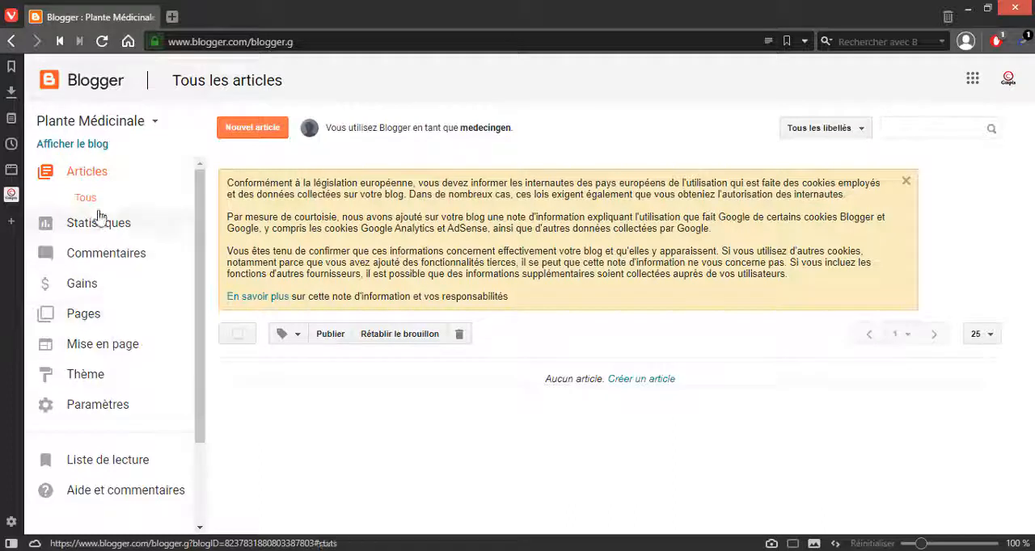
Step: View the new blog's public page in a separate tab and return to the Blogger dashboard
{"action": "right_click", "coordinate": [89, 154]}
{"action": "left_click", "coordinate": [113, 159]}
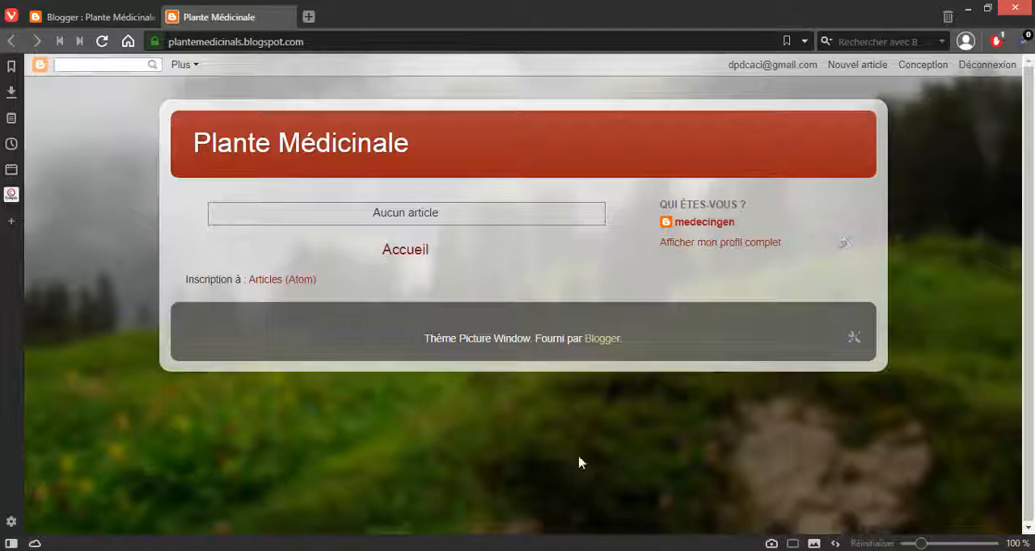
{"action": "left_click", "coordinate": [108, 17]}
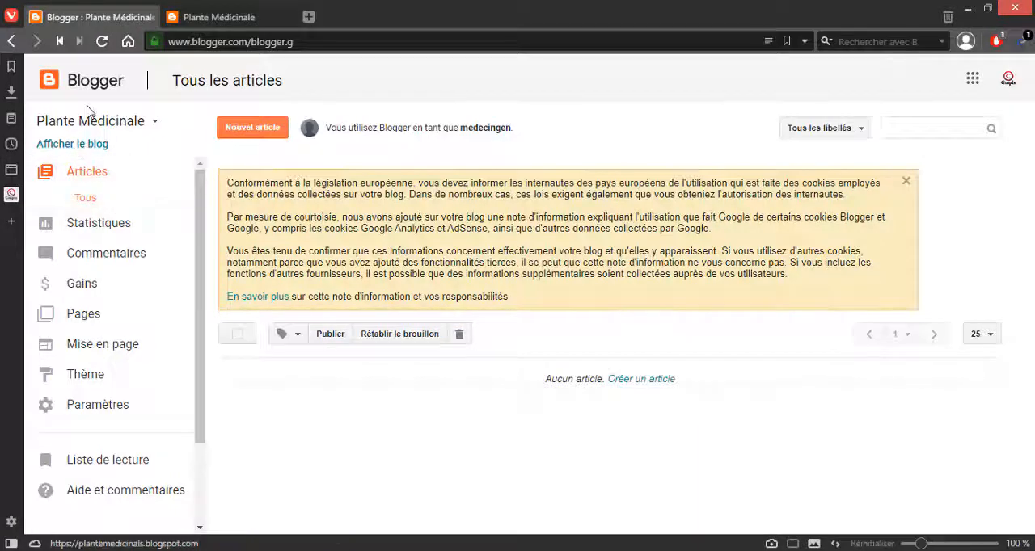
Step: Start a new article from the blog's list of articles
{"action": "left_click", "coordinate": [83, 178]}
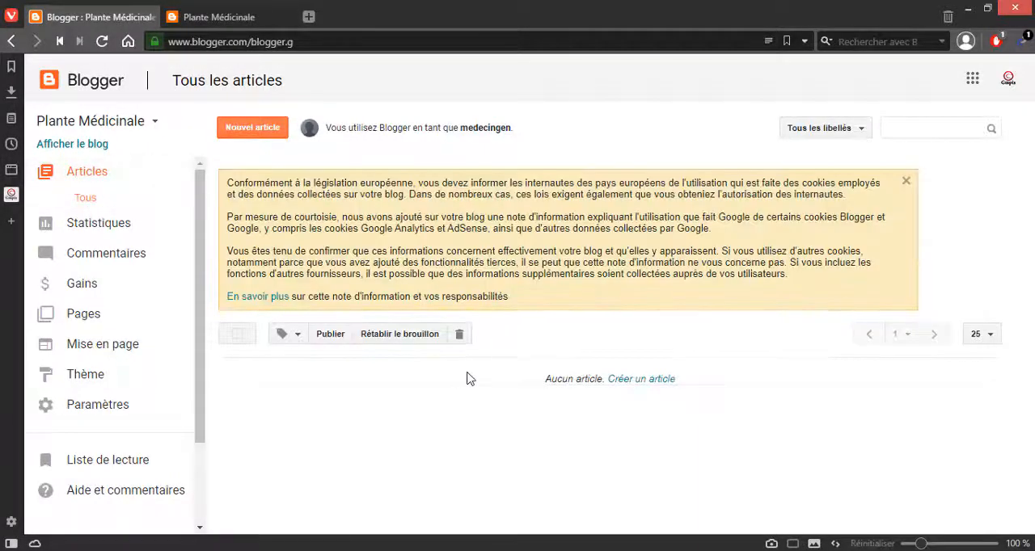
{"action": "left_click", "coordinate": [251, 129]}
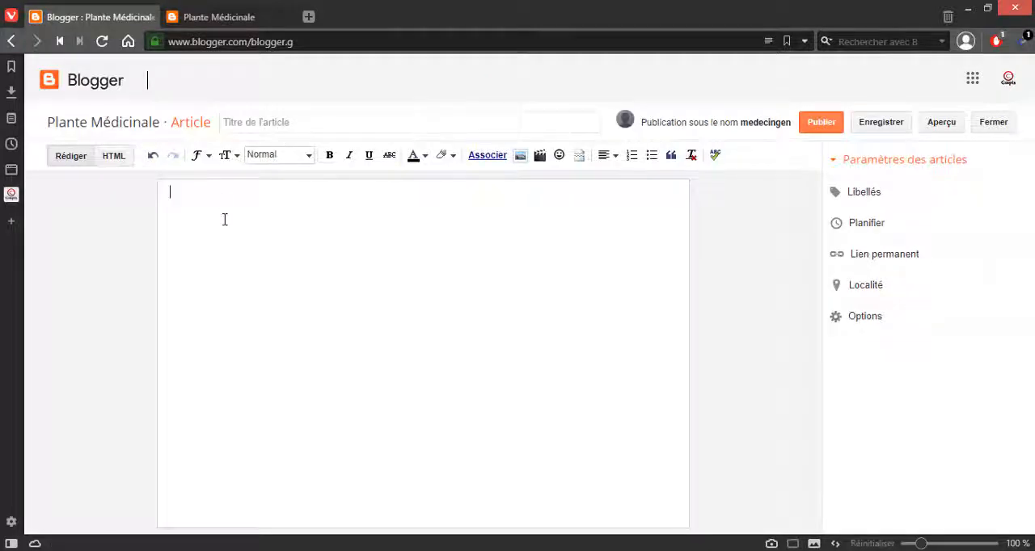
Step: Open a blank browser tab, open the Arborescence text file from the "Créer un blog gratuitement Blogger" folder and select the plant name Anis
{"action": "left_click", "coordinate": [309, 17]}
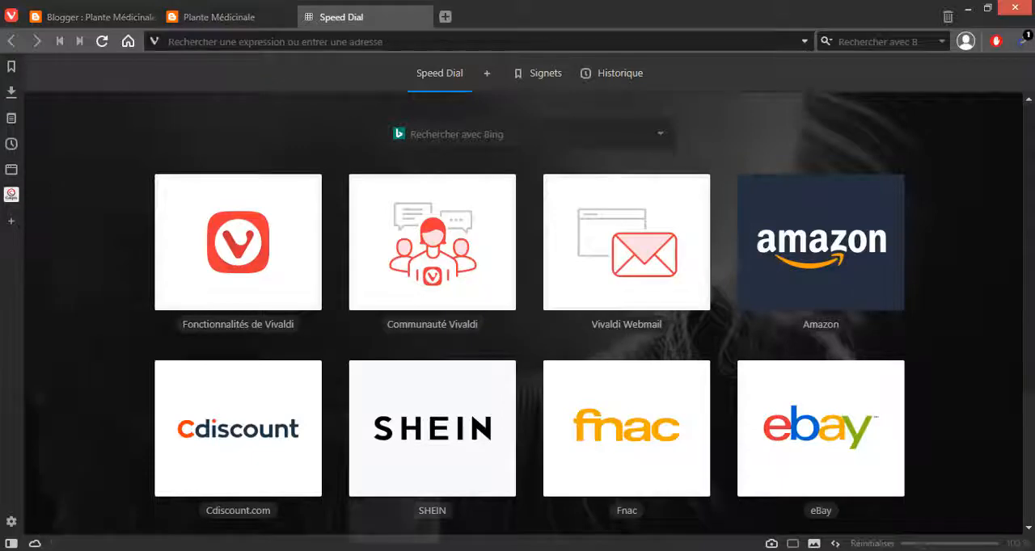
{"action": "key", "text": "alt+Tab"}
{"action": "key", "text": "alt+Tab"}
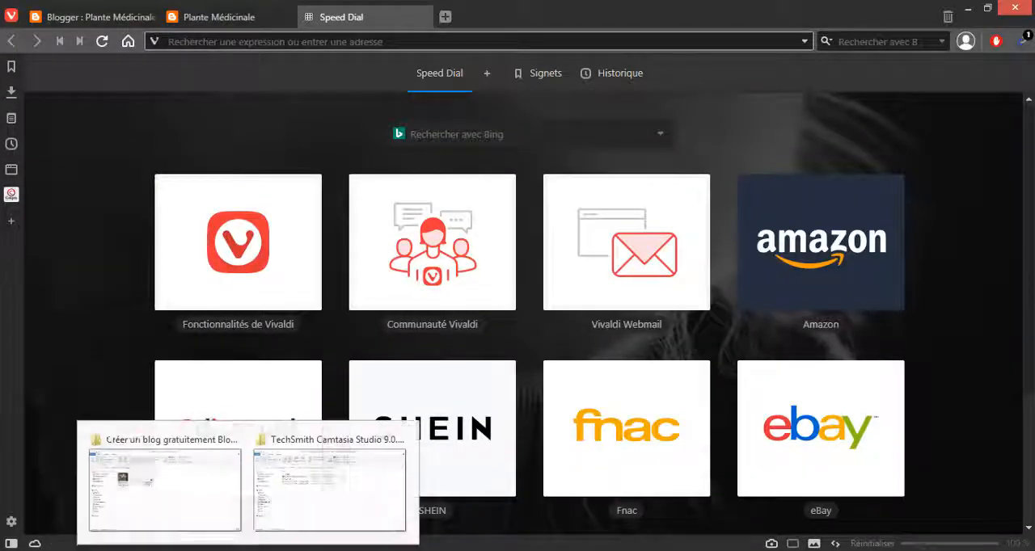
{"action": "mouse_move", "coordinate": [412, 532]}
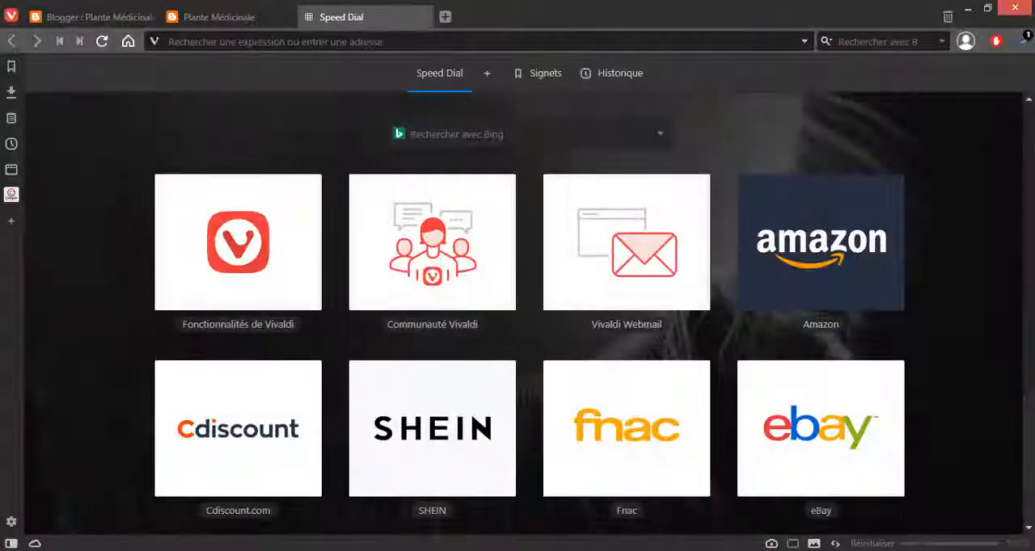
{"action": "mouse_move", "coordinate": [248, 550]}
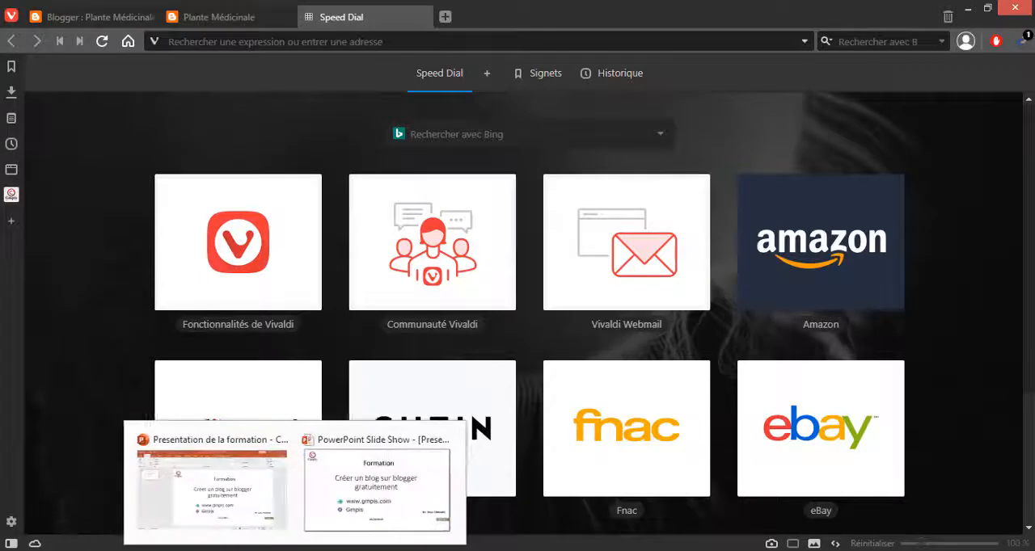
{"action": "left_click", "coordinate": [185, 537]}
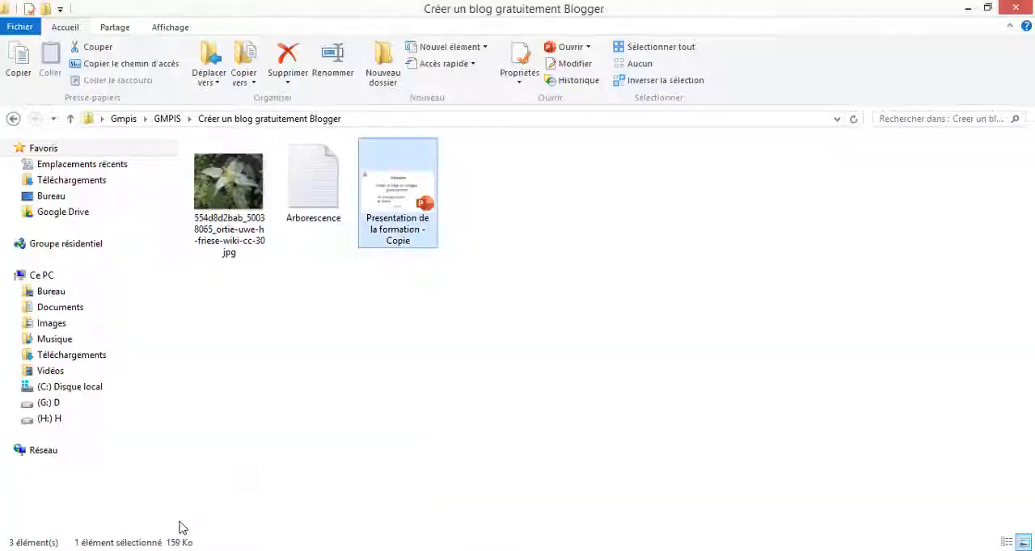
{"action": "double_click", "coordinate": [299, 192]}
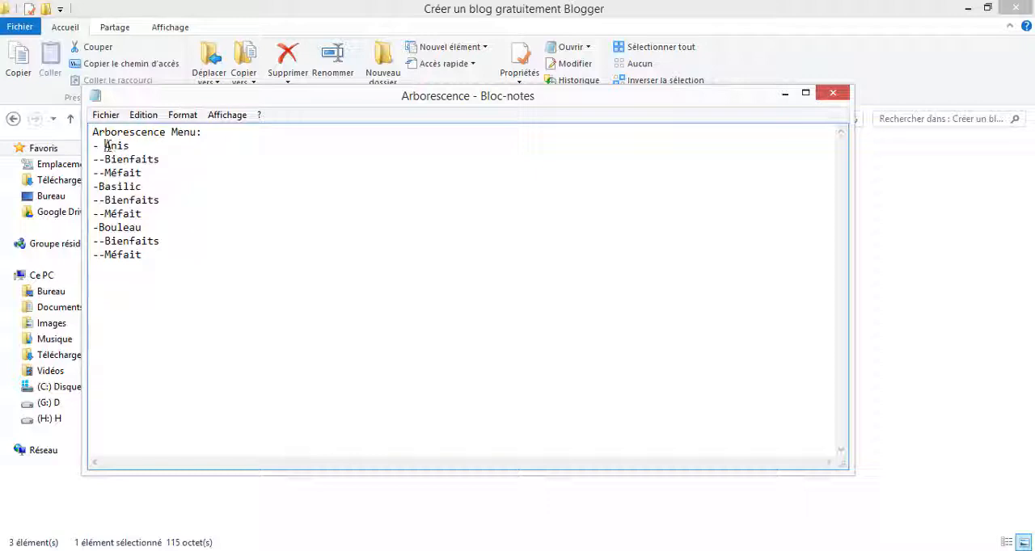
{"action": "left_click_drag", "start_coordinate": [104, 145], "coordinate": [139, 145]}
Step: Return to the browser and close the blog's public page
{"action": "key", "text": "alt+Tab"}
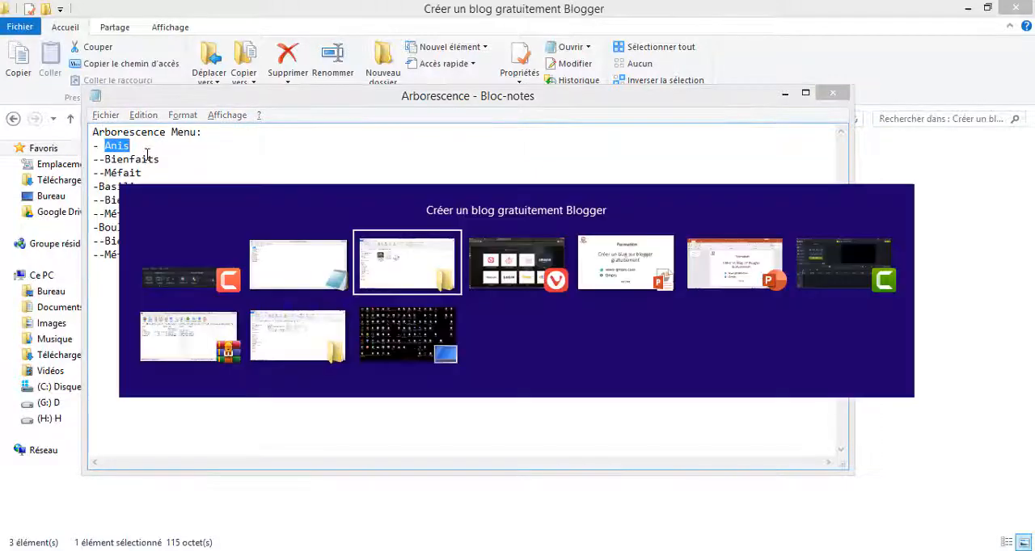
{"action": "key", "text": "alt+Tab"}
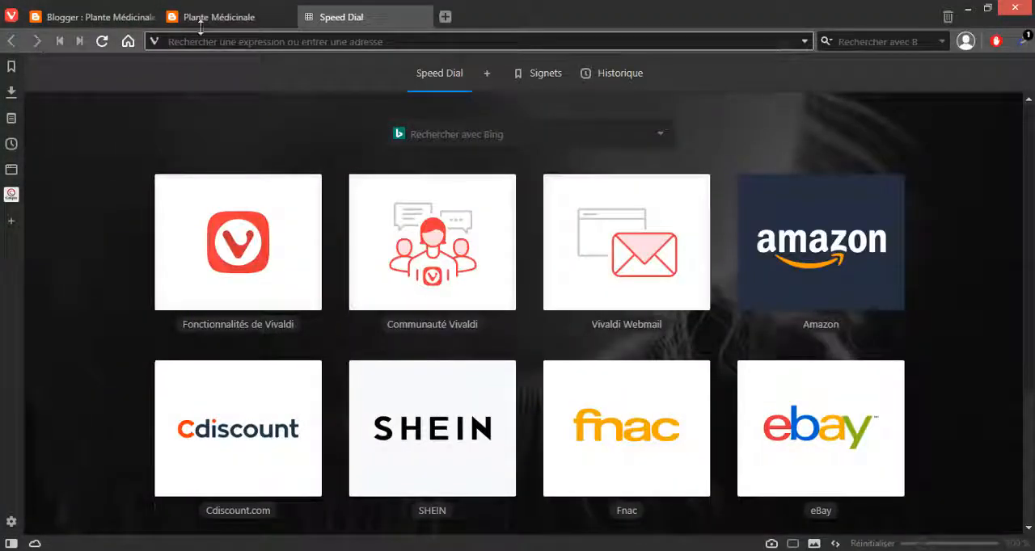
{"action": "left_click", "coordinate": [231, 23]}
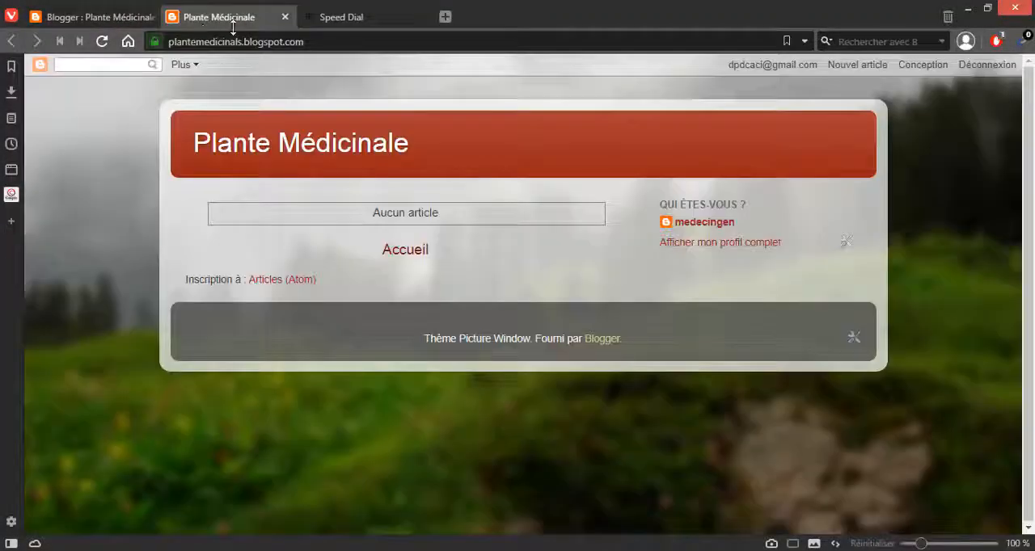
{"action": "left_click", "coordinate": [283, 16]}
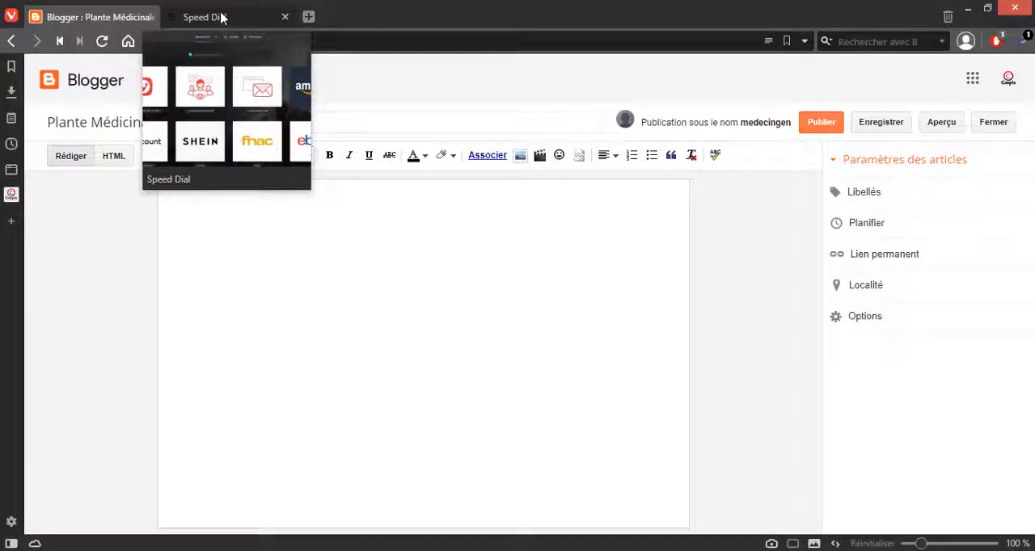
Step: Search the web for "Anis" from the blank browser tab
{"action": "left_click", "coordinate": [222, 18]}
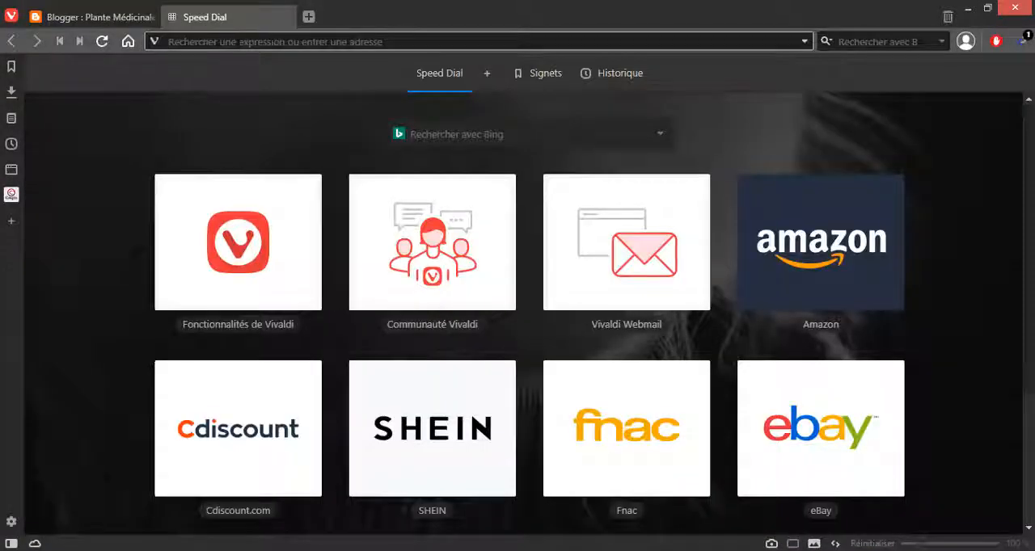
{"action": "left_click", "coordinate": [183, 40]}
{"action": "type", "text": "Ani"}
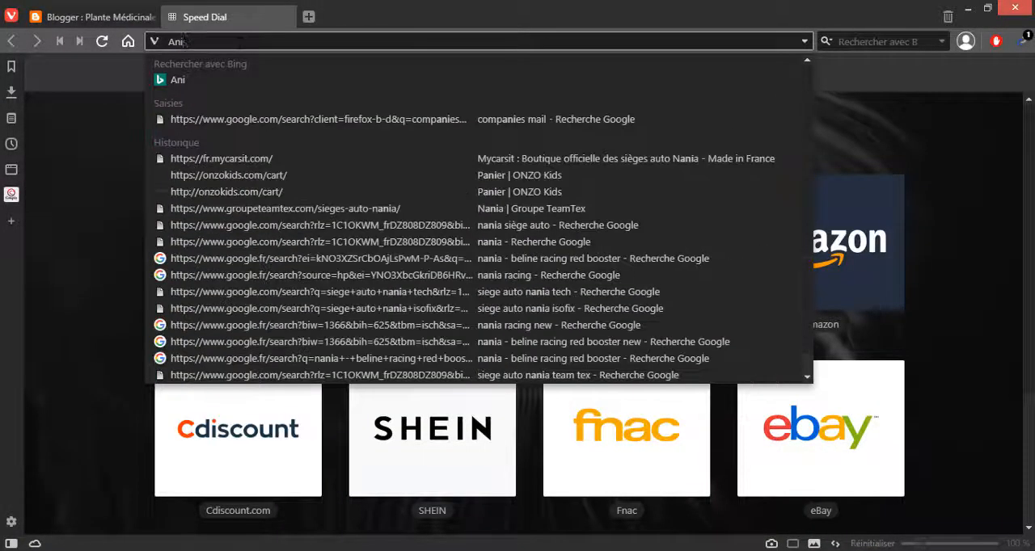
{"action": "type", "text": "s"}
{"action": "key", "text": "Return"}
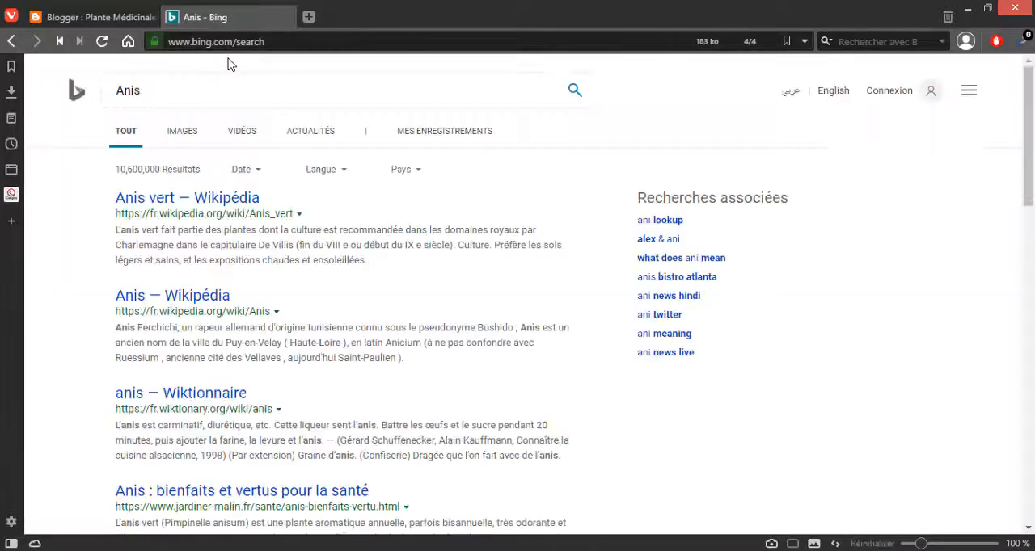
Step: Open the Wikipedia article "Anis vert" in a separate tab and look over its summary and description
{"action": "left_click", "coordinate": [217, 208]}
{"action": "right_click", "coordinate": [217, 207]}
{"action": "left_click", "coordinate": [242, 213]}
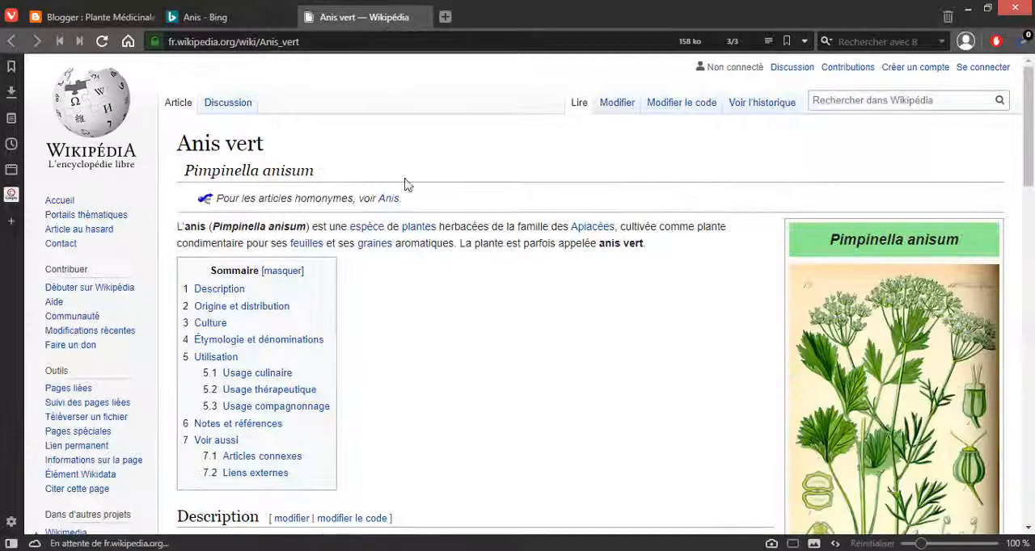
{"action": "scroll", "coordinate": [504, 334], "scroll_direction": "down", "scroll_amount": 10}
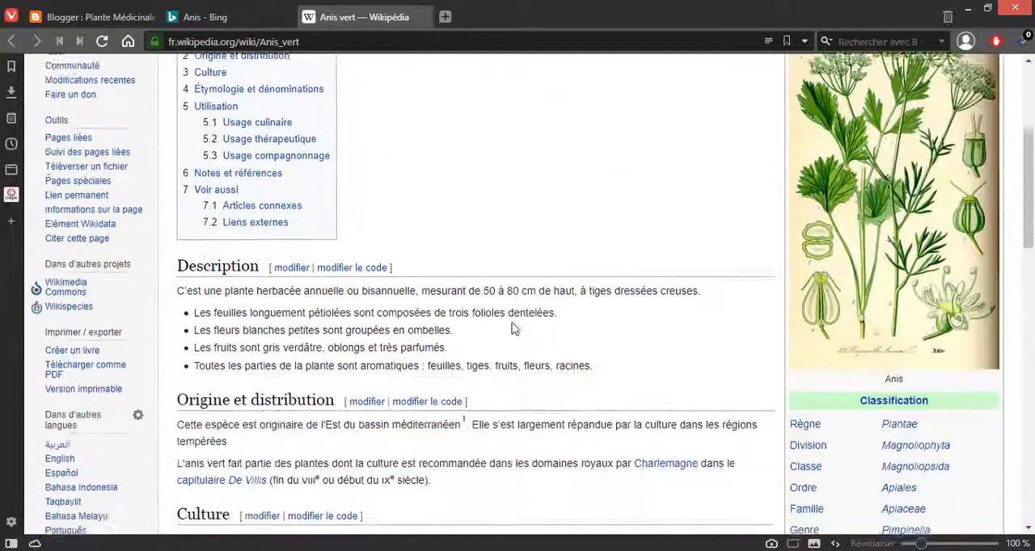
{"action": "scroll", "coordinate": [513, 328], "scroll_direction": "up", "scroll_amount": 3}
{"action": "scroll", "coordinate": [512, 329], "scroll_direction": "up", "scroll_amount": 7}
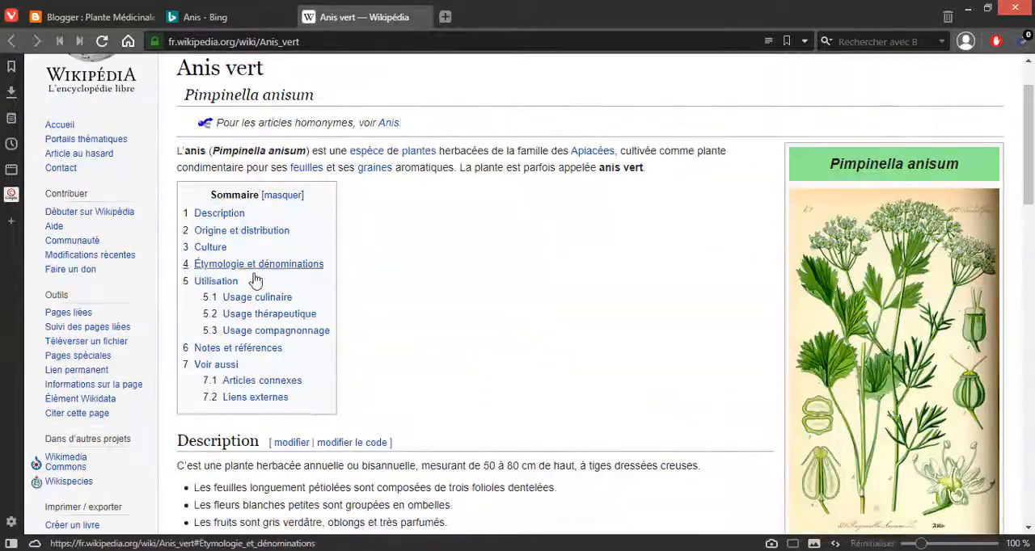
{"action": "key", "text": "alt+Tab"}
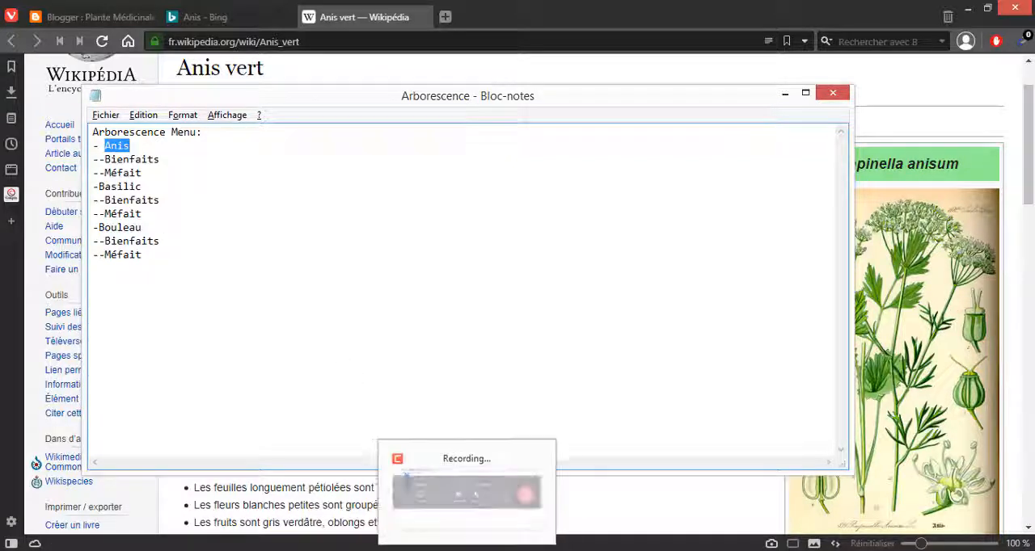
{"action": "left_click", "coordinate": [466, 550]}
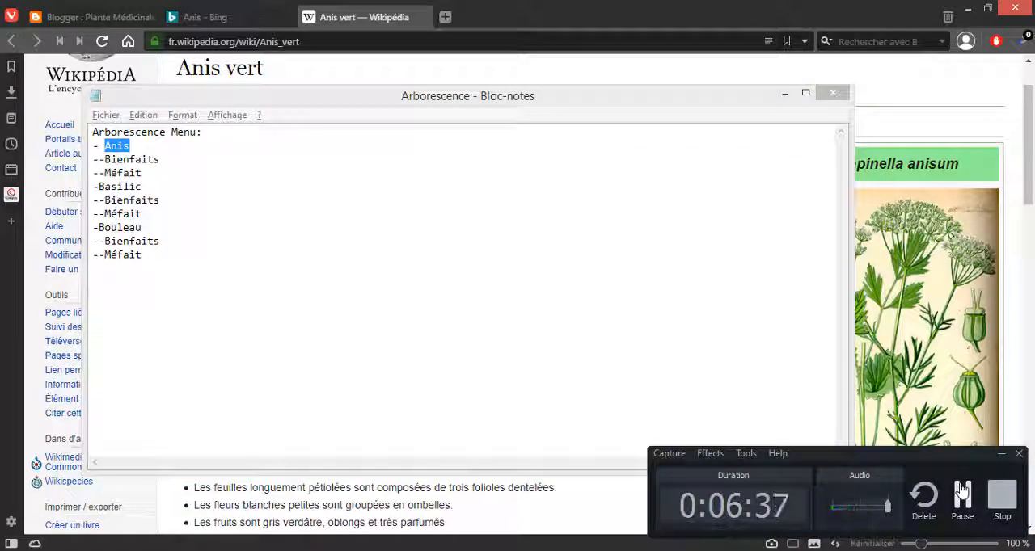
{"action": "left_click", "coordinate": [962, 491]}
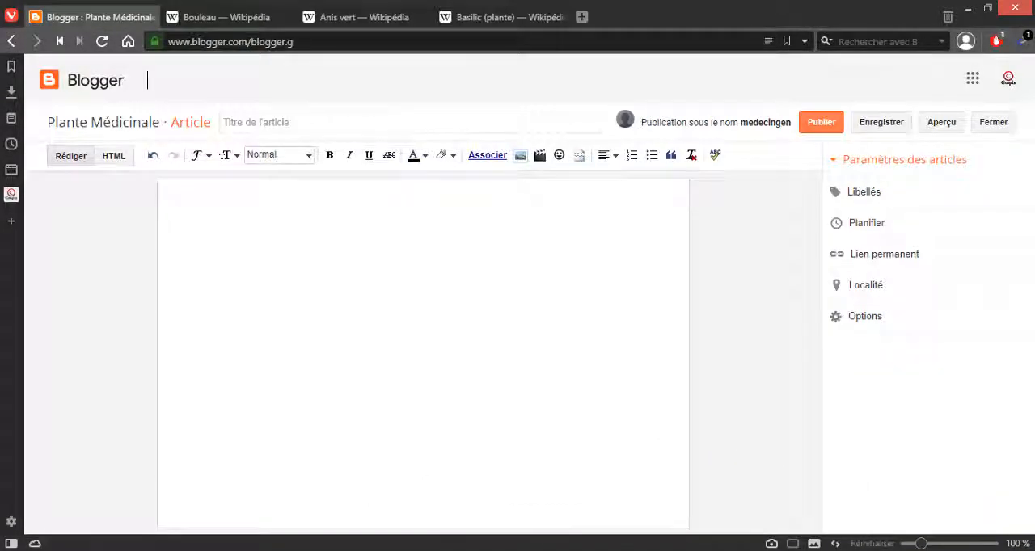
{"action": "left_click", "coordinate": [467, 550]}
{"action": "left_click", "coordinate": [467, 550]}
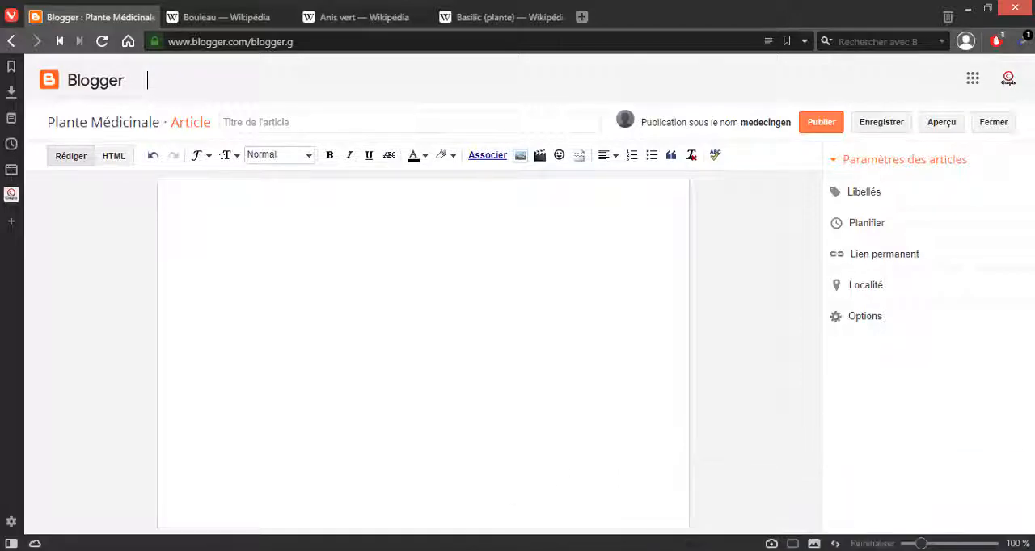
{"action": "left_click", "coordinate": [467, 550]}
{"action": "left_click", "coordinate": [466, 550]}
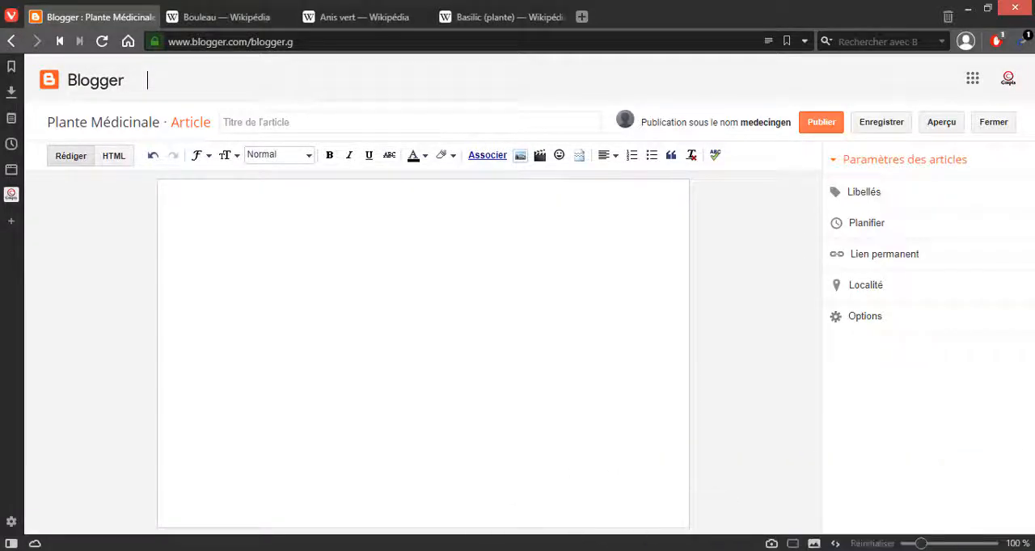
Step: Look through the open Wikipedia articles on Bouleau, Anis vert and Basilic, ending on the Bouleau article
{"action": "left_click", "coordinate": [213, 25]}
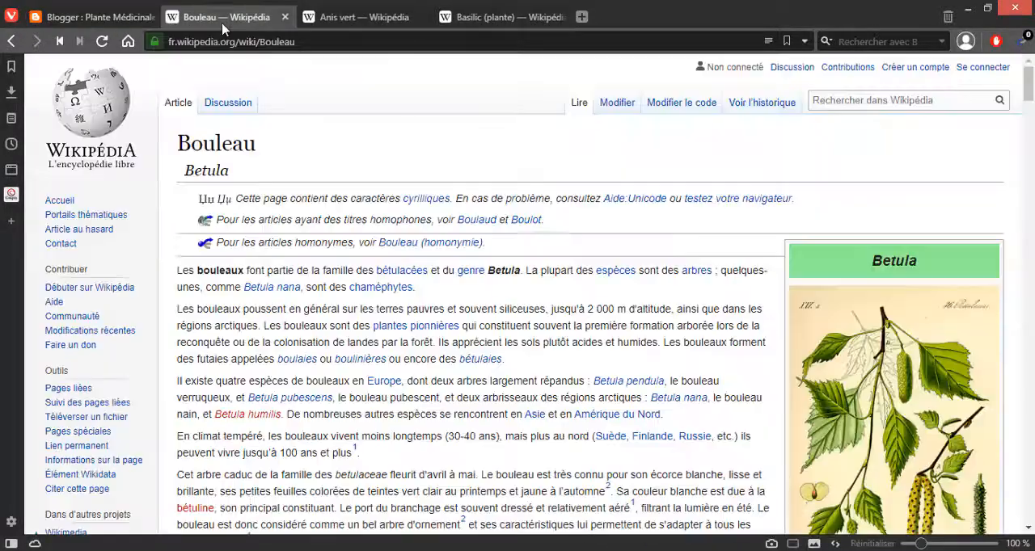
{"action": "left_click", "coordinate": [327, 25]}
{"action": "left_click", "coordinate": [461, 24]}
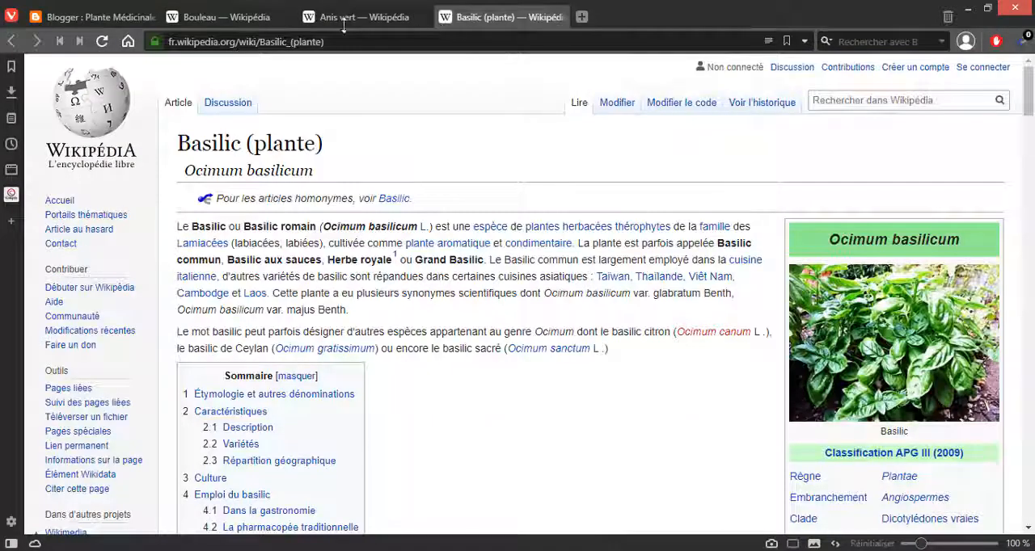
{"action": "left_click", "coordinate": [236, 25]}
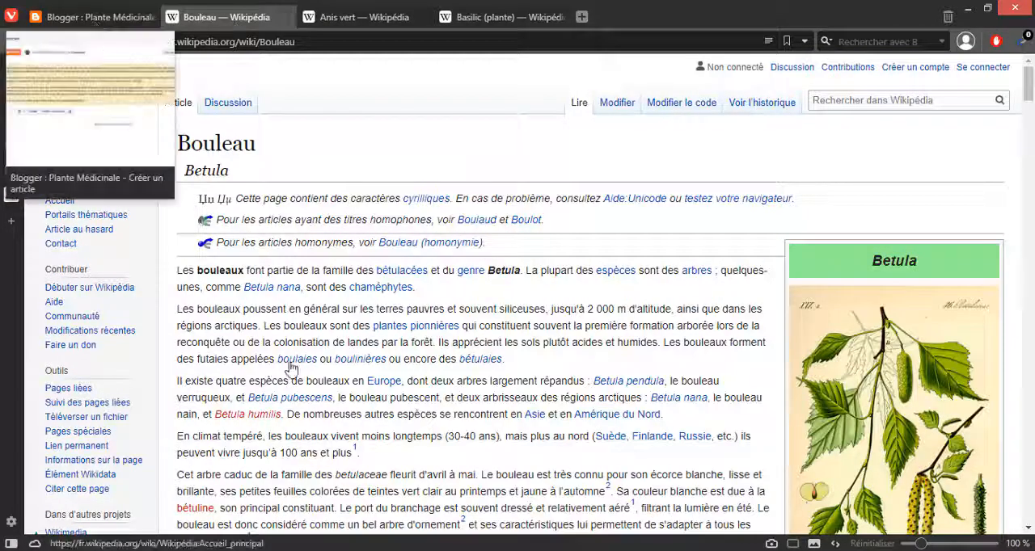
Step: Copy the heading "Bouleau" from Wikipedia into the body of the new Blogger article and start a new line below it
{"action": "left_click_drag", "start_coordinate": [177, 144], "coordinate": [255, 144]}
{"action": "key", "text": "ctrl+c"}
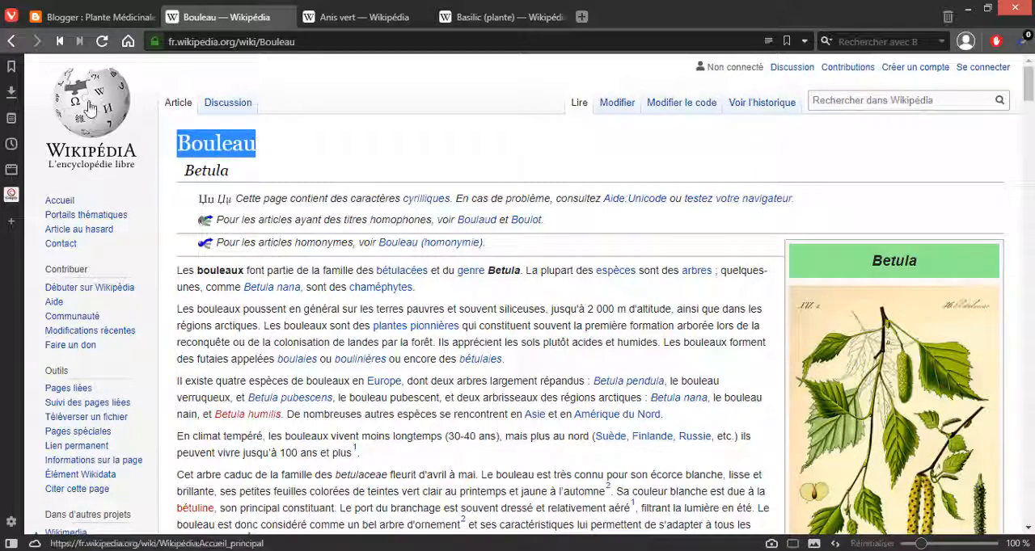
{"action": "left_click", "coordinate": [89, 17]}
{"action": "left_click", "coordinate": [190, 258]}
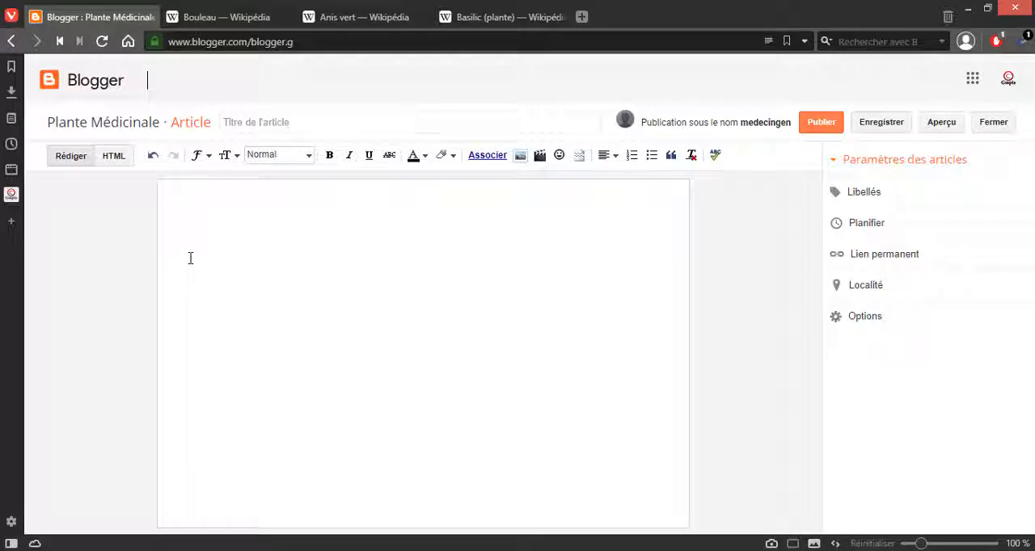
{"action": "key", "text": "ctrl+v"}
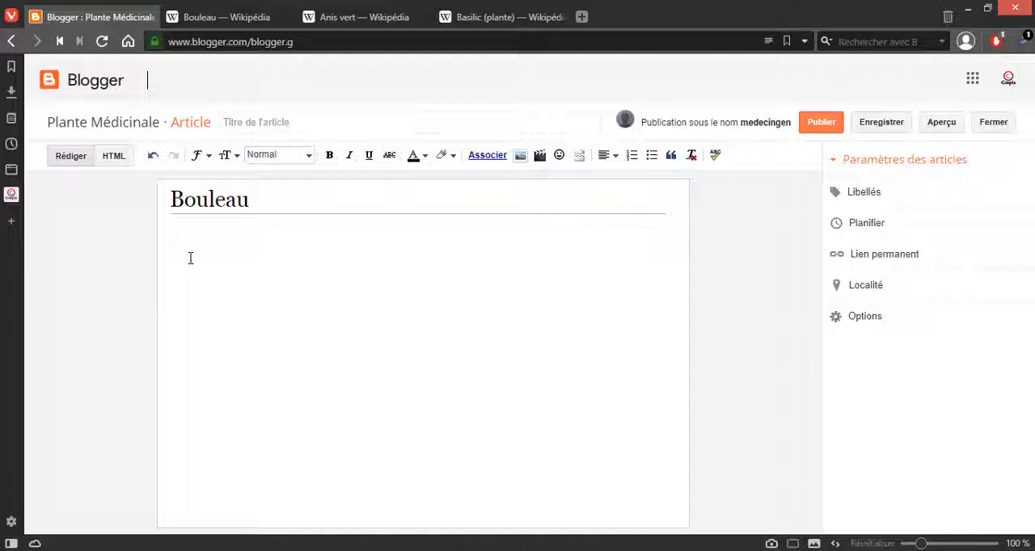
{"action": "key", "text": "ctrl+a"}
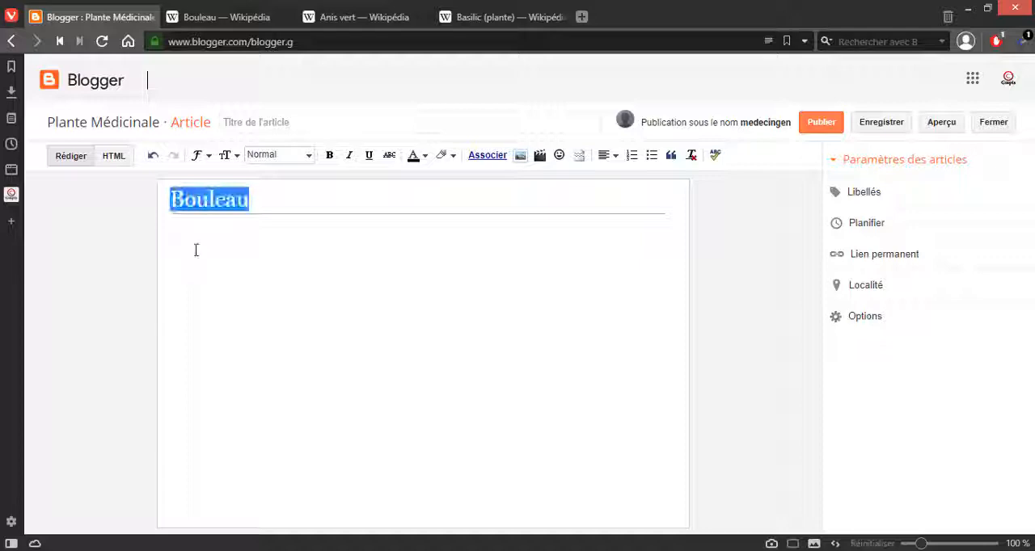
{"action": "left_click", "coordinate": [304, 203]}
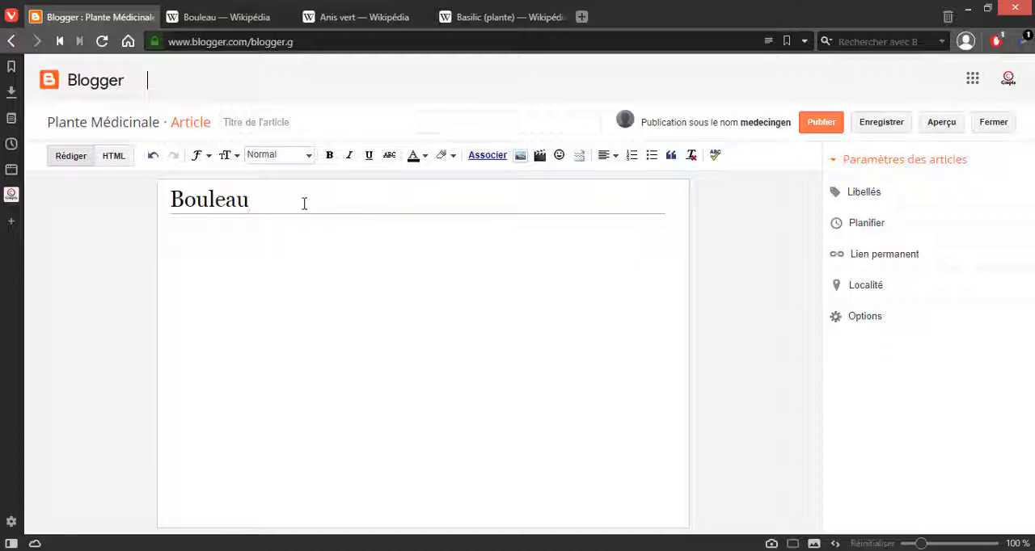
{"action": "key", "text": "Return"}
Step: Copy all the introductory paragraphs of the Wikipedia Bouleau article and paste them below the heading in the Blogger article
{"action": "left_click", "coordinate": [231, 17]}
{"action": "double_click", "coordinate": [216, 143]}
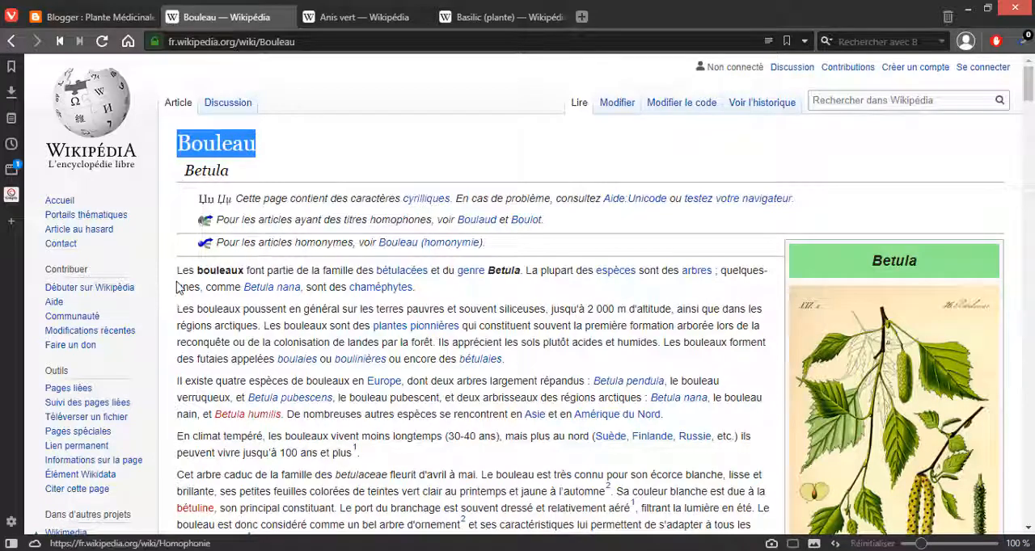
{"action": "left_click_drag", "start_coordinate": [176, 270], "coordinate": [323, 530]}
{"action": "left_click_drag", "start_coordinate": [713, 174], "coordinate": [690, 220]}
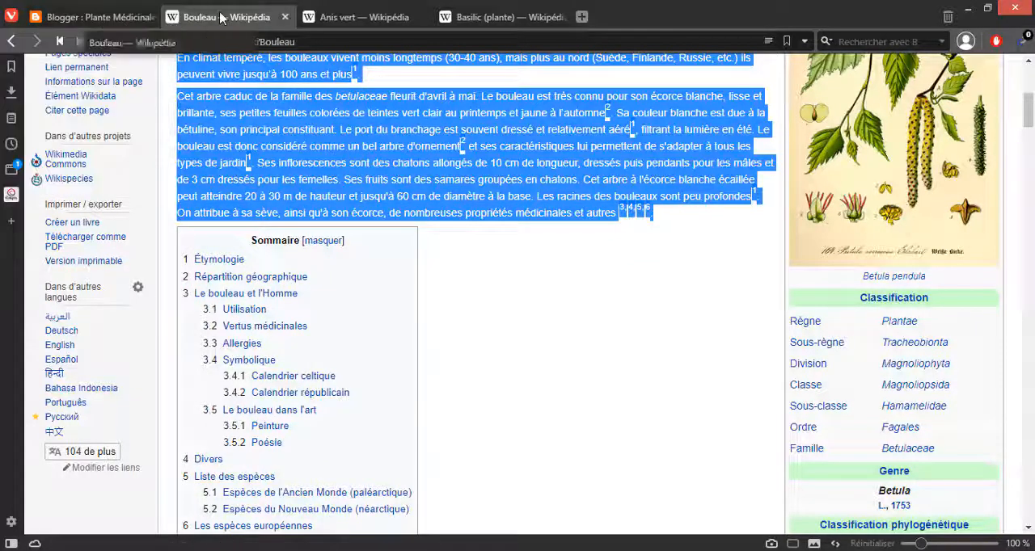
{"action": "left_click", "coordinate": [129, 22]}
{"action": "left_click", "coordinate": [207, 250]}
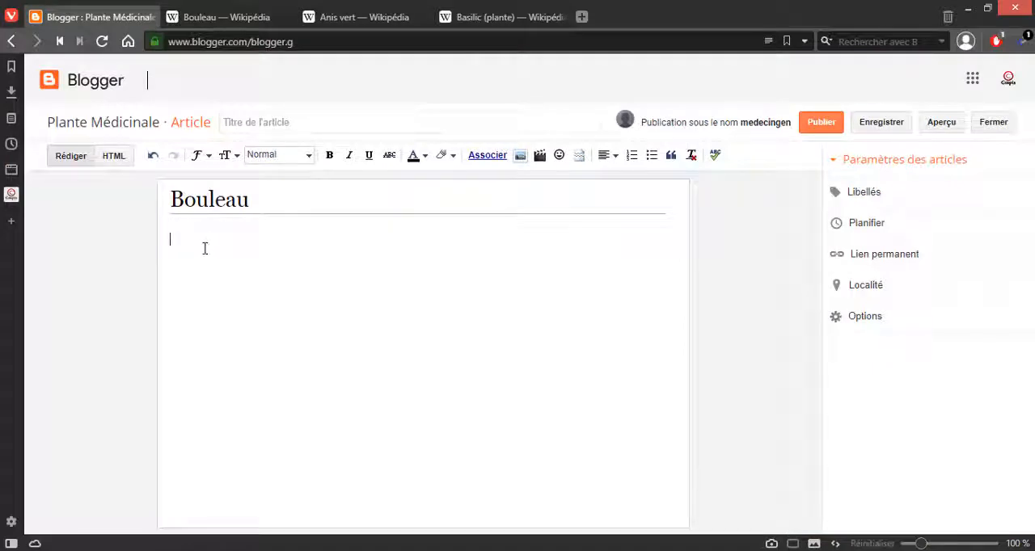
{"action": "key", "text": "ctrl+v"}
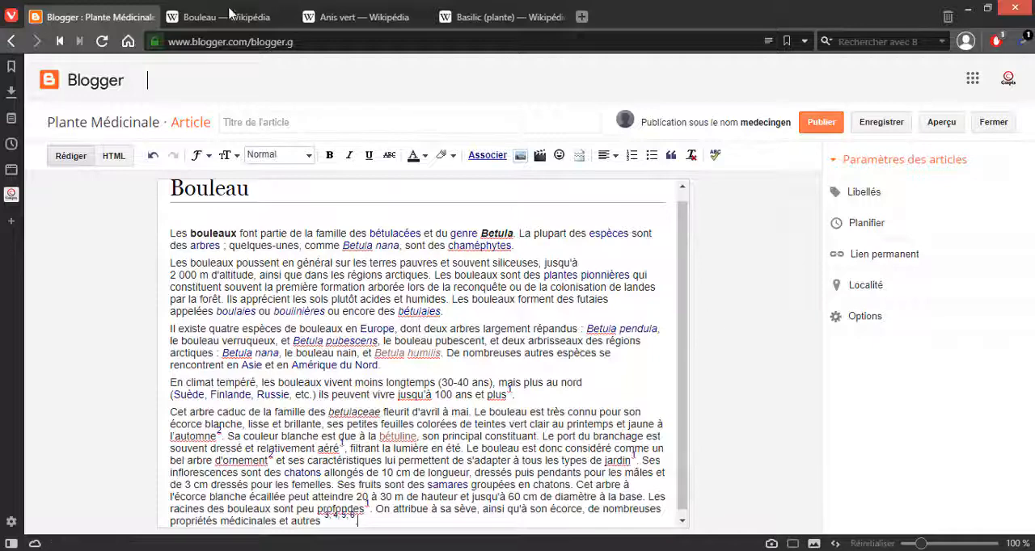
{"action": "key", "text": "alt+Tab"}
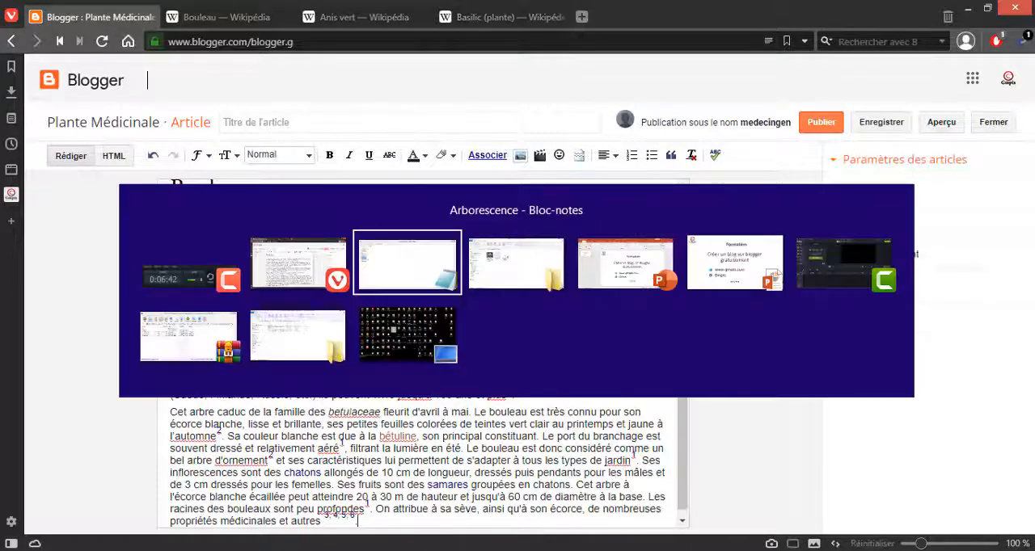
{"action": "key", "text": "alt+Tab"}
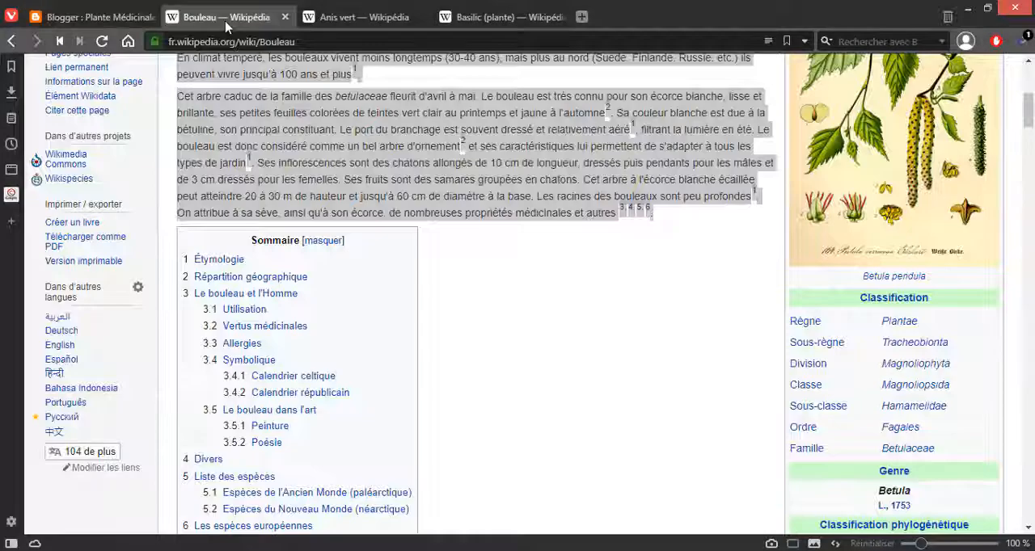
Step: Save the Betula illustration from the Wikipedia Bouleau article to the desktop as JPEG image 290px-Illustration_Betula_pendula0
{"action": "left_click", "coordinate": [225, 17]}
{"action": "scroll", "coordinate": [665, 305], "scroll_direction": "up", "scroll_amount": 3}
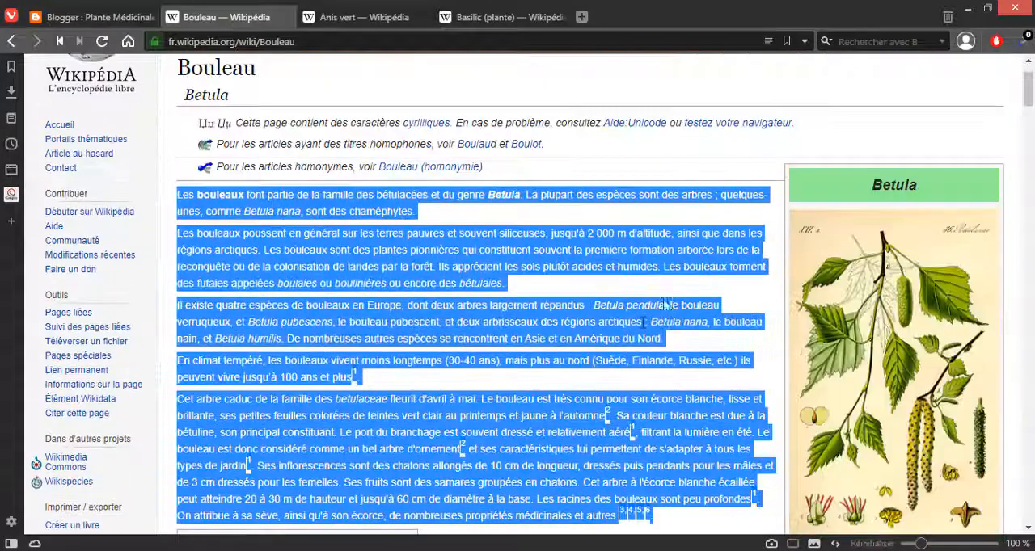
{"action": "right_click", "coordinate": [857, 380]}
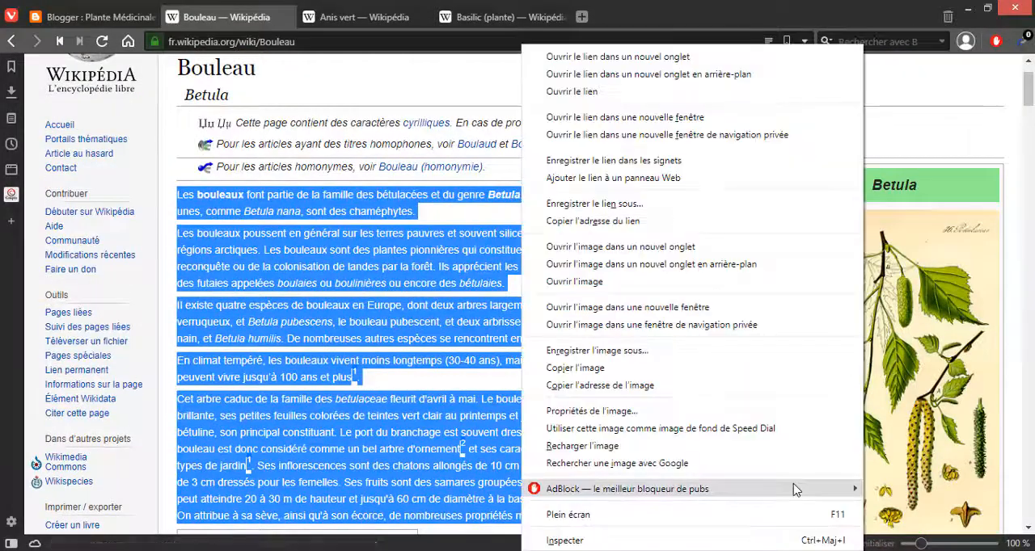
{"action": "key", "text": "alt+Tab"}
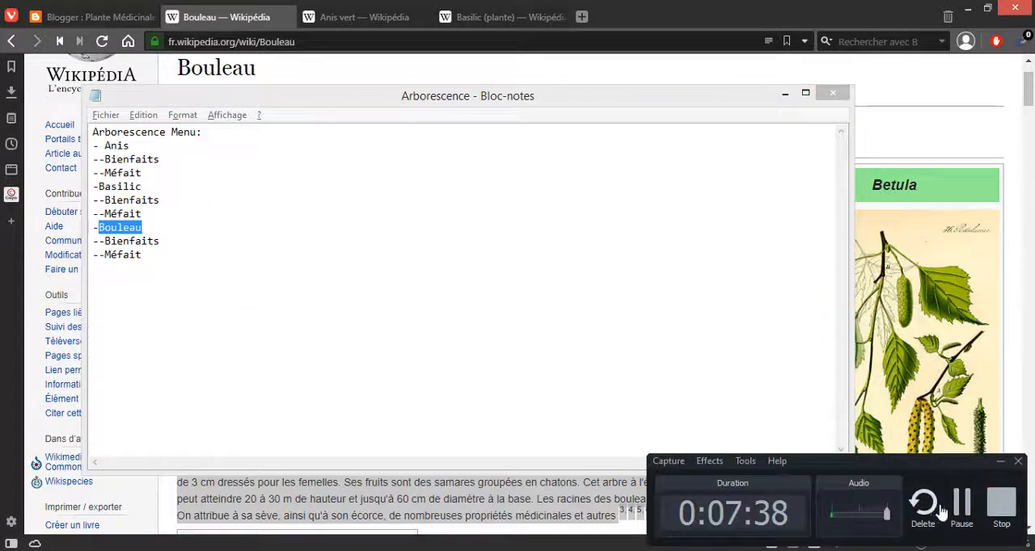
{"action": "key", "text": "alt+Tab"}
{"action": "right_click", "coordinate": [877, 332]}
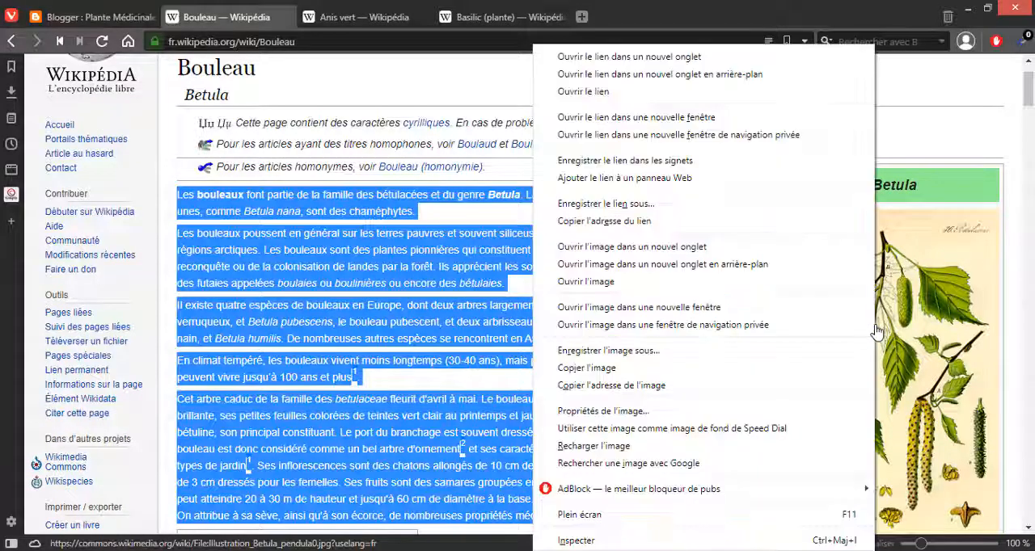
{"action": "left_click", "coordinate": [686, 359]}
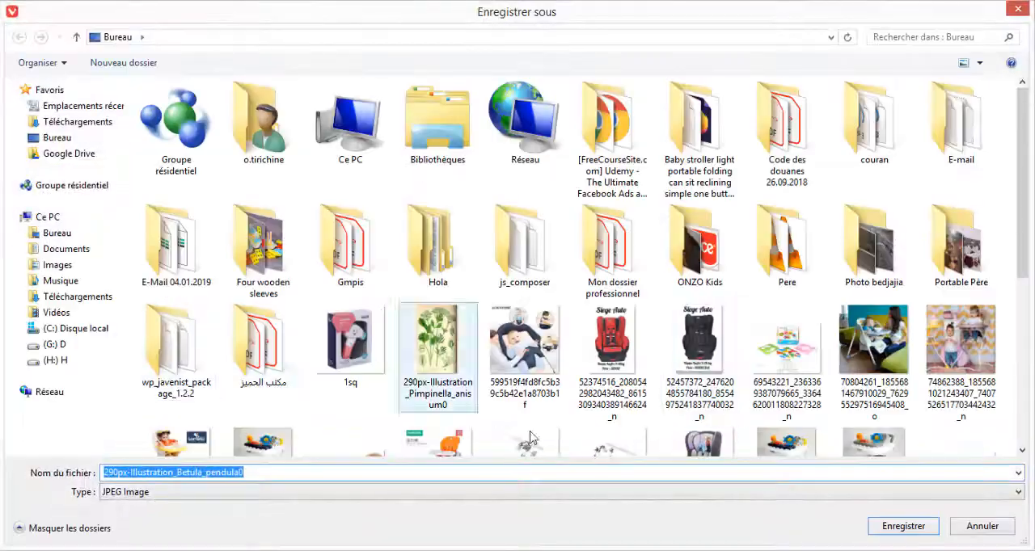
{"action": "left_click", "coordinate": [898, 528]}
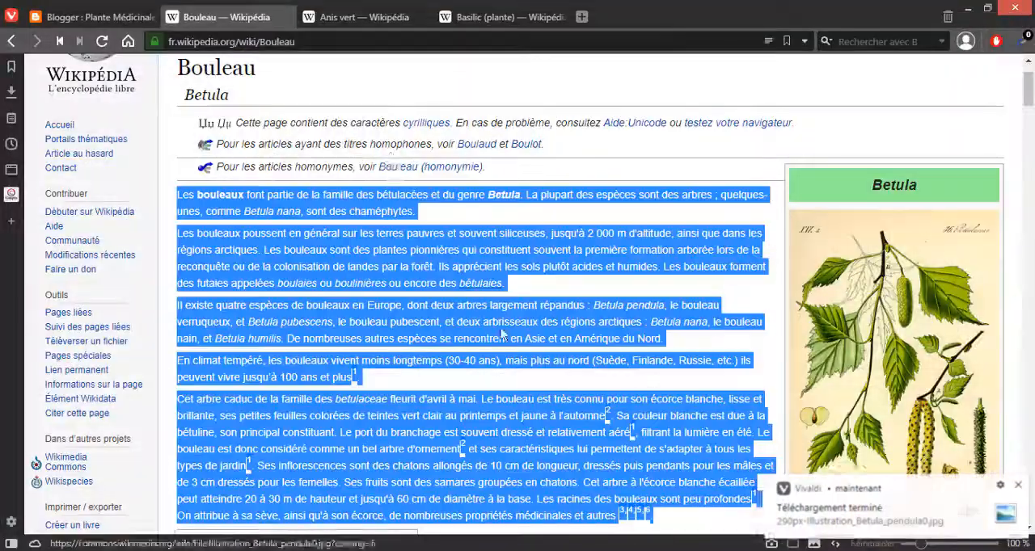
Step: Return to the Blogger article and add two new lines after the last paragraph of the Bouleau text
{"action": "left_click", "coordinate": [121, 17]}
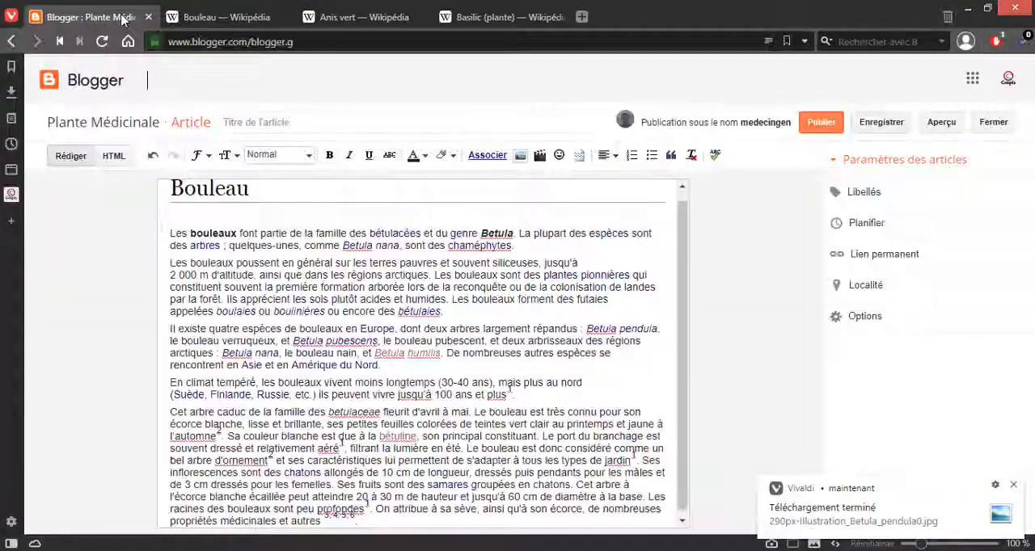
{"action": "scroll", "coordinate": [365, 353], "scroll_direction": "down", "scroll_amount": 1}
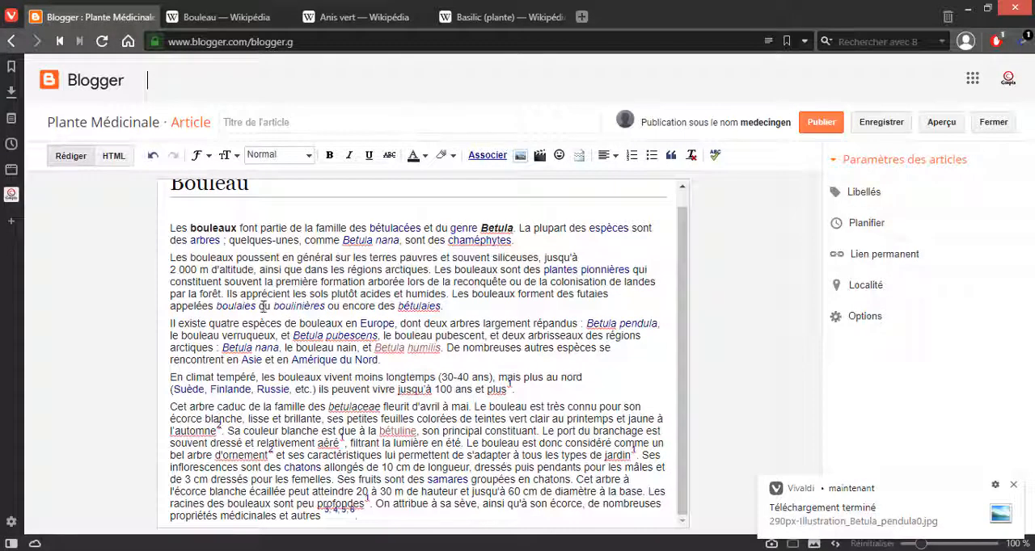
{"action": "left_click", "coordinate": [364, 515]}
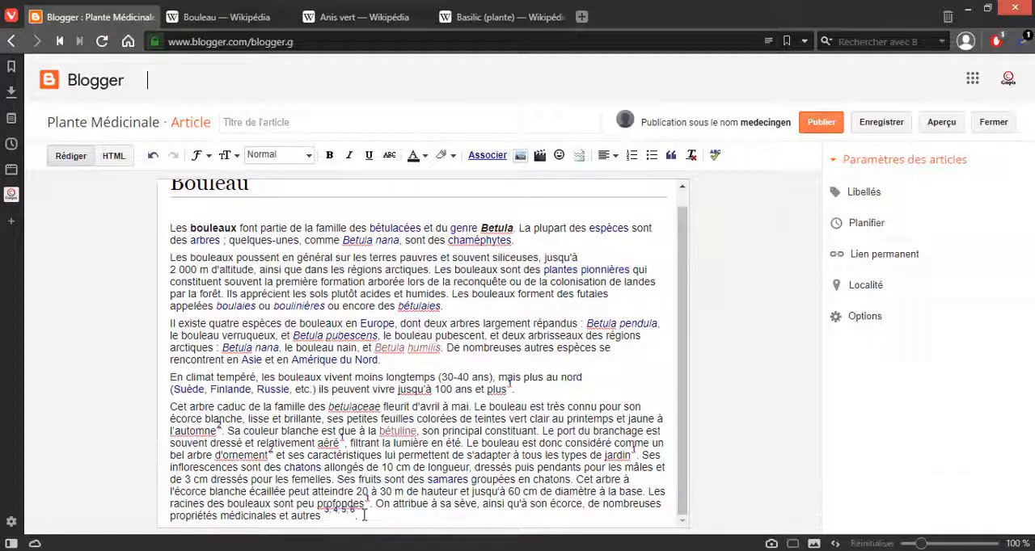
{"action": "key", "text": "Return"}
{"action": "key", "text": "Return"}
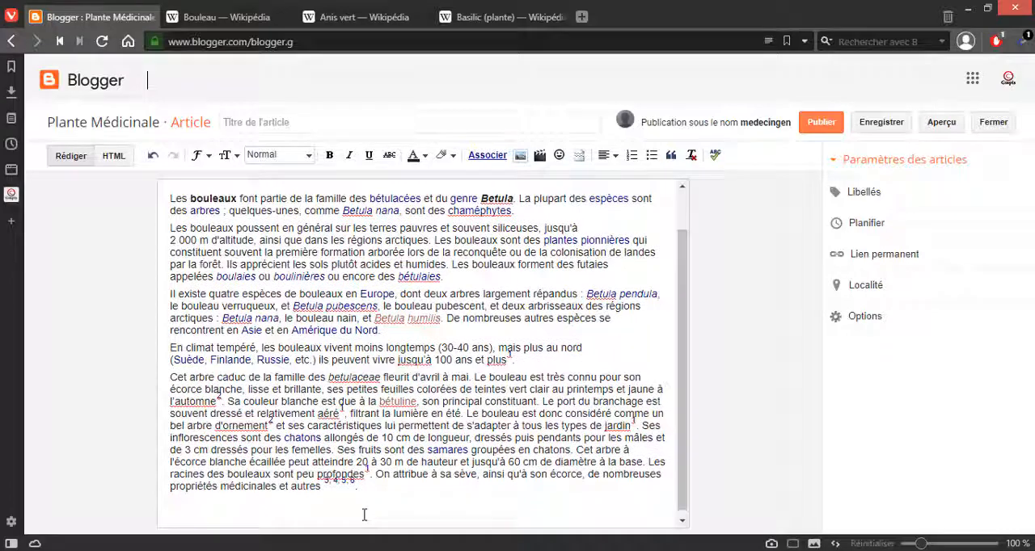
Step: Try to bring the image 290px-Illustration_Betula_pendula0 straight from the desktop into the article, and return to the article editor
{"action": "left_click", "coordinate": [520, 154]}
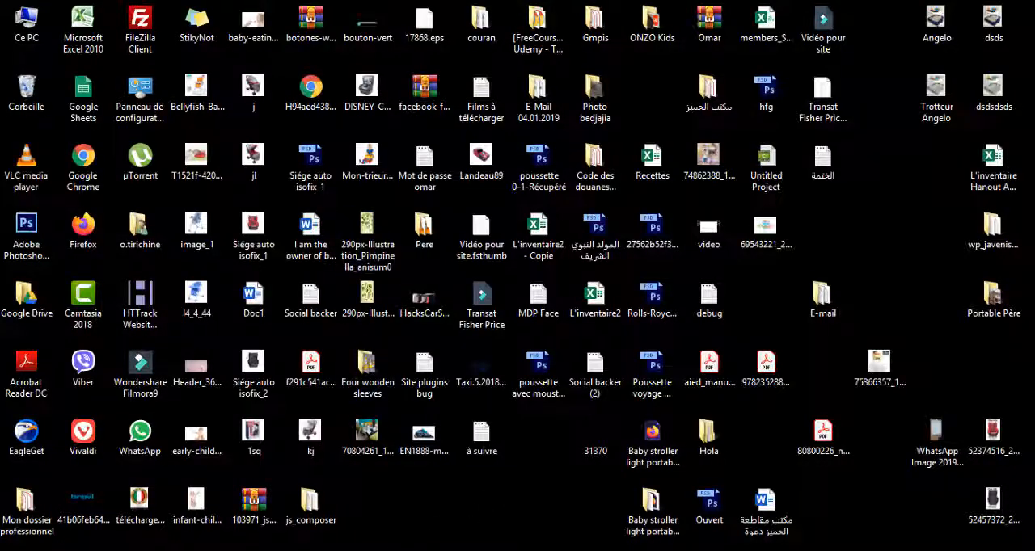
{"action": "mouse_move", "coordinate": [436, 550]}
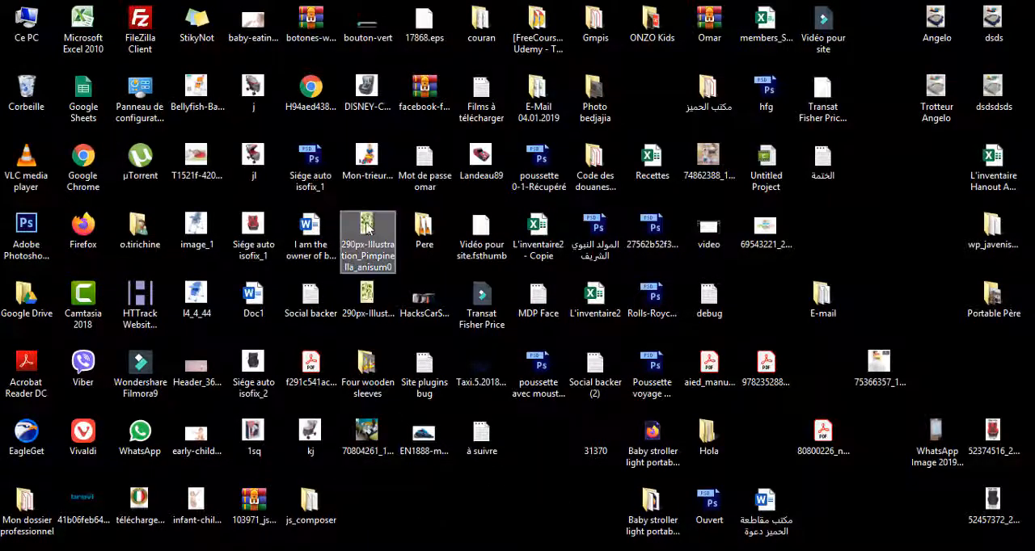
{"action": "left_click", "coordinate": [370, 301]}
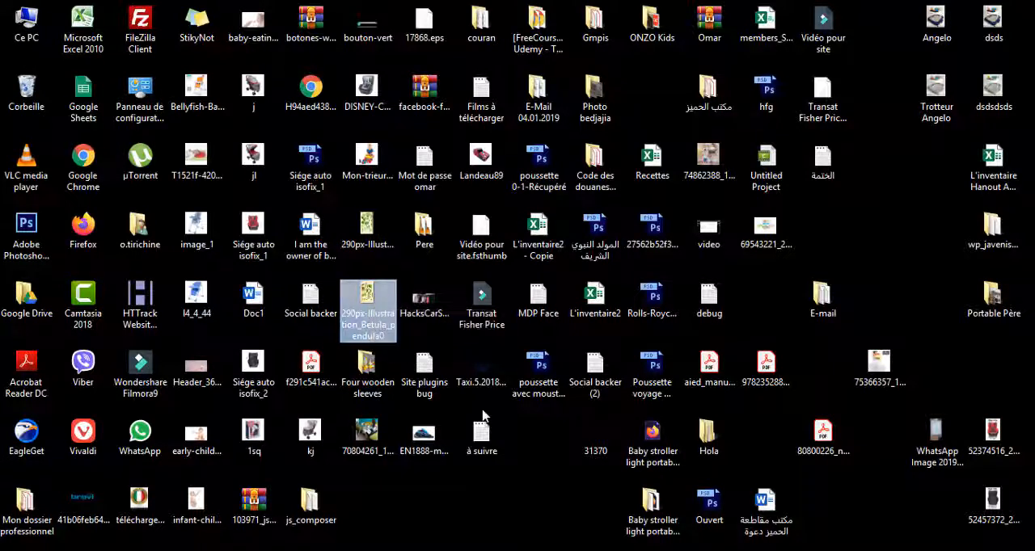
{"action": "left_click_drag", "start_coordinate": [369, 301], "coordinate": [405, 302]}
{"action": "key", "text": "alt+Tab"}
{"action": "key", "text": "alt+Tab"}
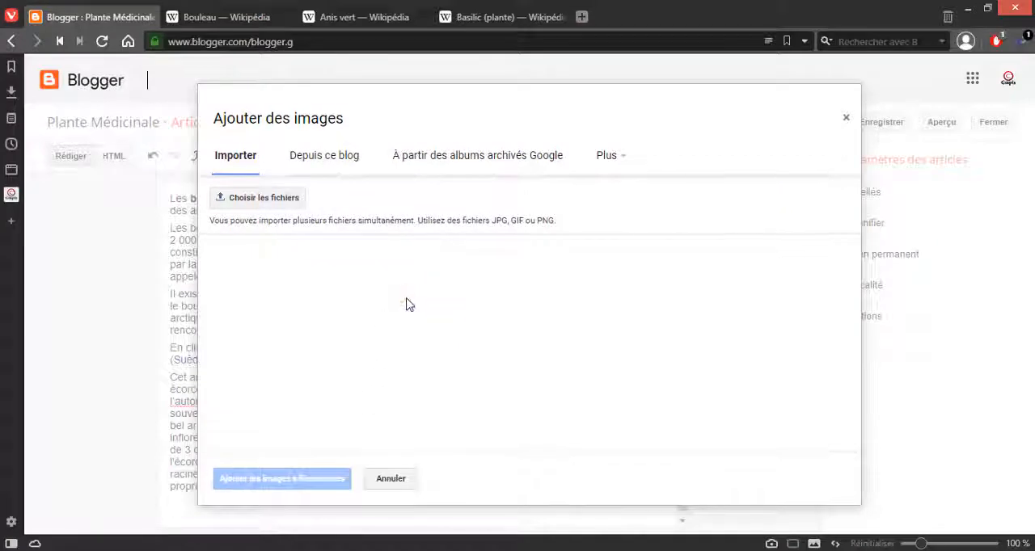
{"action": "left_click", "coordinate": [14, 41]}
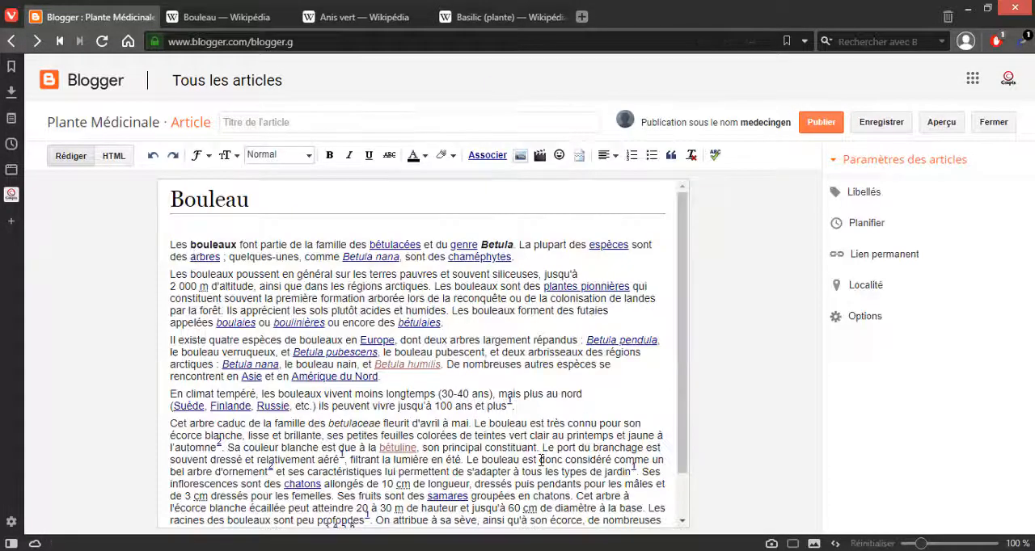
Step: Upload the desktop image 290px-Illustration_Betula_pendula0 through the image insertion dialog and add it to the Bouleau article
{"action": "left_click", "coordinate": [522, 161]}
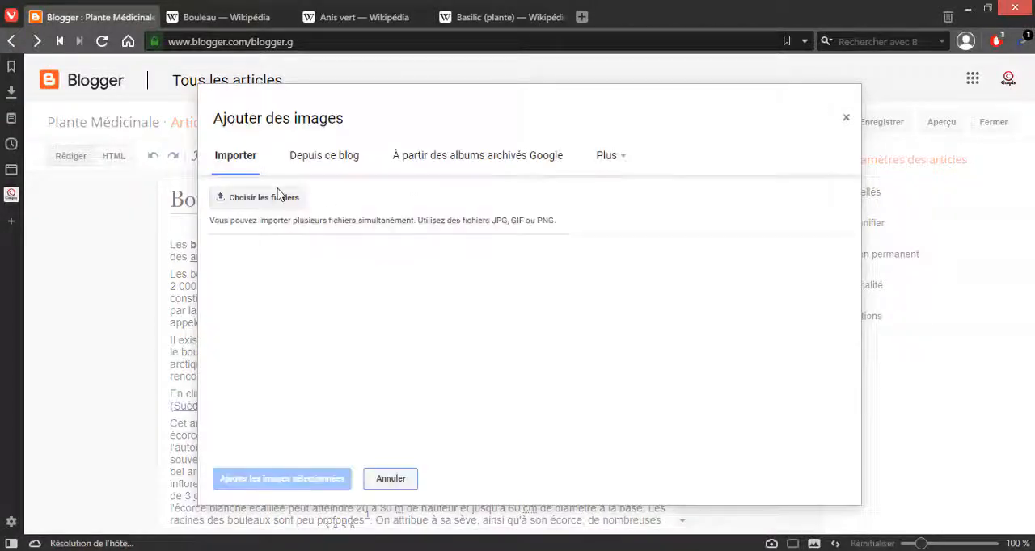
{"action": "left_click", "coordinate": [283, 199]}
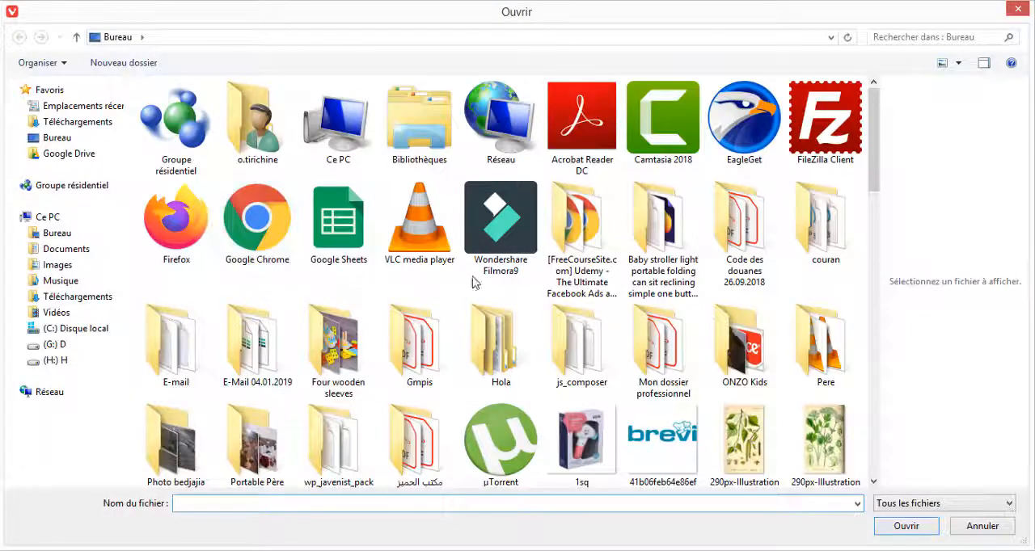
{"action": "left_click", "coordinate": [477, 242]}
{"action": "scroll", "coordinate": [485, 259], "scroll_direction": "down", "scroll_amount": 3}
{"action": "scroll", "coordinate": [690, 282], "scroll_direction": "up", "scroll_amount": 3}
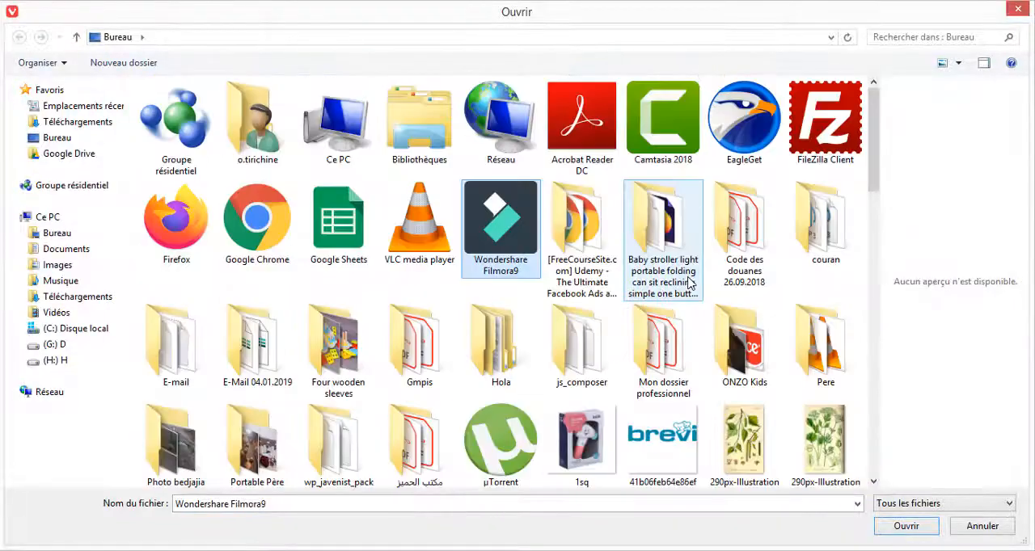
{"action": "scroll", "coordinate": [690, 282], "scroll_direction": "down", "scroll_amount": 2}
{"action": "left_click", "coordinate": [741, 311]}
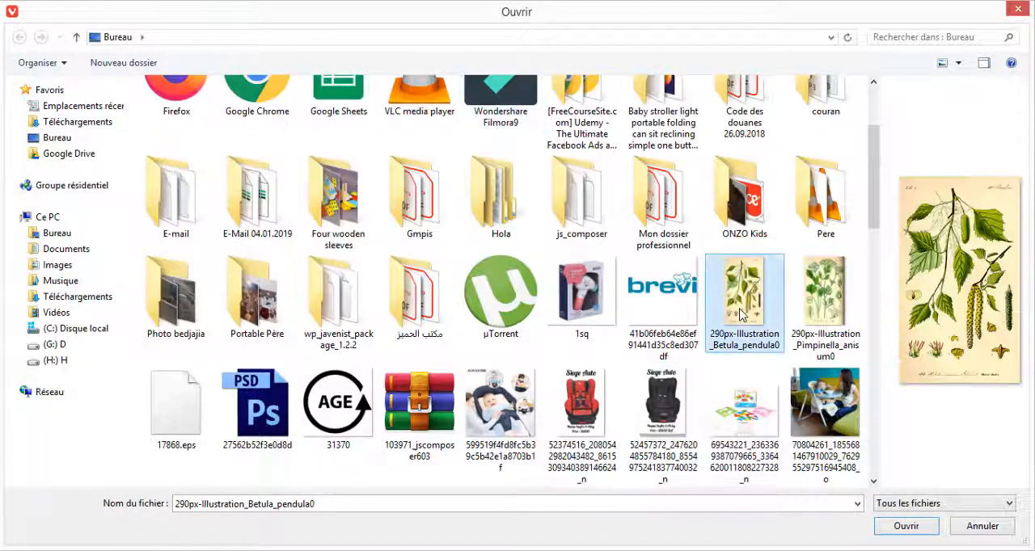
{"action": "left_click", "coordinate": [888, 533]}
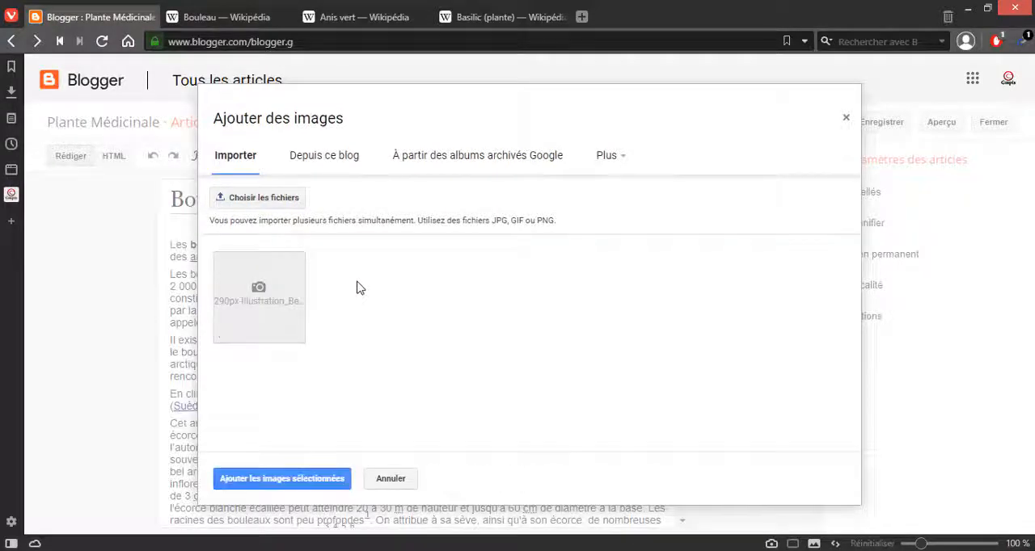
{"action": "left_click", "coordinate": [334, 479]}
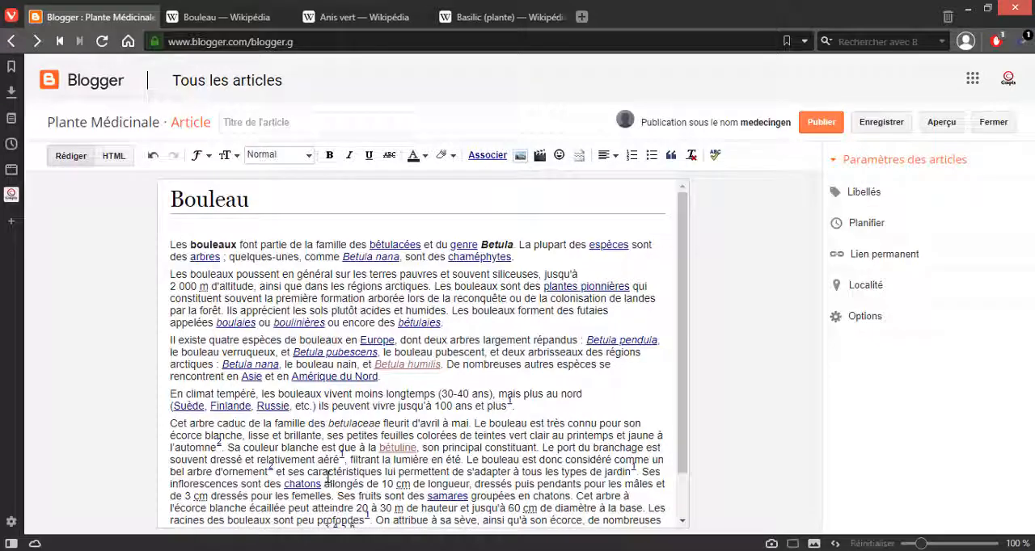
{"action": "scroll", "coordinate": [547, 280], "scroll_direction": "down", "scroll_amount": 2}
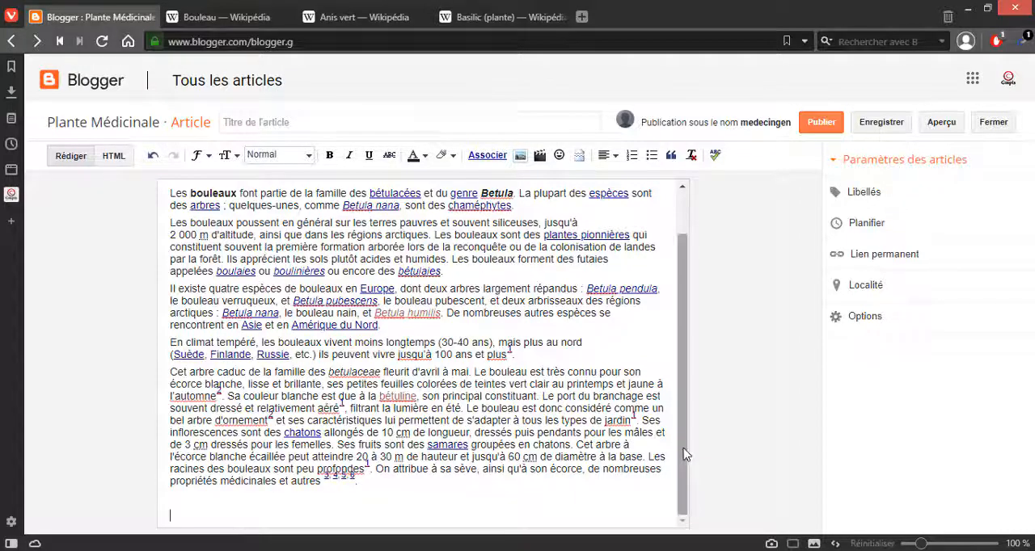
Step: Set the text colour of the first paragraph under the Bouleau heading to blue
{"action": "scroll", "coordinate": [688, 469], "scroll_direction": "up", "scroll_amount": 2}
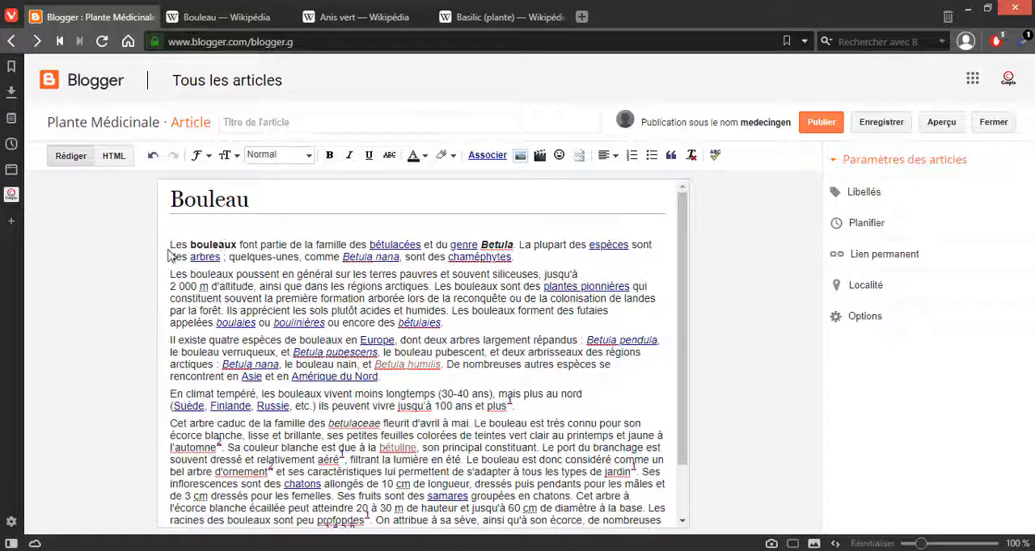
{"action": "triple_click", "coordinate": [652, 245]}
{"action": "left_click", "coordinate": [423, 157]}
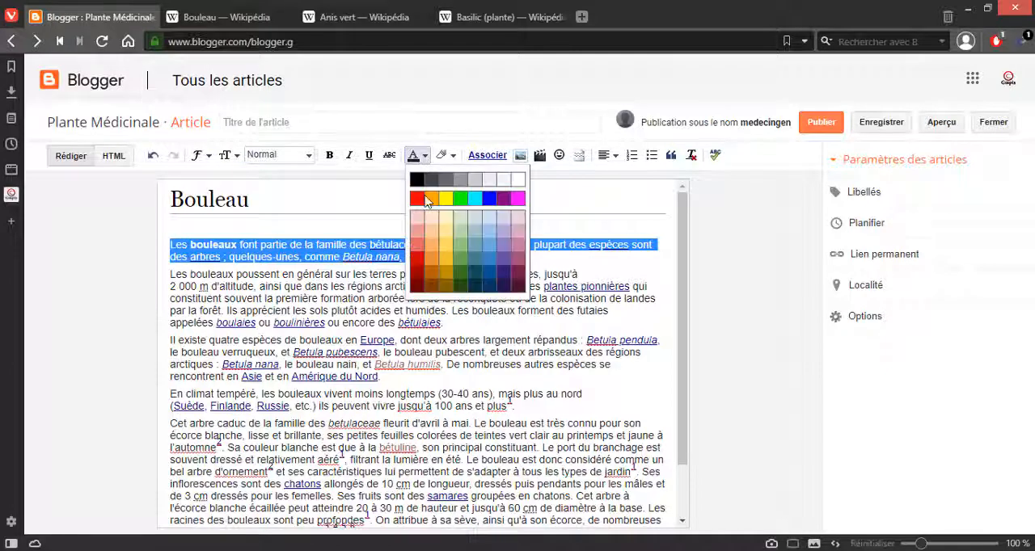
{"action": "left_click", "coordinate": [490, 200]}
Step: Set the text colour of the whole first paragraph under the Bouleau heading to black
{"action": "left_click_drag", "start_coordinate": [460, 268], "coordinate": [170, 243]}
{"action": "left_click", "coordinate": [535, 261]}
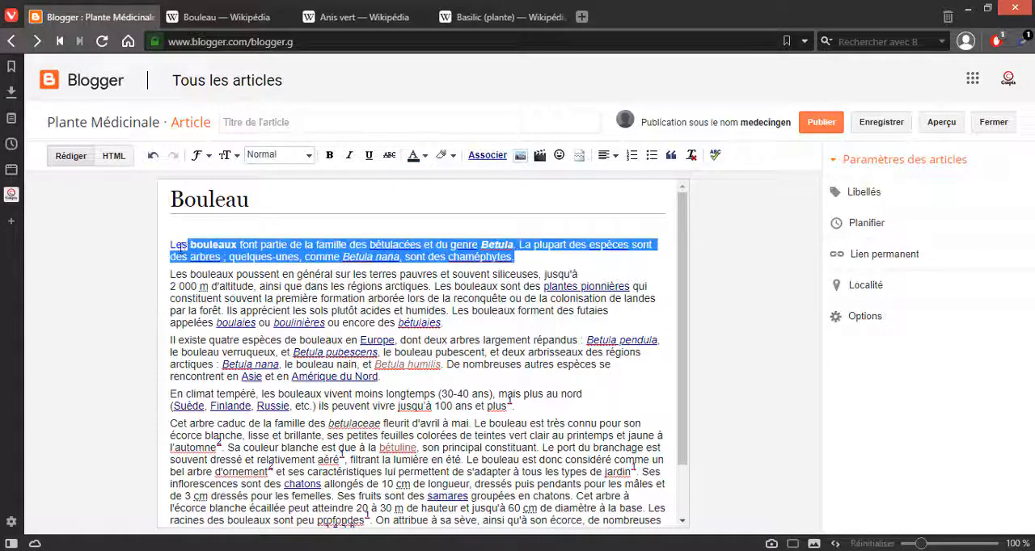
{"action": "left_click", "coordinate": [425, 158]}
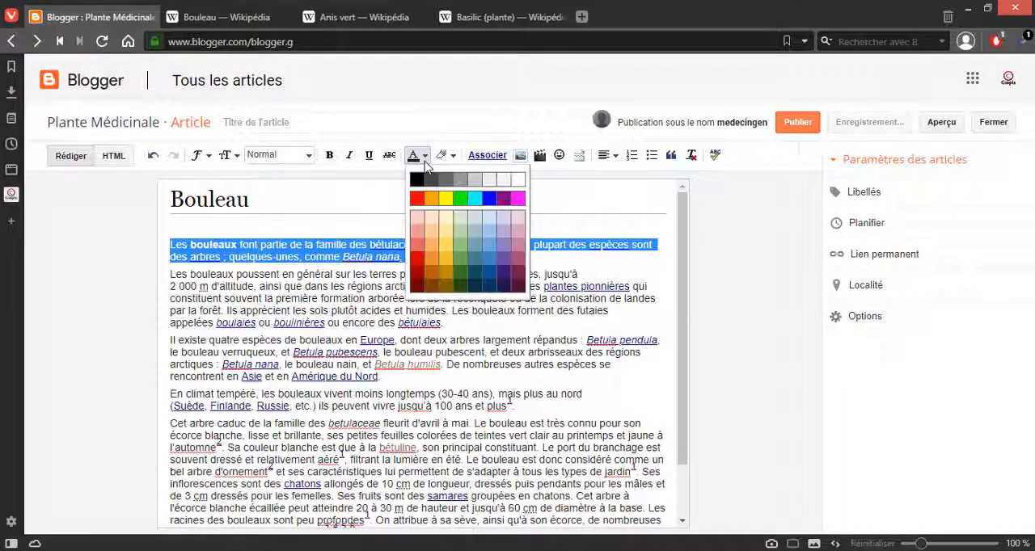
{"action": "left_click", "coordinate": [417, 183]}
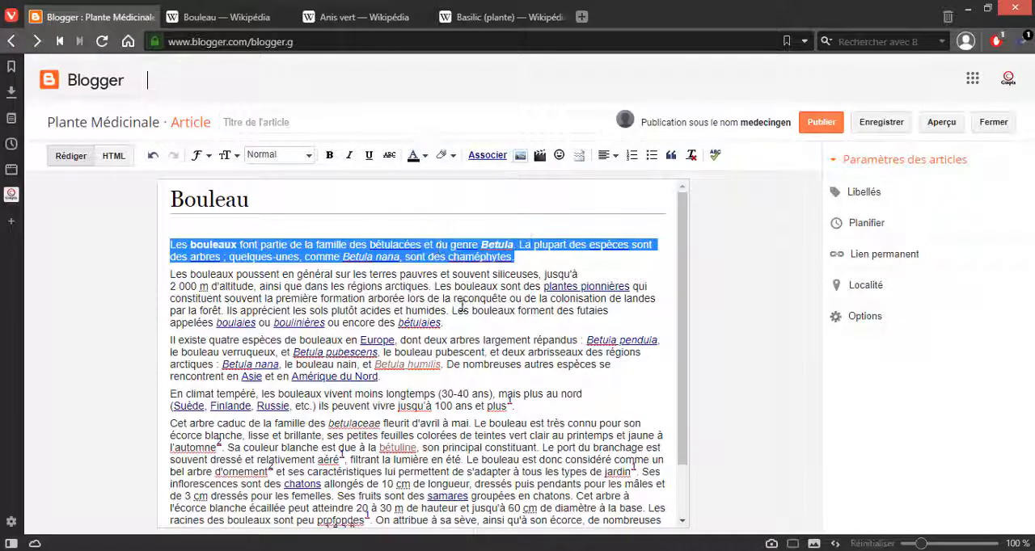
{"action": "left_click", "coordinate": [461, 349]}
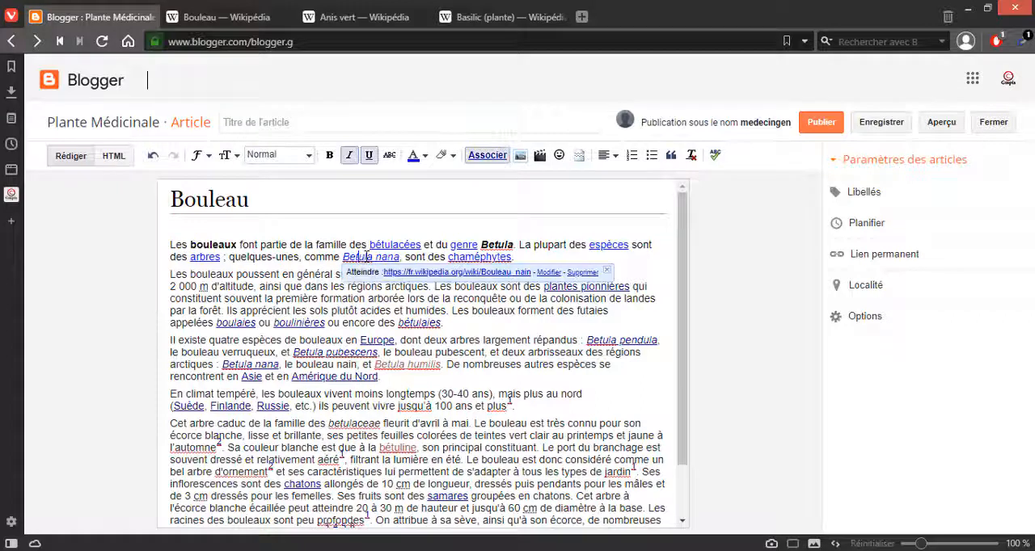
{"action": "triple_click", "coordinate": [362, 259]}
{"action": "left_click", "coordinate": [364, 270]}
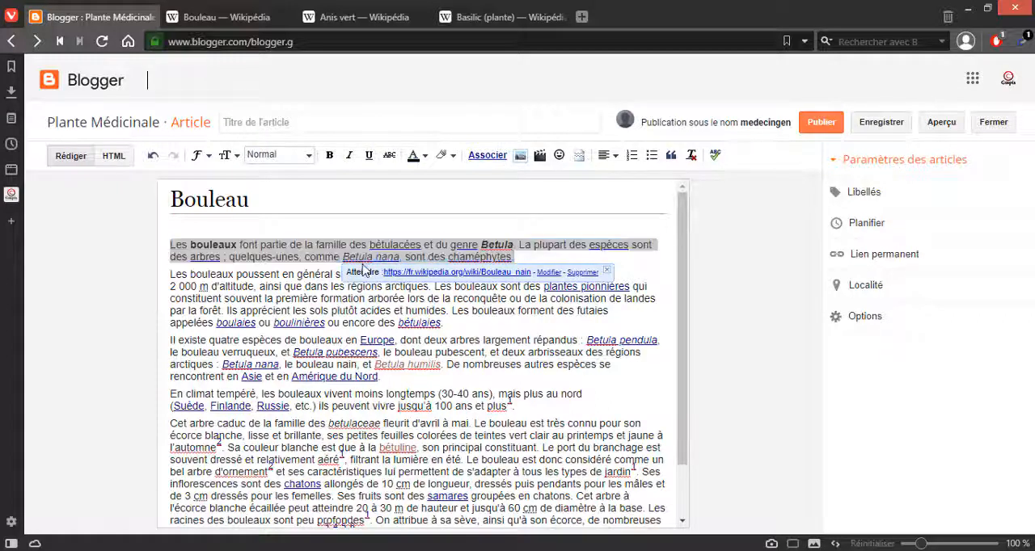
{"action": "left_click", "coordinate": [364, 258]}
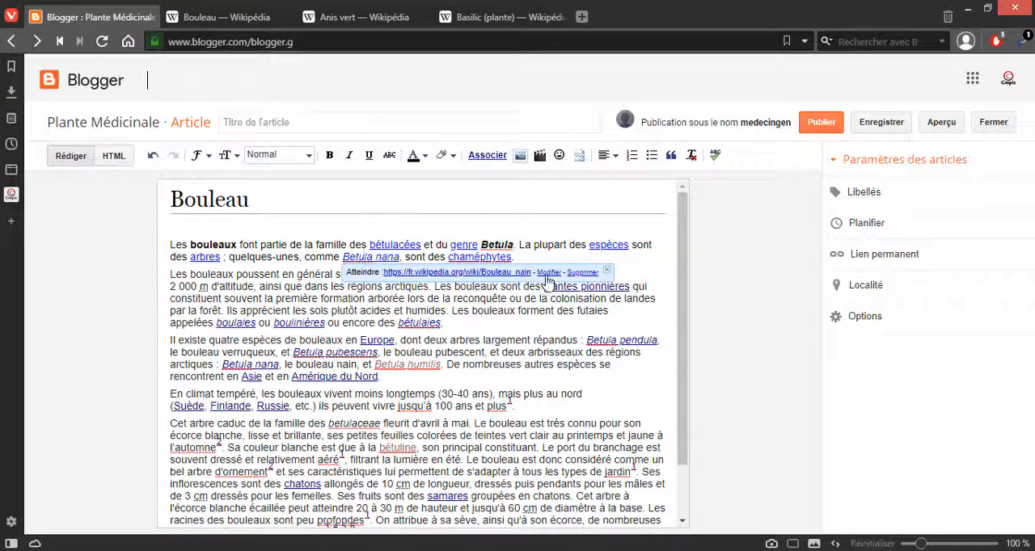
{"action": "left_click", "coordinate": [548, 273]}
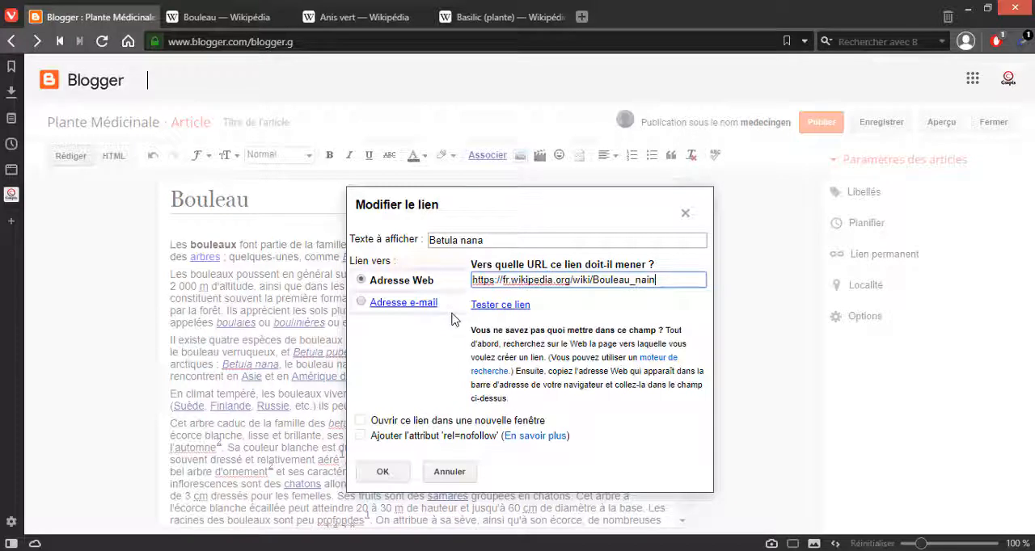
{"action": "triple_click", "coordinate": [605, 280]}
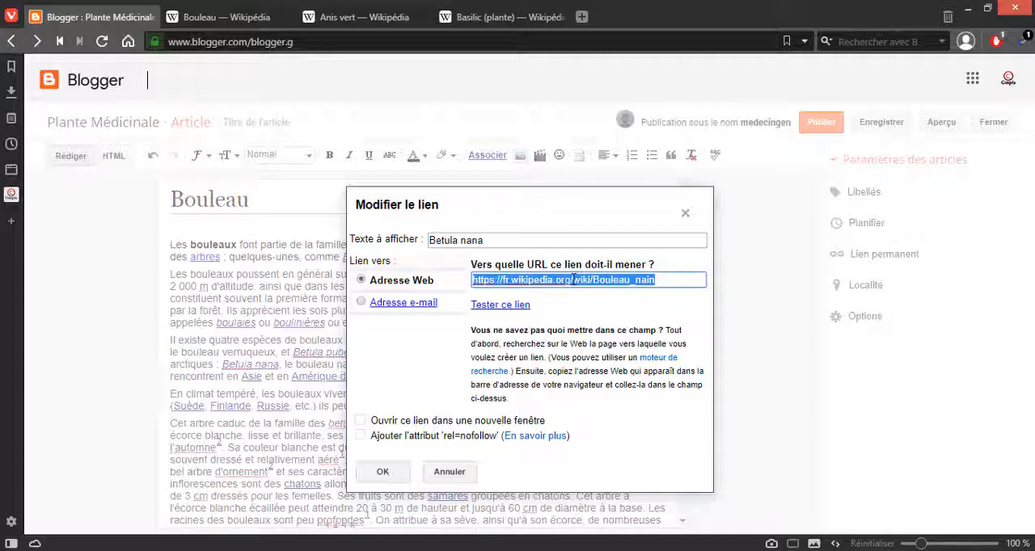
{"action": "left_click", "coordinate": [691, 284]}
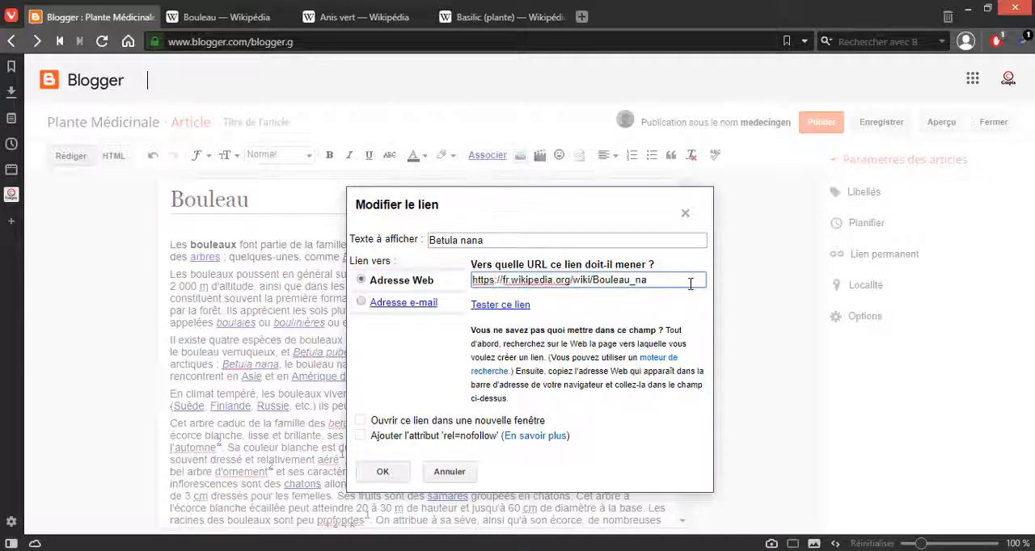
{"action": "key", "text": "BackSpace"}
{"action": "key", "text": "BackSpace"}
{"action": "key", "text": "BackSpace"}
{"action": "key", "text": "BackSpace"}
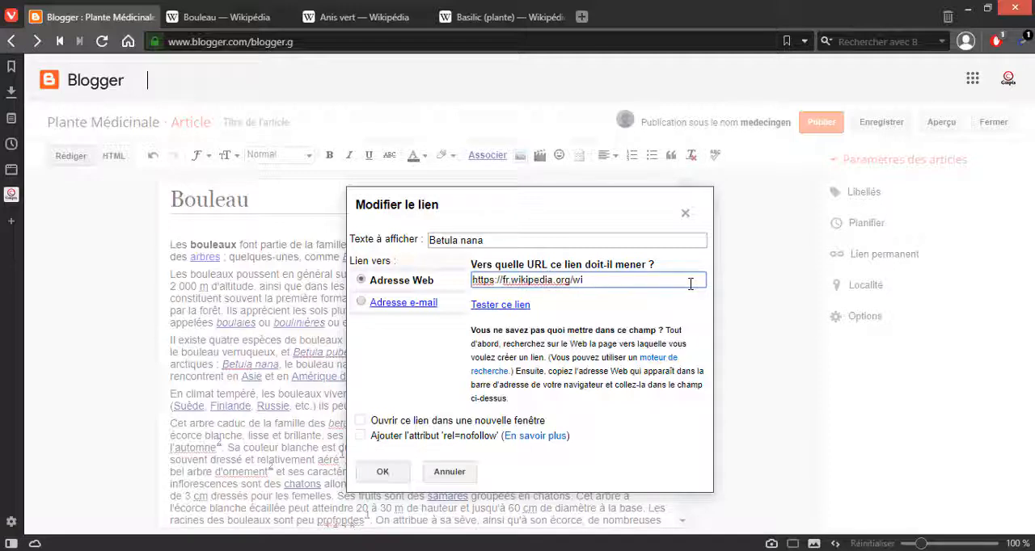
{"action": "key", "text": "BackSpace"}
Step: Set the Betula nana link to open in a new window and apply the link changes
{"action": "left_click", "coordinate": [385, 467]}
{"action": "left_click", "coordinate": [383, 473]}
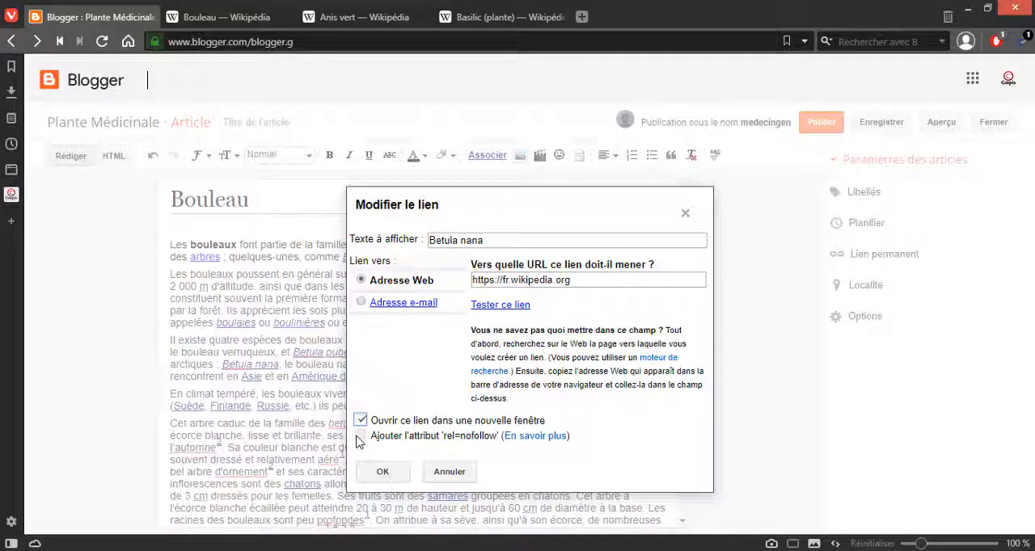
{"action": "left_click", "coordinate": [384, 475]}
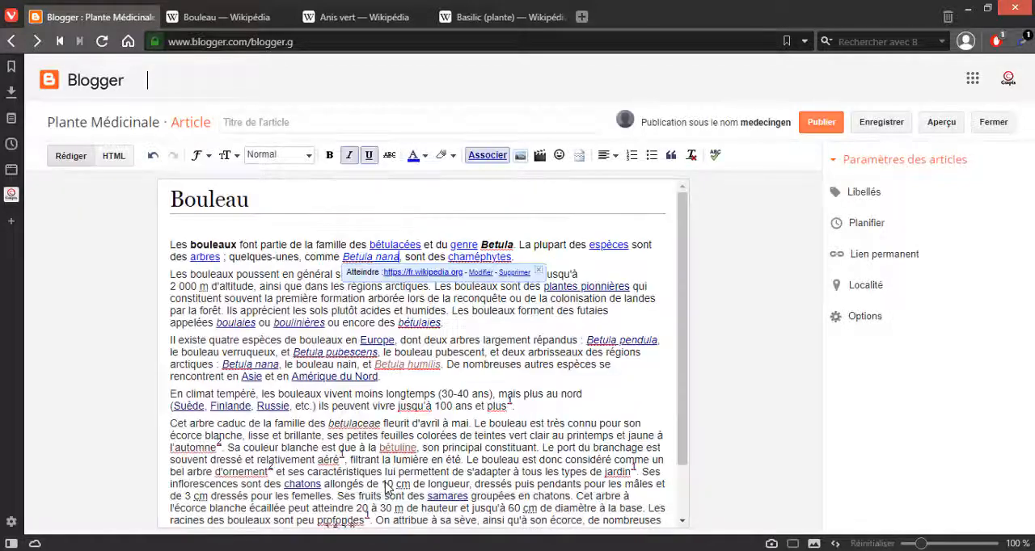
Step: Remove the Wikipedia link from the word "chaméphytes" in the first paragraph
{"action": "left_click", "coordinate": [459, 311]}
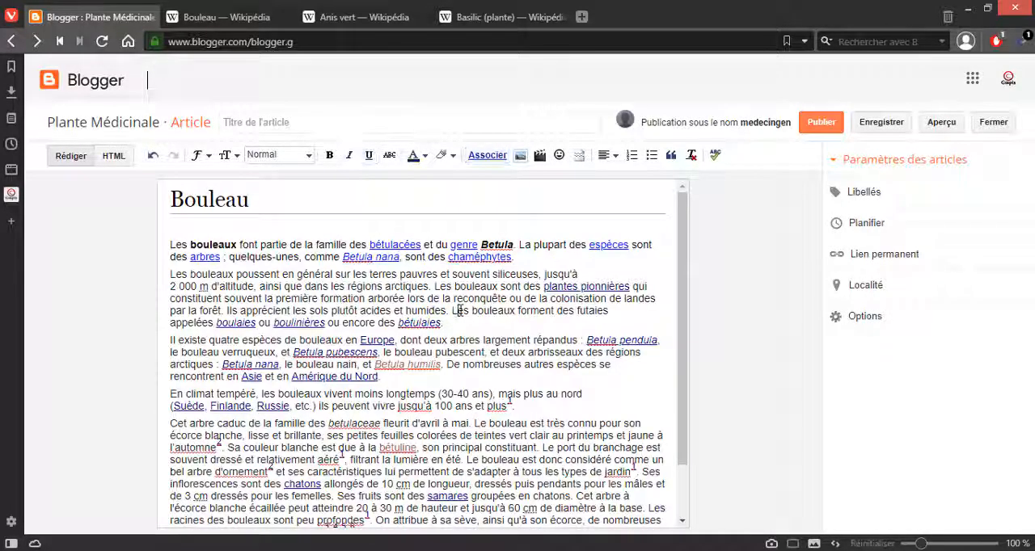
{"action": "left_click", "coordinate": [465, 257]}
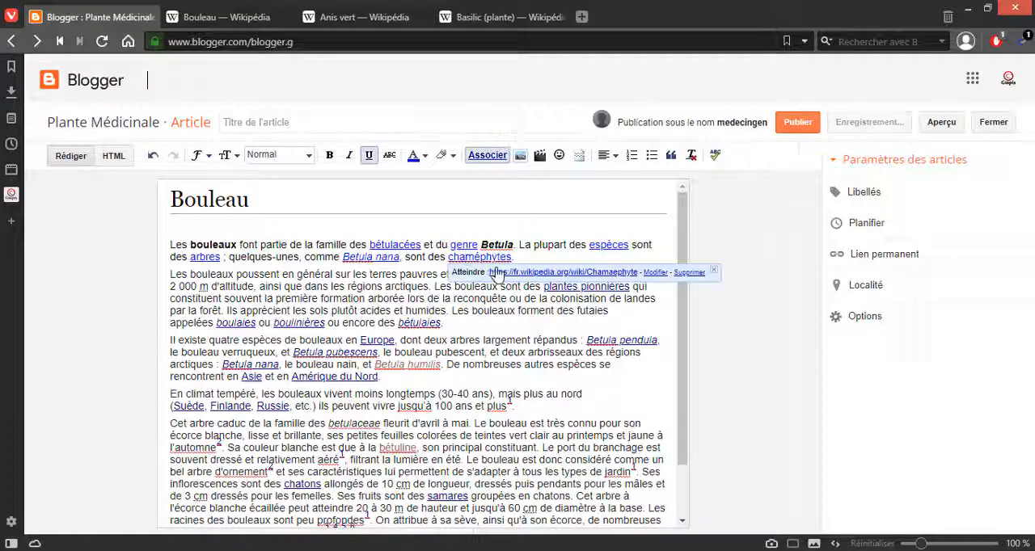
{"action": "left_click", "coordinate": [693, 274]}
{"action": "triple_click", "coordinate": [466, 257]}
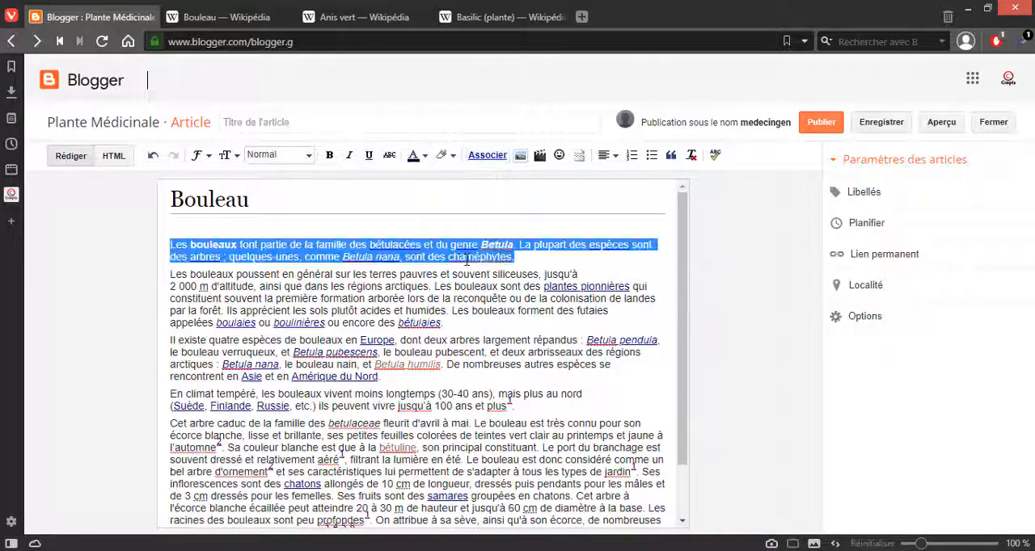
Step: Set the size of the image below the Bouleau text to Moyen
{"action": "scroll", "coordinate": [465, 291], "scroll_direction": "down", "scroll_amount": 2}
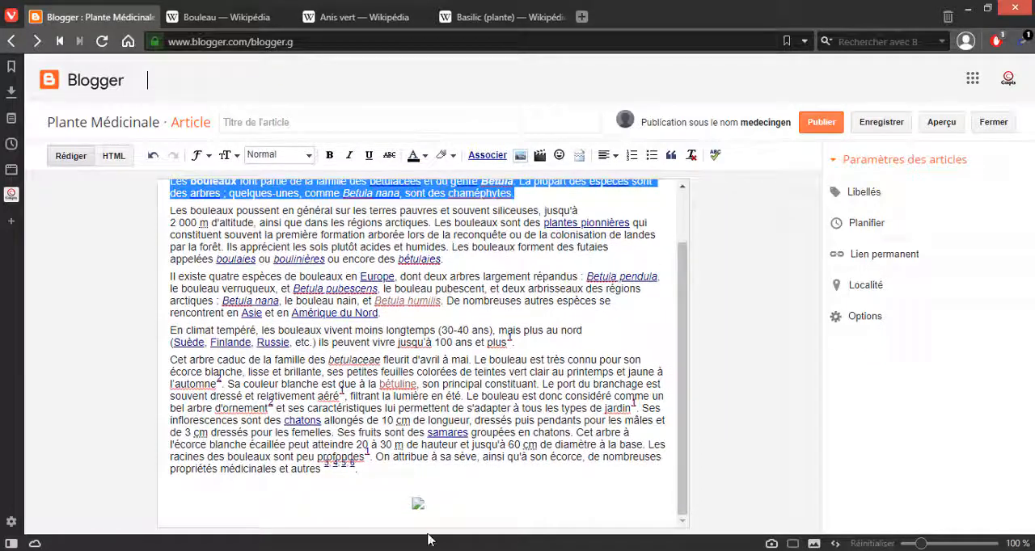
{"action": "left_click", "coordinate": [422, 519]}
{"action": "left_click", "coordinate": [420, 500]}
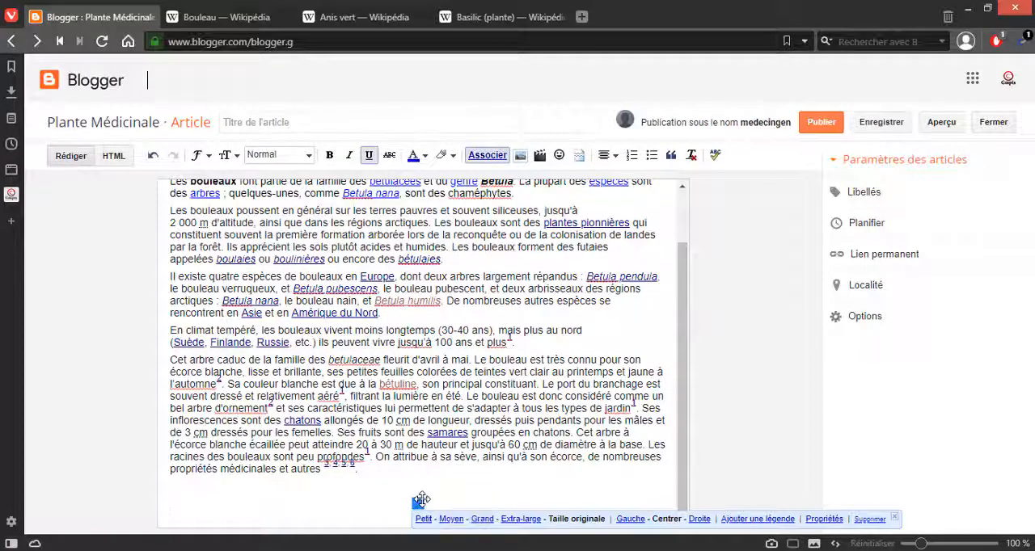
{"action": "left_click", "coordinate": [451, 519]}
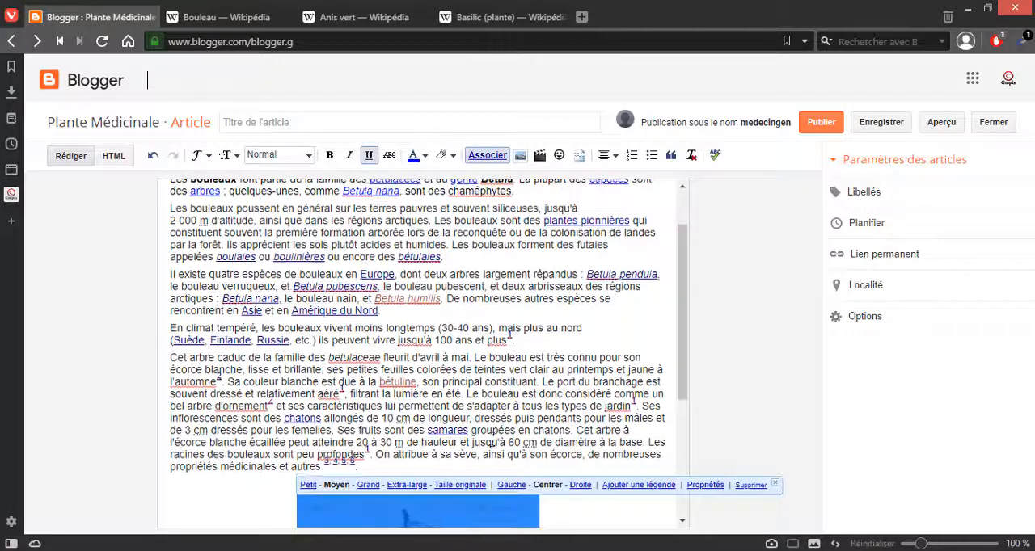
{"action": "scroll", "coordinate": [507, 412], "scroll_direction": "down", "scroll_amount": 3}
{"action": "left_click", "coordinate": [554, 325]}
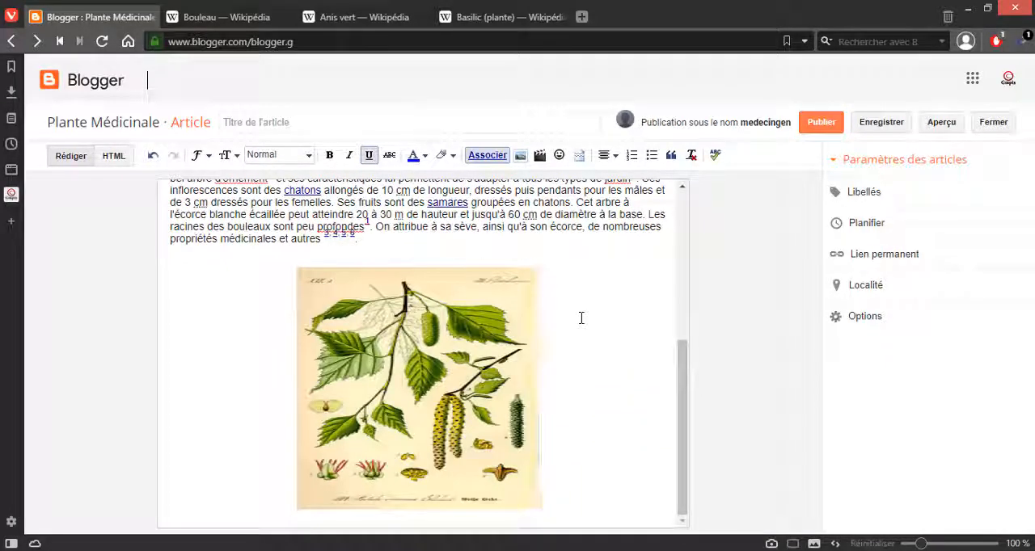
Step: Generate a preview of the Bouleau article, return to its editor and save the article
{"action": "left_click", "coordinate": [943, 125]}
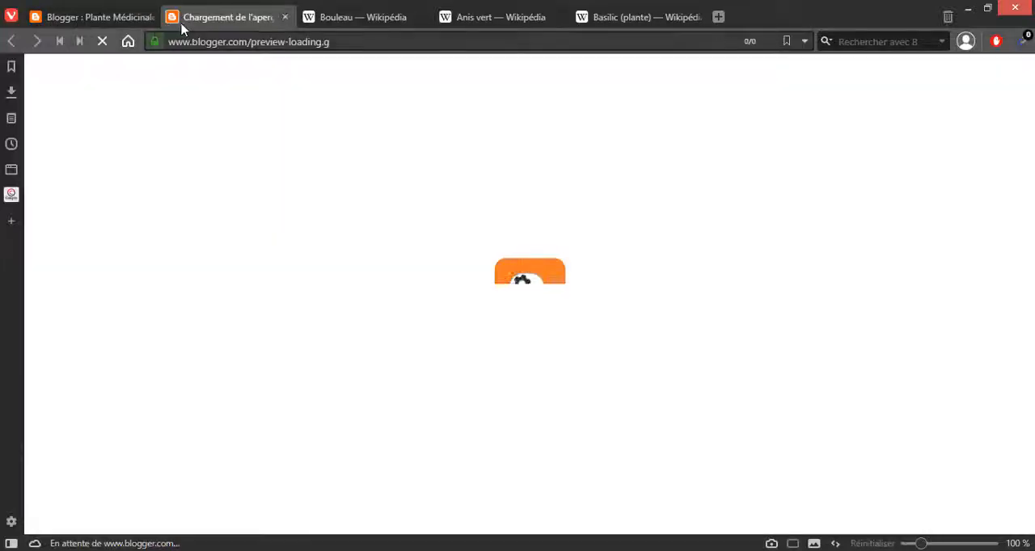
{"action": "left_click", "coordinate": [104, 23]}
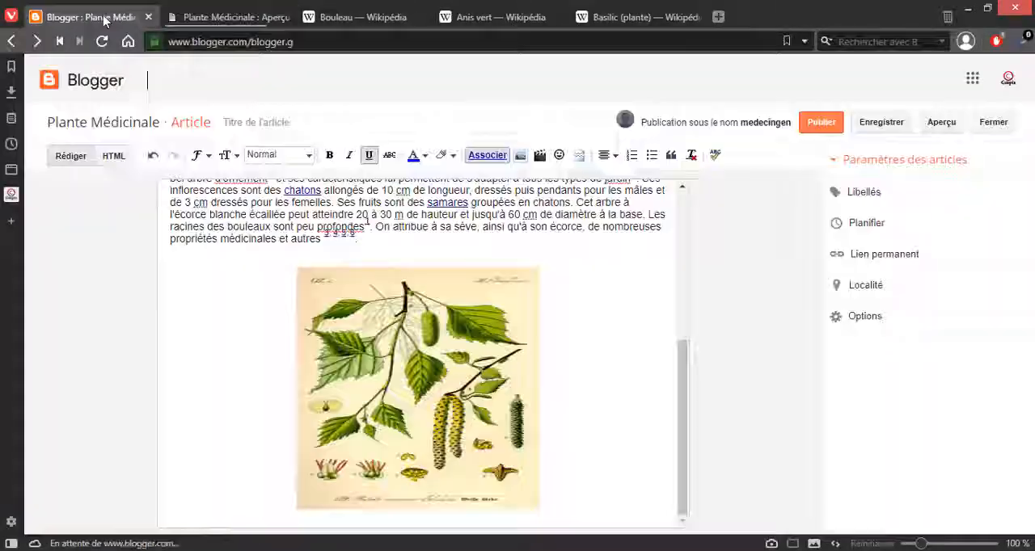
{"action": "left_click", "coordinate": [893, 131]}
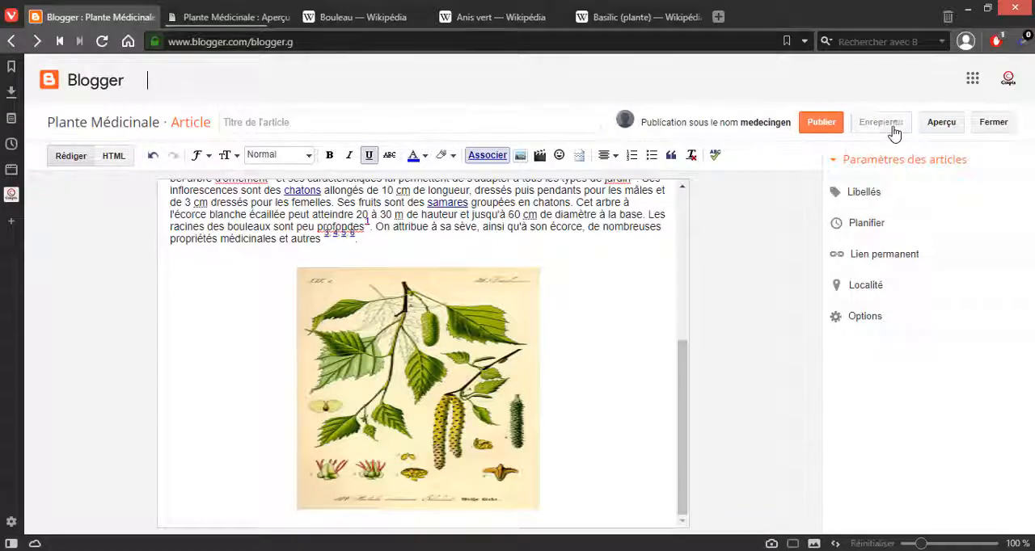
Step: Examine the preview of the Bouleau article, checking its text, links and image
{"action": "left_click", "coordinate": [222, 17]}
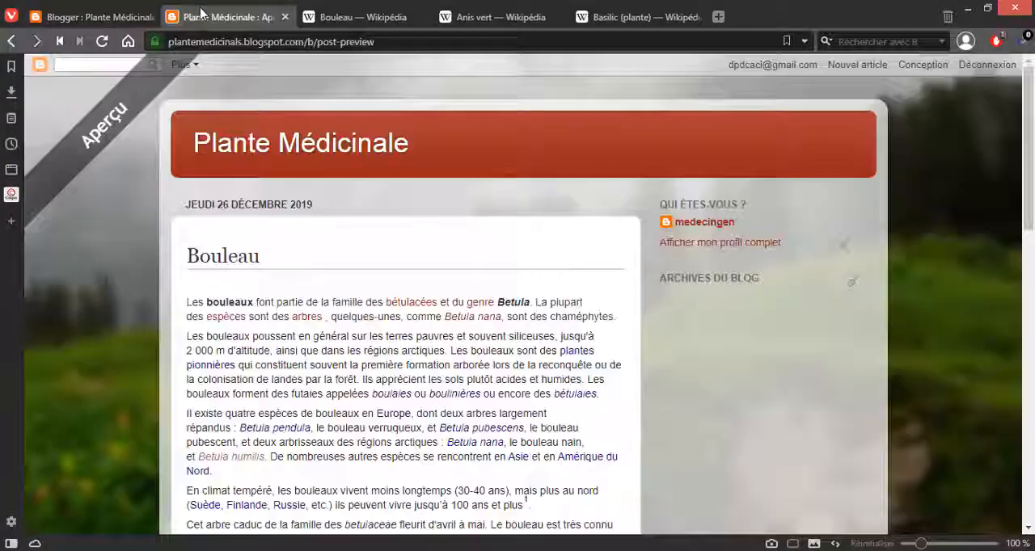
{"action": "scroll", "coordinate": [567, 271], "scroll_direction": "down", "scroll_amount": 5}
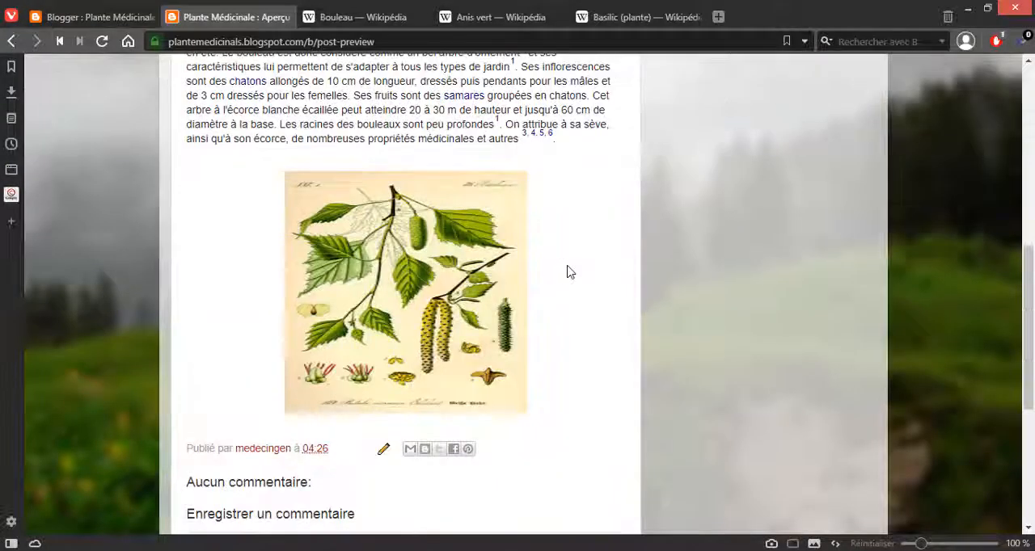
{"action": "scroll", "coordinate": [568, 270], "scroll_direction": "down", "scroll_amount": 3}
{"action": "scroll", "coordinate": [568, 271], "scroll_direction": "up", "scroll_amount": 10}
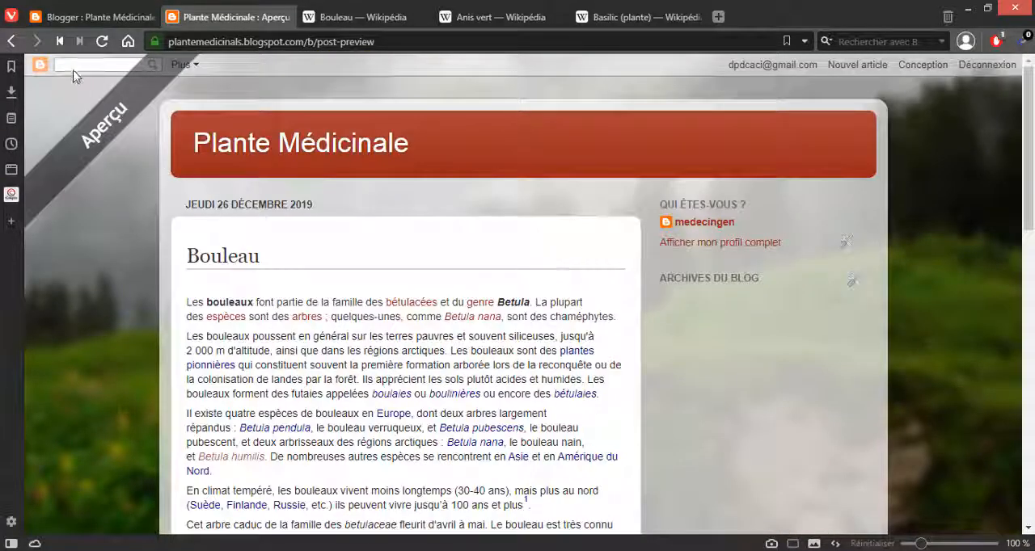
Step: Publish the Bouleau article and start a new empty article in the Plante Médicinale blog
{"action": "left_click", "coordinate": [90, 18]}
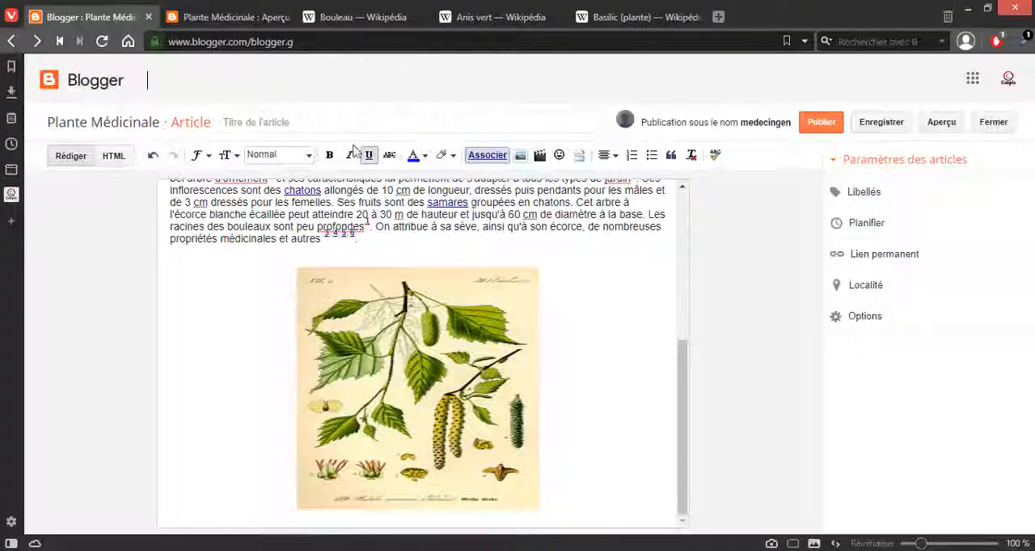
{"action": "left_click", "coordinate": [796, 123]}
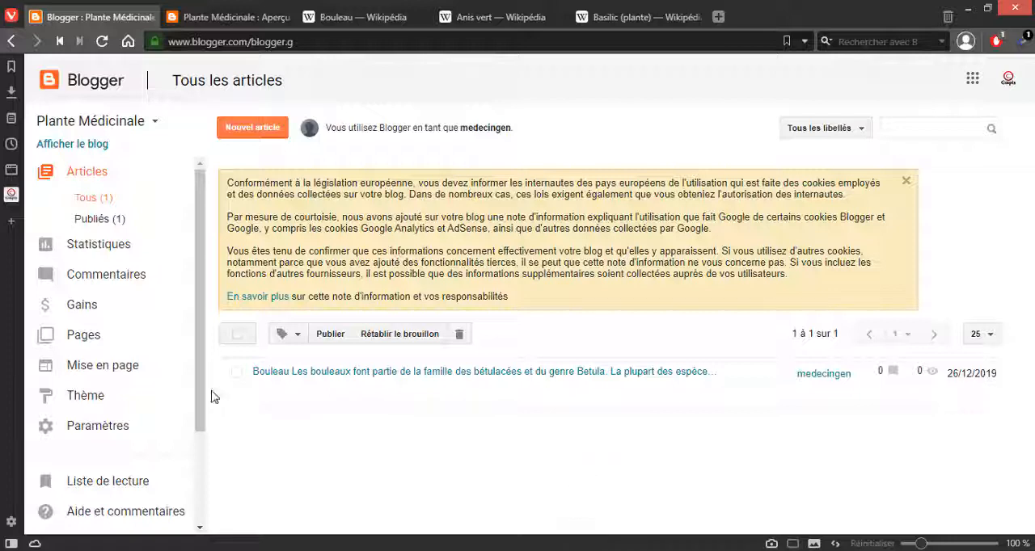
{"action": "left_click", "coordinate": [254, 128]}
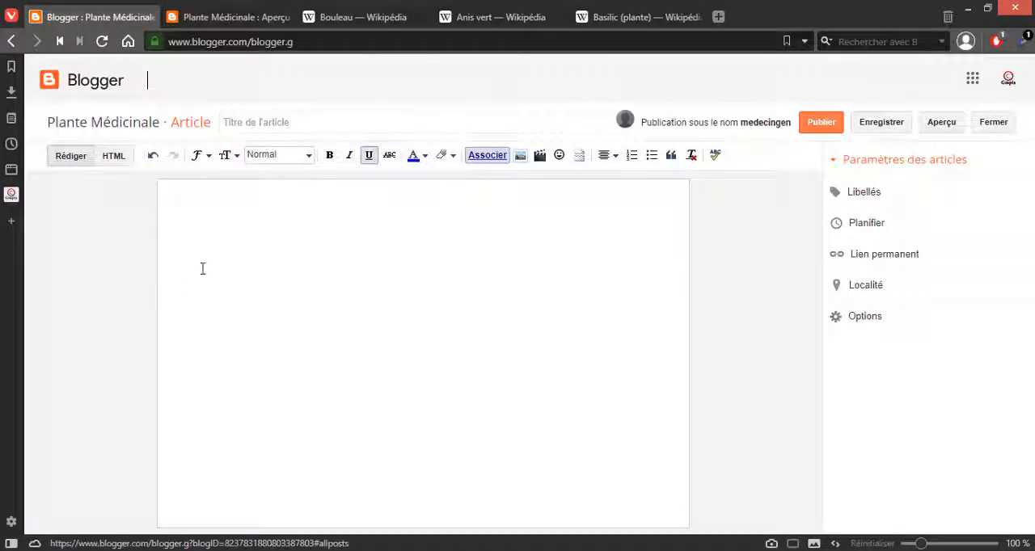
{"action": "left_click", "coordinate": [217, 208]}
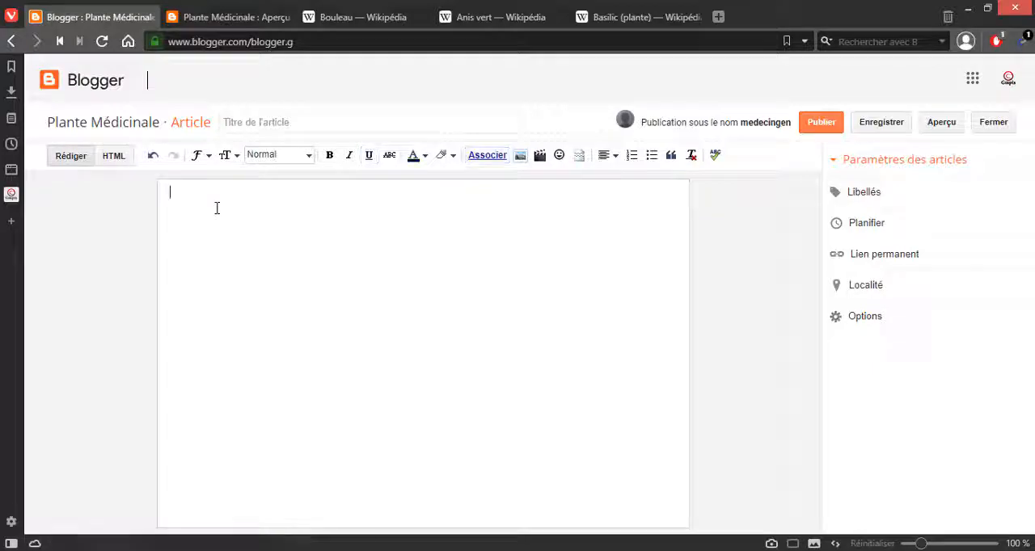
Step: Copy the title "Anis vert" from its Wikipedia page and place that page's browser tab directly after the Blogger tab
{"action": "left_click", "coordinate": [469, 18]}
{"action": "scroll", "coordinate": [356, 226], "scroll_direction": "up", "scroll_amount": 7}
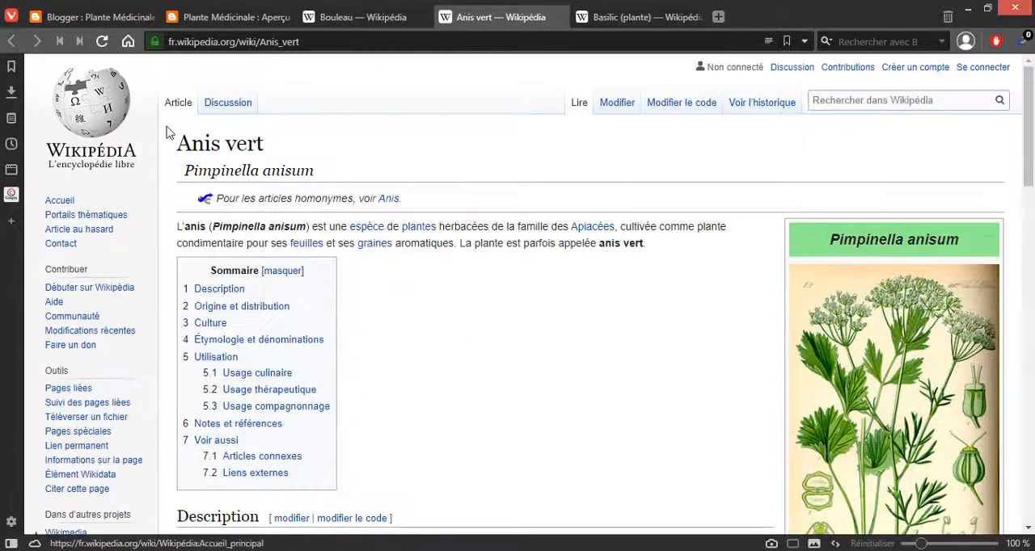
{"action": "left_click_drag", "start_coordinate": [177, 143], "coordinate": [272, 147]}
{"action": "key", "text": "ctrl+c"}
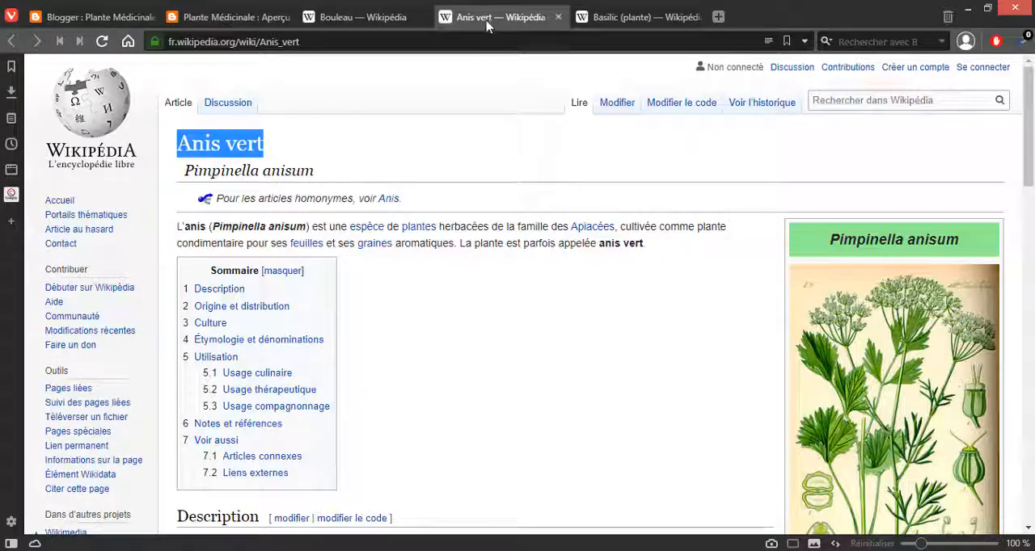
{"action": "left_click_drag", "start_coordinate": [490, 20], "coordinate": [222, 24]}
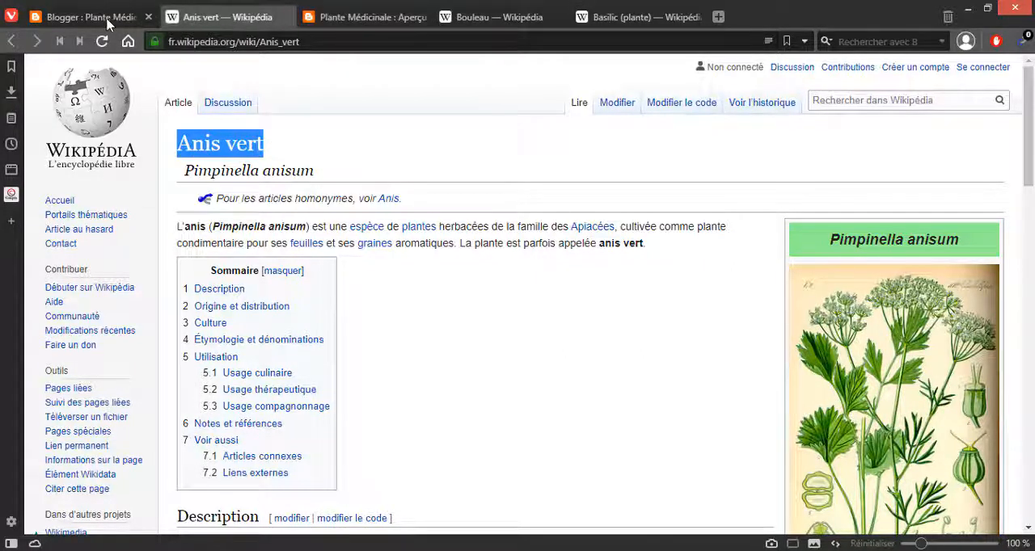
Step: Paste the copied title "Anis vert" as the heading in the body of the new Blogger article
{"action": "left_click", "coordinate": [102, 18]}
{"action": "left_click", "coordinate": [349, 18]}
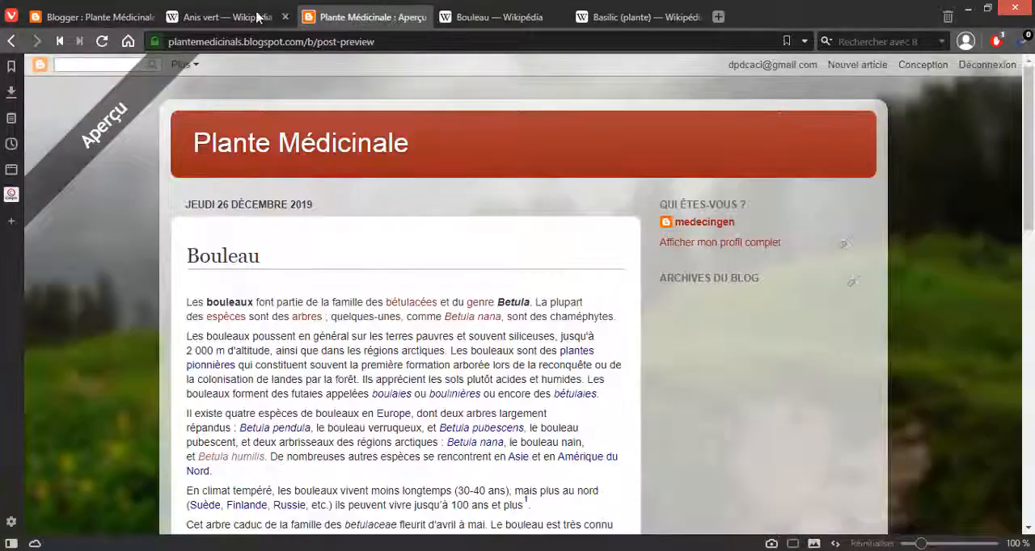
{"action": "left_click", "coordinate": [227, 17]}
{"action": "left_click", "coordinate": [93, 17]}
{"action": "left_click", "coordinate": [200, 219]}
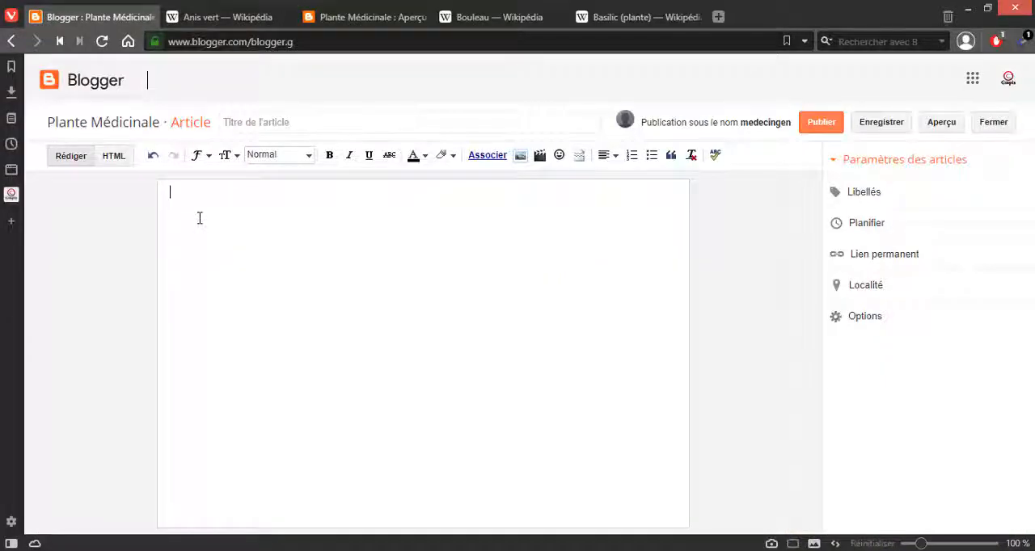
{"action": "key", "text": "ctrl+v"}
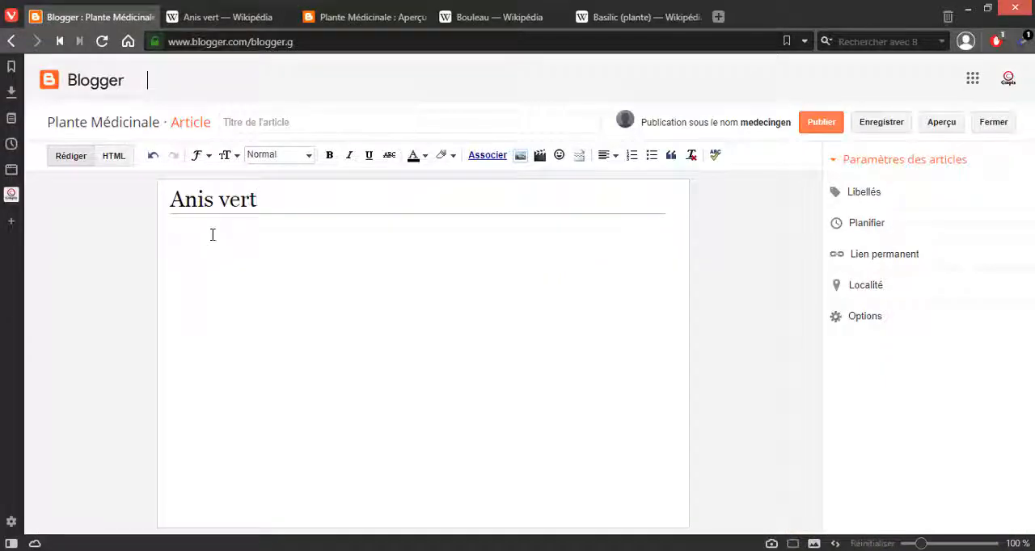
Step: Copy the introductory paragraph from the Anis vert Wikipedia page into the article below its heading, and close the Bouleau preview tab
{"action": "left_click", "coordinate": [226, 17]}
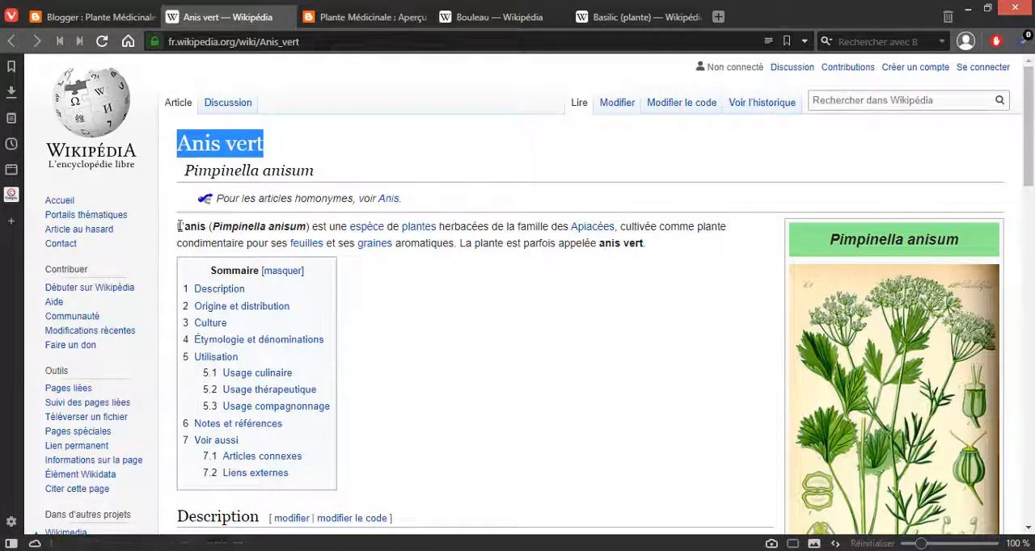
{"action": "left_click_drag", "start_coordinate": [179, 226], "coordinate": [679, 256]}
{"action": "key", "text": "ctrl+c"}
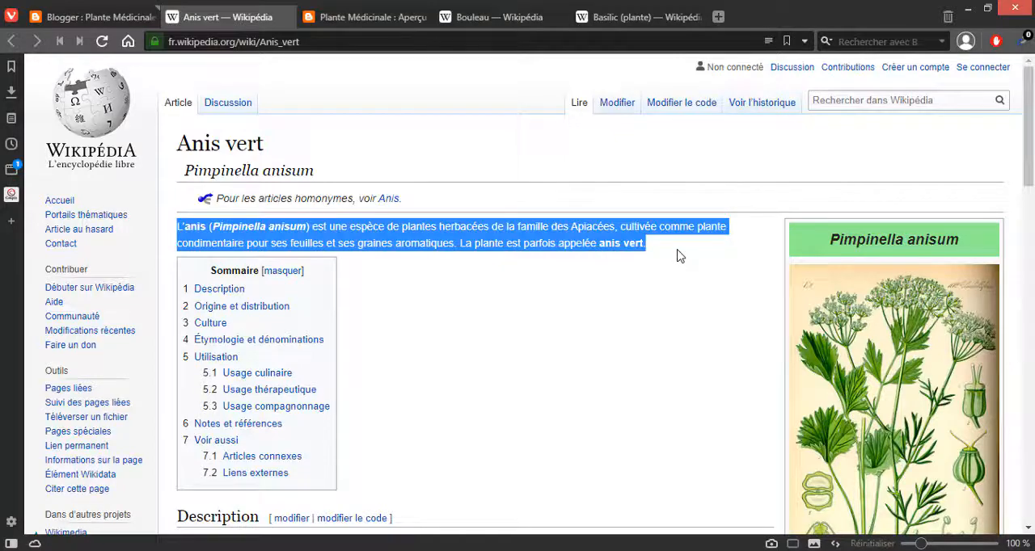
{"action": "scroll", "coordinate": [471, 272], "scroll_direction": "down", "scroll_amount": 5}
{"action": "scroll", "coordinate": [457, 284], "scroll_direction": "up", "scroll_amount": 4}
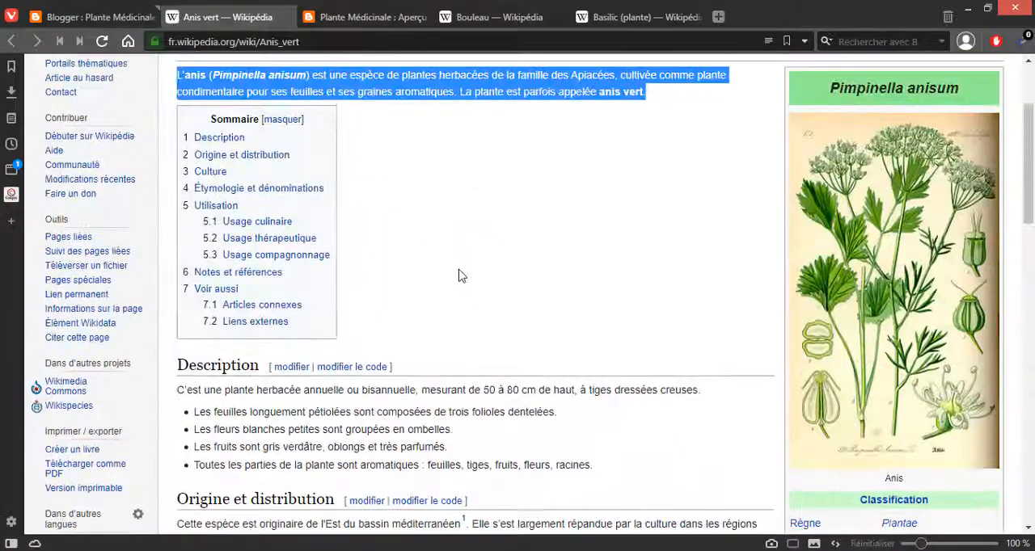
{"action": "left_click", "coordinate": [340, 19]}
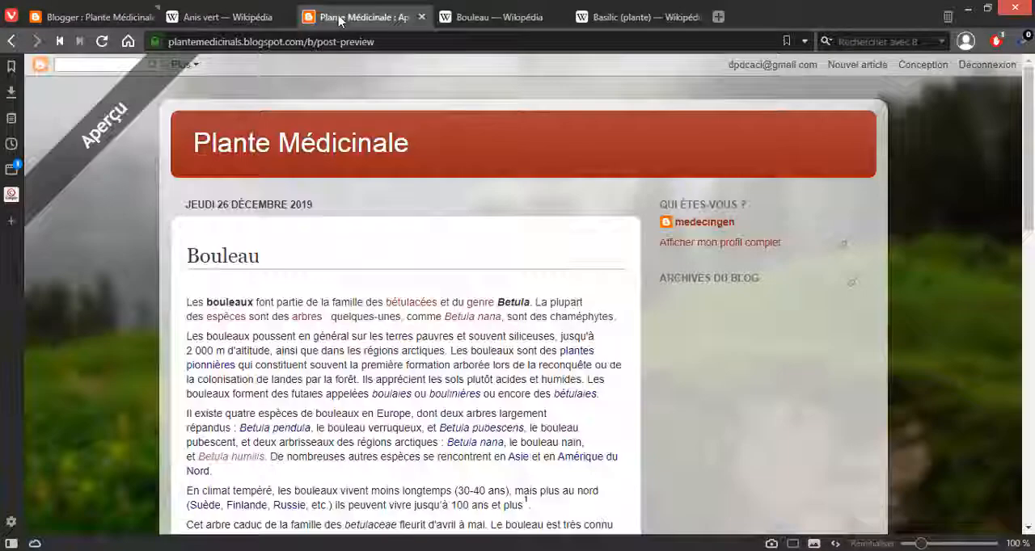
{"action": "left_click", "coordinate": [420, 17]}
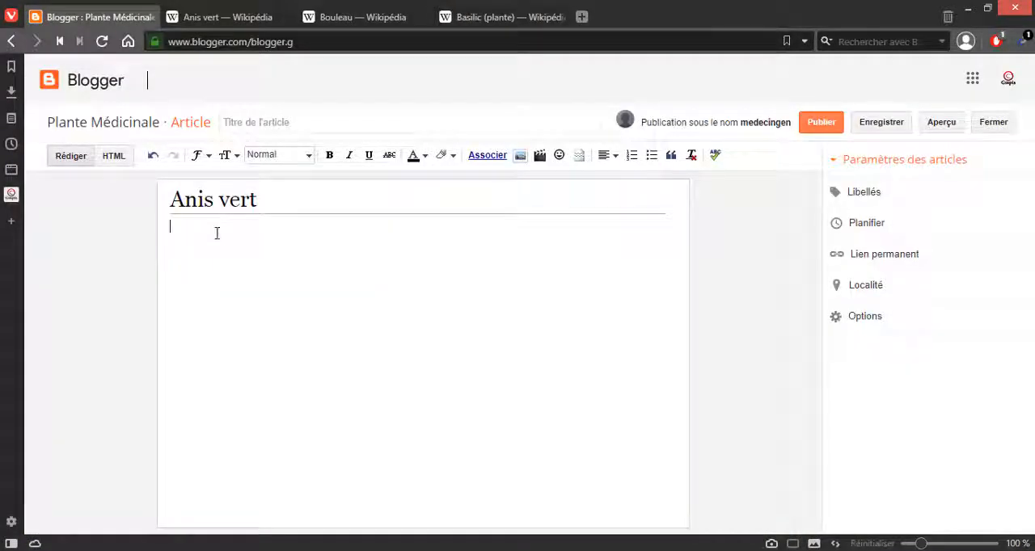
{"action": "key", "text": "ctrl+v"}
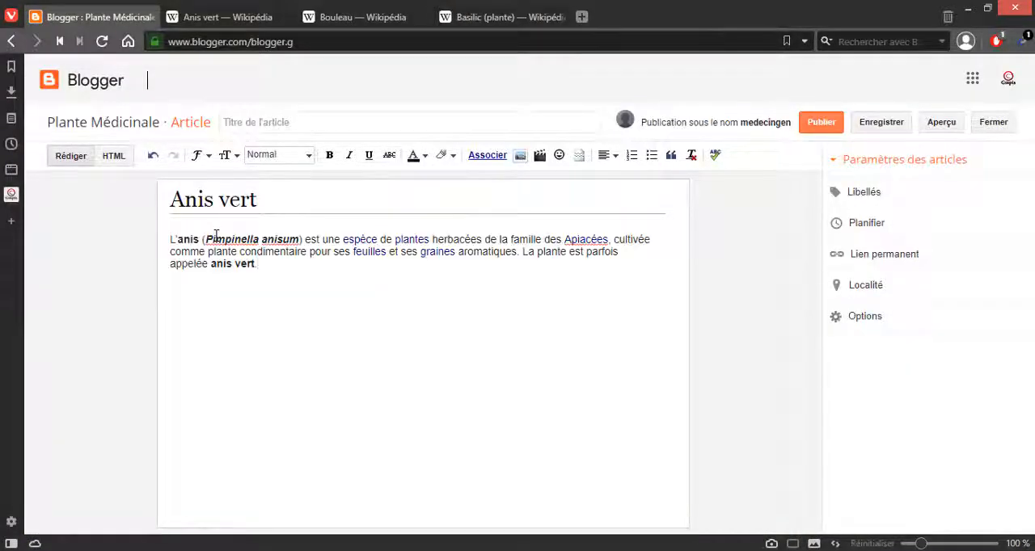
{"action": "key", "text": "Return"}
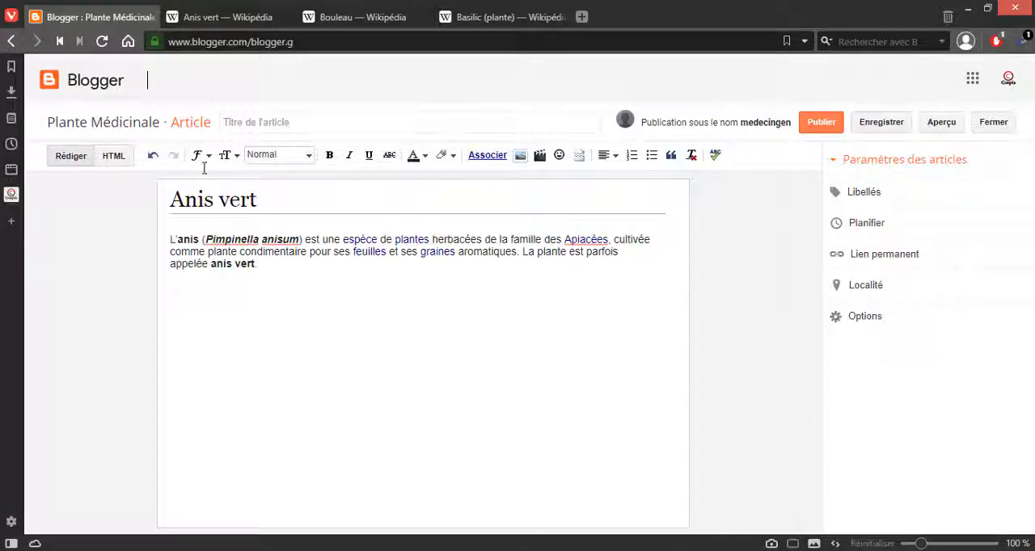
Step: Copy the Description section with its bullet list from the Anis vert Wikipedia page and paste it below the article's introductory paragraph
{"action": "left_click", "coordinate": [221, 24]}
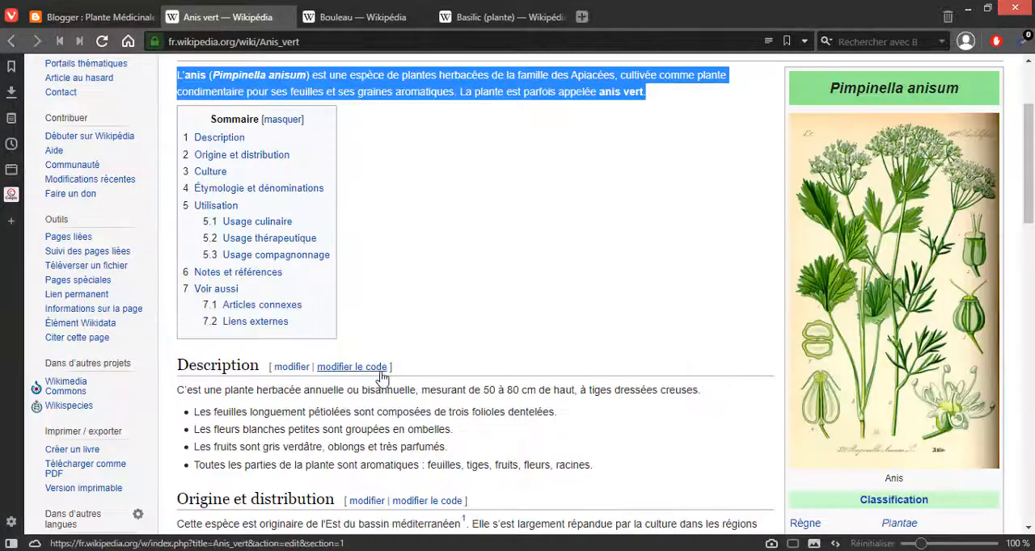
{"action": "left_click_drag", "start_coordinate": [180, 364], "coordinate": [607, 473]}
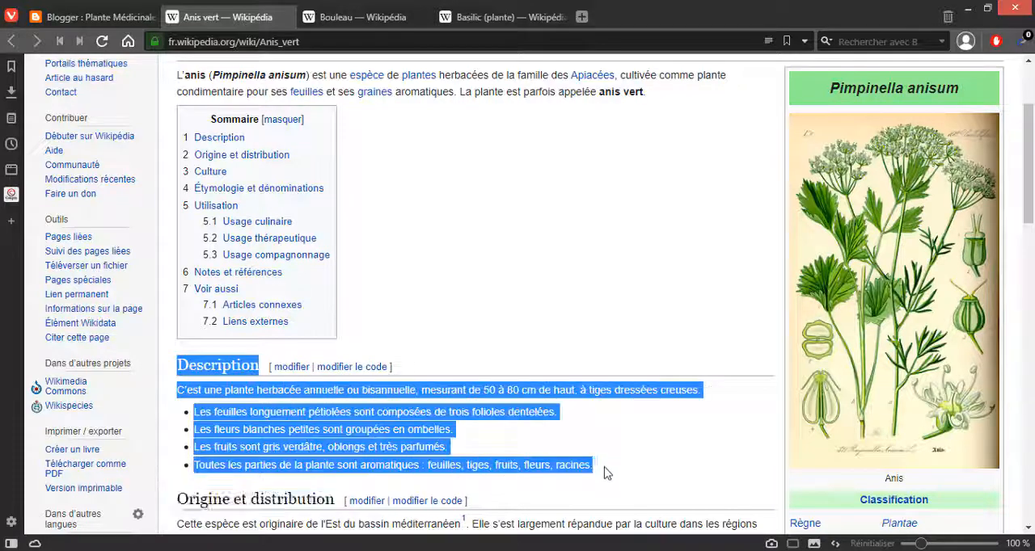
{"action": "left_click", "coordinate": [103, 24]}
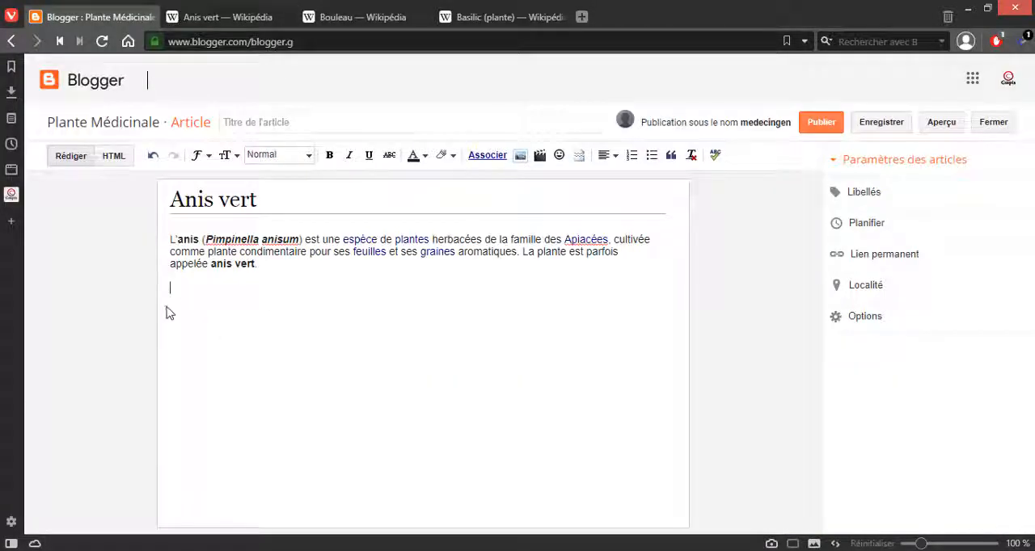
{"action": "type", "text": "Description [ modifier | modifier le code ] C'est une plante herbacée annuelle ou bisannuelle, mesurant de 50 à 80 cm de haut, à tiges dressées creuses. Les feuilles longuement pétiolées sont composées de trois folioles dentelées. Les fleurs blanches petites sont groupées en ombelles. Les fruits sont gris verdâtre, oblongs et très parfumés. Toutes les parties de la plante sont aromatiques : feuilles, tiges, fruits, fleurs, racines."}
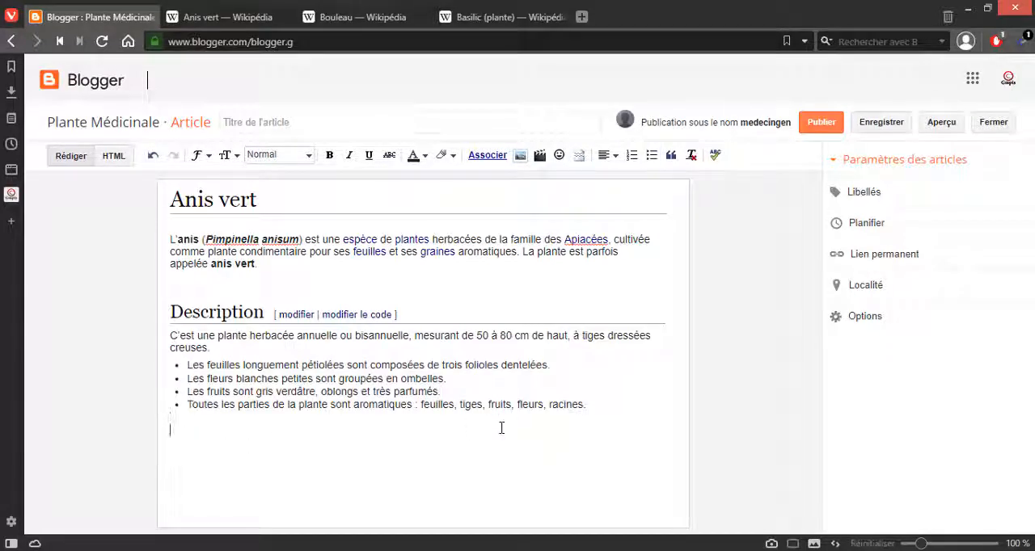
Step: Copy the "Origine et distribution" section from Wikipedia, paste it below the article's Description section and add a new line after it
{"action": "left_click", "coordinate": [198, 17]}
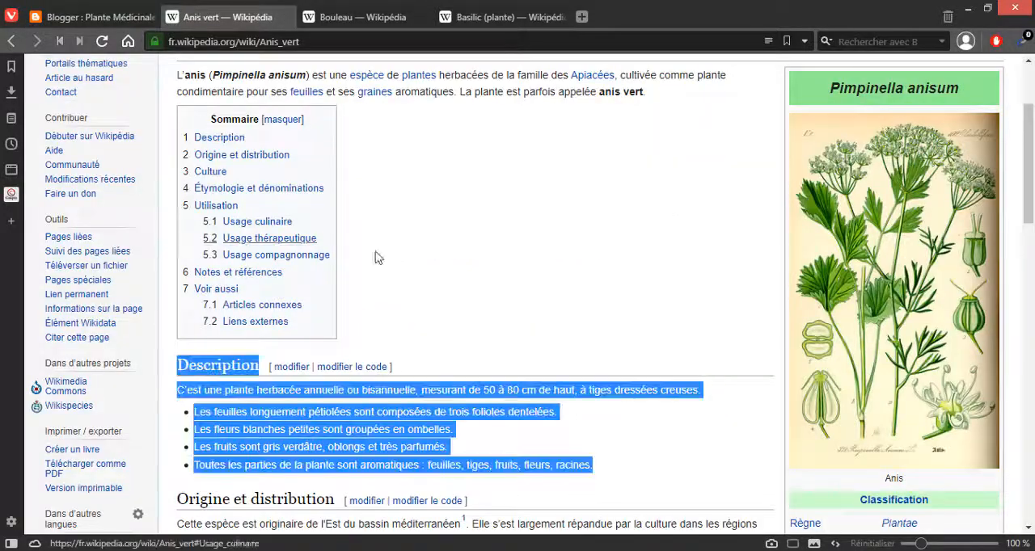
{"action": "scroll", "coordinate": [376, 258], "scroll_direction": "down", "scroll_amount": 3}
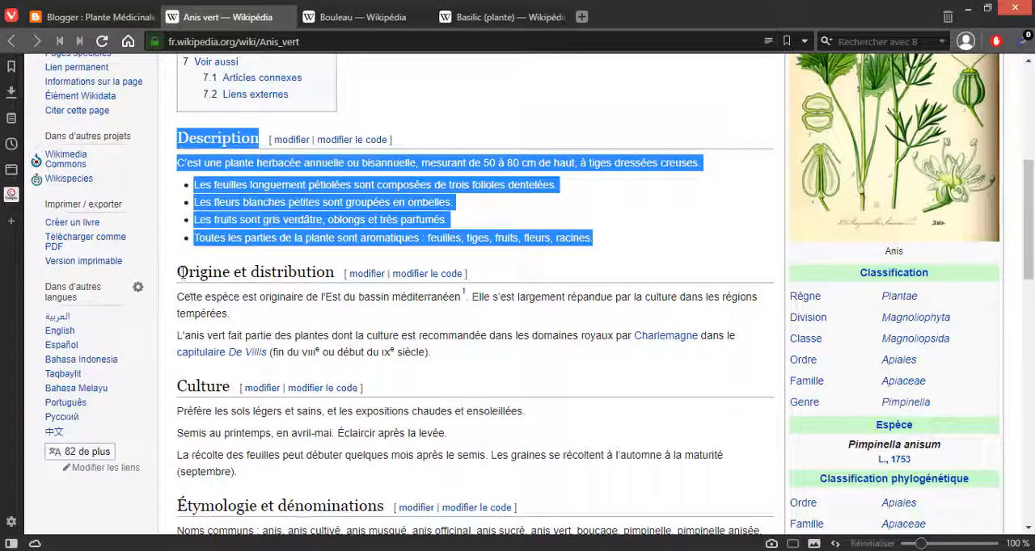
{"action": "left_click_drag", "start_coordinate": [182, 273], "coordinate": [473, 359]}
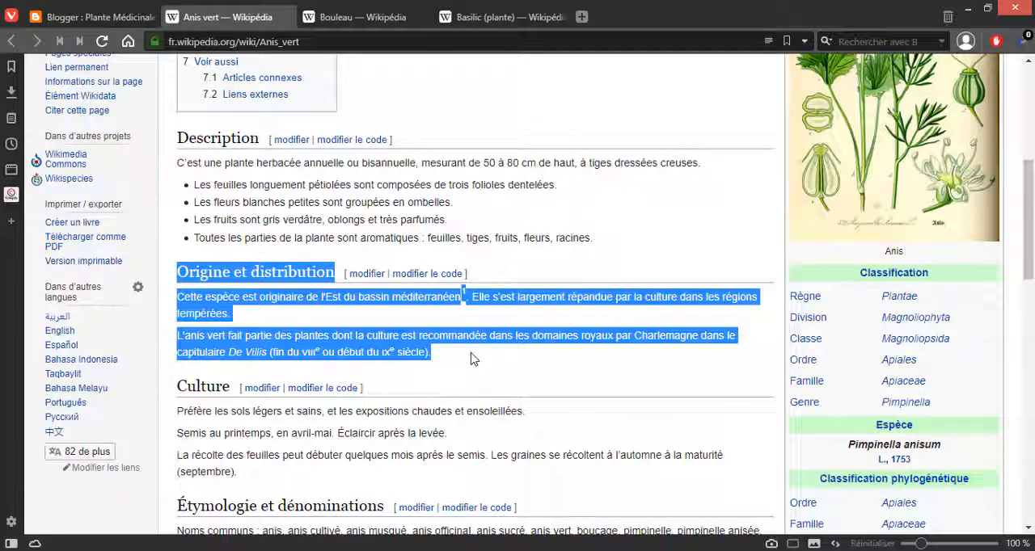
{"action": "left_click", "coordinate": [143, 17]}
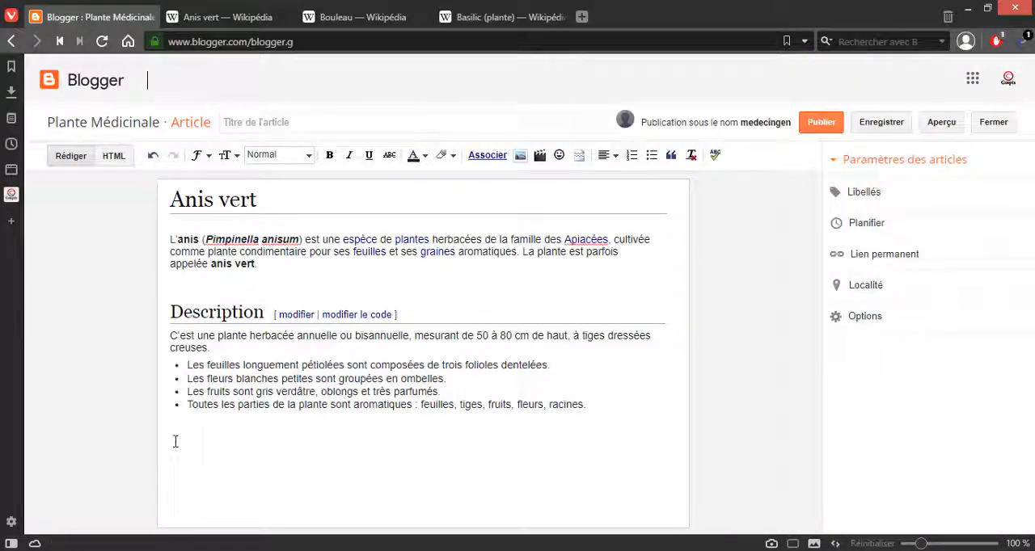
{"action": "type", "text": "Origine et distribution [ modifier | modifier le code ] Cette espèce est originaire de l'Est du bassin méditerranéen1. Elle s'est largement répandue par la culture dans les régions tempérées. L'anis vert fait partie des plantes dont la culture est recommandée dans les domaines royaux par Charlemagne dans le capitulaire De Villis (fin du viiie ou début du ixe siècle)."}
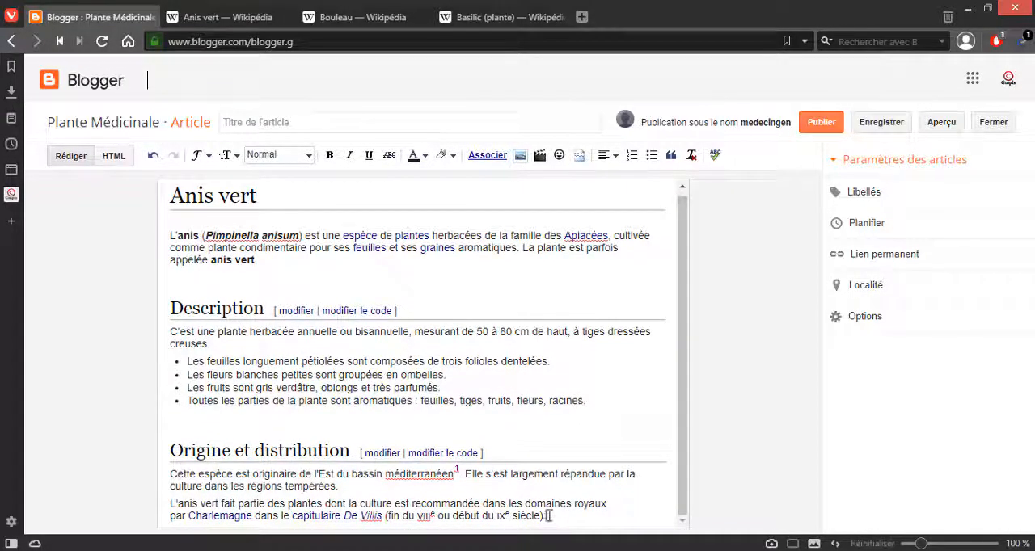
{"action": "key", "text": "Return"}
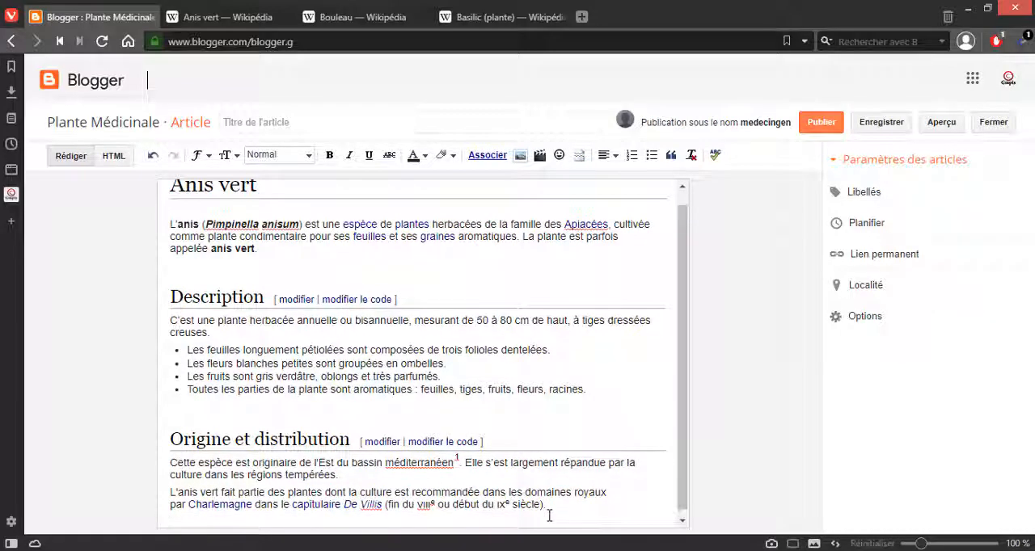
Step: Save the anise illustration from the Wikipedia page to the Bureau folder as the JPEG "290px-Illustration_Pimpinella_anisum0 (1)"
{"action": "left_click", "coordinate": [226, 17]}
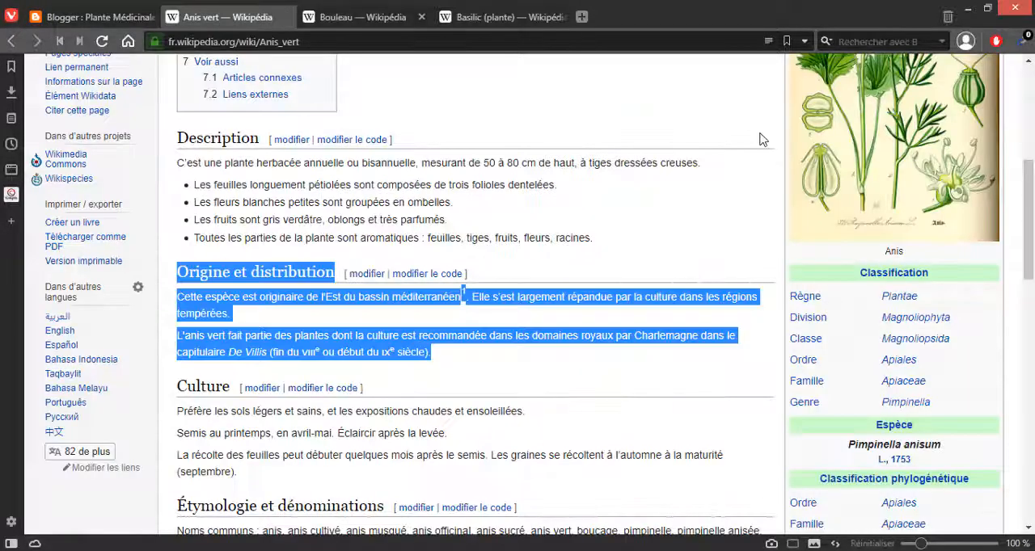
{"action": "right_click", "coordinate": [908, 162]}
{"action": "left_click", "coordinate": [700, 220]}
{"action": "left_click_drag", "start_coordinate": [1030, 202], "coordinate": [1031, 159]}
{"action": "right_click", "coordinate": [917, 162]}
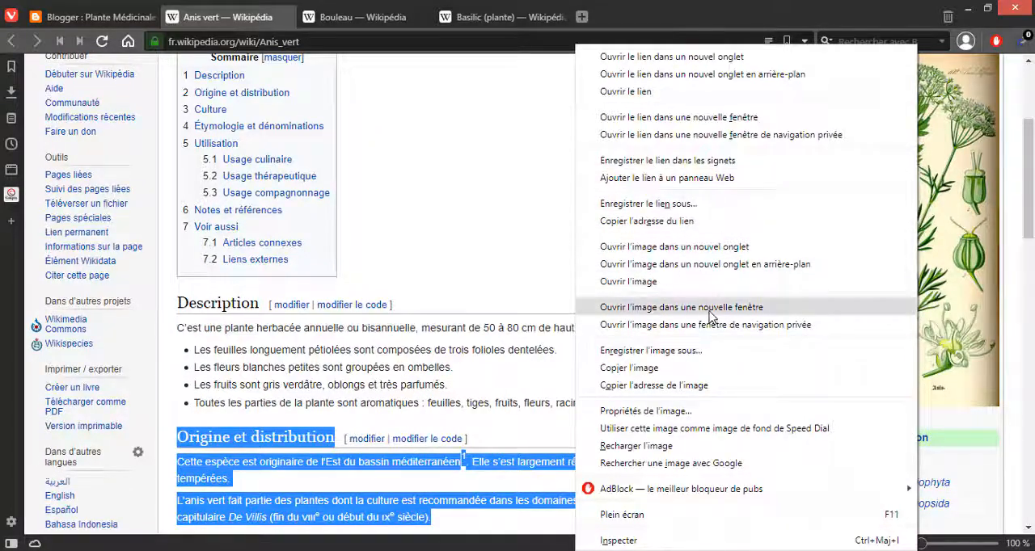
{"action": "left_click", "coordinate": [657, 351]}
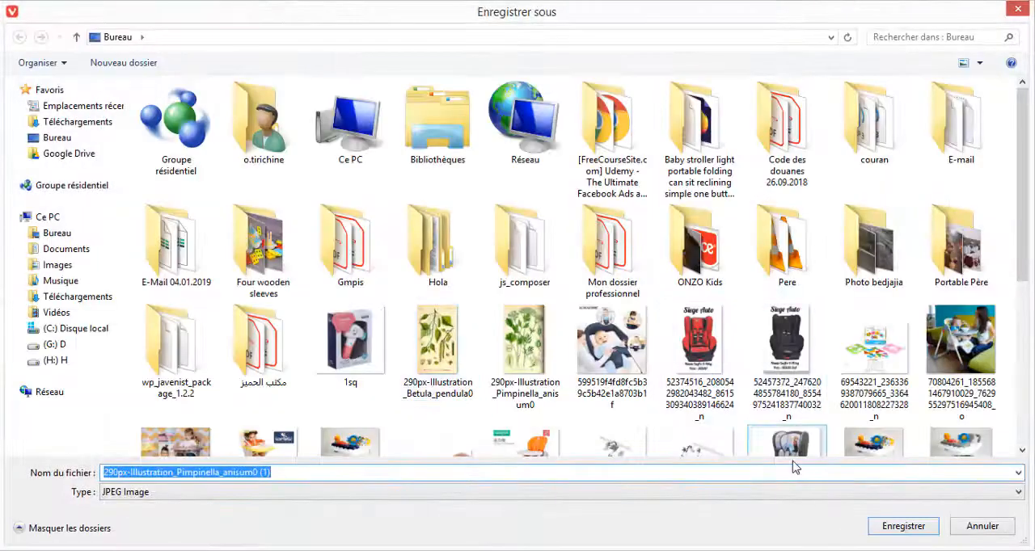
{"action": "left_click", "coordinate": [904, 527]}
Step: Return to the Blogger article and add two empty lines after the introductory paragraph ending in "anis vert"
{"action": "left_click", "coordinate": [129, 20]}
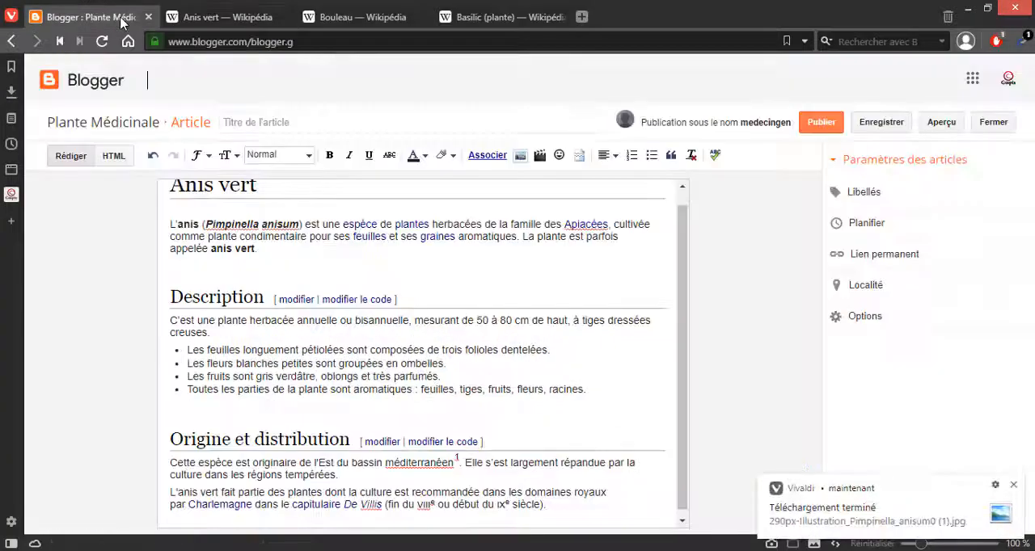
{"action": "left_click", "coordinate": [554, 498]}
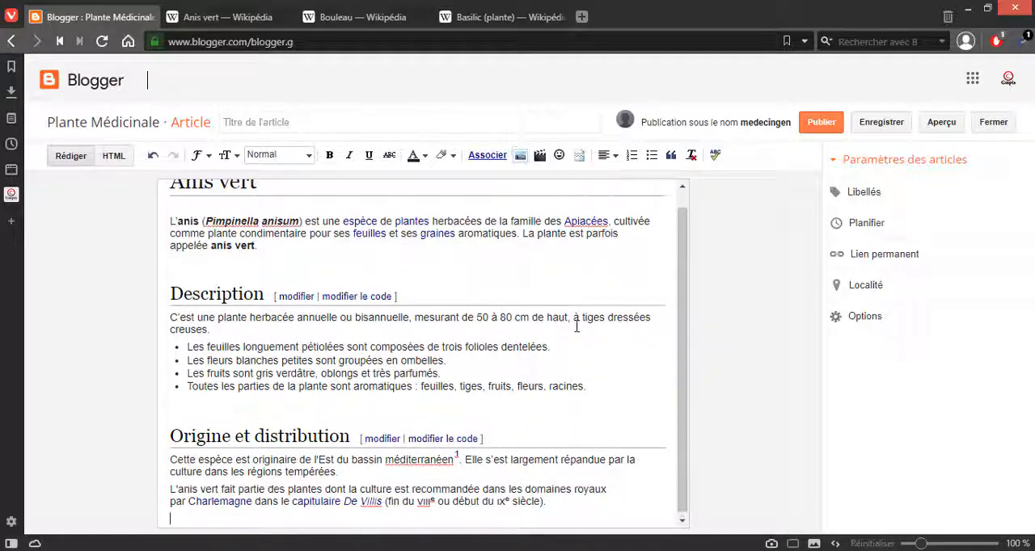
{"action": "scroll", "coordinate": [519, 329], "scroll_direction": "up", "scroll_amount": 1}
{"action": "left_click", "coordinate": [278, 262]}
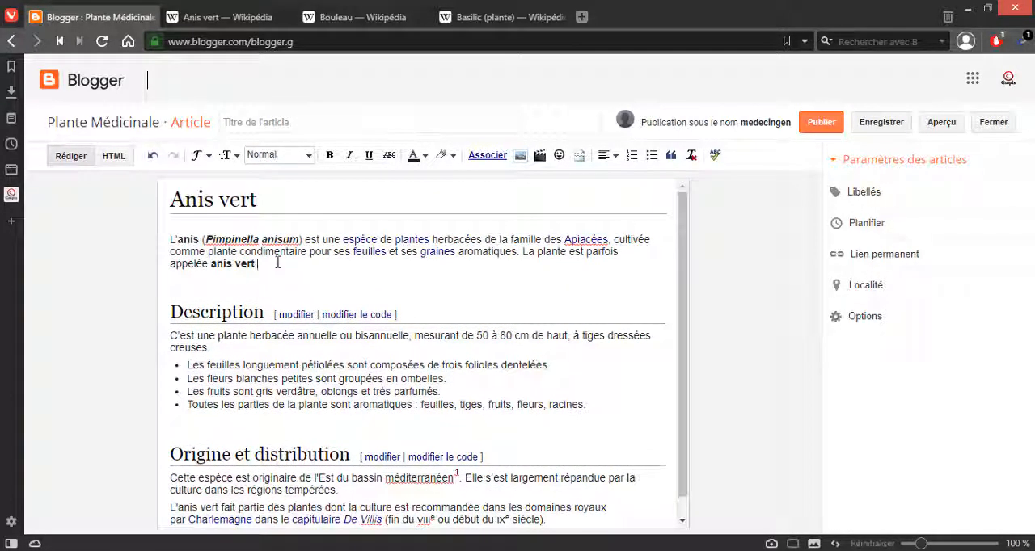
{"action": "key", "text": "Return"}
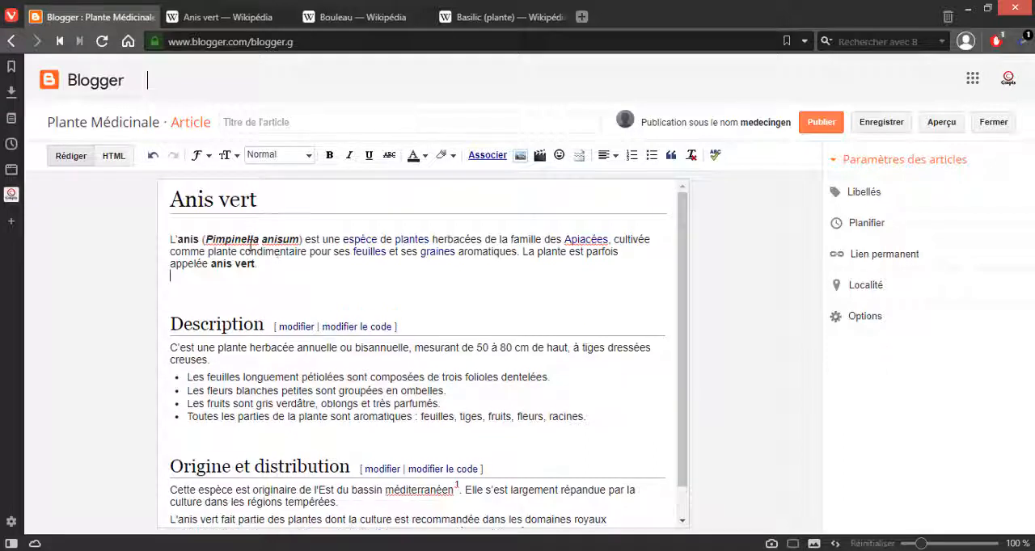
{"action": "key", "text": "Return"}
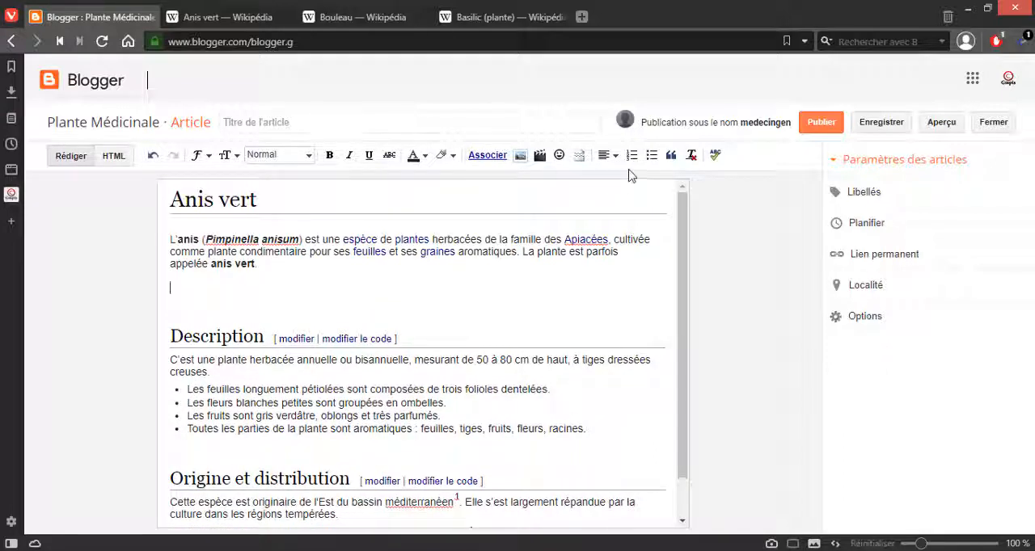
Step: Upload the image 290px-Illustration_Pimpinella_anisum0 from the Bureau folder and insert it below the article's introductory paragraph
{"action": "left_click", "coordinate": [520, 158]}
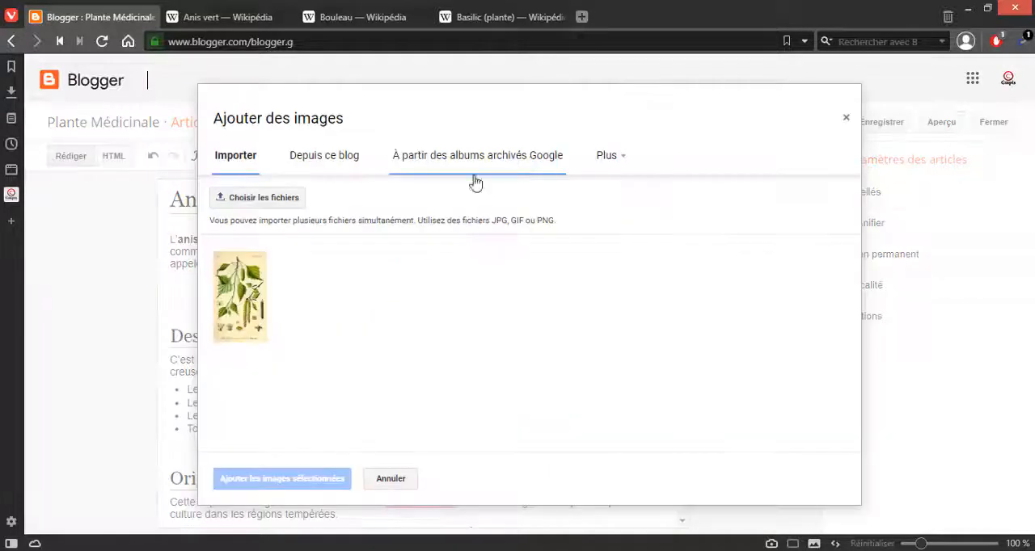
{"action": "left_click", "coordinate": [273, 202]}
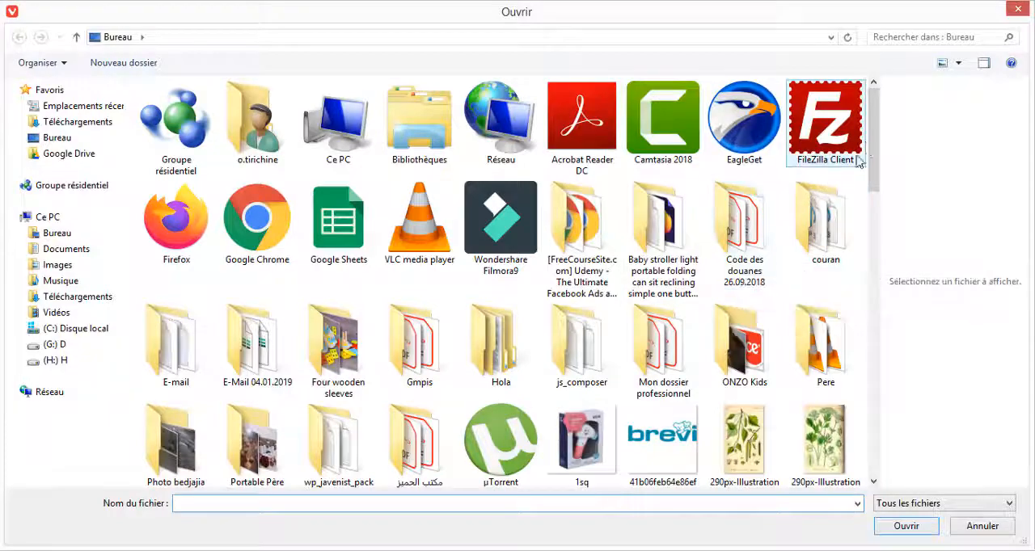
{"action": "left_click_drag", "start_coordinate": [872, 141], "coordinate": [886, 222]}
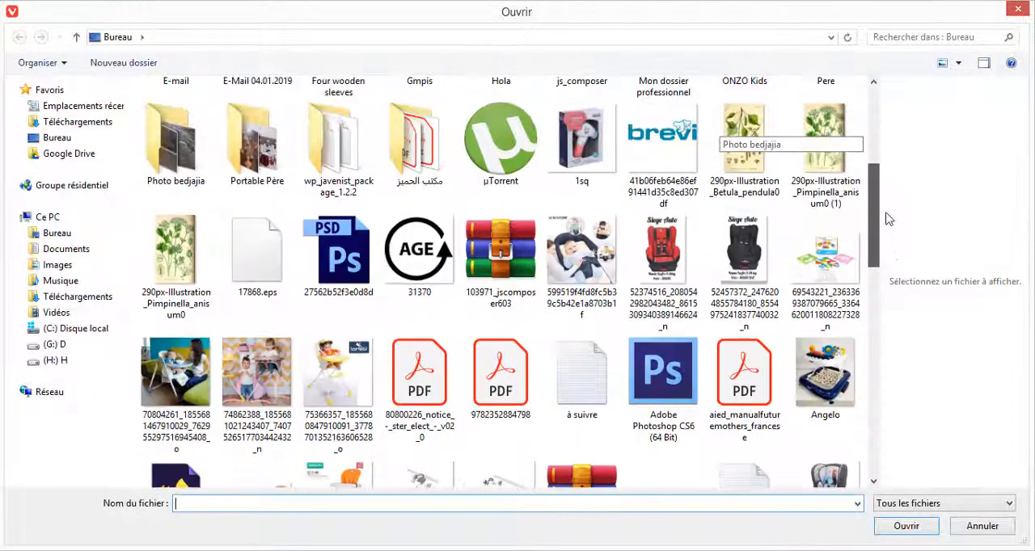
{"action": "left_click", "coordinate": [176, 257]}
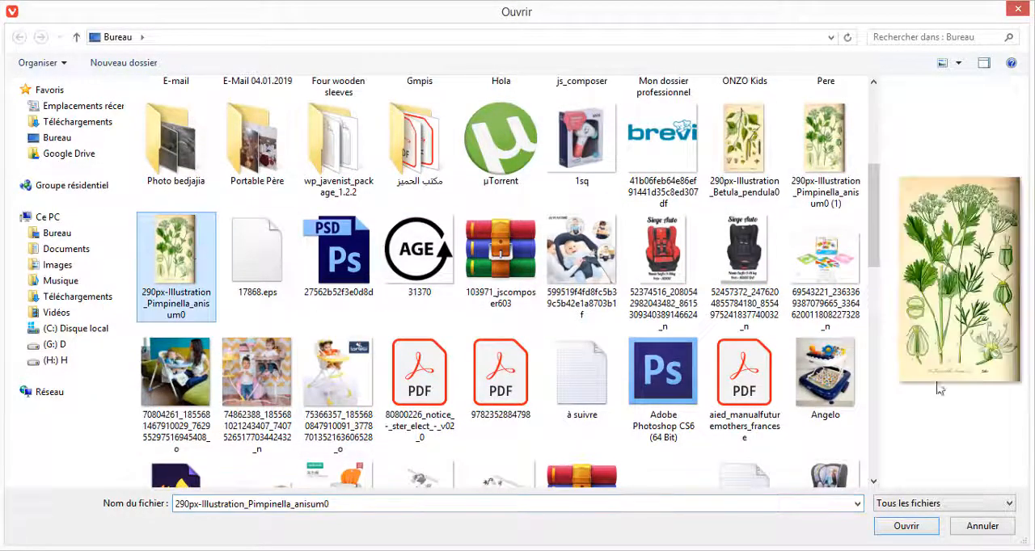
{"action": "left_click", "coordinate": [907, 531]}
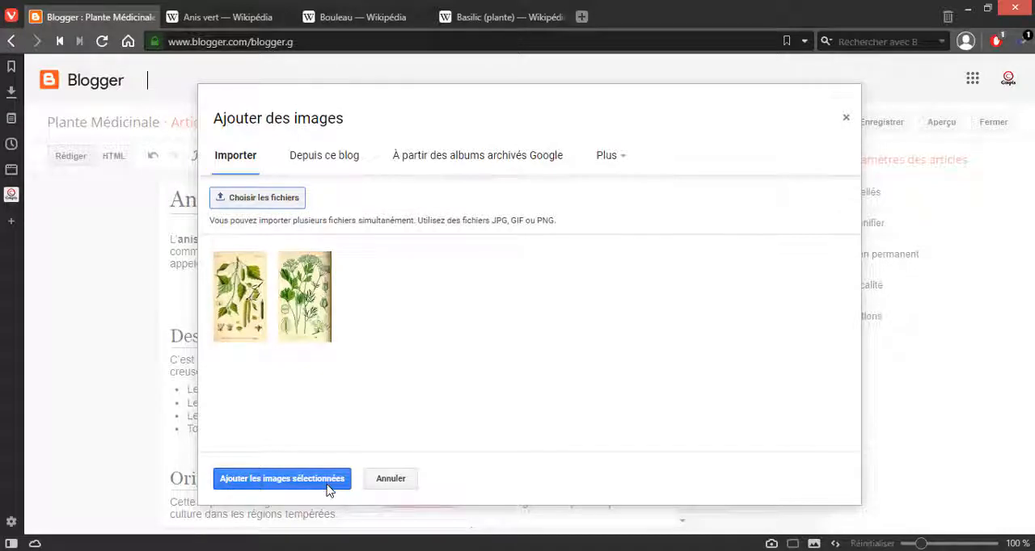
{"action": "left_click", "coordinate": [282, 479]}
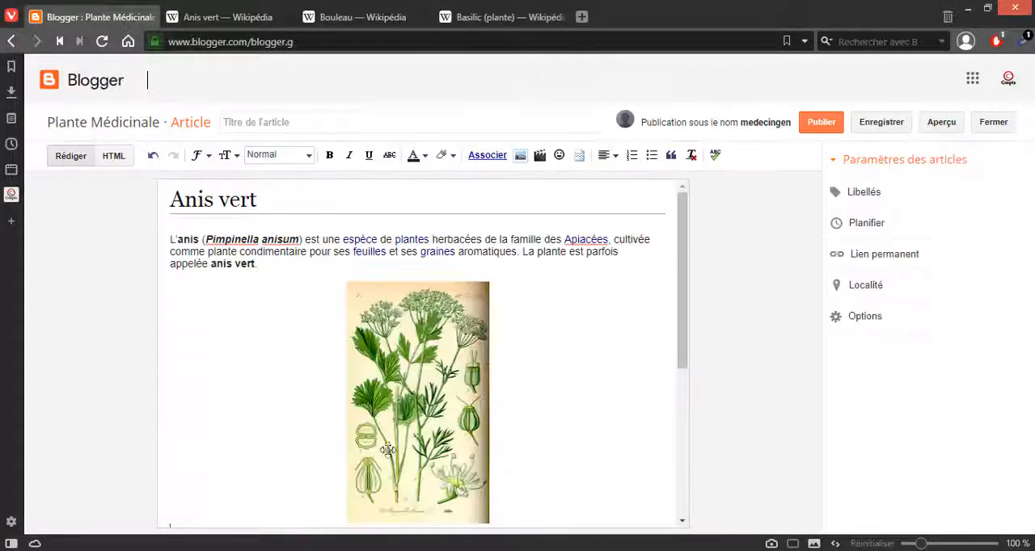
Step: Try the Petit, Moyen and Grand sizes on the inserted anise illustration and set it to Extra-large
{"action": "left_click", "coordinate": [395, 437]}
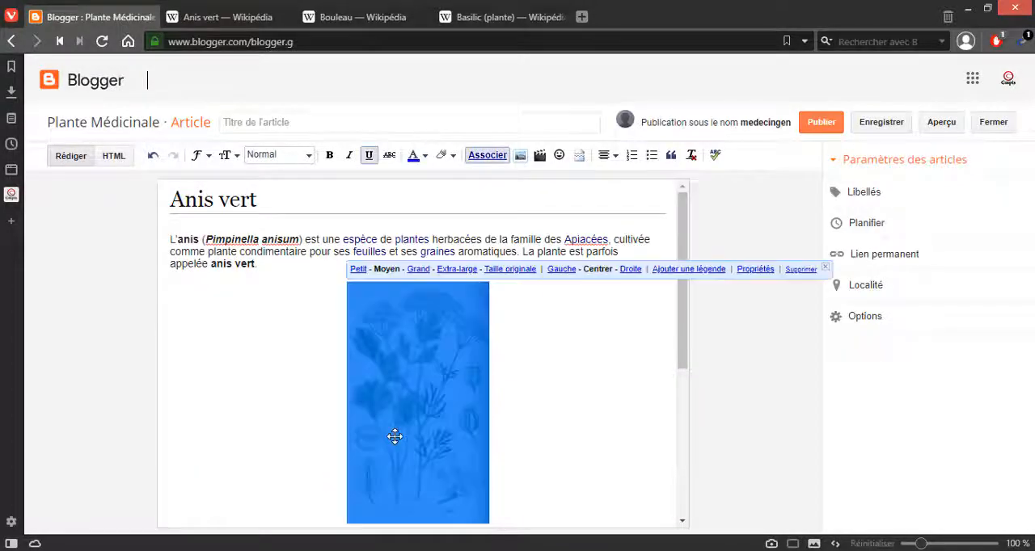
{"action": "left_click", "coordinate": [359, 268]}
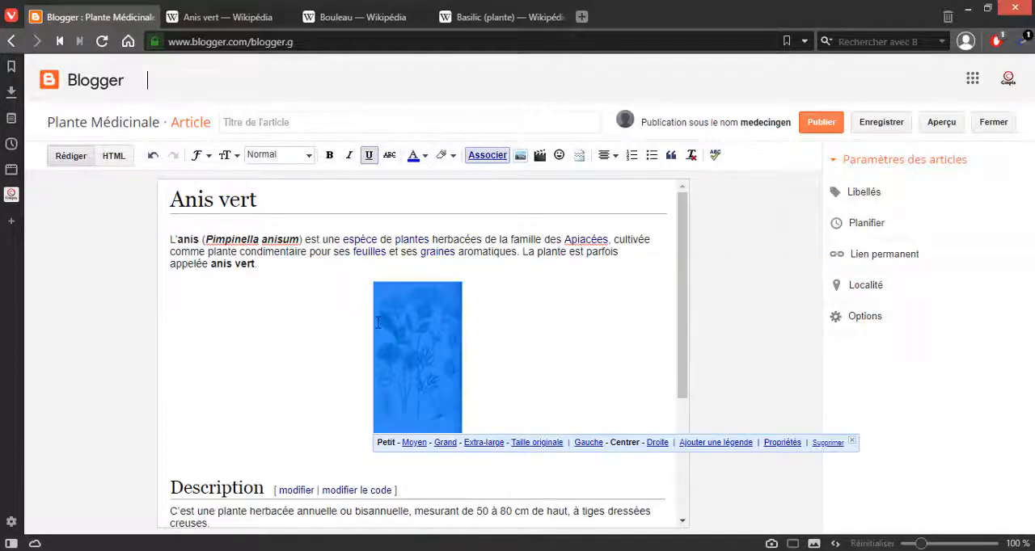
{"action": "left_click", "coordinate": [414, 443]}
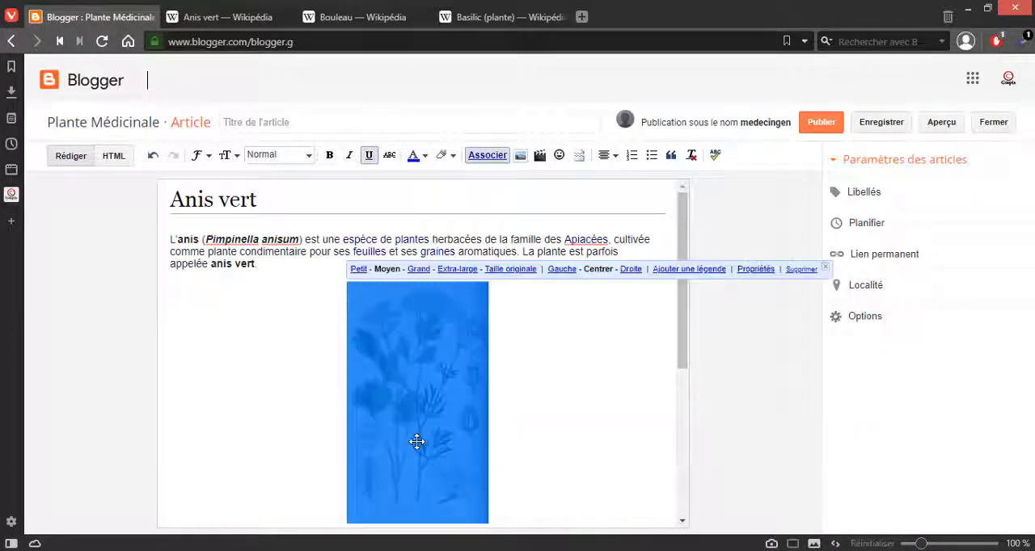
{"action": "left_click", "coordinate": [418, 272]}
{"action": "left_click", "coordinate": [439, 269]}
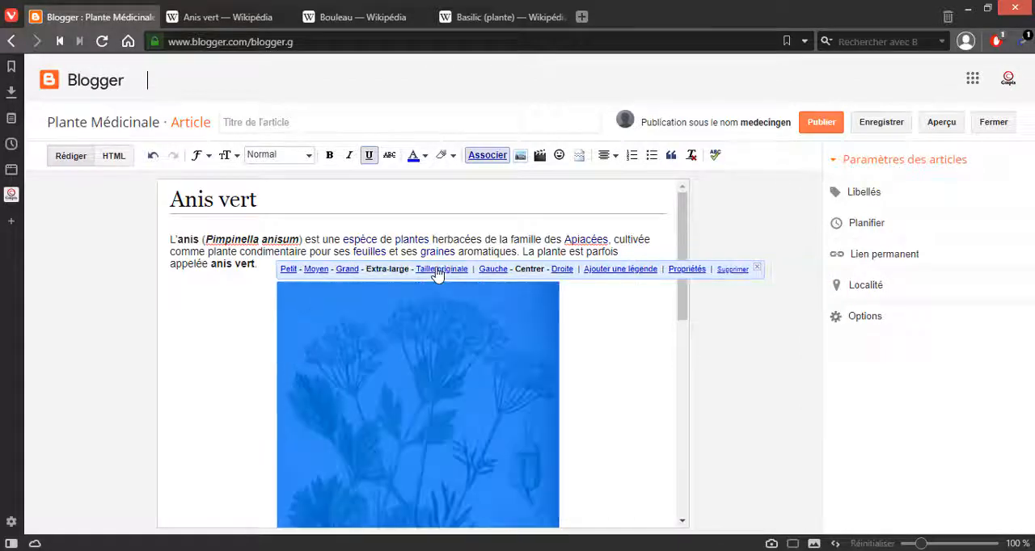
Step: Try the Droite alignment on the anise illustration
{"action": "scroll", "coordinate": [436, 416], "scroll_direction": "down", "scroll_amount": 2}
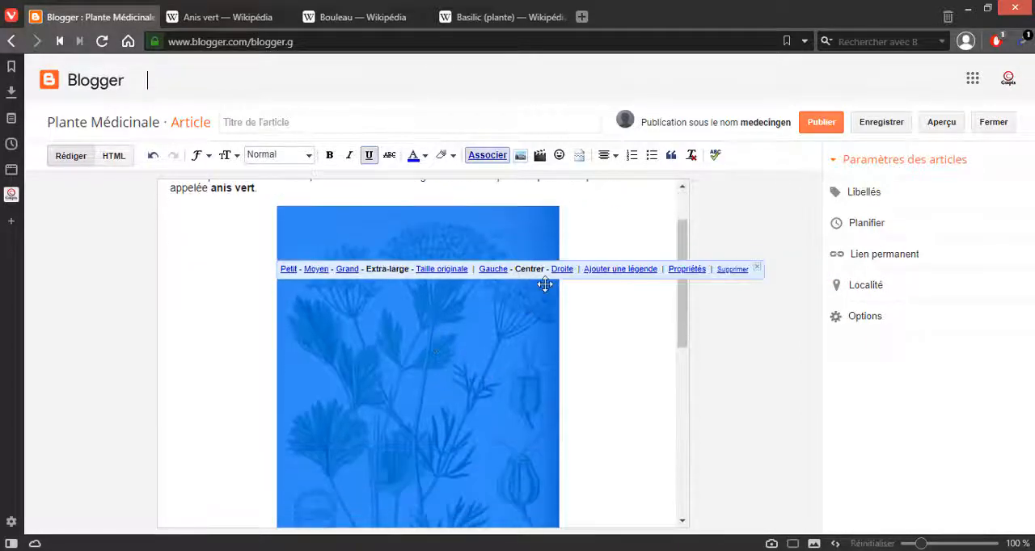
{"action": "left_click", "coordinate": [562, 269]}
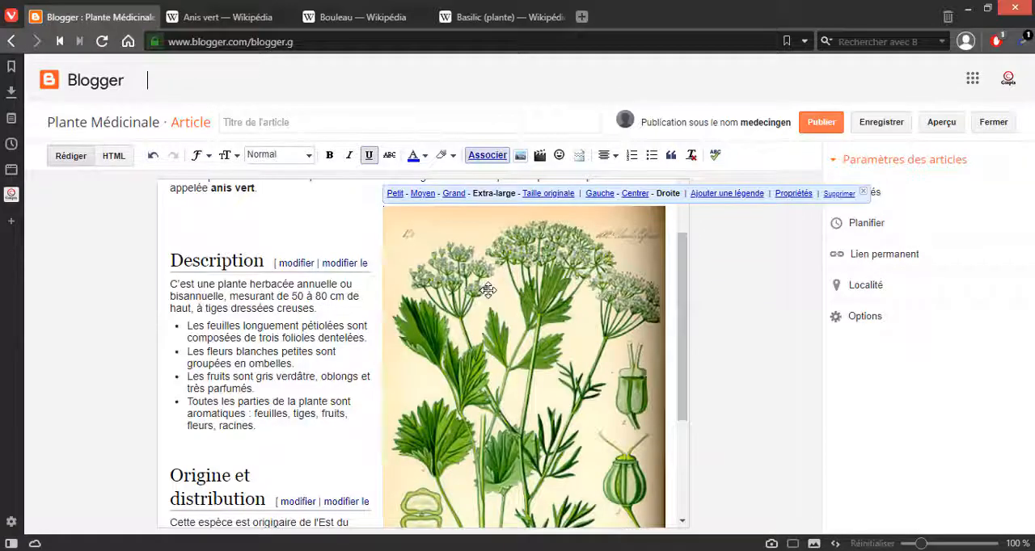
{"action": "left_click_drag", "start_coordinate": [684, 369], "coordinate": [714, 400]}
{"action": "scroll", "coordinate": [485, 372], "scroll_direction": "up", "scroll_amount": 2}
{"action": "left_click", "coordinate": [481, 371]}
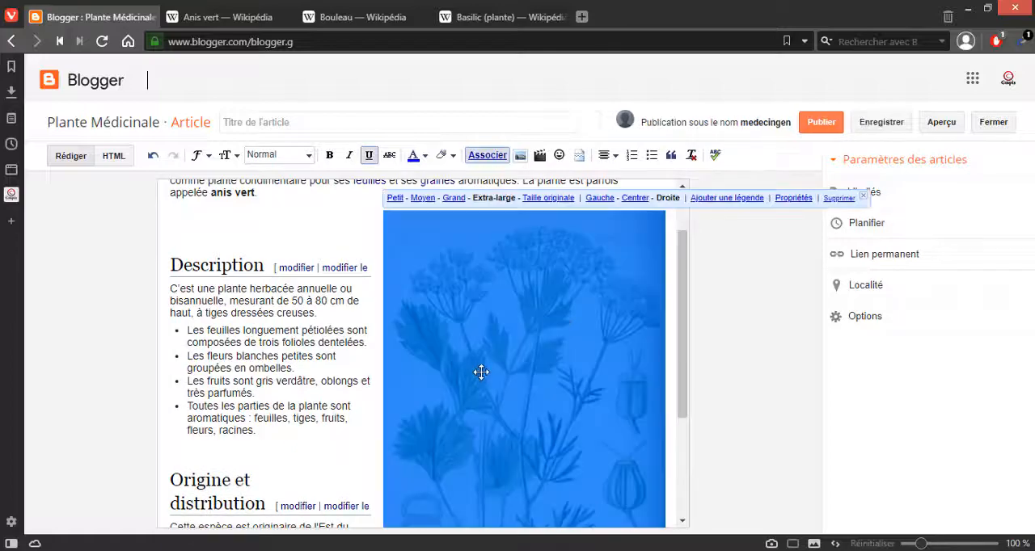
{"action": "scroll", "coordinate": [483, 340], "scroll_direction": "up", "scroll_amount": 2}
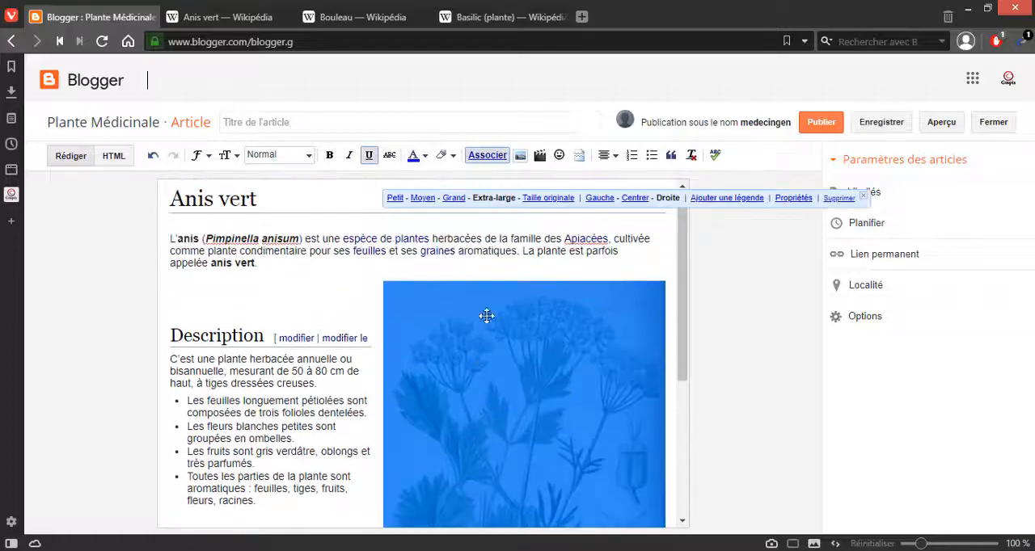
Step: Align the anise illustration with Gauche and set its size to Grand
{"action": "left_click", "coordinate": [598, 199]}
{"action": "scroll", "coordinate": [513, 302], "scroll_direction": "down", "scroll_amount": 3}
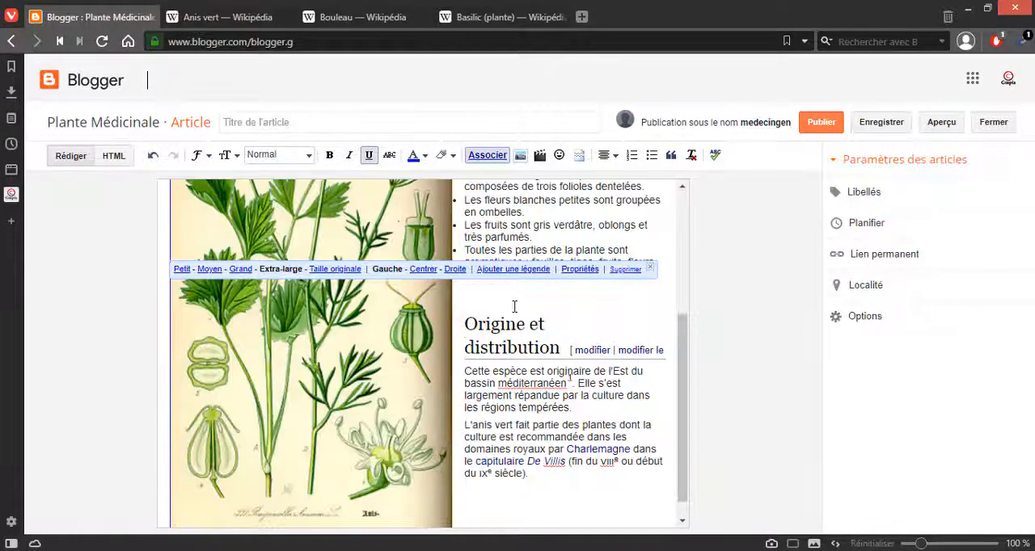
{"action": "scroll", "coordinate": [512, 302], "scroll_direction": "up", "scroll_amount": 3}
{"action": "left_click", "coordinate": [508, 313]}
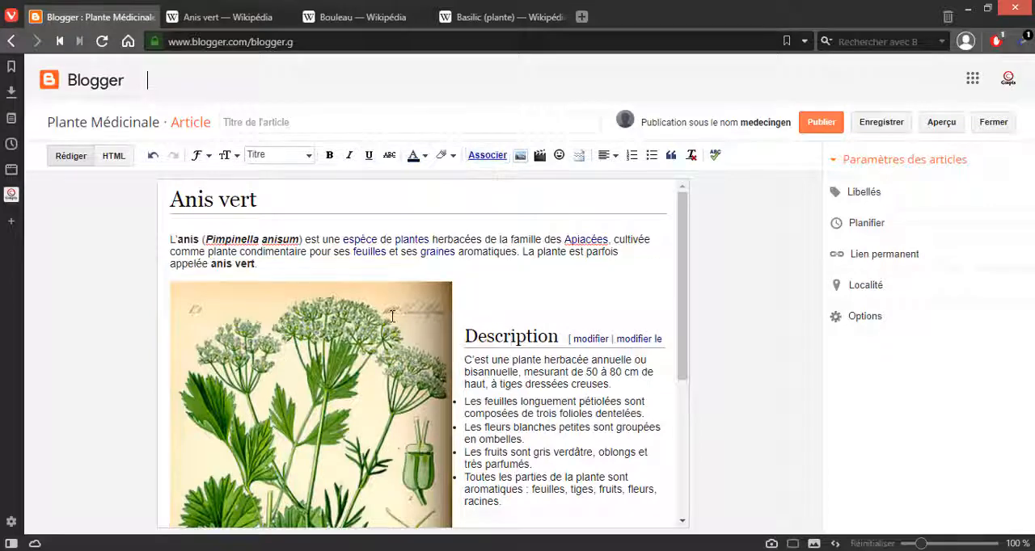
{"action": "left_click", "coordinate": [364, 323]}
{"action": "left_click", "coordinate": [240, 270]}
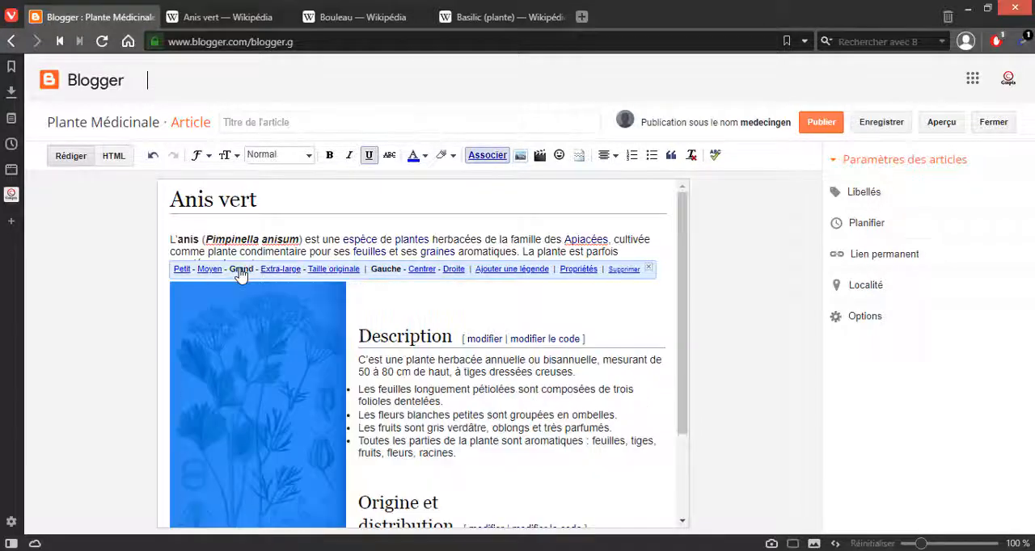
Step: Remove the empty line above the Description heading, undoing the extra deletion that displaces the heading
{"action": "left_click", "coordinate": [388, 305]}
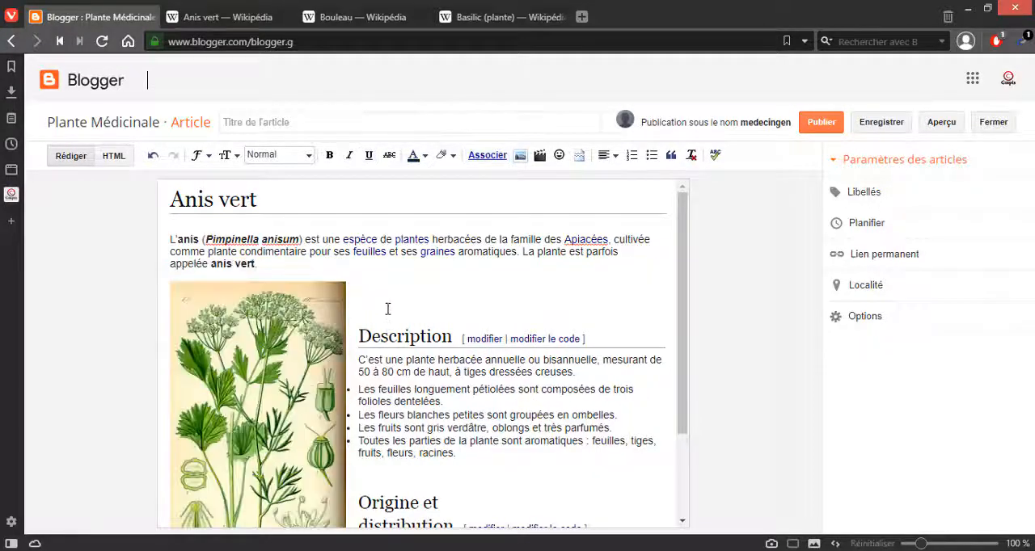
{"action": "scroll", "coordinate": [388, 309], "scroll_direction": "down", "scroll_amount": 2}
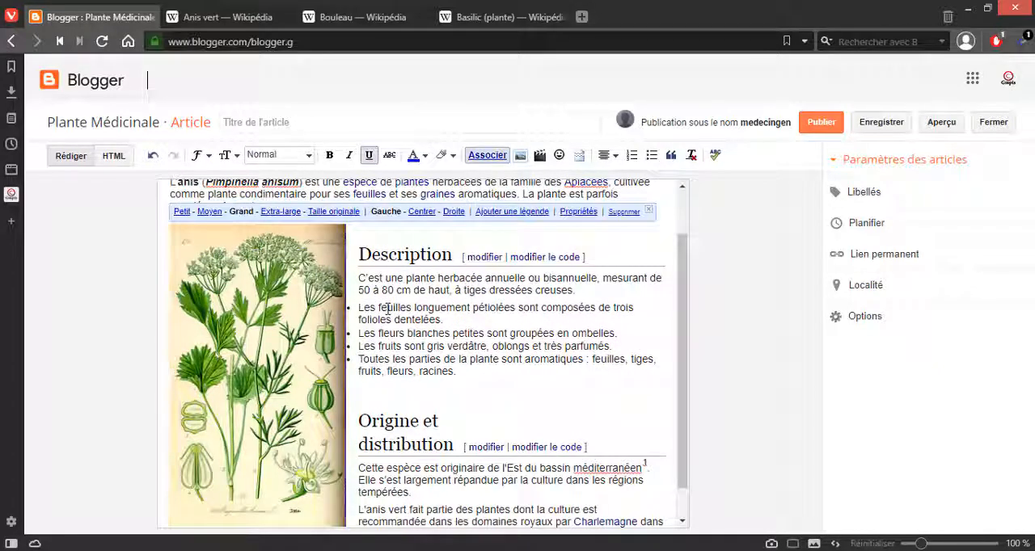
{"action": "key", "text": "Right"}
{"action": "key", "text": "BackSpace"}
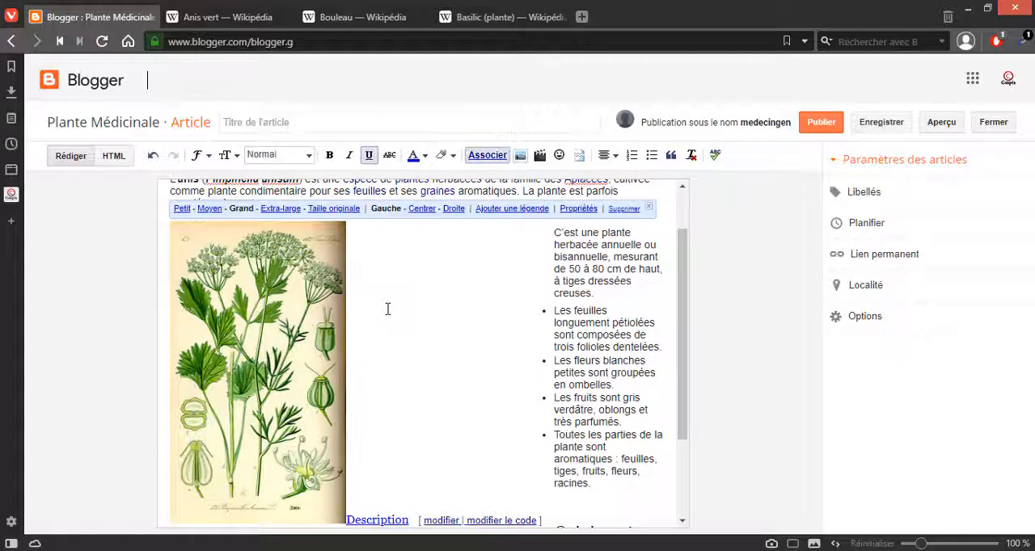
{"action": "key", "text": "ctrl+z"}
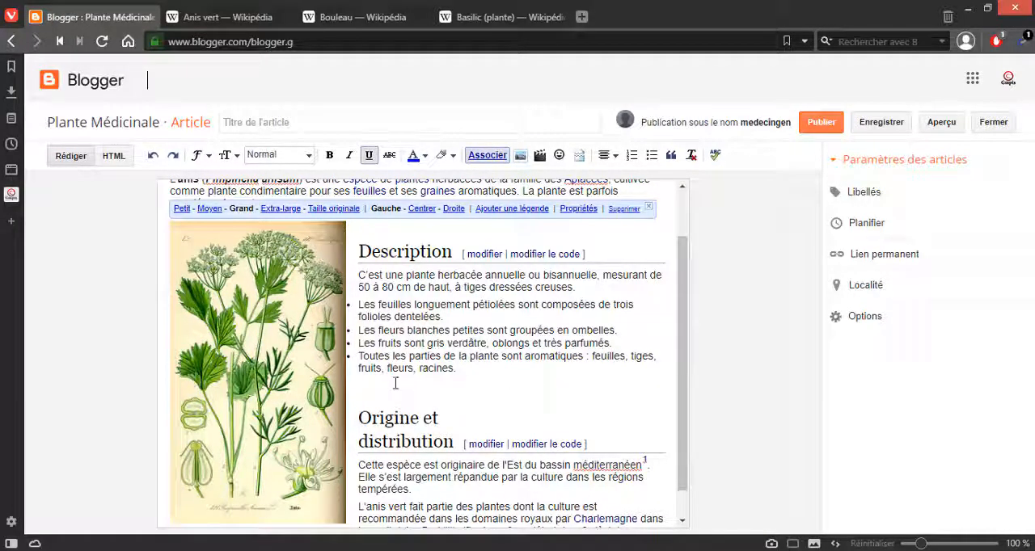
Step: Try deleting the Description text from after "50 à 8" through the bulleted list, and undo the deletion
{"action": "left_click_drag", "start_coordinate": [388, 286], "coordinate": [470, 384]}
{"action": "key", "text": "Delete"}
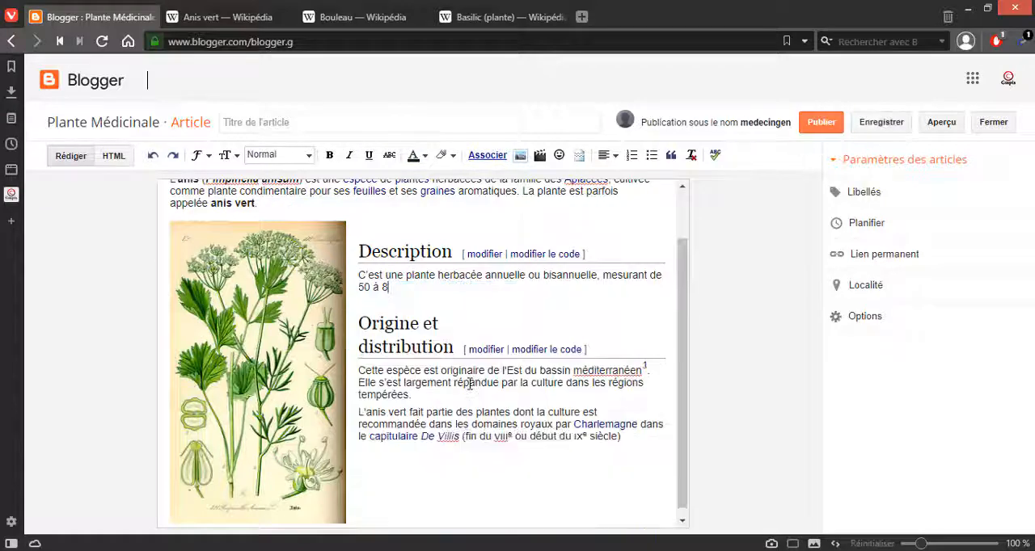
{"action": "left_click", "coordinate": [152, 157]}
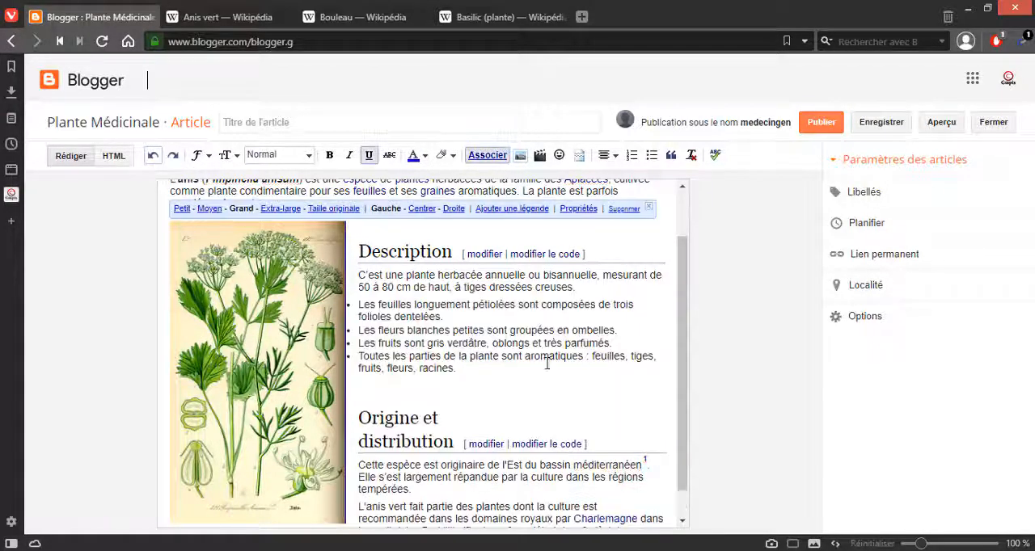
{"action": "left_click", "coordinate": [449, 342]}
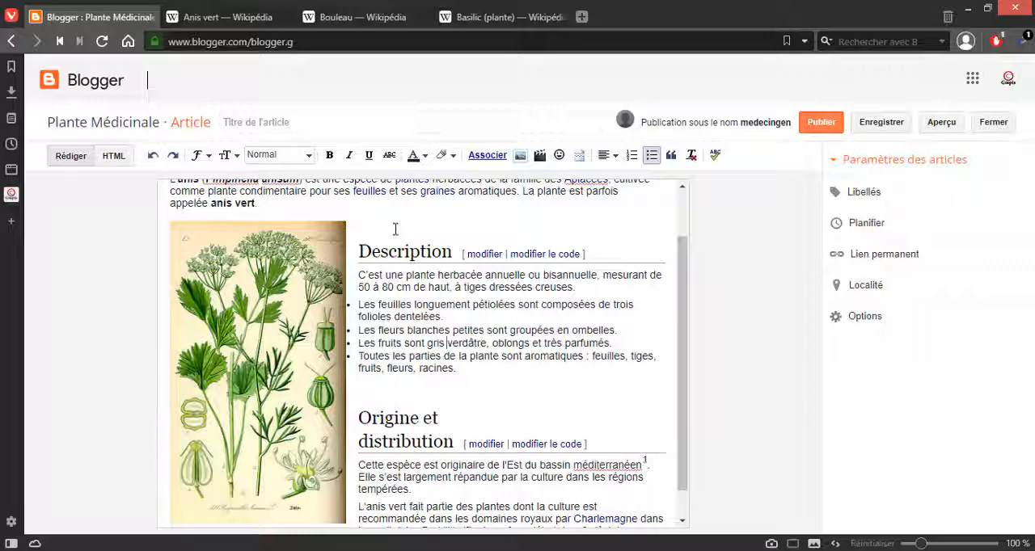
Step: Open the Aperçu preview of the Anis vert article and examine its layout from the blog header to the comment area
{"action": "scroll", "coordinate": [458, 387], "scroll_direction": "up", "scroll_amount": 1}
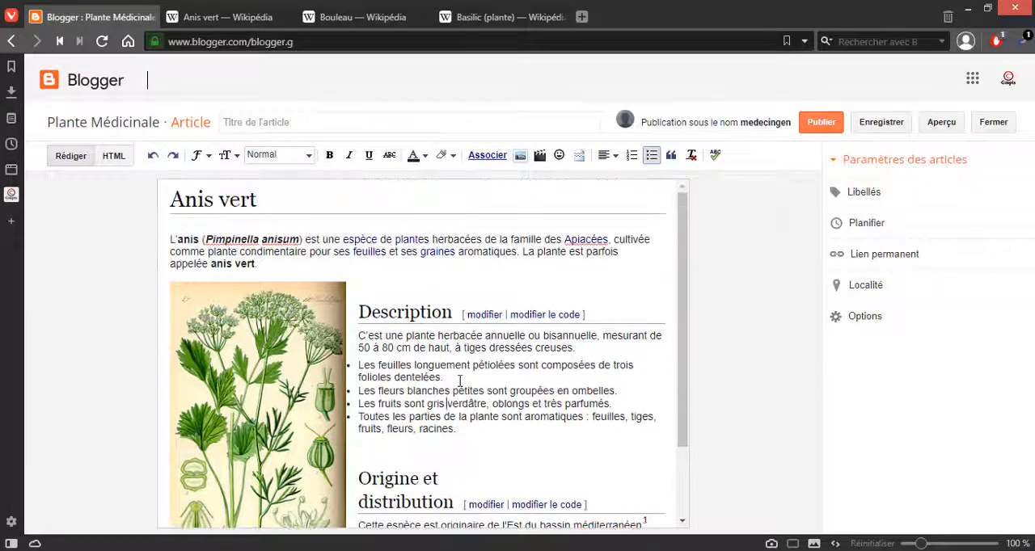
{"action": "scroll", "coordinate": [460, 381], "scroll_direction": "down", "scroll_amount": 2}
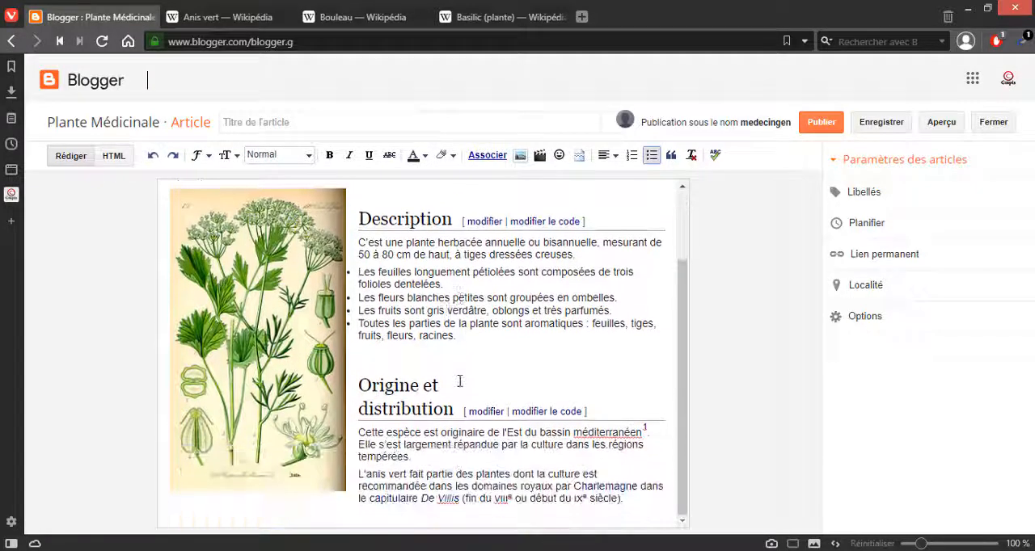
{"action": "left_click", "coordinate": [923, 131]}
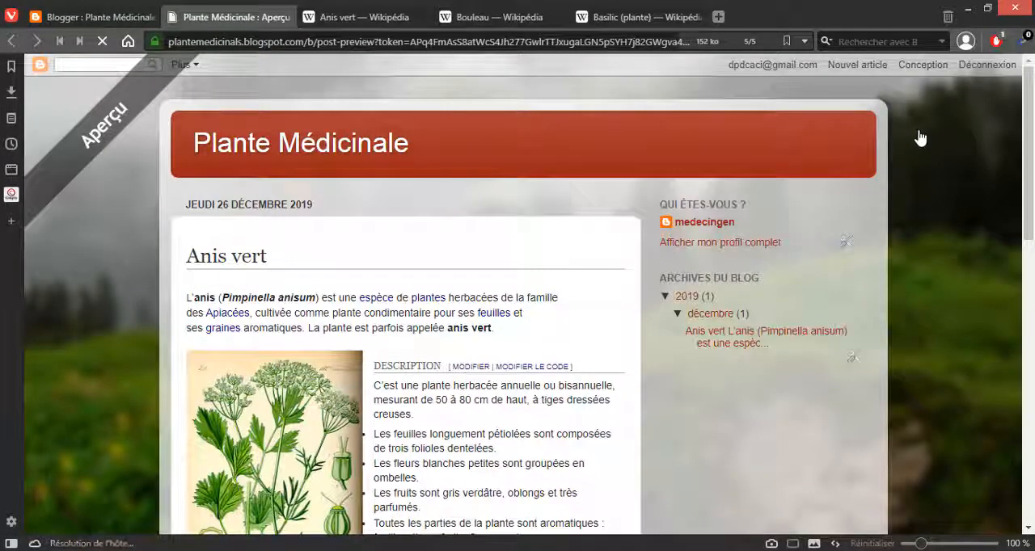
{"action": "scroll", "coordinate": [898, 166], "scroll_direction": "down", "scroll_amount": 3}
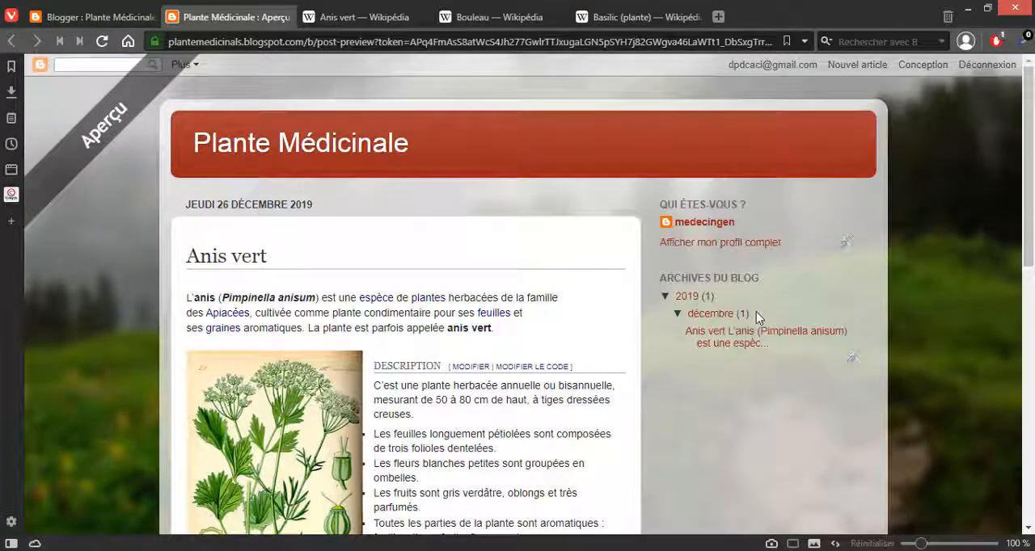
{"action": "scroll", "coordinate": [756, 311], "scroll_direction": "down", "scroll_amount": 2}
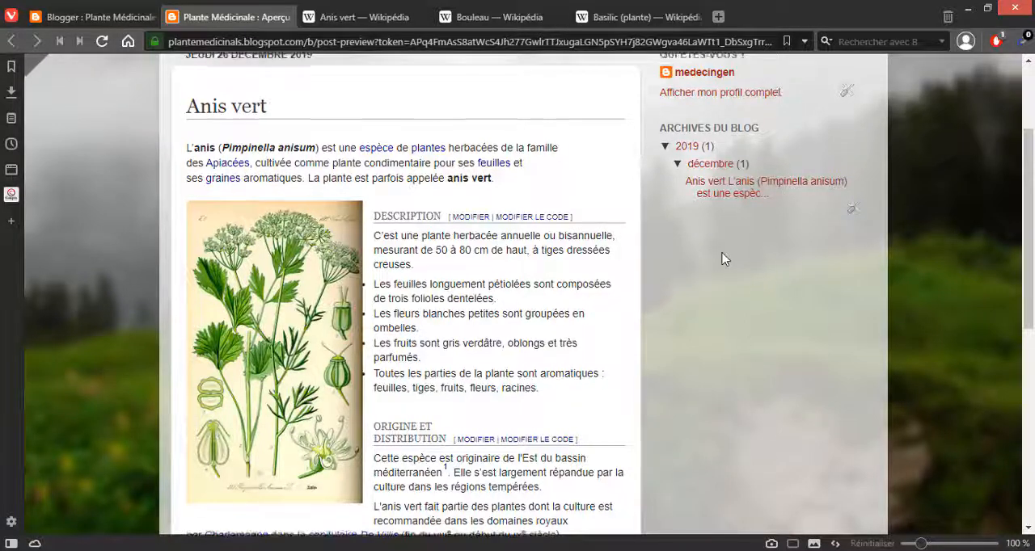
{"action": "scroll", "coordinate": [723, 255], "scroll_direction": "up", "scroll_amount": 3}
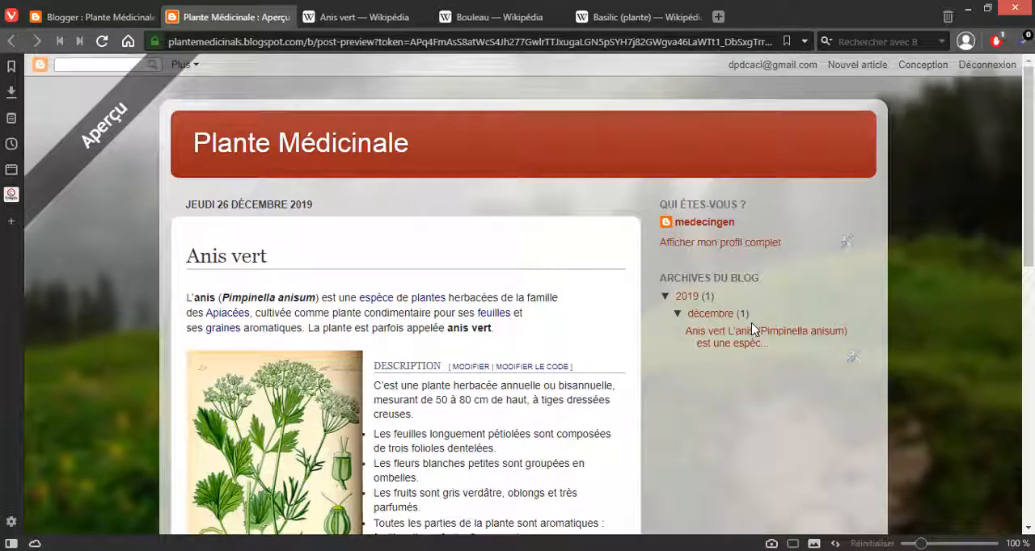
{"action": "scroll", "coordinate": [752, 330], "scroll_direction": "down", "scroll_amount": 8}
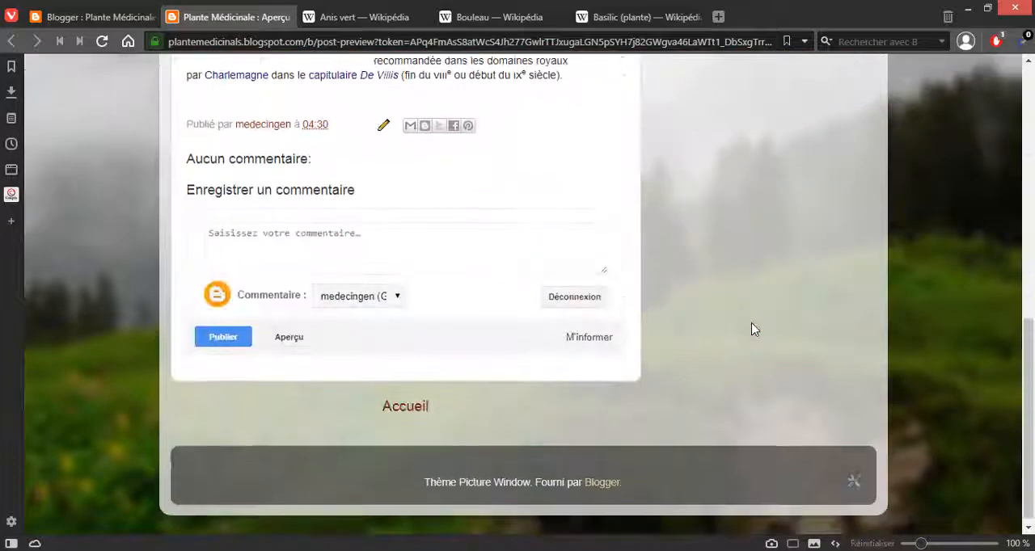
{"action": "scroll", "coordinate": [485, 320], "scroll_direction": "up", "scroll_amount": 7}
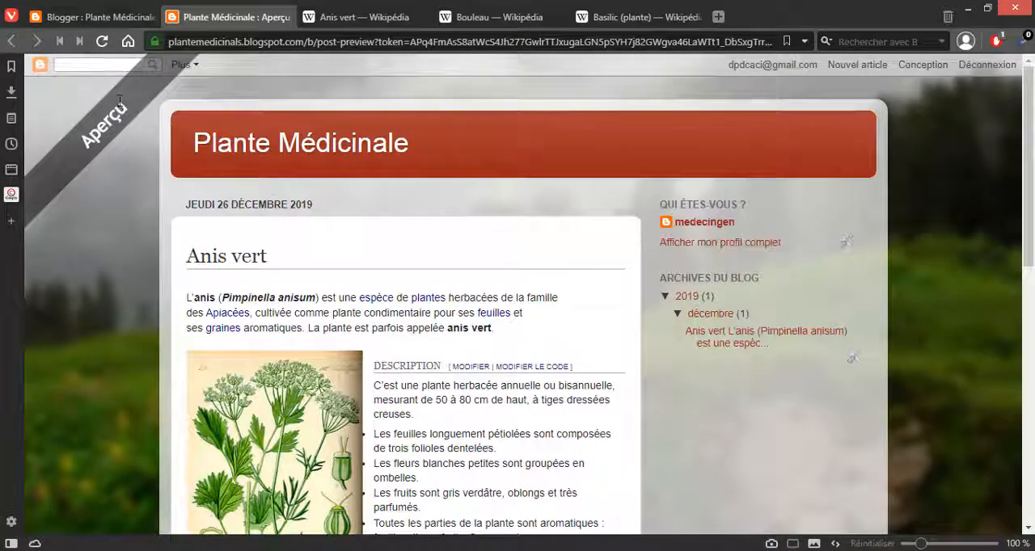
Step: Return to the Blogger article editor and review the Anis vert text and illustration
{"action": "left_click", "coordinate": [113, 17]}
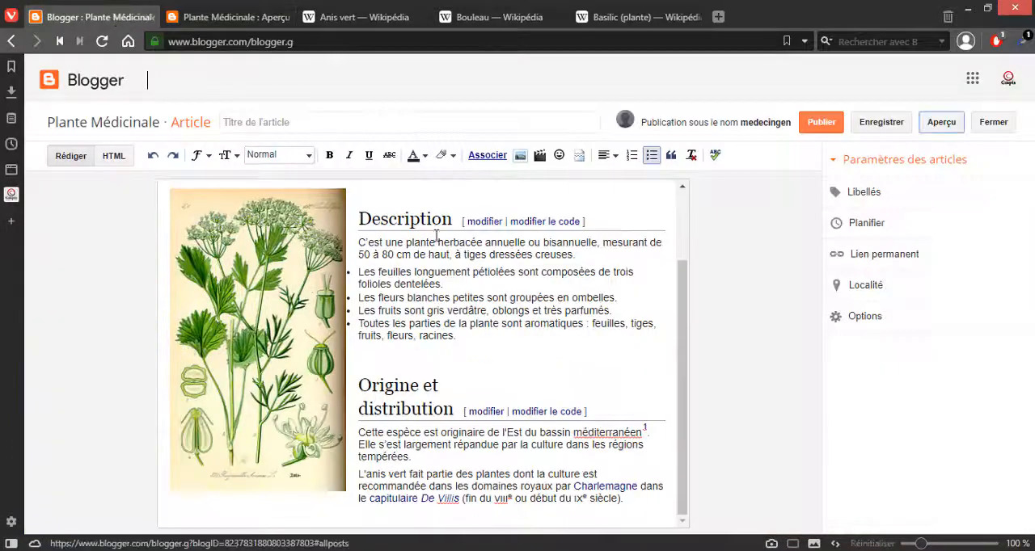
{"action": "scroll", "coordinate": [485, 307], "scroll_direction": "up", "scroll_amount": 3}
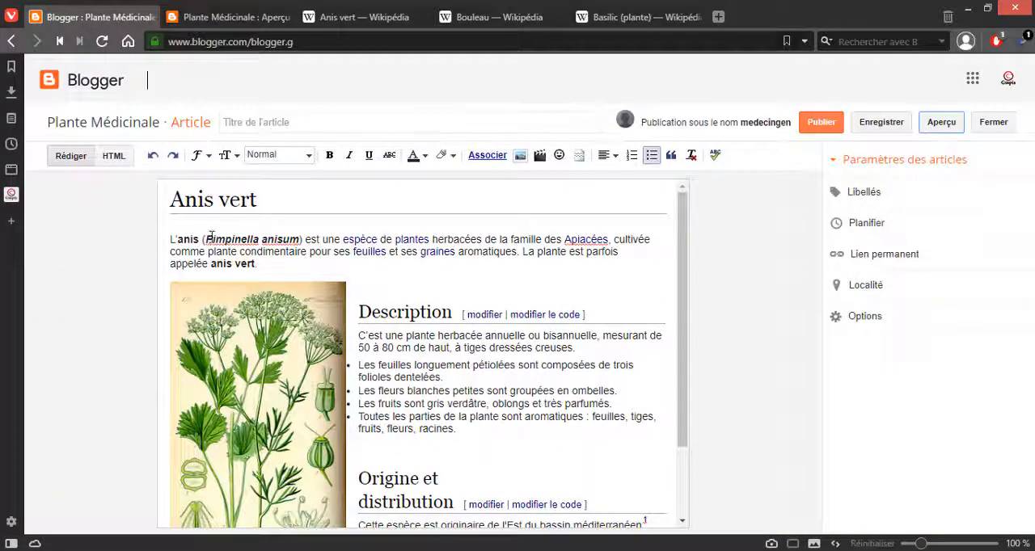
{"action": "scroll", "coordinate": [249, 314], "scroll_direction": "down", "scroll_amount": 2}
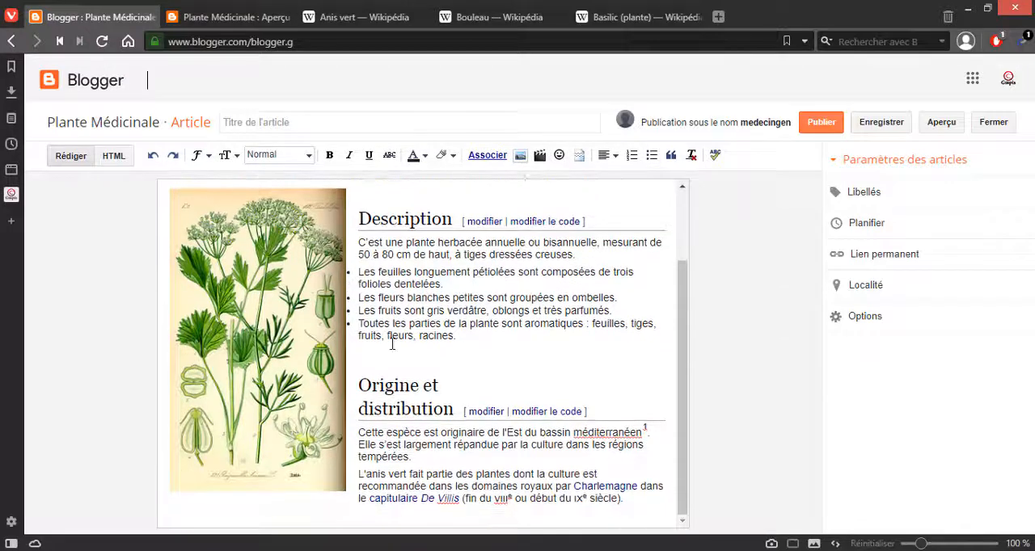
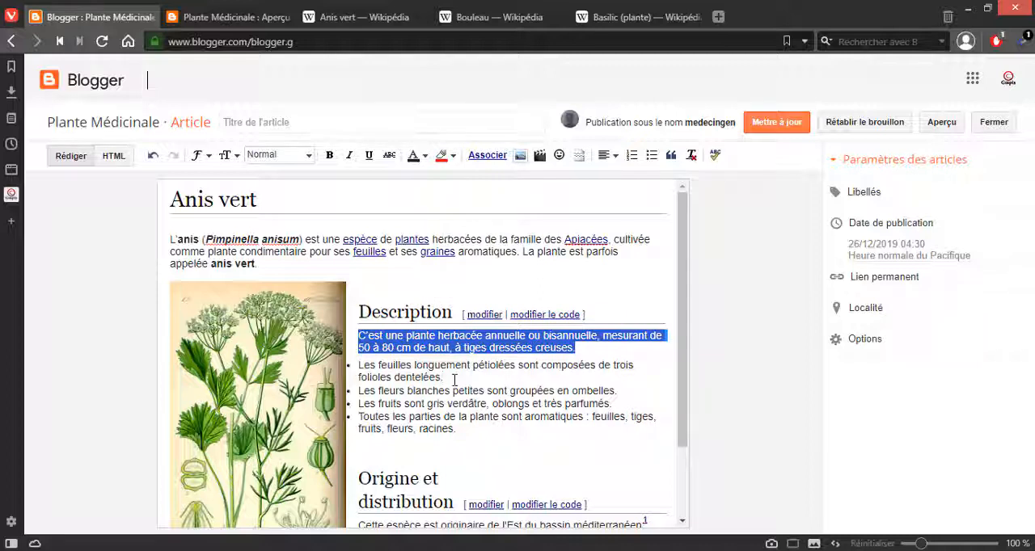
Step: Set the background highlight of the Description paragraph starting with "C'est une plante herbacée" to white, RGB (255, 255, 255)
{"action": "left_click", "coordinate": [443, 377]}
{"action": "left_click_drag", "start_coordinate": [596, 346], "coordinate": [358, 335]}
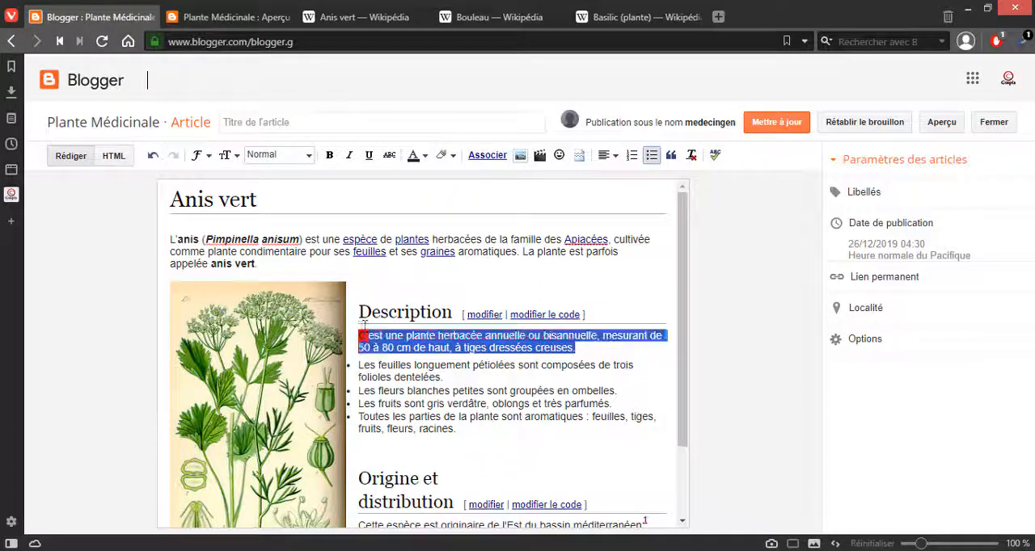
{"action": "left_click", "coordinate": [452, 155]}
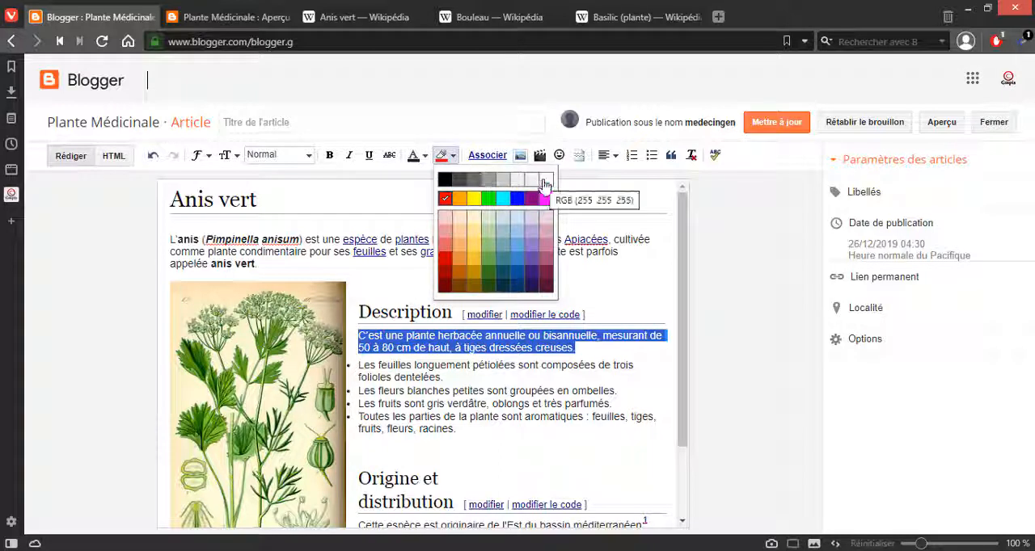
{"action": "left_click", "coordinate": [544, 181]}
{"action": "left_click", "coordinate": [618, 442]}
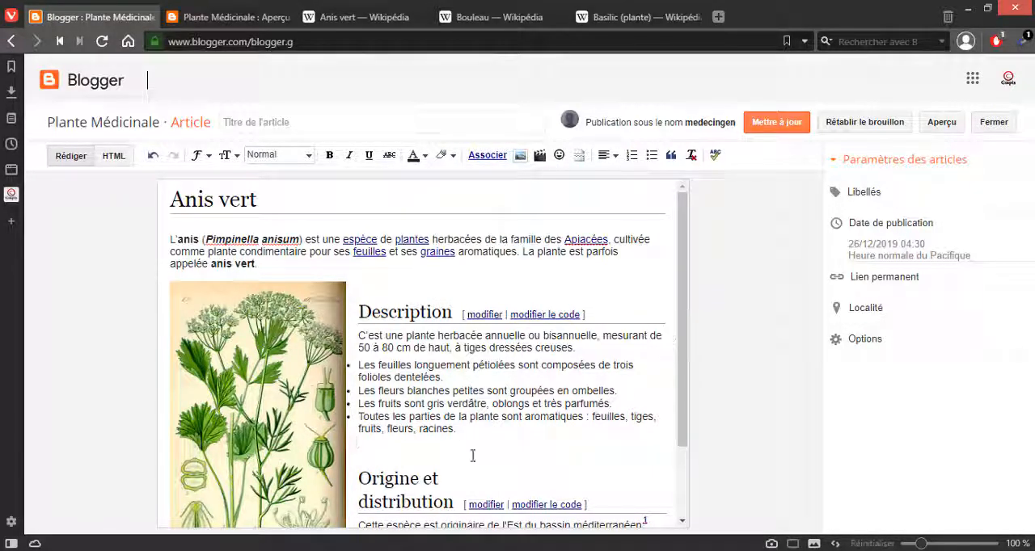
Step: Apply quote formatting to the "Origine et distribution" heading, and try it on the Description heading before undoing that last change
{"action": "left_click", "coordinate": [671, 156]}
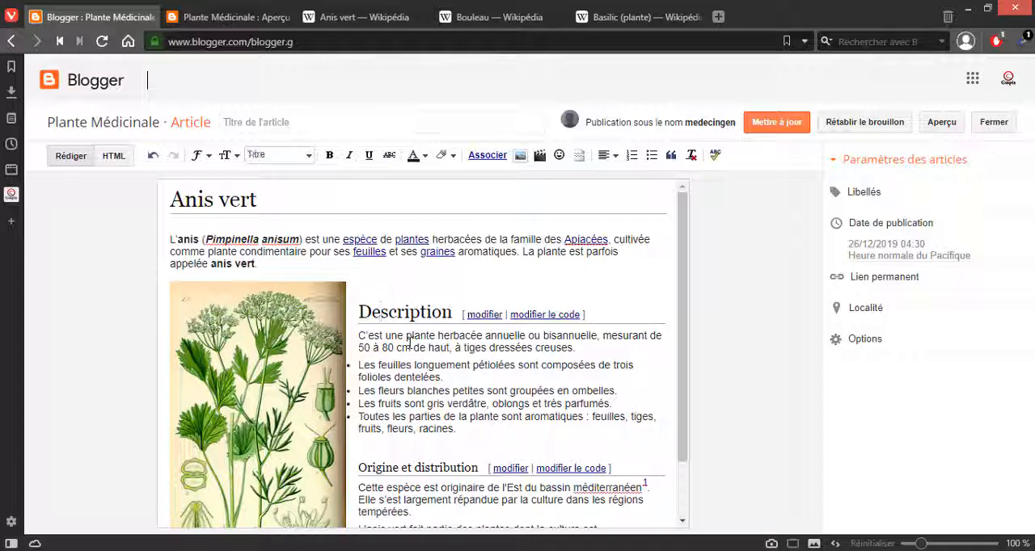
{"action": "left_click", "coordinate": [666, 157]}
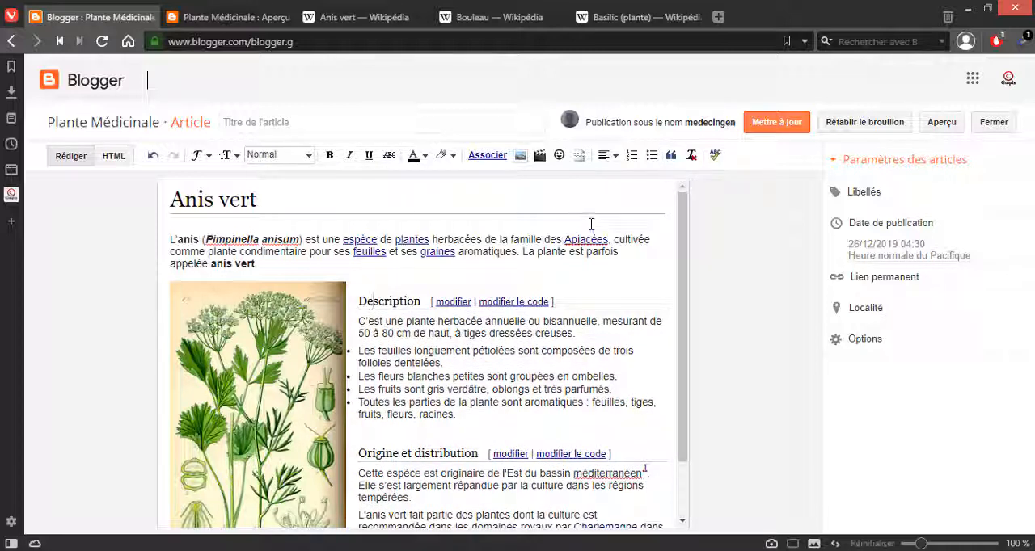
{"action": "key", "text": "ctrl+z"}
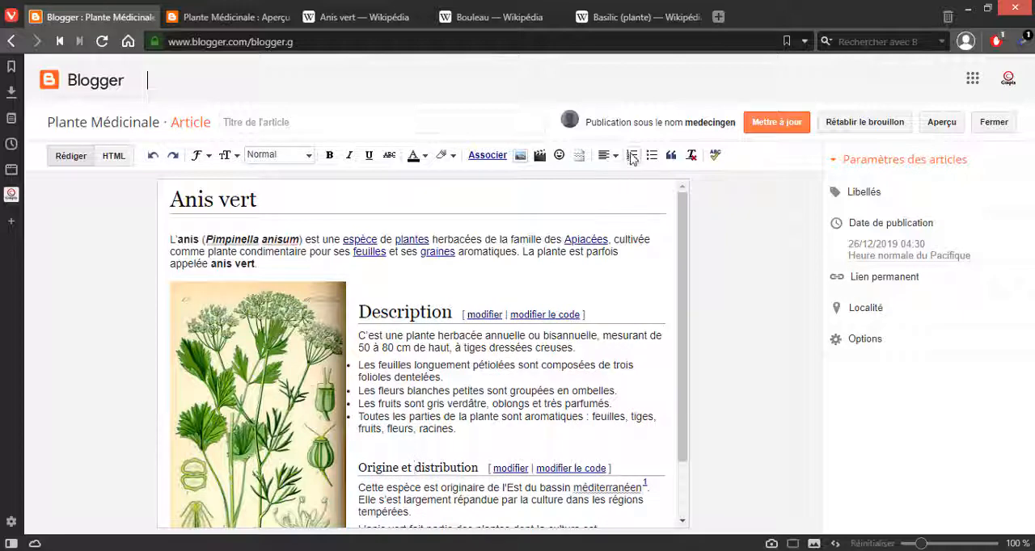
Step: Add a numbered list with four "ds" sample items below the bulleted list of the Description section
{"action": "scroll", "coordinate": [480, 355], "scroll_direction": "down", "scroll_amount": 2}
{"action": "left_click", "coordinate": [480, 356]}
{"action": "key", "text": "Return"}
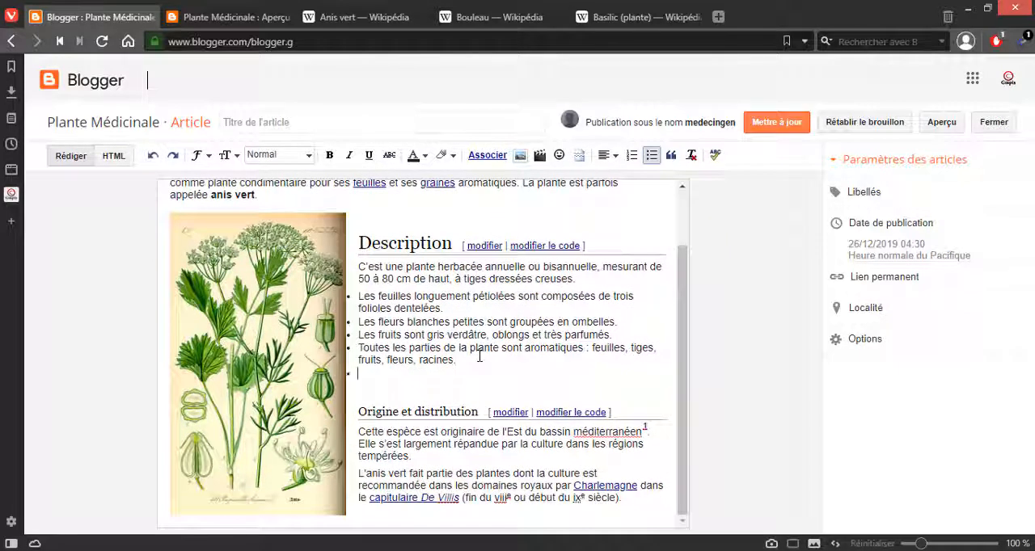
{"action": "key", "text": "Return"}
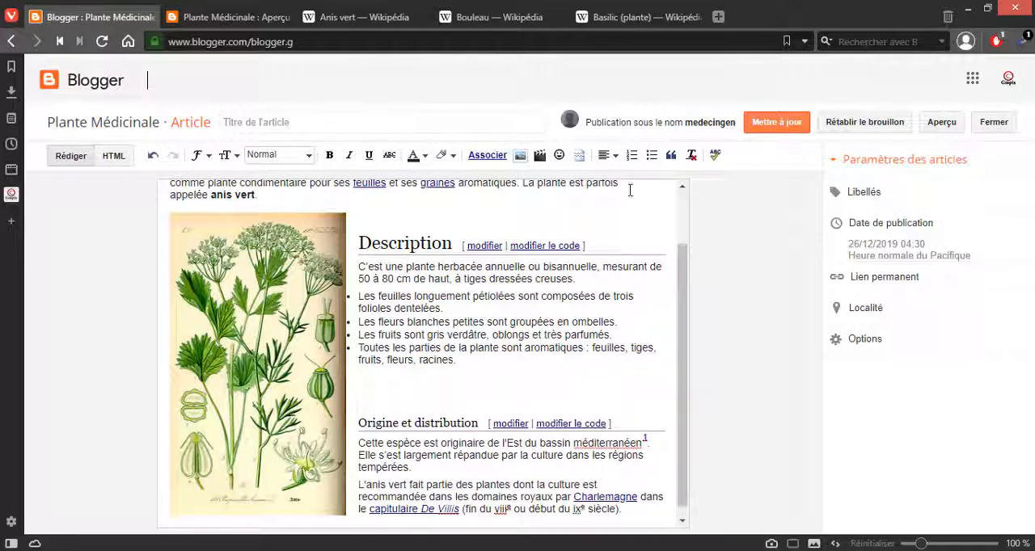
{"action": "left_click", "coordinate": [632, 155]}
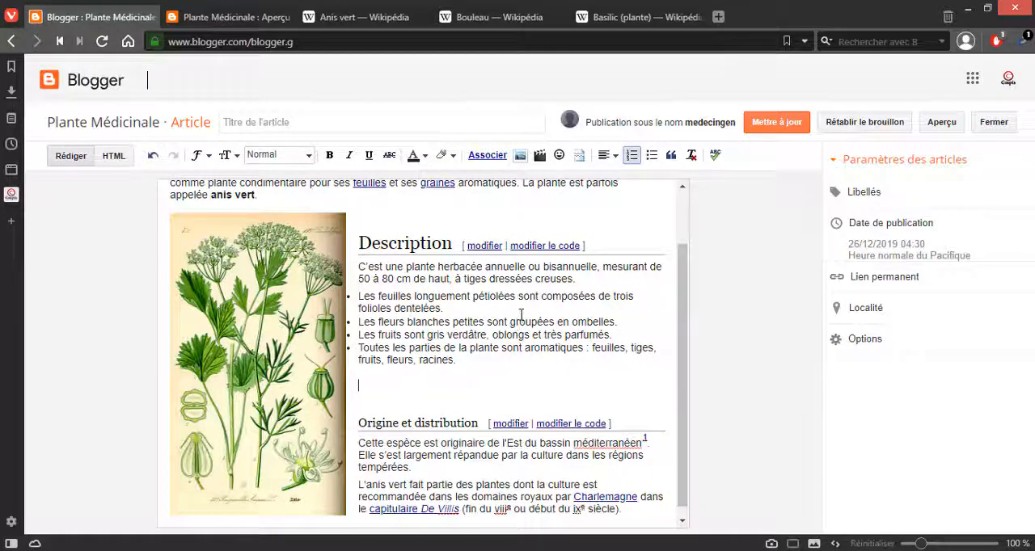
{"action": "left_click", "coordinate": [632, 156]}
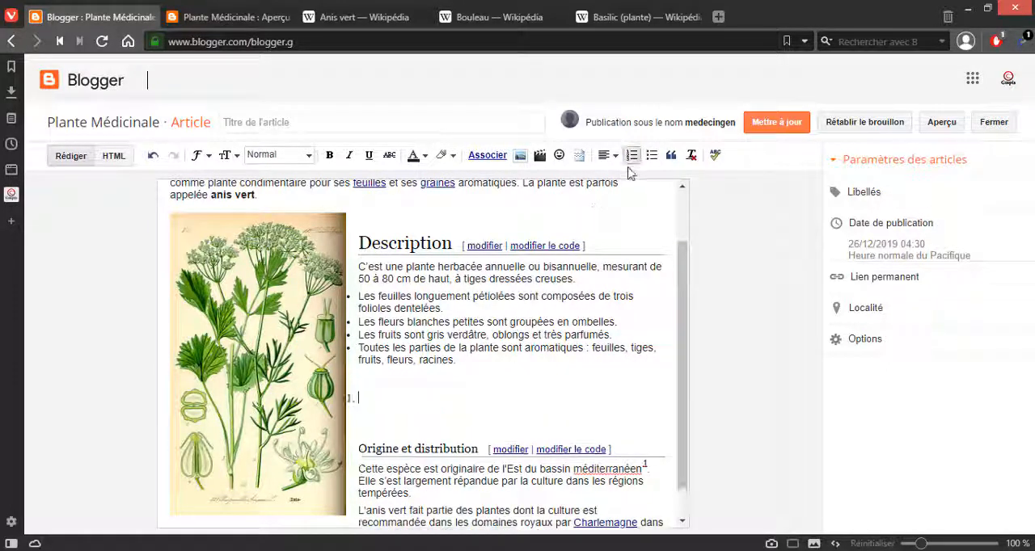
{"action": "type", "text": "ds"}
{"action": "key", "text": "Return"}
{"action": "type", "text": "ds"}
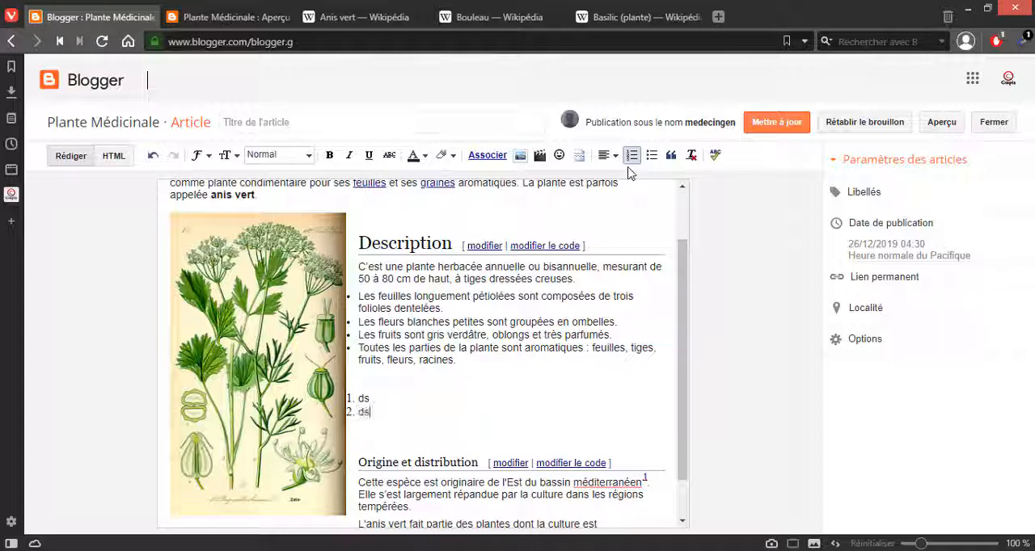
{"action": "key", "text": "Return"}
{"action": "type", "text": "ds"}
{"action": "key", "text": "Return"}
{"action": "type", "text": "ds"}
{"action": "key", "text": "Return"}
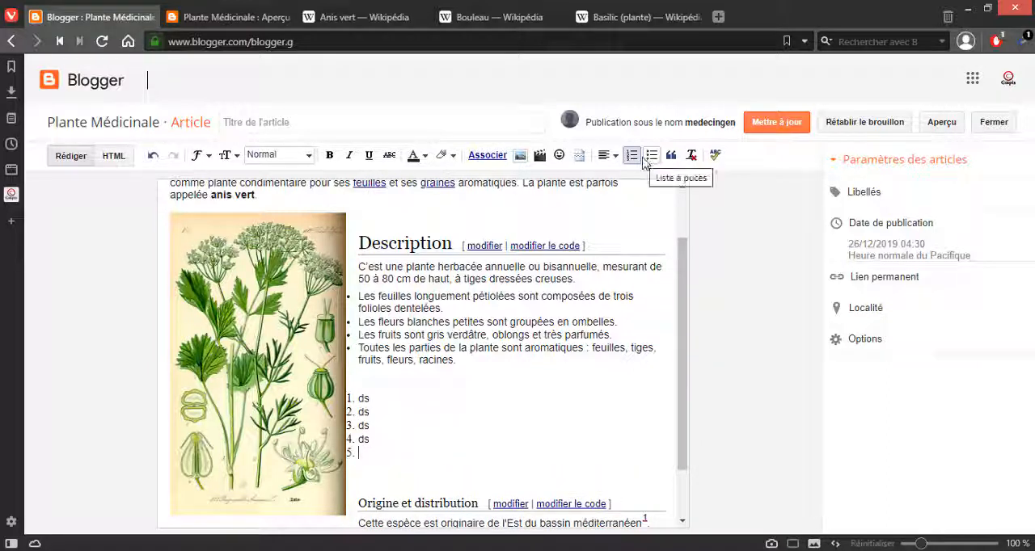
Step: Add a bulleted list with three "ds" sample items under the numbered sample list
{"action": "left_click", "coordinate": [649, 158]}
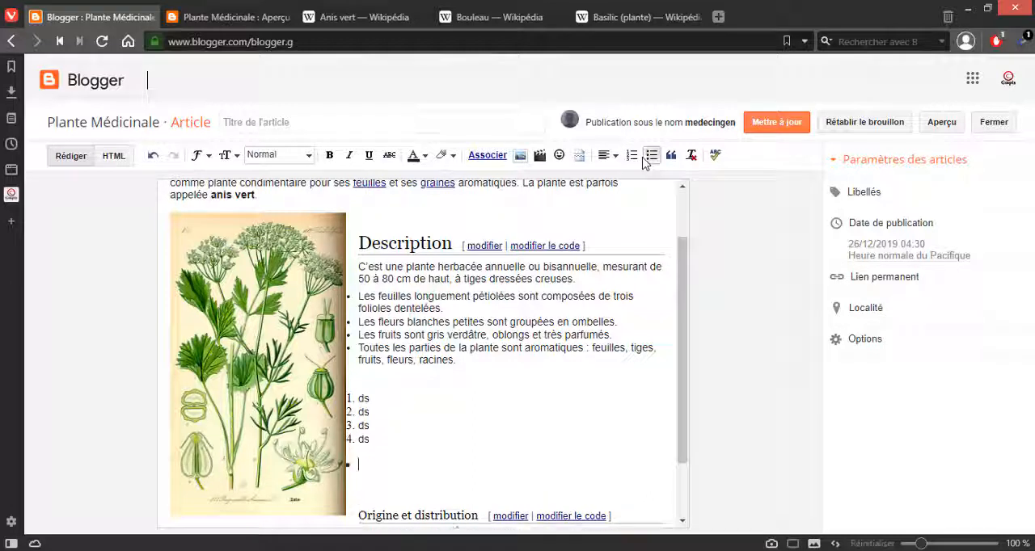
{"action": "type", "text": "ds"}
{"action": "key", "text": "Return"}
{"action": "type", "text": "ds"}
{"action": "key", "text": "Return"}
{"action": "type", "text": "ds"}
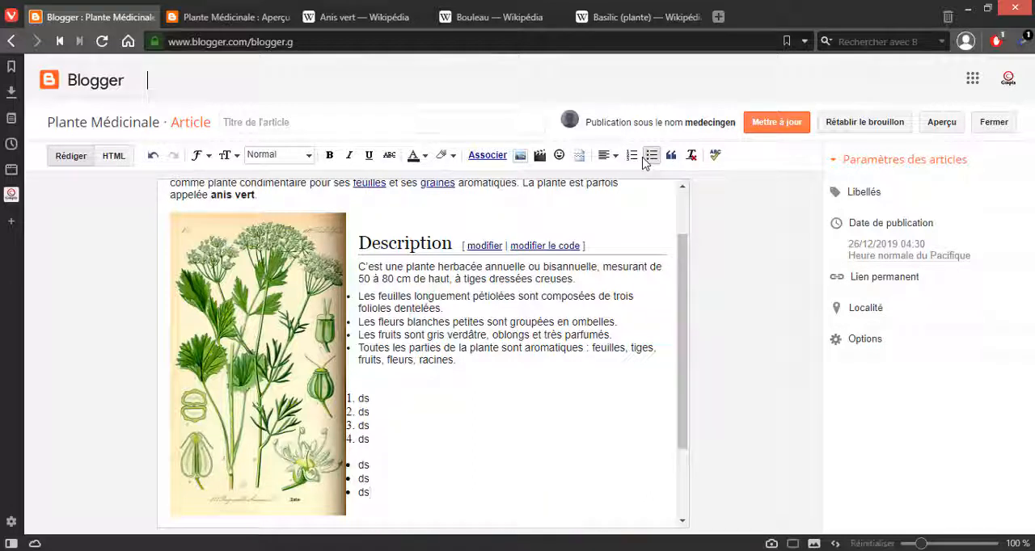
Step: Centre the last "ds" bullet, and extend the centred alignment to all items of both sample lists
{"action": "left_click", "coordinate": [607, 155]}
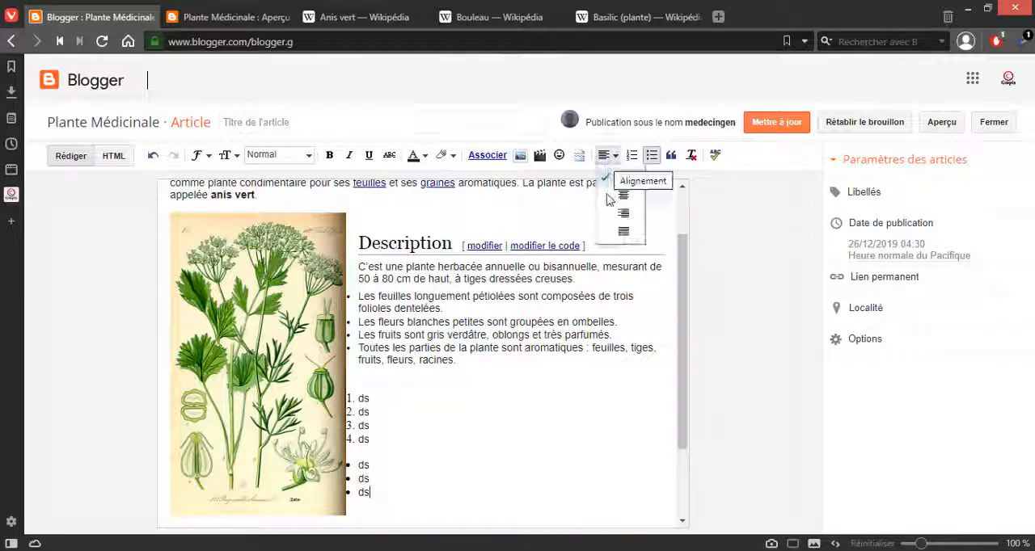
{"action": "left_click", "coordinate": [623, 195]}
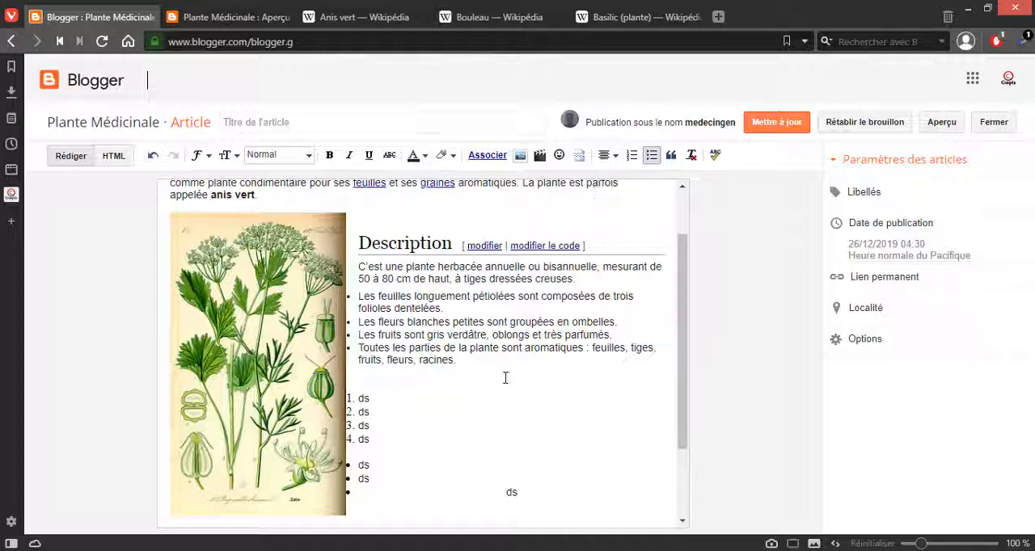
{"action": "left_click_drag", "start_coordinate": [515, 485], "coordinate": [372, 377]}
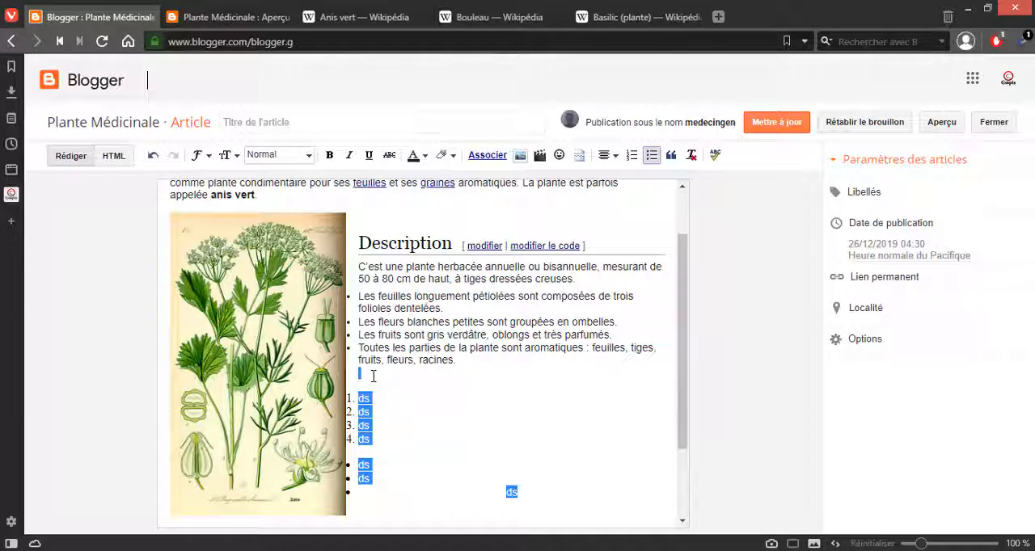
{"action": "left_click", "coordinate": [614, 157]}
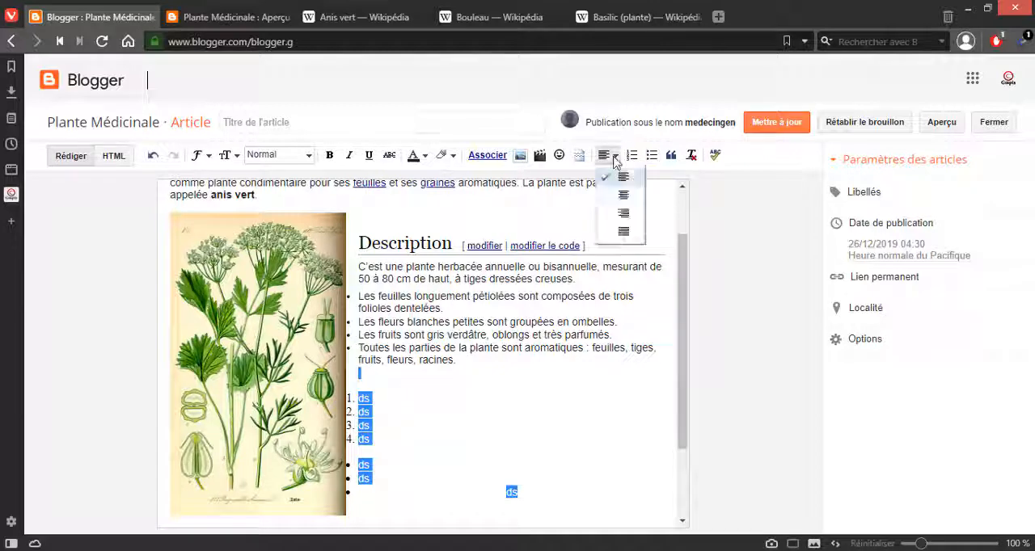
{"action": "left_click", "coordinate": [619, 196]}
Step: Try right alignment on both "ds" sample lists, and switch them to justified alignment
{"action": "left_click", "coordinate": [612, 155]}
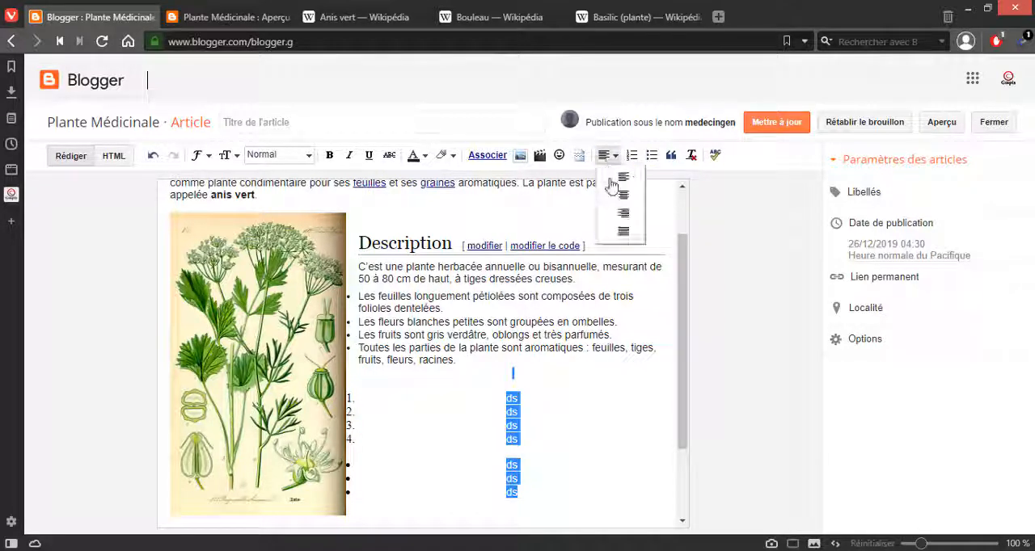
{"action": "left_click", "coordinate": [617, 214]}
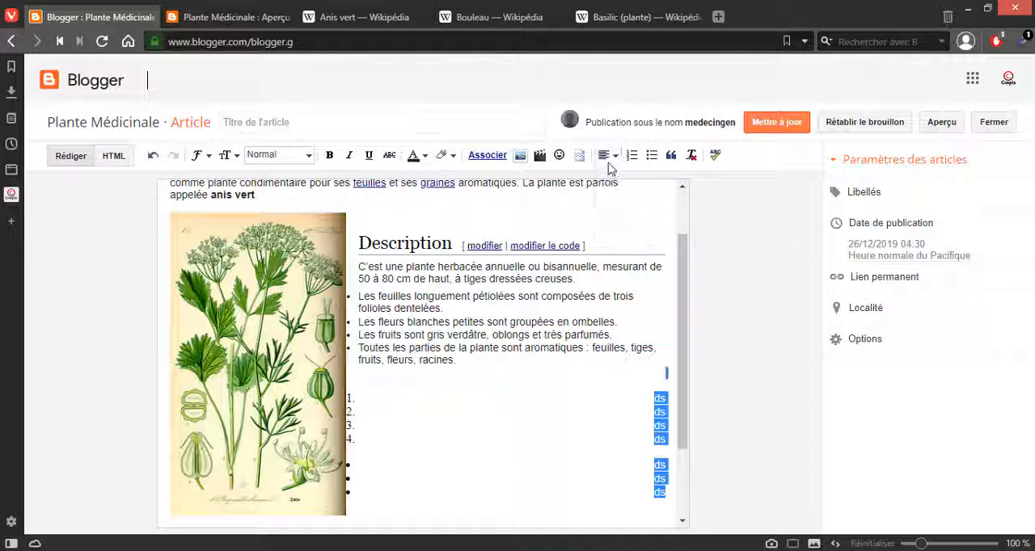
{"action": "left_click", "coordinate": [608, 155]}
{"action": "left_click", "coordinate": [622, 234]}
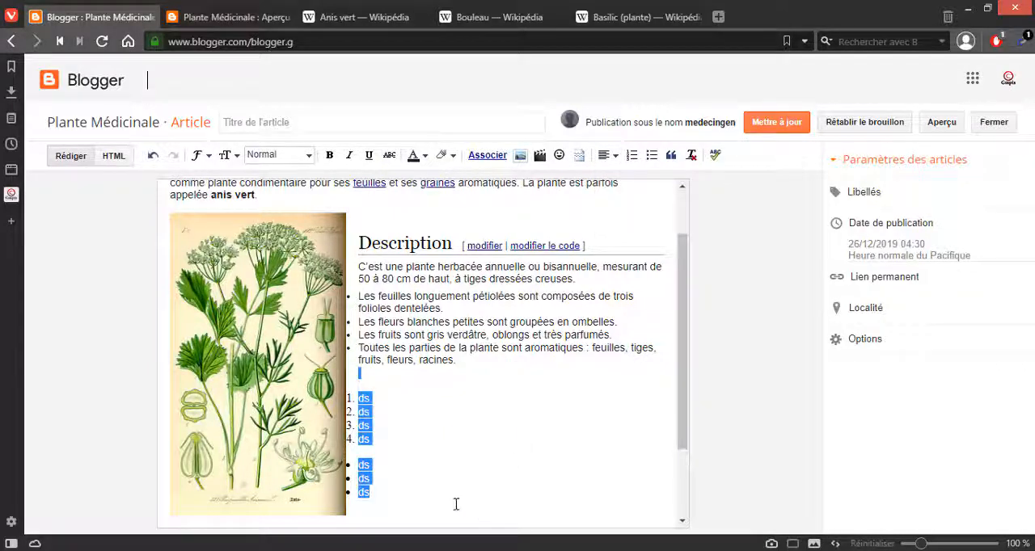
Step: Delete both "ds" sample lists between the Description bullets and the "Origine et distribution" heading
{"action": "left_click", "coordinate": [404, 503]}
{"action": "scroll", "coordinate": [398, 501], "scroll_direction": "down", "scroll_amount": 2}
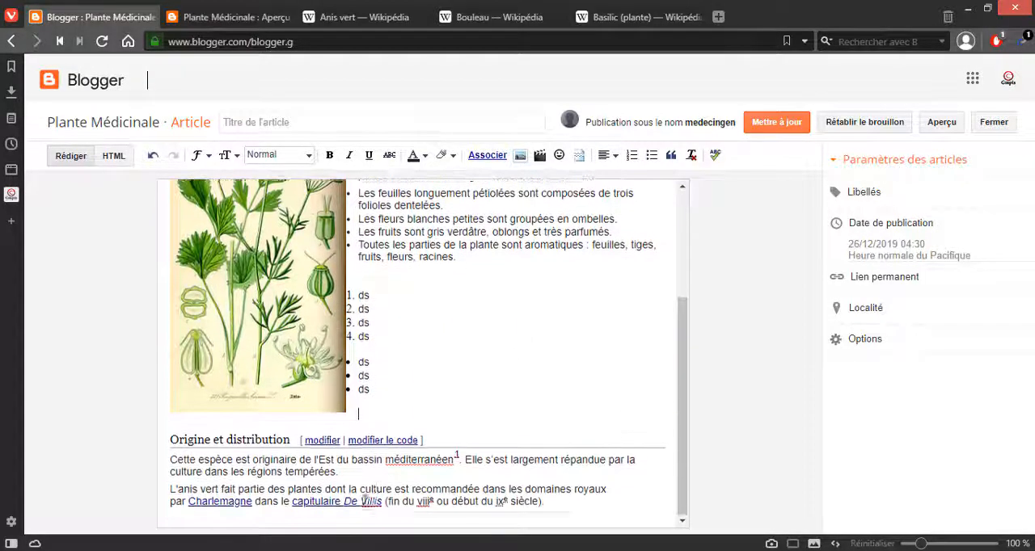
{"action": "left_click_drag", "start_coordinate": [363, 415], "coordinate": [364, 262]}
{"action": "key", "text": "Delete"}
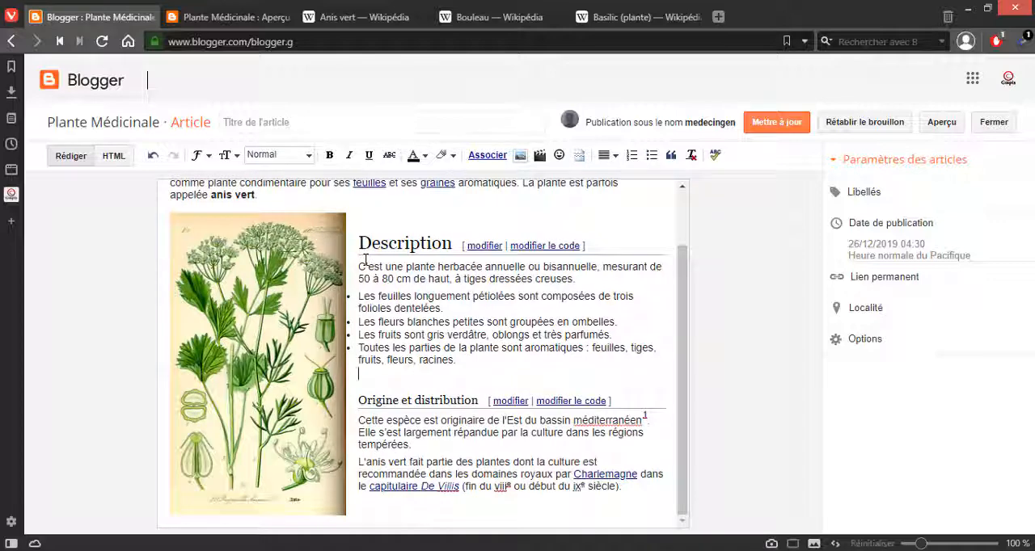
Step: Set the introductory paragraph under the Anis vert title to the Normale text size after trying La plus petite
{"action": "scroll", "coordinate": [243, 323], "scroll_direction": "up", "scroll_amount": 2}
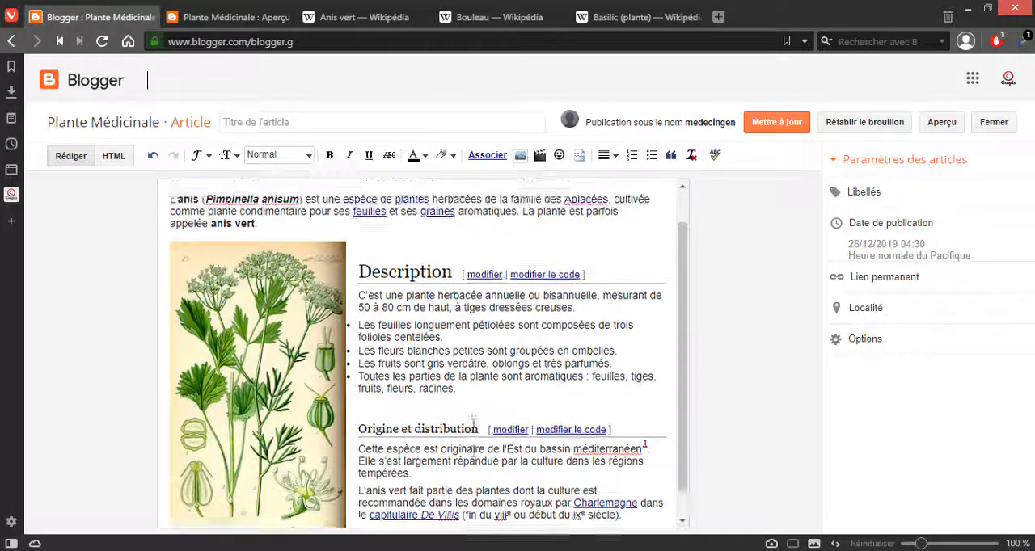
{"action": "left_click_drag", "start_coordinate": [270, 264], "coordinate": [156, 246]}
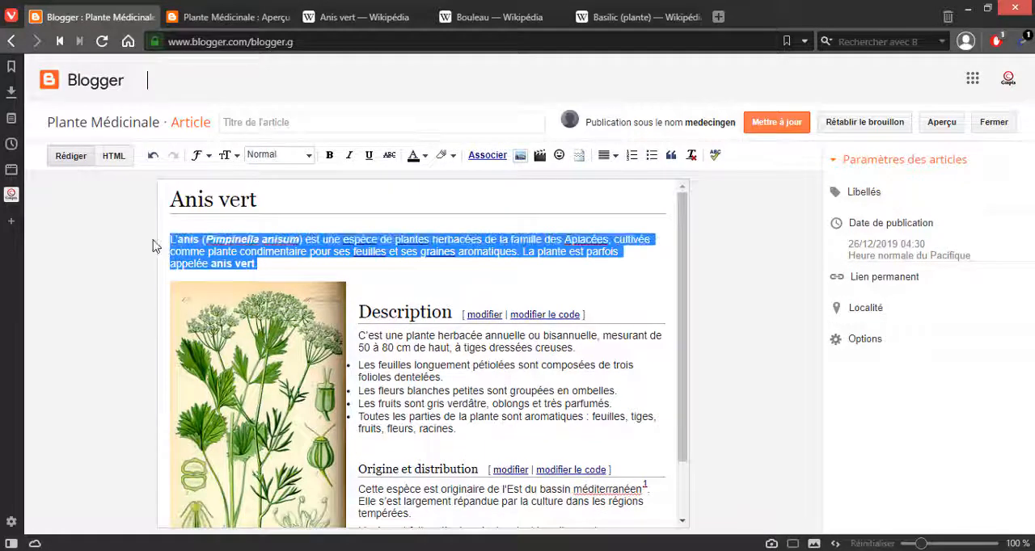
{"action": "left_click", "coordinate": [257, 154]}
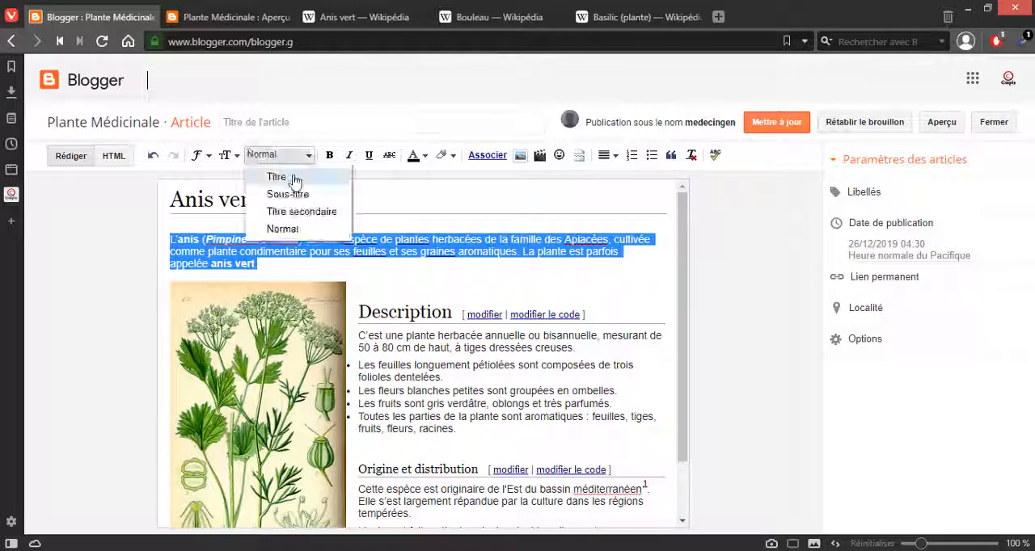
{"action": "left_click", "coordinate": [233, 158]}
{"action": "left_click", "coordinate": [234, 159]}
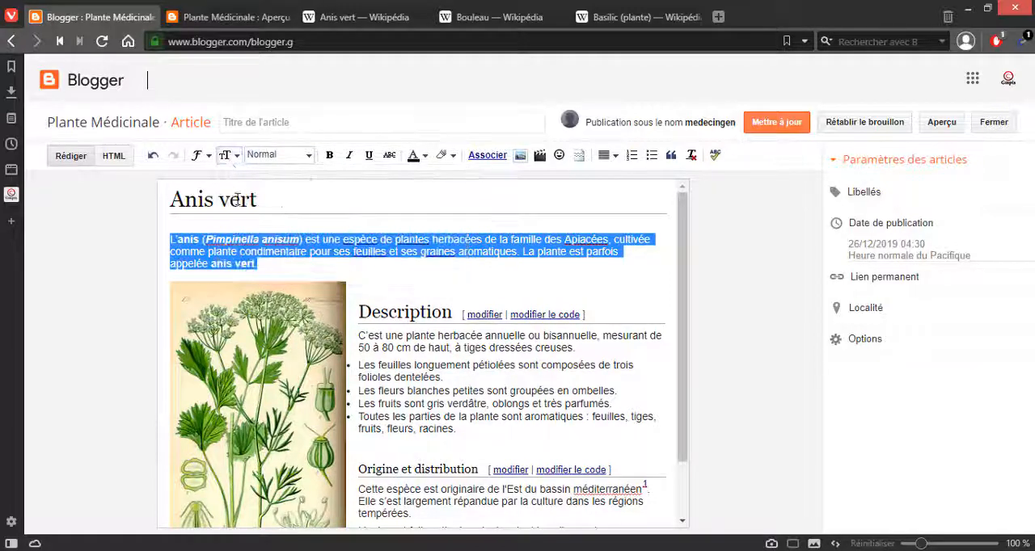
{"action": "left_click", "coordinate": [227, 156]}
{"action": "left_click", "coordinate": [252, 178]}
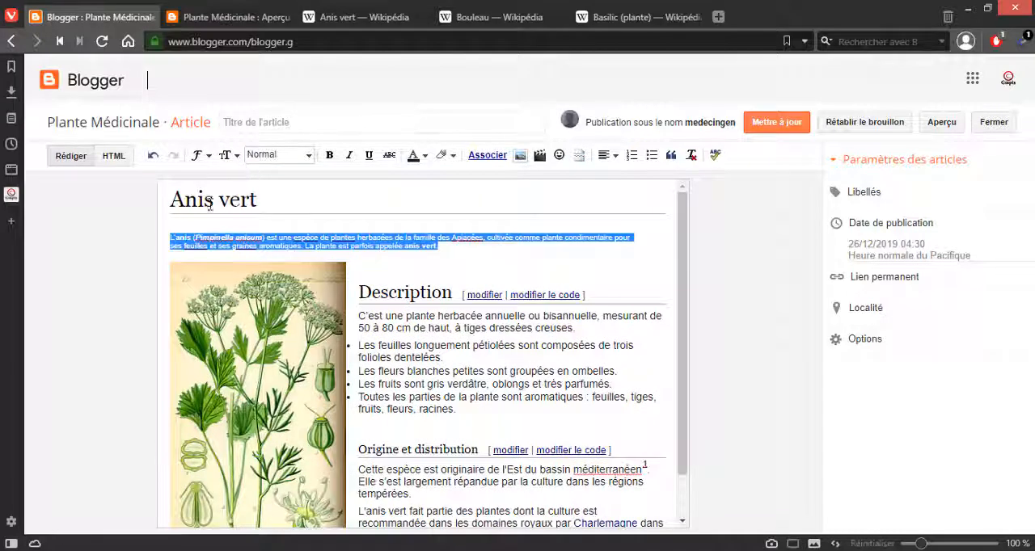
{"action": "left_click", "coordinate": [227, 155]}
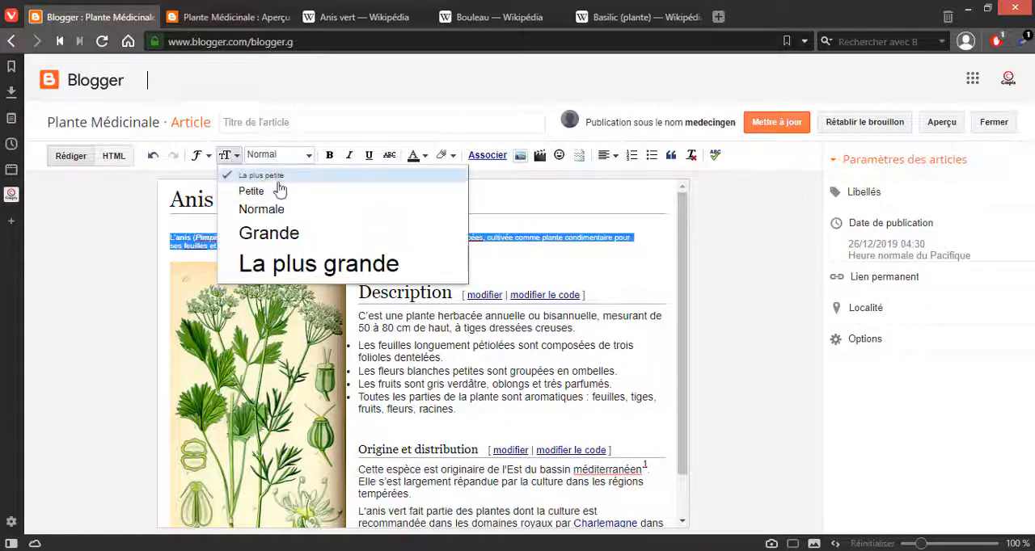
{"action": "left_click", "coordinate": [262, 211]}
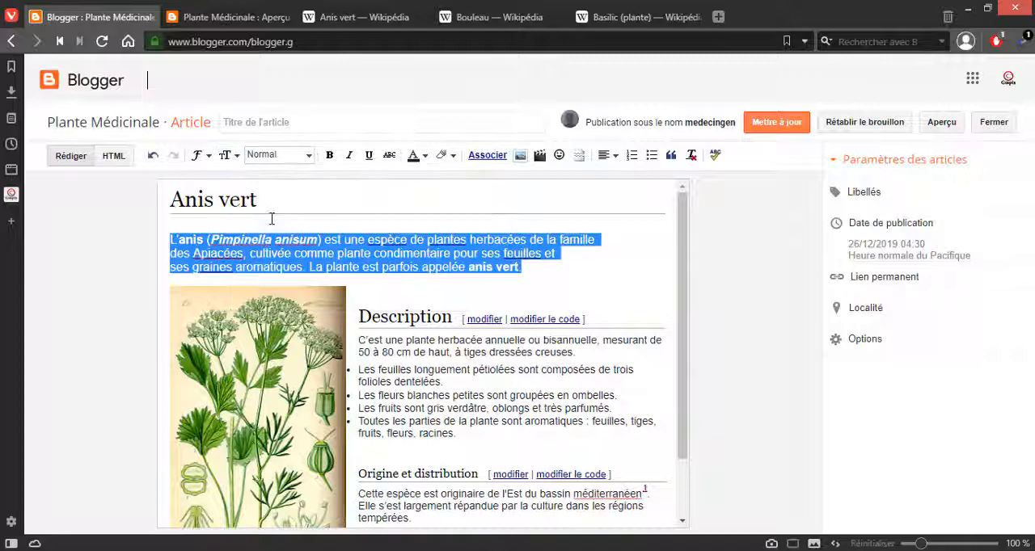
{"action": "left_click", "coordinate": [225, 267]}
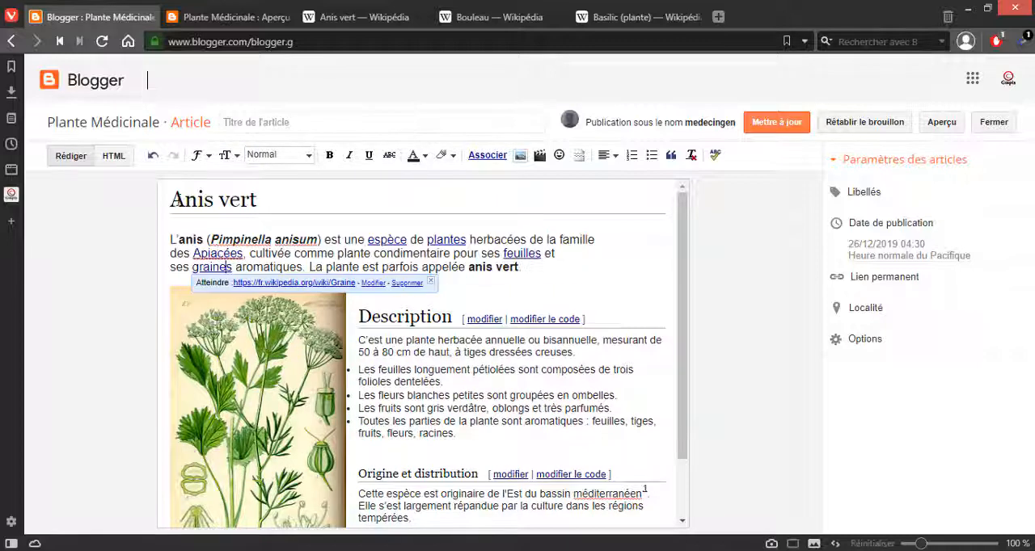
Step: Update the published Anis vert article and close its old Aperçu preview page
{"action": "left_click", "coordinate": [776, 123]}
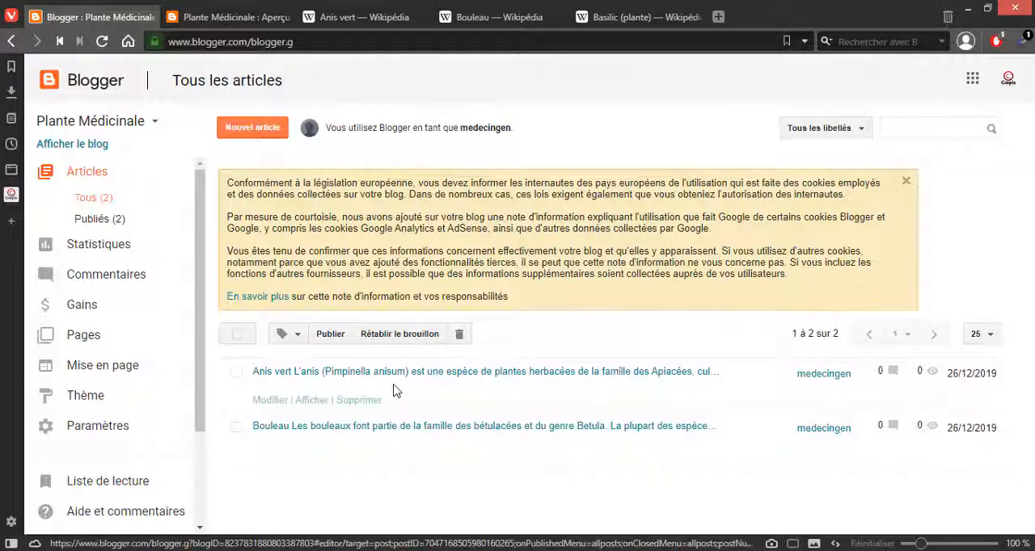
{"action": "left_click", "coordinate": [335, 400]}
{"action": "left_click", "coordinate": [242, 17]}
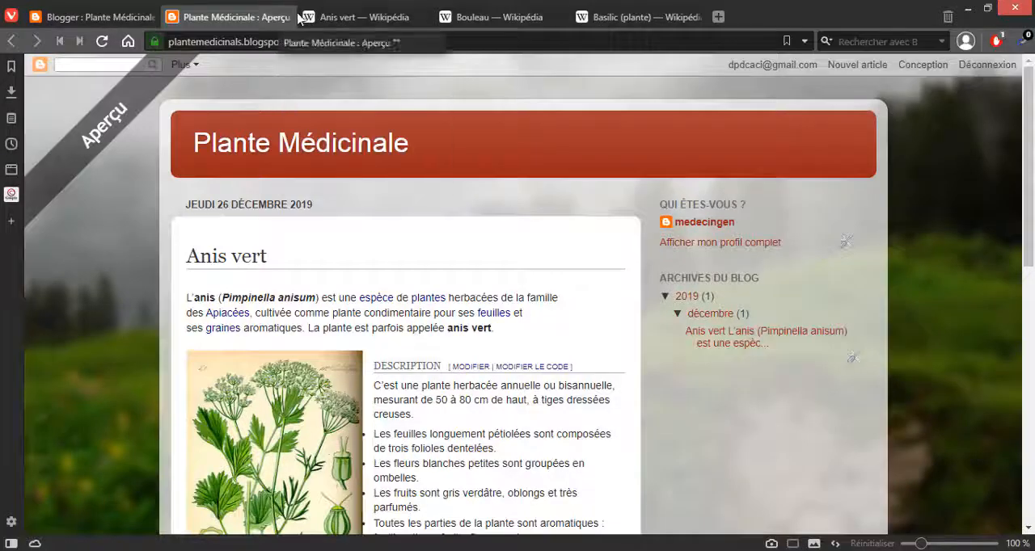
{"action": "left_click", "coordinate": [285, 17]}
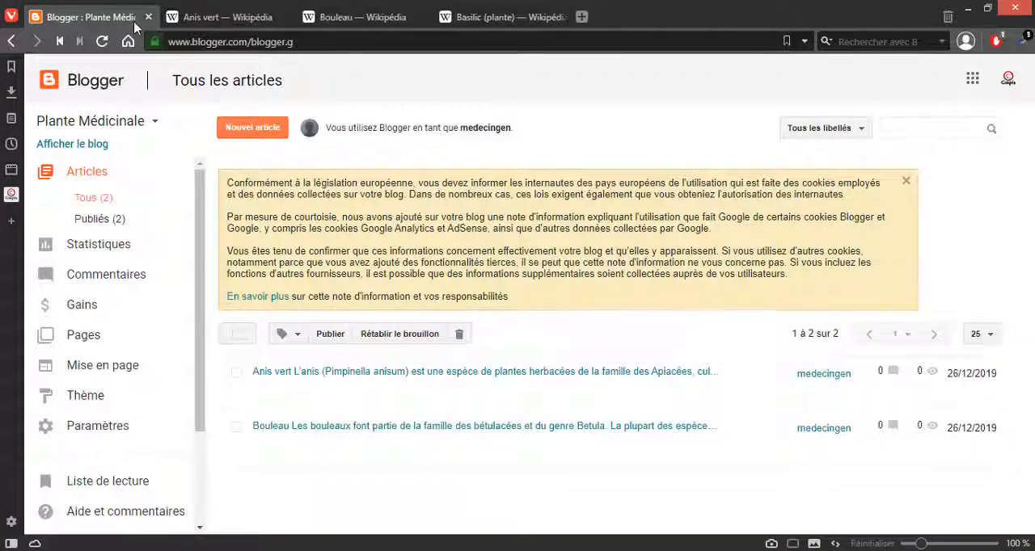
Step: Create a new blank article in the blog and switch to the Wikipedia page Basilic (plante)
{"action": "left_click", "coordinate": [244, 133]}
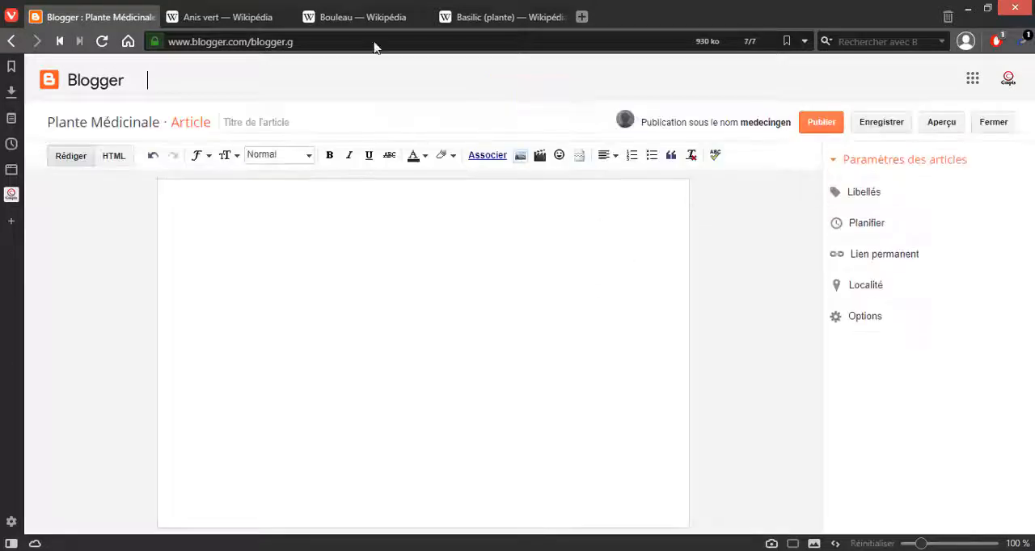
{"action": "left_click", "coordinate": [410, 16]}
{"action": "key", "text": "ctrl+Tab"}
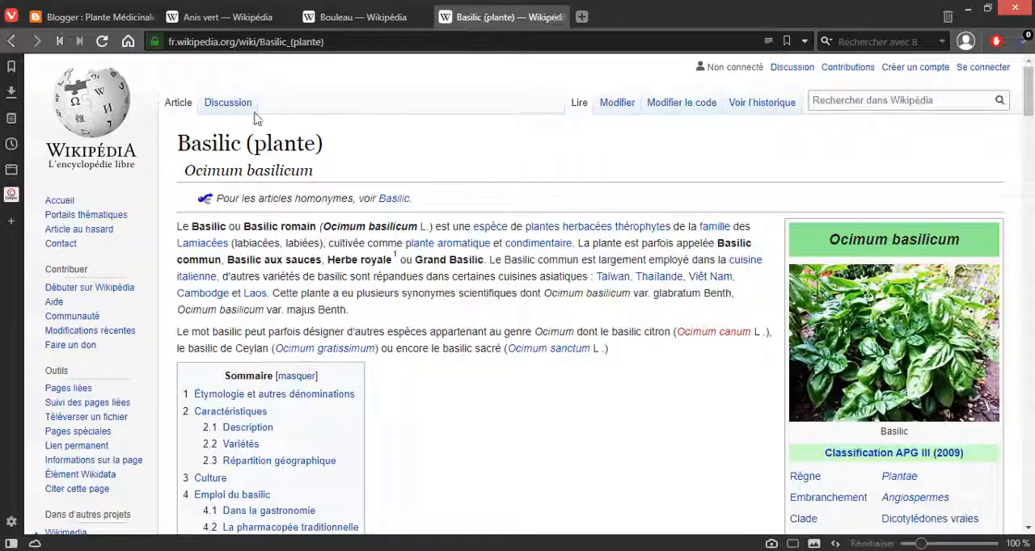
Step: Copy the Wikipedia heading "Basilic (plante)" into the body of the blank Blogger article
{"action": "left_click_drag", "start_coordinate": [175, 147], "coordinate": [339, 145]}
{"action": "key", "text": "ctrl+c"}
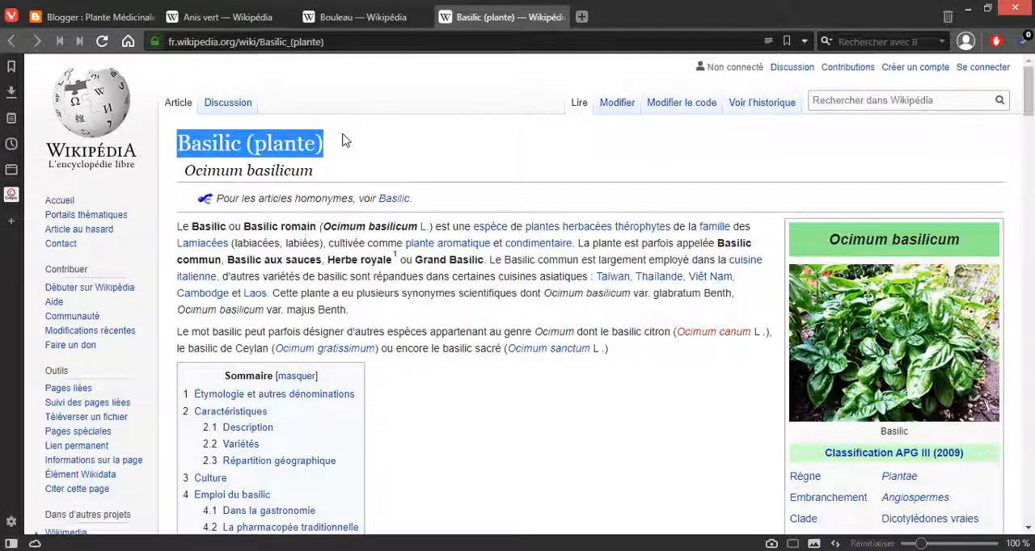
{"action": "left_click", "coordinate": [91, 17]}
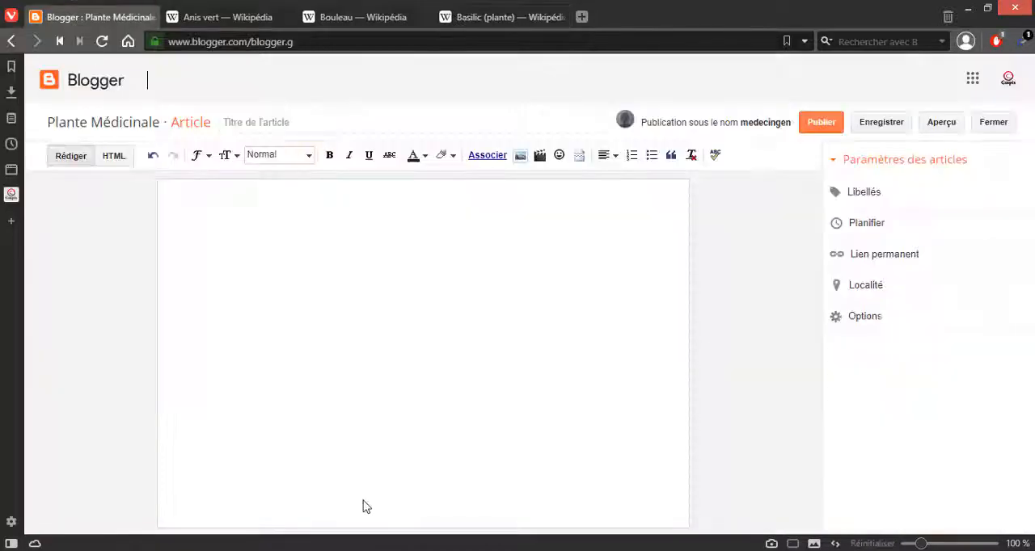
{"action": "left_click", "coordinate": [266, 247]}
{"action": "key", "text": "ctrl+v"}
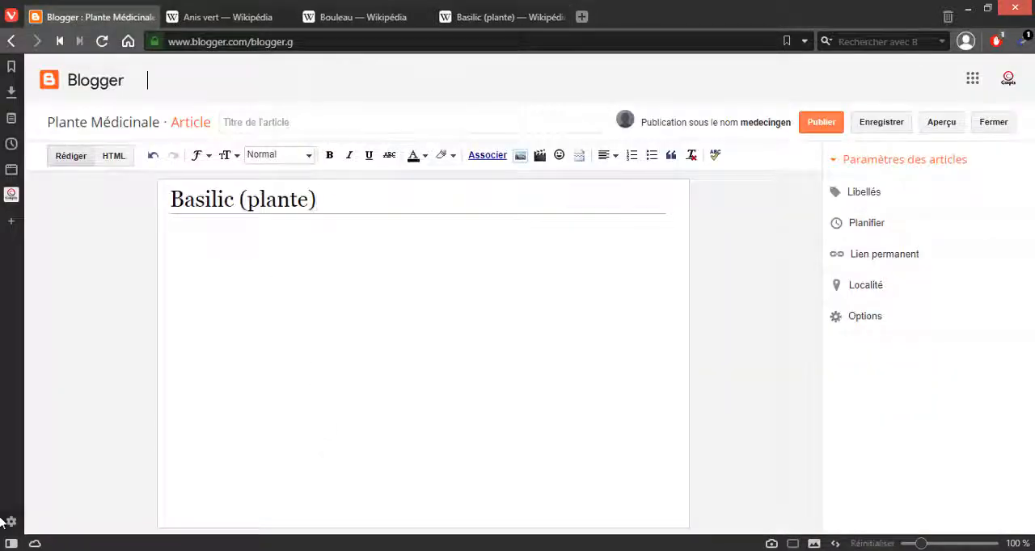
Step: Save the basil photo from the Wikipedia page Basilic (plante) to the computer as 290px-Basil-Basilico-Ocimum_basilicum-albahaca.jpg
{"action": "left_click", "coordinate": [461, 26]}
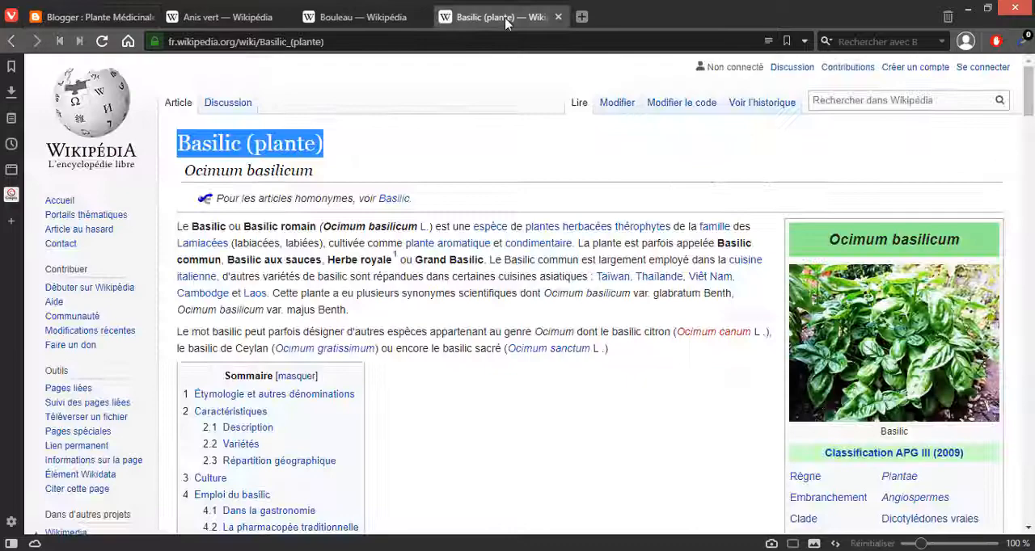
{"action": "right_click", "coordinate": [827, 317]}
{"action": "left_click", "coordinate": [544, 352]}
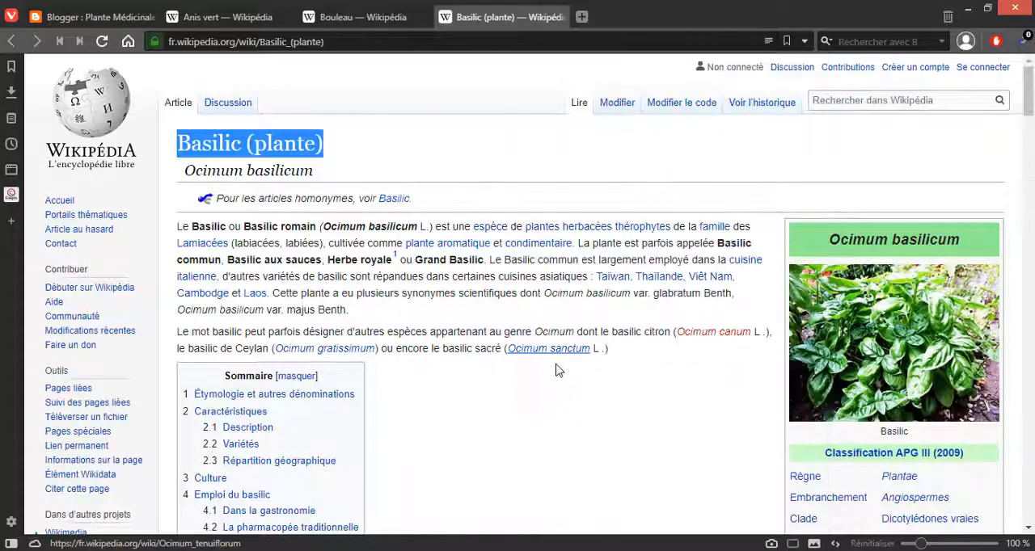
{"action": "left_click", "coordinate": [902, 526]}
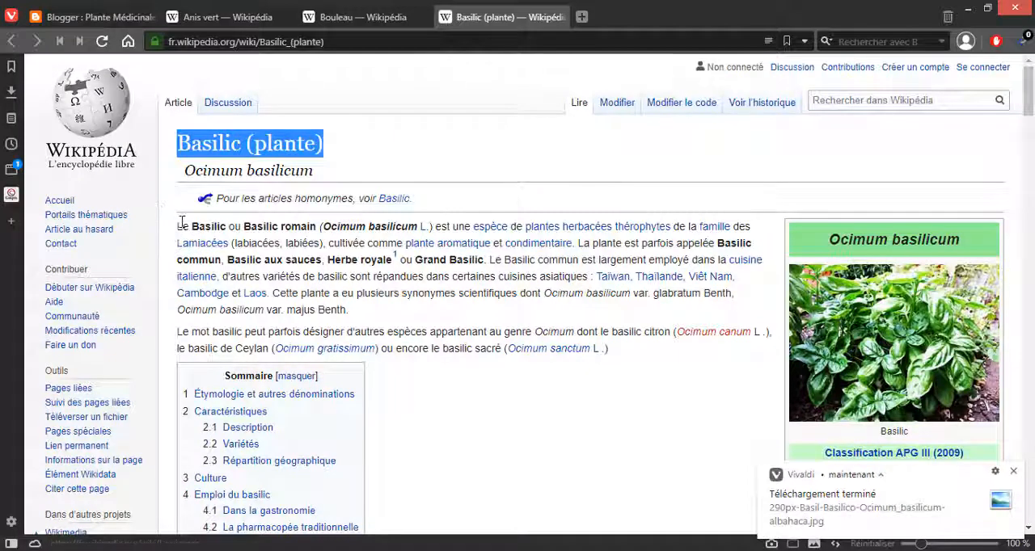
Step: Copy the Wikipedia introduction and Sommaire box into the Blogger article below the Basilic (plante) heading
{"action": "left_click_drag", "start_coordinate": [176, 226], "coordinate": [704, 385]}
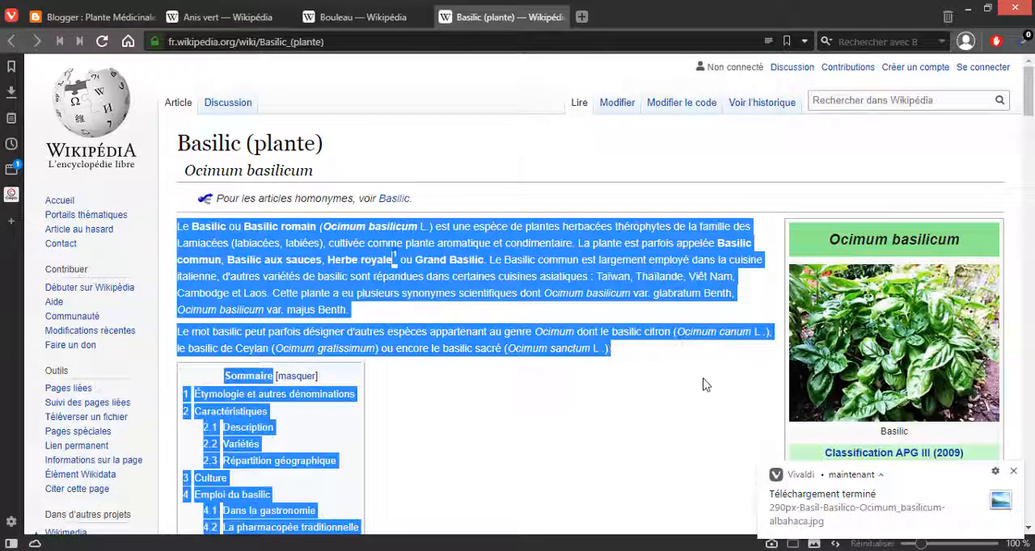
{"action": "left_click", "coordinate": [92, 17]}
{"action": "key", "text": "ctrl+v"}
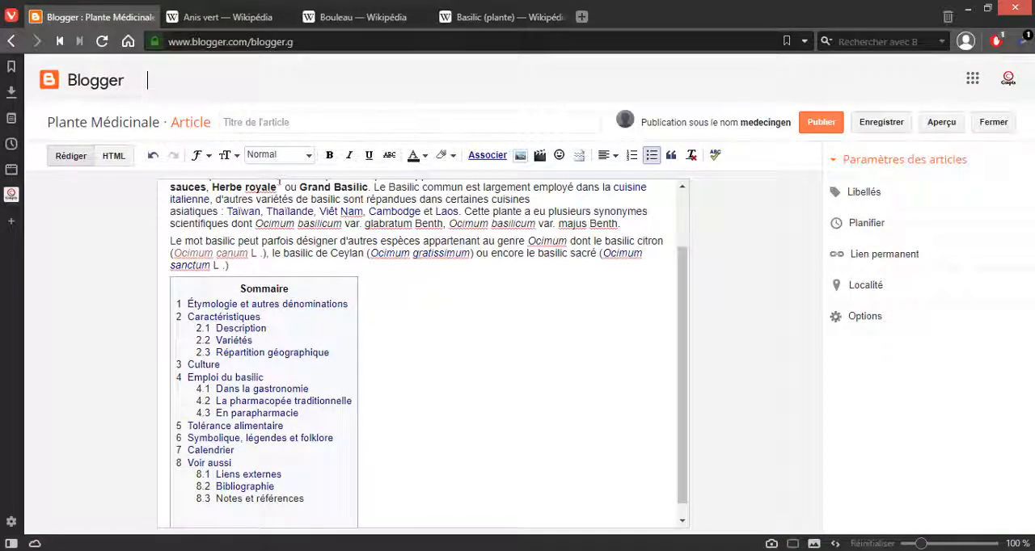
{"action": "left_click", "coordinate": [961, 507]}
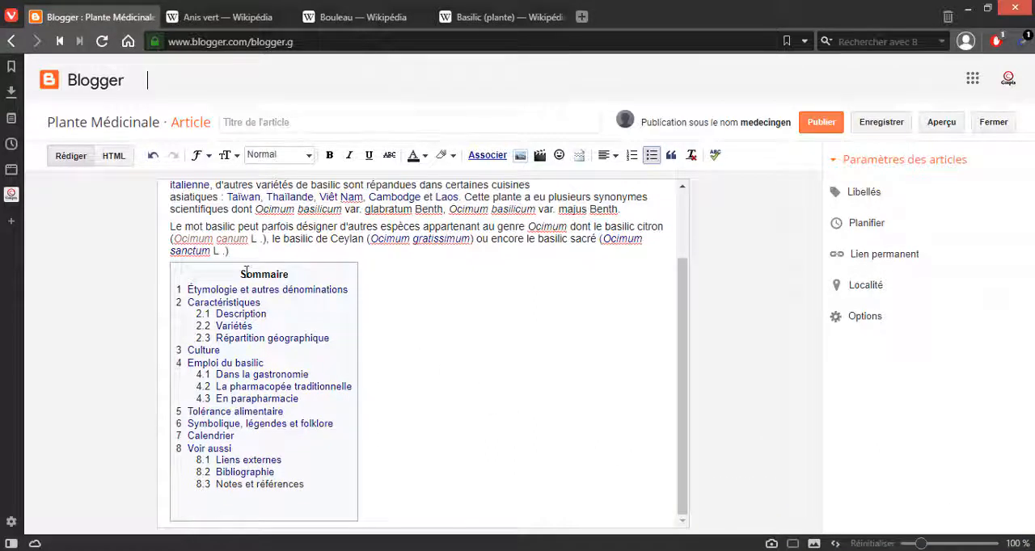
Step: Insert two blank lines between the end of the introduction and the Sommaire box
{"action": "left_click", "coordinate": [251, 253]}
{"action": "key", "text": "Return"}
{"action": "key", "text": "Return"}
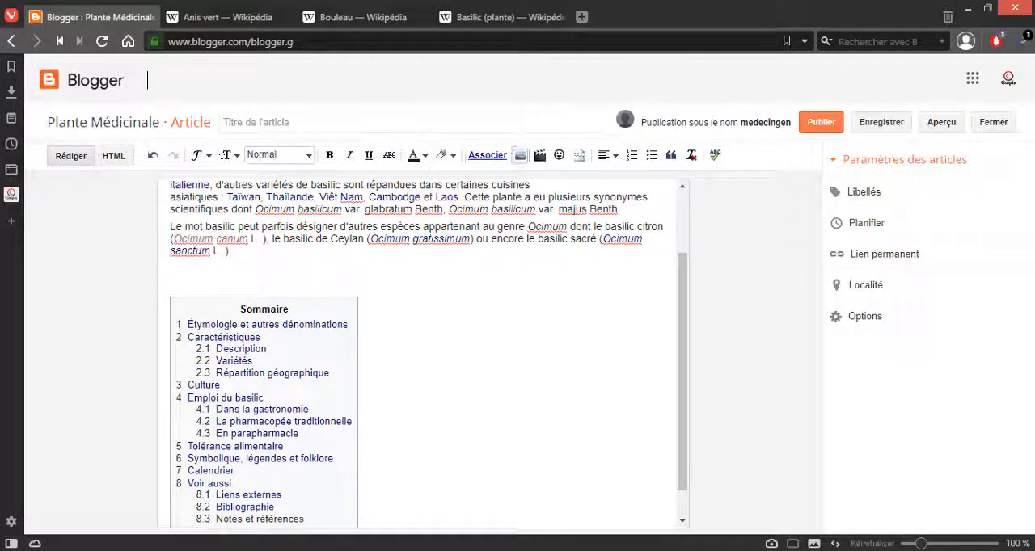
{"action": "key", "text": "F9"}
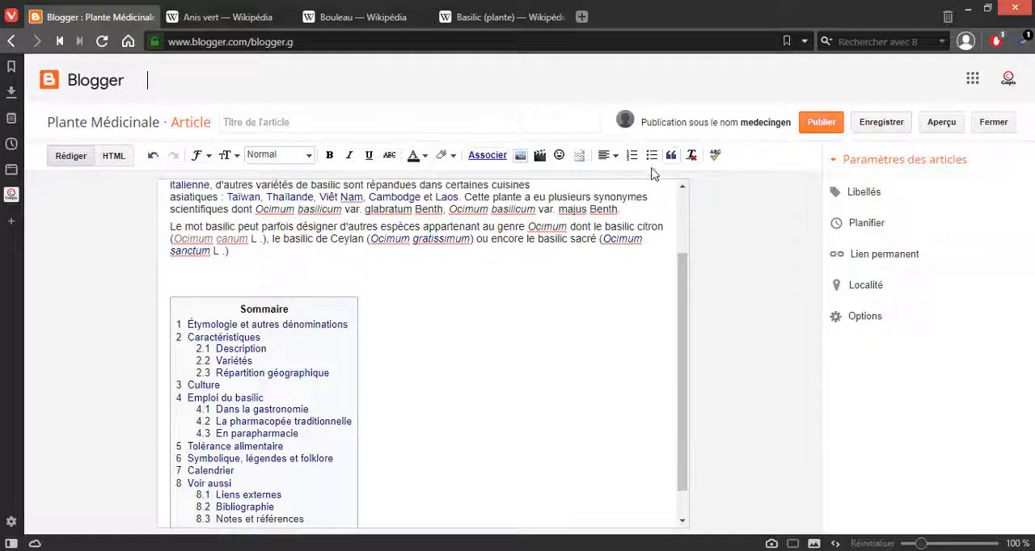
Step: Upload the desktop image 290px-Basil-Basilico-Ocimum_basilicum-albahaca for use in the article
{"action": "left_click", "coordinate": [519, 156]}
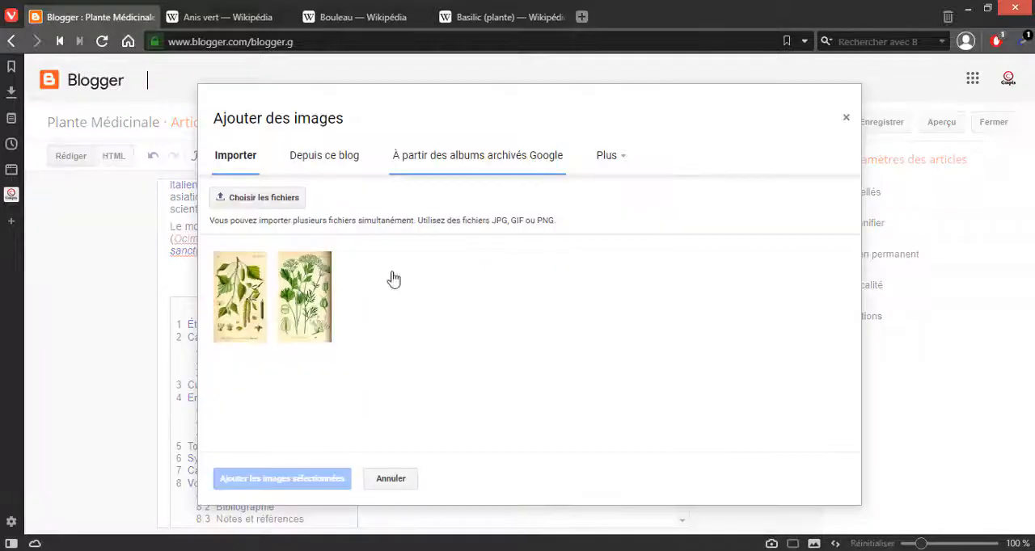
{"action": "left_click", "coordinate": [260, 200]}
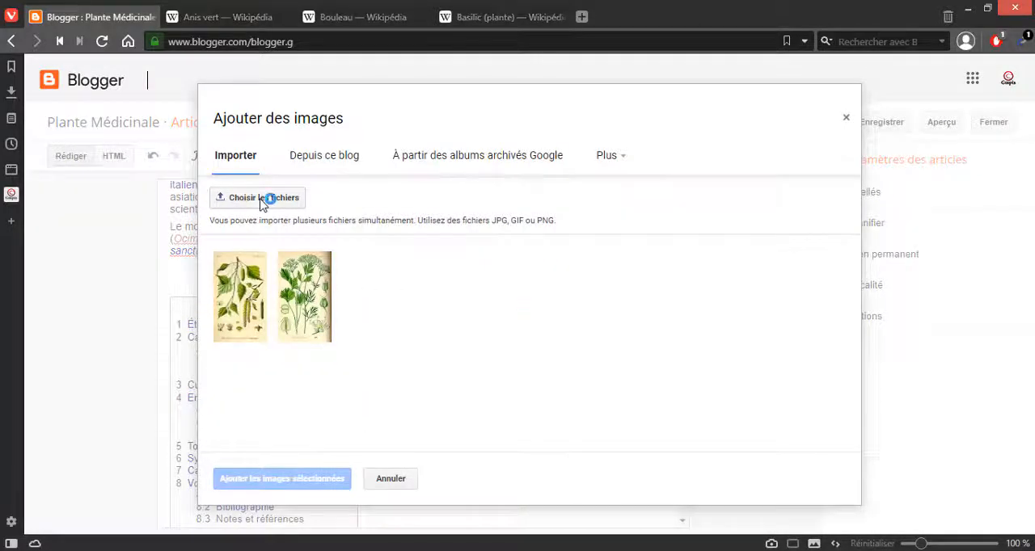
{"action": "left_click", "coordinate": [722, 475]}
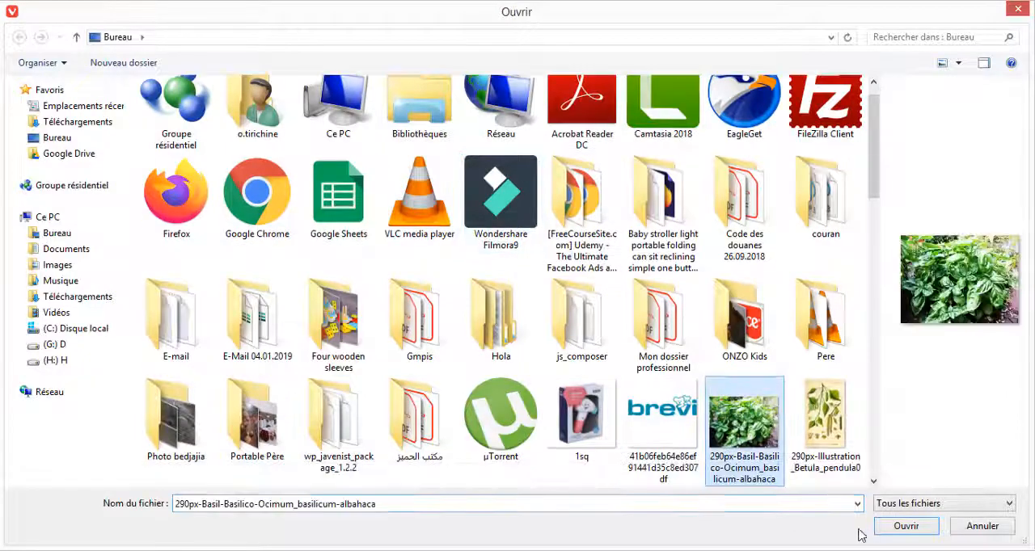
{"action": "left_click", "coordinate": [892, 526]}
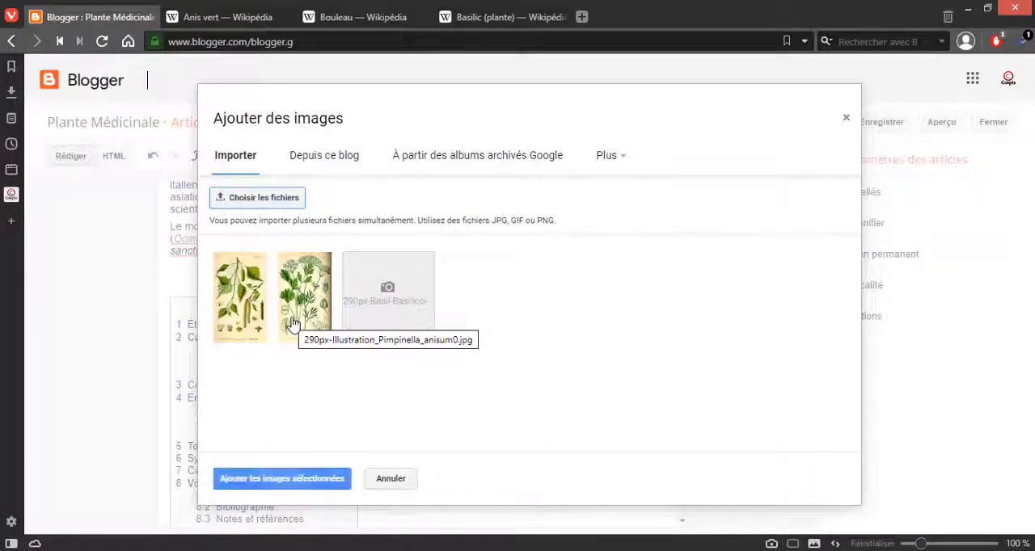
{"action": "left_click", "coordinate": [265, 203]}
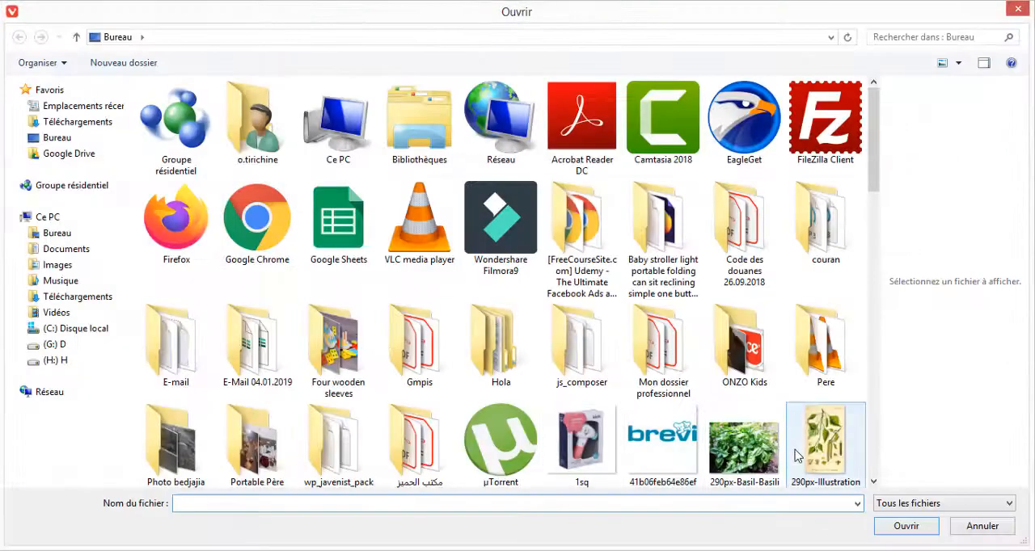
{"action": "left_click", "coordinate": [744, 441]}
{"action": "scroll", "coordinate": [748, 323], "scroll_direction": "down", "scroll_amount": 5}
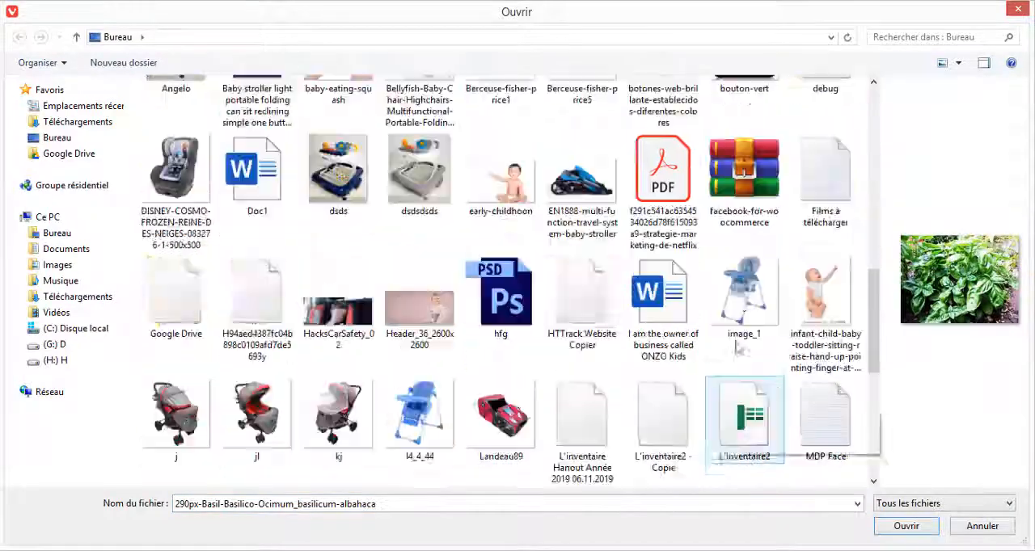
{"action": "scroll", "coordinate": [747, 293], "scroll_direction": "up", "scroll_amount": 5}
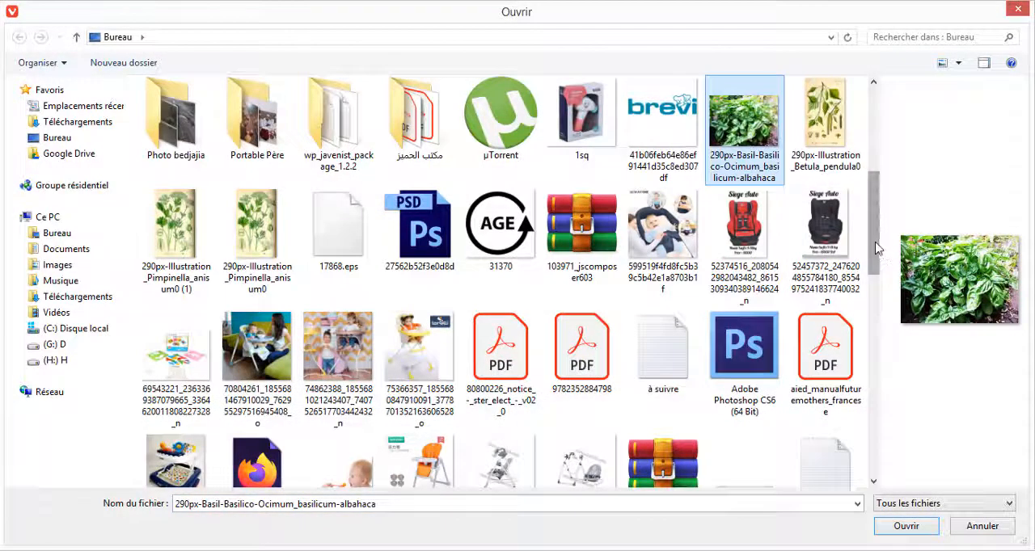
{"action": "scroll", "coordinate": [869, 219], "scroll_direction": "up", "scroll_amount": 1}
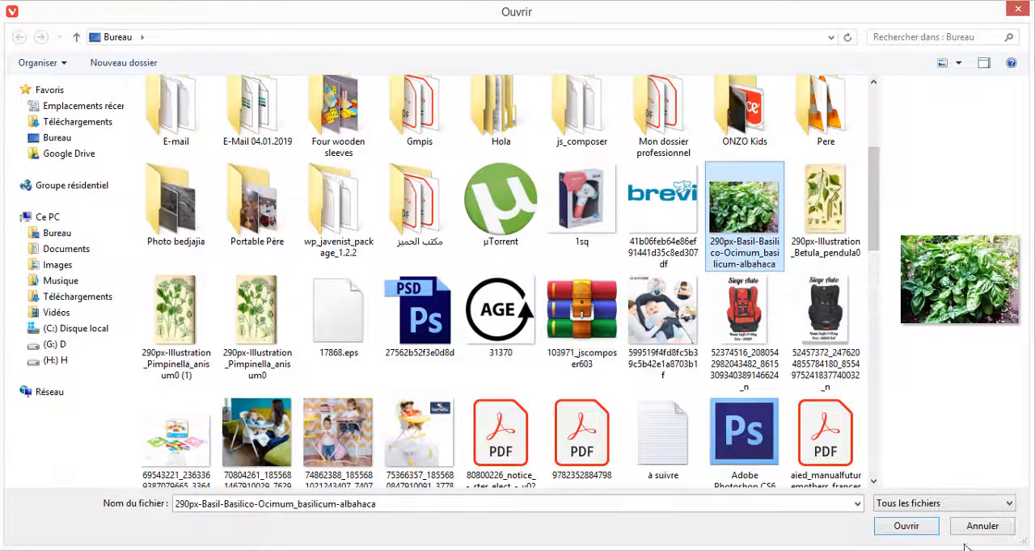
{"action": "left_click", "coordinate": [906, 527]}
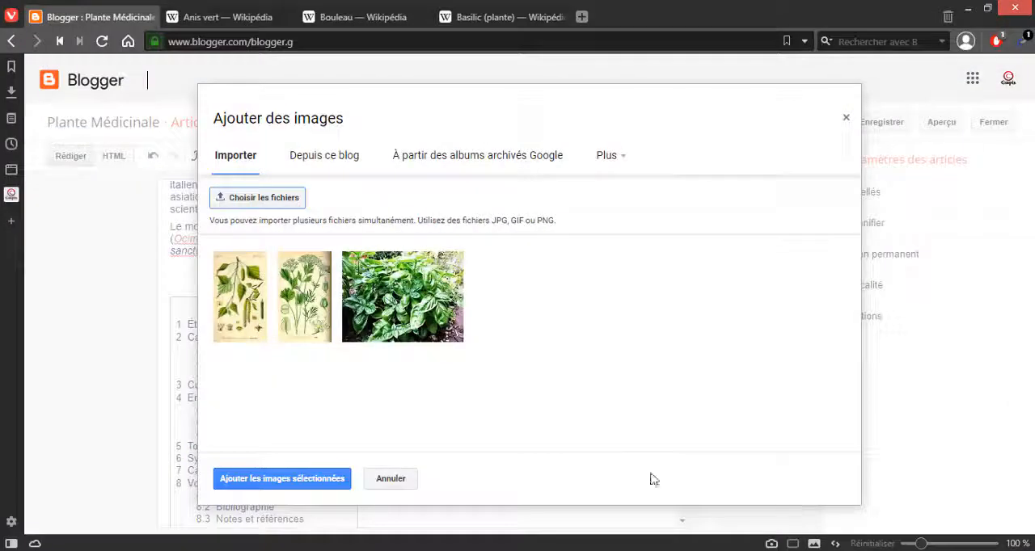
Step: Insert the uploaded basil photo above the Sommaire box and set its size to Moyen after trying Petit
{"action": "left_click", "coordinate": [394, 298]}
{"action": "left_click", "coordinate": [305, 479]}
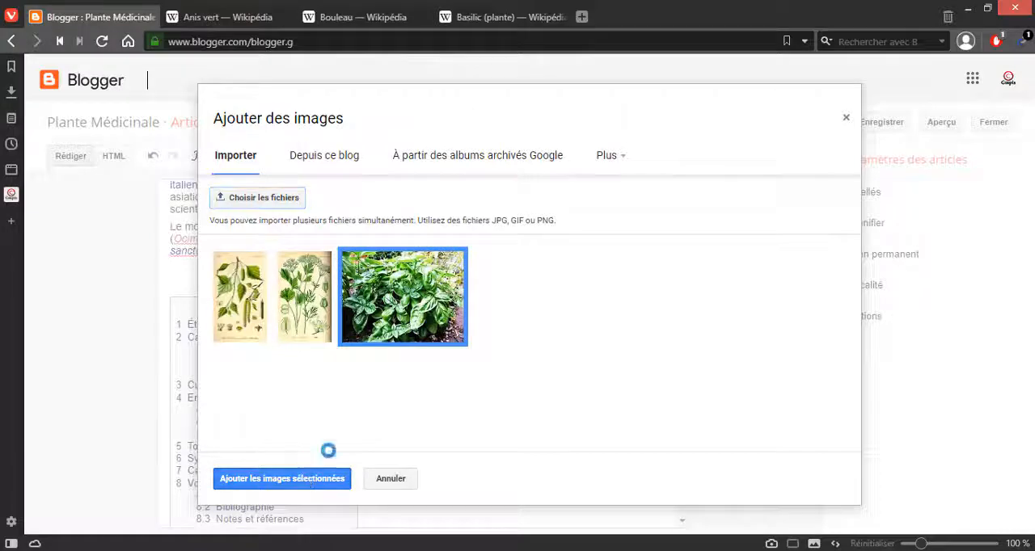
{"action": "left_click", "coordinate": [404, 328]}
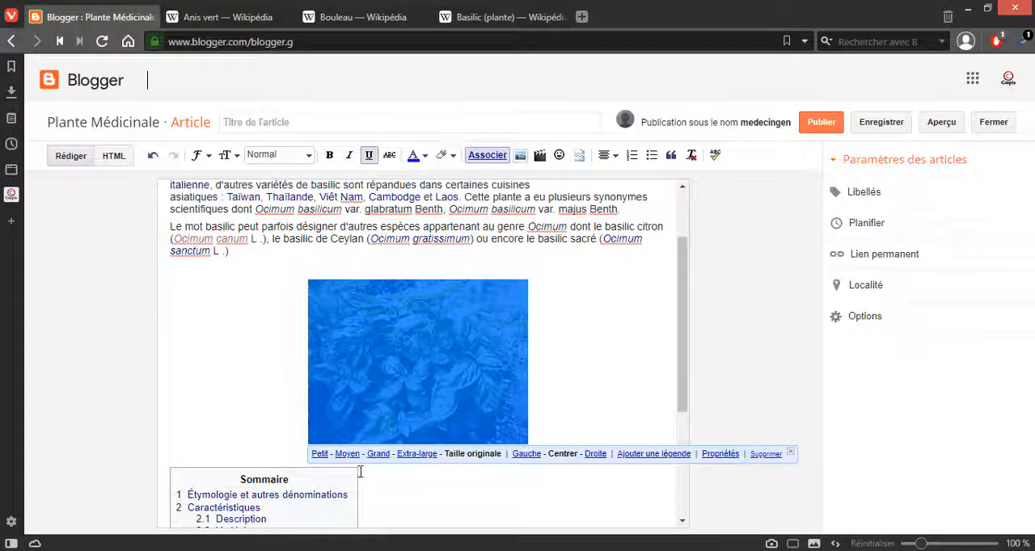
{"action": "left_click", "coordinate": [319, 454]}
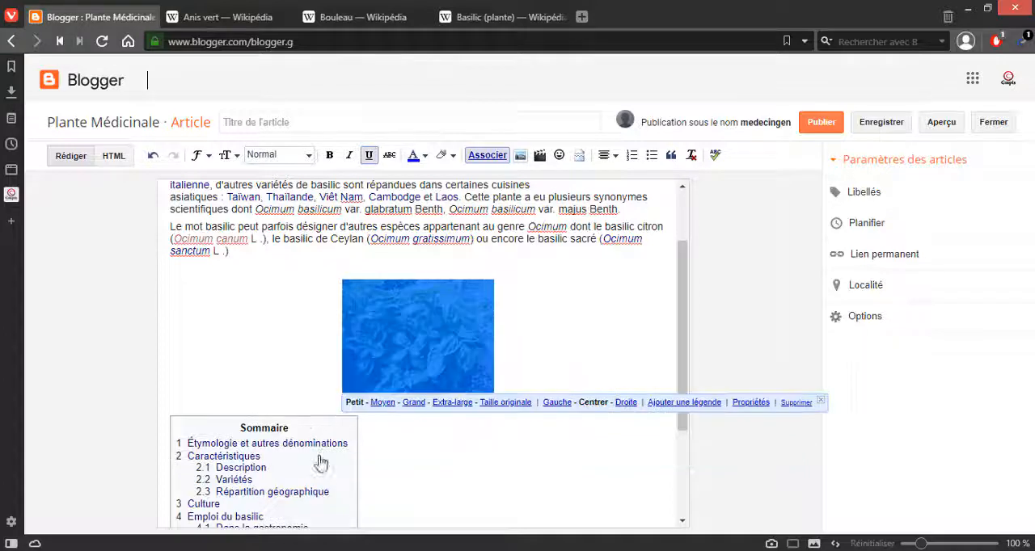
{"action": "left_click", "coordinate": [384, 403]}
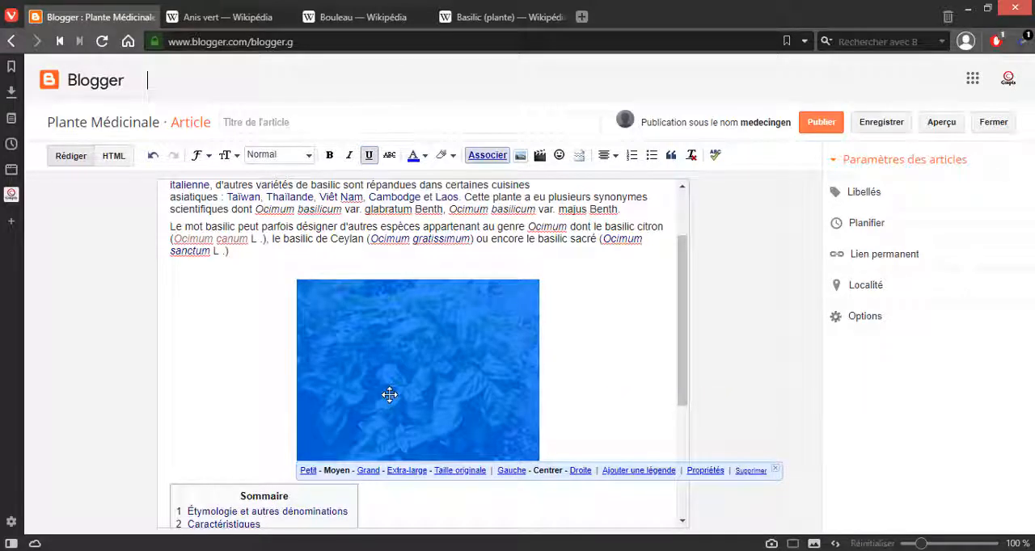
Step: Align the basil photo to the left of the article and deselect it
{"action": "left_click", "coordinate": [603, 156]}
{"action": "left_click", "coordinate": [605, 179]}
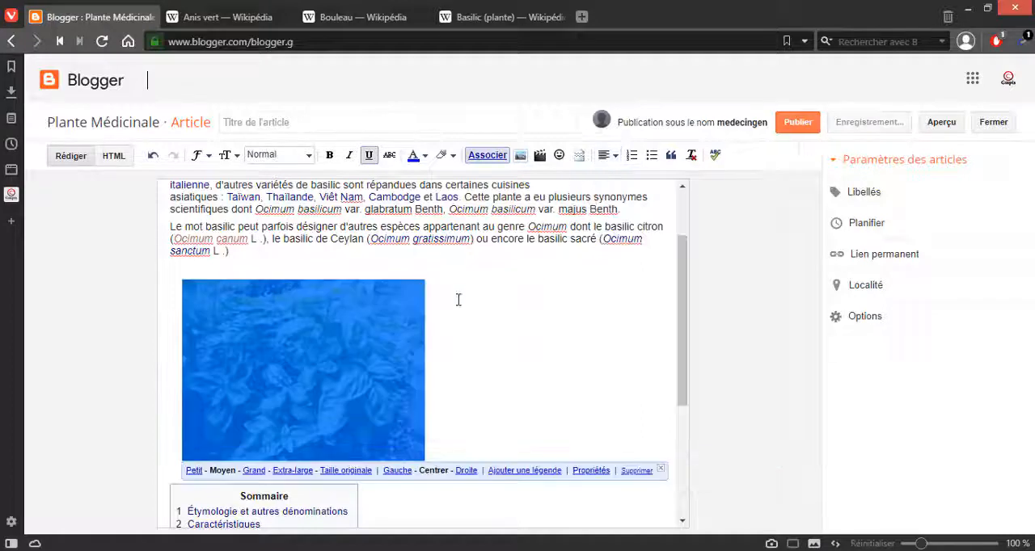
{"action": "left_click", "coordinate": [497, 359]}
{"action": "left_click", "coordinate": [374, 381]}
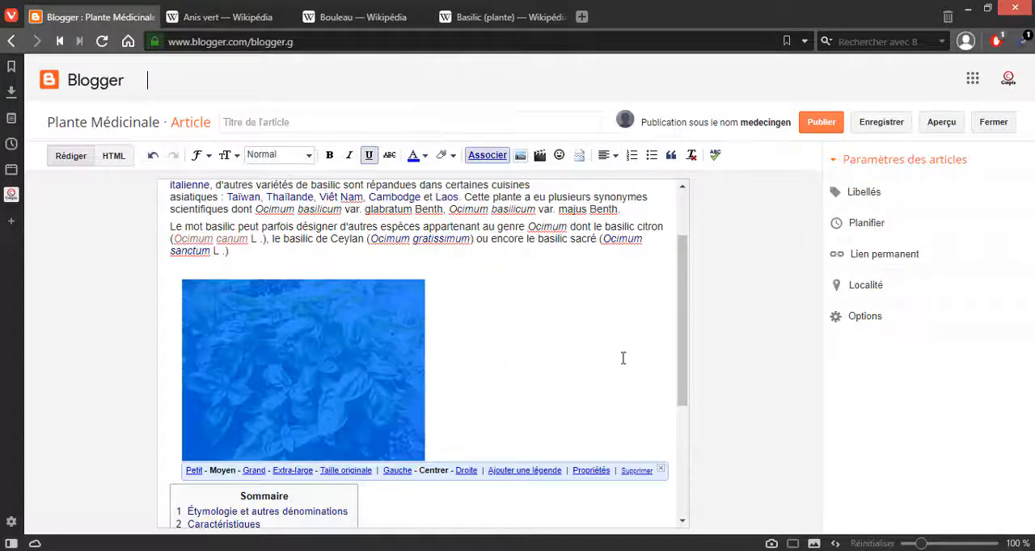
{"action": "left_click", "coordinate": [456, 351]}
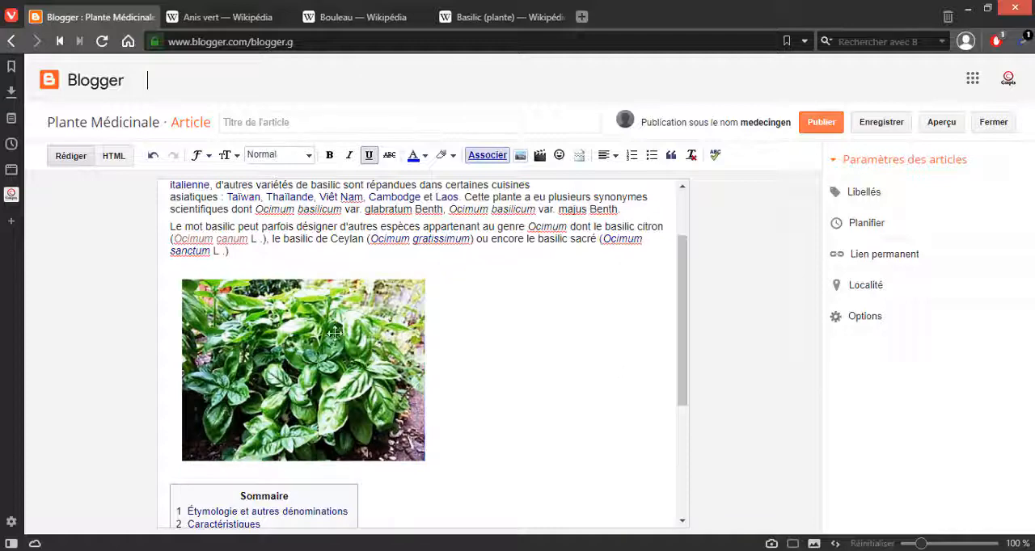
Step: Copy the word "Basilic" from the article heading and set it as the title text in the basil photo's properties
{"action": "scroll", "coordinate": [381, 319], "scroll_direction": "up", "scroll_amount": 1}
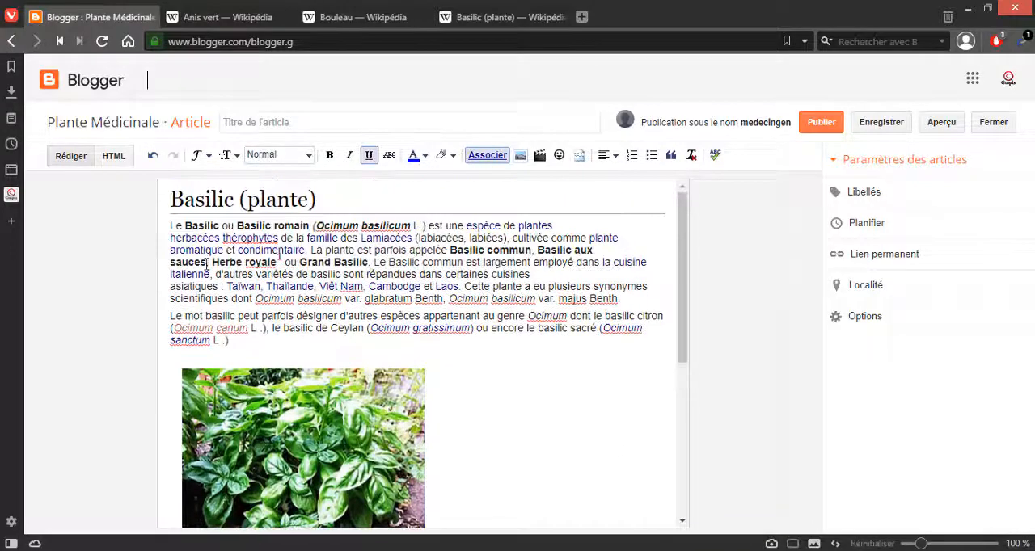
{"action": "left_click_drag", "start_coordinate": [240, 199], "coordinate": [173, 199]}
{"action": "key", "text": "ctrl+c"}
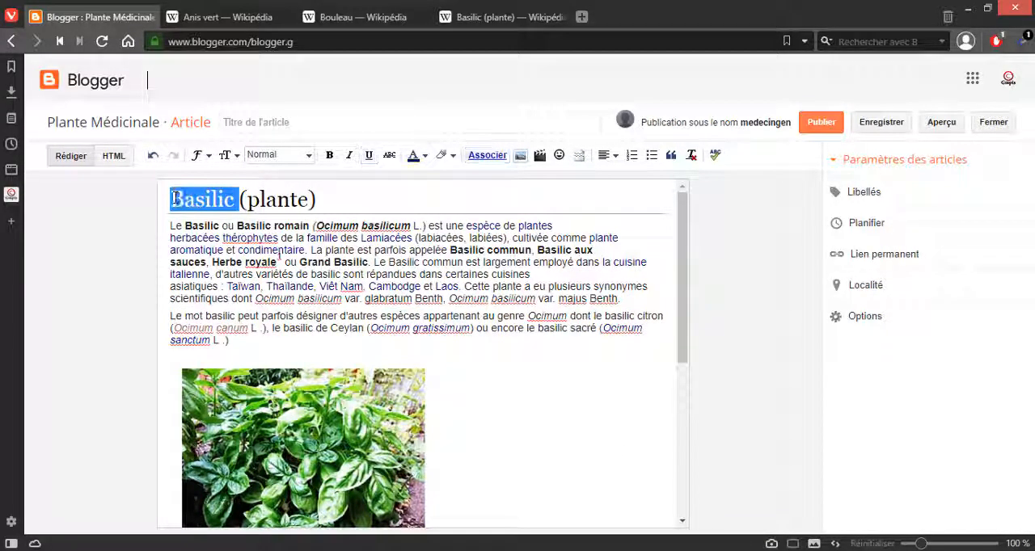
{"action": "left_click", "coordinate": [357, 448]}
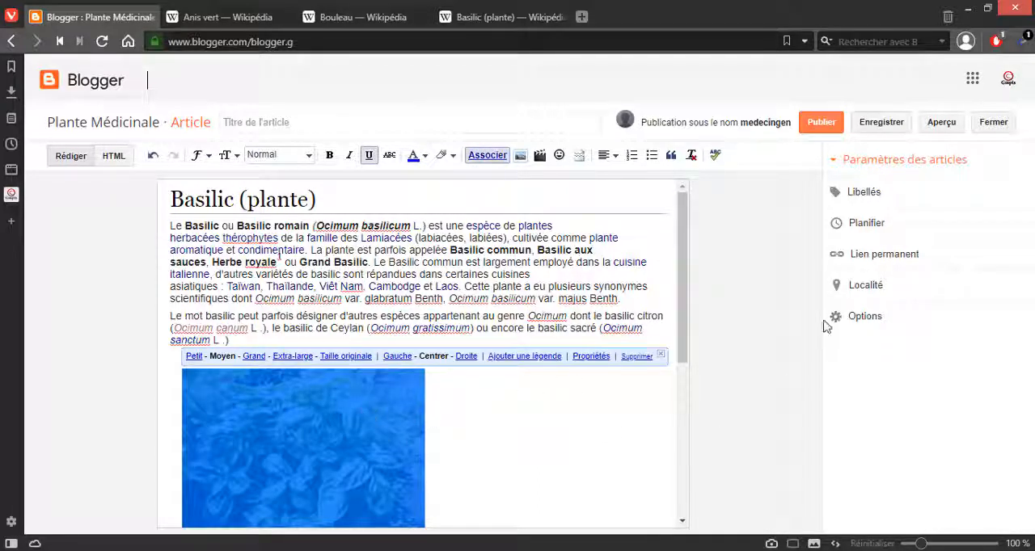
{"action": "left_click", "coordinate": [886, 229]}
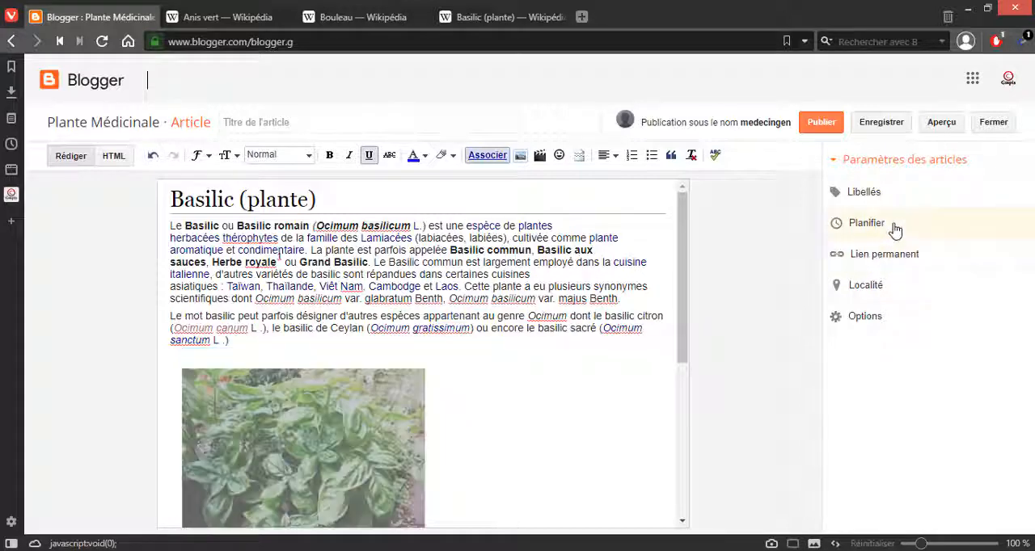
{"action": "scroll", "coordinate": [462, 395], "scroll_direction": "down", "scroll_amount": 5}
{"action": "left_click", "coordinate": [262, 209]}
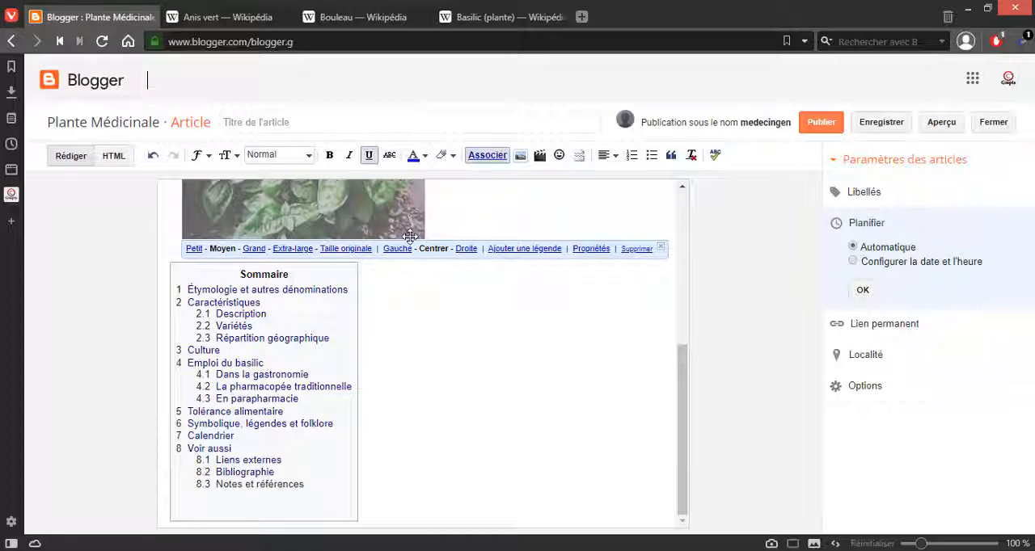
{"action": "left_click", "coordinate": [590, 249]}
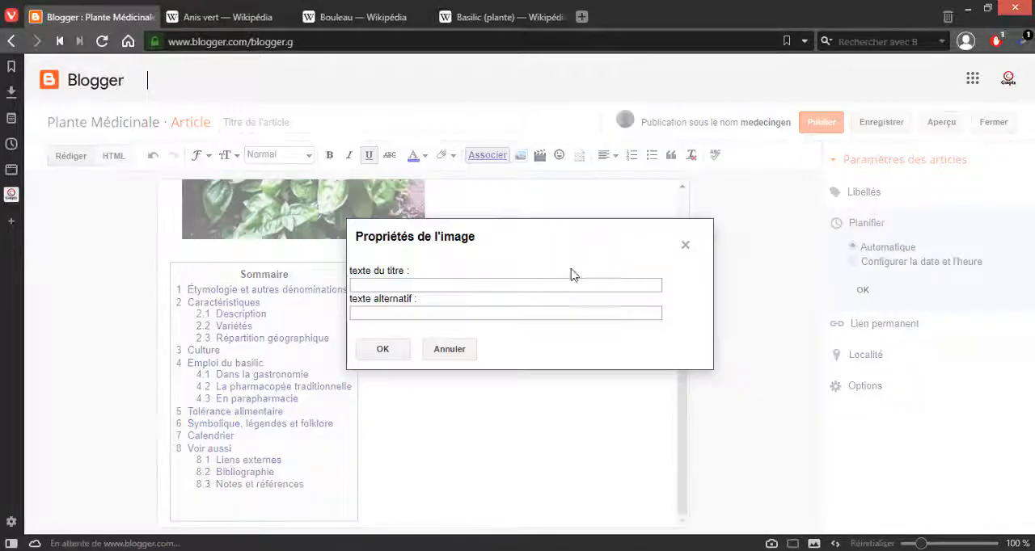
{"action": "left_click", "coordinate": [401, 289]}
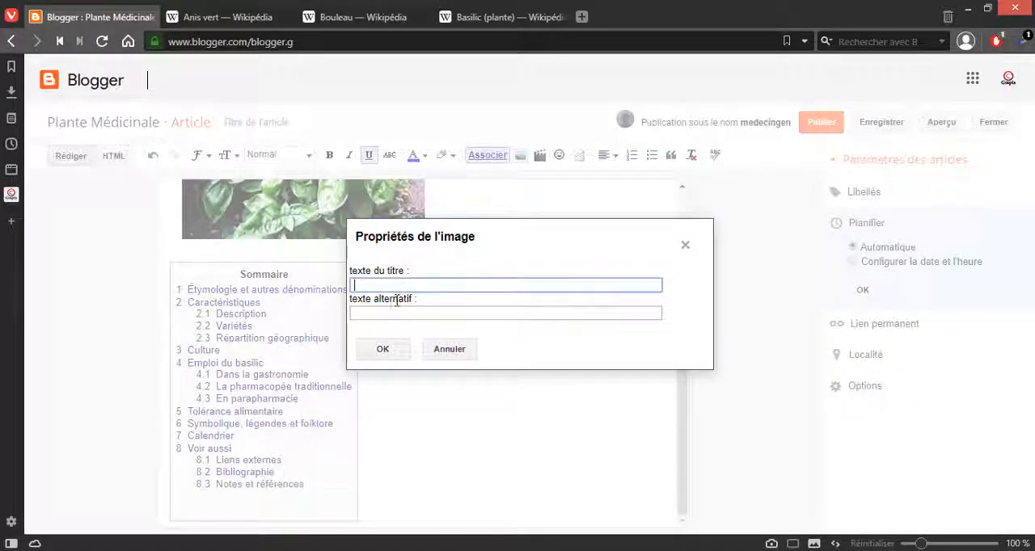
{"action": "left_click", "coordinate": [399, 348]}
{"action": "scroll", "coordinate": [396, 340], "scroll_direction": "up", "scroll_amount": 3}
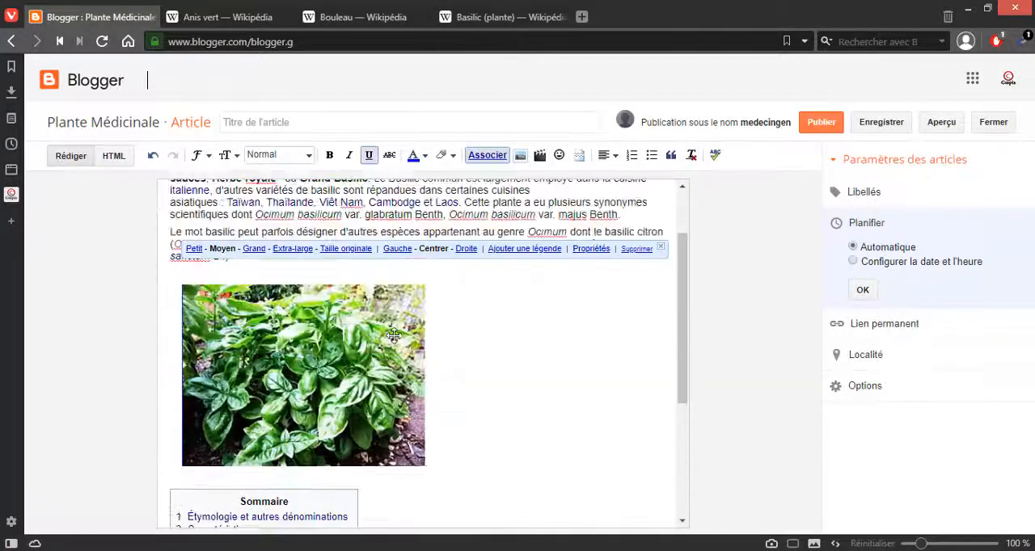
Step: Set the basil photo's alternative text to "Basilic" in its image properties
{"action": "left_click", "coordinate": [319, 389]}
{"action": "scroll", "coordinate": [404, 377], "scroll_direction": "up", "scroll_amount": 2}
{"action": "scroll", "coordinate": [406, 376], "scroll_direction": "down", "scroll_amount": 2}
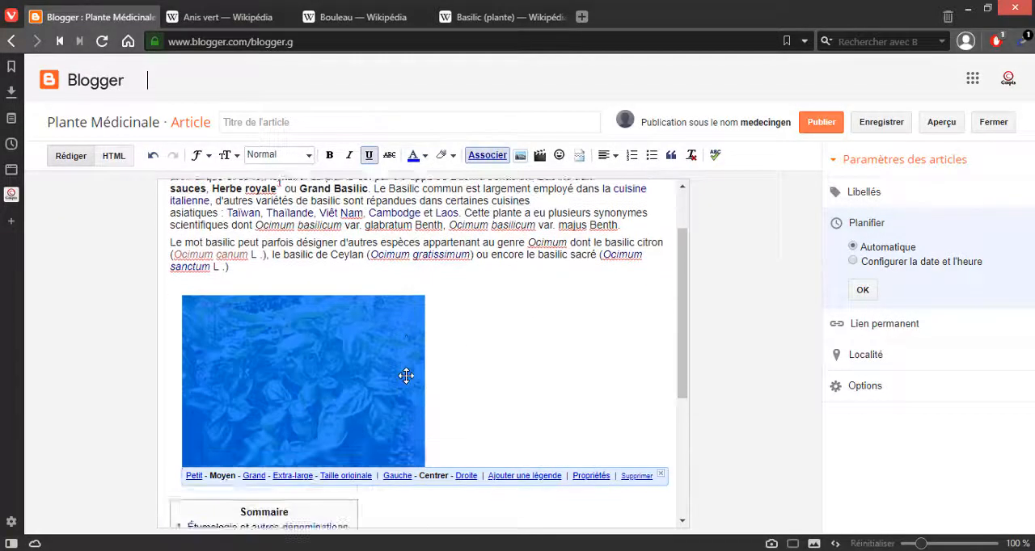
{"action": "scroll", "coordinate": [406, 376], "scroll_direction": "down", "scroll_amount": 1}
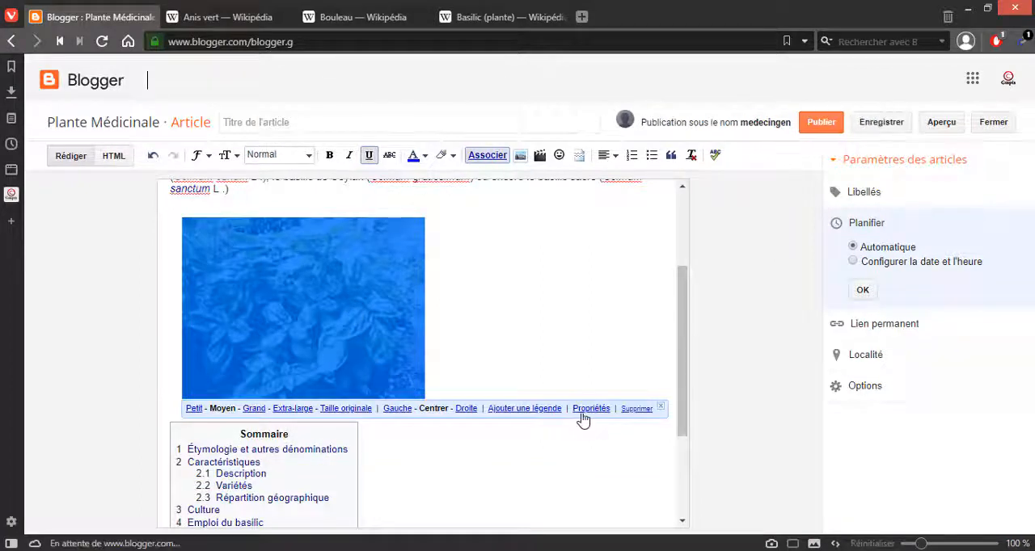
{"action": "left_click", "coordinate": [591, 408]}
{"action": "left_click", "coordinate": [410, 312]}
{"action": "key", "text": "ctrl+v"}
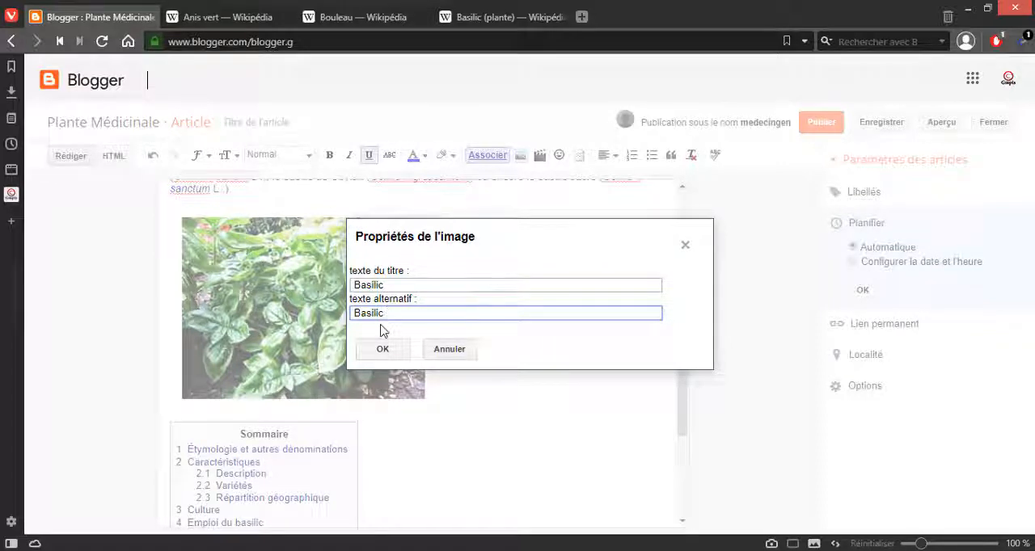
{"action": "left_click", "coordinate": [384, 349]}
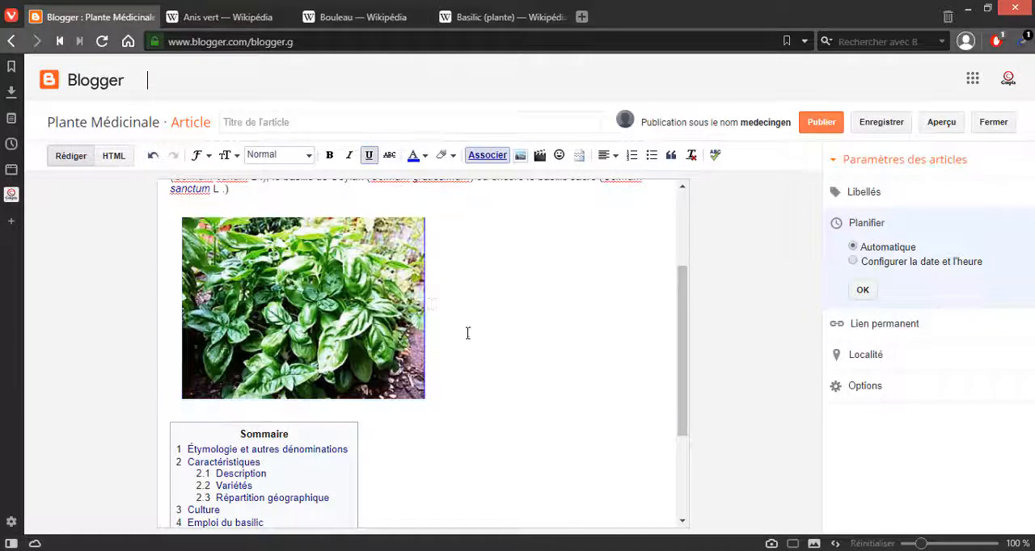
Step: Review the basil photo's placement between the introductory text and the Sommaire box
{"action": "scroll", "coordinate": [430, 303], "scroll_direction": "up", "scroll_amount": 1}
{"action": "left_click", "coordinate": [352, 309]}
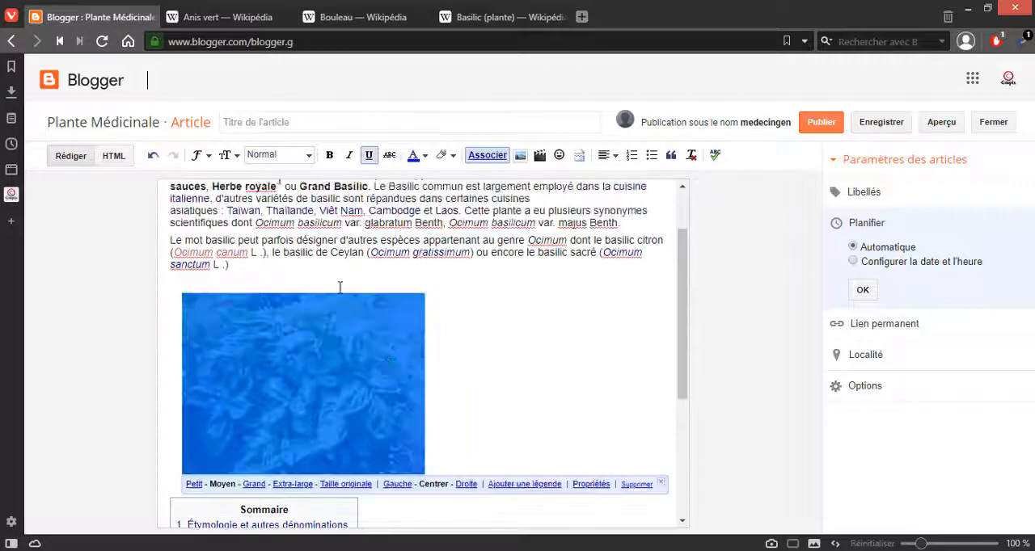
{"action": "left_click", "coordinate": [332, 279]}
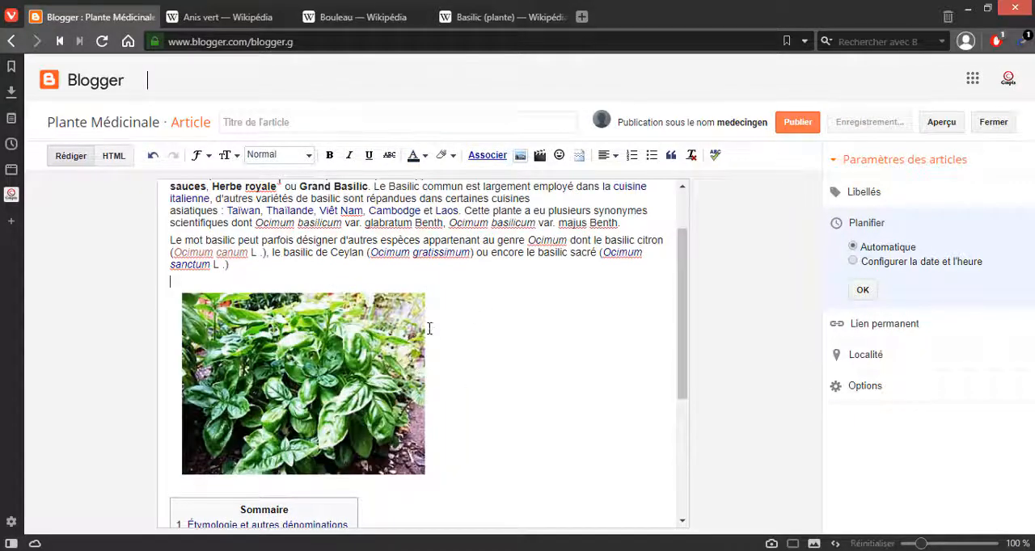
{"action": "scroll", "coordinate": [425, 326], "scroll_direction": "down", "scroll_amount": 2}
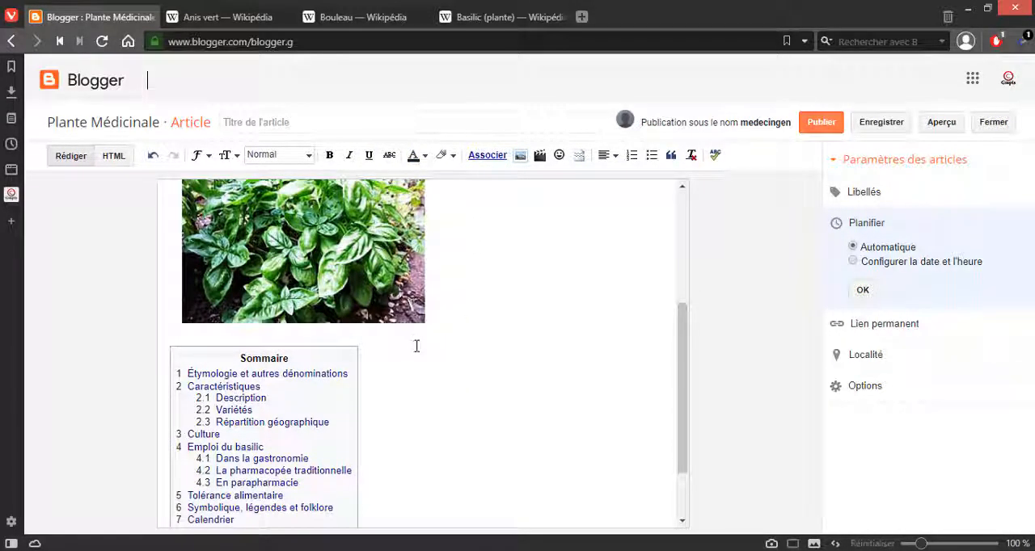
{"action": "scroll", "coordinate": [488, 355], "scroll_direction": "up", "scroll_amount": 2}
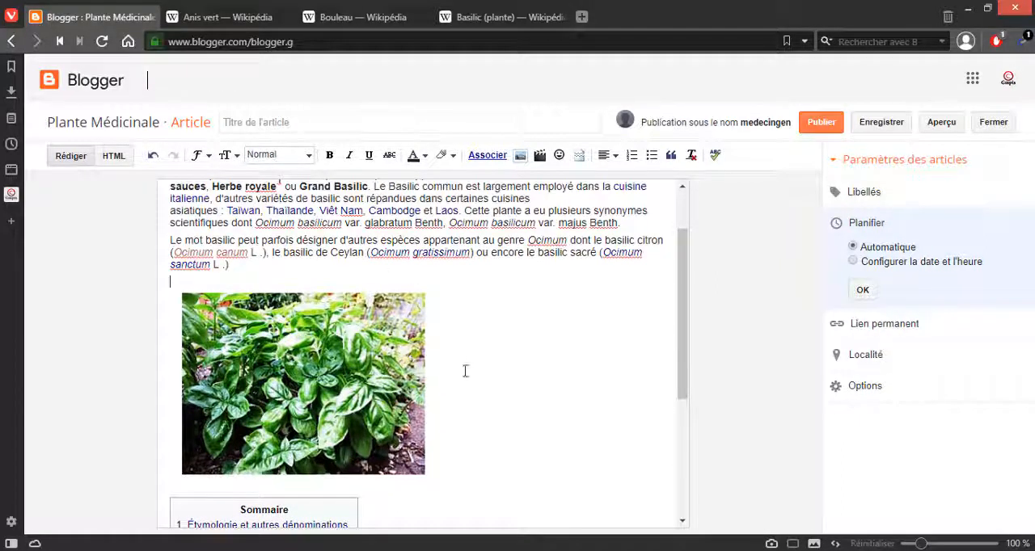
{"action": "left_click", "coordinate": [362, 353]}
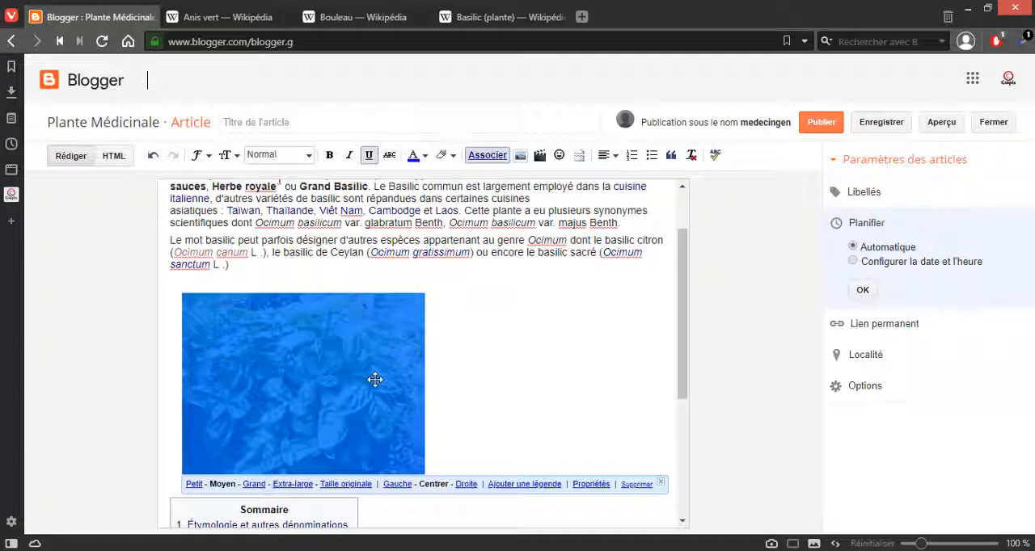
{"action": "left_click_drag", "start_coordinate": [374, 381], "coordinate": [346, 382]}
{"action": "left_click", "coordinate": [277, 284]}
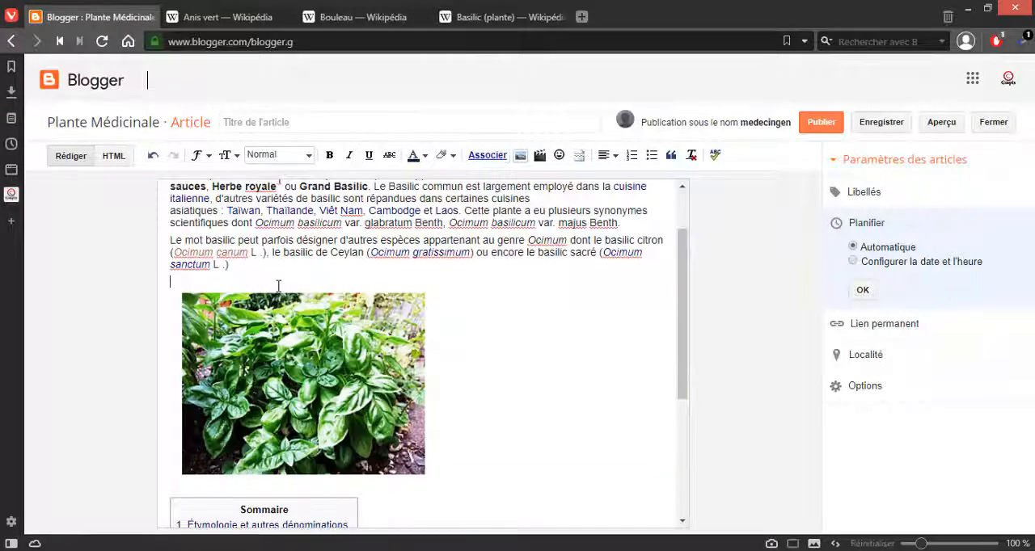
{"action": "scroll", "coordinate": [245, 245], "scroll_direction": "up", "scroll_amount": 2}
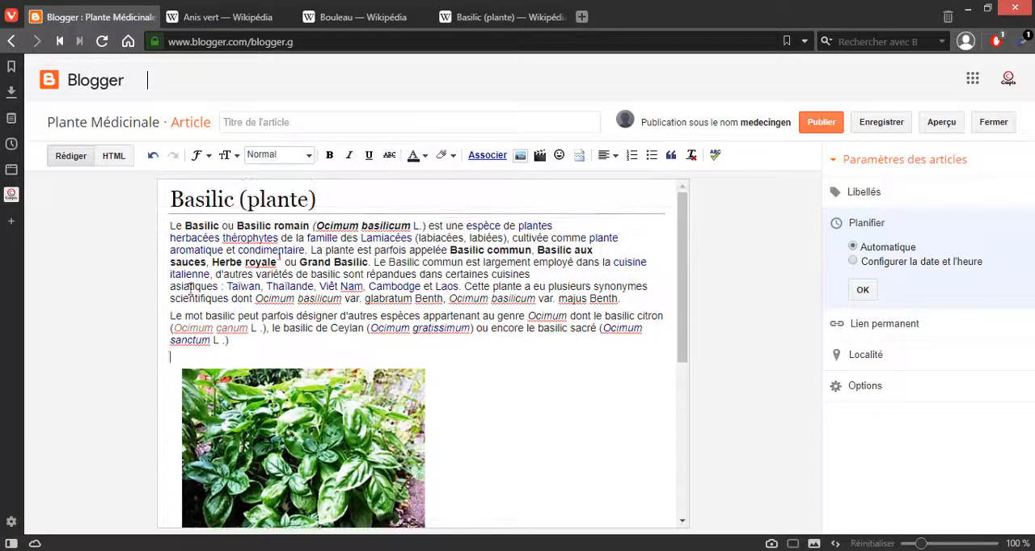
Step: Open Google in a new browser tab and search for images of "basilic"
{"action": "left_click", "coordinate": [582, 17]}
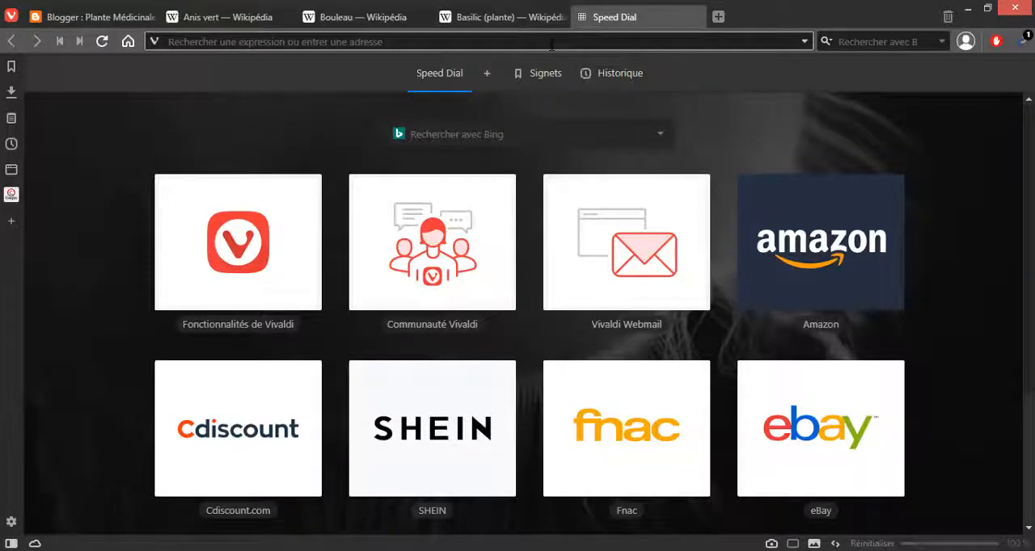
{"action": "type", "text": "goog"}
{"action": "key", "text": "Down"}
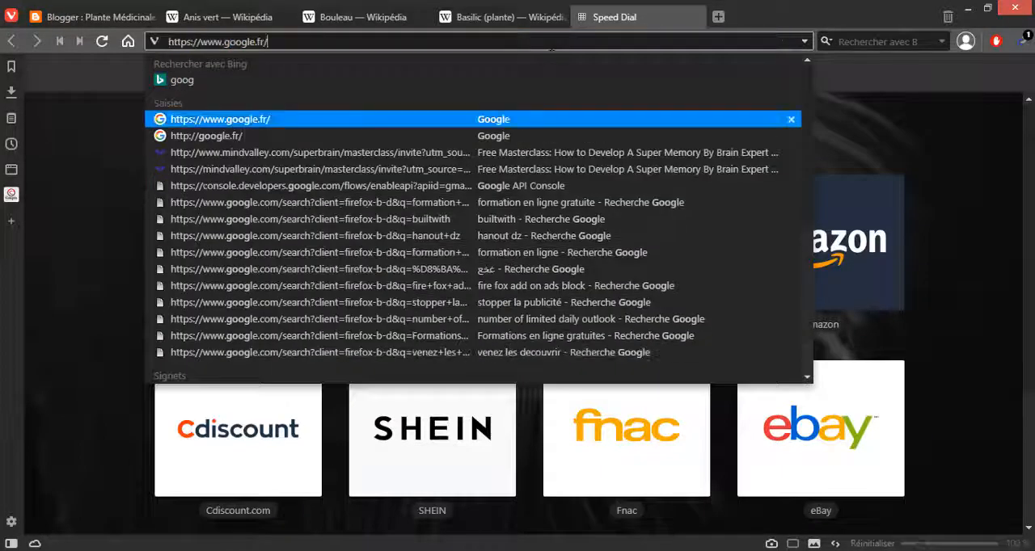
{"action": "key", "text": "Return"}
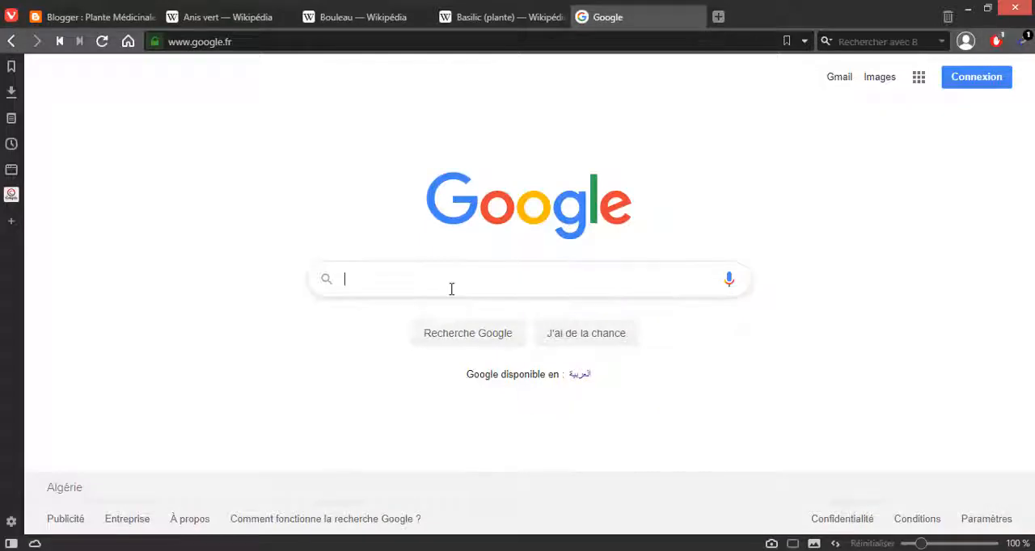
{"action": "type", "text": "basil"}
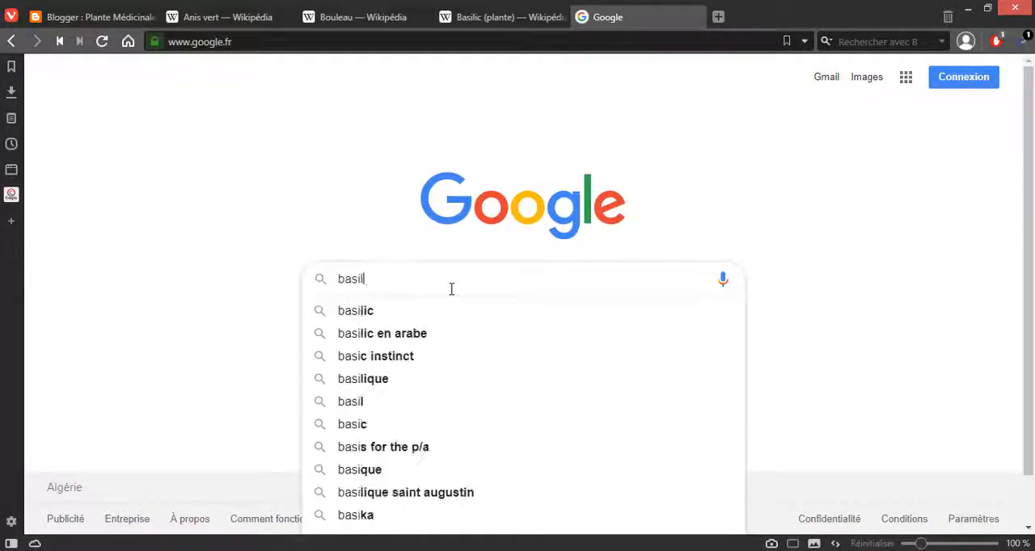
{"action": "type", "text": "iic"}
{"action": "key", "text": "Return"}
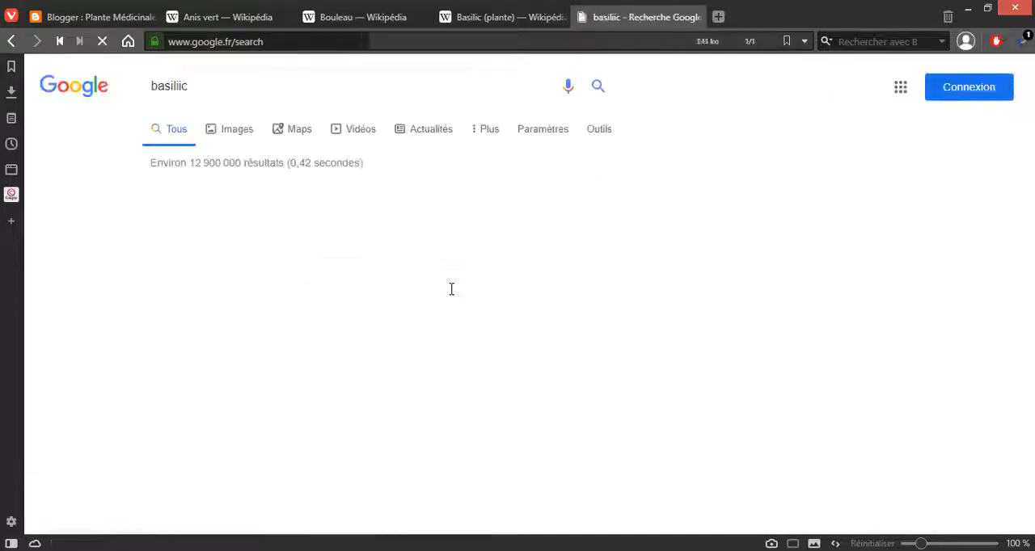
{"action": "left_click", "coordinate": [236, 137]}
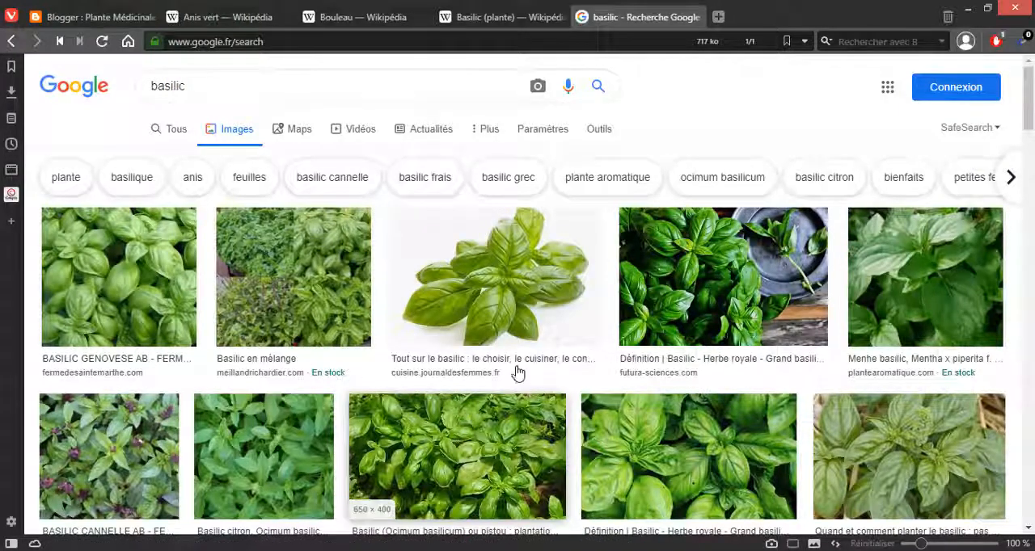
Step: Return to the Basilic draft in Blogger, look over its Sommaire entries and publish the article
{"action": "left_click", "coordinate": [513, 17]}
{"action": "key", "text": "alt"}
{"action": "left_click", "coordinate": [110, 10]}
{"action": "left_click", "coordinate": [111, 8]}
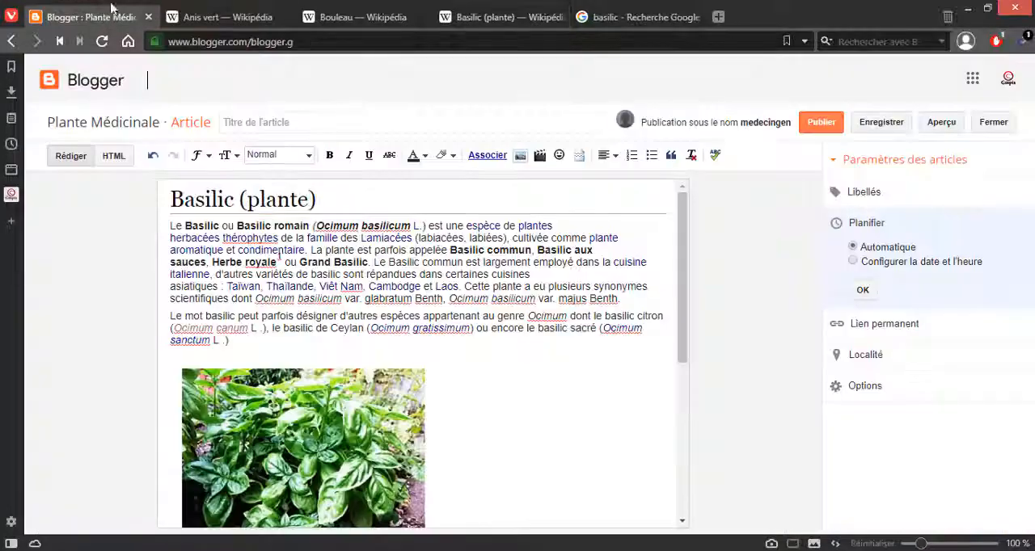
{"action": "scroll", "coordinate": [571, 505], "scroll_direction": "down", "scroll_amount": 5}
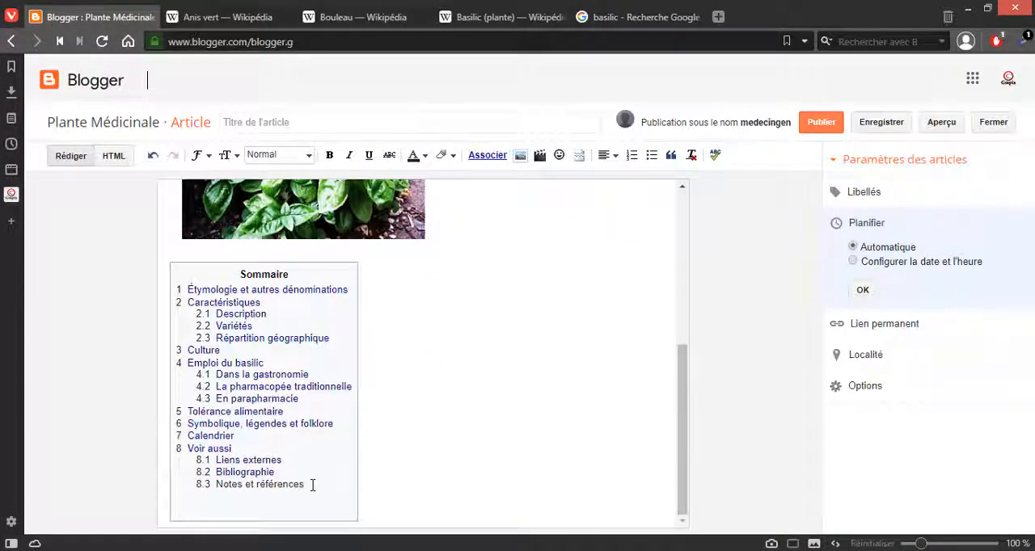
{"action": "left_click_drag", "start_coordinate": [311, 486], "coordinate": [234, 474]}
{"action": "left_click", "coordinate": [463, 459]}
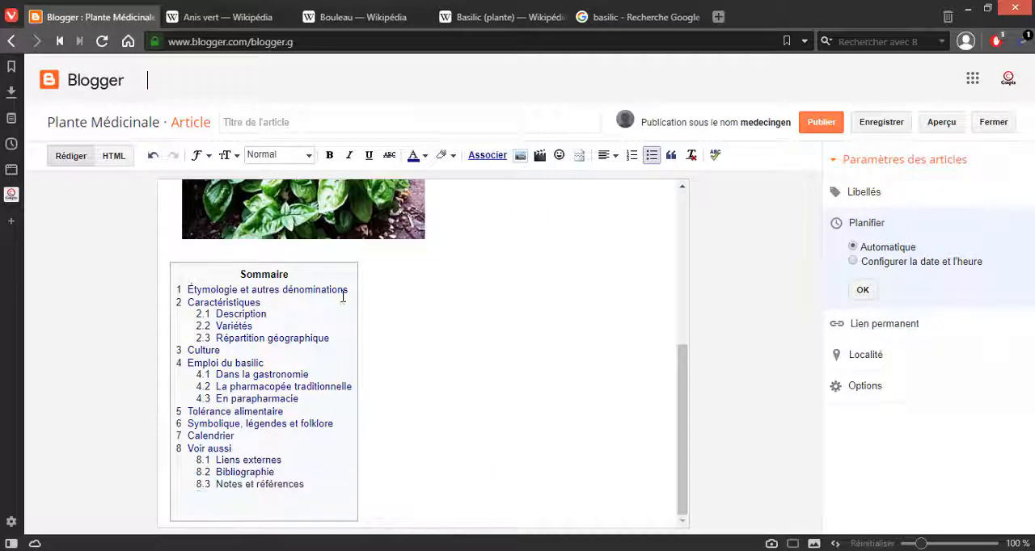
{"action": "left_click_drag", "start_coordinate": [343, 296], "coordinate": [260, 303]}
{"action": "left_click", "coordinate": [460, 306]}
{"action": "left_click", "coordinate": [540, 337]}
{"action": "scroll", "coordinate": [522, 334], "scroll_direction": "up", "scroll_amount": 3}
{"action": "left_click", "coordinate": [809, 127]}
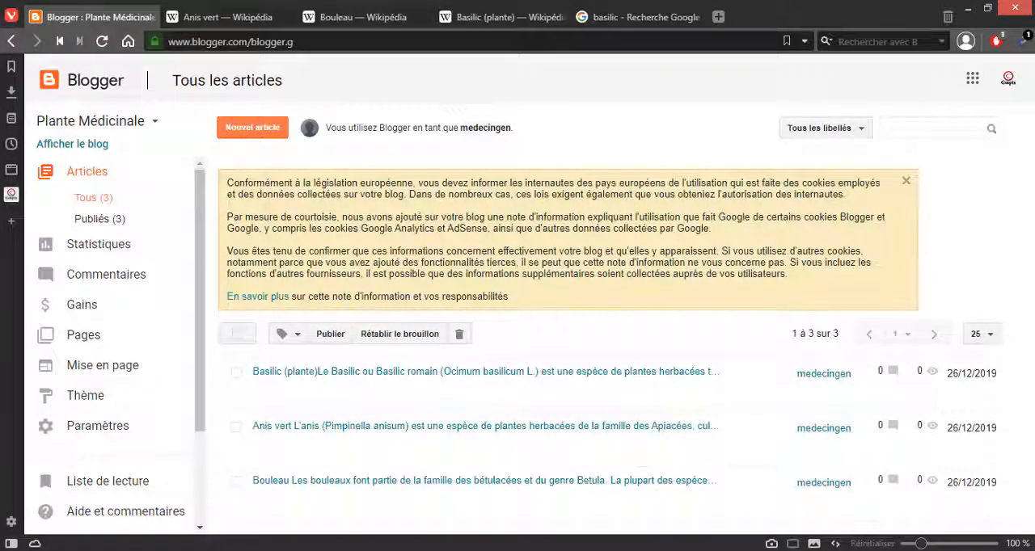
{"action": "mouse_move", "coordinate": [436, 550]}
{"action": "left_click", "coordinate": [435, 502]}
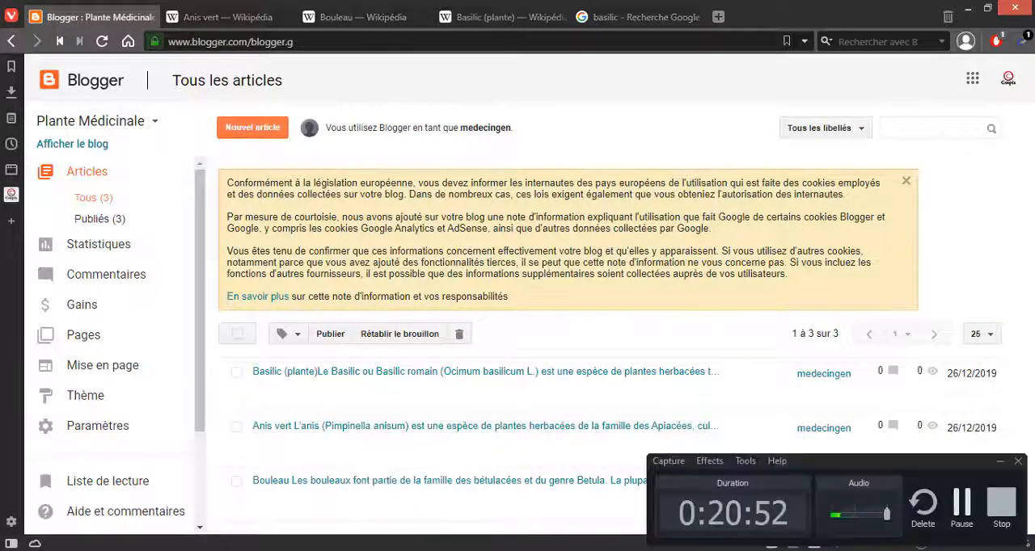
{"action": "left_click", "coordinate": [961, 503]}
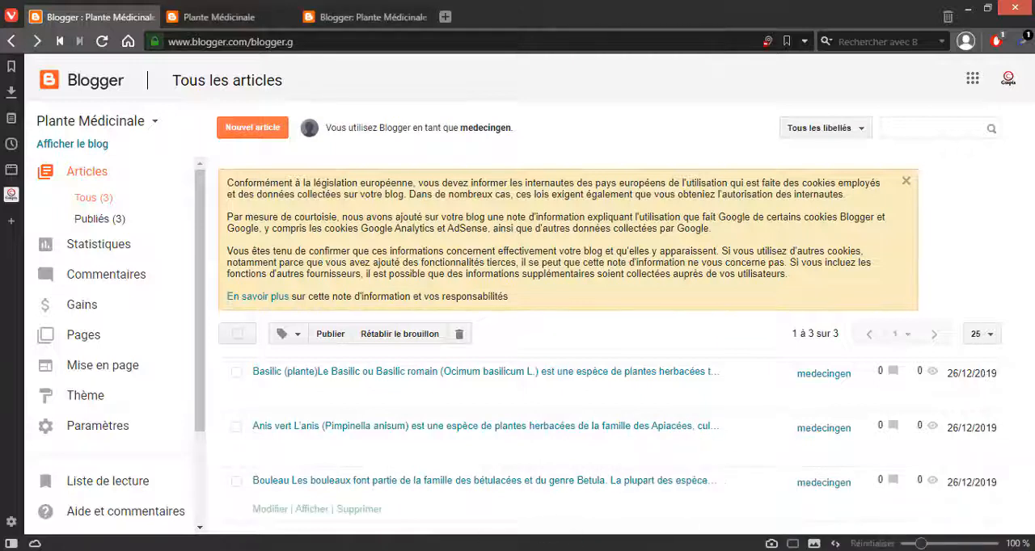
{"action": "mouse_move", "coordinate": [436, 550]}
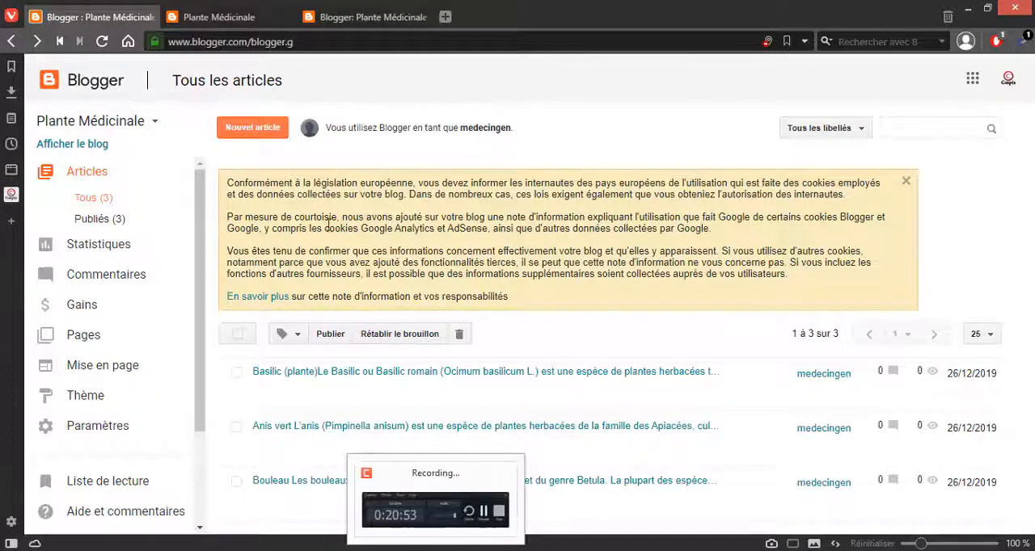
Step: Reload the public Plante Médicinale blog and look through the Basilic, Anis vert and Bouleau posts
{"action": "left_click", "coordinate": [251, 23]}
{"action": "left_click", "coordinate": [251, 29]}
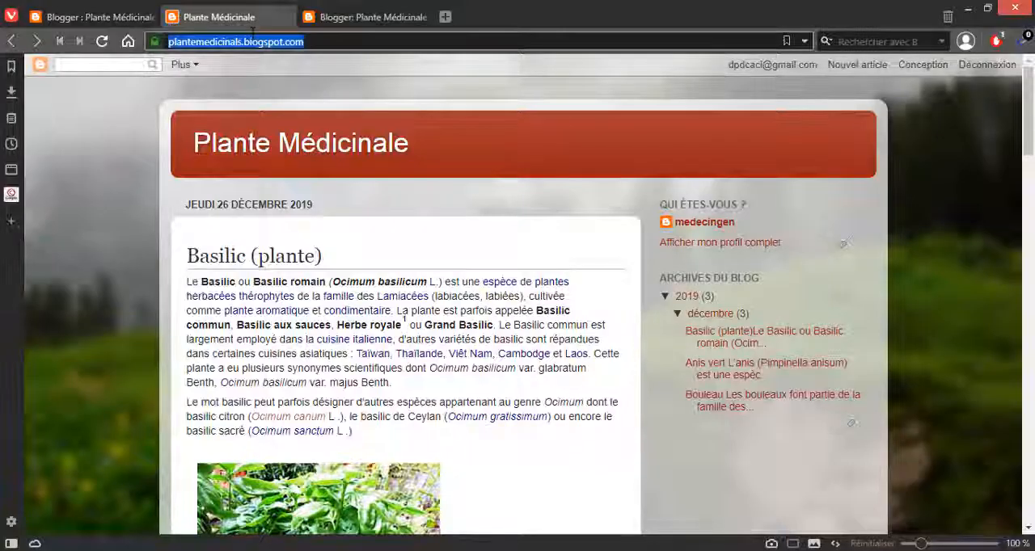
{"action": "key", "text": "Return"}
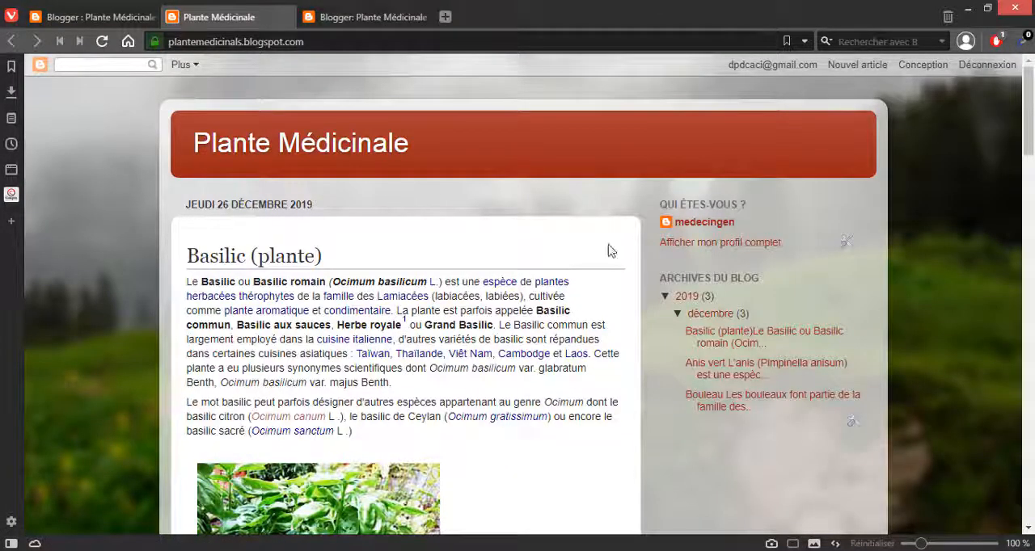
{"action": "scroll", "coordinate": [587, 234], "scroll_direction": "down", "scroll_amount": 4}
{"action": "scroll", "coordinate": [577, 233], "scroll_direction": "up", "scroll_amount": 4}
{"action": "scroll", "coordinate": [577, 232], "scroll_direction": "down", "scroll_amount": 8}
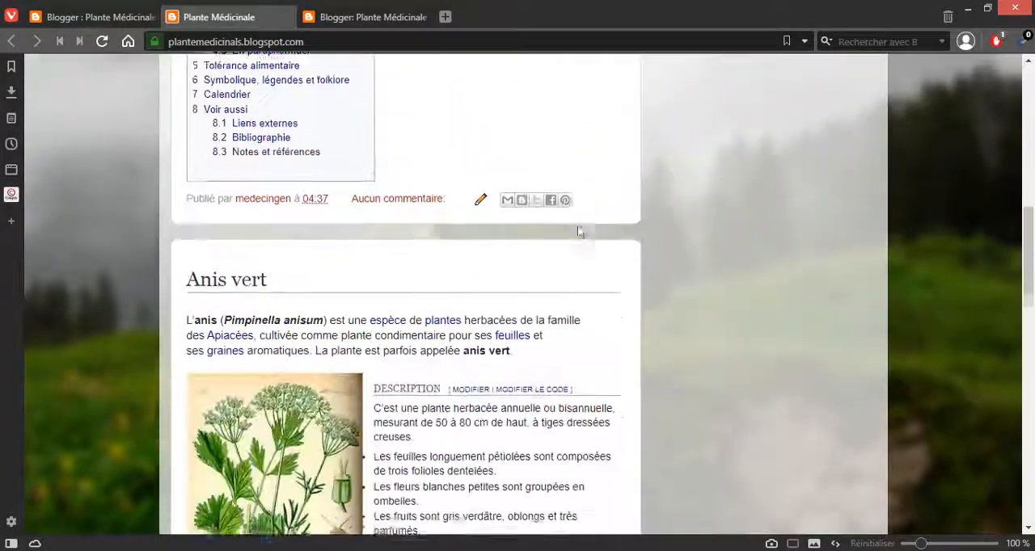
{"action": "scroll", "coordinate": [579, 222], "scroll_direction": "down", "scroll_amount": 10}
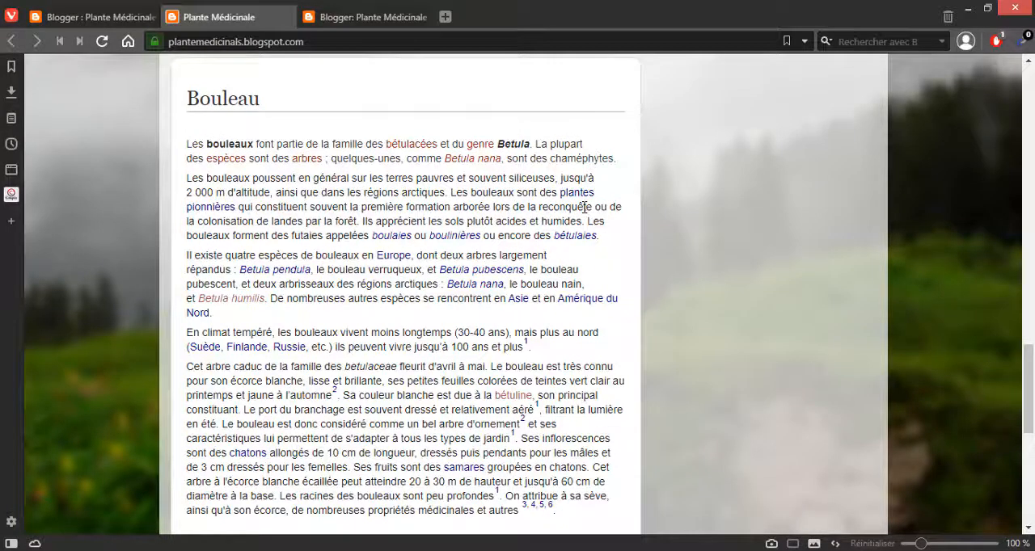
{"action": "scroll", "coordinate": [583, 207], "scroll_direction": "up", "scroll_amount": 15}
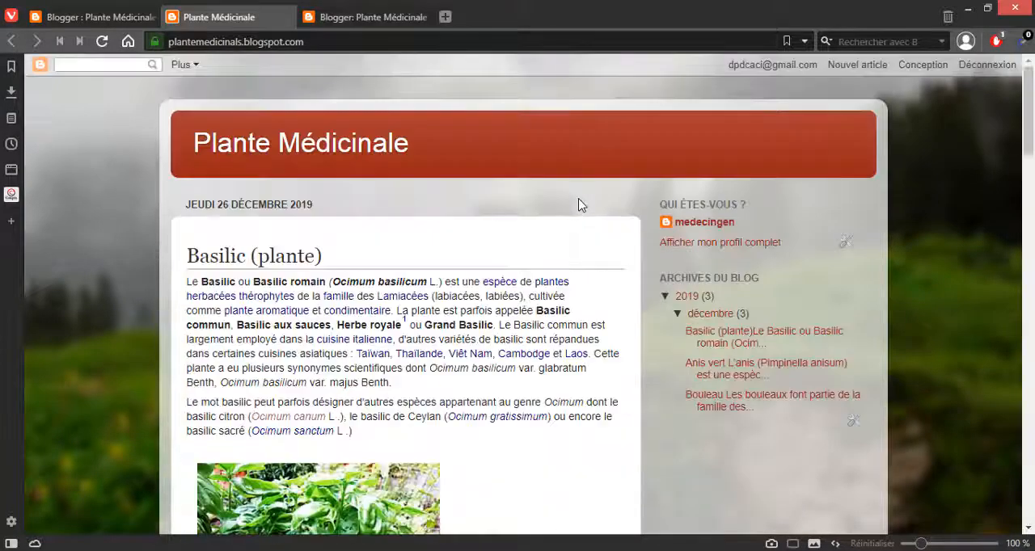
Step: Collapse and re-expand the 2019 and décembre entries in the blog archive to check its article list
{"action": "left_click", "coordinate": [664, 299]}
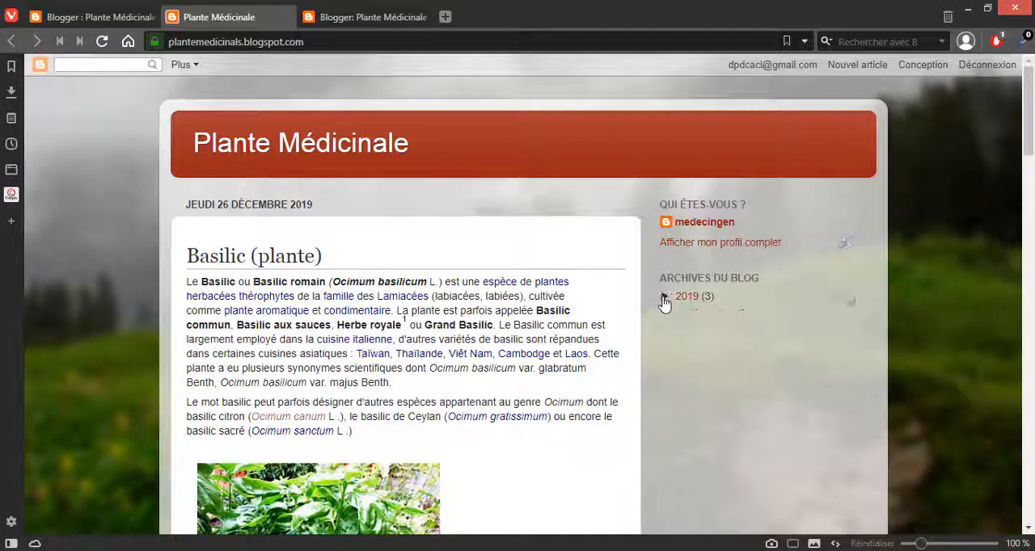
{"action": "left_click", "coordinate": [663, 298]}
{"action": "left_click", "coordinate": [677, 314]}
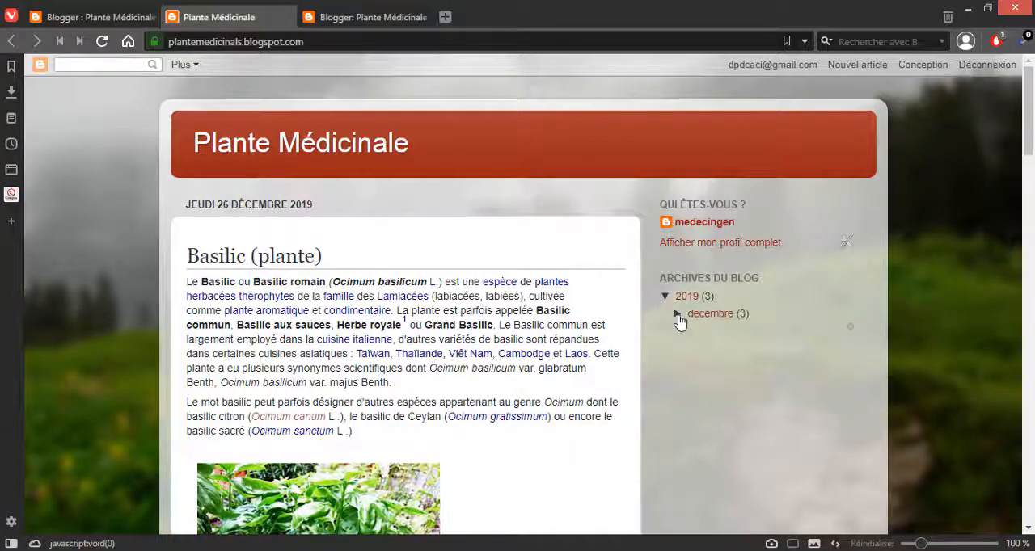
{"action": "left_click", "coordinate": [678, 314]}
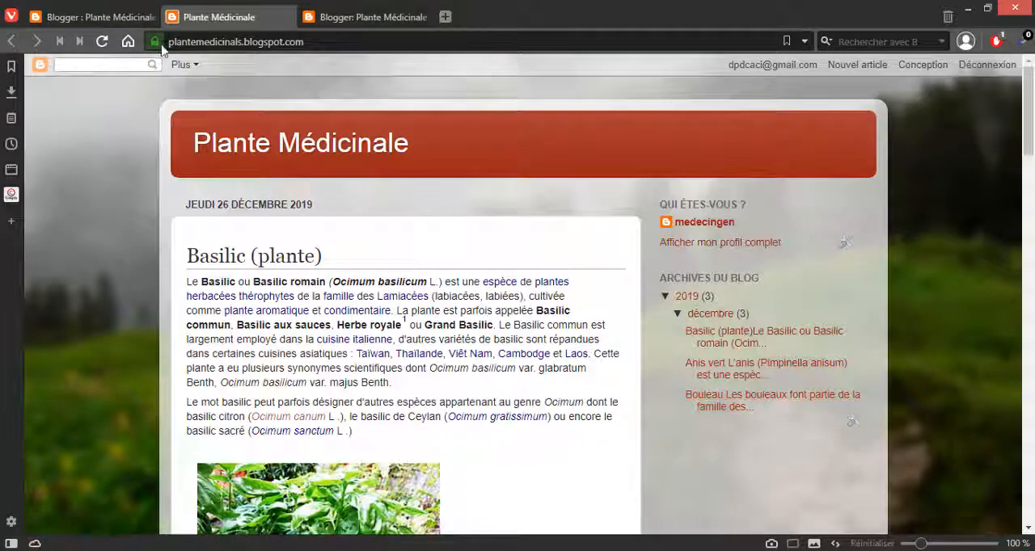
Step: Check where the Basilic post ends and the Anis vert post begins, and return to Blogger's article list
{"action": "left_click", "coordinate": [121, 19]}
{"action": "left_click", "coordinate": [194, 20]}
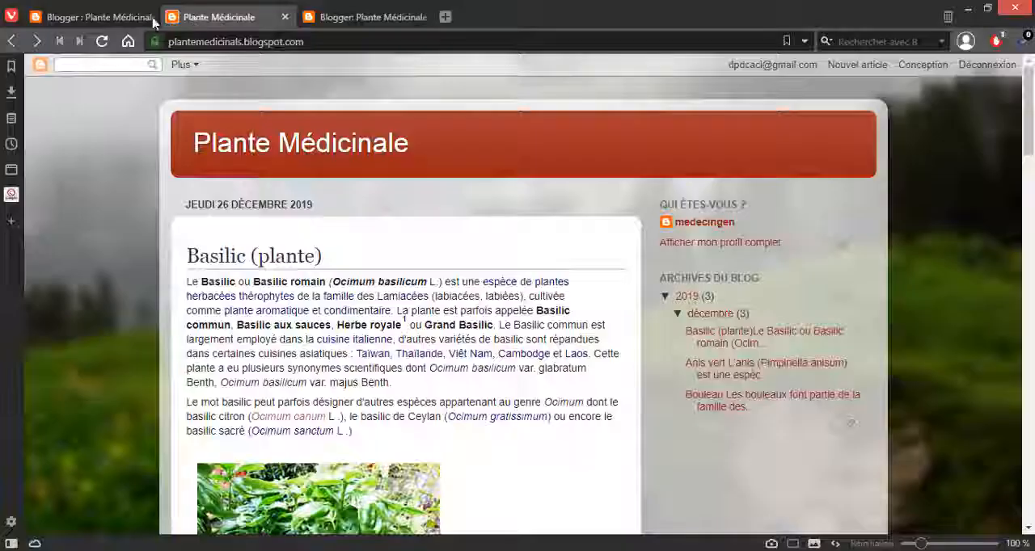
{"action": "scroll", "coordinate": [267, 162], "scroll_direction": "down", "scroll_amount": 10}
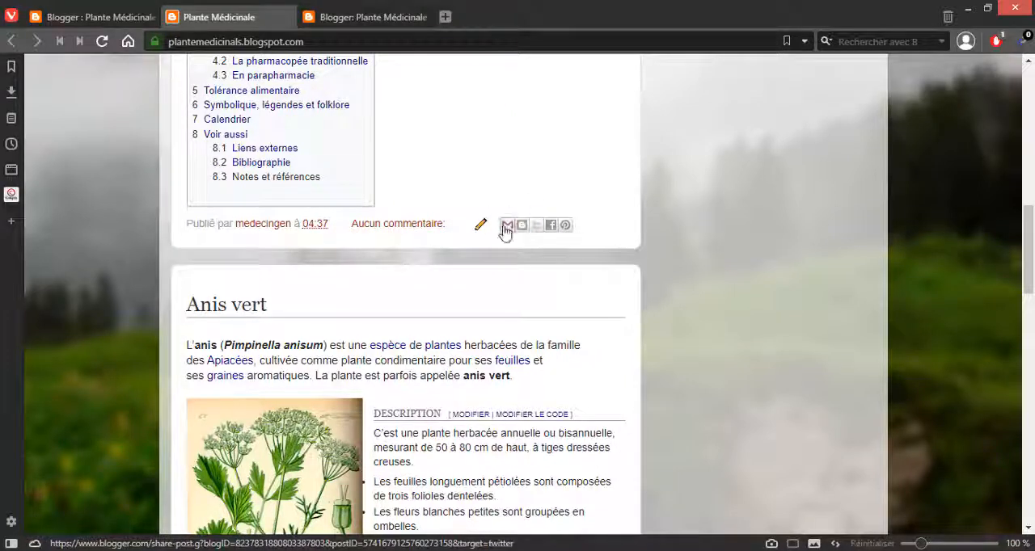
{"action": "left_click", "coordinate": [121, 17]}
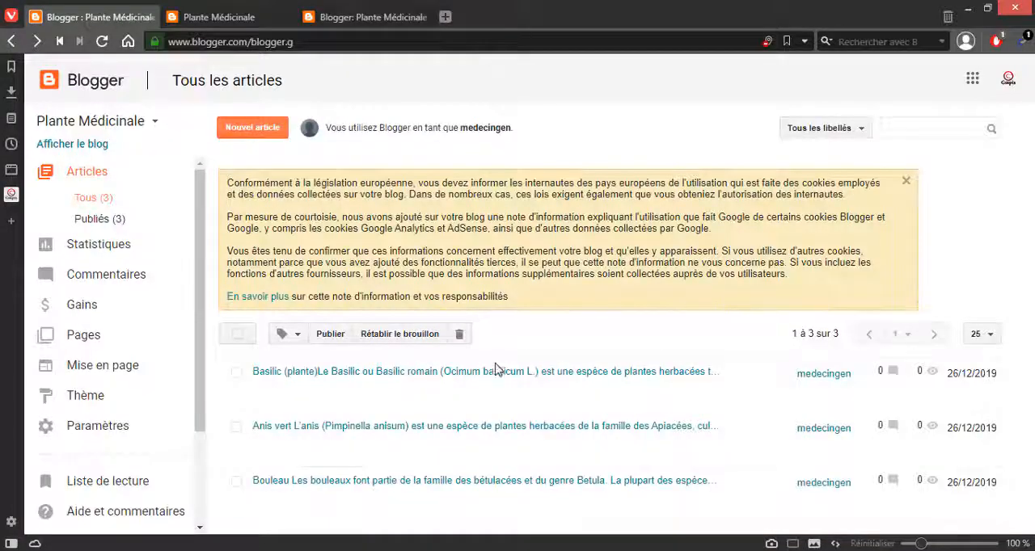
Step: Edit the Basilic article's options to set reader comments to "Ne pas autoriser, afficher les existants" and update the article
{"action": "mouse_move", "coordinate": [345, 402]}
{"action": "left_click", "coordinate": [269, 402]}
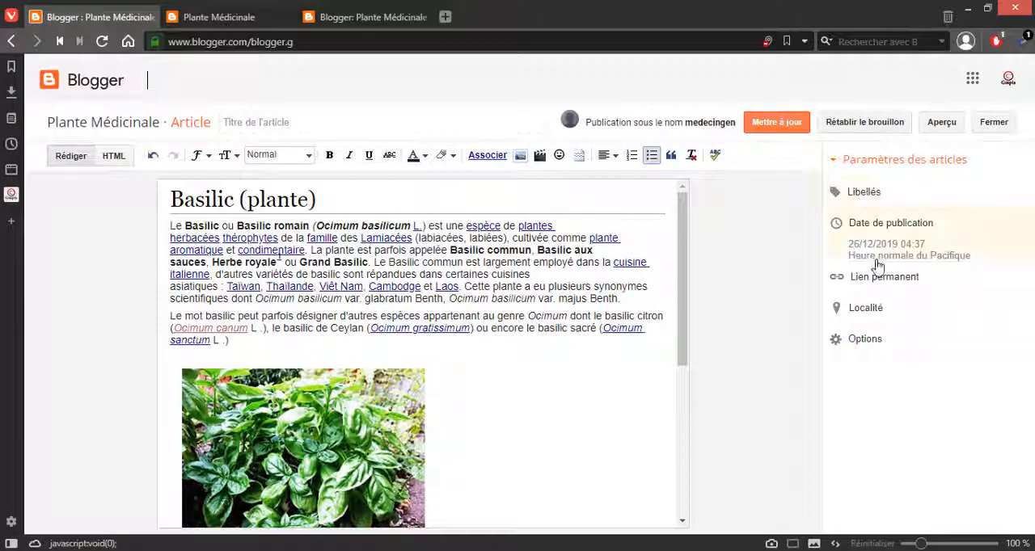
{"action": "left_click", "coordinate": [874, 339]}
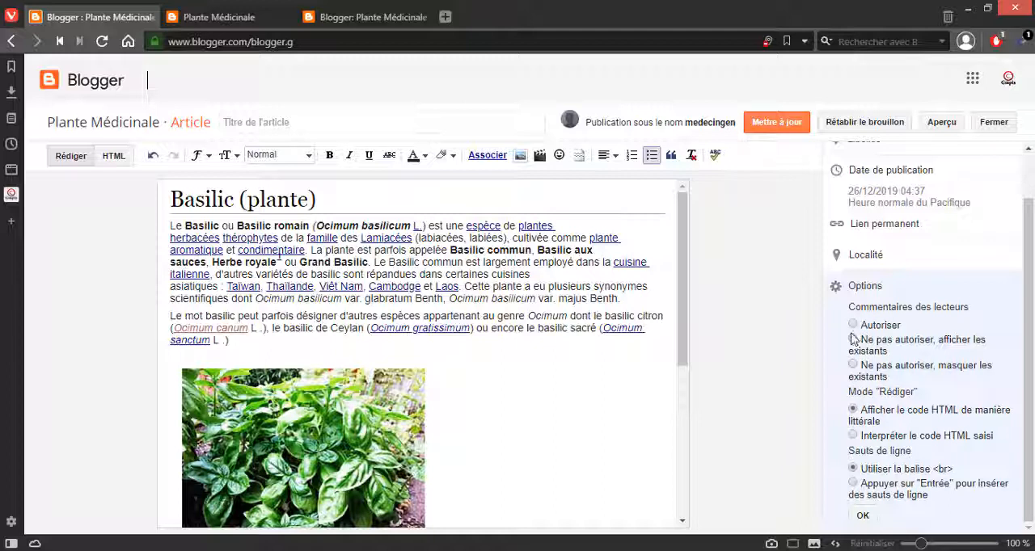
{"action": "left_click", "coordinate": [863, 517]}
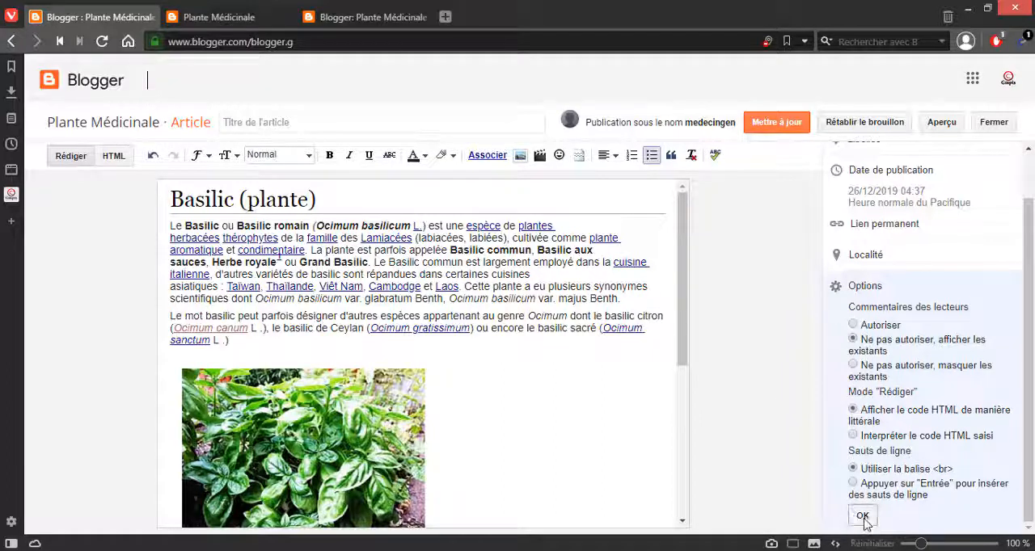
{"action": "left_click", "coordinate": [777, 122]}
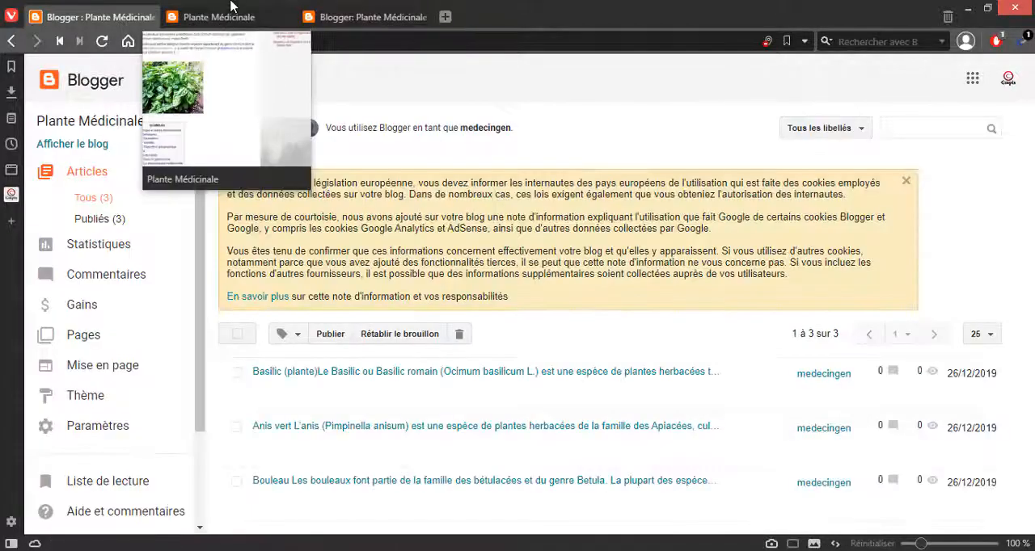
Step: Reload the public Plante Médicinale blog and follow the Basilic post's comment link to check its comment section
{"action": "left_click", "coordinate": [243, 16]}
{"action": "scroll", "coordinate": [267, 185], "scroll_direction": "up", "scroll_amount": 8}
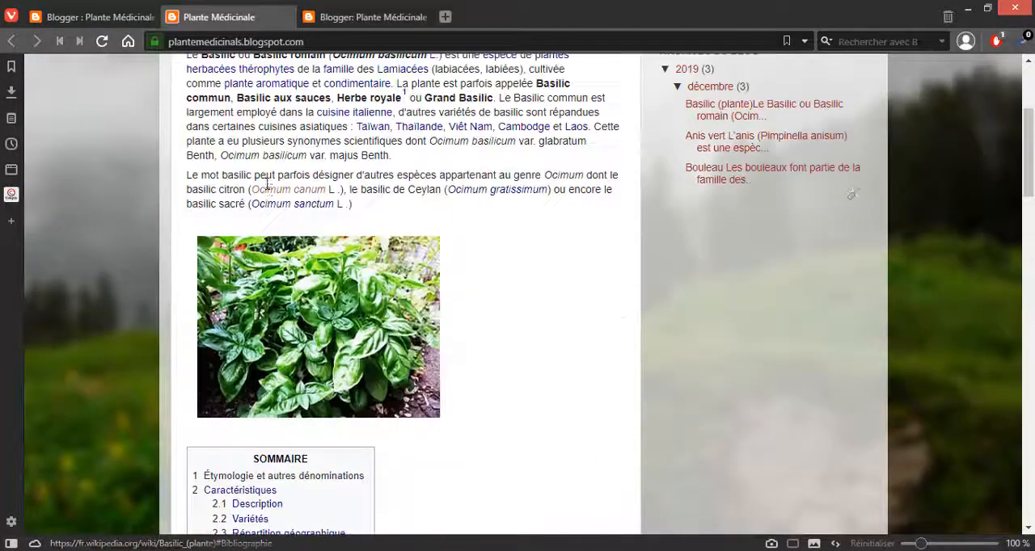
{"action": "scroll", "coordinate": [268, 186], "scroll_direction": "up", "scroll_amount": 3}
{"action": "left_click", "coordinate": [295, 42]}
{"action": "key", "text": "Return"}
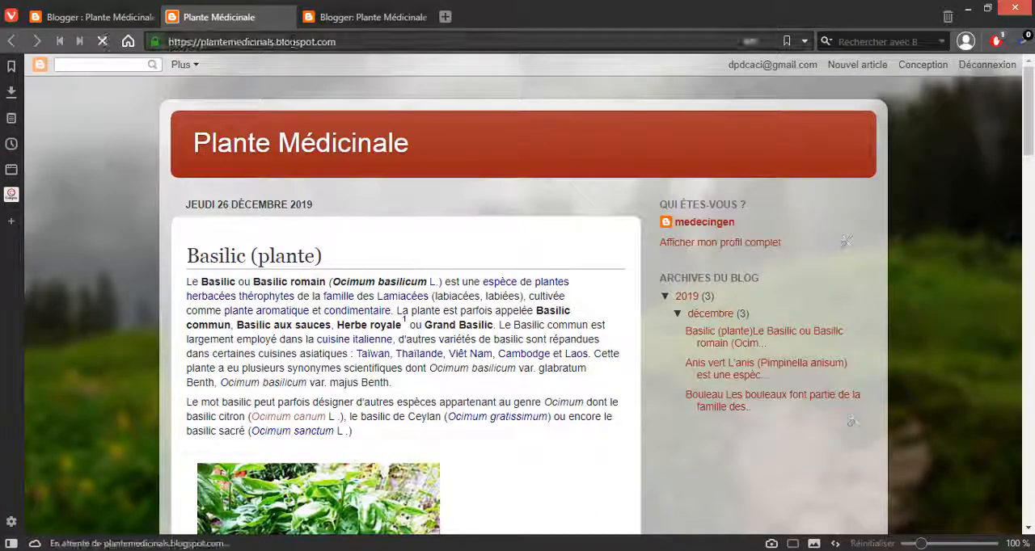
{"action": "scroll", "coordinate": [482, 186], "scroll_direction": "down", "scroll_amount": 6}
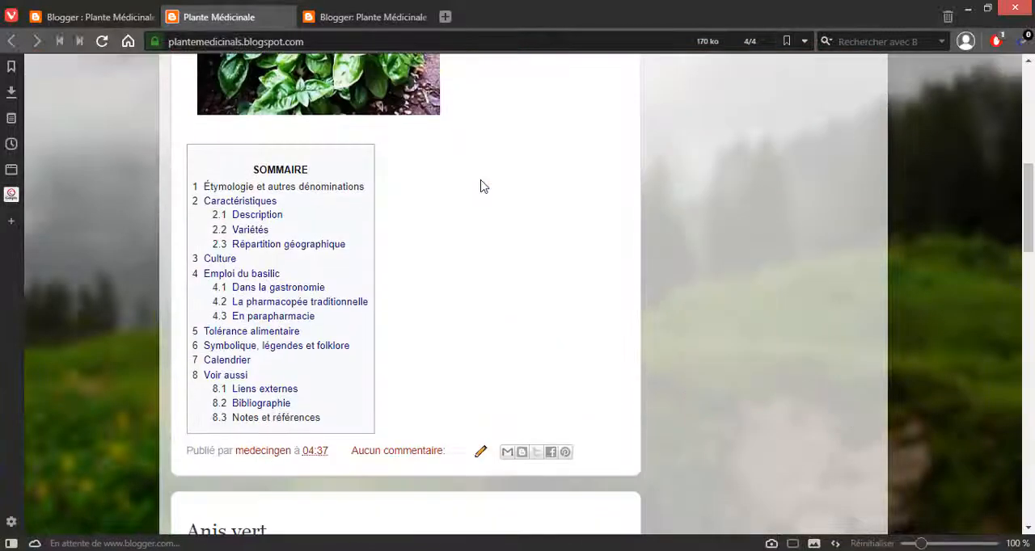
{"action": "scroll", "coordinate": [481, 187], "scroll_direction": "down", "scroll_amount": 1}
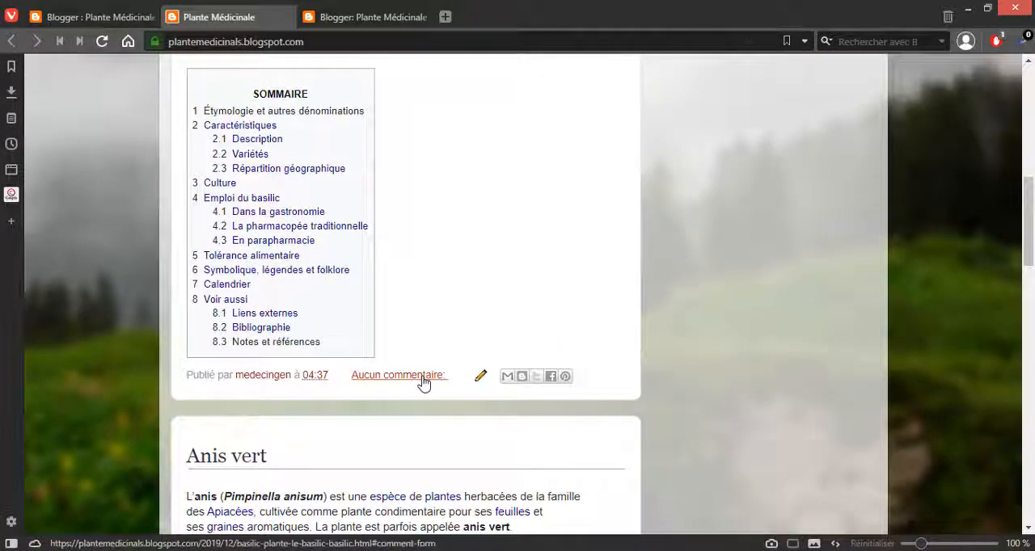
{"action": "left_click", "coordinate": [424, 383]}
{"action": "scroll", "coordinate": [433, 320], "scroll_direction": "down", "scroll_amount": 9}
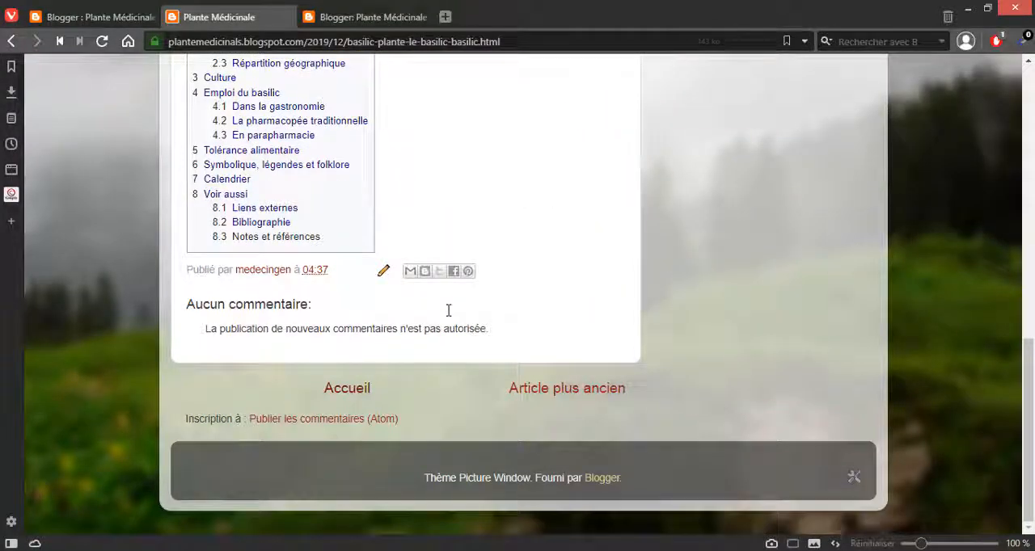
{"action": "scroll", "coordinate": [336, 328], "scroll_direction": "up", "scroll_amount": 10}
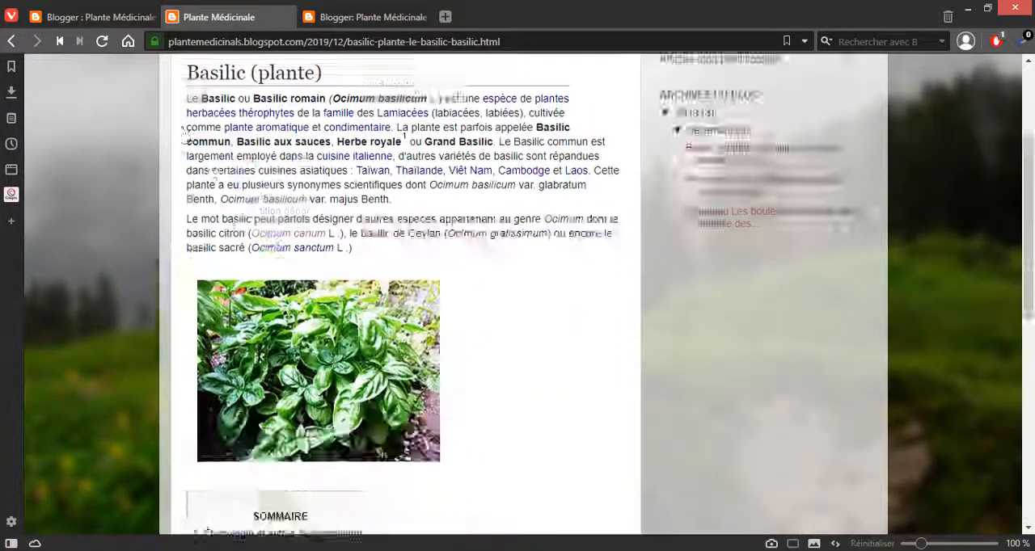
Step: Open the public Anis vert post in a new tab from Blogger's article list and publish the comment "dsdsdcsc"
{"action": "left_click", "coordinate": [109, 16]}
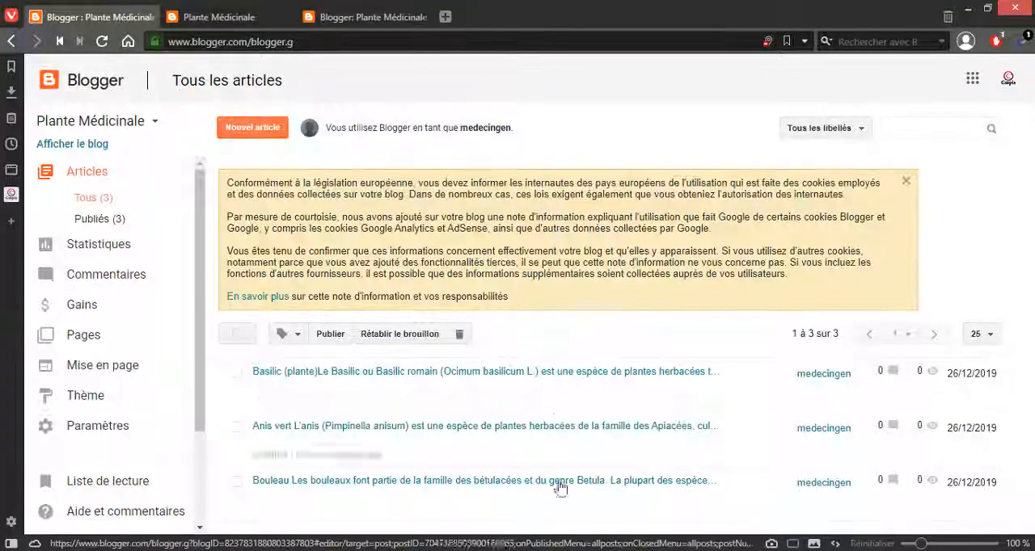
{"action": "mouse_move", "coordinate": [388, 453]}
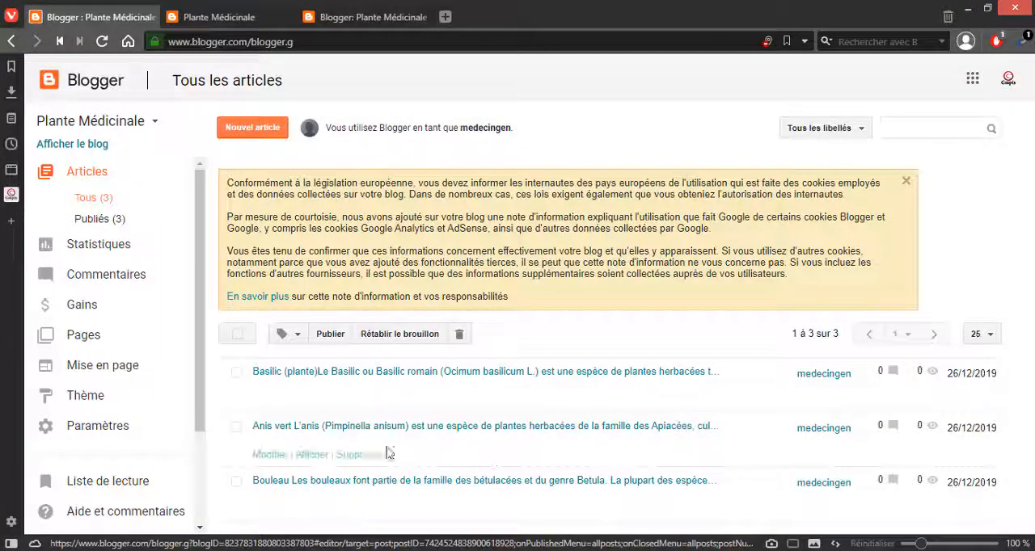
{"action": "right_click", "coordinate": [311, 455]}
{"action": "left_click", "coordinate": [383, 200]}
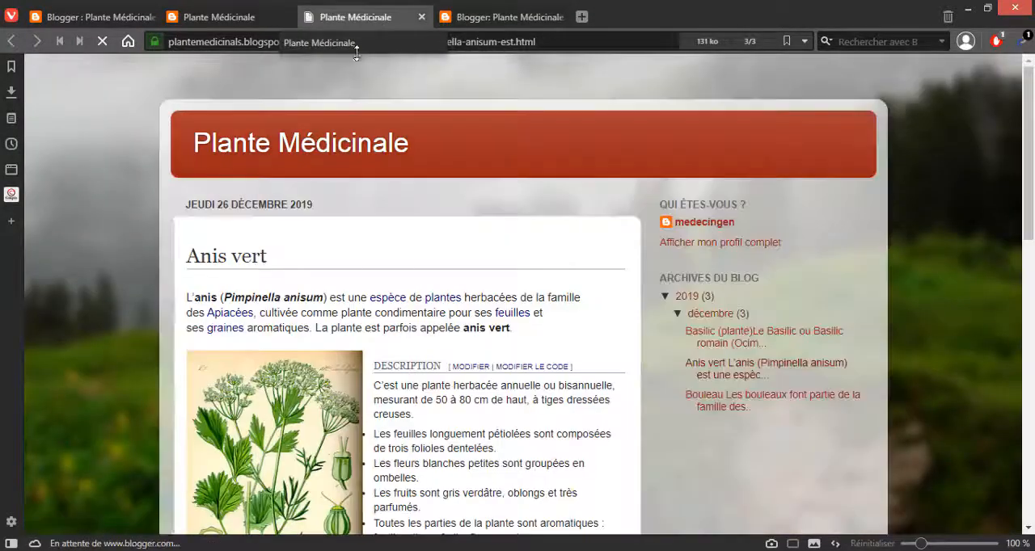
{"action": "scroll", "coordinate": [480, 307], "scroll_direction": "down", "scroll_amount": 15}
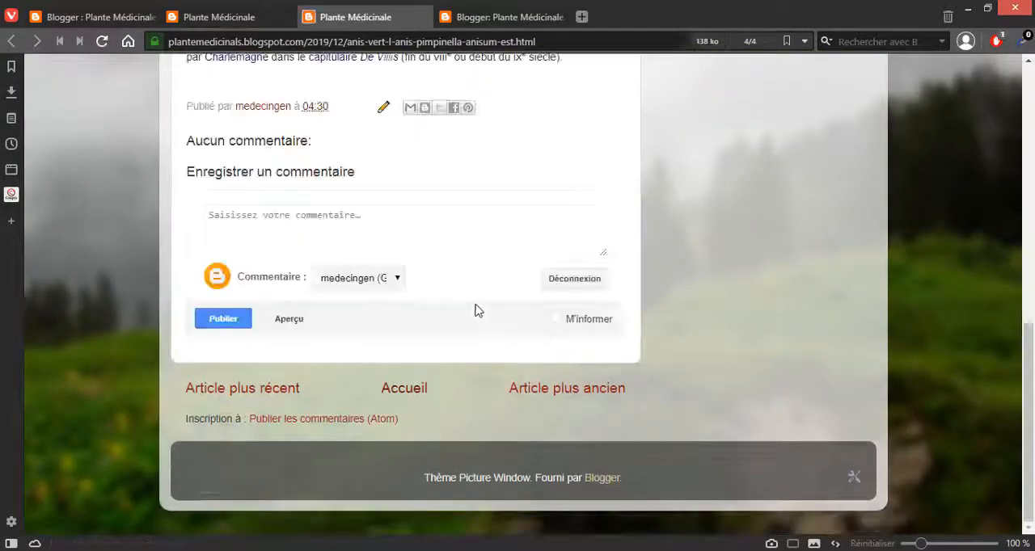
{"action": "left_click", "coordinate": [280, 234]}
{"action": "type", "text": "dsdsdcsc"}
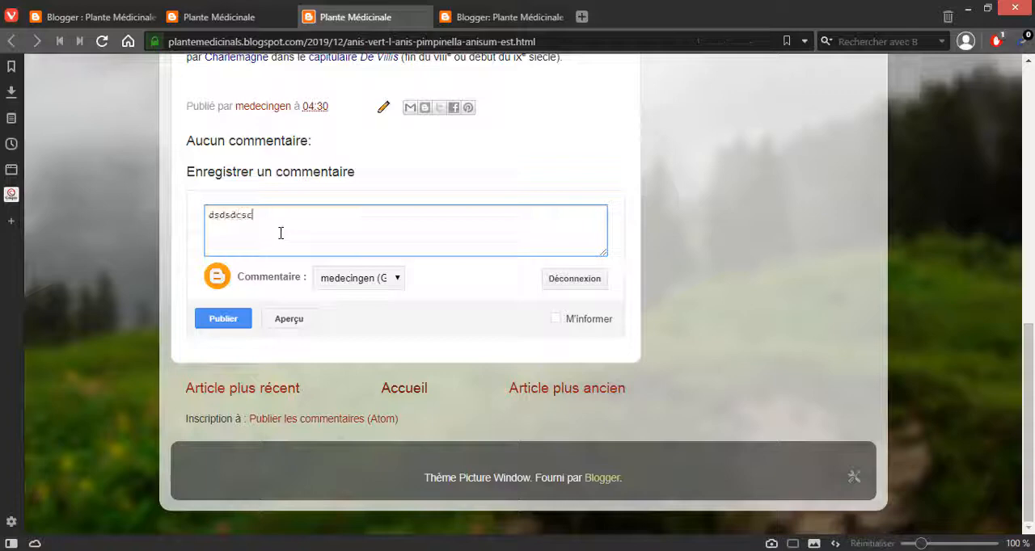
{"action": "left_click", "coordinate": [242, 323]}
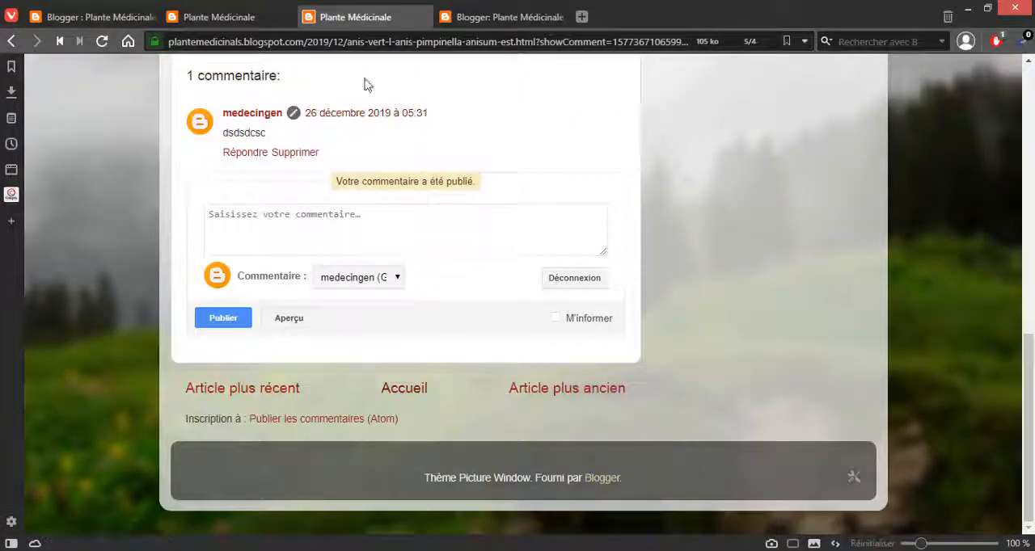
Step: Edit the Anis vert article's options to set reader comments to "Ne pas autoriser, afficher les existants" and update the article
{"action": "left_click", "coordinate": [121, 17]}
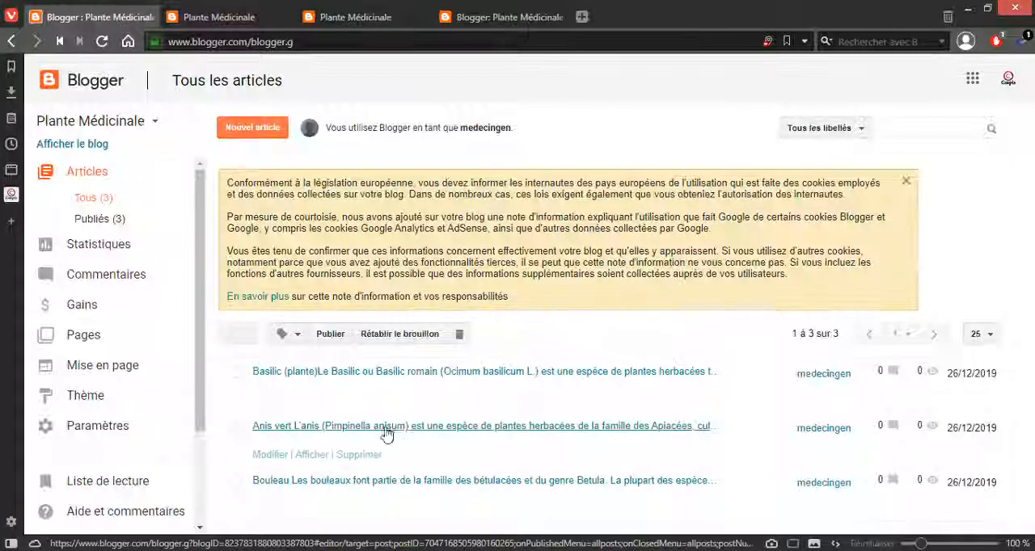
{"action": "left_click", "coordinate": [277, 462]}
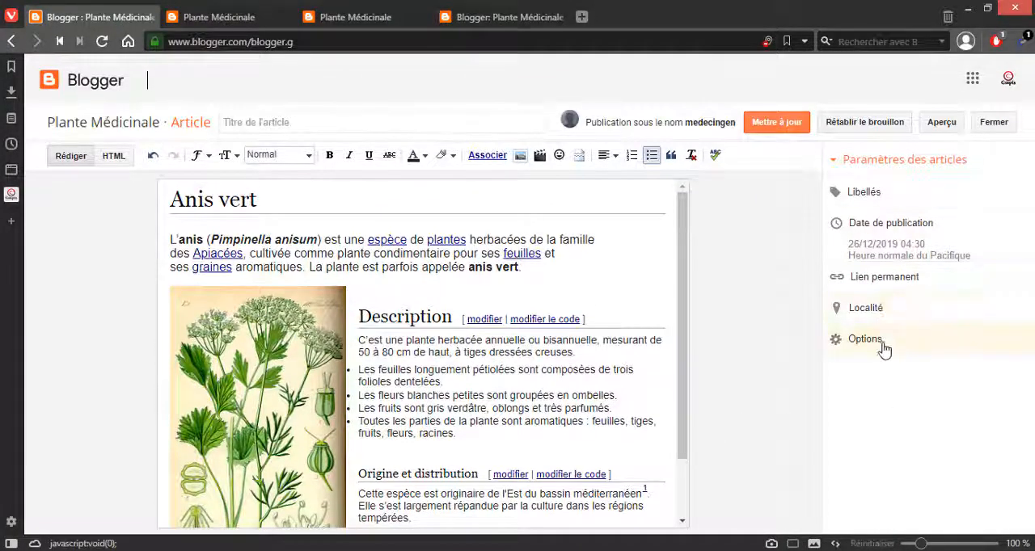
{"action": "left_click", "coordinate": [883, 348]}
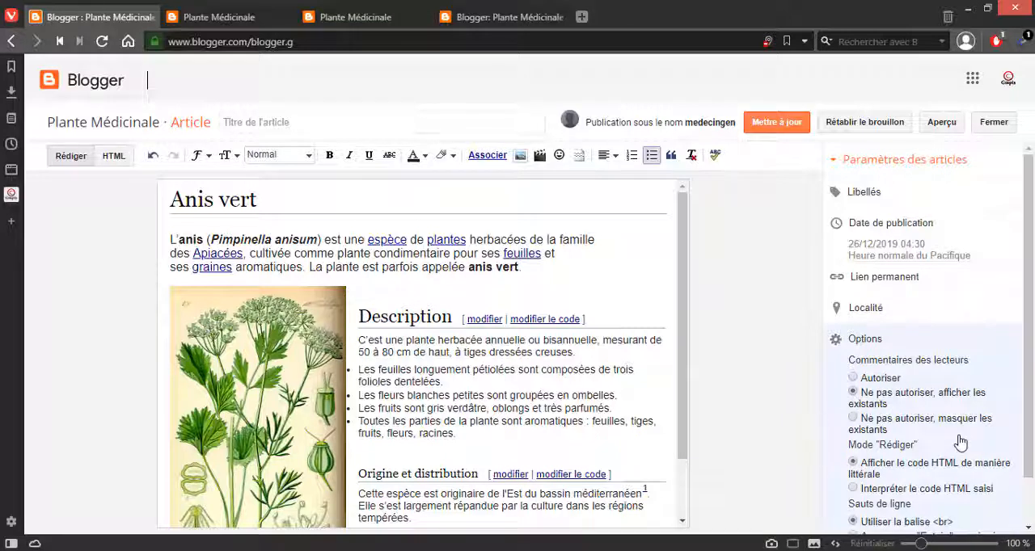
{"action": "scroll", "coordinate": [959, 442], "scroll_direction": "down", "scroll_amount": 1}
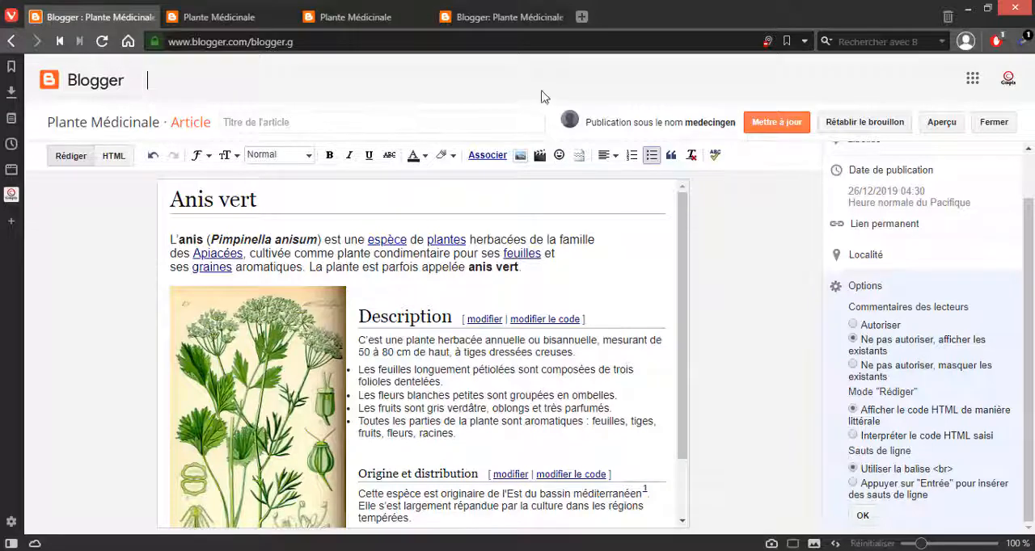
{"action": "left_click", "coordinate": [763, 126]}
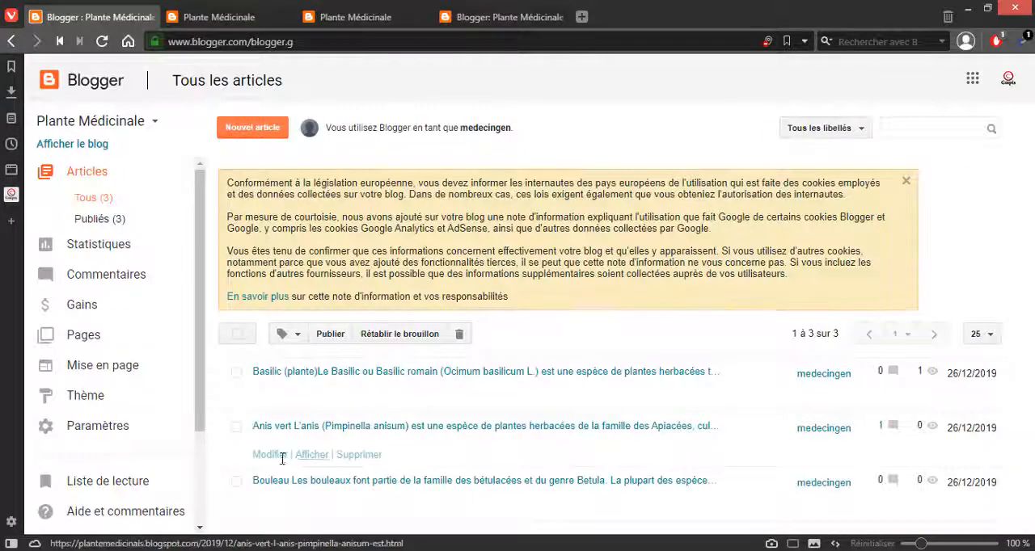
Step: Open the public Anis vert post in another new tab, check its comment section and return to Blogger's article list
{"action": "right_click", "coordinate": [303, 460]}
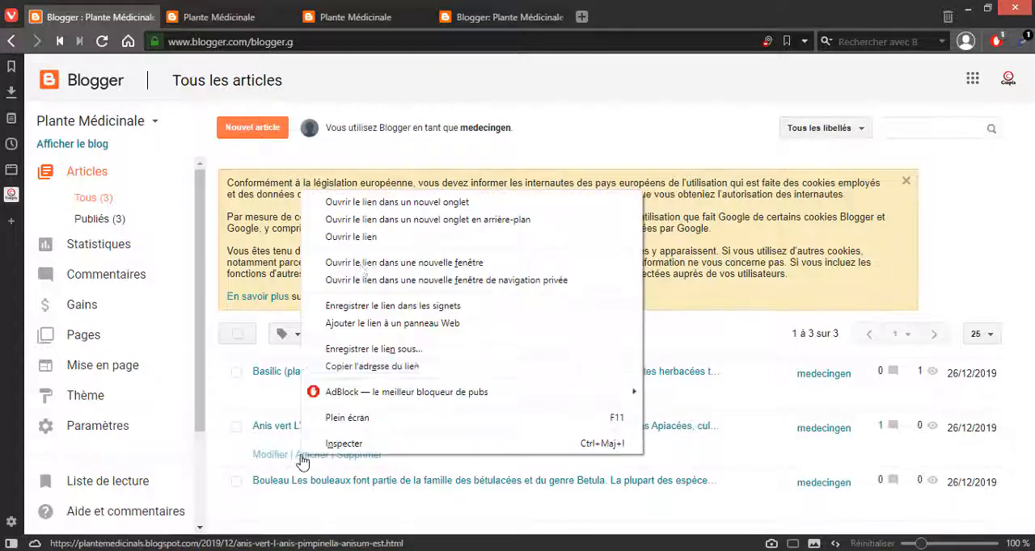
{"action": "left_click", "coordinate": [356, 202]}
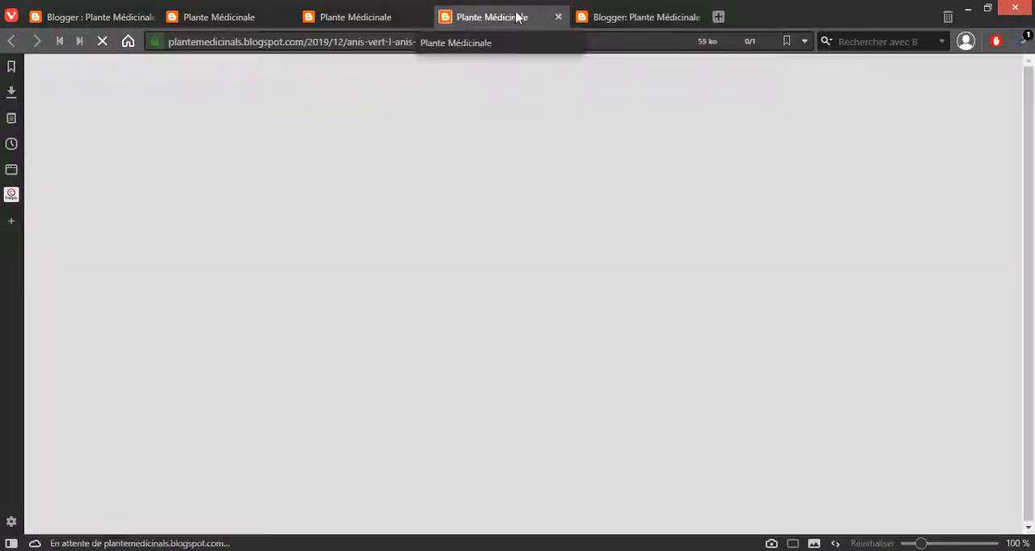
{"action": "scroll", "coordinate": [471, 277], "scroll_direction": "down", "scroll_amount": 10}
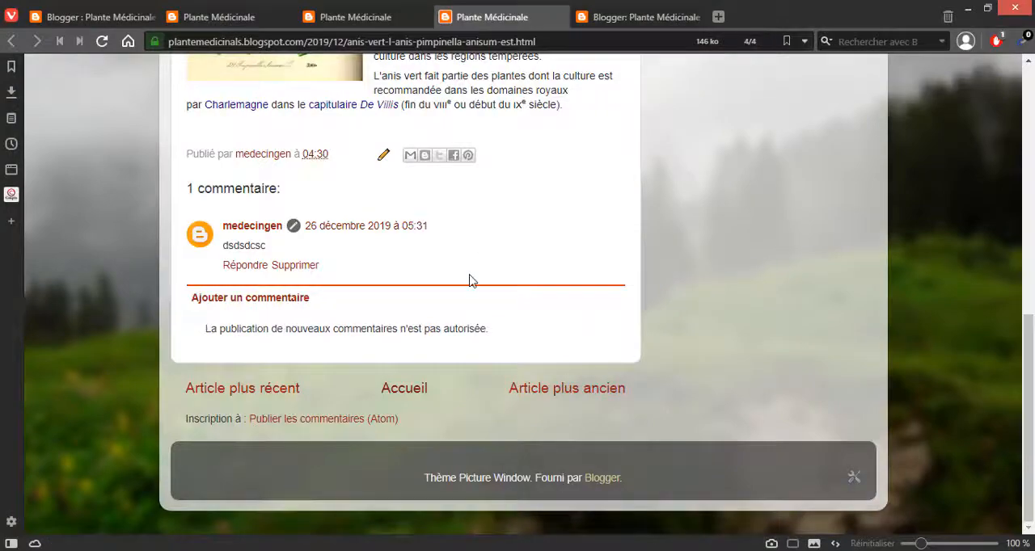
{"action": "scroll", "coordinate": [470, 277], "scroll_direction": "up", "scroll_amount": 1}
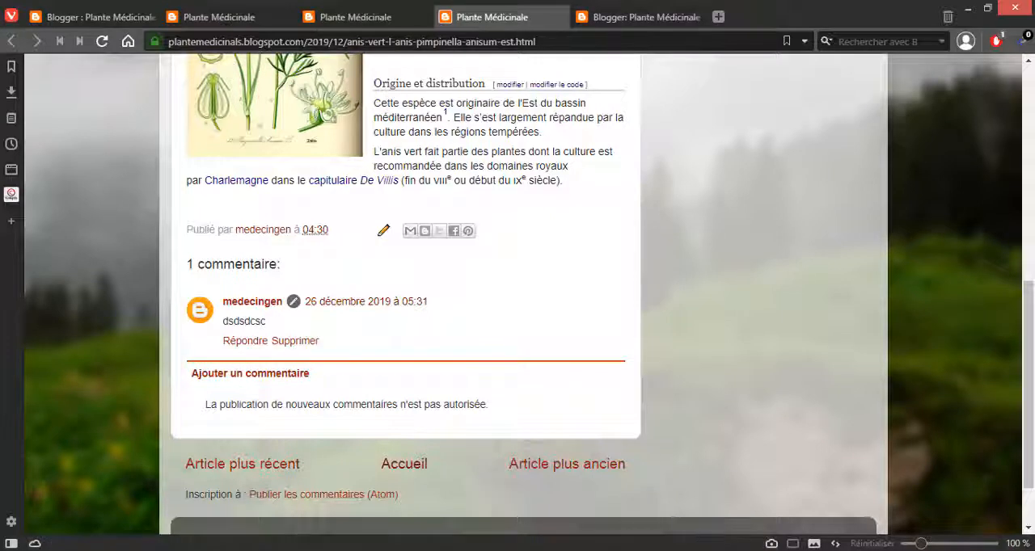
{"action": "left_click", "coordinate": [352, 42]}
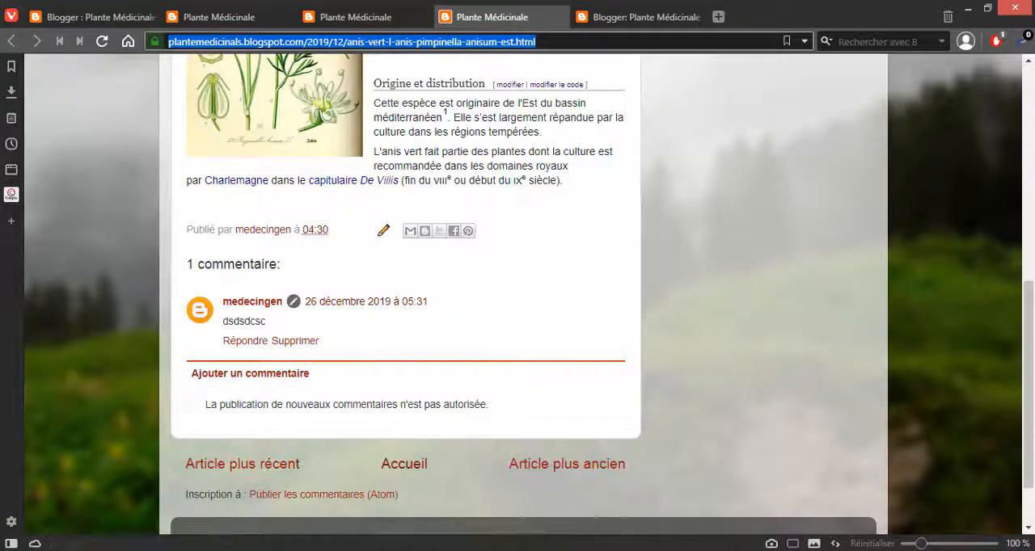
{"action": "left_click", "coordinate": [897, 549]}
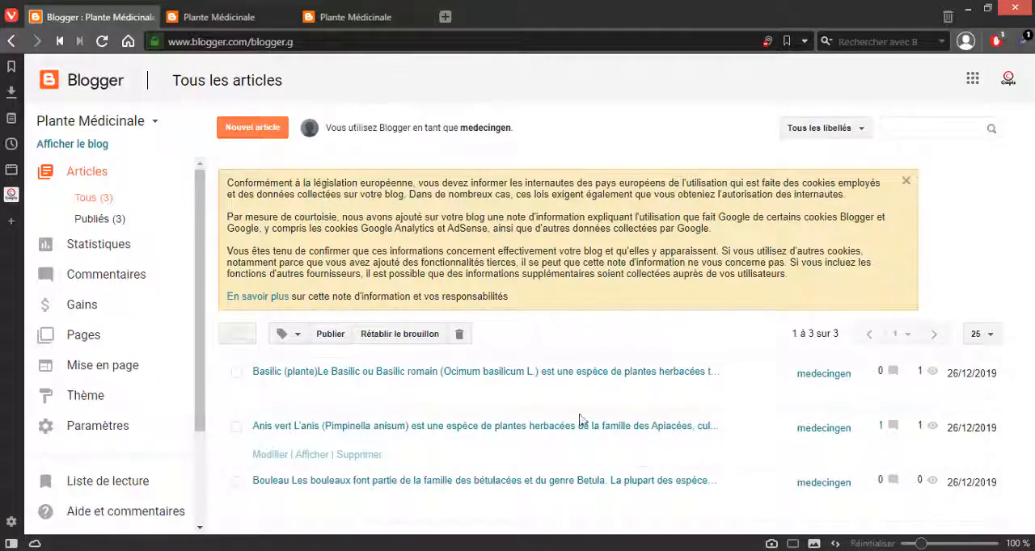
Step: Switch back to the public Anis vert post, reload it and check the comment area below the article
{"action": "left_click", "coordinate": [365, 18]}
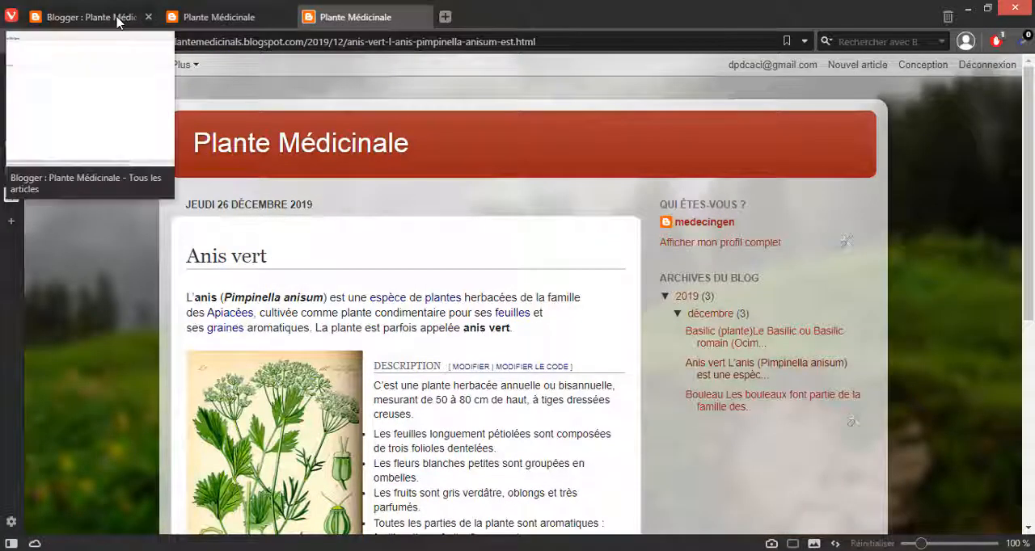
{"action": "left_click", "coordinate": [119, 14]}
{"action": "left_click", "coordinate": [373, 18]}
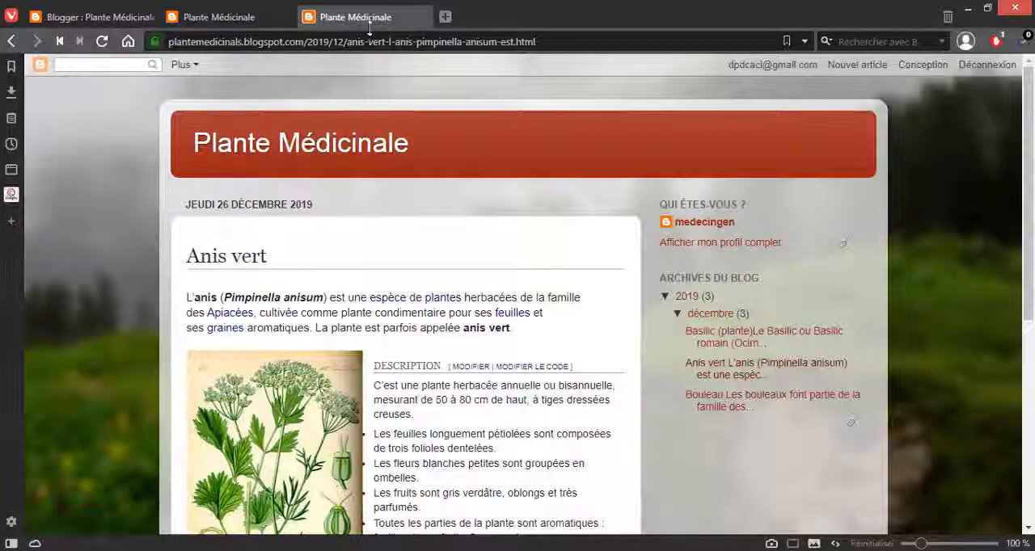
{"action": "left_click", "coordinate": [368, 42]}
{"action": "key", "text": "Return"}
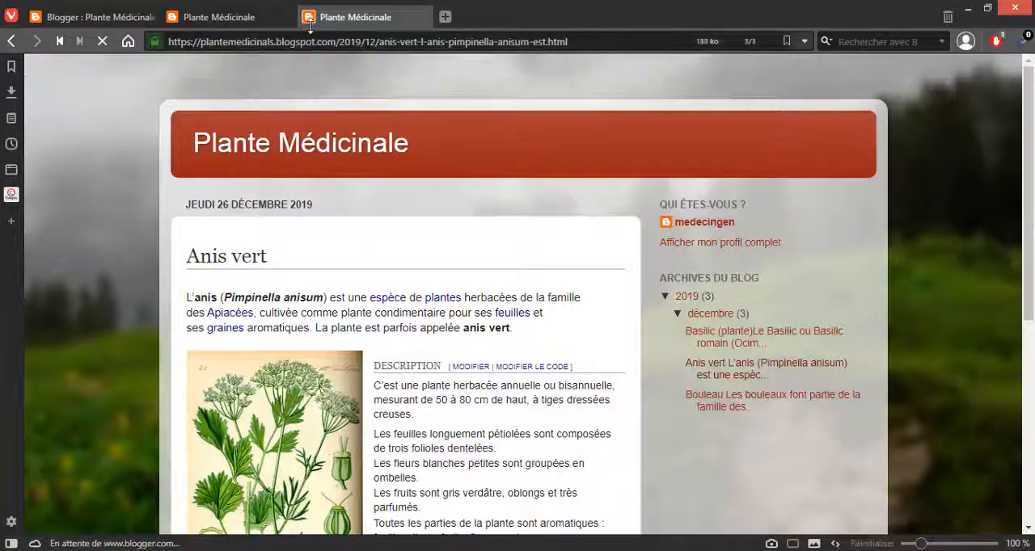
{"action": "scroll", "coordinate": [368, 193], "scroll_direction": "down", "scroll_amount": 5}
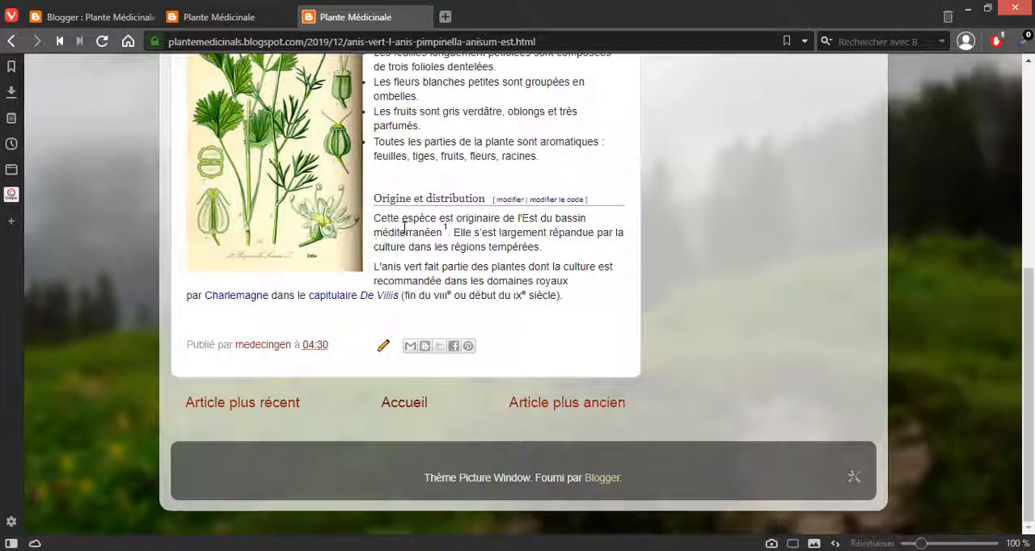
Step: Load the blog's home page from the Basilic post's address and compare the comment links below the Basilic and Anis vert posts
{"action": "left_click", "coordinate": [209, 16]}
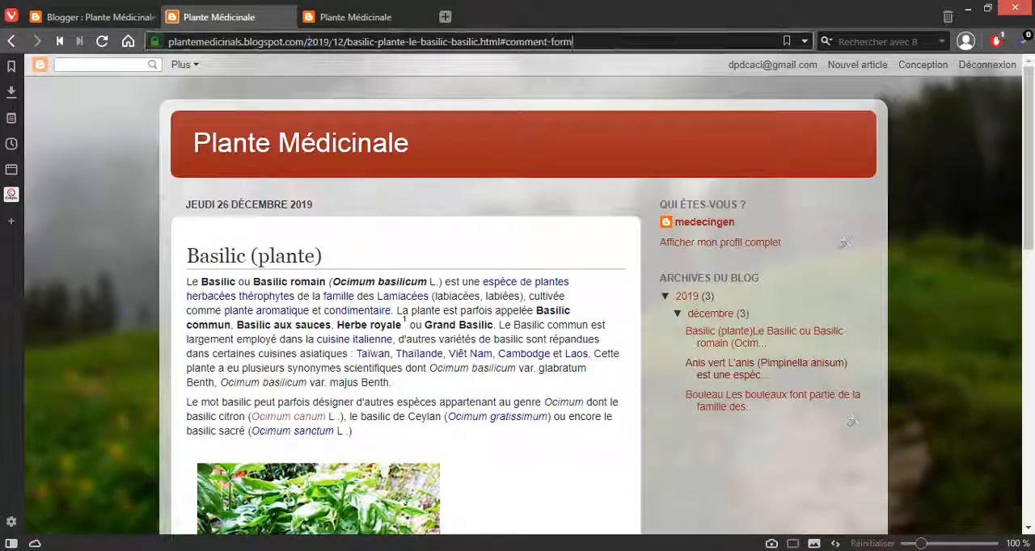
{"action": "left_click_drag", "start_coordinate": [305, 41], "coordinate": [579, 41]}
{"action": "key", "text": "BackSpace"}
{"action": "key", "text": "Return"}
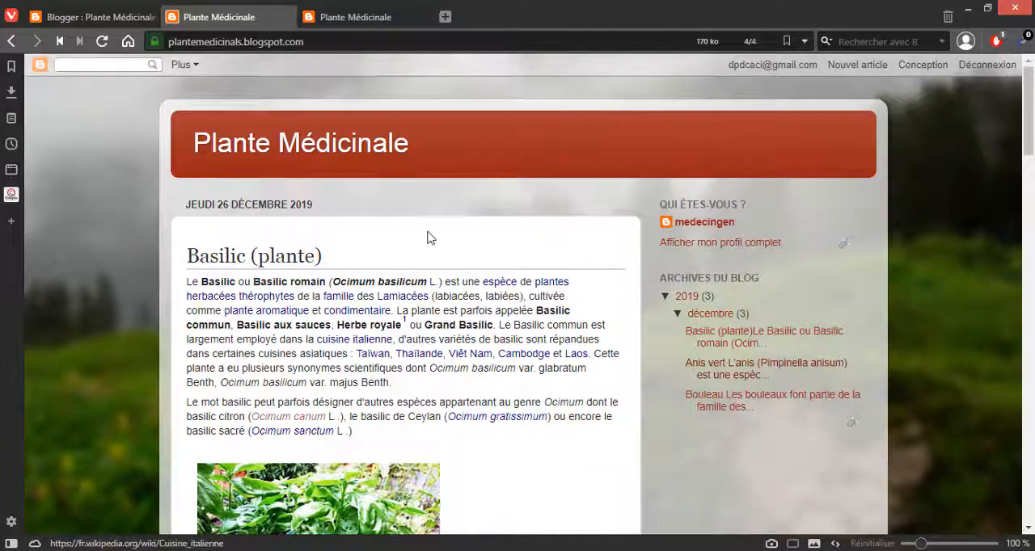
{"action": "scroll", "coordinate": [428, 243], "scroll_direction": "down", "scroll_amount": 8}
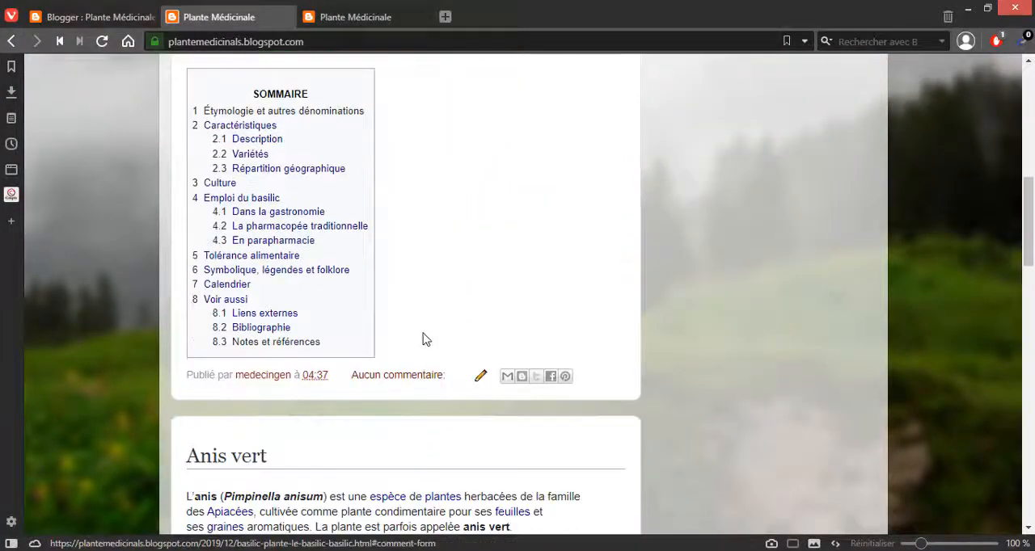
{"action": "scroll", "coordinate": [426, 340], "scroll_direction": "down", "scroll_amount": 5}
{"action": "scroll", "coordinate": [426, 340], "scroll_direction": "up", "scroll_amount": 3}
{"action": "scroll", "coordinate": [425, 335], "scroll_direction": "down", "scroll_amount": 4}
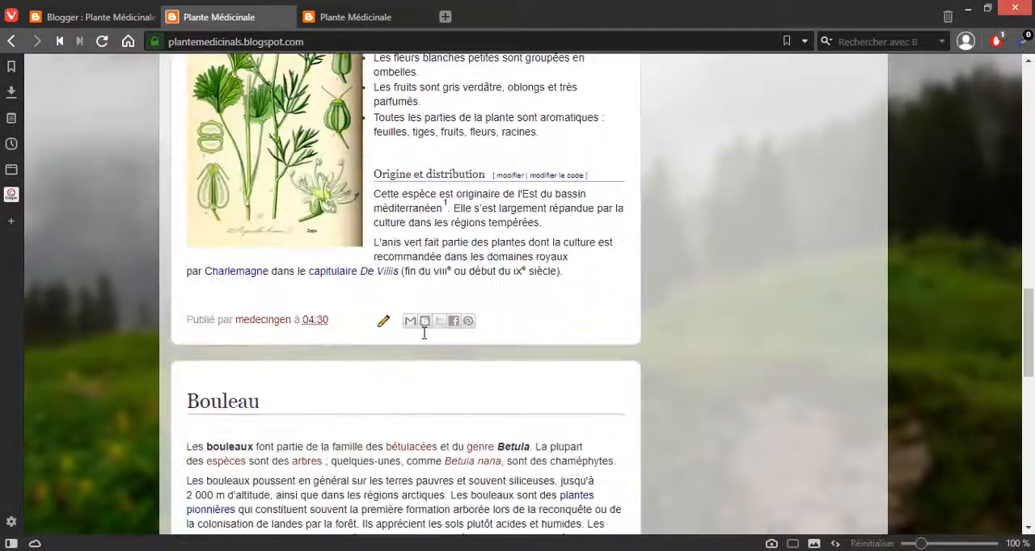
Step: Examine the comment links below the Basilic, Anis vert and Bouleau posts on the public home page
{"action": "scroll", "coordinate": [387, 320], "scroll_direction": "up", "scroll_amount": 12}
{"action": "scroll", "coordinate": [380, 314], "scroll_direction": "down", "scroll_amount": 4}
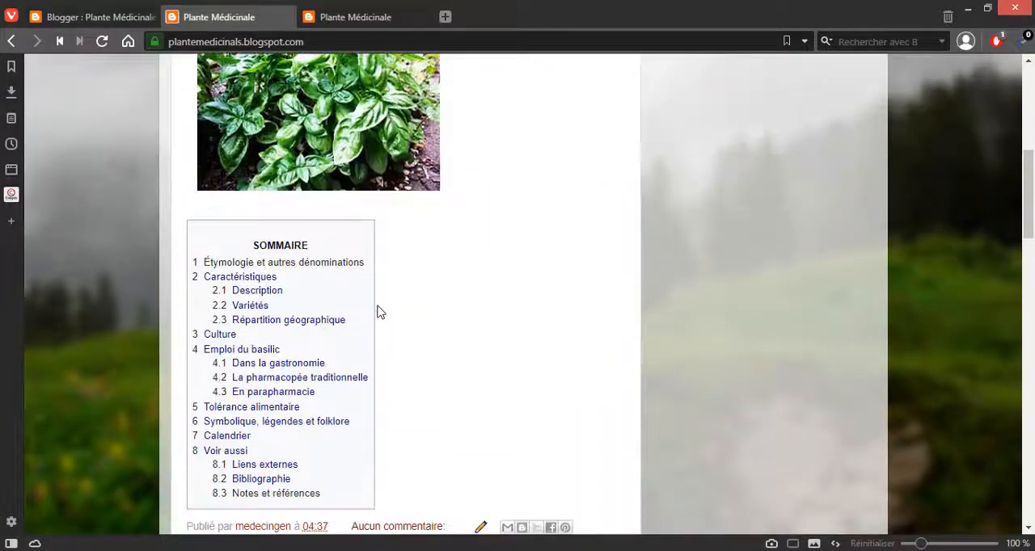
{"action": "scroll", "coordinate": [319, 247], "scroll_direction": "down", "scroll_amount": 3}
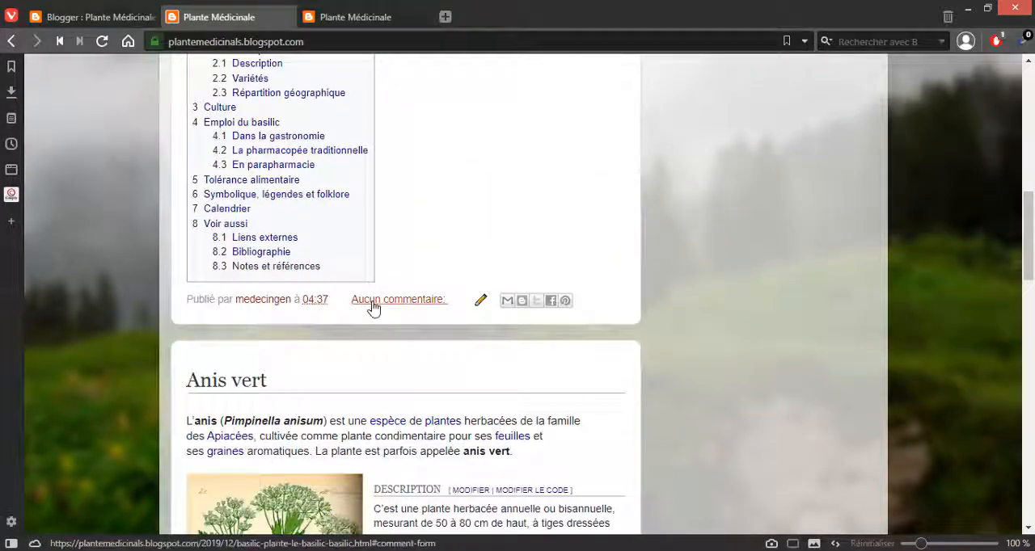
{"action": "scroll", "coordinate": [429, 383], "scroll_direction": "down", "scroll_amount": 8}
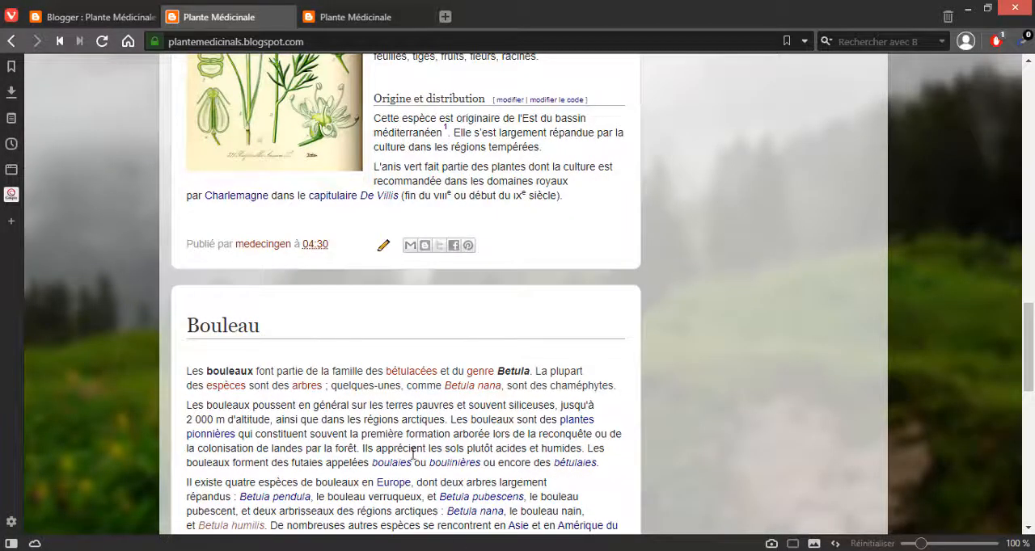
{"action": "scroll", "coordinate": [413, 455], "scroll_direction": "down", "scroll_amount": 10}
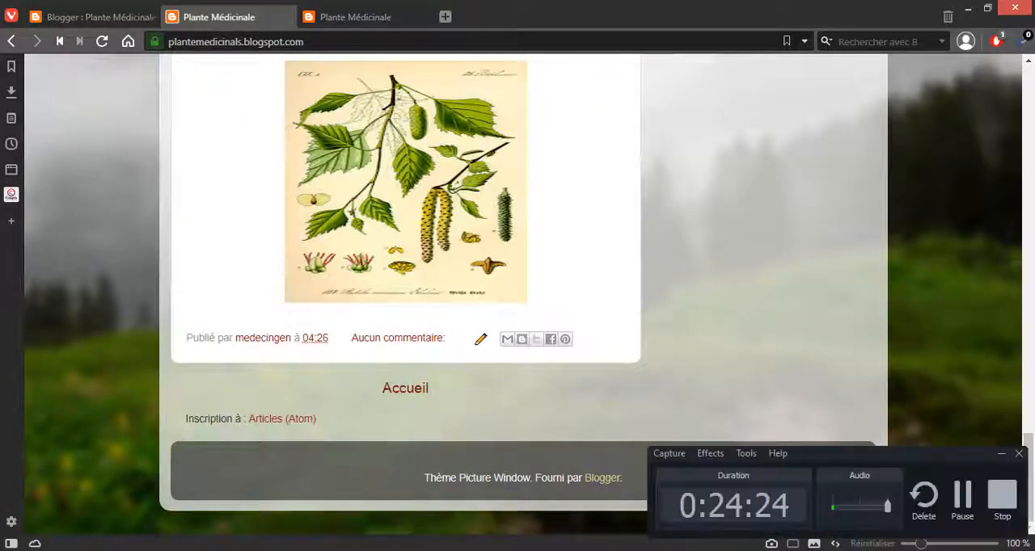
{"action": "scroll", "coordinate": [926, 485], "scroll_direction": "up", "scroll_amount": 2}
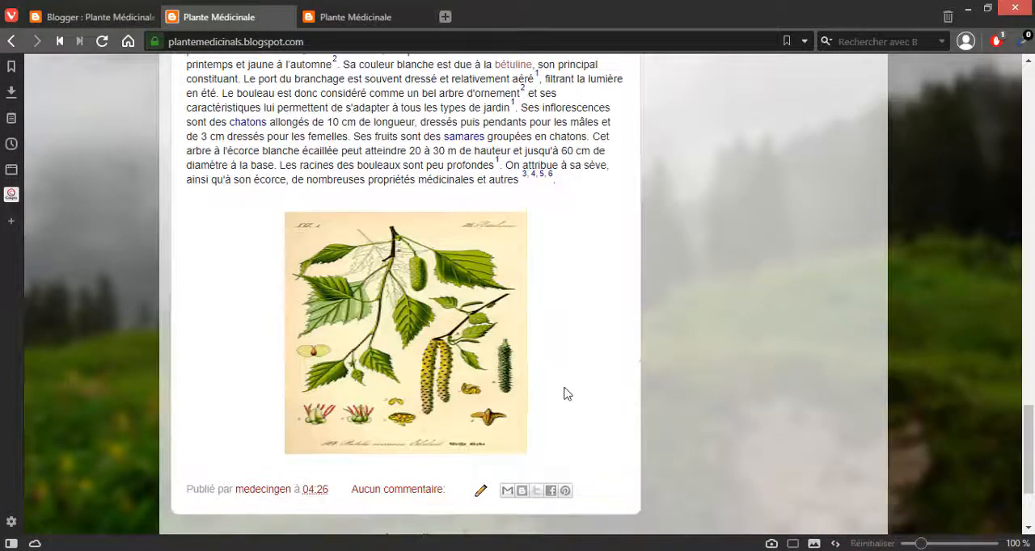
{"action": "scroll", "coordinate": [589, 408], "scroll_direction": "up", "scroll_amount": 1}
{"action": "scroll", "coordinate": [588, 402], "scroll_direction": "down", "scroll_amount": 2}
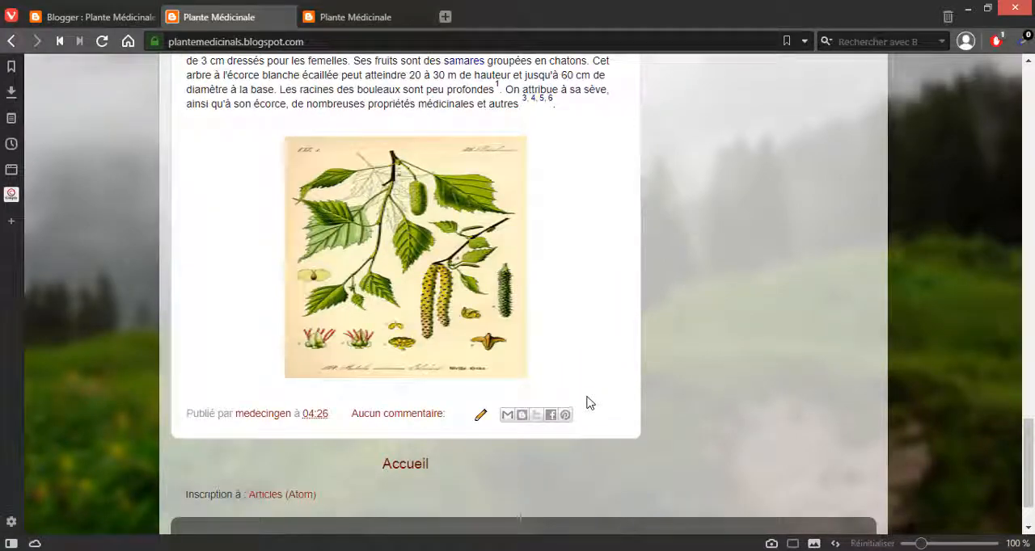
{"action": "scroll", "coordinate": [588, 402], "scroll_direction": "up", "scroll_amount": 5}
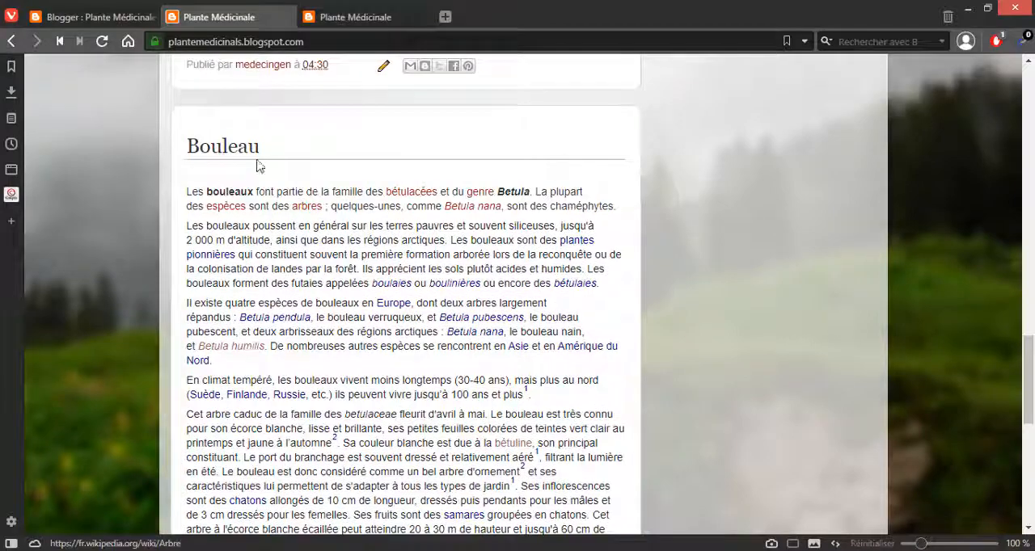
Step: Close both public blog tabs and open the blog's Mise en page section in Blogger
{"action": "left_click", "coordinate": [105, 16]}
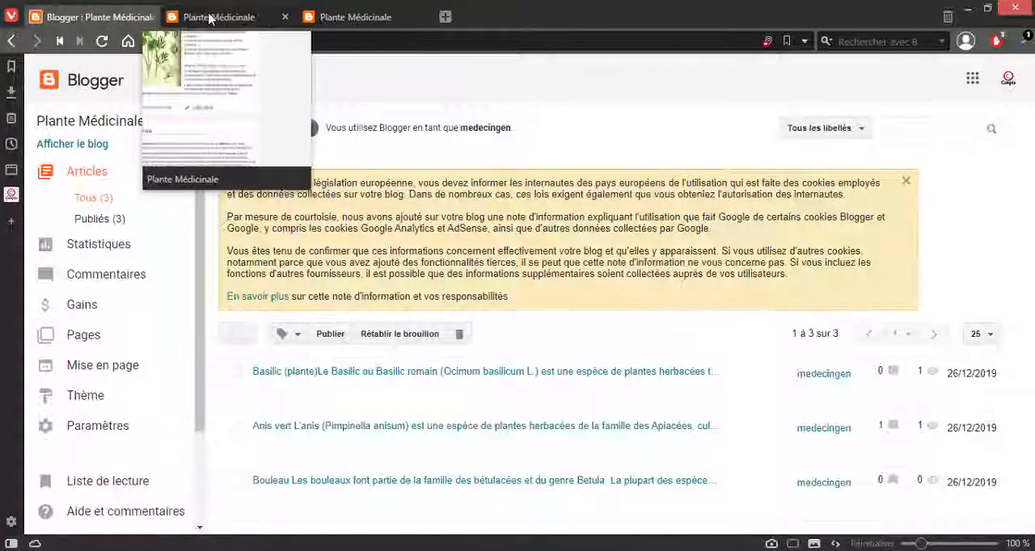
{"action": "left_click", "coordinate": [200, 14]}
{"action": "left_click", "coordinate": [285, 16]}
{"action": "left_click", "coordinate": [287, 18]}
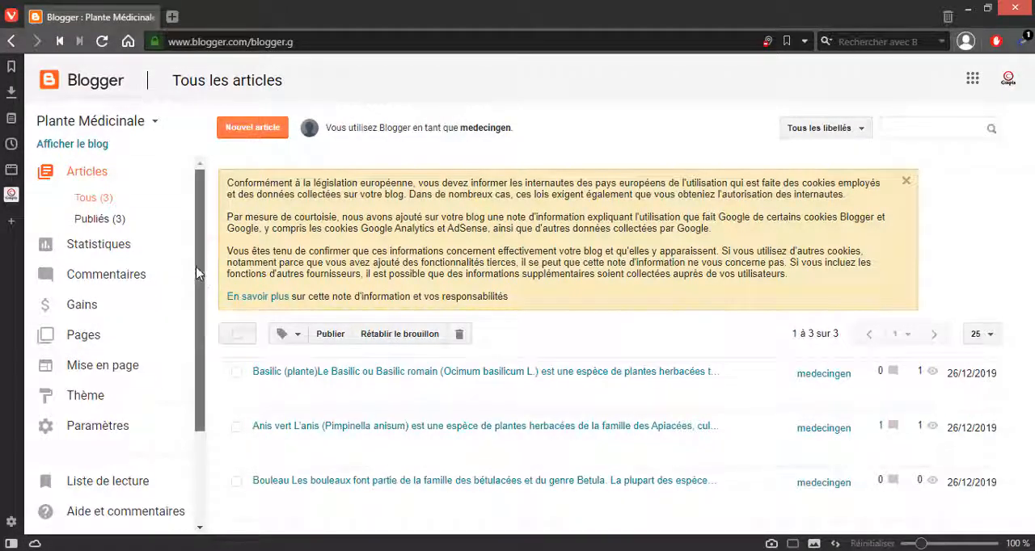
{"action": "scroll", "coordinate": [146, 308], "scroll_direction": "down", "scroll_amount": 3}
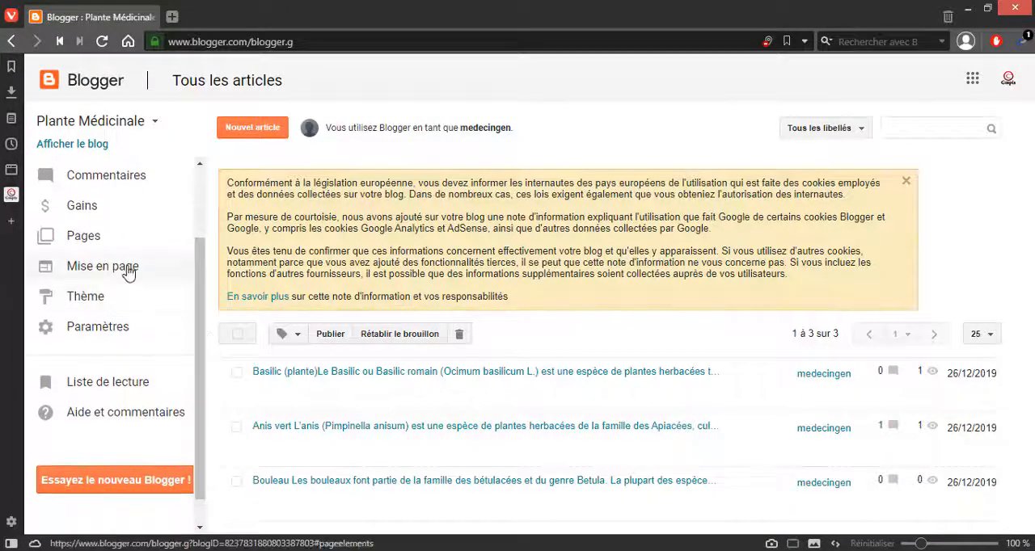
{"action": "left_click", "coordinate": [127, 273]}
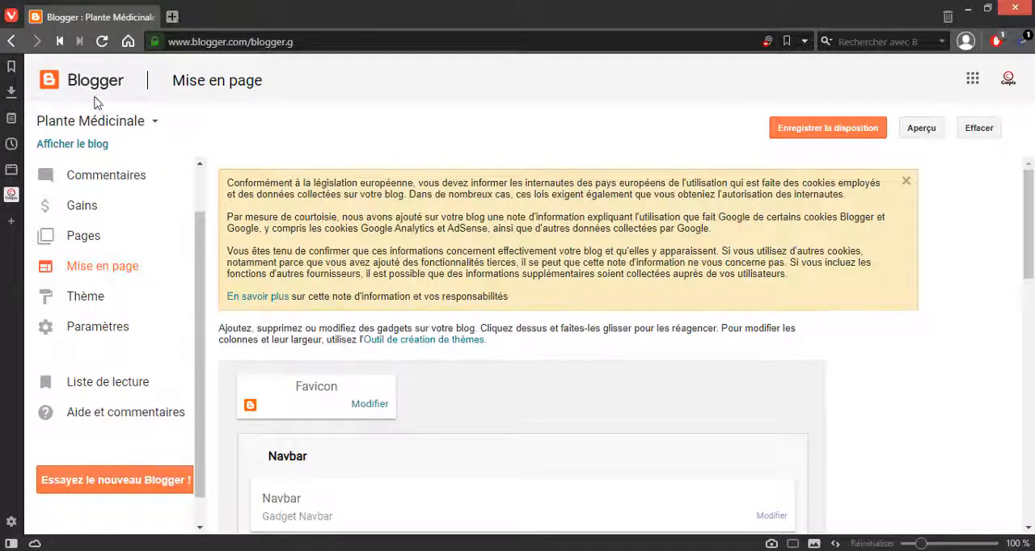
Step: Open the public blog in a new tab and examine its layout from the header and sidebar to the footer
{"action": "right_click", "coordinate": [77, 152]}
{"action": "left_click", "coordinate": [121, 155]}
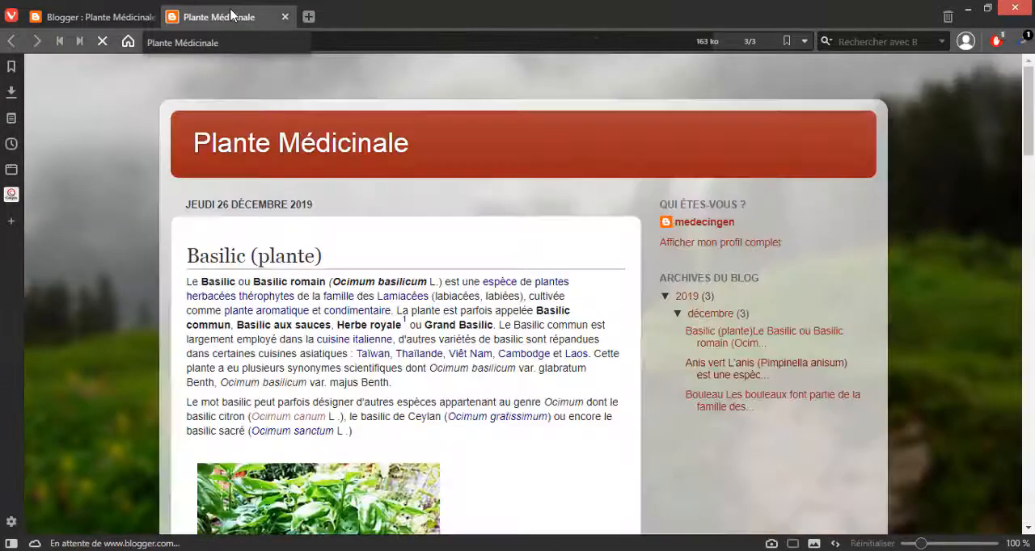
{"action": "scroll", "coordinate": [959, 247], "scroll_direction": "down", "scroll_amount": 4}
{"action": "scroll", "coordinate": [956, 239], "scroll_direction": "up", "scroll_amount": 4}
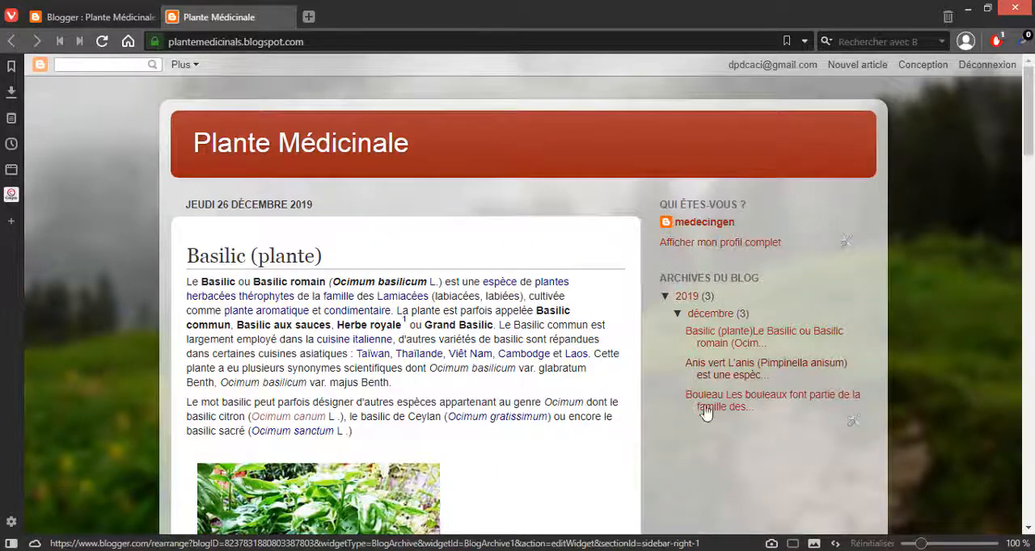
{"action": "scroll", "coordinate": [740, 372], "scroll_direction": "down", "scroll_amount": 1}
{"action": "scroll", "coordinate": [741, 372], "scroll_direction": "down", "scroll_amount": 1}
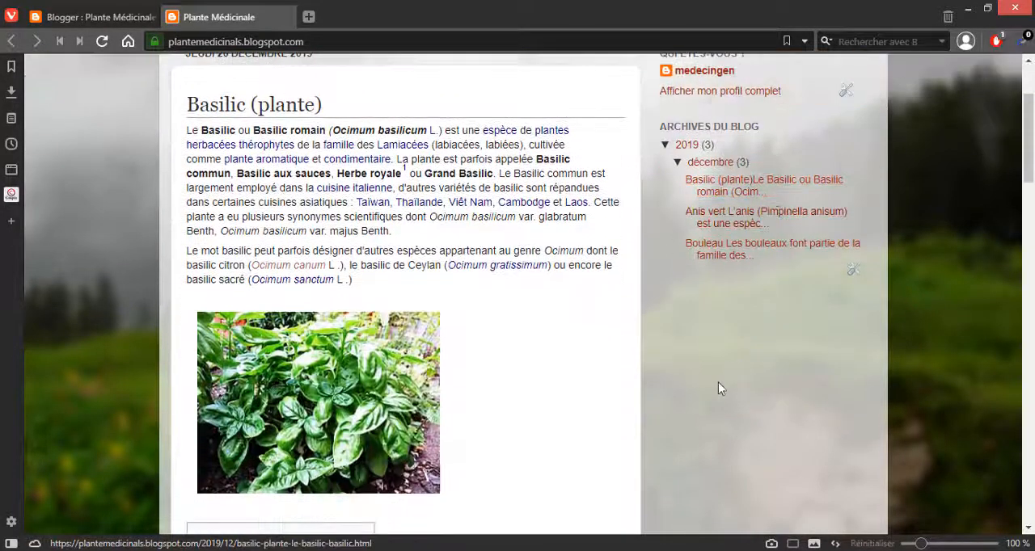
{"action": "scroll", "coordinate": [693, 358], "scroll_direction": "up", "scroll_amount": 2}
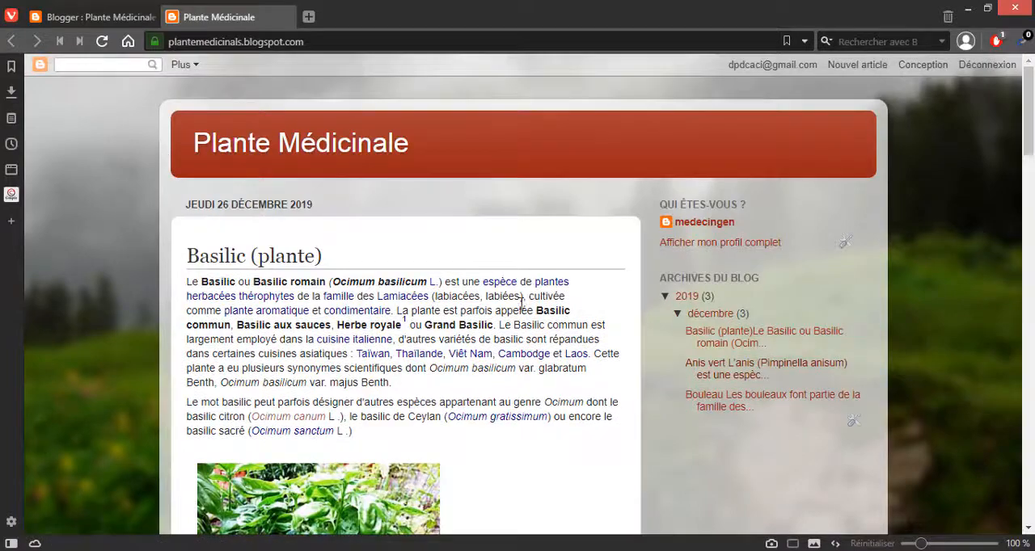
{"action": "scroll", "coordinate": [490, 293], "scroll_direction": "down", "scroll_amount": 15}
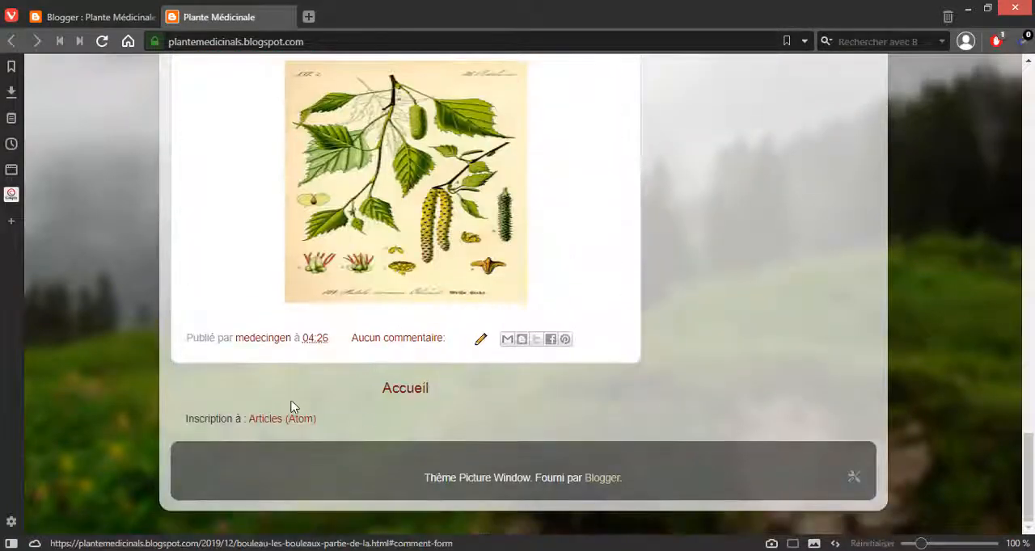
{"action": "left_click_drag", "start_coordinate": [1028, 464], "coordinate": [1027, 506]}
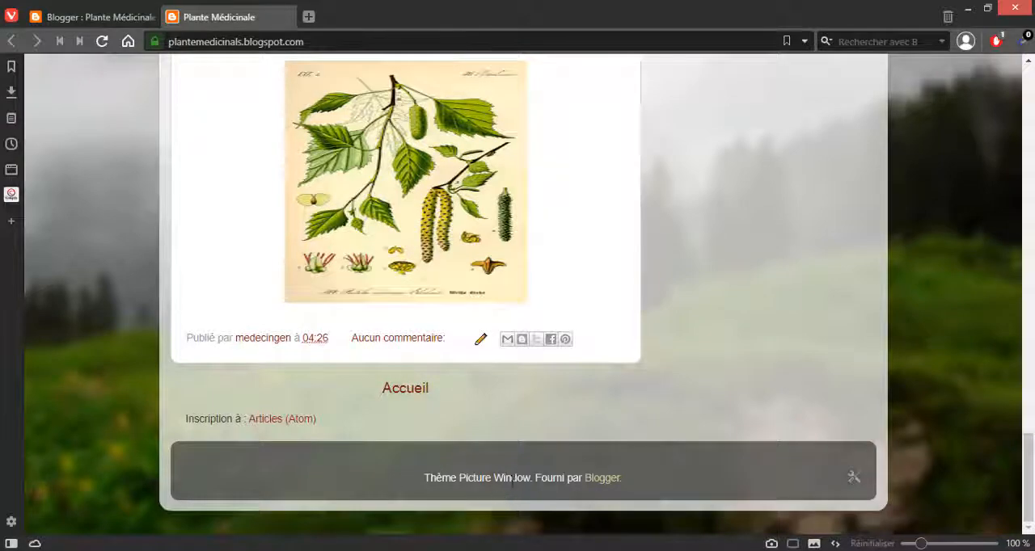
Step: Return to Blogger's page layout, upload the Brevi logo PNG (41b06feb6…07df.png) as the blog's favicon and save it
{"action": "left_click", "coordinate": [108, 18]}
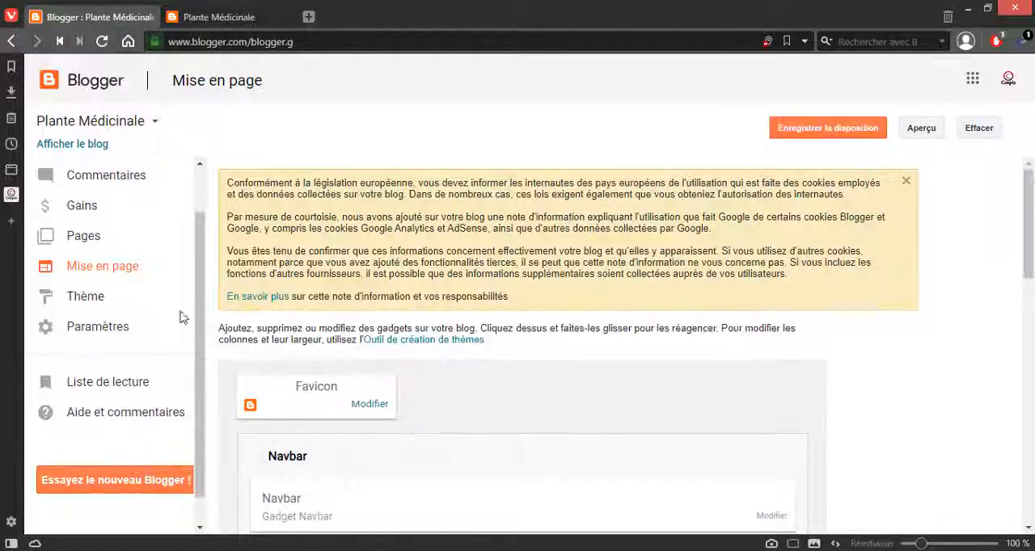
{"action": "scroll", "coordinate": [111, 321], "scroll_direction": "down", "scroll_amount": 1}
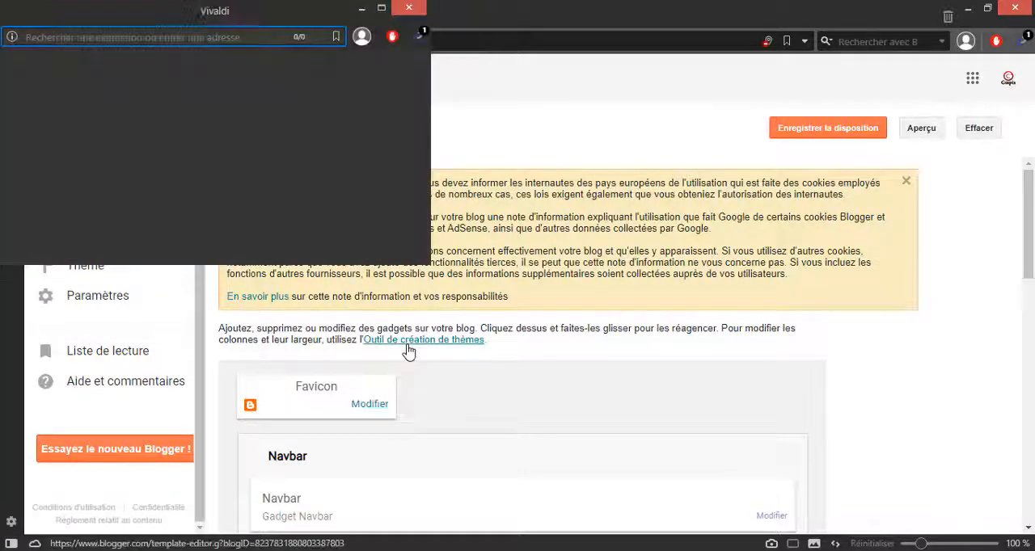
{"action": "left_click_drag", "start_coordinate": [151, 20], "coordinate": [471, 84]}
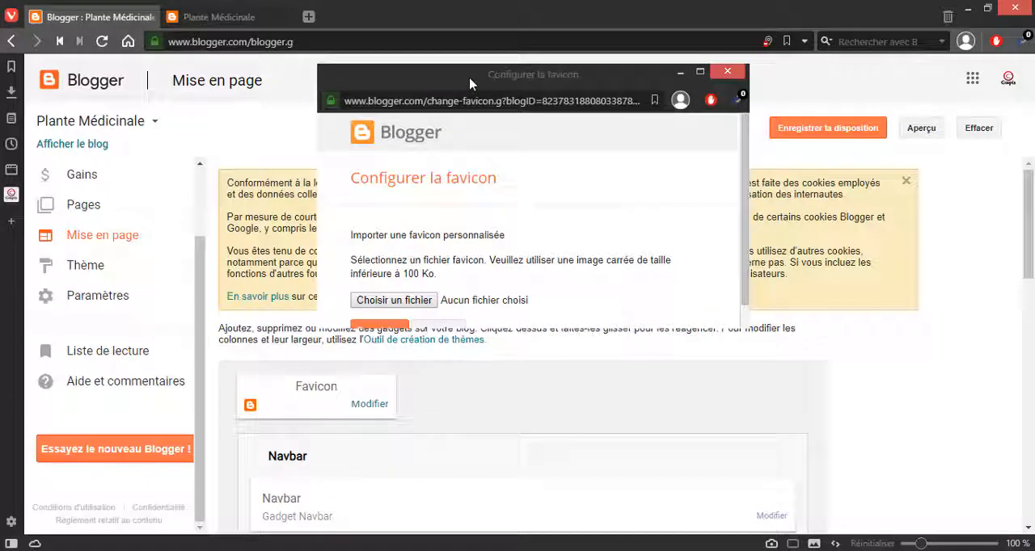
{"action": "scroll", "coordinate": [519, 292], "scroll_direction": "down", "scroll_amount": 1}
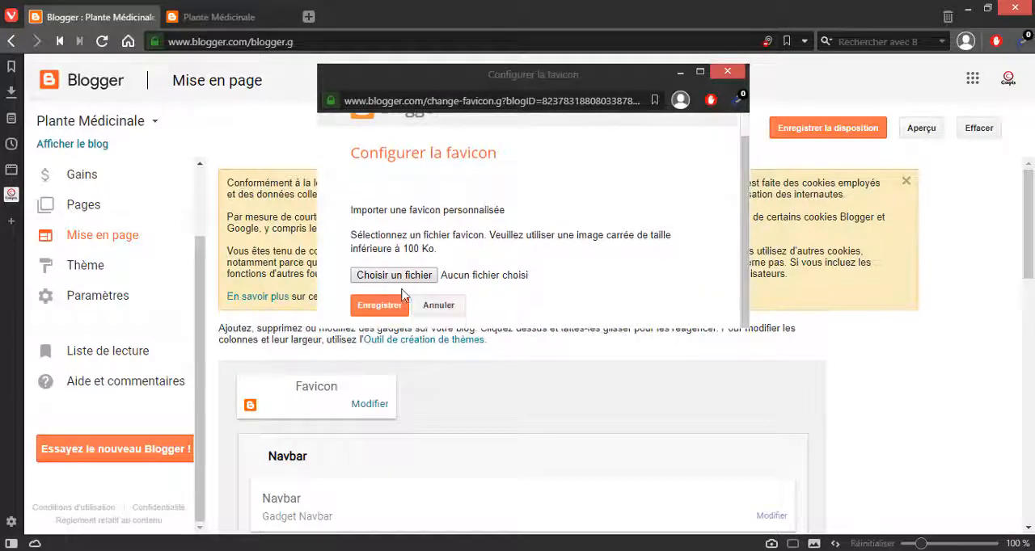
{"action": "left_click", "coordinate": [373, 276]}
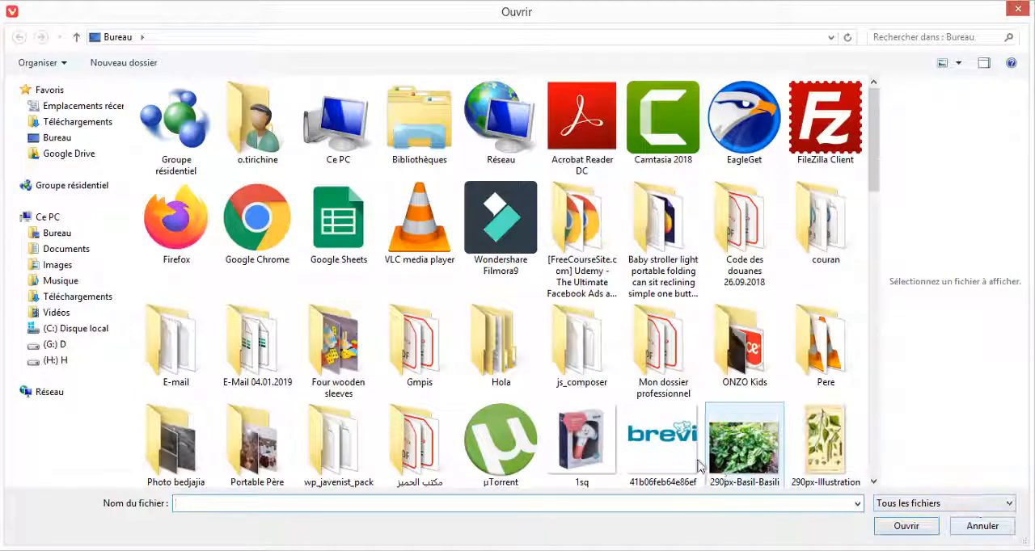
{"action": "left_click", "coordinate": [679, 439]}
{"action": "left_click", "coordinate": [896, 535]}
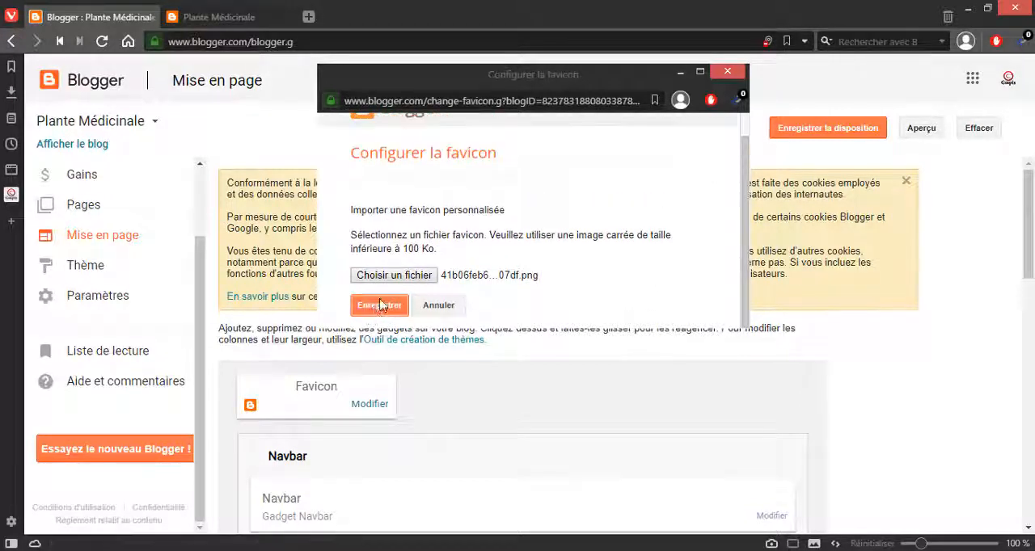
{"action": "left_click", "coordinate": [380, 305]}
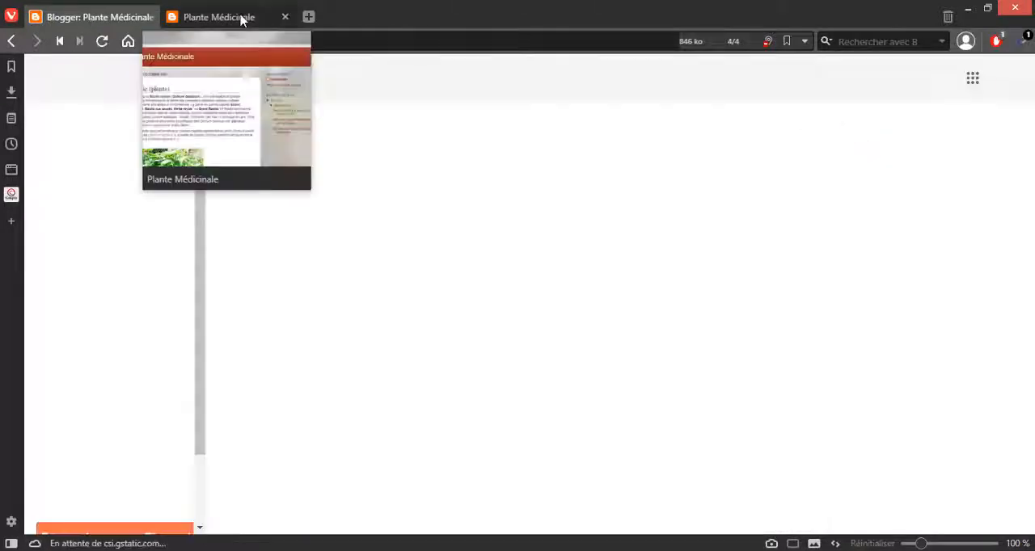
Step: Reload the public home page to check its favicon, and look at the Favicon gadget in Blogger's page layout
{"action": "left_click", "coordinate": [234, 17]}
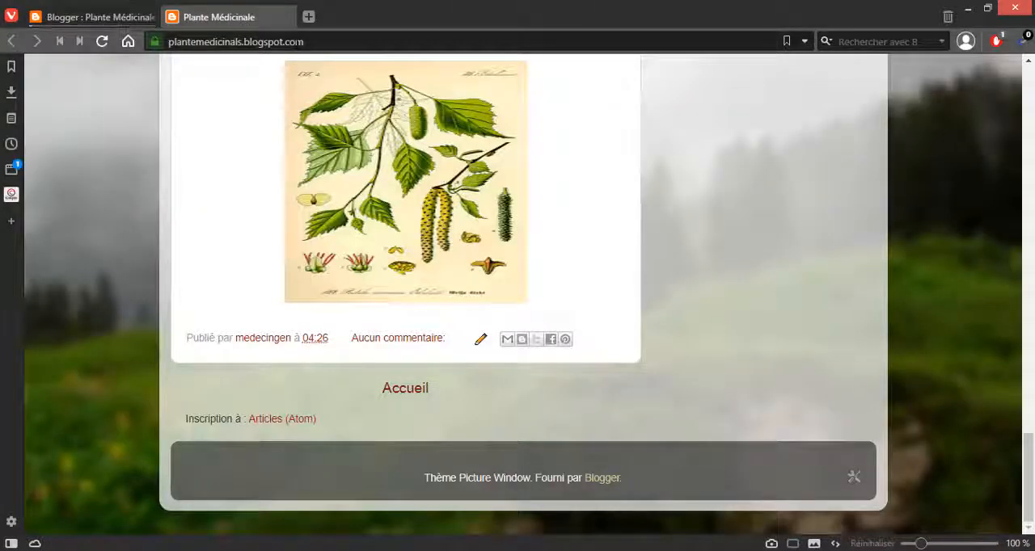
{"action": "left_click", "coordinate": [297, 42]}
{"action": "key", "text": "Return"}
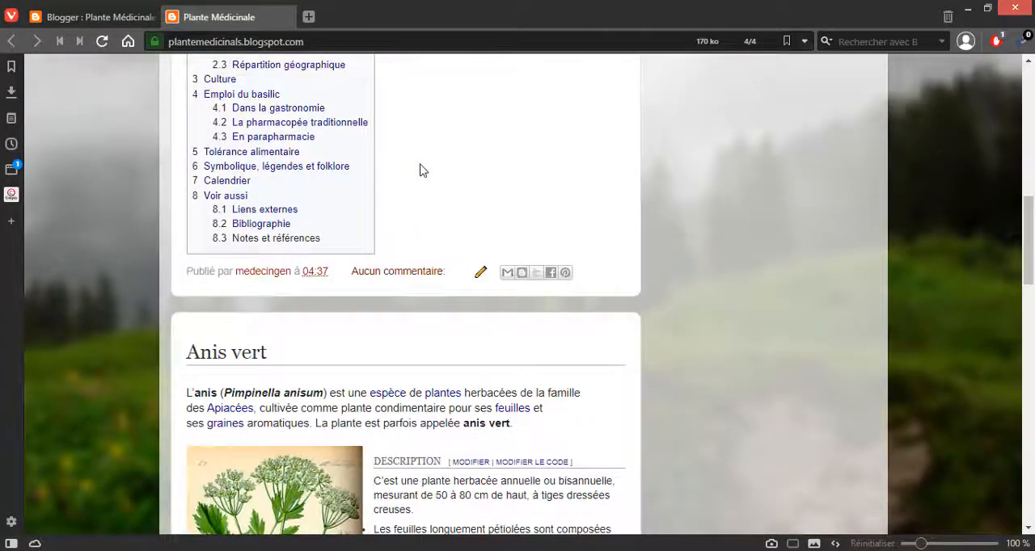
{"action": "key", "text": "Home"}
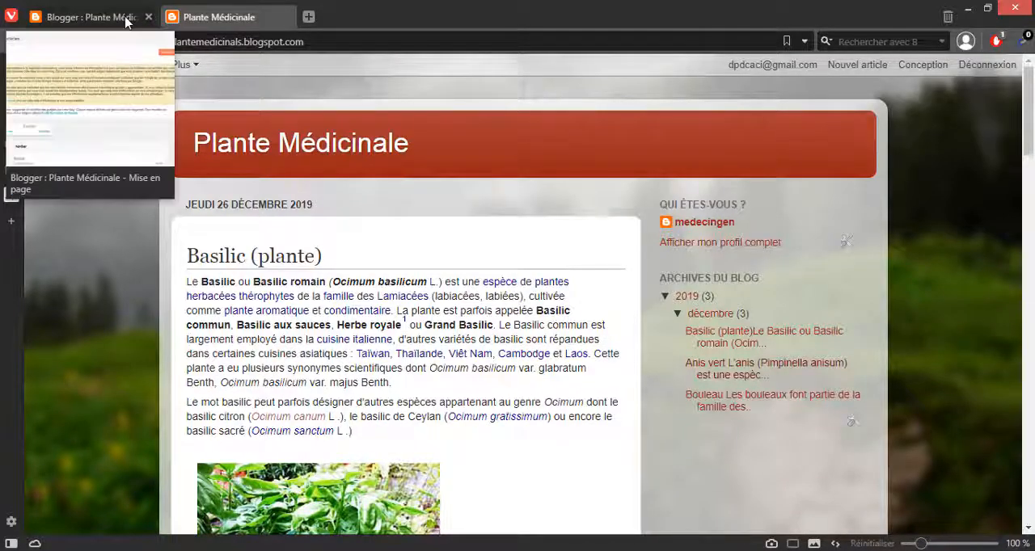
{"action": "left_click", "coordinate": [93, 17]}
{"action": "scroll", "coordinate": [465, 239], "scroll_direction": "down", "scroll_amount": 2}
{"action": "scroll", "coordinate": [527, 240], "scroll_direction": "up", "scroll_amount": 2}
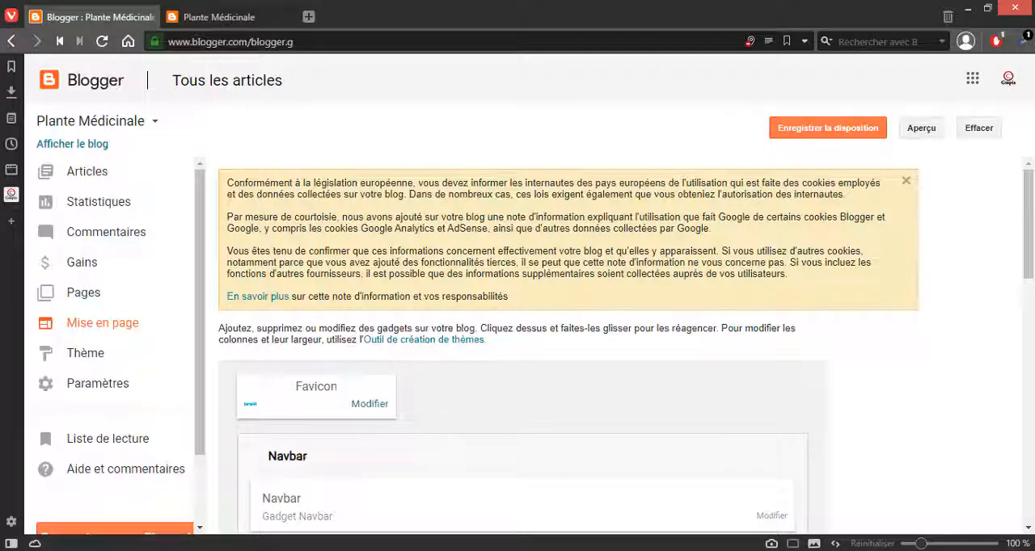
Step: Switch to the public blog, load its home page again from the address and recheck the tab's favicon
{"action": "left_click", "coordinate": [217, 21]}
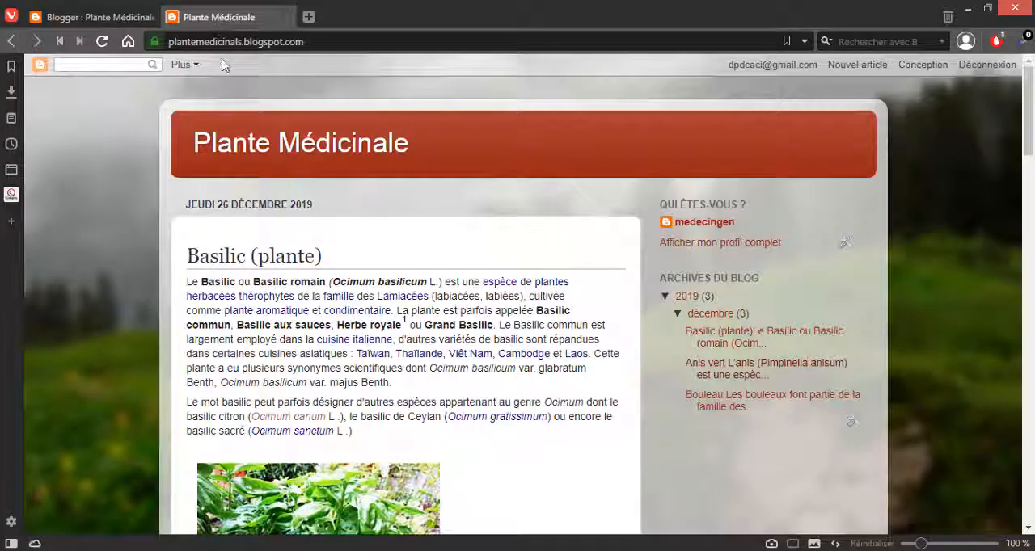
{"action": "left_click", "coordinate": [222, 40]}
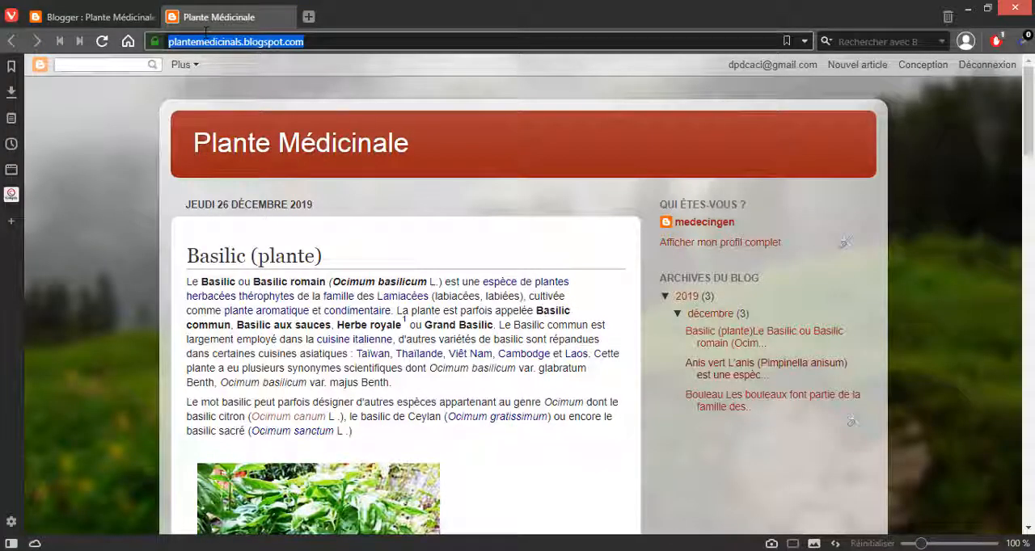
{"action": "key", "text": "Return"}
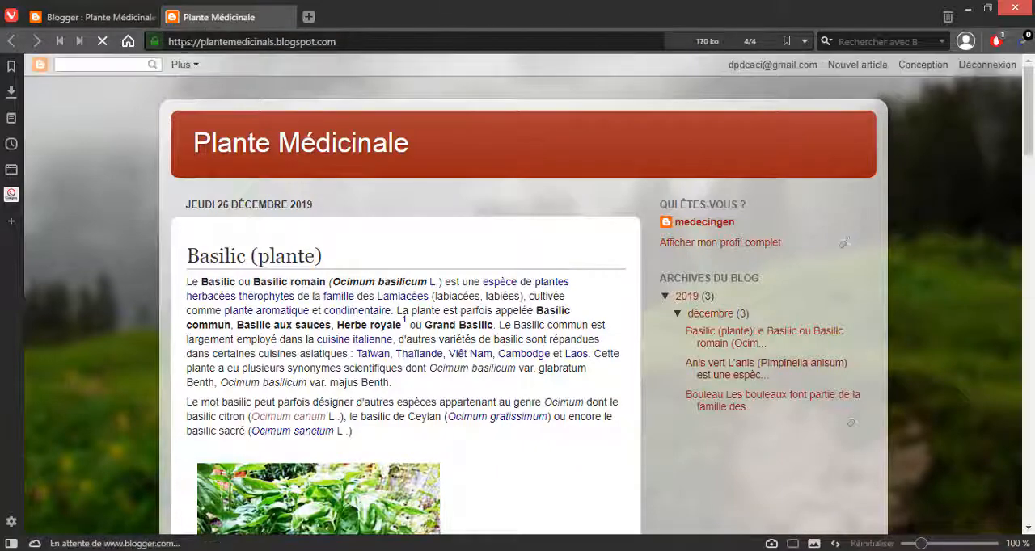
{"action": "scroll", "coordinate": [110, 97], "scroll_direction": "down", "scroll_amount": 6}
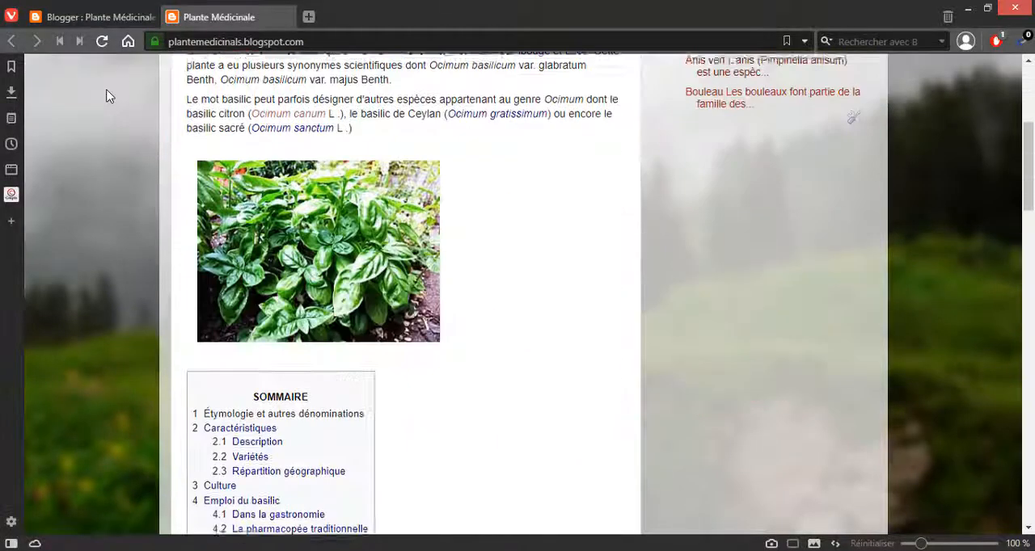
{"action": "scroll", "coordinate": [110, 96], "scroll_direction": "up", "scroll_amount": 6}
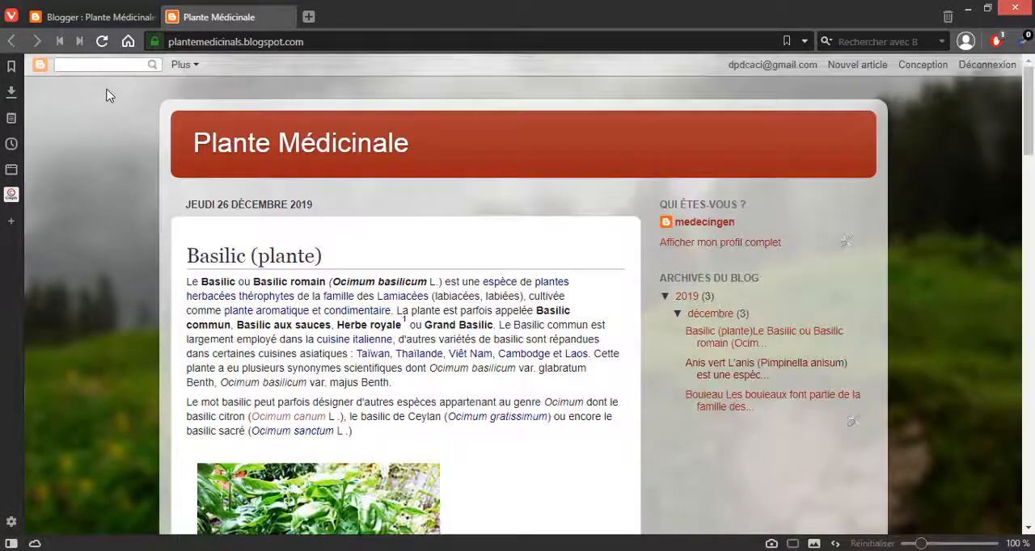
Step: Return to Blogger's page layout, review the Favicon gadget's configuration, close it without changing the image and save the layout
{"action": "left_click", "coordinate": [70, 18]}
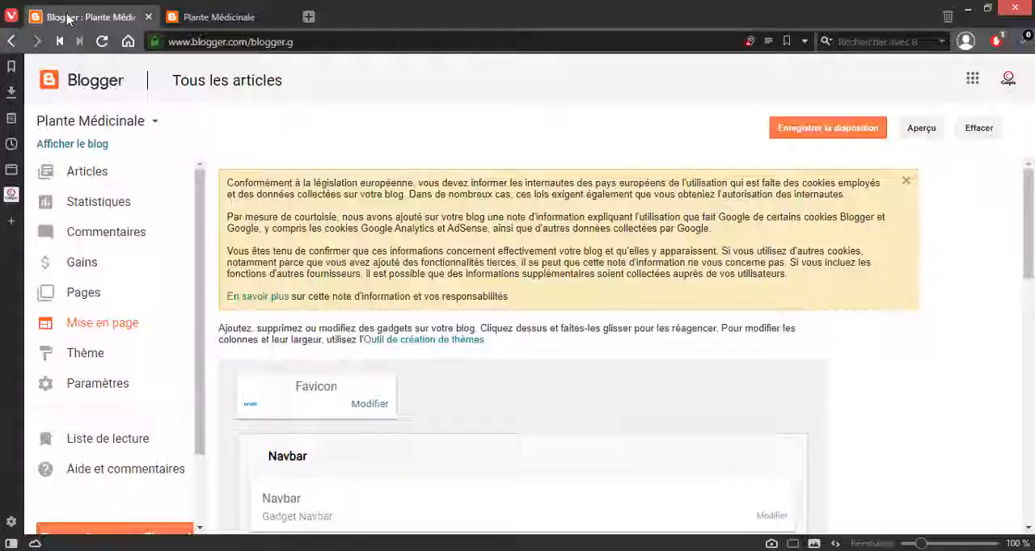
{"action": "left_click", "coordinate": [368, 406]}
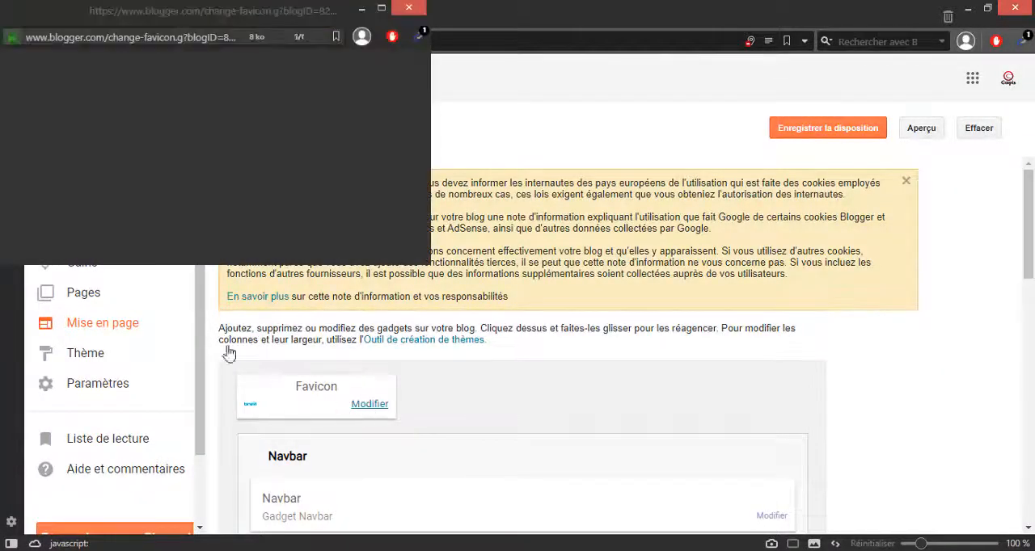
{"action": "left_click_drag", "start_coordinate": [204, 10], "coordinate": [397, 60]}
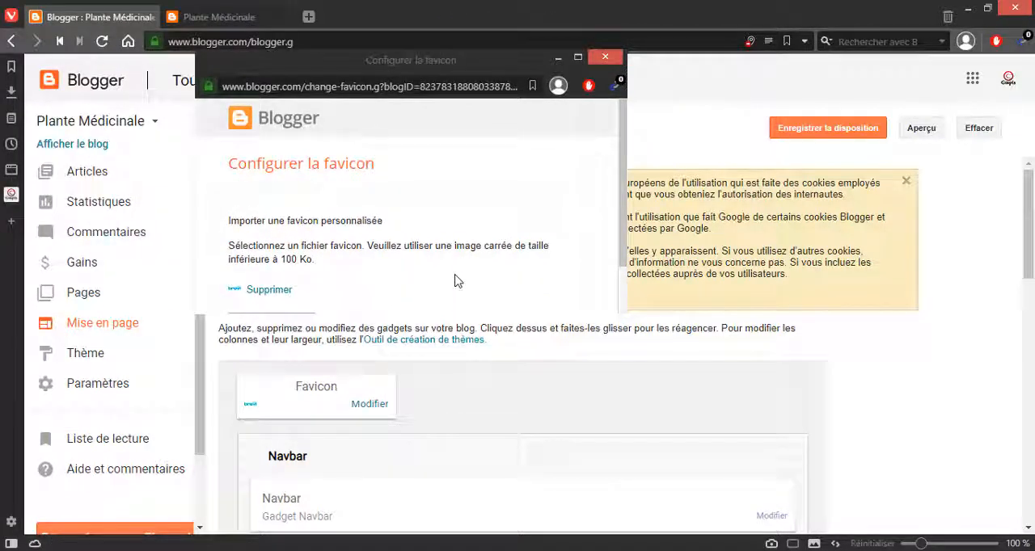
{"action": "scroll", "coordinate": [456, 281], "scroll_direction": "down", "scroll_amount": 1}
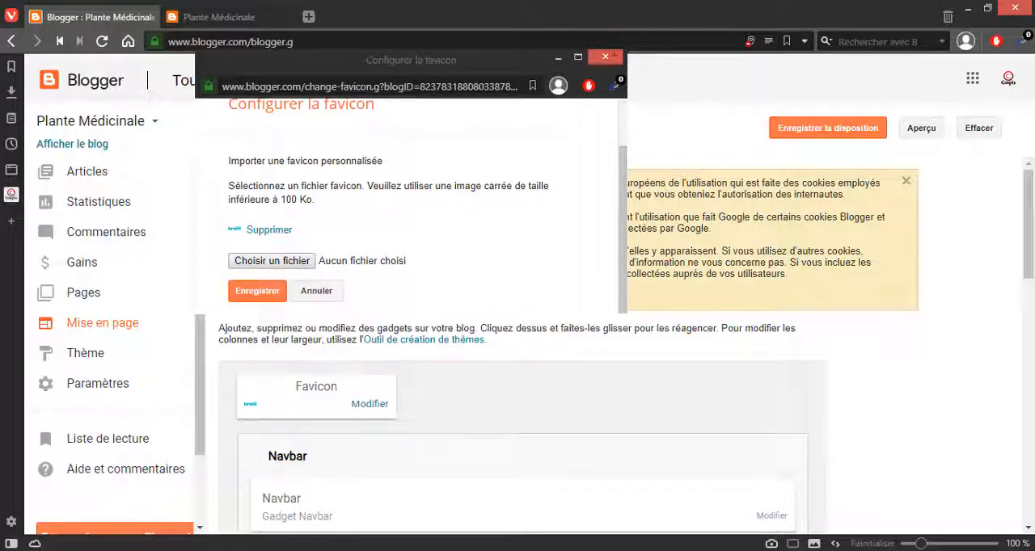
{"action": "left_click", "coordinate": [611, 58]}
{"action": "left_click", "coordinate": [794, 128]}
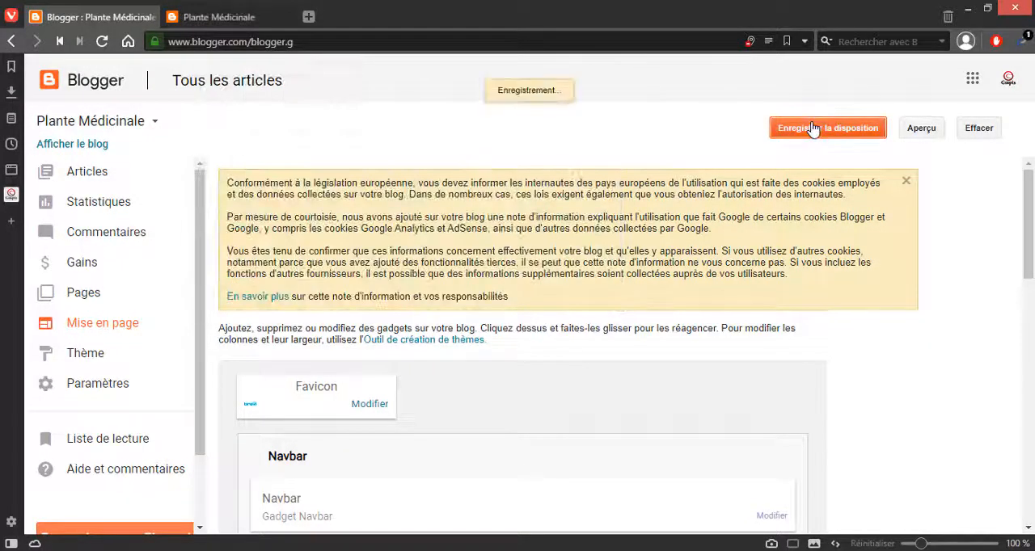
Step: Preview the blog layout, examine its header, article and sidebar along with the tab's favicon, and close the preview
{"action": "left_click", "coordinate": [913, 131]}
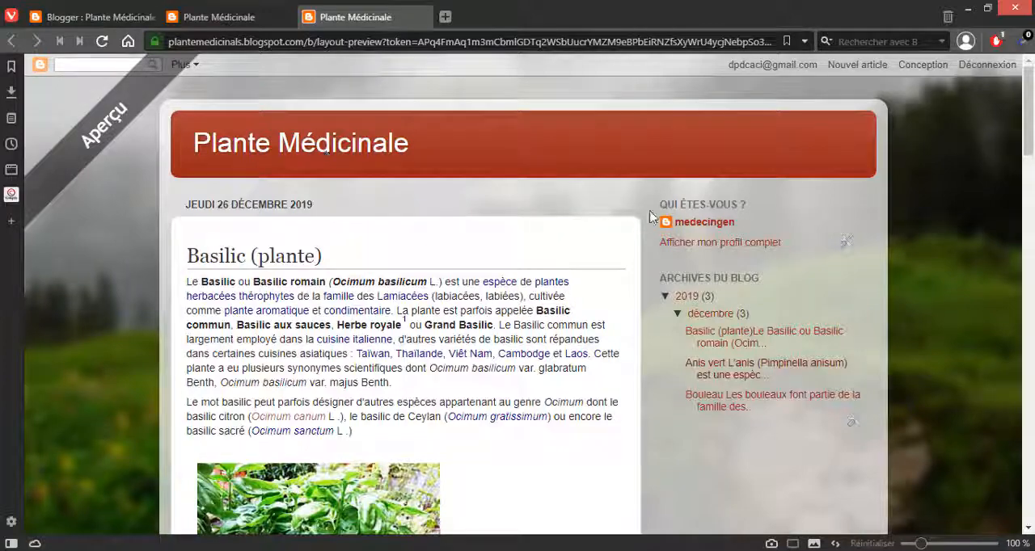
{"action": "scroll", "coordinate": [655, 212], "scroll_direction": "down", "scroll_amount": 3}
{"action": "scroll", "coordinate": [658, 210], "scroll_direction": "up", "scroll_amount": 2}
{"action": "scroll", "coordinate": [659, 207], "scroll_direction": "down", "scroll_amount": 2}
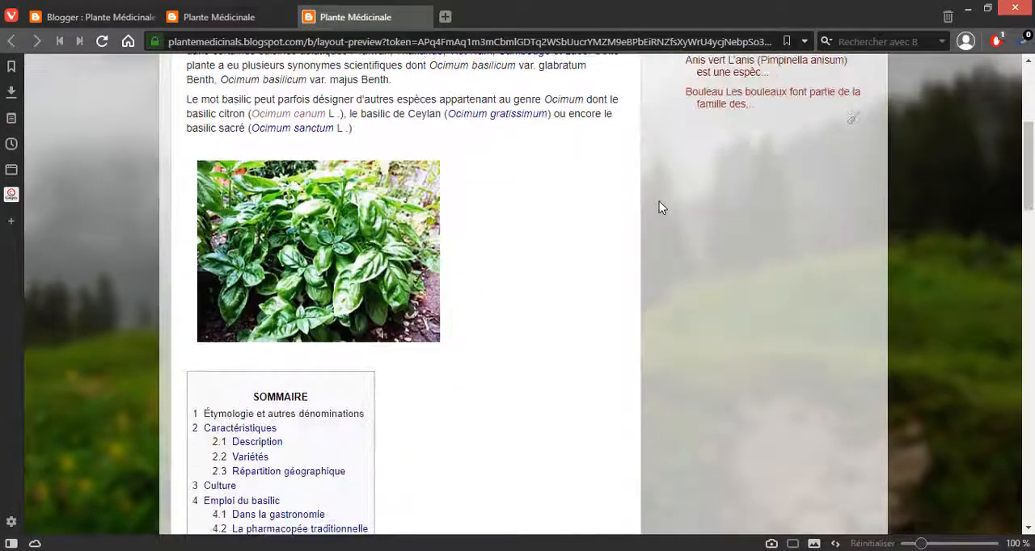
{"action": "scroll", "coordinate": [659, 202], "scroll_direction": "down", "scroll_amount": 1}
{"action": "scroll", "coordinate": [653, 201], "scroll_direction": "up", "scroll_amount": 5}
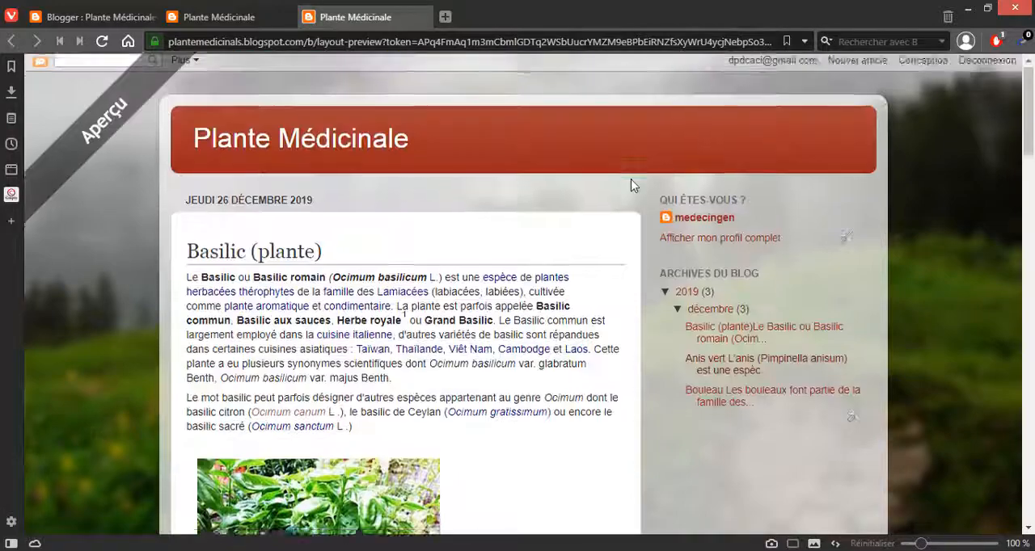
{"action": "scroll", "coordinate": [631, 182], "scroll_direction": "down", "scroll_amount": 6}
{"action": "scroll", "coordinate": [631, 179], "scroll_direction": "down", "scroll_amount": 2}
{"action": "scroll", "coordinate": [630, 179], "scroll_direction": "up", "scroll_amount": 8}
{"action": "right_click", "coordinate": [631, 180]}
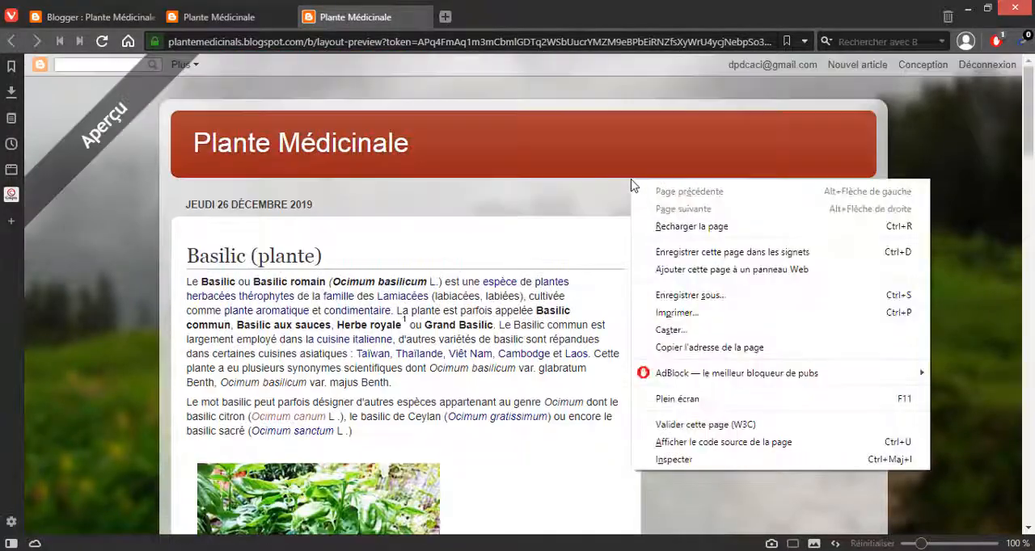
{"action": "left_click", "coordinate": [933, 144]}
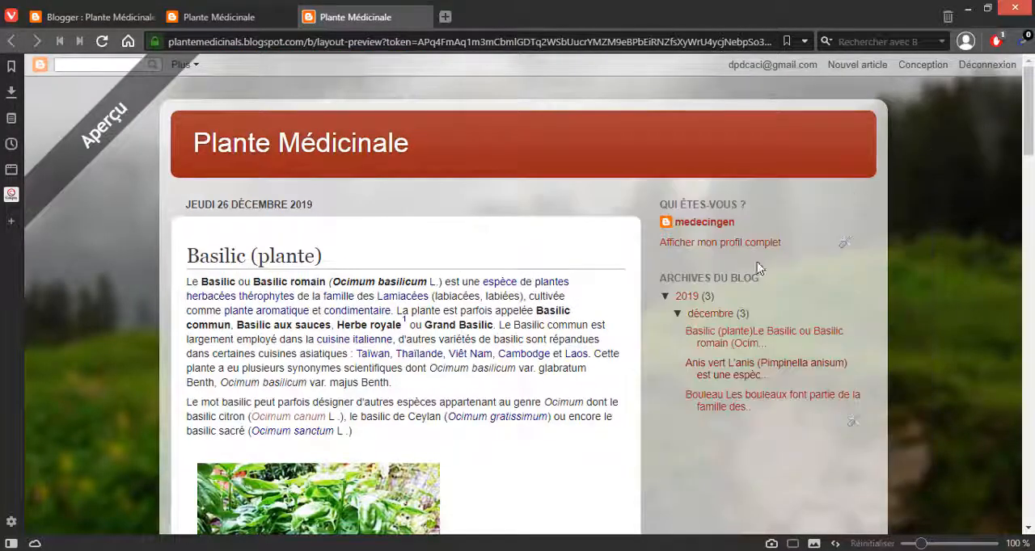
{"action": "left_click", "coordinate": [422, 17]}
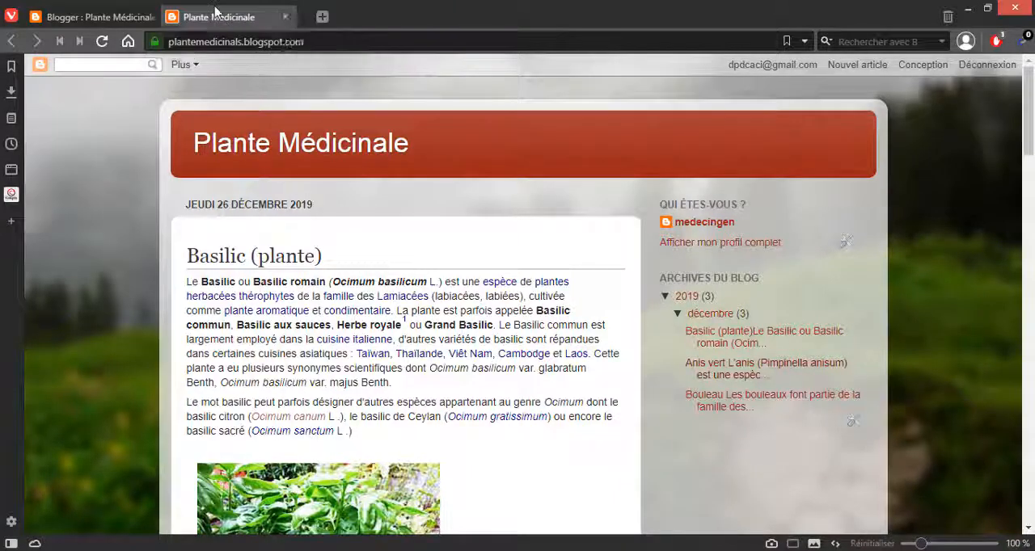
Step: Review the Navbar gadget's style options in Blogger's page layout and compare them with the navbar on the public blog
{"action": "left_click", "coordinate": [145, 16]}
{"action": "scroll", "coordinate": [836, 282], "scroll_direction": "down", "scroll_amount": 2}
{"action": "scroll", "coordinate": [836, 282], "scroll_direction": "down", "scroll_amount": 2}
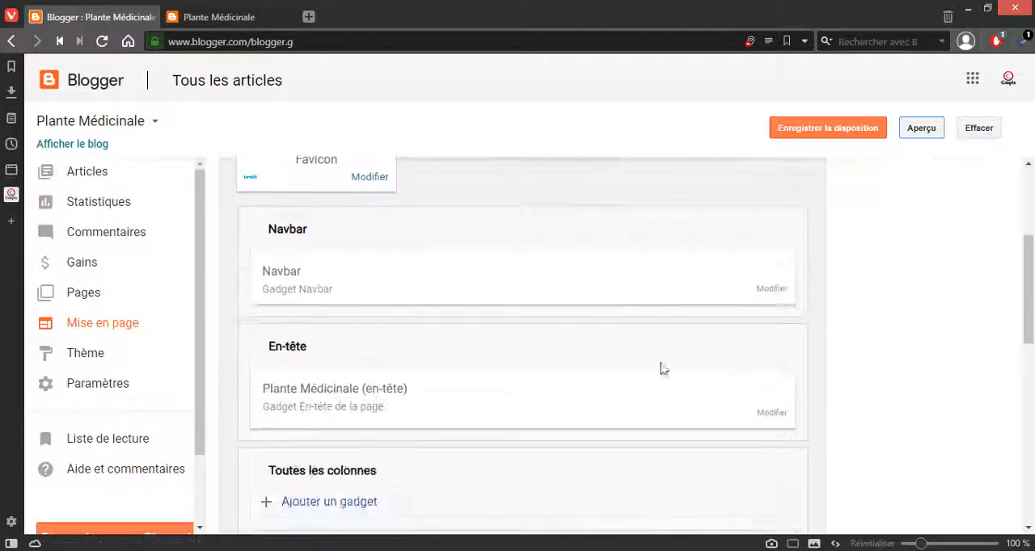
{"action": "left_click", "coordinate": [772, 289]}
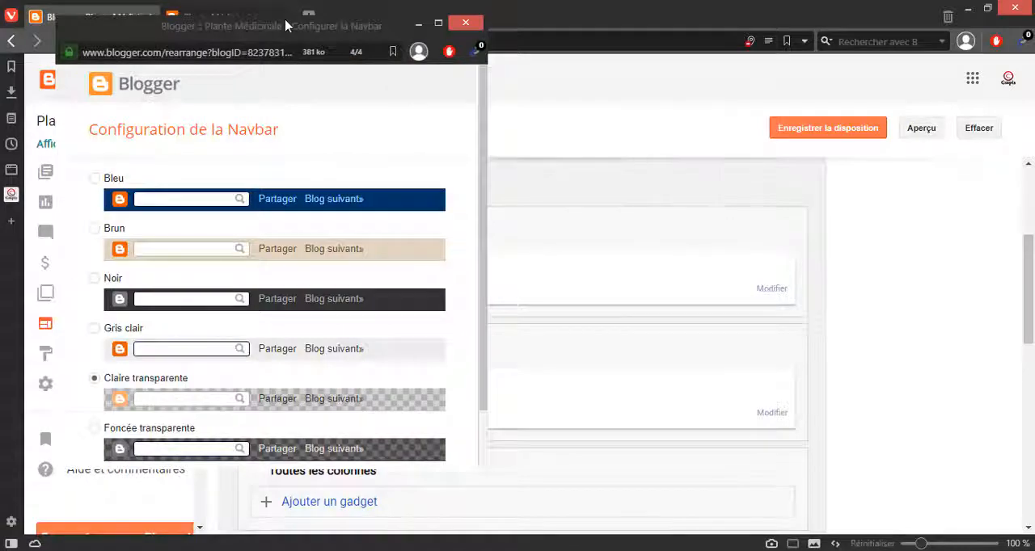
{"action": "left_click_drag", "start_coordinate": [285, 26], "coordinate": [602, 33]}
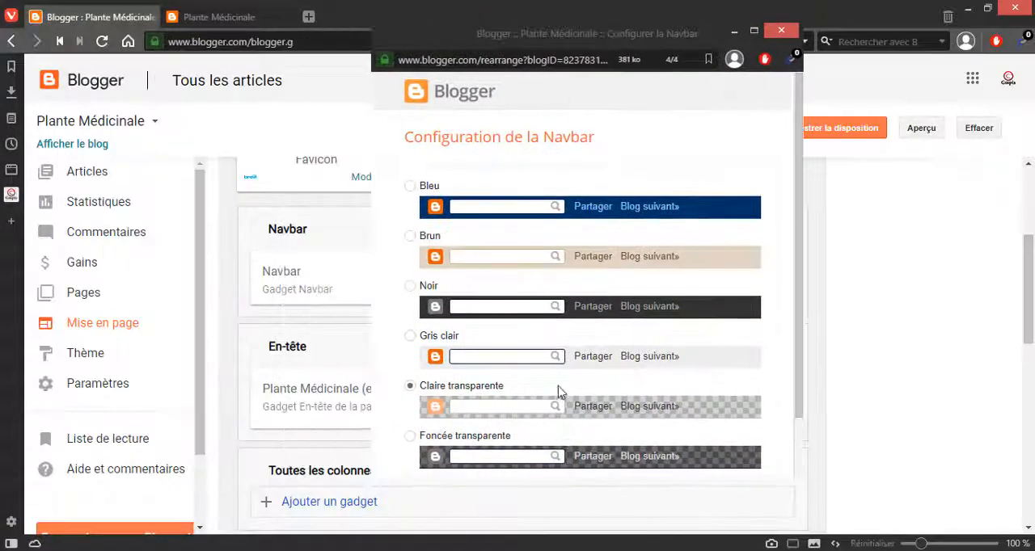
{"action": "left_click", "coordinate": [232, 20]}
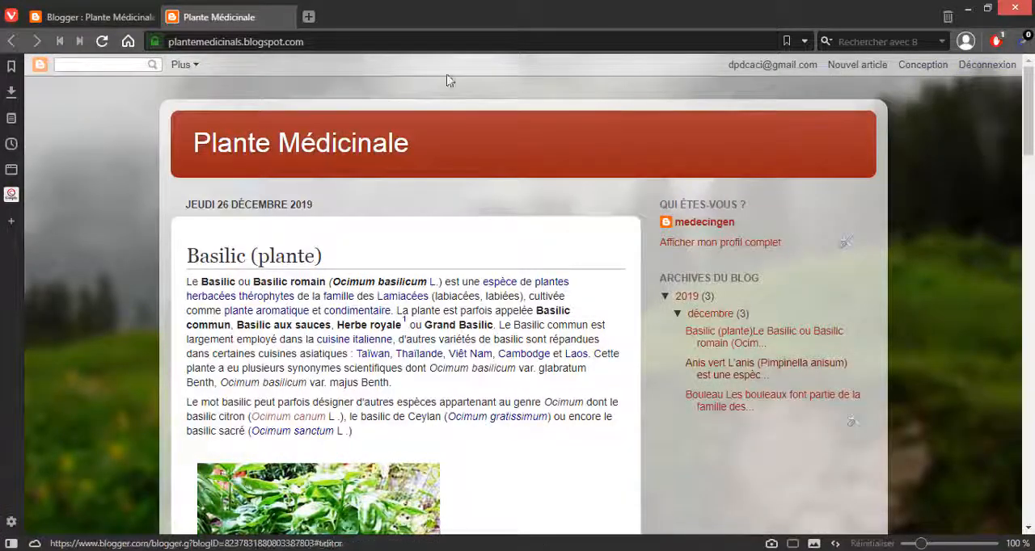
{"action": "left_click", "coordinate": [132, 12]}
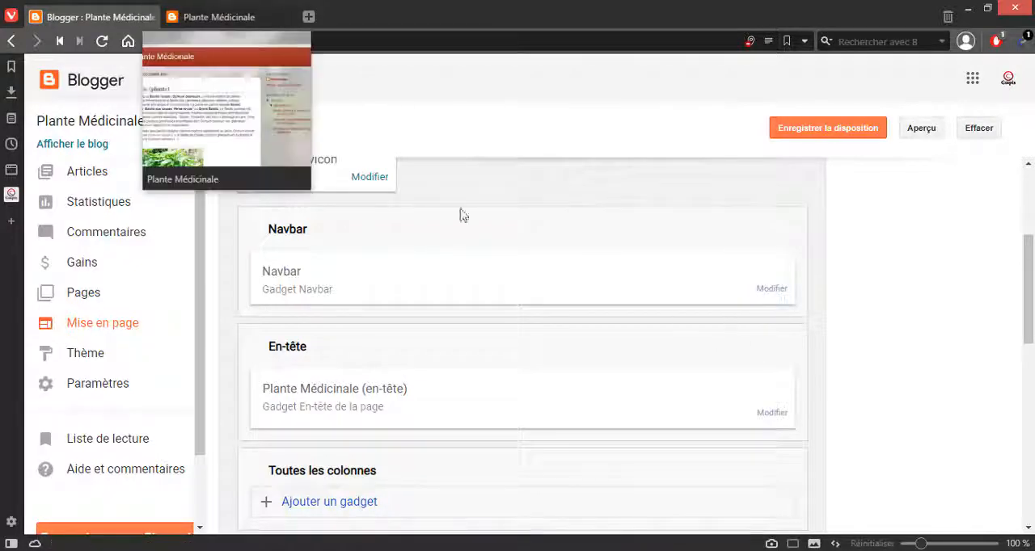
Step: Set the Navbar gadget's style to Bleu, save the gadget and save the page layout
{"action": "left_click", "coordinate": [768, 288]}
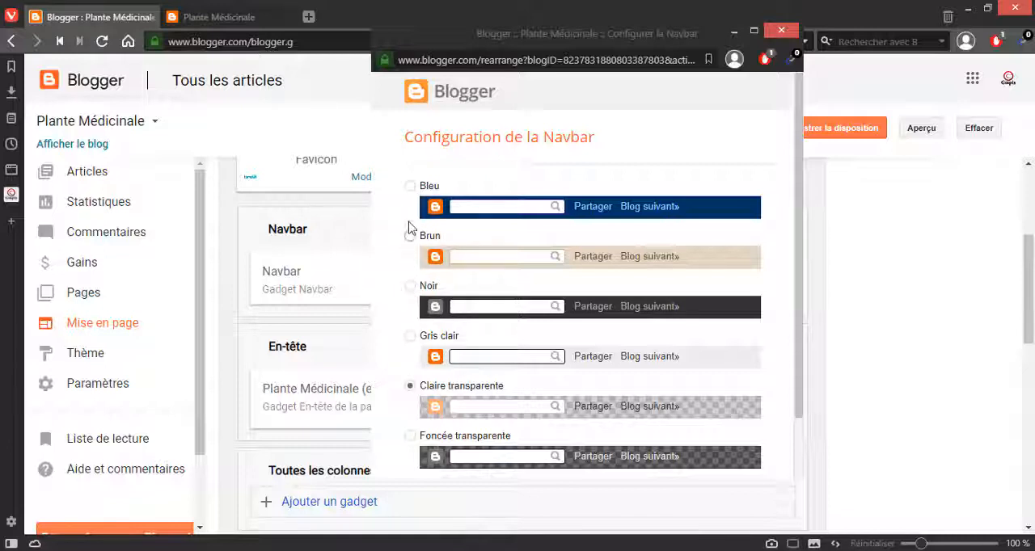
{"action": "left_click", "coordinate": [410, 187]}
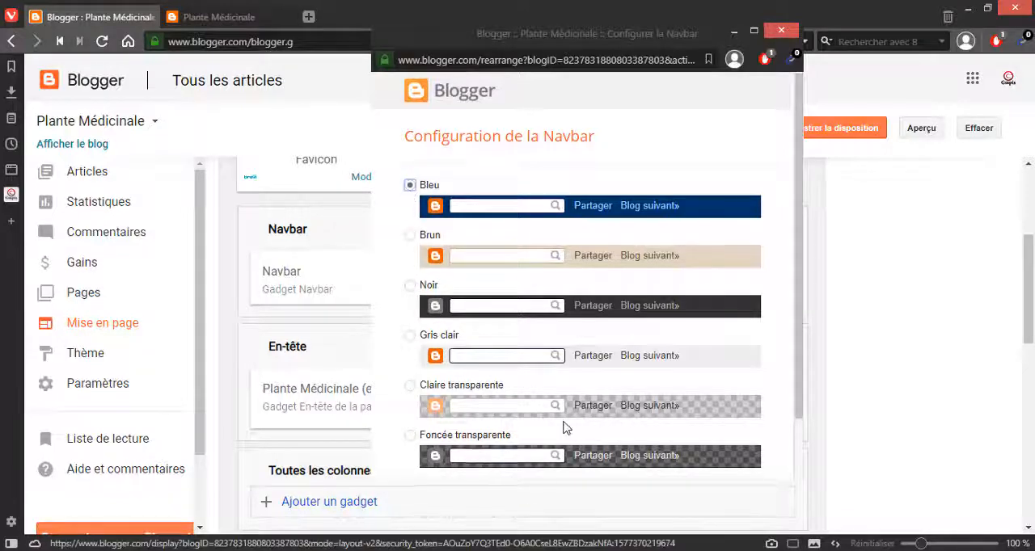
{"action": "scroll", "coordinate": [566, 427], "scroll_direction": "down", "scroll_amount": 1}
{"action": "left_click", "coordinate": [428, 455]}
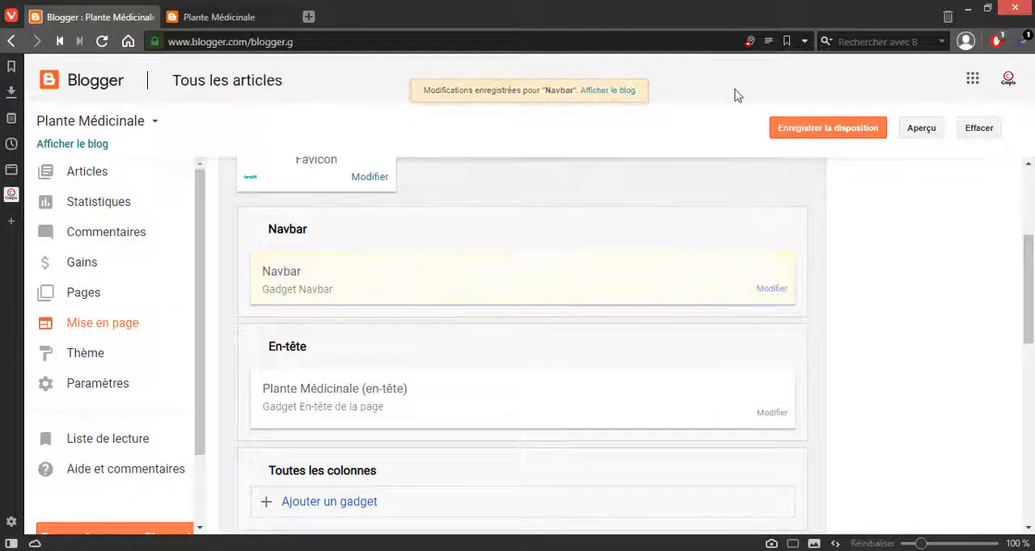
{"action": "left_click", "coordinate": [814, 135]}
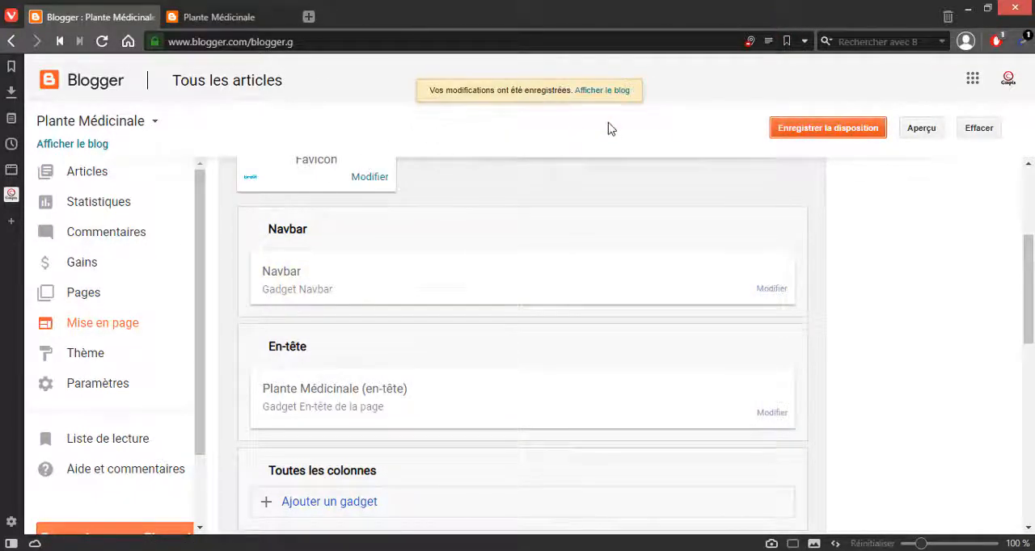
Step: Open the public blog in a new tab to check its navbar, and compare it with Blogger's page layout
{"action": "left_click", "coordinate": [614, 94]}
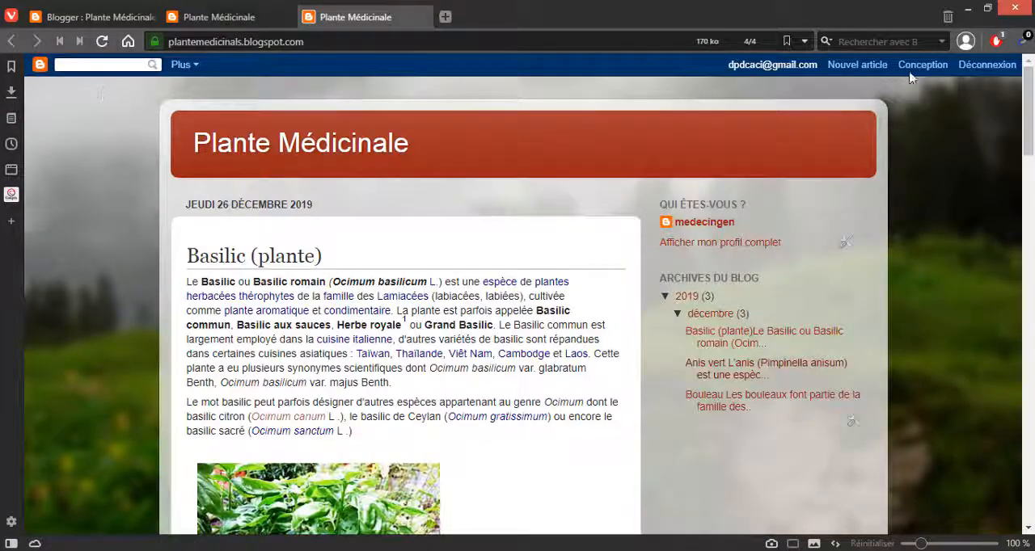
{"action": "left_click", "coordinate": [97, 17]}
{"action": "scroll", "coordinate": [534, 242], "scroll_direction": "down", "scroll_amount": 3}
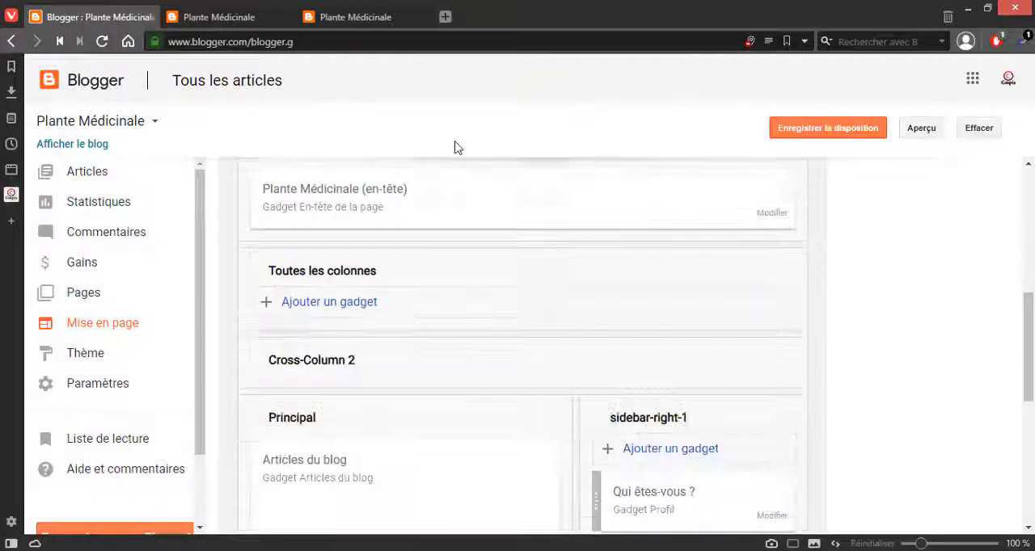
{"action": "left_click", "coordinate": [381, 16]}
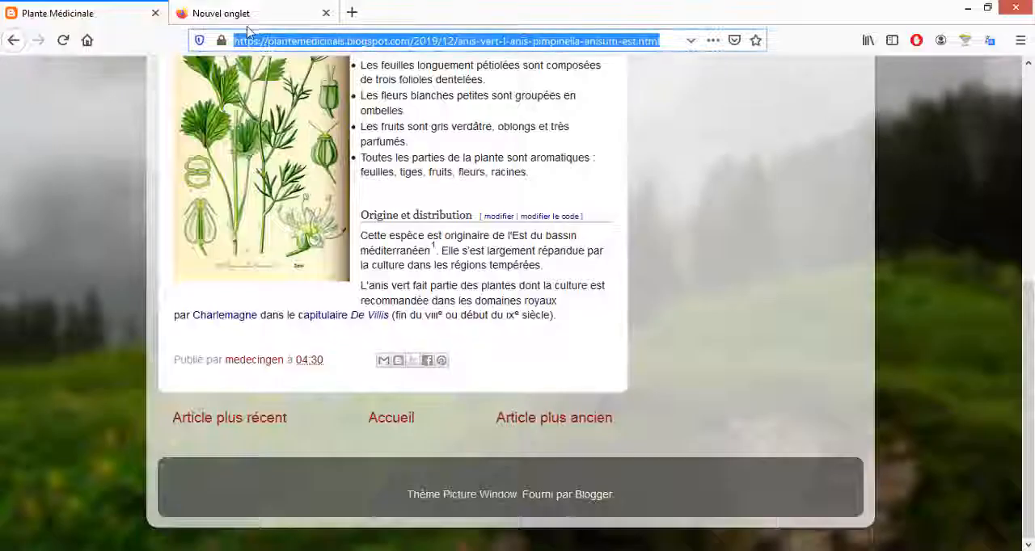
Step: In Firefox, load the blog's home page by removing the anise article's path from the address
{"action": "left_click", "coordinate": [365, 40]}
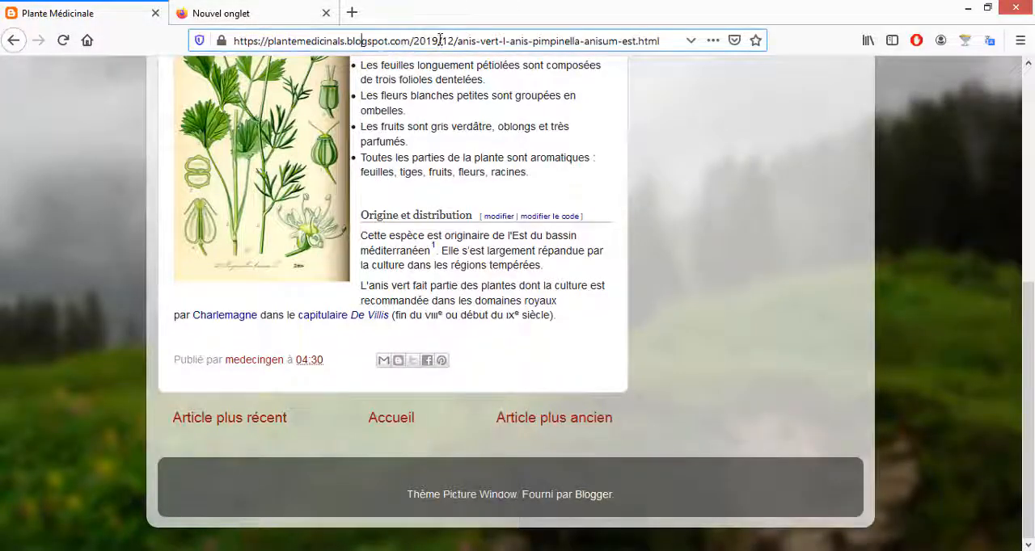
{"action": "left_click_drag", "start_coordinate": [410, 41], "coordinate": [837, 32]}
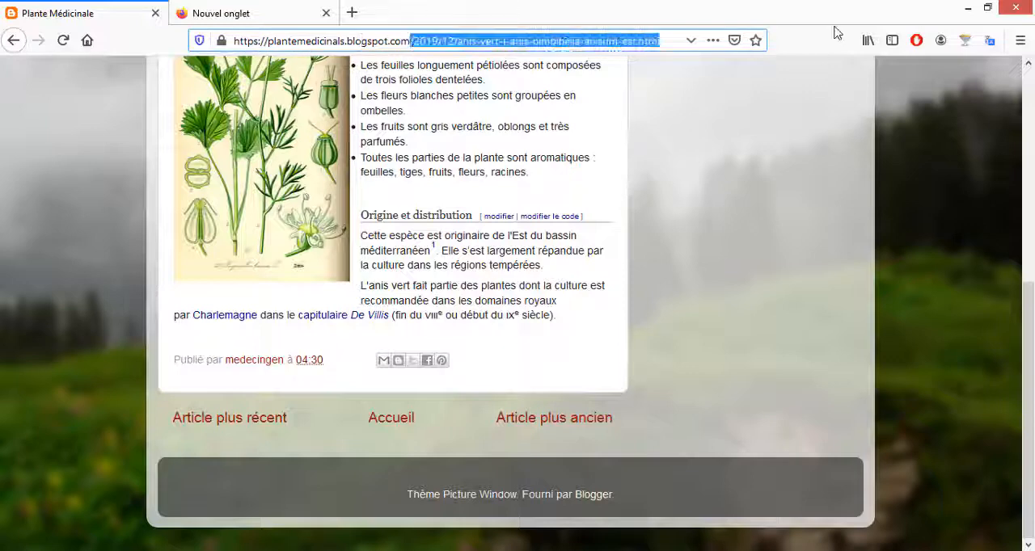
{"action": "key", "text": "BackSpace"}
{"action": "key", "text": "Return"}
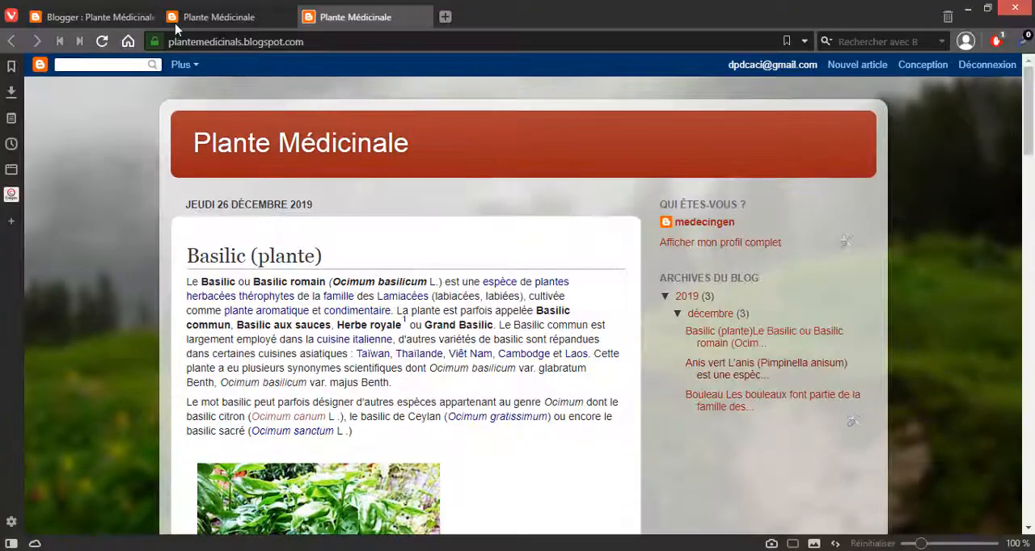
Step: Return to Blogger's page layout, set the Navbar gadget to Désactivé, save it and save the layout
{"action": "left_click", "coordinate": [113, 17]}
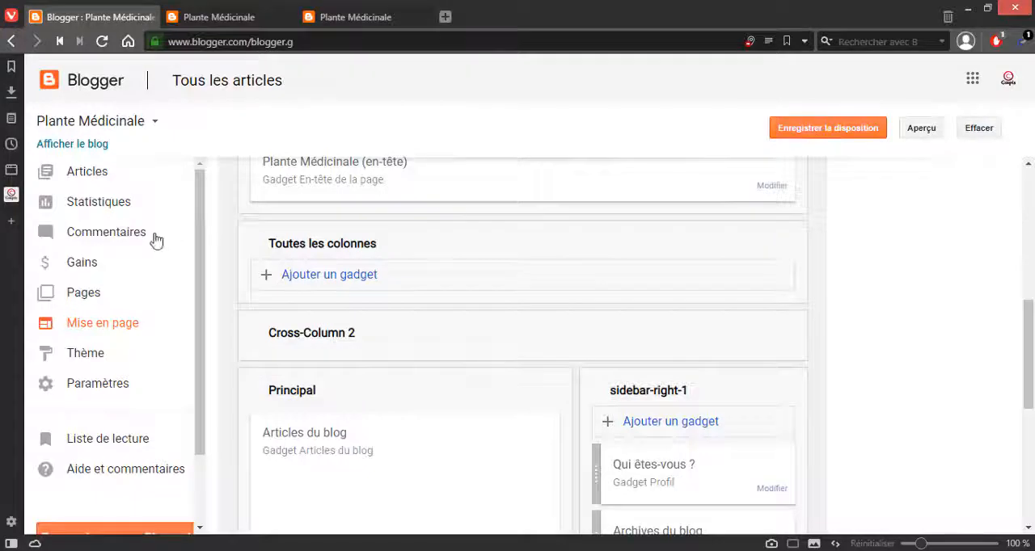
{"action": "scroll", "coordinate": [508, 397], "scroll_direction": "down", "scroll_amount": 3}
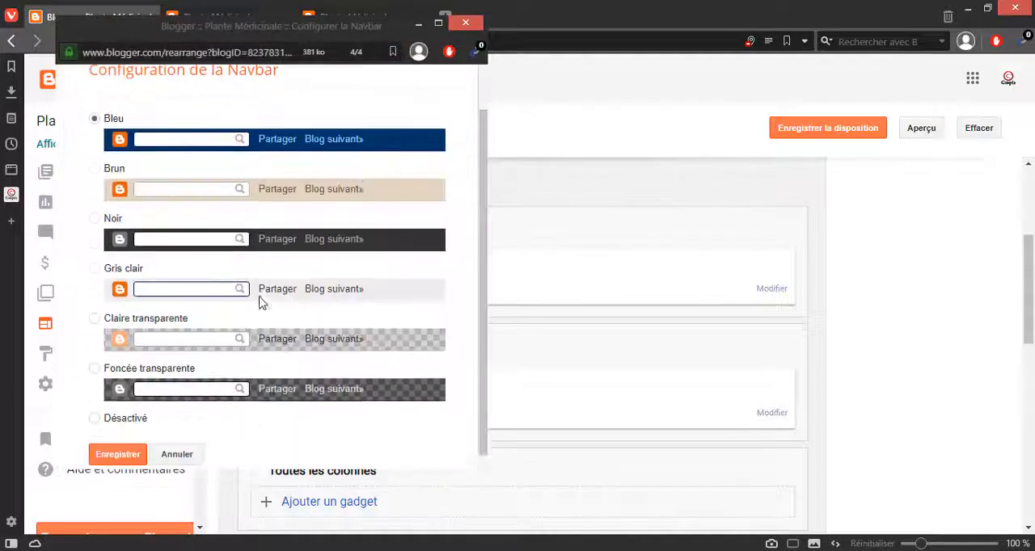
{"action": "left_click", "coordinate": [94, 411]}
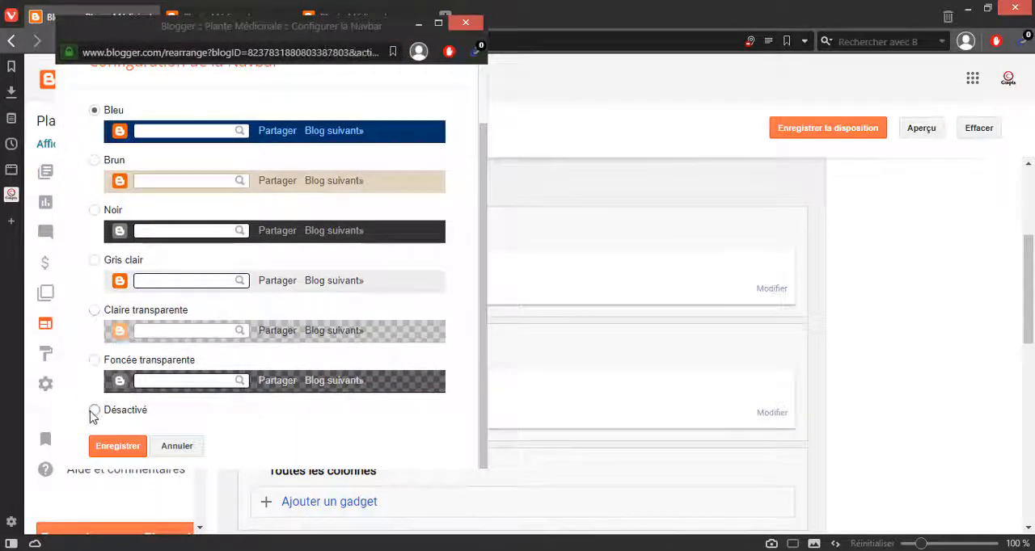
{"action": "left_click", "coordinate": [118, 446]}
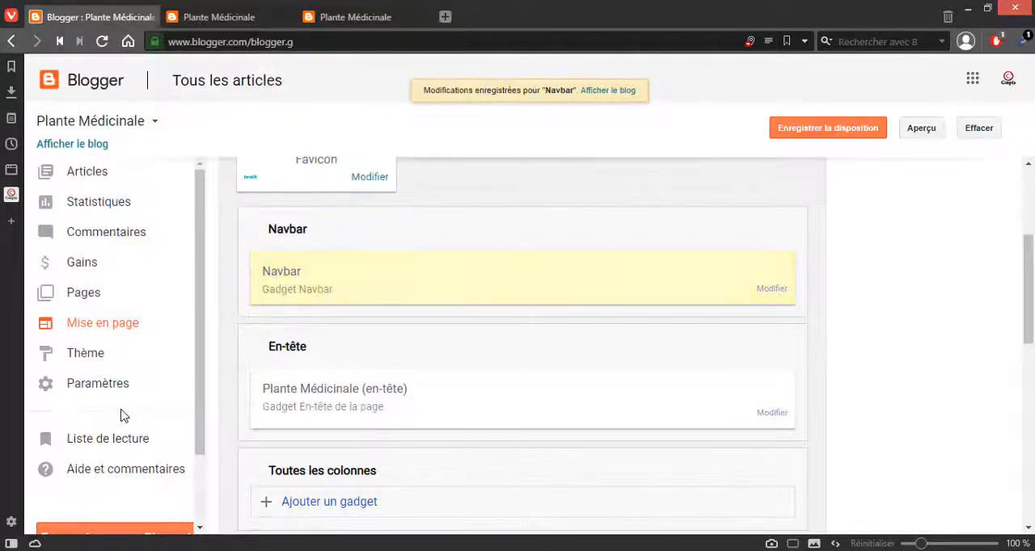
{"action": "left_click", "coordinate": [839, 132]}
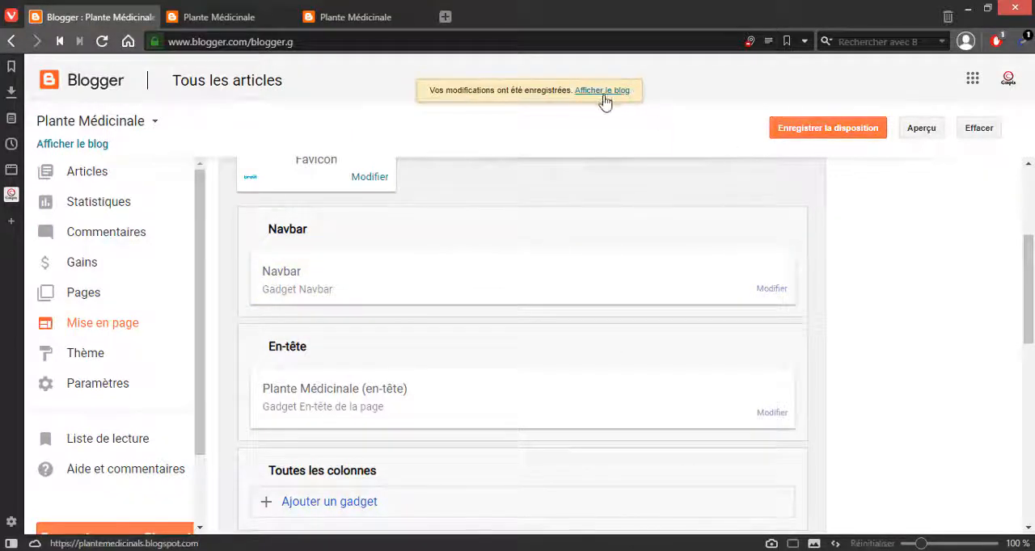
Step: Load the public blog's home page again and check the area above the header for the navbar
{"action": "left_click", "coordinate": [360, 12]}
{"action": "left_click", "coordinate": [346, 41]}
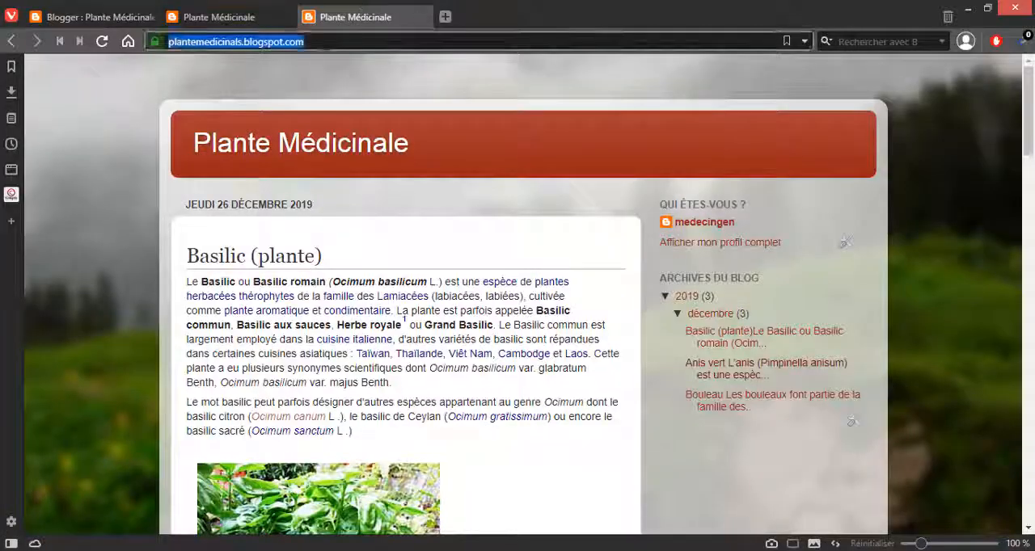
{"action": "key", "text": "Return"}
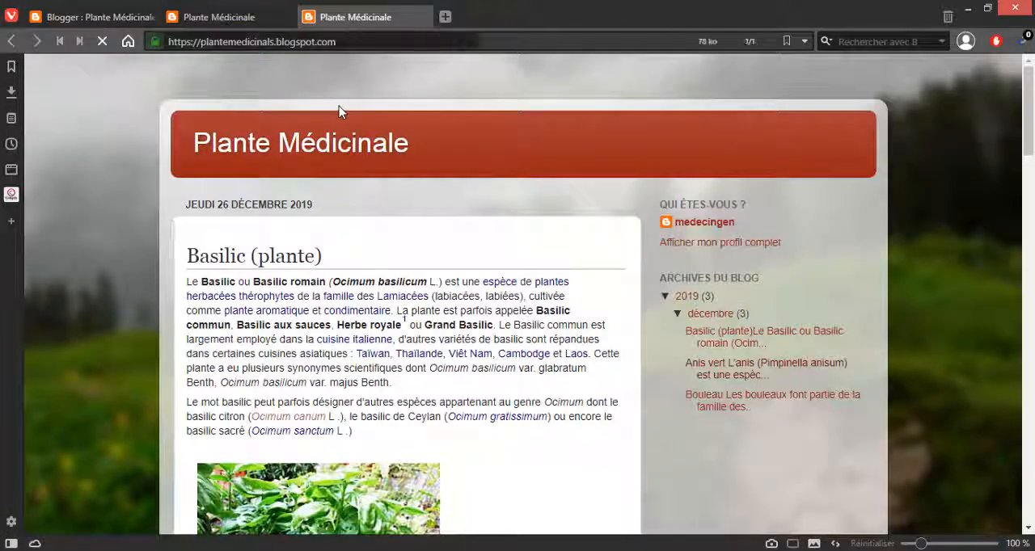
{"action": "scroll", "coordinate": [567, 151], "scroll_direction": "down", "scroll_amount": 5}
{"action": "scroll", "coordinate": [568, 147], "scroll_direction": "up", "scroll_amount": 5}
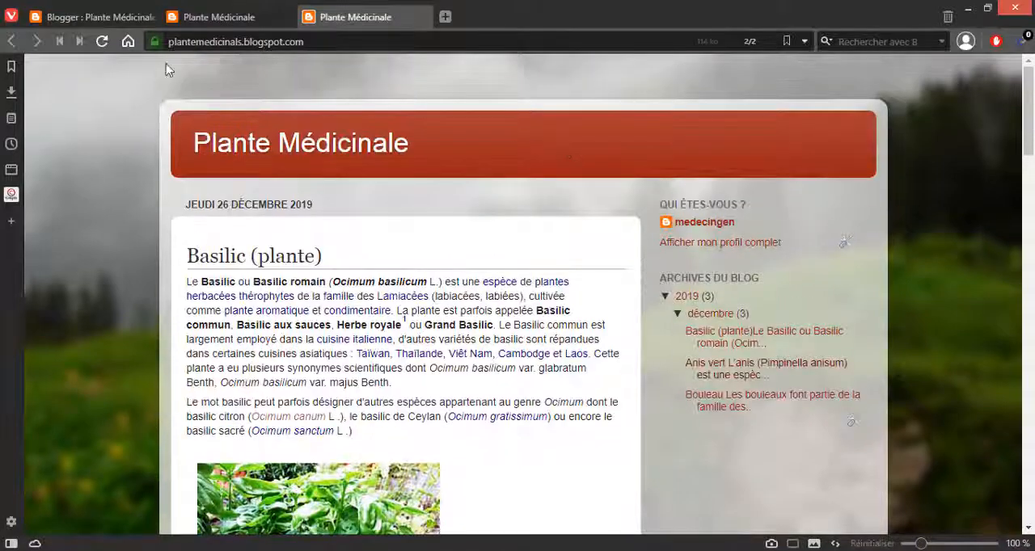
Step: Open the header gadget's settings in Blogger's page layout and compare the blog title there with the public blog's header
{"action": "left_click", "coordinate": [97, 17]}
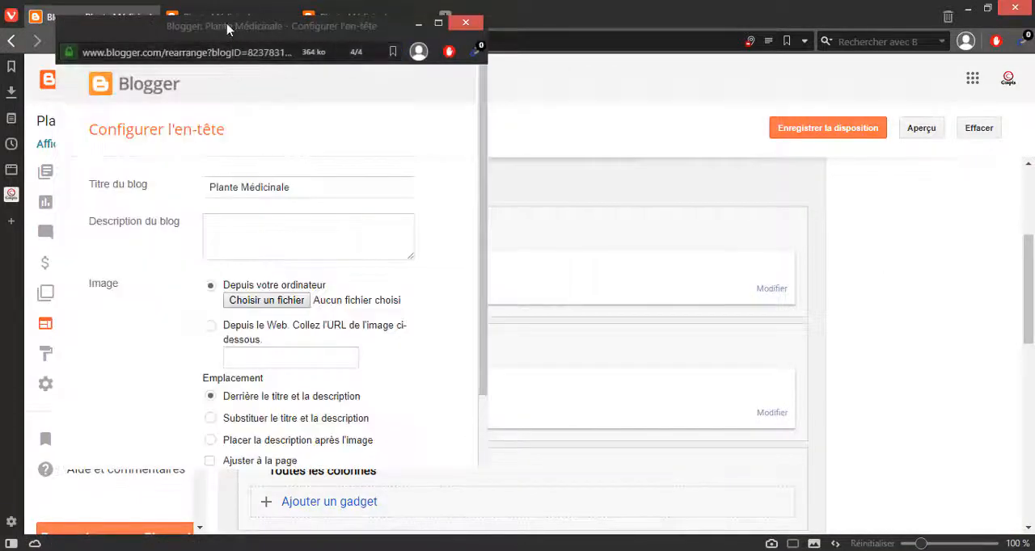
{"action": "left_click_drag", "start_coordinate": [227, 29], "coordinate": [373, 30]}
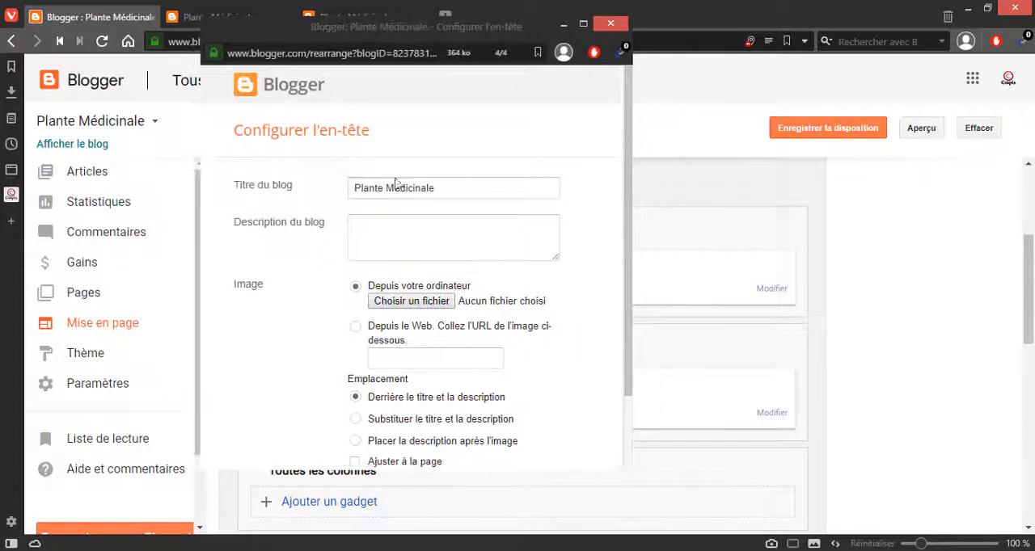
{"action": "left_click_drag", "start_coordinate": [360, 189], "coordinate": [415, 197]}
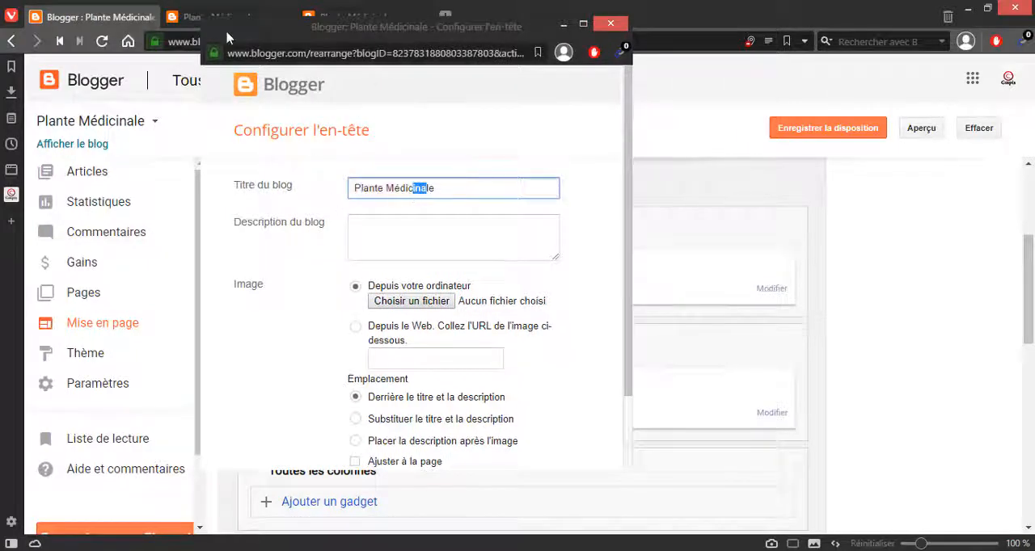
{"action": "left_click", "coordinate": [228, 4]}
{"action": "left_click", "coordinate": [243, 13]}
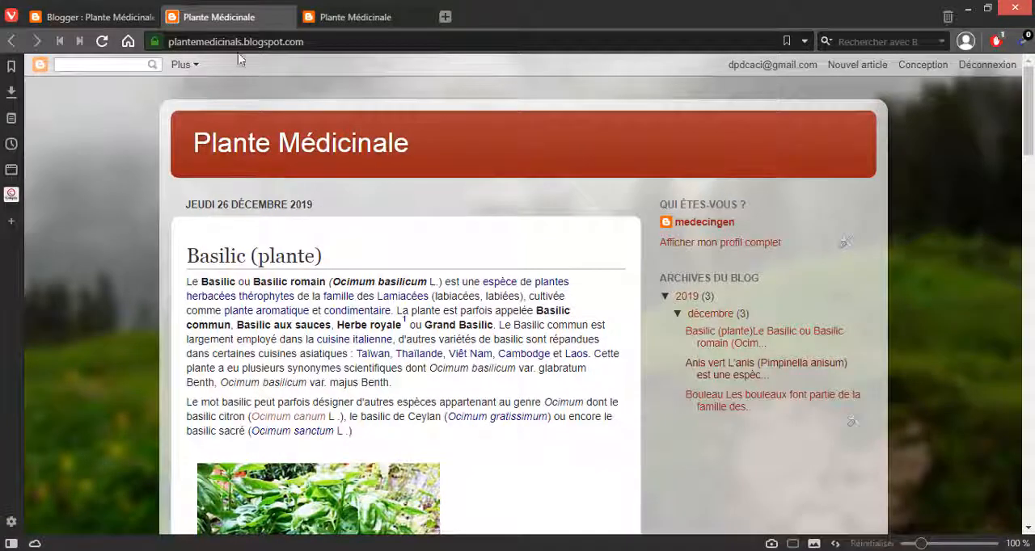
{"action": "left_click", "coordinate": [123, 18]}
{"action": "key", "text": "alt+Tab"}
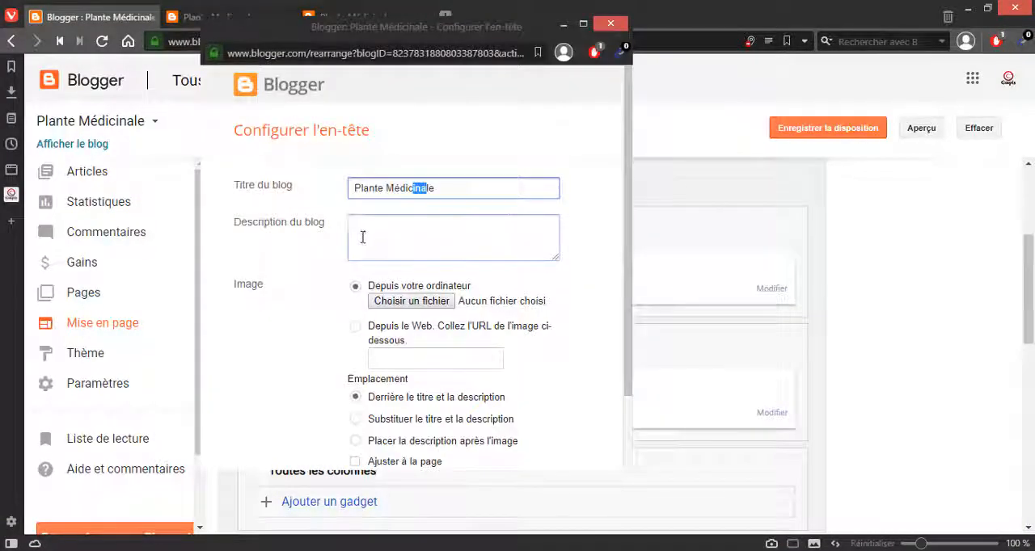
{"action": "left_click", "coordinate": [363, 233]}
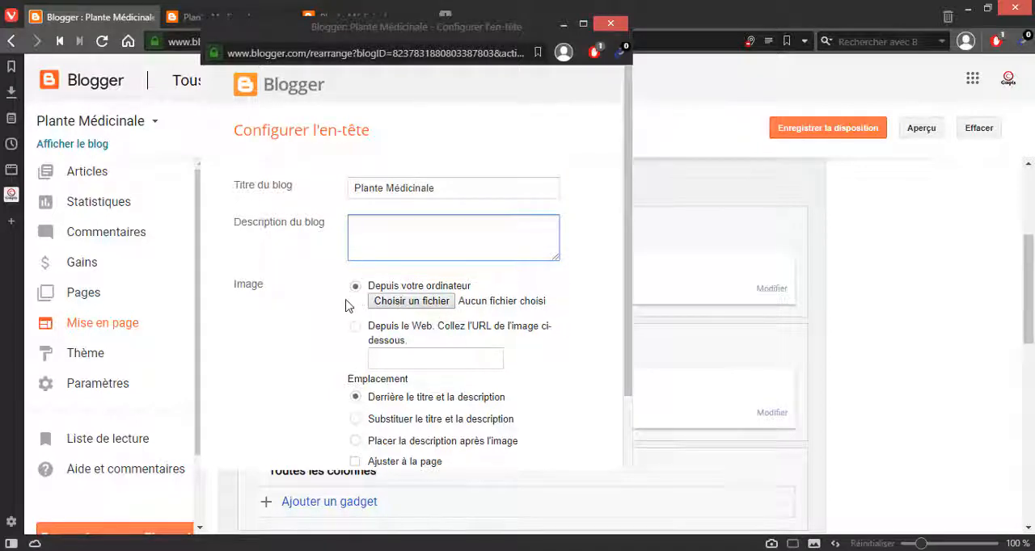
Step: Set the blog description to "Site de plante médicinale" and the title to "MedGen", save the header gadget and save the layout
{"action": "scroll", "coordinate": [345, 305], "scroll_direction": "down", "scroll_amount": 2}
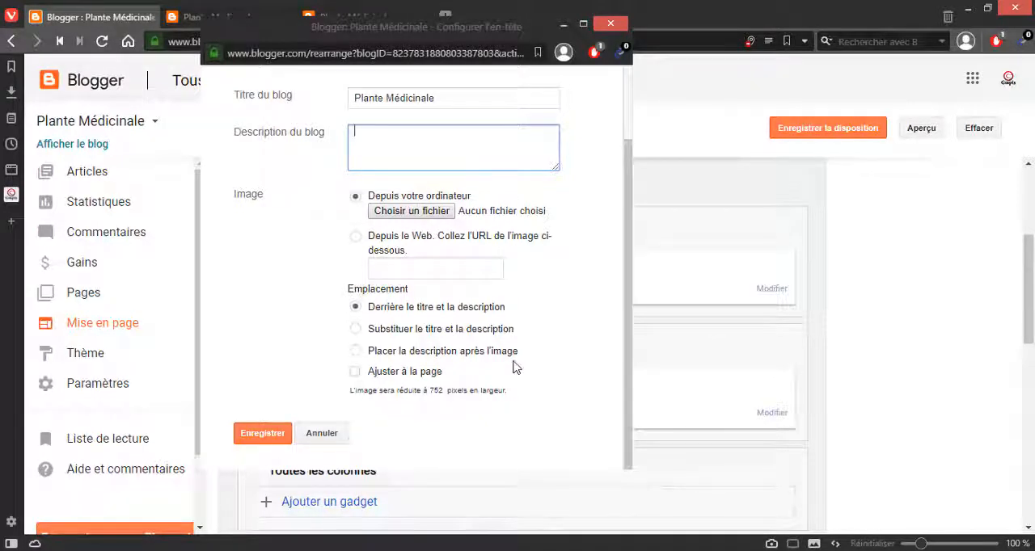
{"action": "scroll", "coordinate": [508, 365], "scroll_direction": "up", "scroll_amount": 1}
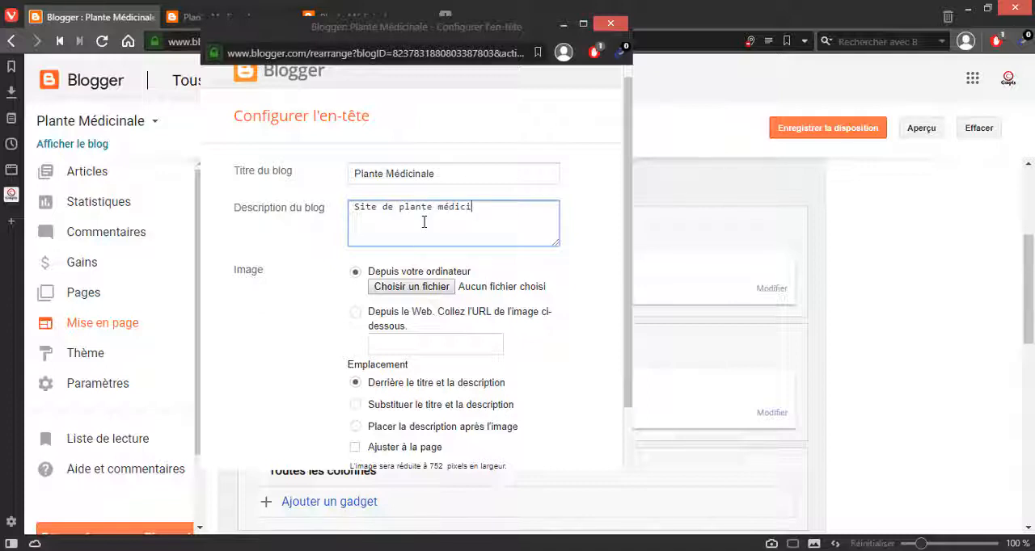
{"action": "triple_click", "coordinate": [394, 174]}
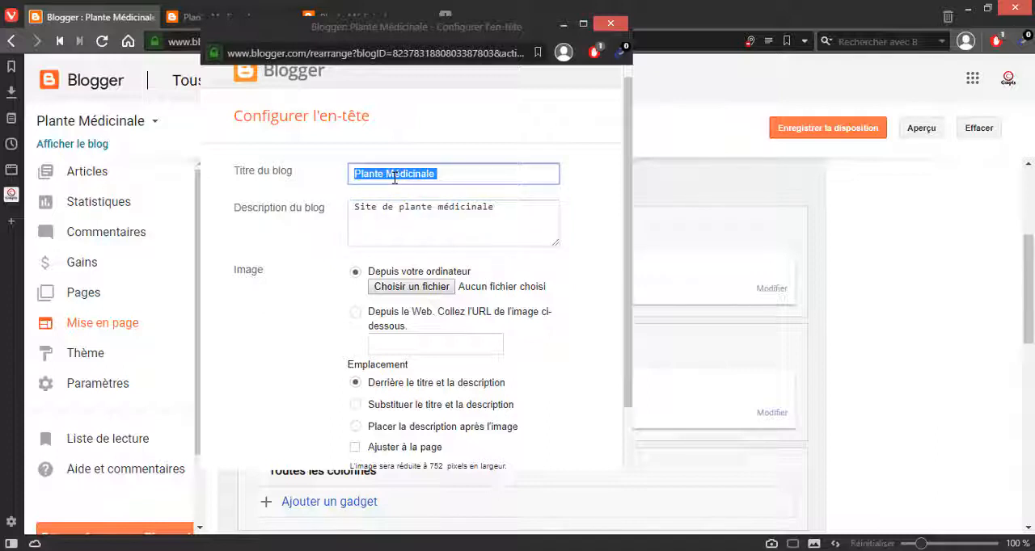
{"action": "type", "text": "MedGen"}
{"action": "scroll", "coordinate": [388, 254], "scroll_direction": "down", "scroll_amount": 1}
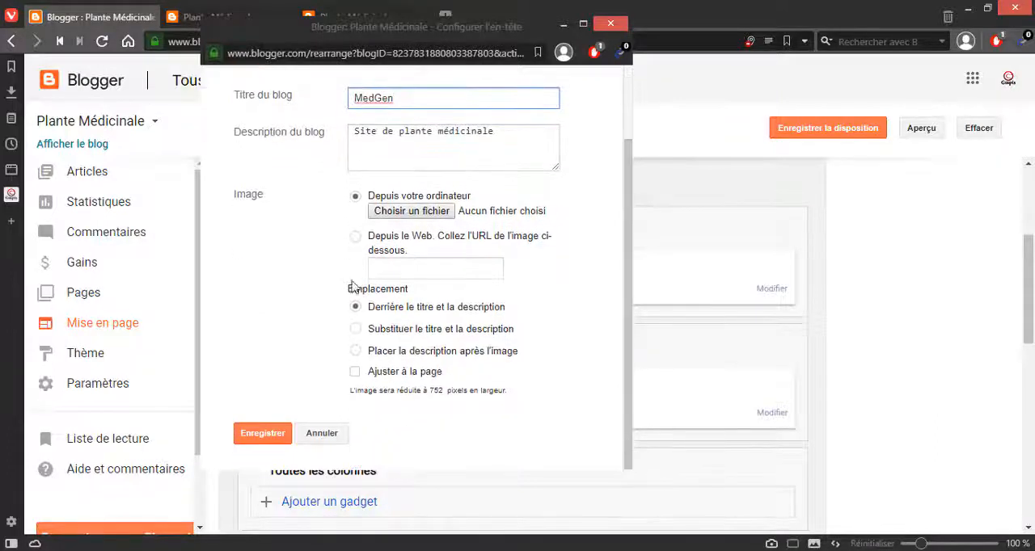
{"action": "left_click", "coordinate": [265, 434]}
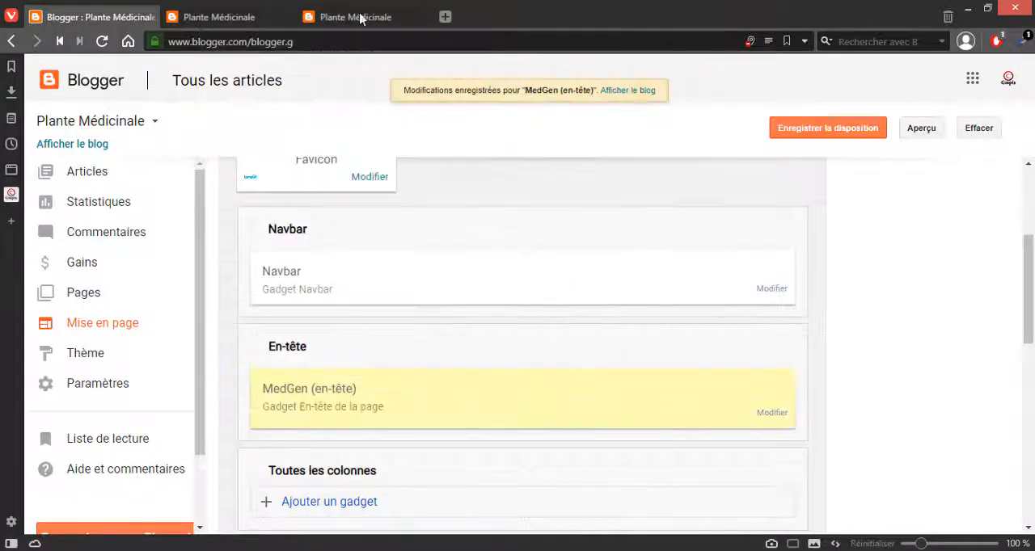
{"action": "left_click", "coordinate": [864, 130]}
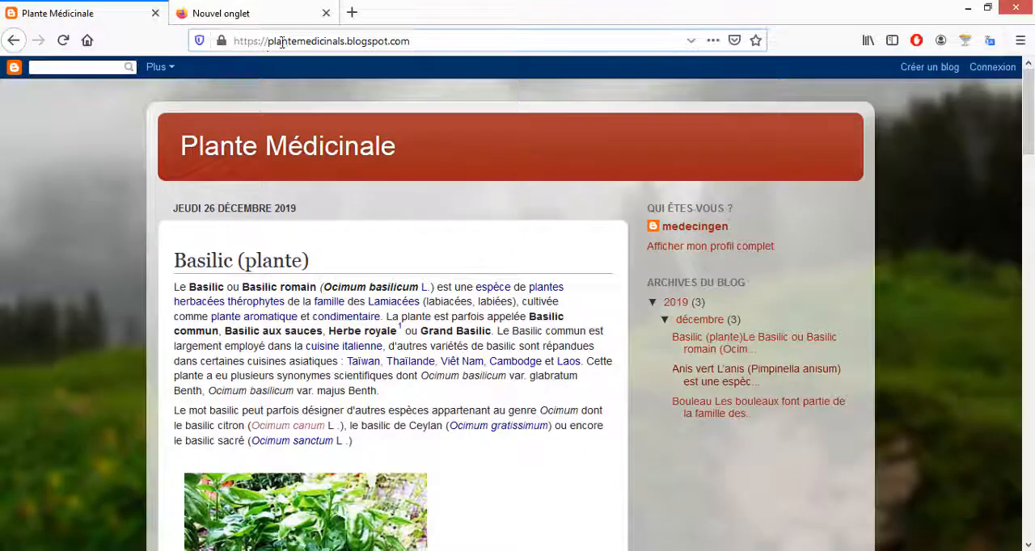
Step: Switch to Firefox, load the public blog's home page again and check the title and description in its header
{"action": "left_click", "coordinate": [281, 41]}
{"action": "left_click", "coordinate": [281, 41]}
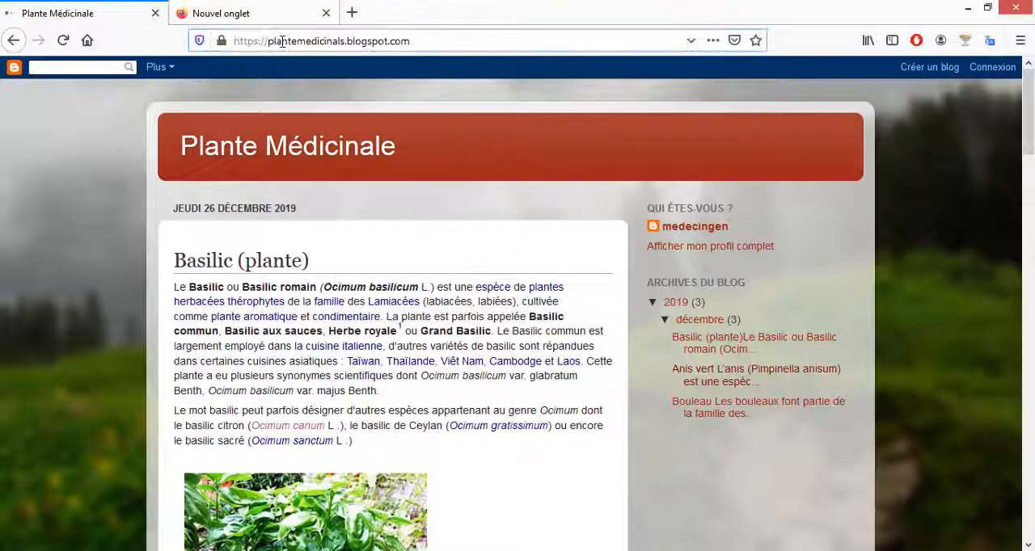
{"action": "key", "text": "Return"}
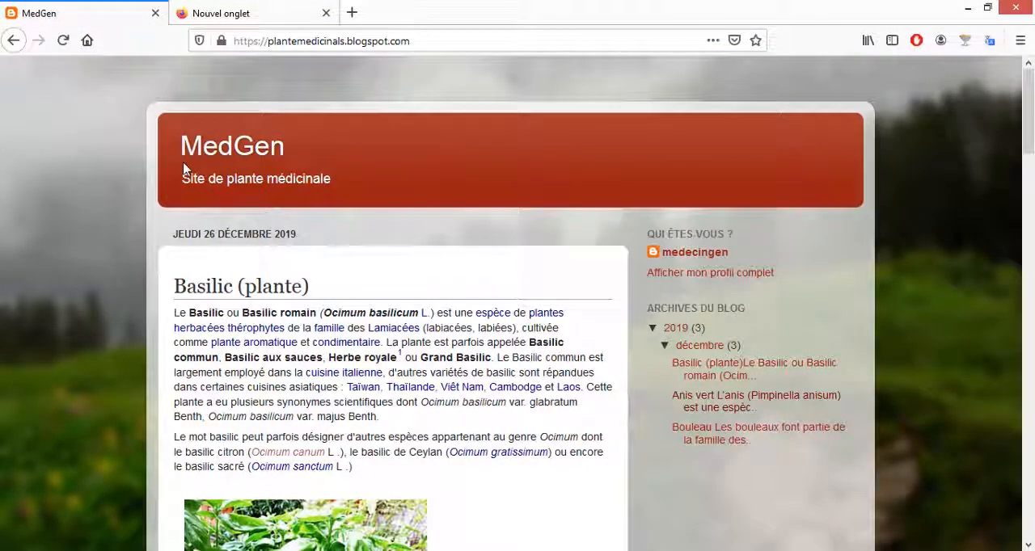
{"action": "left_click_drag", "start_coordinate": [179, 146], "coordinate": [312, 155]}
{"action": "left_click", "coordinate": [312, 155]}
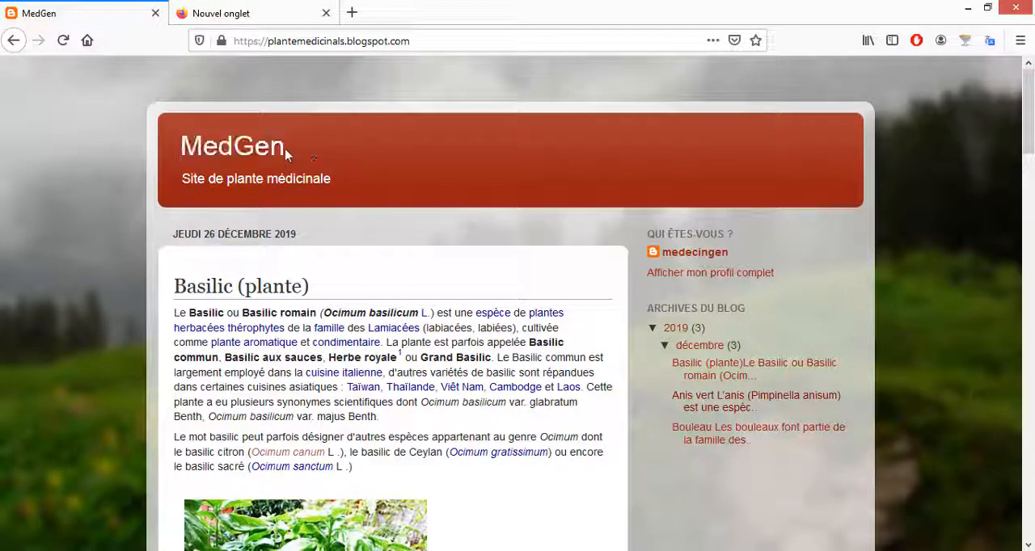
{"action": "left_click_drag", "start_coordinate": [186, 179], "coordinate": [335, 180]}
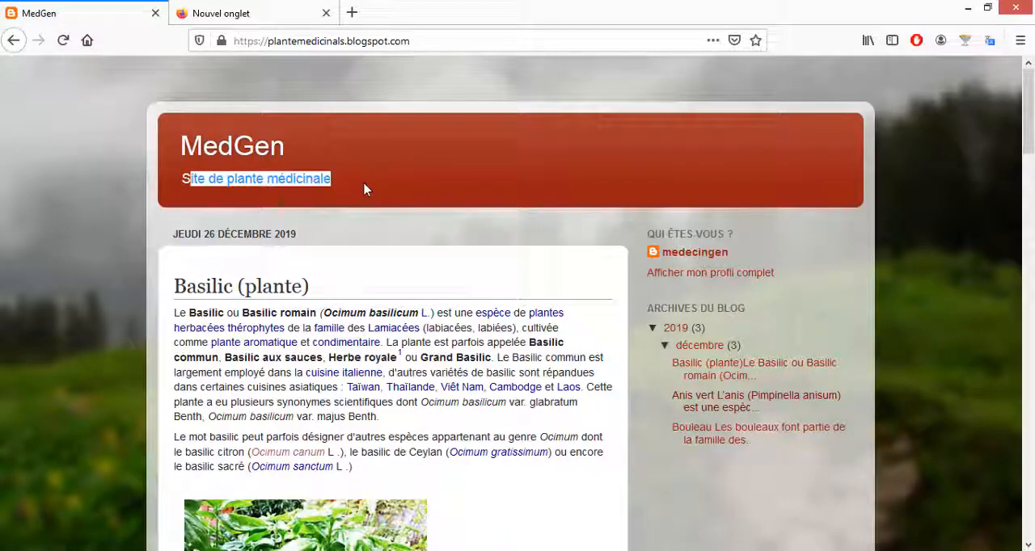
{"action": "left_click", "coordinate": [332, 187]}
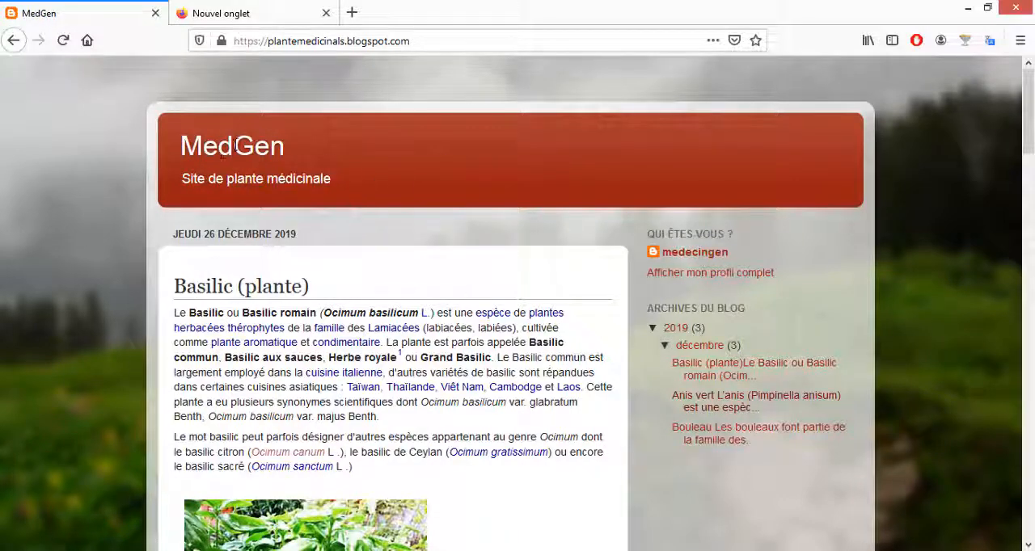
Step: Return to Blogger's page layout, reopen the header settings and upload the basil picture 290px-Basil-Basilico-Ocimum_basilicum-albahaca as the header image
{"action": "key", "text": "alt+Tab"}
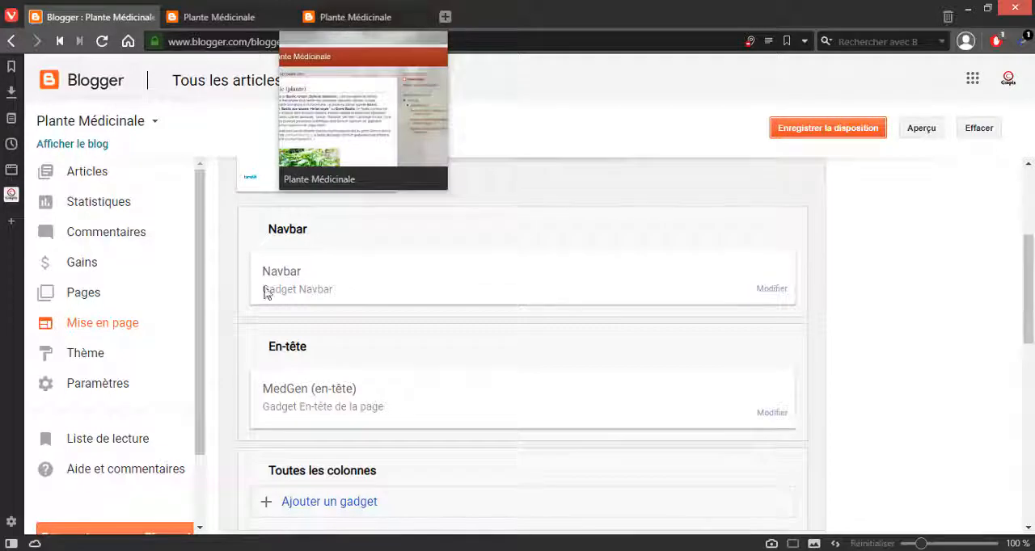
{"action": "scroll", "coordinate": [767, 288], "scroll_direction": "up", "scroll_amount": 2}
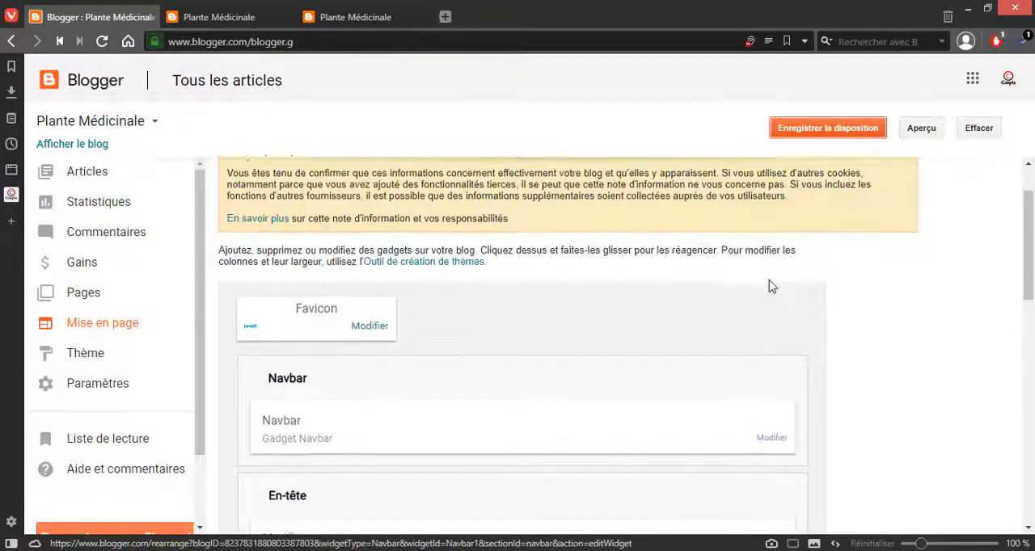
{"action": "scroll", "coordinate": [769, 287], "scroll_direction": "down", "scroll_amount": 2}
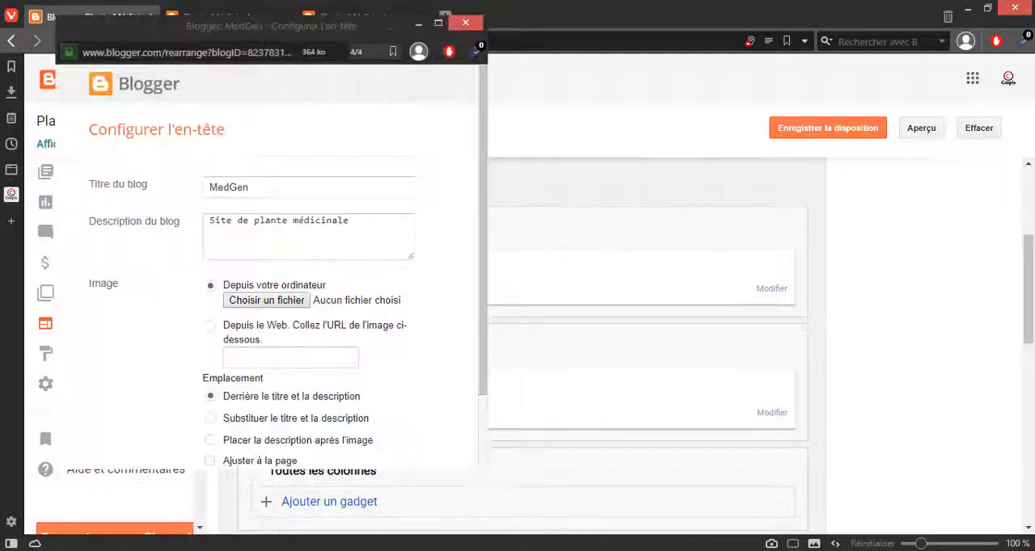
{"action": "left_click", "coordinate": [267, 300]}
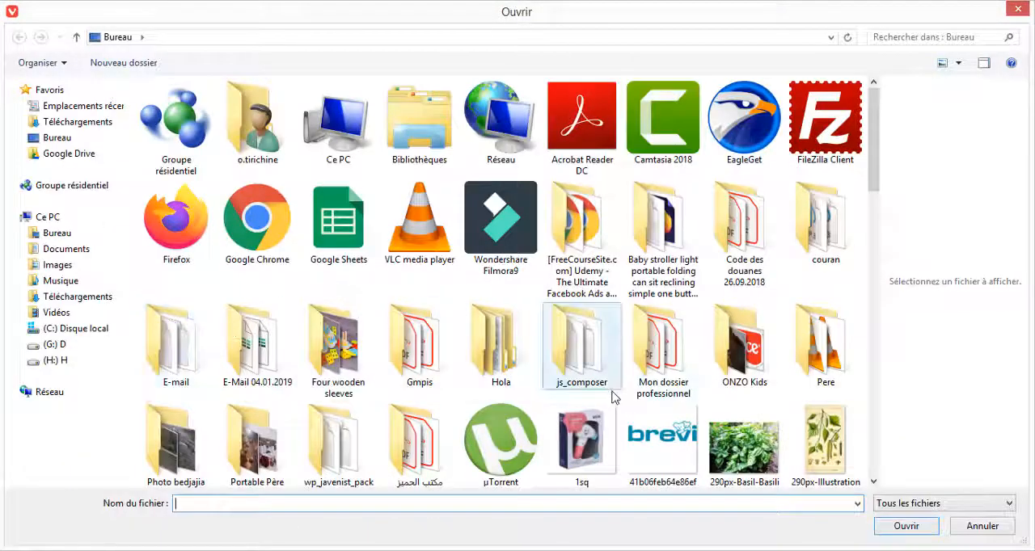
{"action": "left_click", "coordinate": [684, 437]}
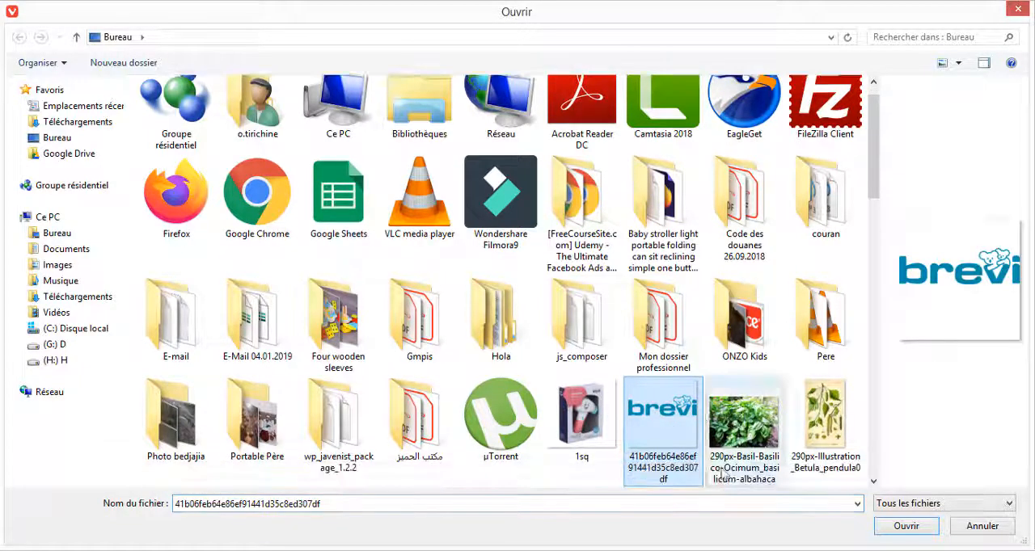
{"action": "left_click", "coordinate": [811, 423]}
{"action": "left_click", "coordinate": [748, 437]}
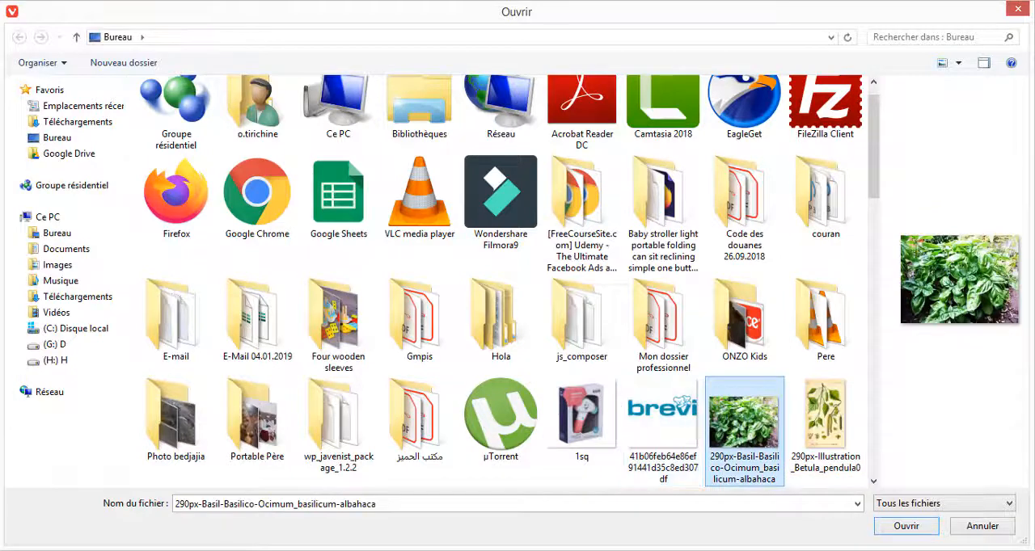
{"action": "left_click", "coordinate": [916, 528]}
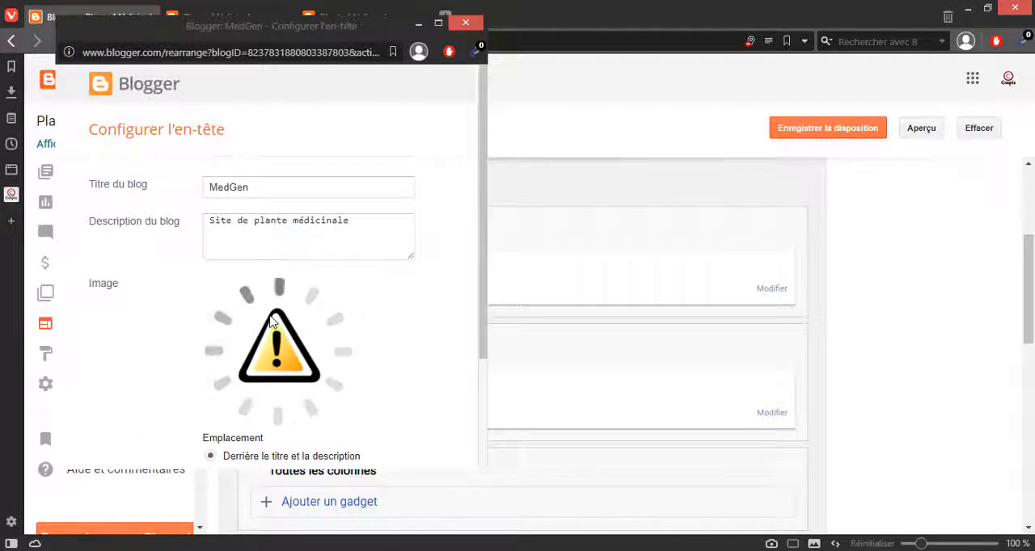
Step: Save the header gadget with its new image, and save the page layout
{"action": "scroll", "coordinate": [394, 402], "scroll_direction": "down", "scroll_amount": 2}
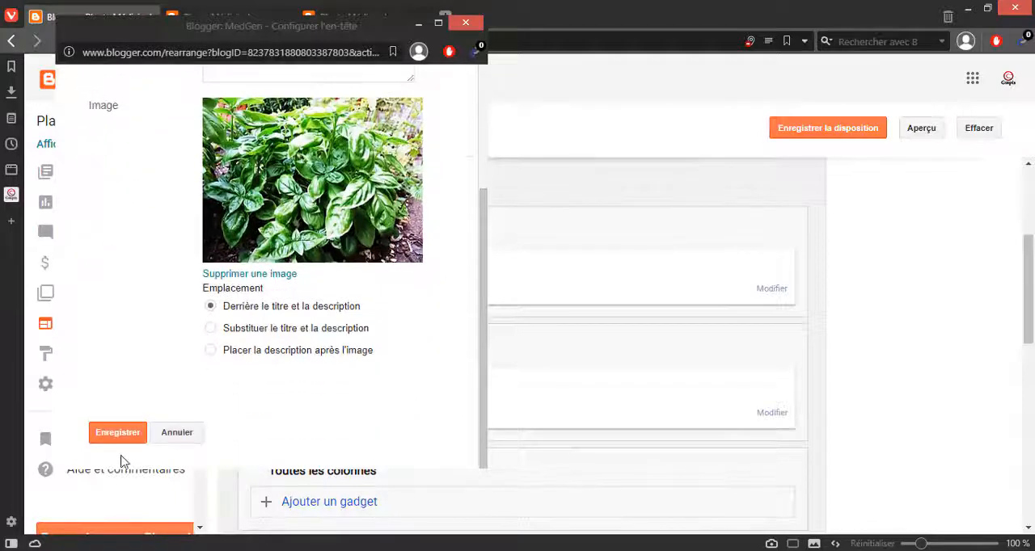
{"action": "left_click", "coordinate": [108, 440]}
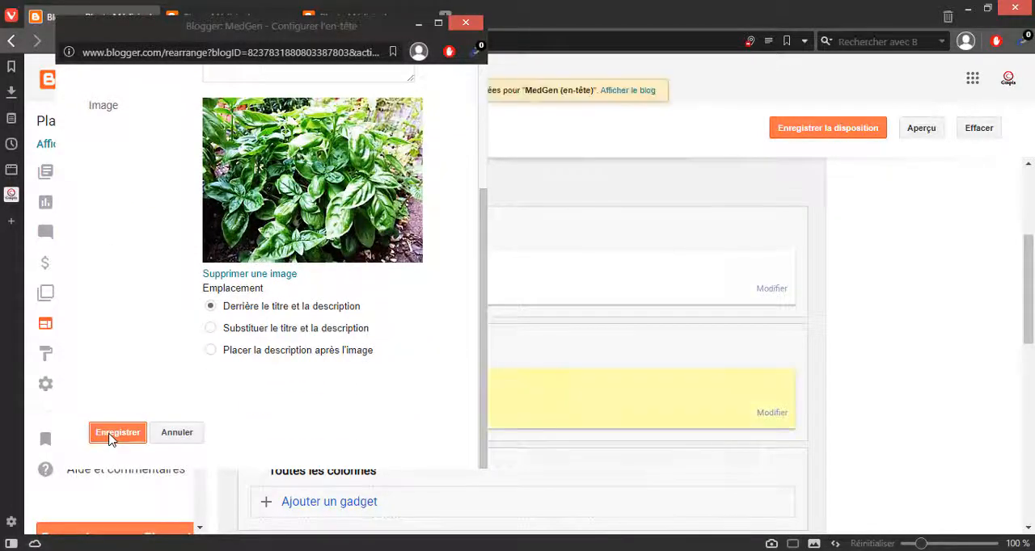
{"action": "left_click", "coordinate": [340, 18]}
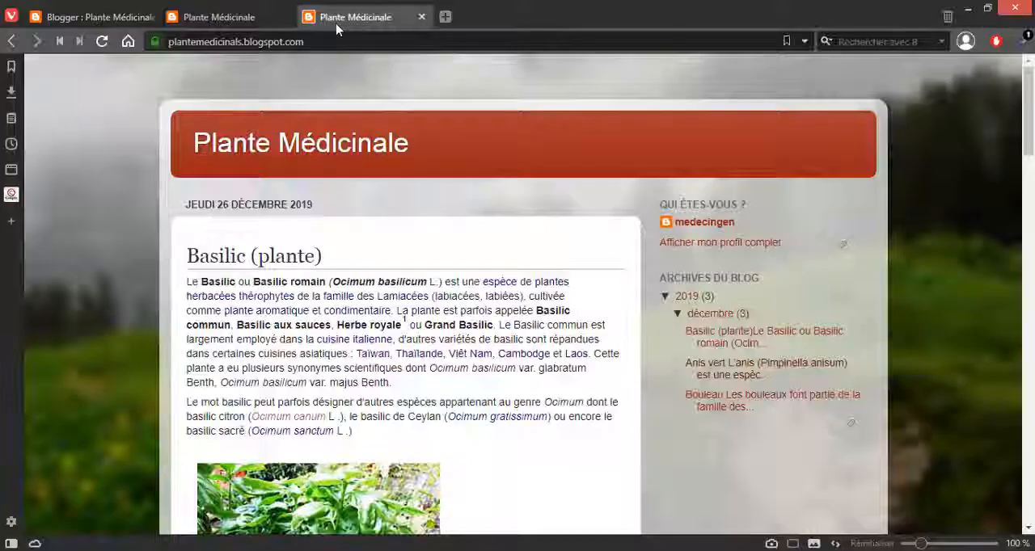
{"action": "left_click", "coordinate": [113, 18]}
{"action": "left_click", "coordinate": [777, 132]}
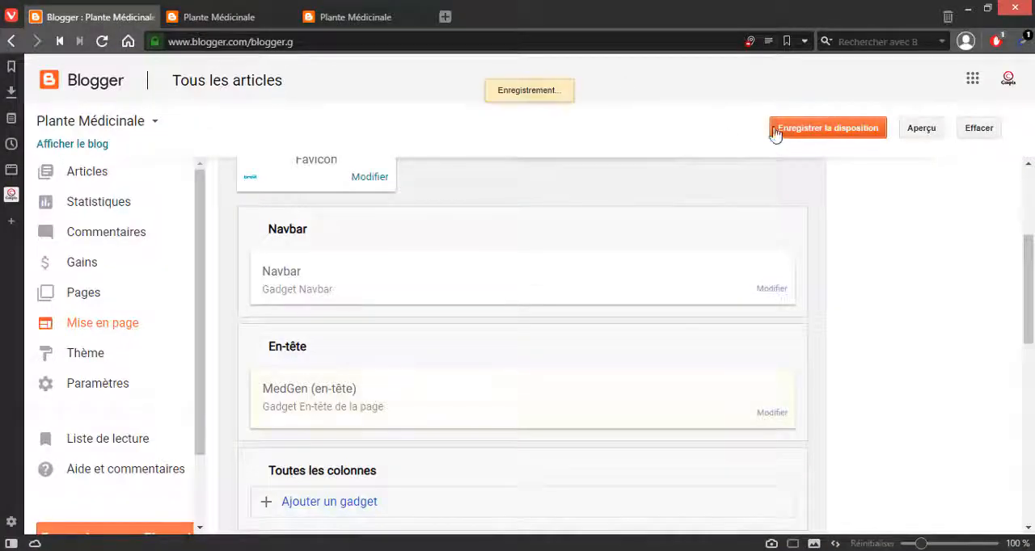
Step: Load the public blog's home page again and compare its header with the older copy open in the other tab
{"action": "left_click", "coordinate": [372, 18]}
{"action": "left_click", "coordinate": [286, 43]}
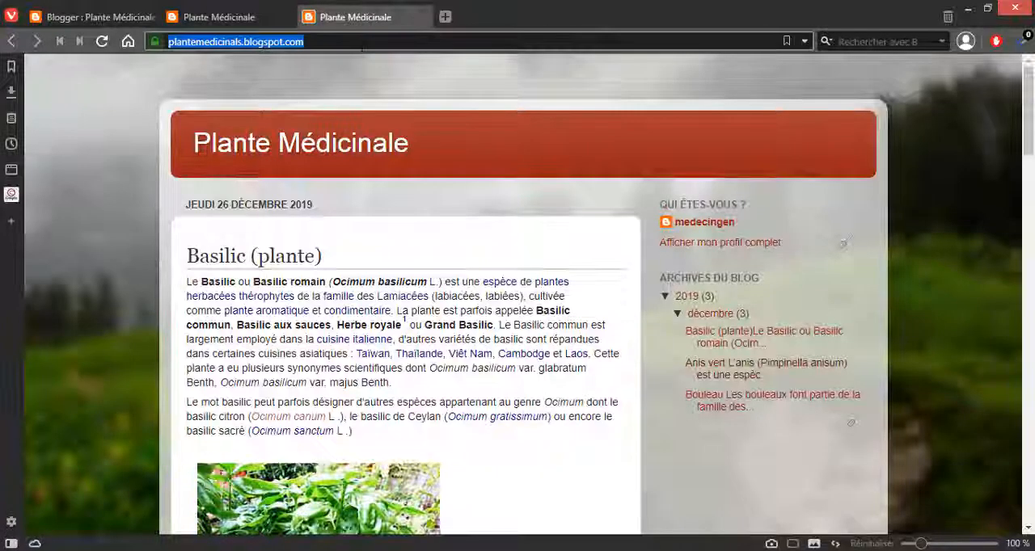
{"action": "key", "text": "Return"}
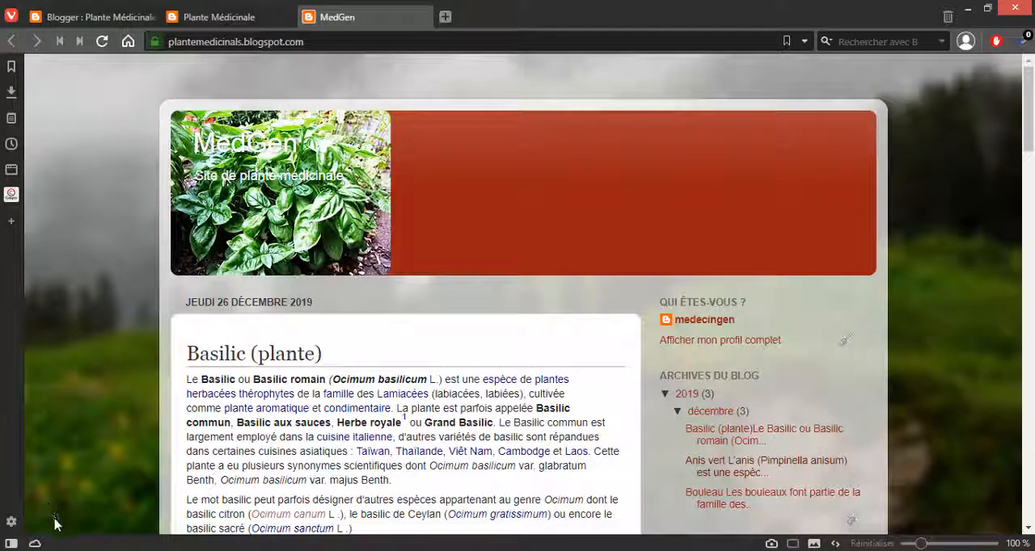
{"action": "left_click", "coordinate": [204, 16]}
{"action": "left_click", "coordinate": [349, 26]}
{"action": "left_click", "coordinate": [233, 22]}
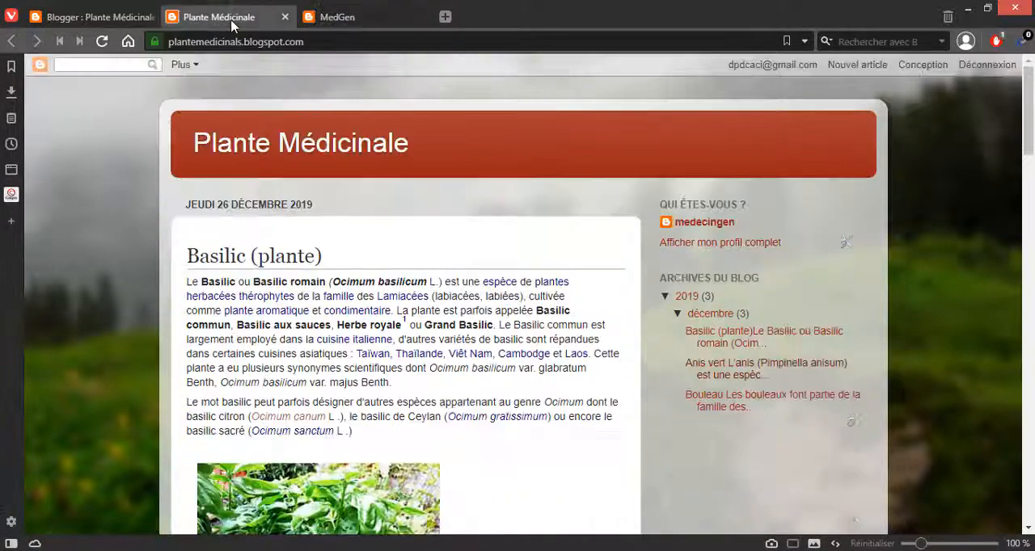
{"action": "left_click", "coordinate": [335, 13]}
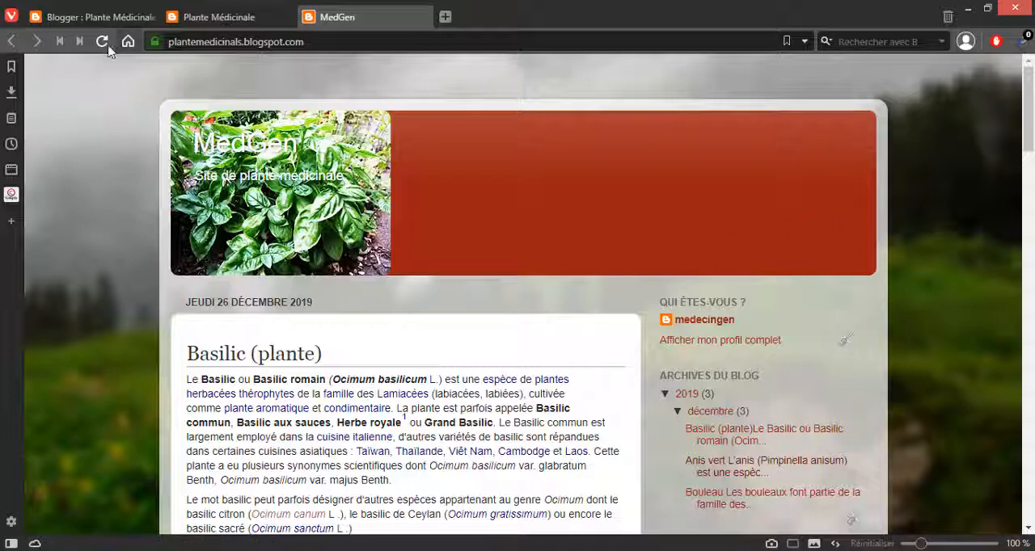
Step: Return to Blogger's page layout, reopen the header settings and set the image placement to Substituer le titre et la description
{"action": "mouse_move", "coordinate": [113, 26]}
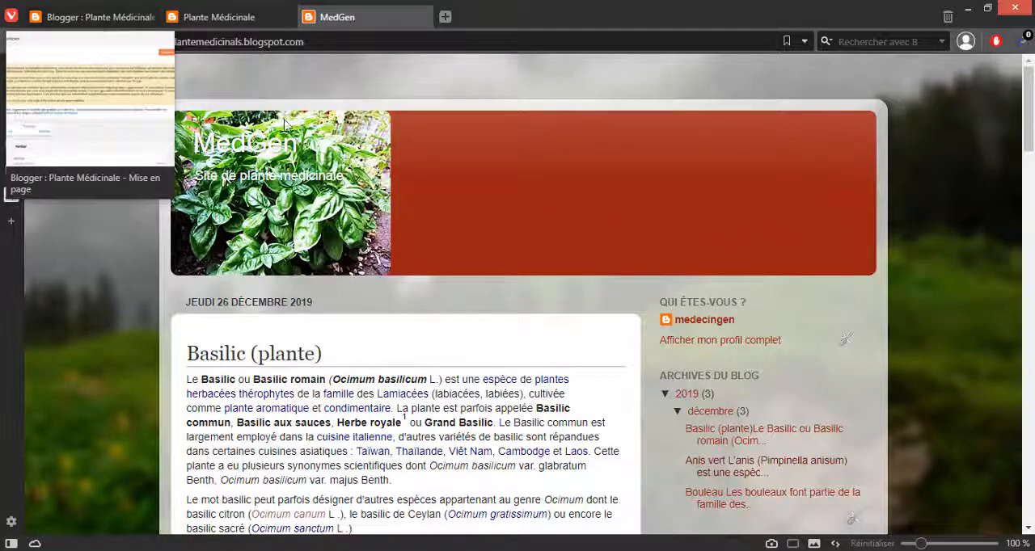
{"action": "left_click", "coordinate": [129, 20]}
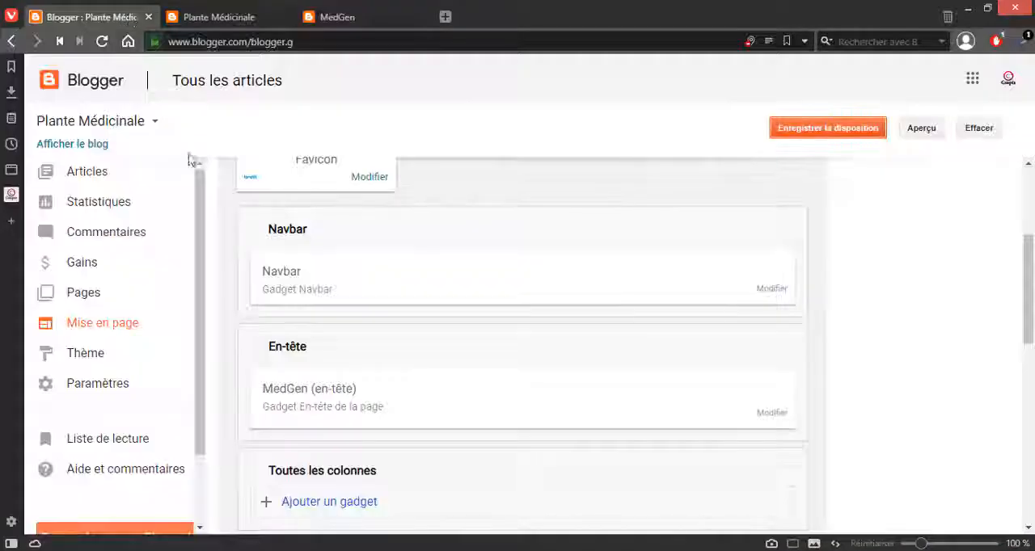
{"action": "left_click", "coordinate": [771, 289]}
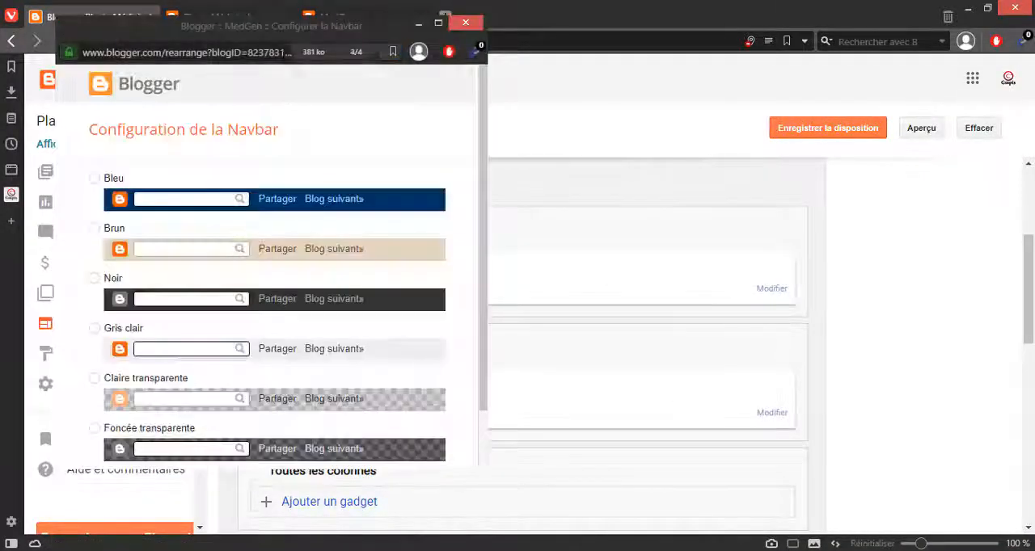
{"action": "left_click", "coordinate": [466, 26]}
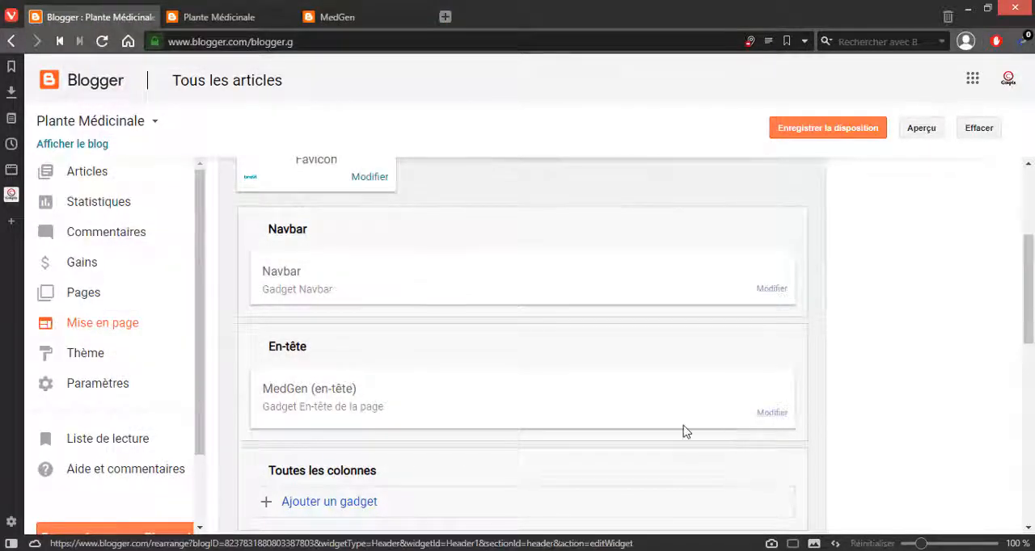
{"action": "left_click", "coordinate": [771, 413]}
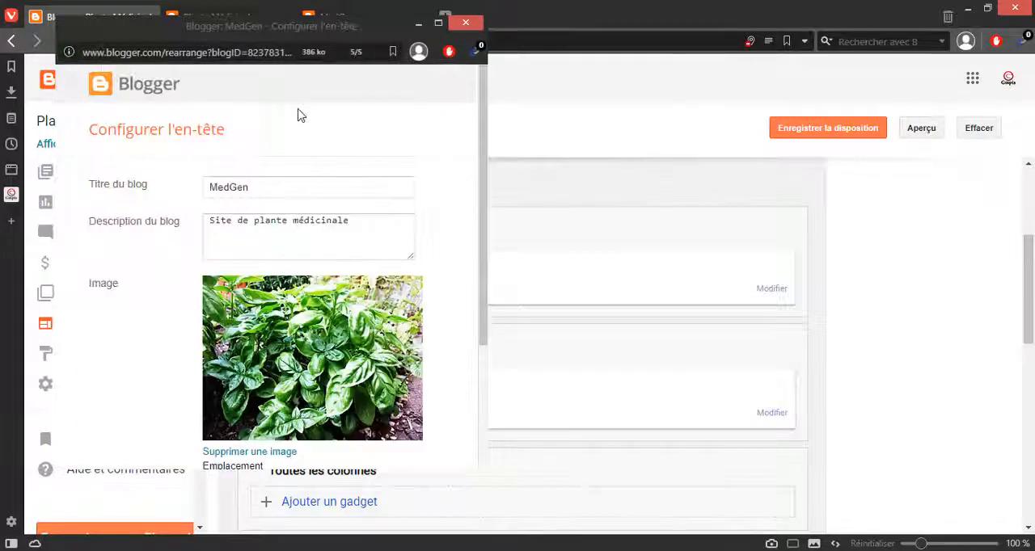
{"action": "scroll", "coordinate": [263, 361], "scroll_direction": "down", "scroll_amount": 3}
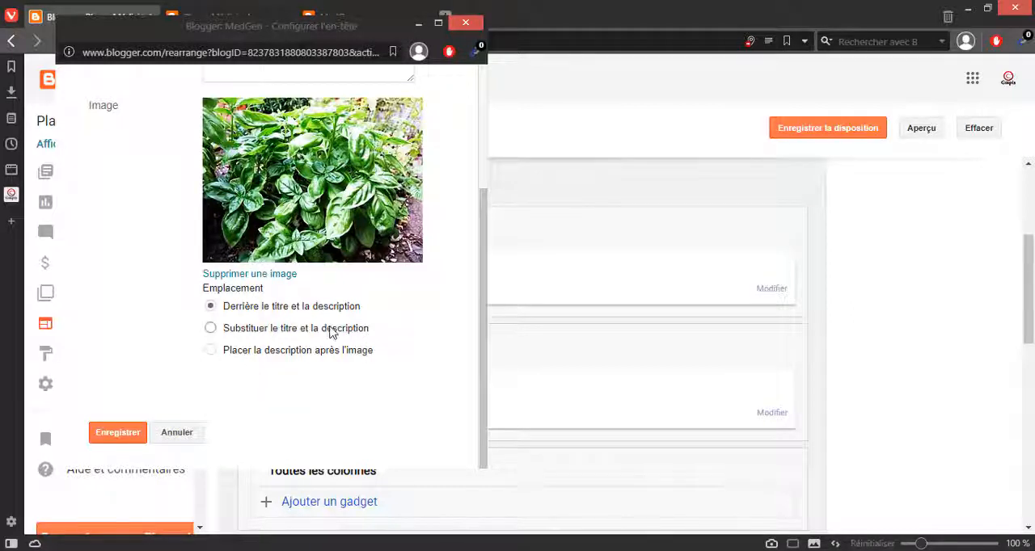
{"action": "left_click", "coordinate": [211, 329]}
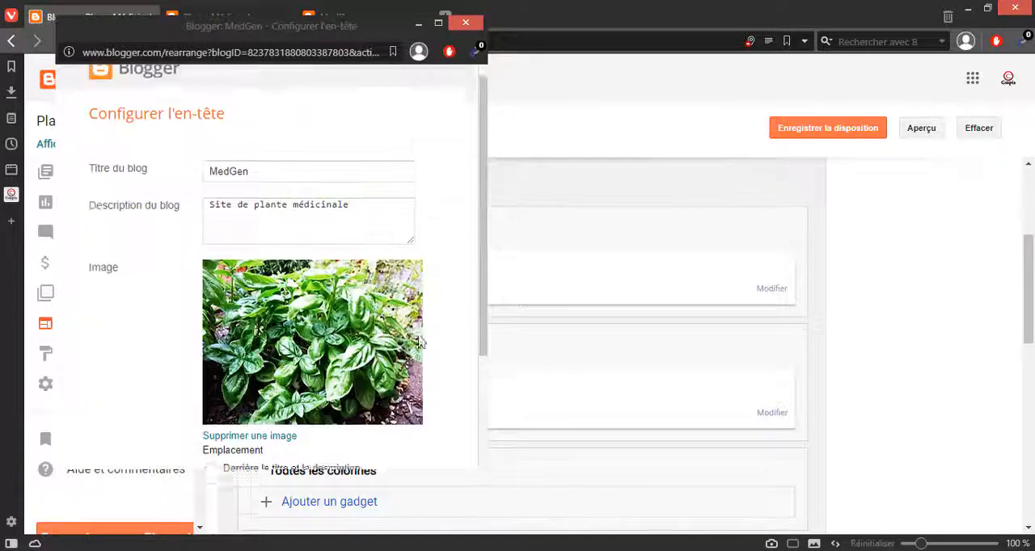
Step: Save the header gadget and the page layout, and preview the blog with the new header
{"action": "scroll", "coordinate": [242, 388], "scroll_direction": "down", "scroll_amount": 3}
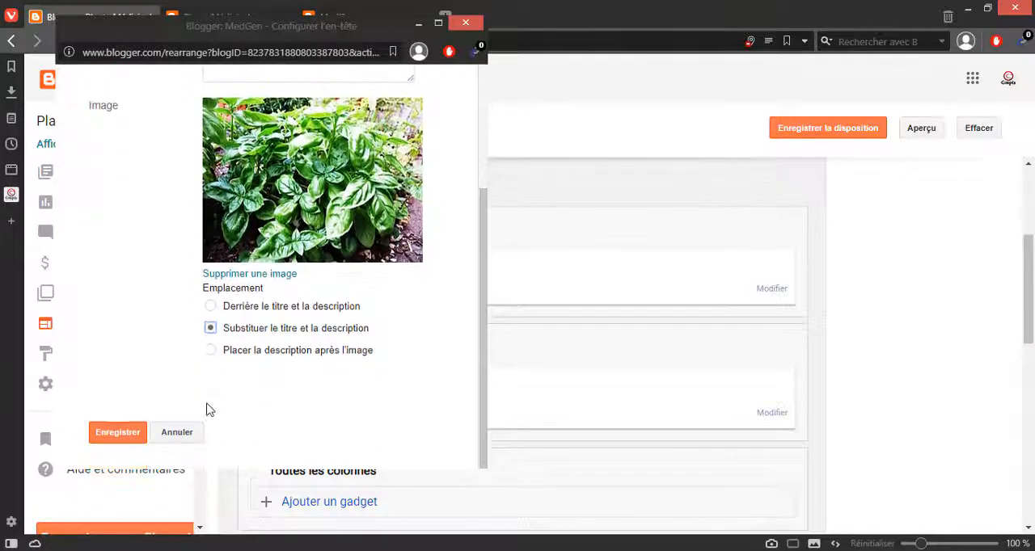
{"action": "left_click", "coordinate": [114, 432]}
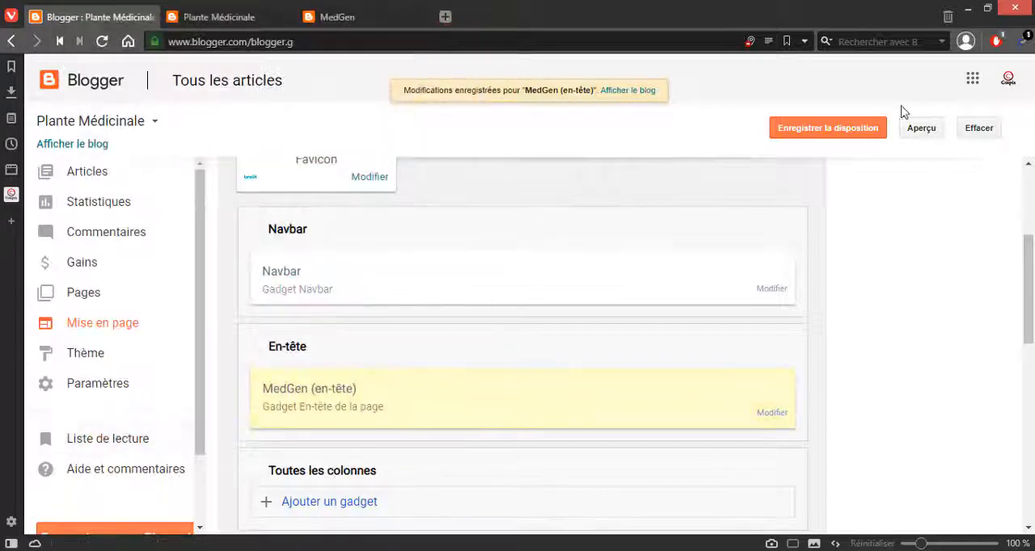
{"action": "left_click", "coordinate": [864, 136]}
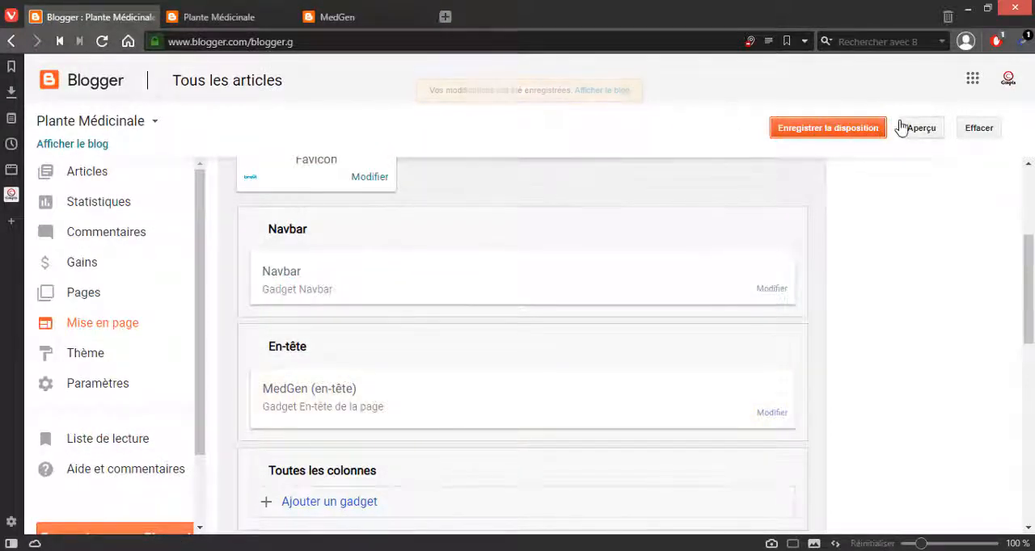
{"action": "left_click", "coordinate": [907, 127]}
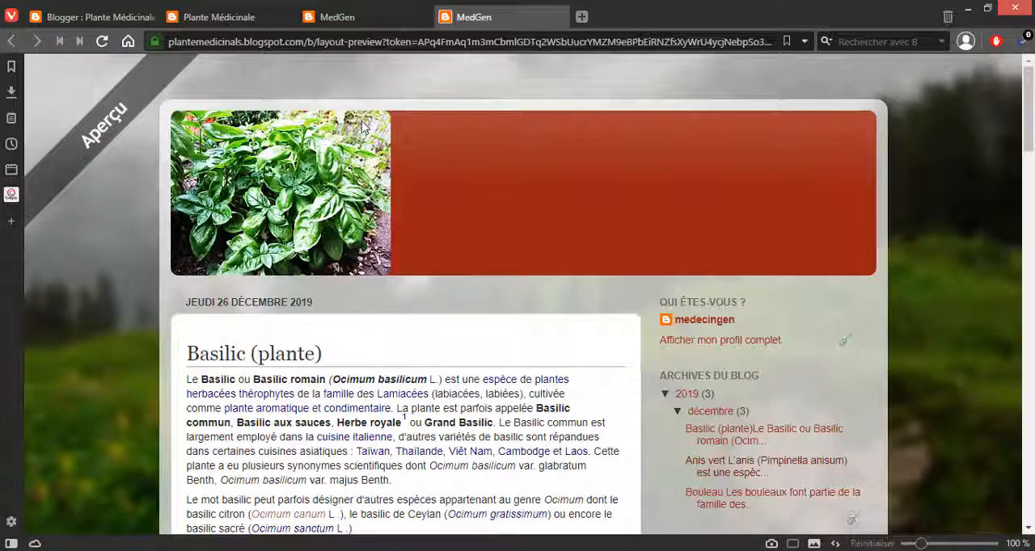
Step: Return to the page layout, try to add an AdSense gadget to Toutes les colonnes, and locate the Gains section
{"action": "left_click", "coordinate": [87, 23]}
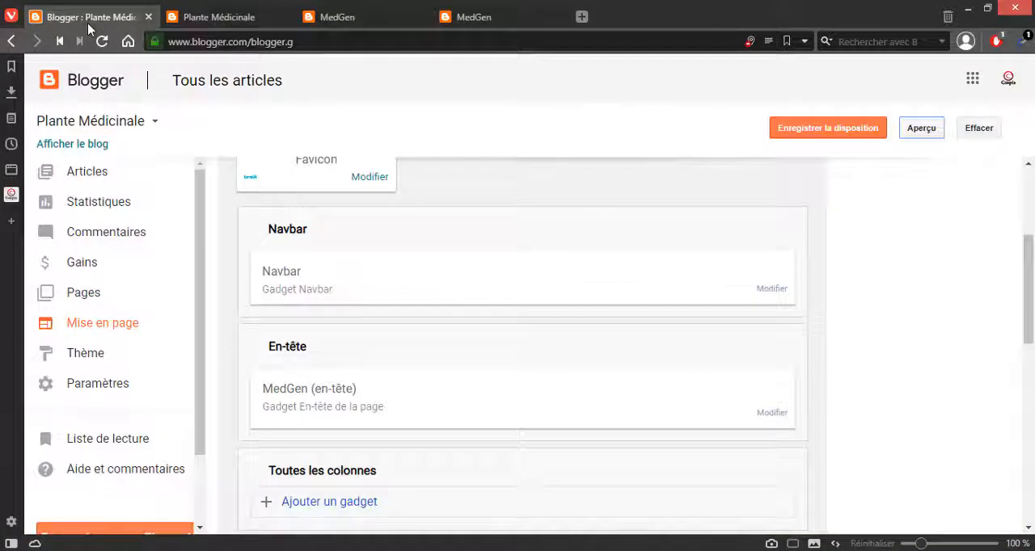
{"action": "scroll", "coordinate": [873, 257], "scroll_direction": "down", "scroll_amount": 5}
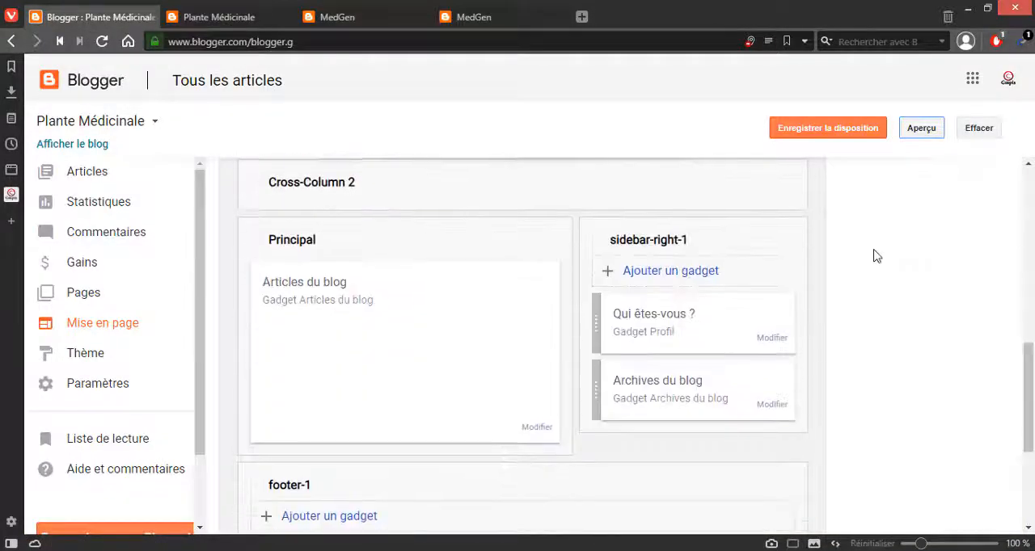
{"action": "scroll", "coordinate": [873, 257], "scroll_direction": "up", "scroll_amount": 3}
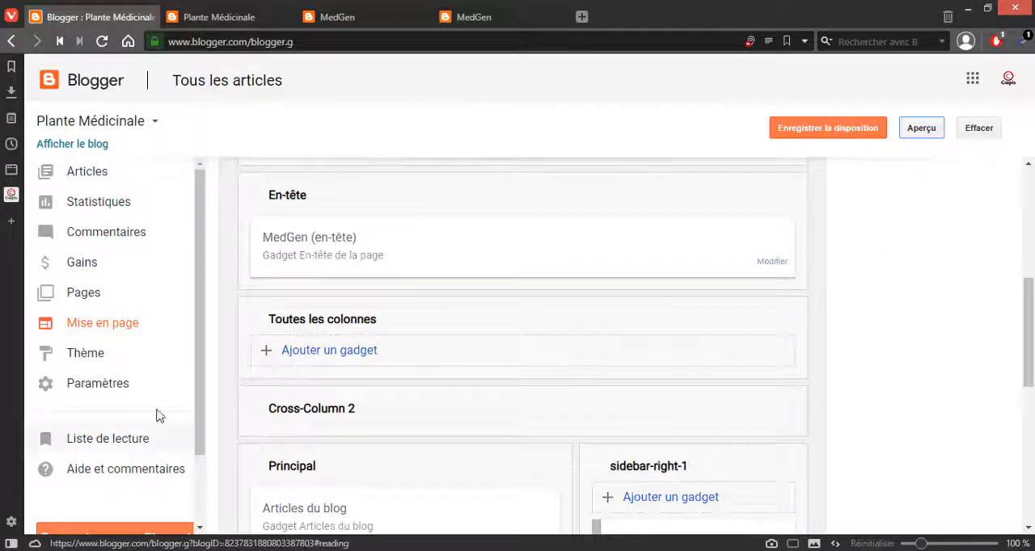
{"action": "left_click", "coordinate": [413, 366]}
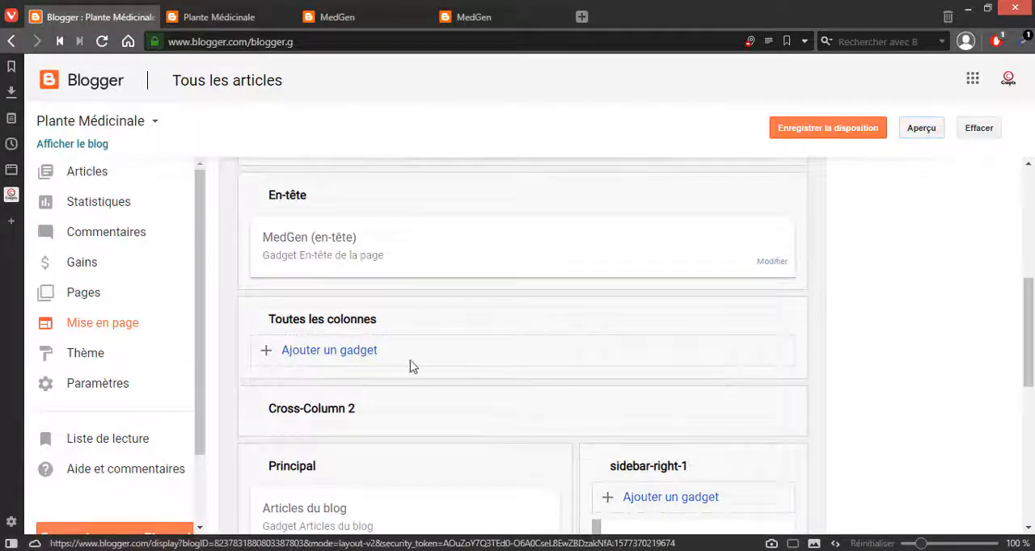
{"action": "left_click", "coordinate": [343, 362]}
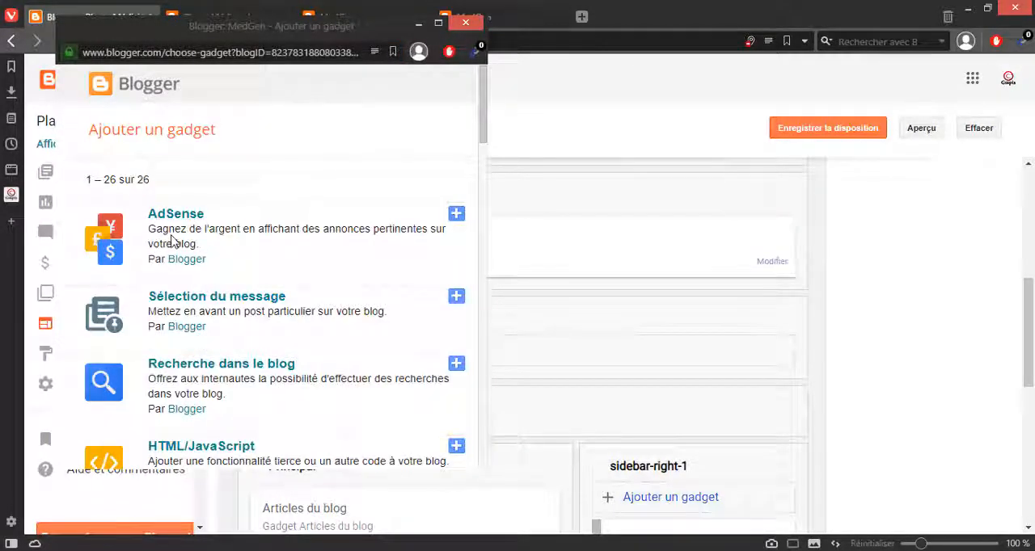
{"action": "left_click", "coordinate": [458, 217]}
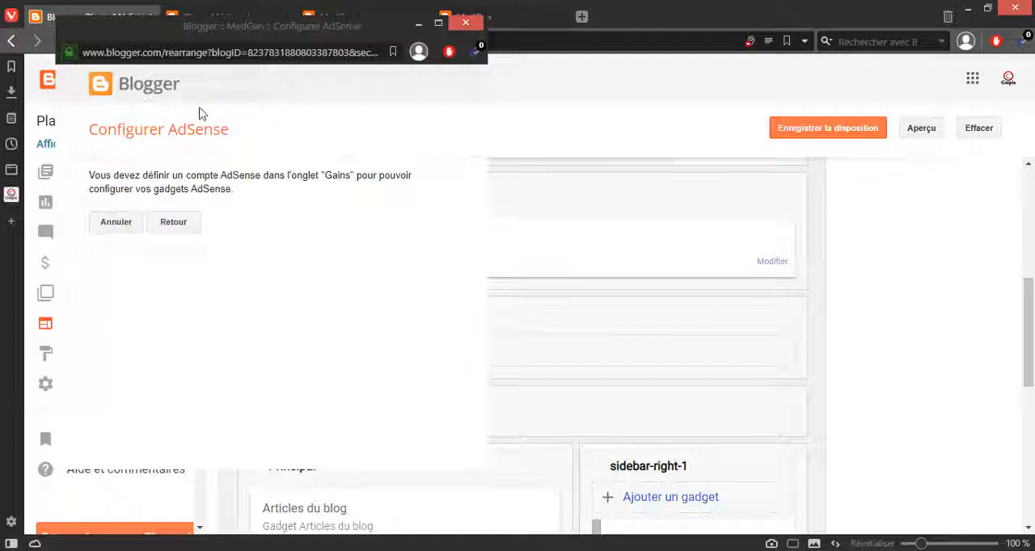
{"action": "left_click_drag", "start_coordinate": [230, 36], "coordinate": [566, 70]}
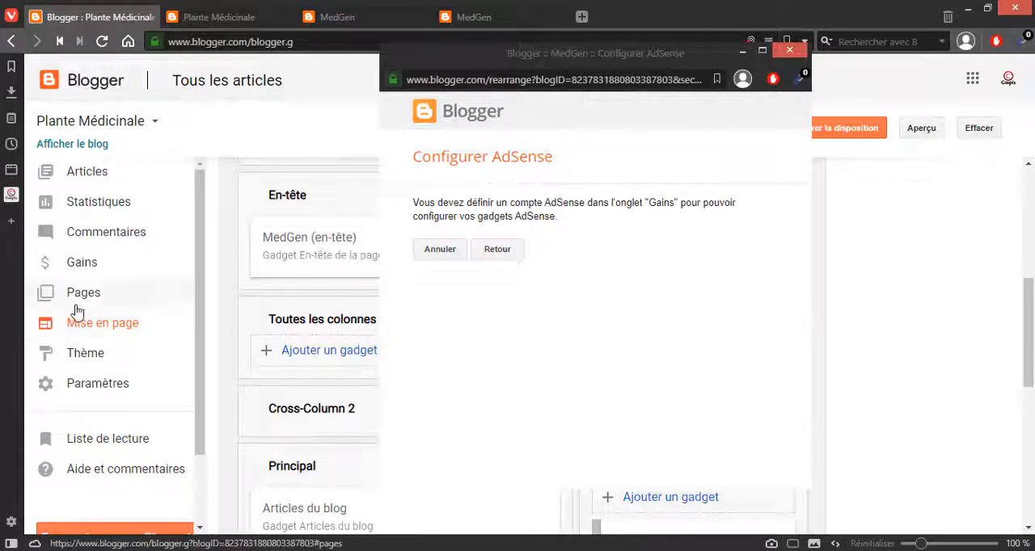
{"action": "scroll", "coordinate": [93, 291], "scroll_direction": "down", "scroll_amount": 1}
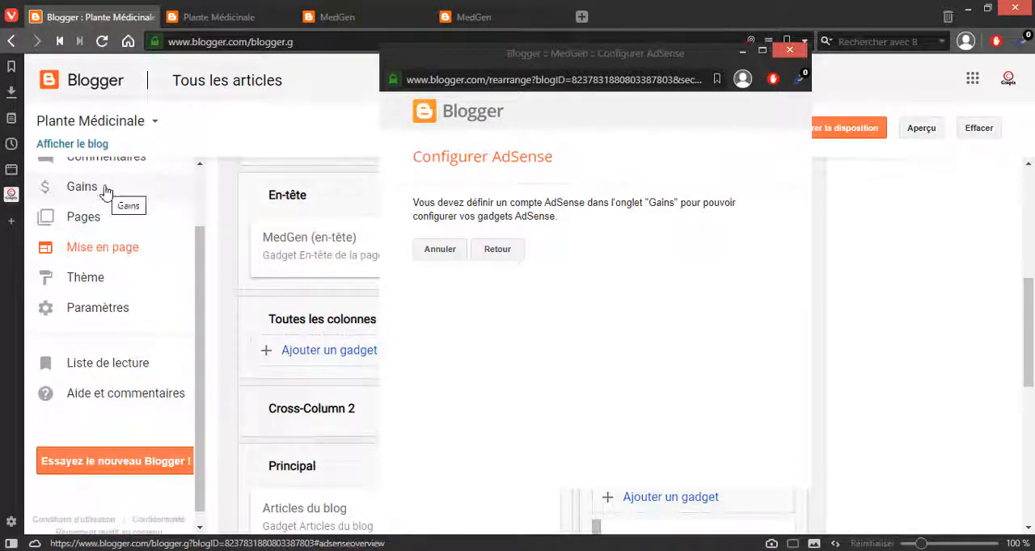
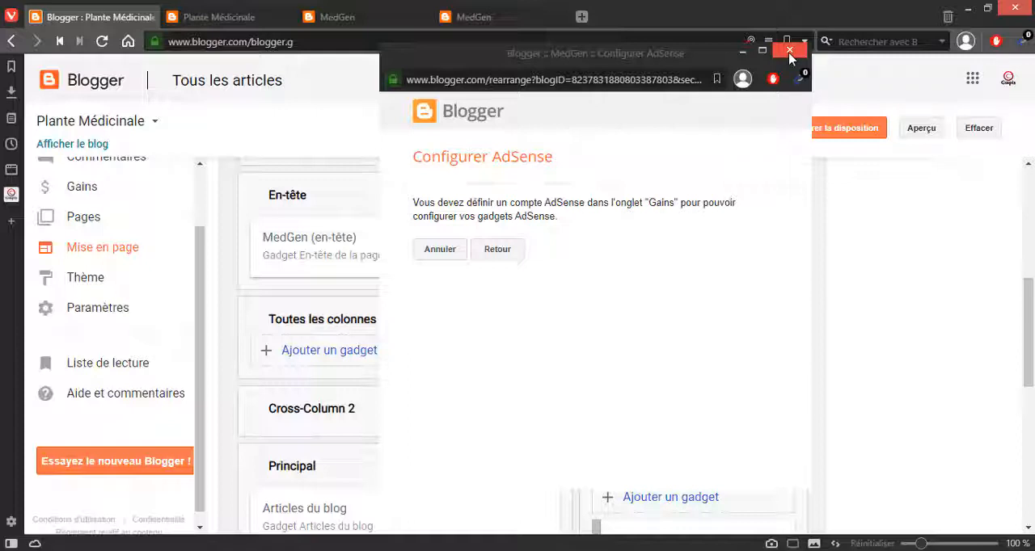
Step: Leave the AdSense configuration and add a Recherche dans le blog gadget titled "Rechercher dans ce blog" to Toutes les colonnes
{"action": "left_click", "coordinate": [500, 256]}
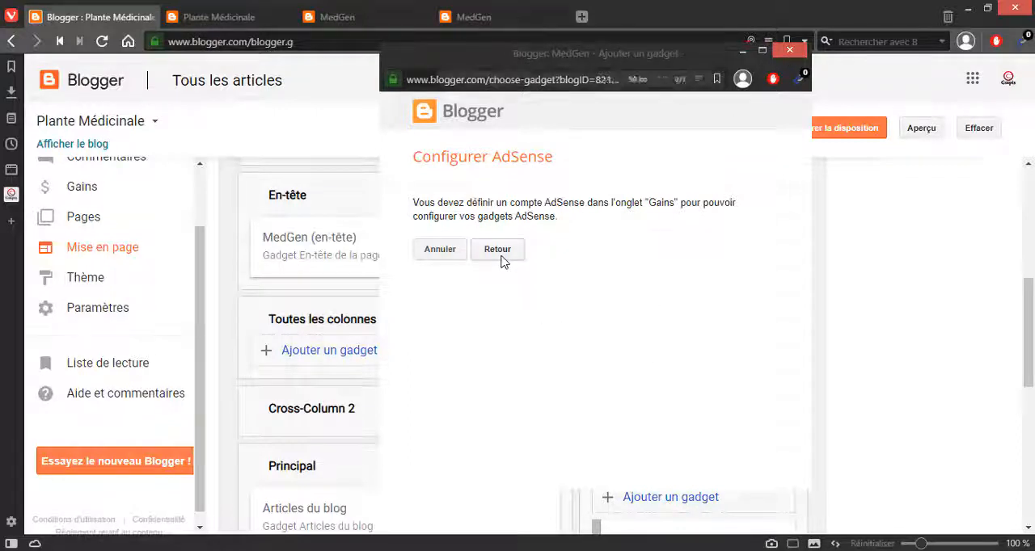
{"action": "scroll", "coordinate": [711, 340], "scroll_direction": "down", "scroll_amount": 1}
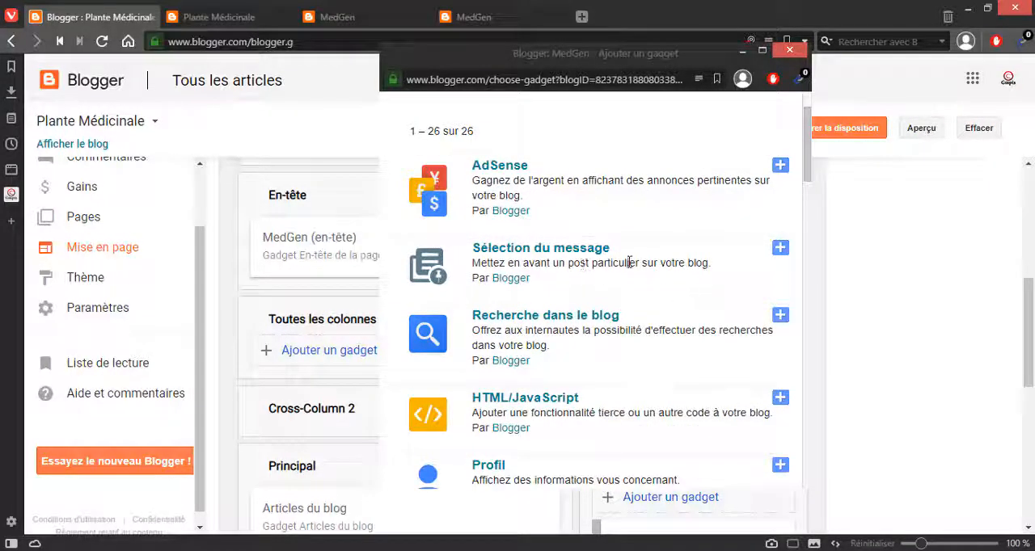
{"action": "scroll", "coordinate": [624, 335], "scroll_direction": "down", "scroll_amount": 2}
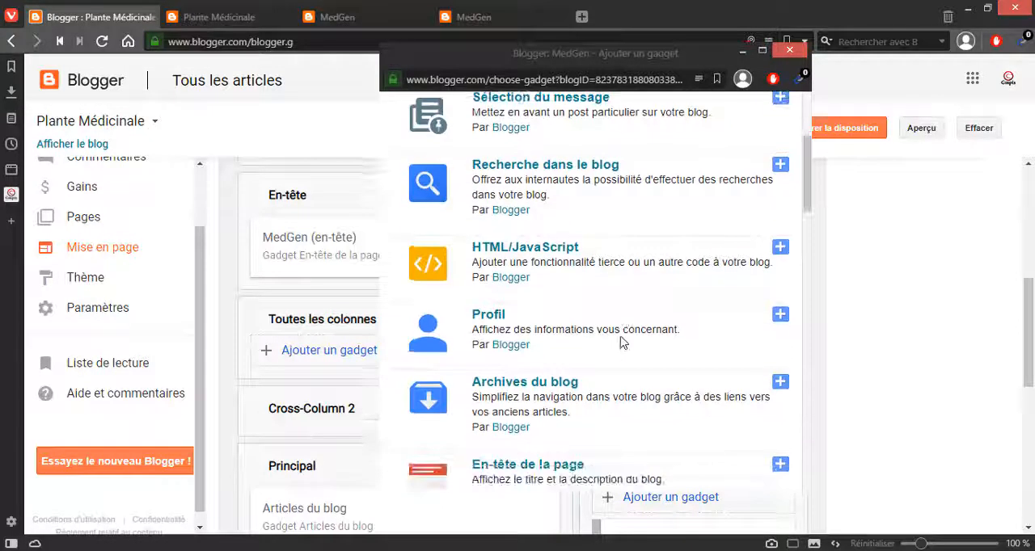
{"action": "scroll", "coordinate": [607, 323], "scroll_direction": "up", "scroll_amount": 1}
{"action": "left_click", "coordinate": [781, 241]}
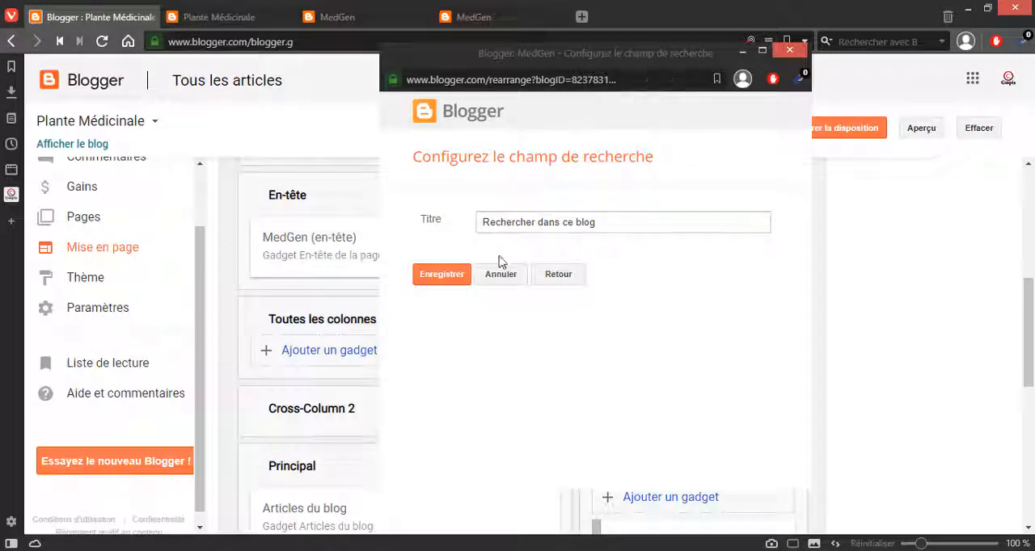
{"action": "left_click", "coordinate": [442, 275]}
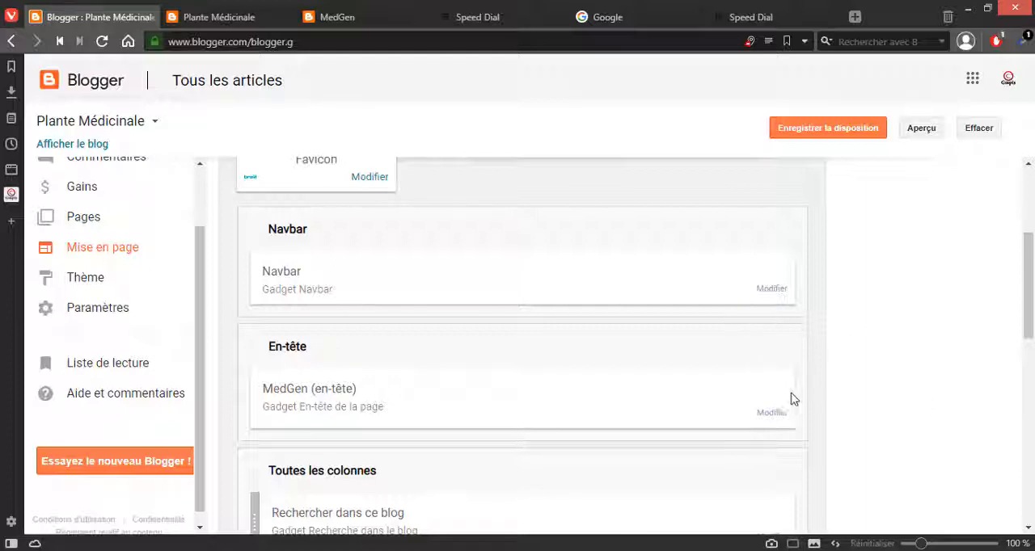
Step: Switch to the public blog and test the new search field under the header by searching for "basilic"
{"action": "left_click", "coordinate": [329, 17]}
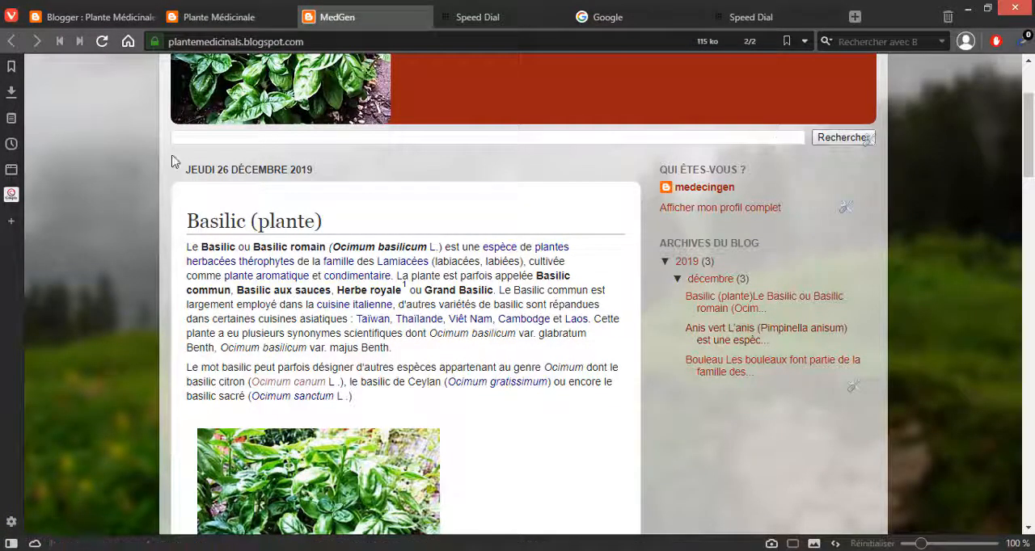
{"action": "left_click", "coordinate": [195, 136]}
{"action": "type", "text": "dsds"}
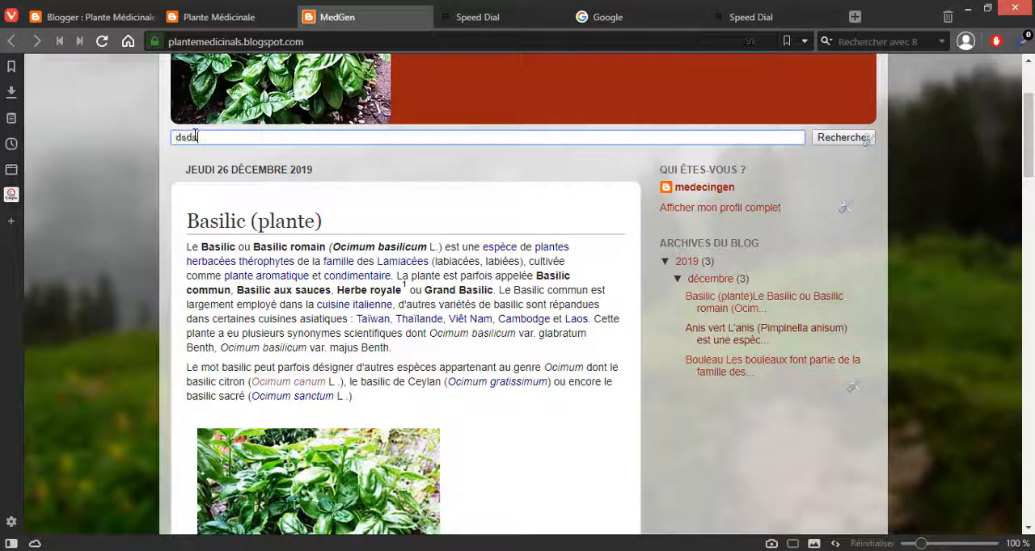
{"action": "type", "text": "s"}
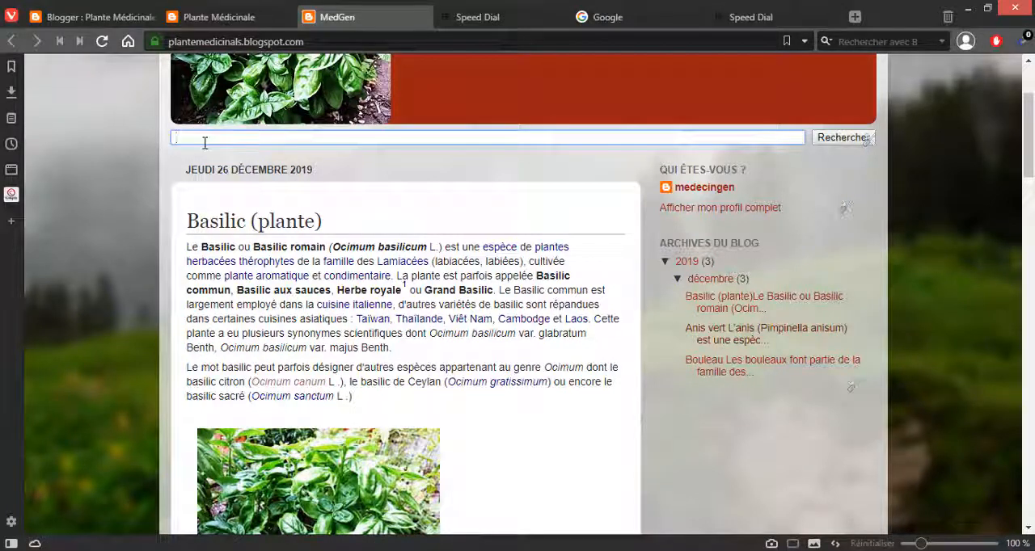
{"action": "type", "text": "basilic"}
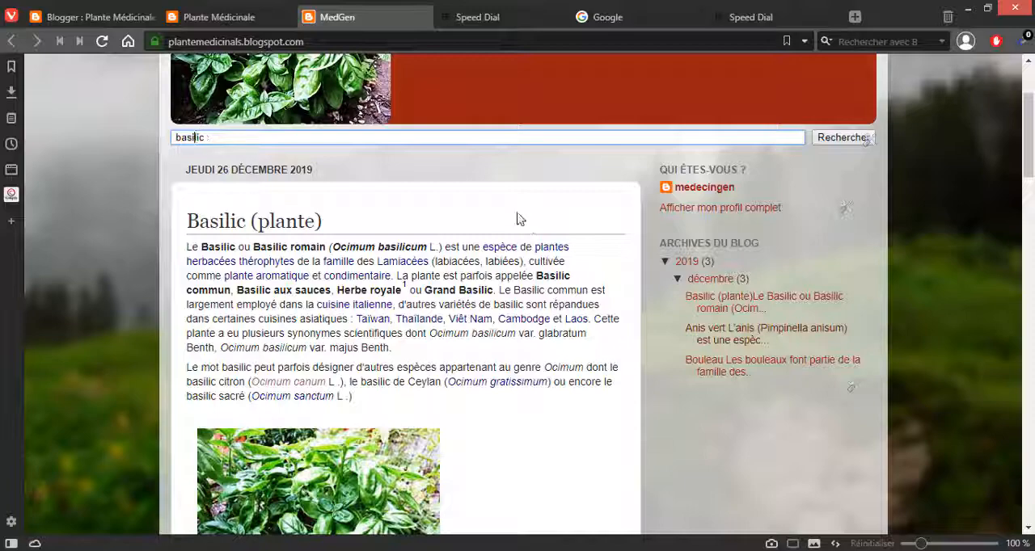
{"action": "left_click", "coordinate": [845, 139]}
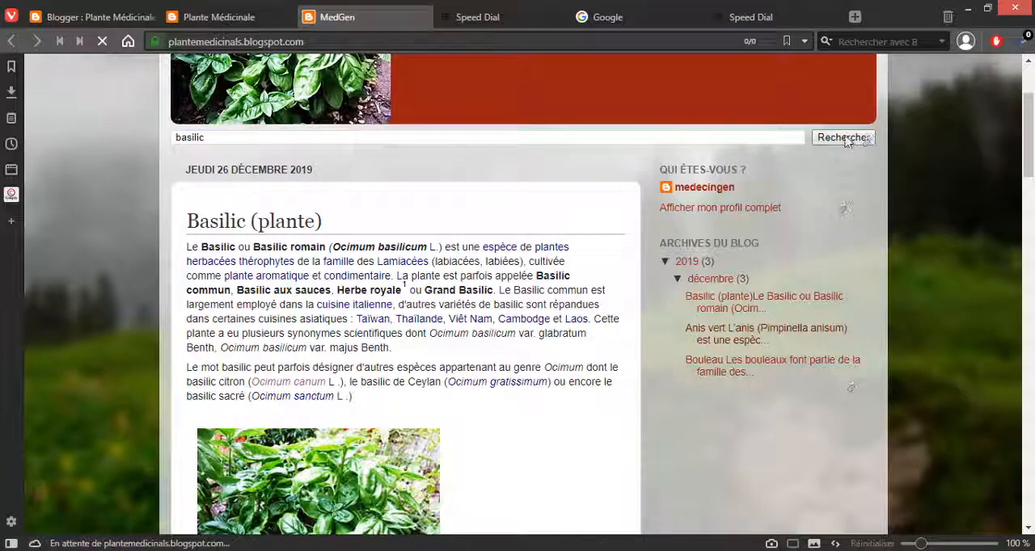
Step: Examine the basilic search results page, including the matching article, the sorting options and the search term
{"action": "scroll", "coordinate": [453, 358], "scroll_direction": "down", "scroll_amount": 6}
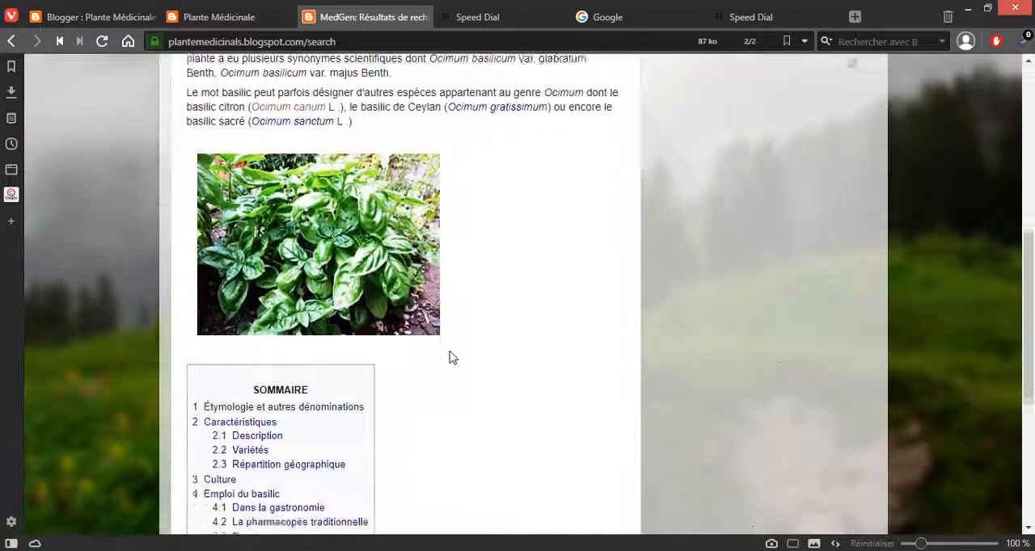
{"action": "scroll", "coordinate": [453, 357], "scroll_direction": "down", "scroll_amount": 3}
{"action": "scroll", "coordinate": [448, 355], "scroll_direction": "up", "scroll_amount": 9}
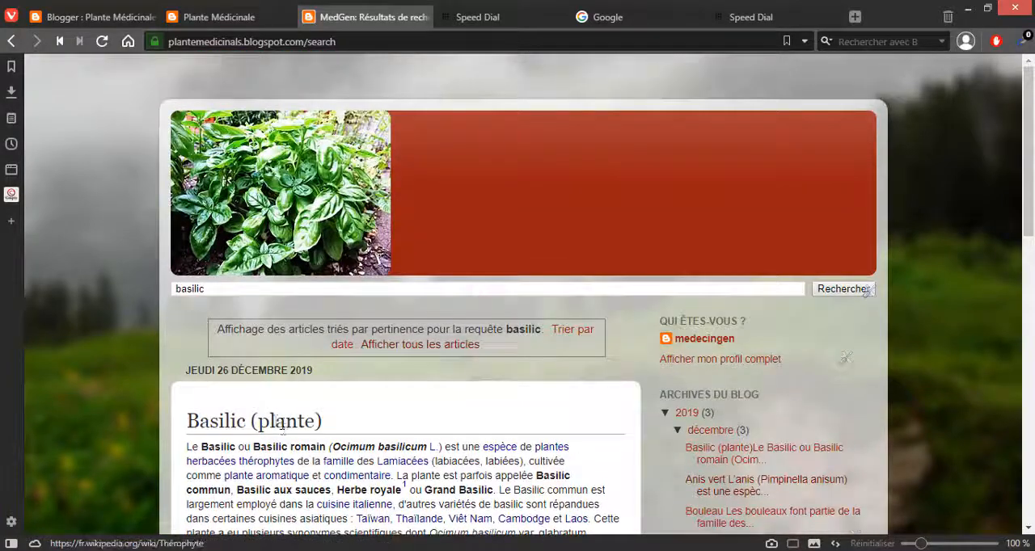
{"action": "left_click_drag", "start_coordinate": [281, 426], "coordinate": [184, 422]}
{"action": "left_click", "coordinate": [190, 422]}
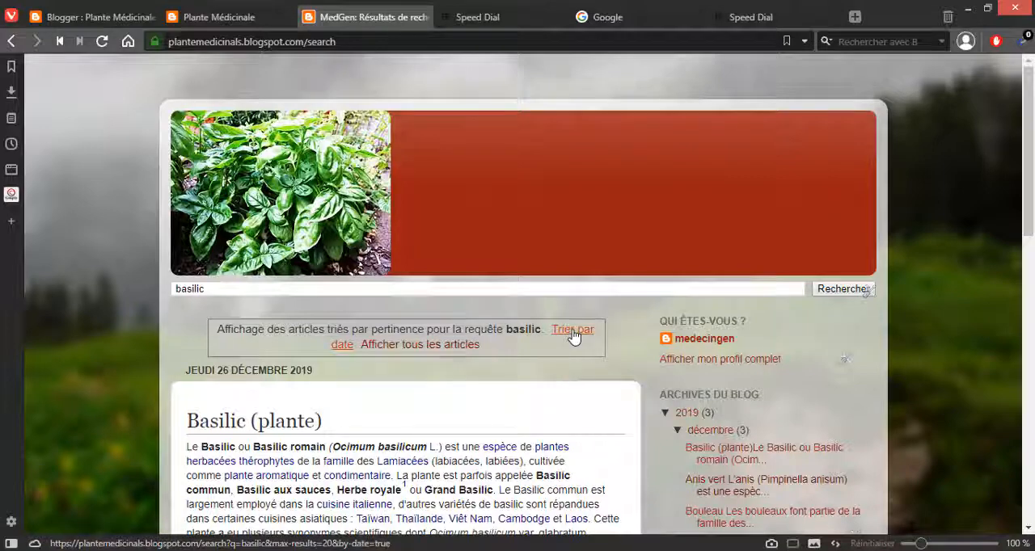
{"action": "scroll", "coordinate": [828, 342], "scroll_direction": "down", "scroll_amount": 4}
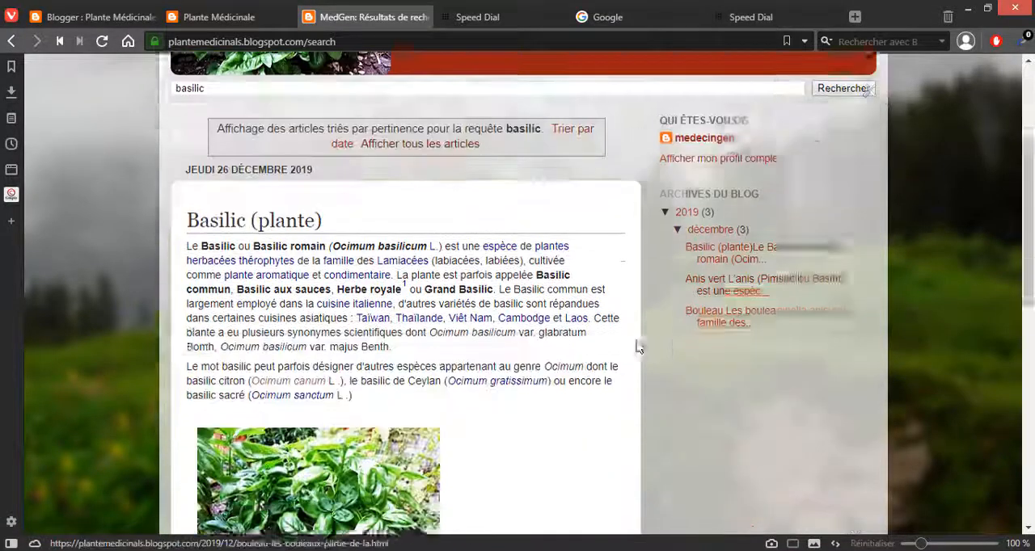
{"action": "scroll", "coordinate": [520, 268], "scroll_direction": "down", "scroll_amount": 3}
{"action": "scroll", "coordinate": [460, 311], "scroll_direction": "up", "scroll_amount": 7}
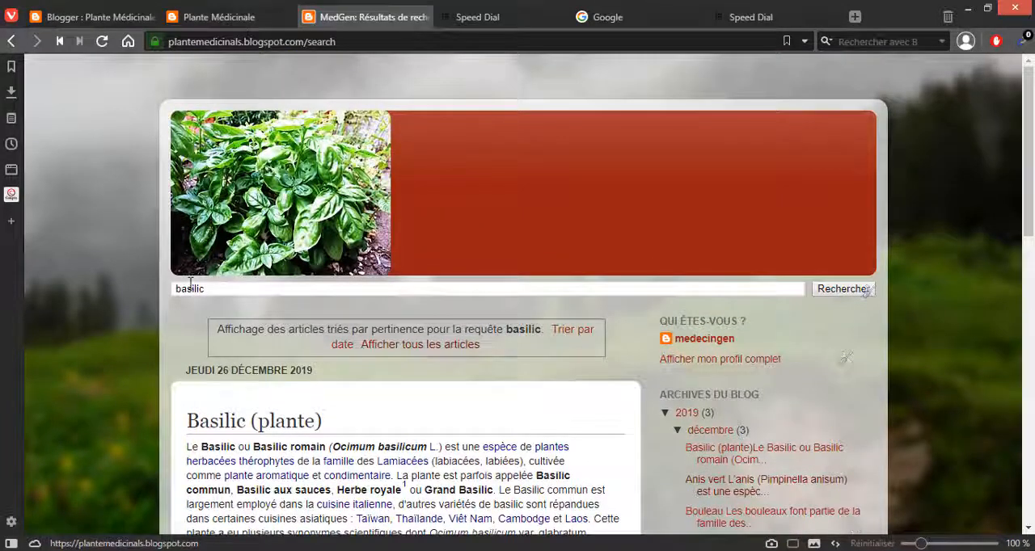
{"action": "mouse_move", "coordinate": [187, 287]}
{"action": "left_mouse_down"}
{"action": "mouse_move", "coordinate": [232, 289]}
{"action": "mouse_move", "coordinate": [192, 294]}
{"action": "left_mouse_up"}
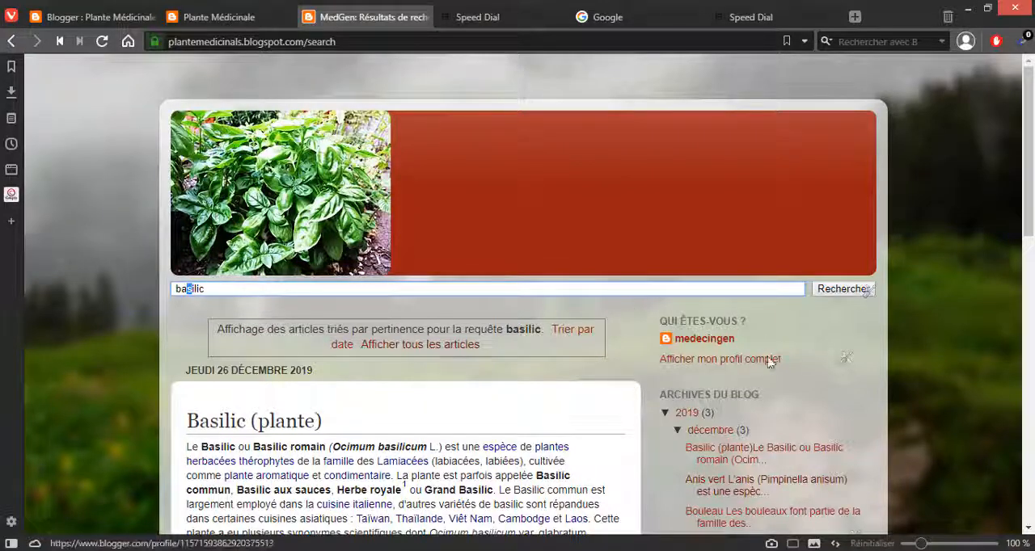
Step: Return to the page layout and add a Recherche dans le blog gadget titled "Rechercher dans ce blog" to sidebar-right-1
{"action": "left_click", "coordinate": [217, 18]}
{"action": "left_click", "coordinate": [103, 19]}
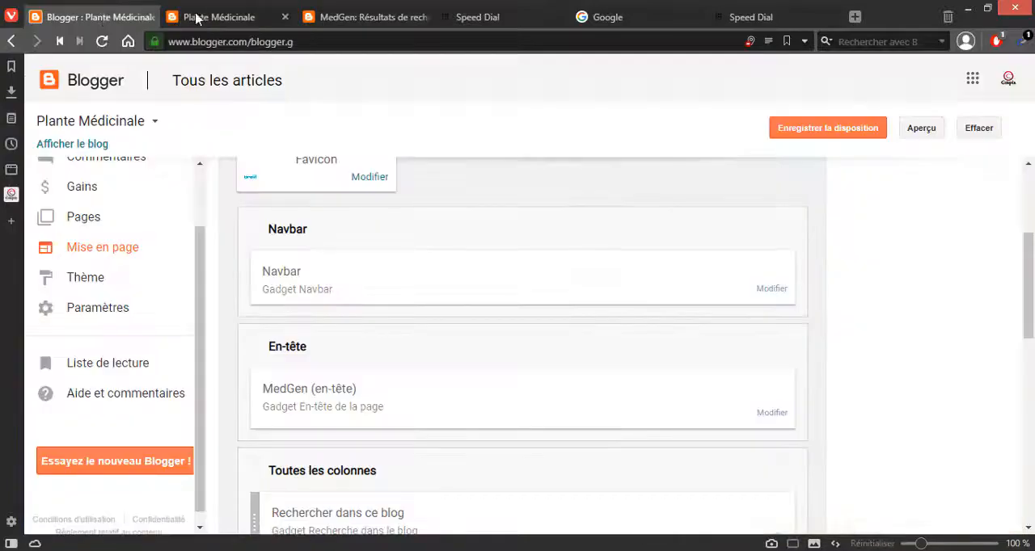
{"action": "mouse_move", "coordinate": [223, 16]}
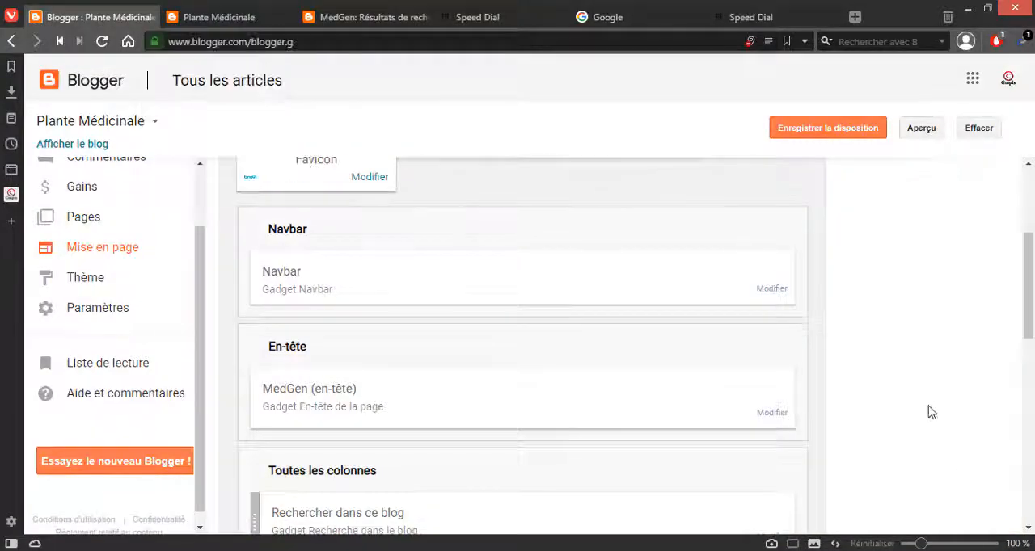
{"action": "scroll", "coordinate": [930, 404], "scroll_direction": "down", "scroll_amount": 4}
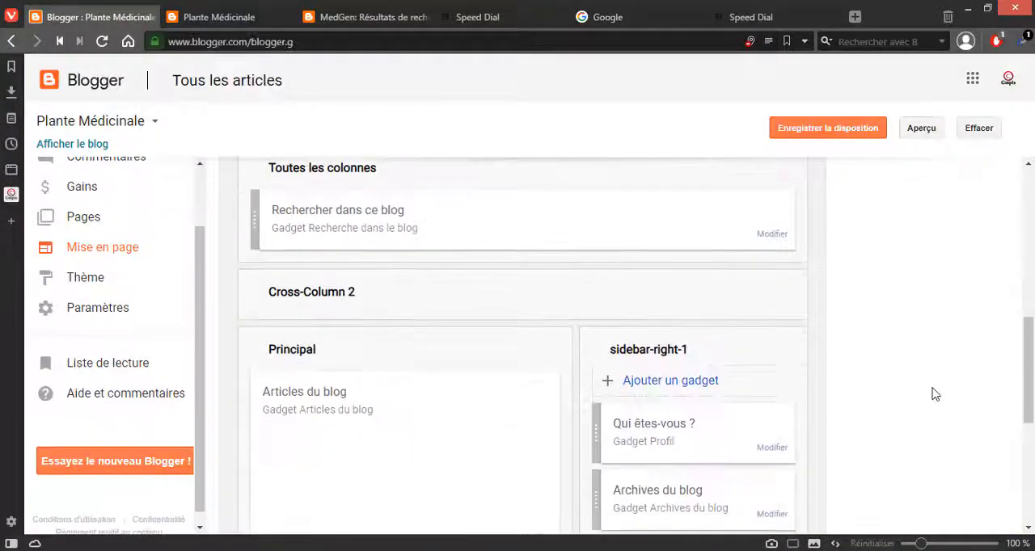
{"action": "left_click", "coordinate": [658, 380]}
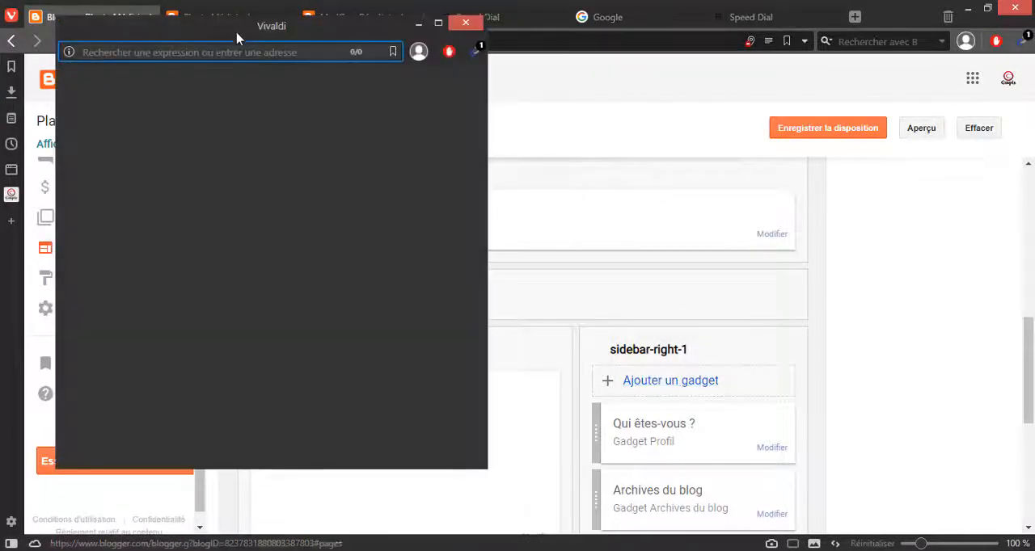
{"action": "scroll", "coordinate": [220, 270], "scroll_direction": "down", "scroll_amount": 2}
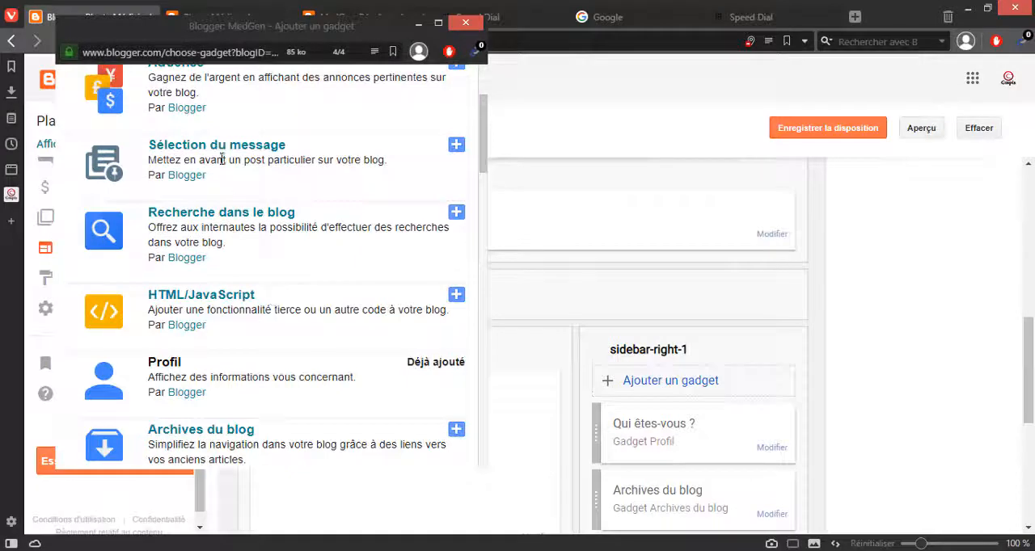
{"action": "left_click", "coordinate": [456, 212]}
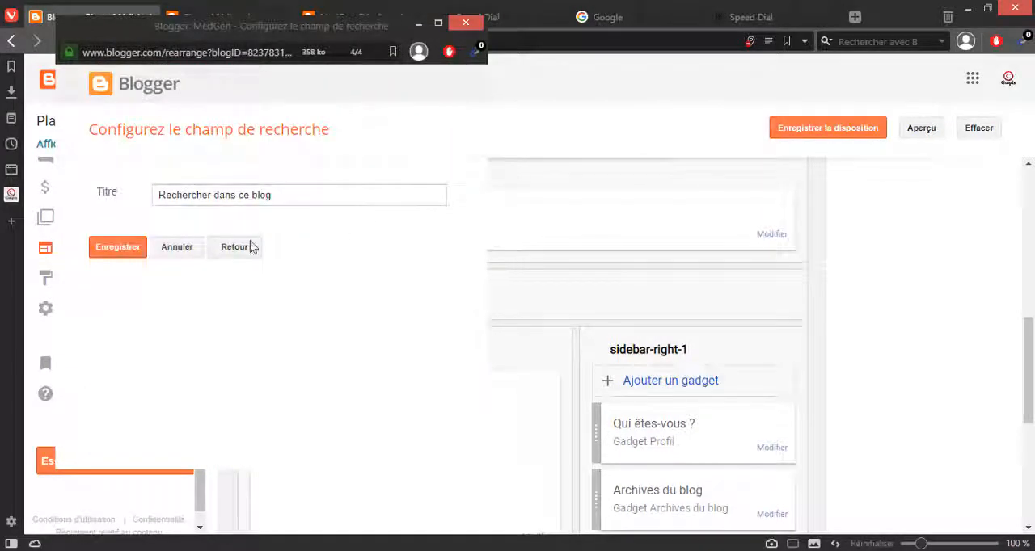
{"action": "left_click", "coordinate": [117, 246]}
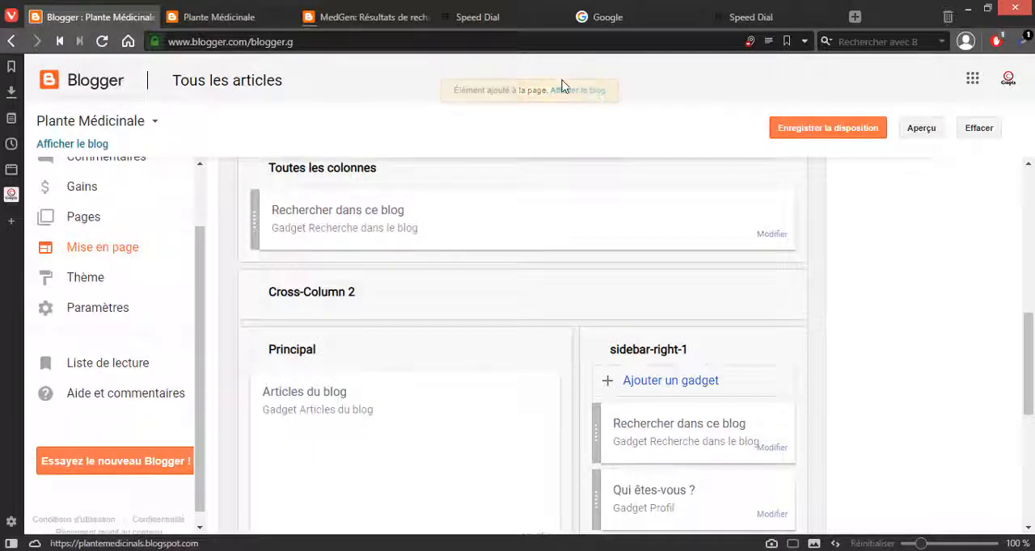
Step: Check both search fields on the blog's home page, and return to the page layout
{"action": "left_click", "coordinate": [385, 24]}
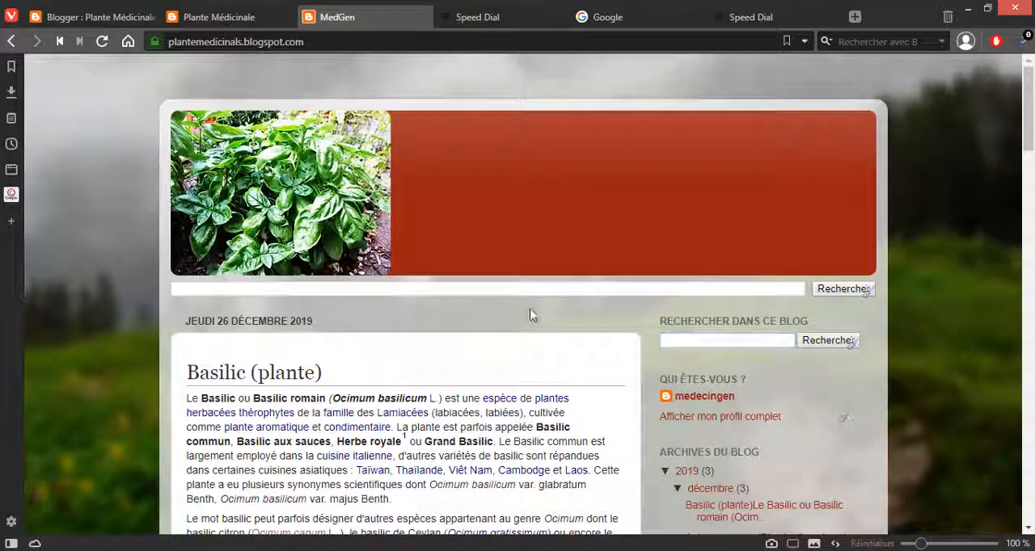
{"action": "left_click", "coordinate": [203, 17]}
{"action": "left_click", "coordinate": [114, 16]}
{"action": "scroll", "coordinate": [467, 270], "scroll_direction": "up", "scroll_amount": 3}
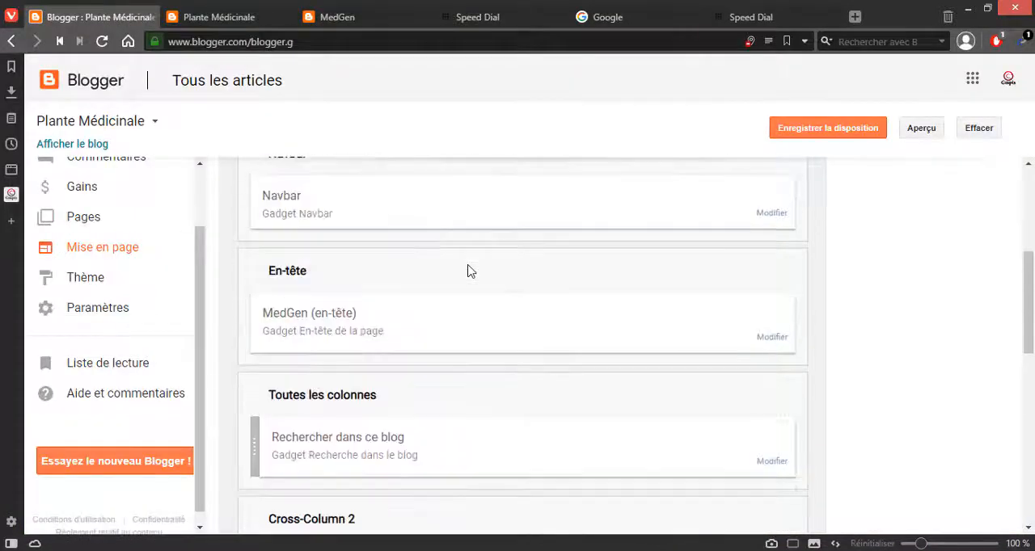
{"action": "scroll", "coordinate": [466, 270], "scroll_direction": "down", "scroll_amount": 1}
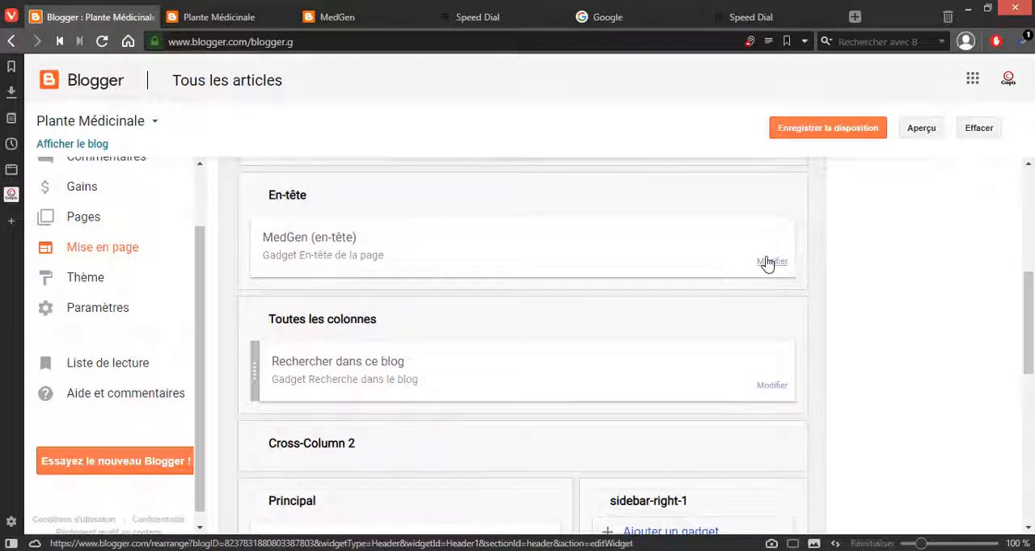
{"action": "left_click", "coordinate": [770, 262]}
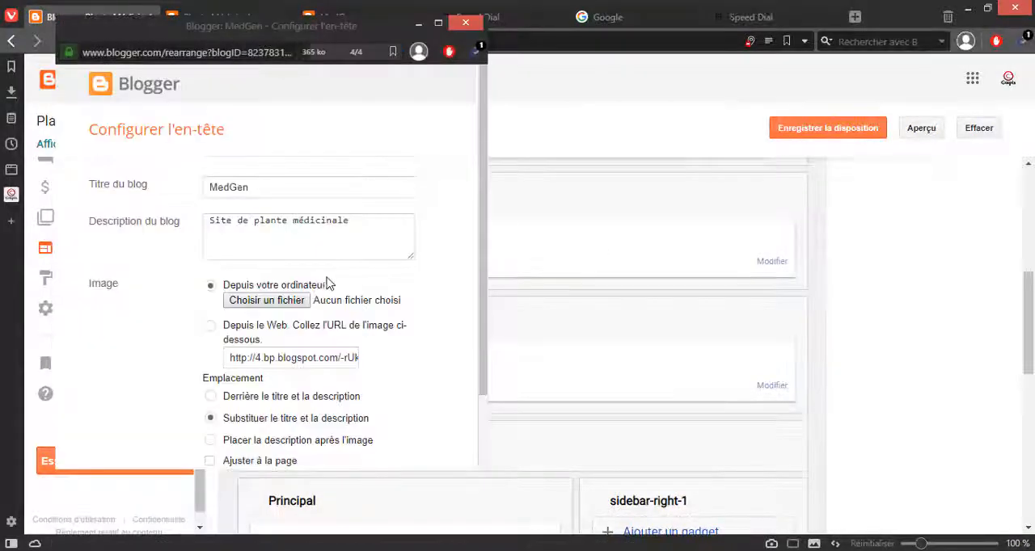
{"action": "left_click", "coordinate": [472, 25]}
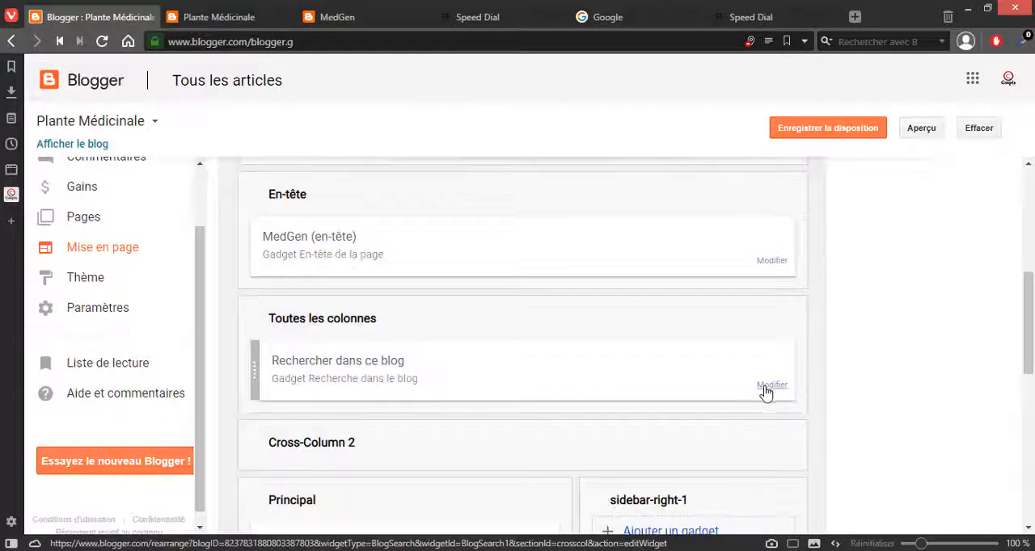
Step: Delete the Rechercher dans ce blog gadget from Toutes les colonnes
{"action": "scroll", "coordinate": [766, 392], "scroll_direction": "down", "scroll_amount": 1}
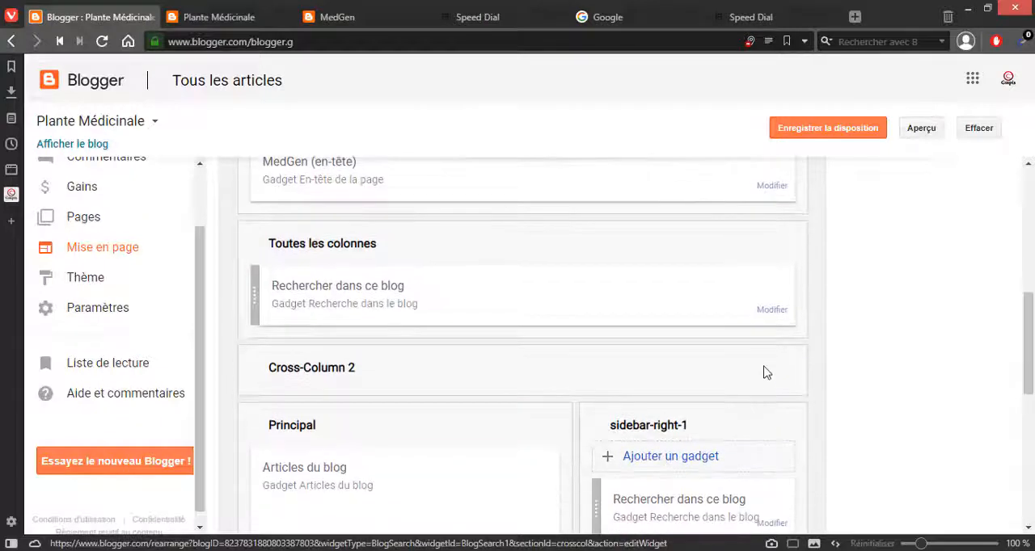
{"action": "left_click", "coordinate": [770, 312]}
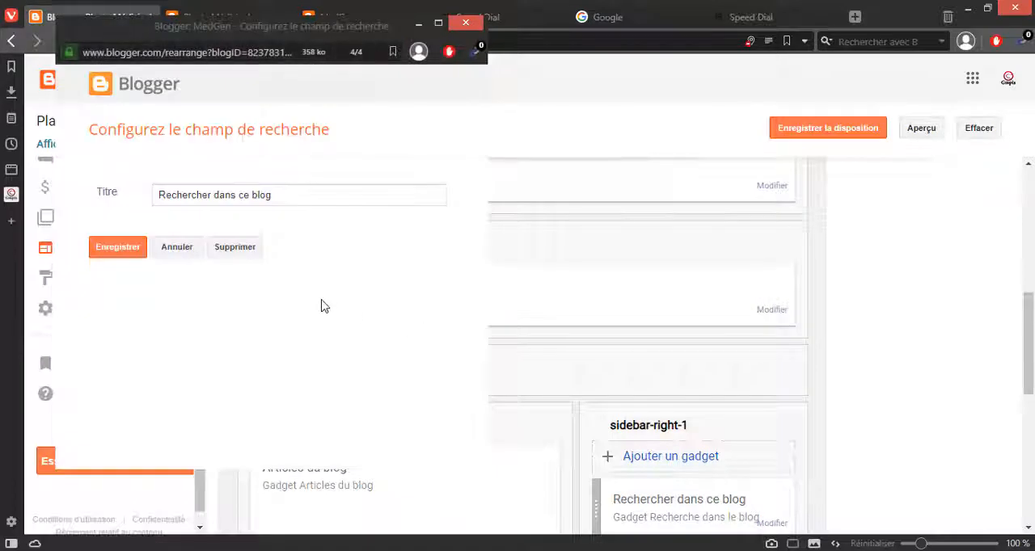
{"action": "left_click", "coordinate": [230, 251]}
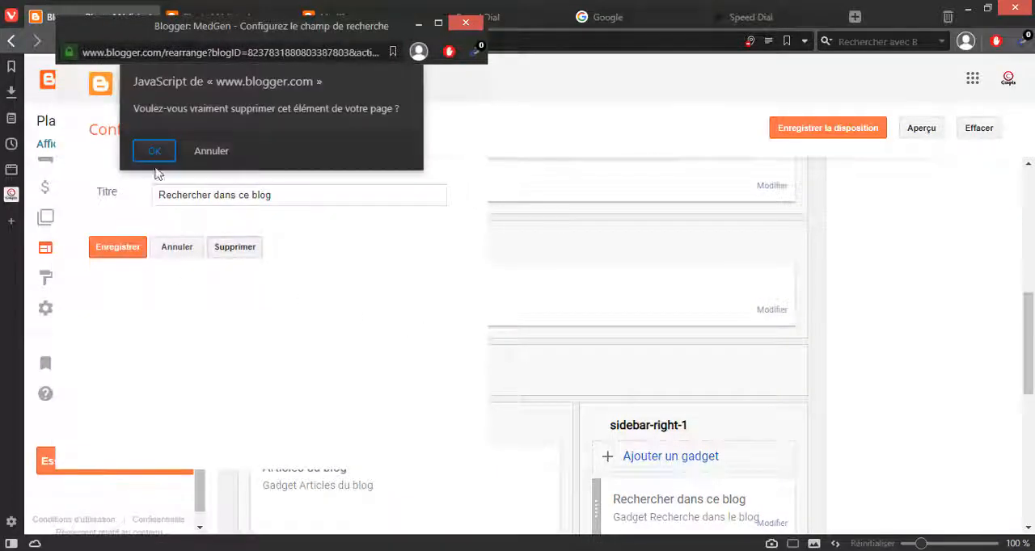
{"action": "left_click", "coordinate": [153, 151]}
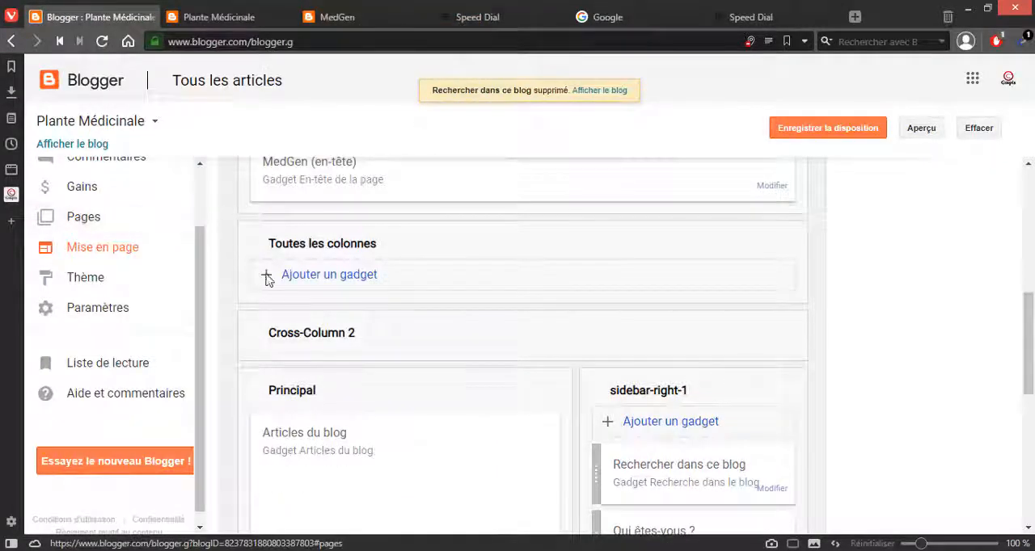
Step: Browse the gadgets that can be added to Toutes les colonnes
{"action": "left_click", "coordinate": [360, 279]}
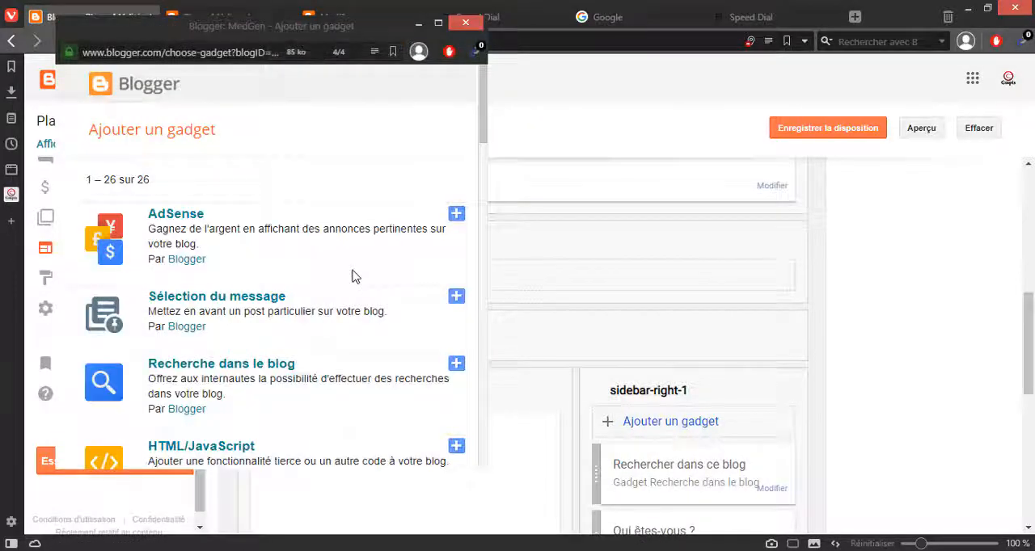
{"action": "scroll", "coordinate": [235, 295], "scroll_direction": "down", "scroll_amount": 3}
{"action": "scroll", "coordinate": [234, 295], "scroll_direction": "down", "scroll_amount": 3}
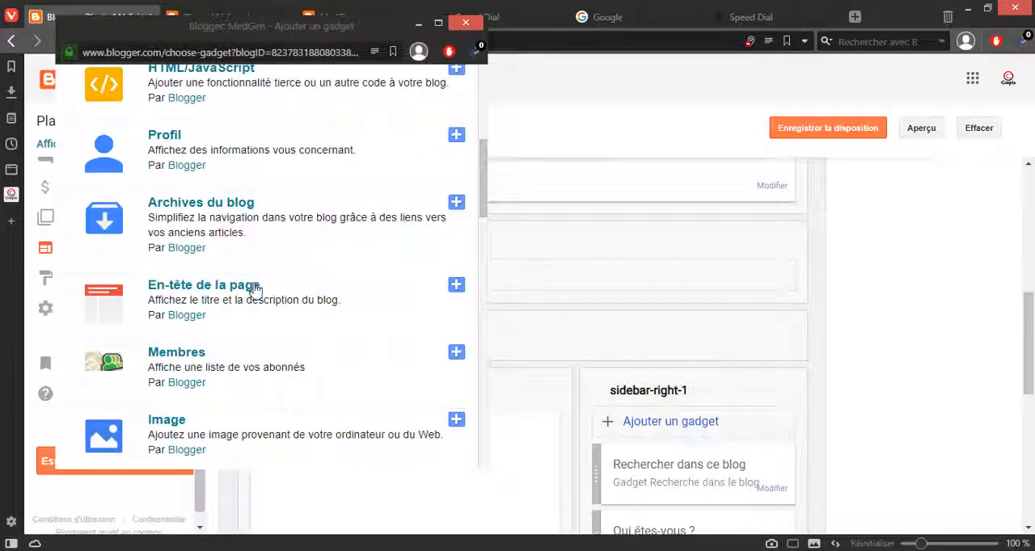
{"action": "scroll", "coordinate": [316, 360], "scroll_direction": "down", "scroll_amount": 3}
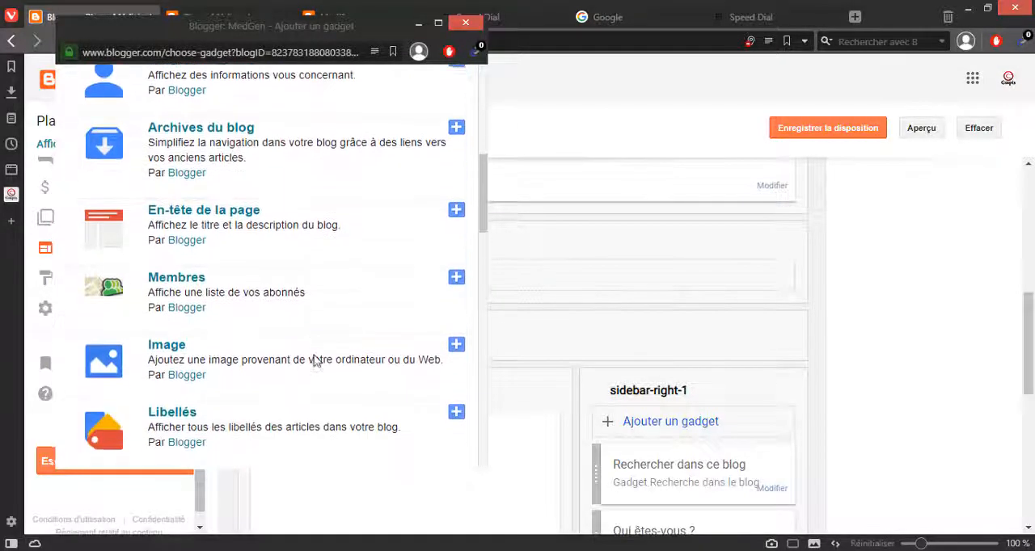
{"action": "scroll", "coordinate": [308, 337], "scroll_direction": "down", "scroll_amount": 2}
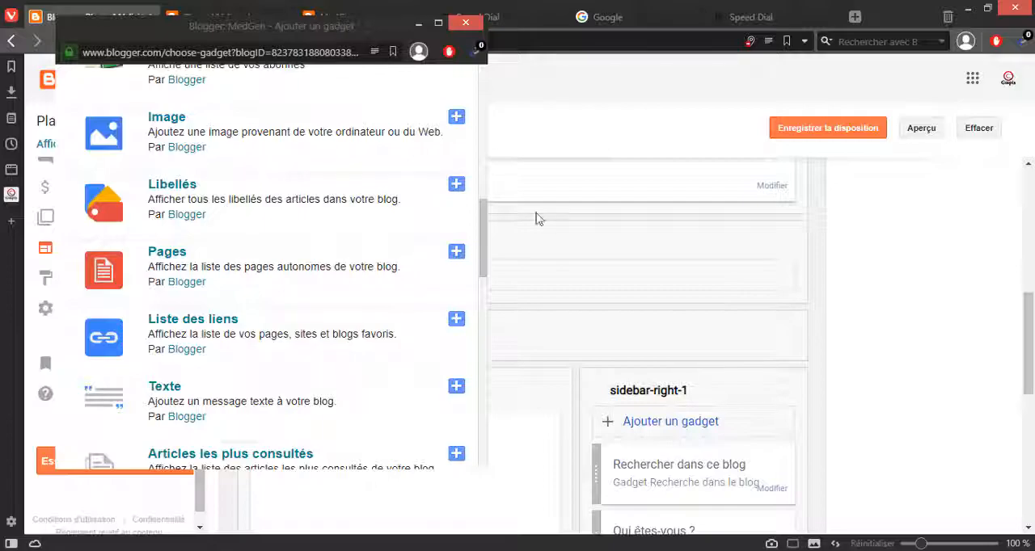
Step: Check the area below the header image on the blog's home page, and return to the page layout
{"action": "left_click", "coordinate": [324, 11]}
{"action": "left_click", "coordinate": [338, 16]}
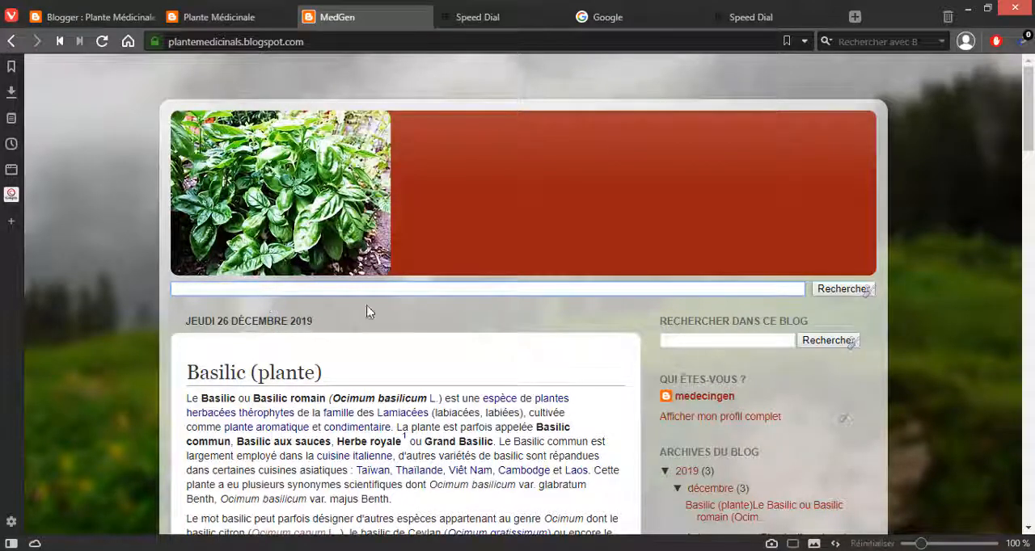
{"action": "left_click", "coordinate": [293, 308]}
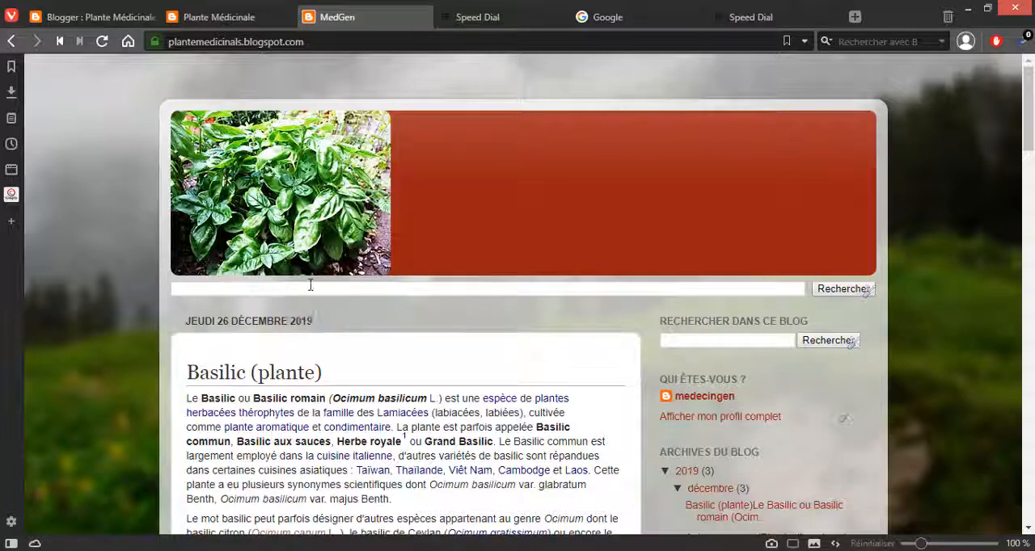
{"action": "left_click", "coordinate": [104, 21]}
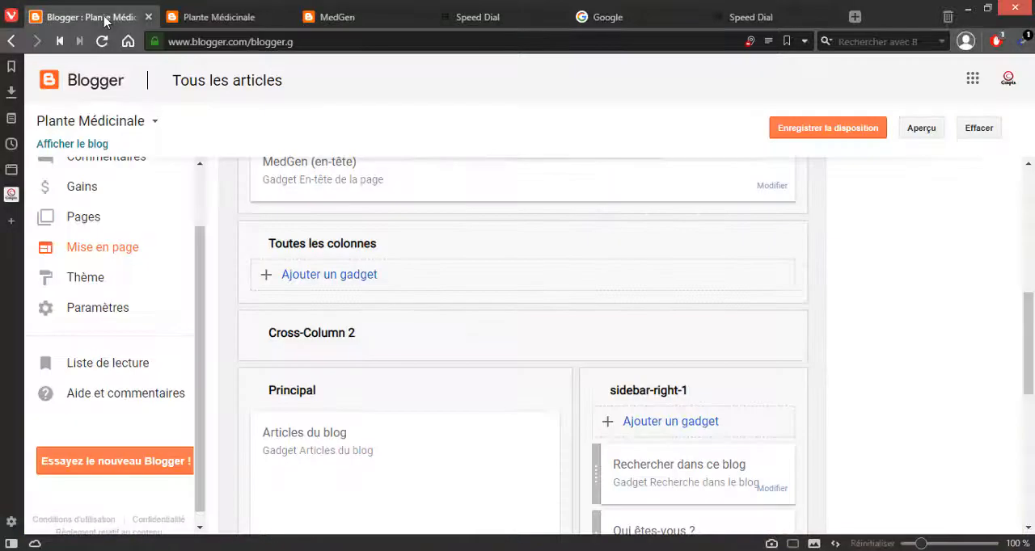
Step: Examine the layout sections from the header through Principal and sidebar-right-1 down to the footers
{"action": "mouse_move", "coordinate": [207, 23]}
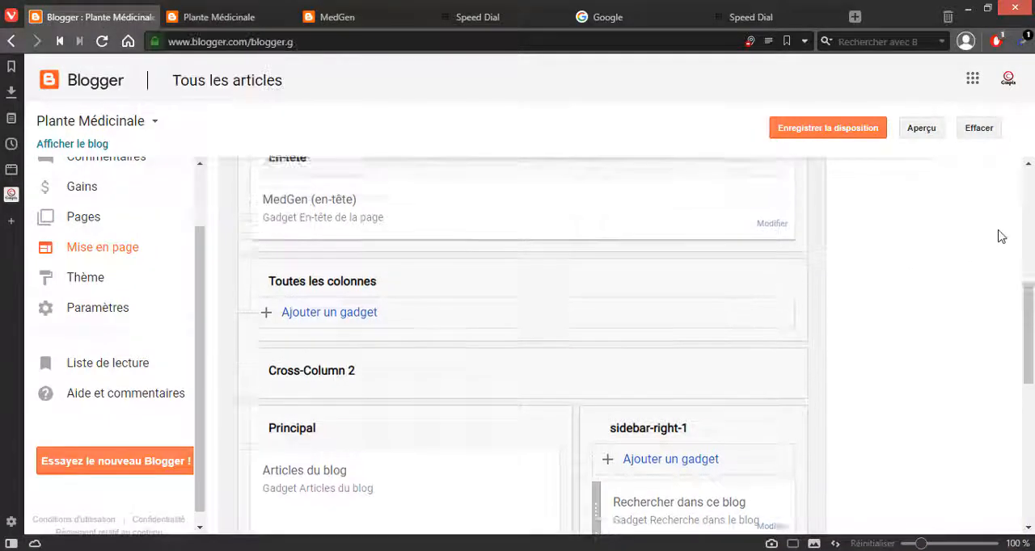
{"action": "scroll", "coordinate": [885, 211], "scroll_direction": "down", "scroll_amount": 2}
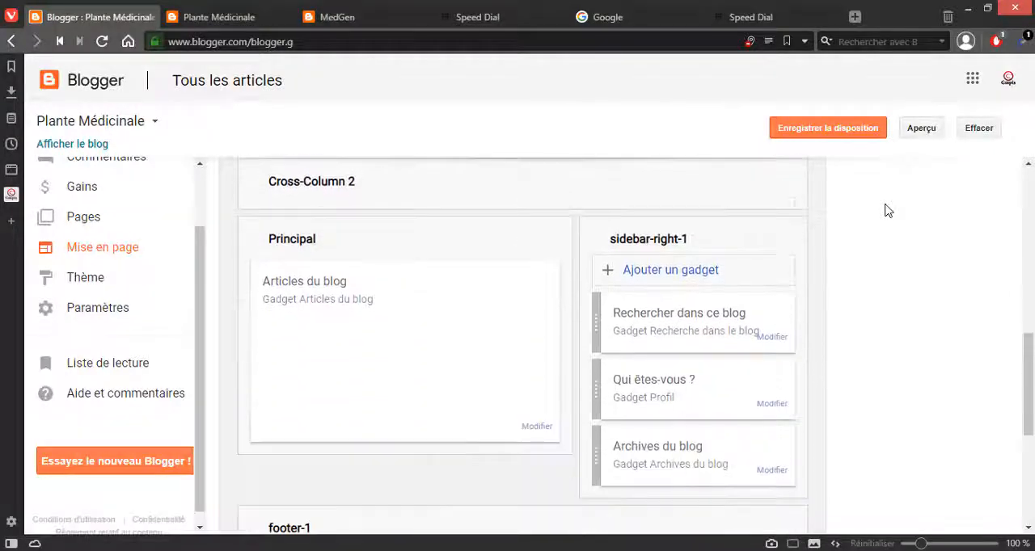
{"action": "scroll", "coordinate": [885, 210], "scroll_direction": "down", "scroll_amount": 3}
{"action": "scroll", "coordinate": [884, 210], "scroll_direction": "up", "scroll_amount": 5}
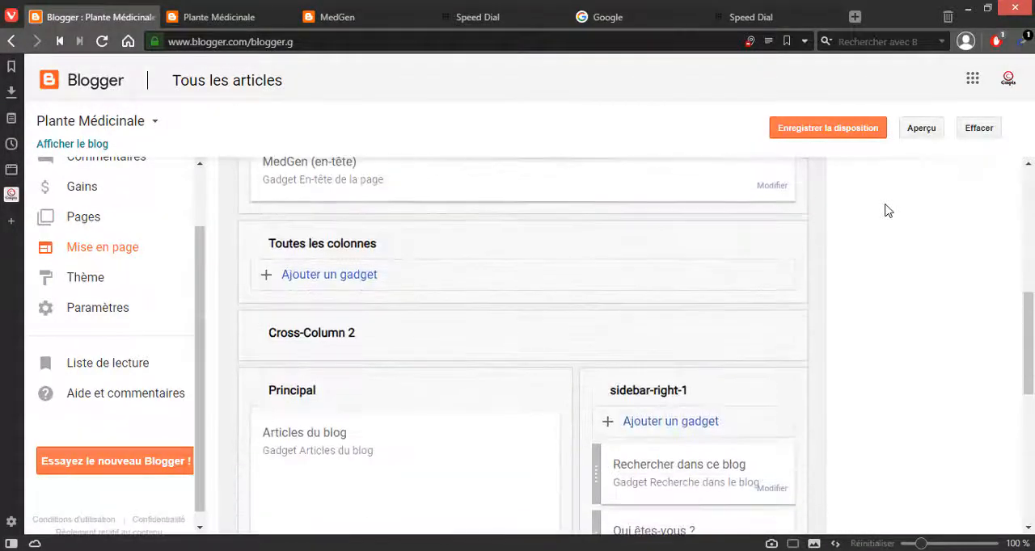
{"action": "scroll", "coordinate": [884, 210], "scroll_direction": "down", "scroll_amount": 1}
{"action": "scroll", "coordinate": [874, 215], "scroll_direction": "up", "scroll_amount": 1}
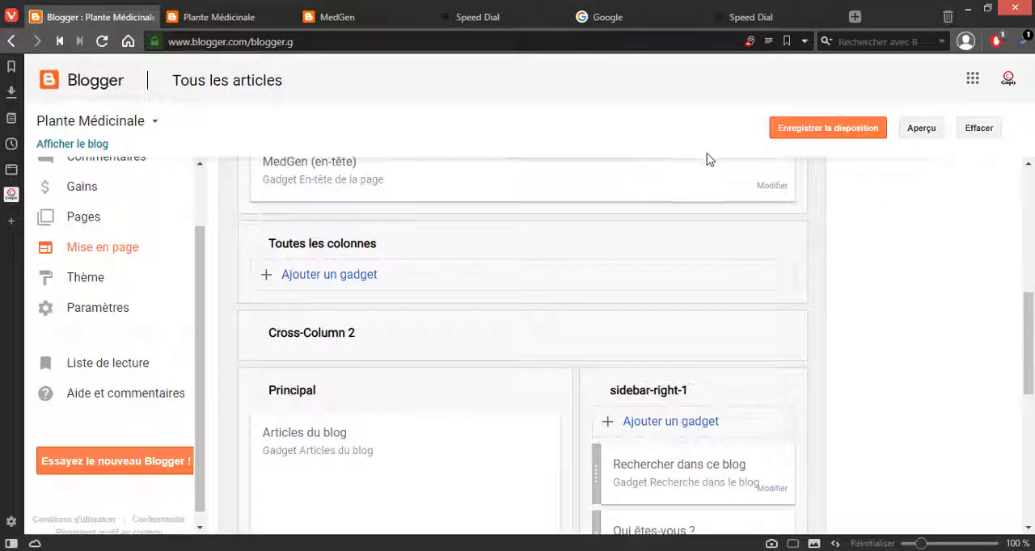
{"action": "scroll", "coordinate": [868, 388], "scroll_direction": "down", "scroll_amount": 3}
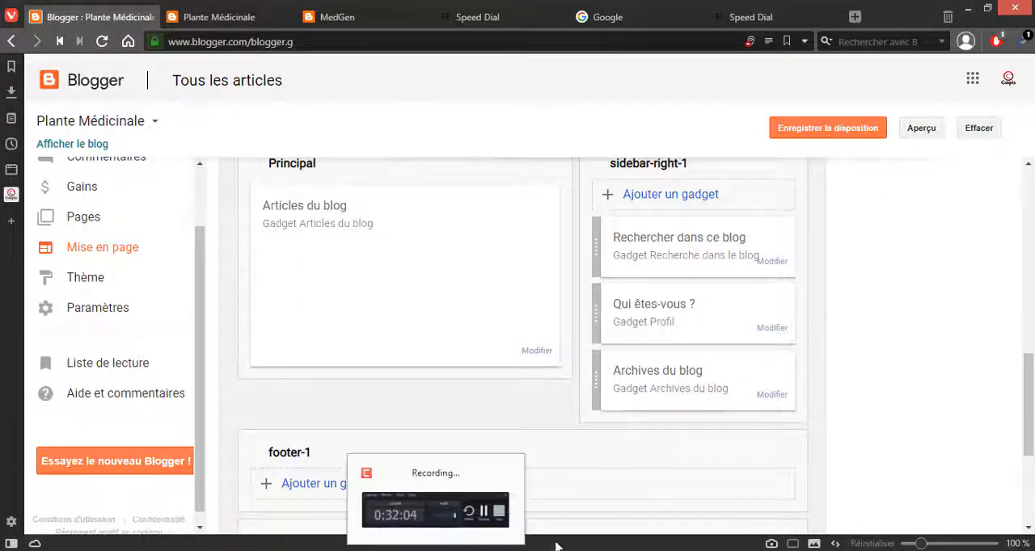
{"action": "scroll", "coordinate": [852, 427], "scroll_direction": "down", "scroll_amount": 2}
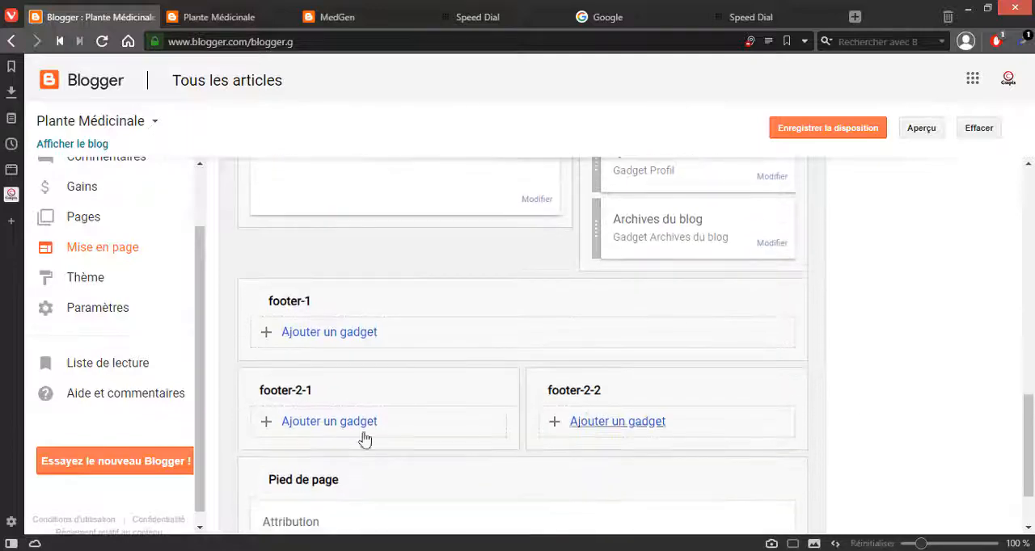
Step: Browse the gadgets that can be added to footer-1, and close the list without choosing one
{"action": "left_click", "coordinate": [301, 334]}
{"action": "scroll", "coordinate": [301, 339], "scroll_direction": "up", "scroll_amount": 5}
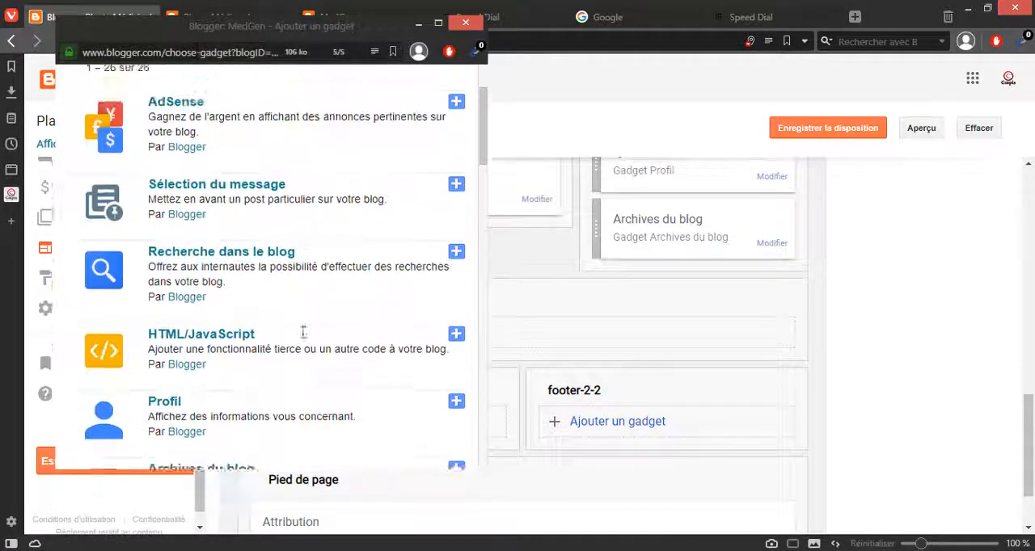
{"action": "scroll", "coordinate": [300, 335], "scroll_direction": "down", "scroll_amount": 2}
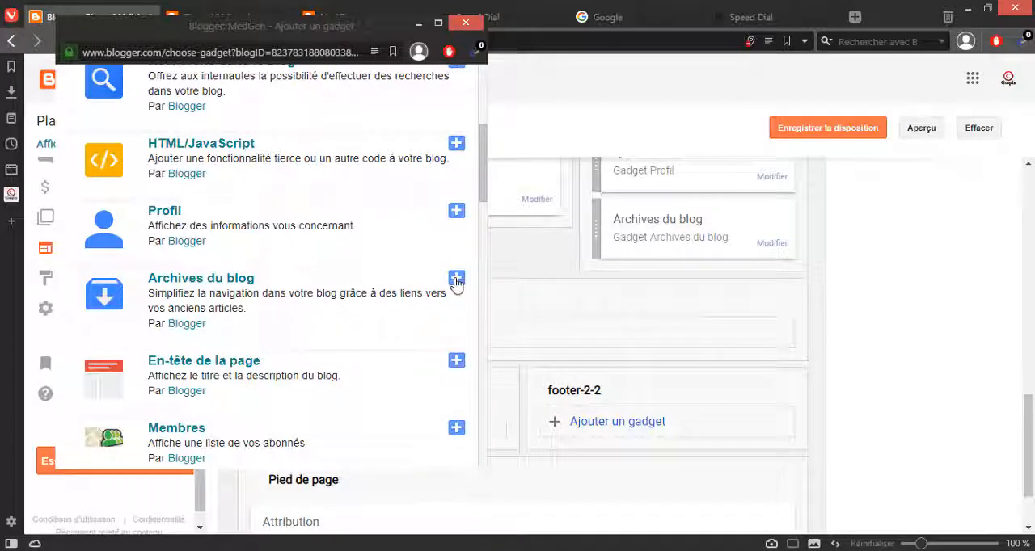
{"action": "left_click", "coordinate": [538, 550]}
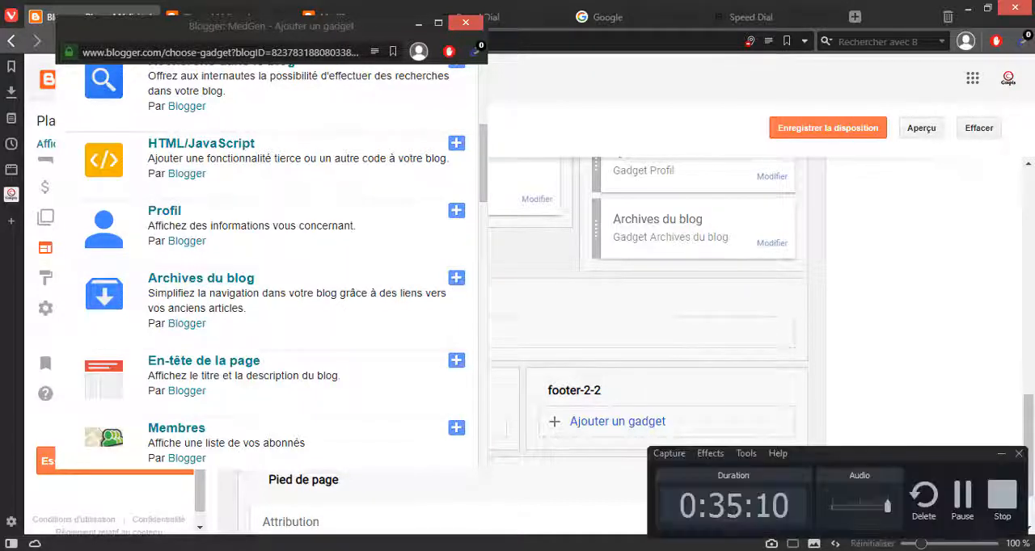
{"action": "left_click", "coordinate": [962, 512]}
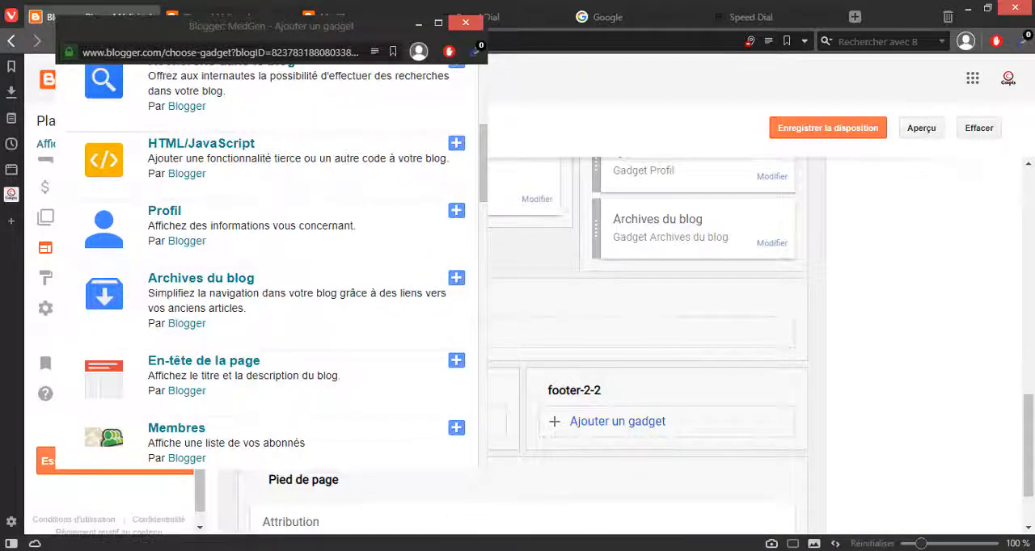
{"action": "scroll", "coordinate": [375, 381], "scroll_direction": "down", "scroll_amount": 3}
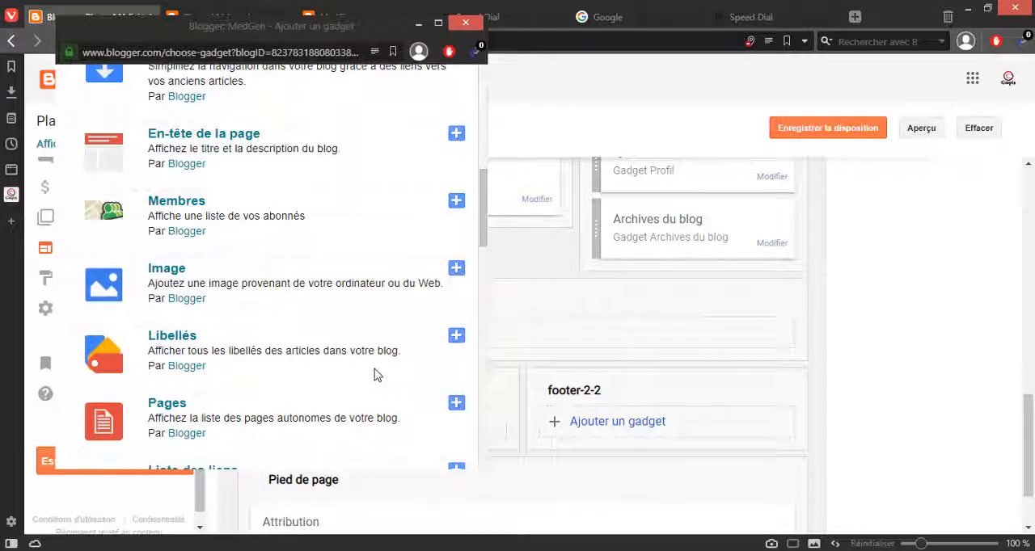
{"action": "scroll", "coordinate": [351, 351], "scroll_direction": "up", "scroll_amount": 2}
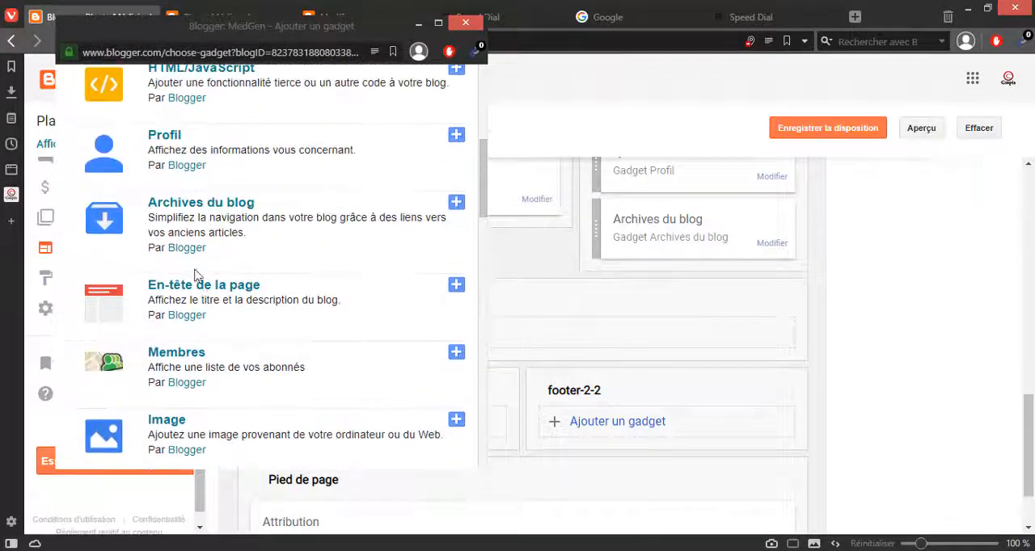
{"action": "left_click", "coordinate": [465, 22]}
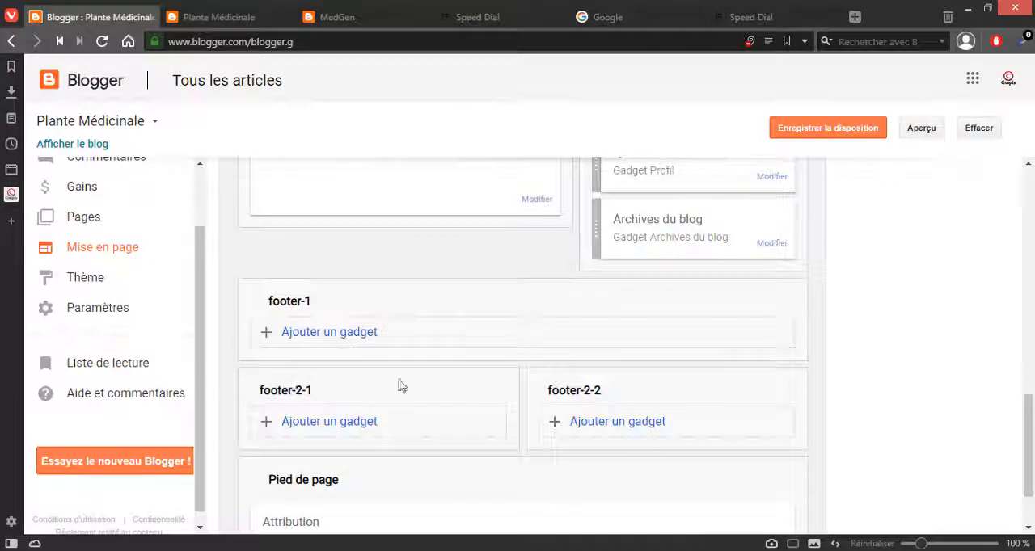
Step: Save the layout, reload the blog's home page and check it from the header to the footer
{"action": "left_click", "coordinate": [815, 135]}
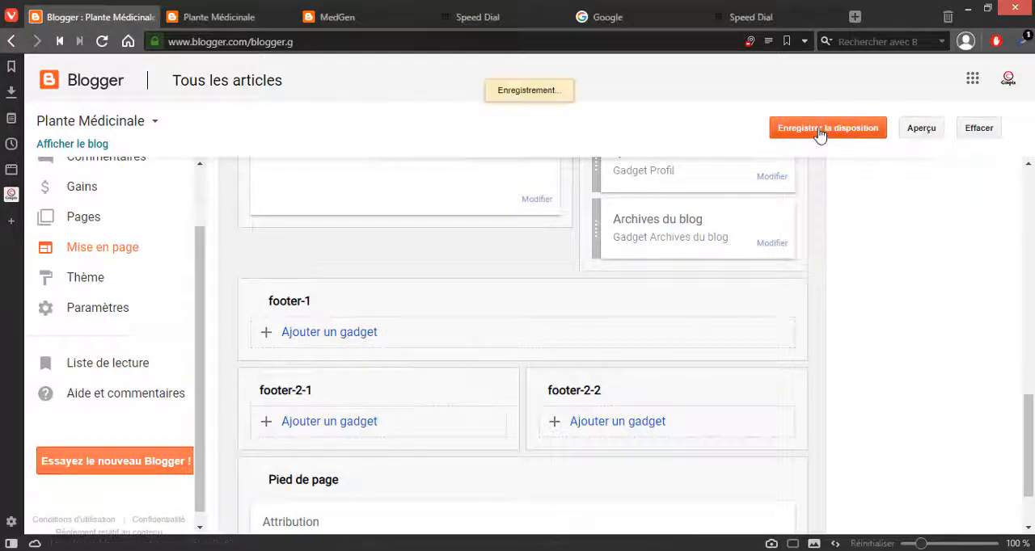
{"action": "left_click", "coordinate": [337, 20]}
{"action": "left_click", "coordinate": [340, 41]}
{"action": "key", "text": "Return"}
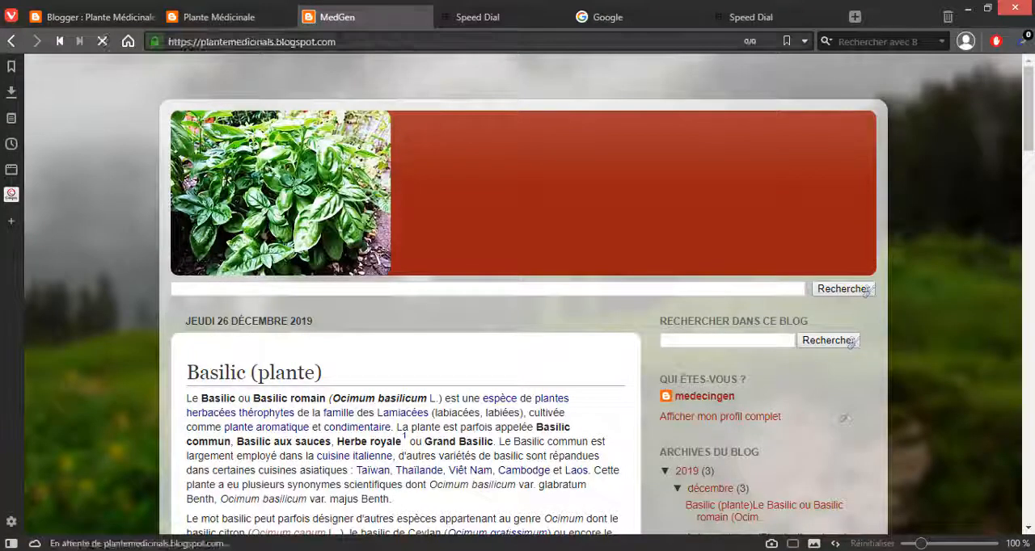
{"action": "scroll", "coordinate": [570, 178], "scroll_direction": "down", "scroll_amount": 4}
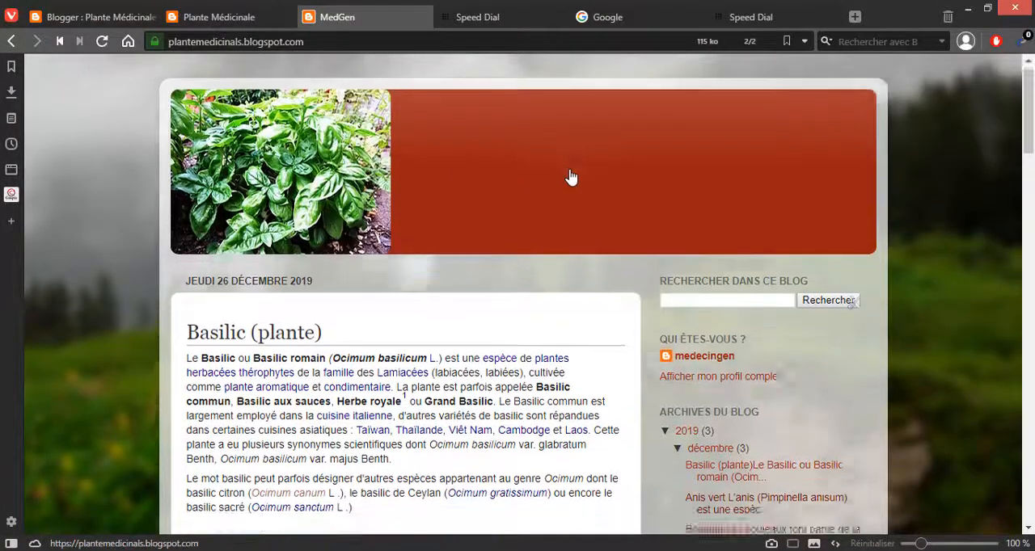
{"action": "scroll", "coordinate": [600, 183], "scroll_direction": "down", "scroll_amount": 20}
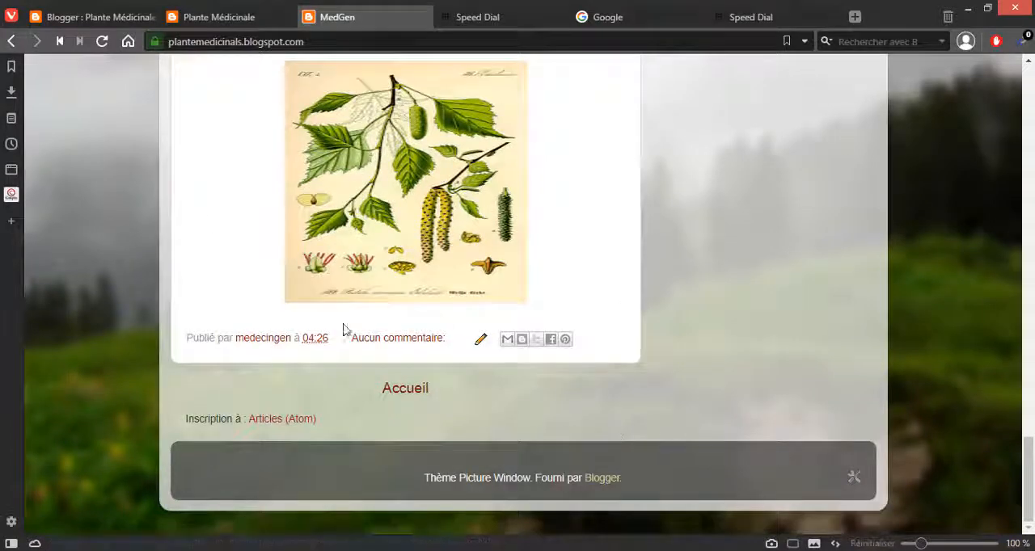
Step: Return to the page layout and review its sections from Favicon down to Pied de page
{"action": "left_click", "coordinate": [87, 17]}
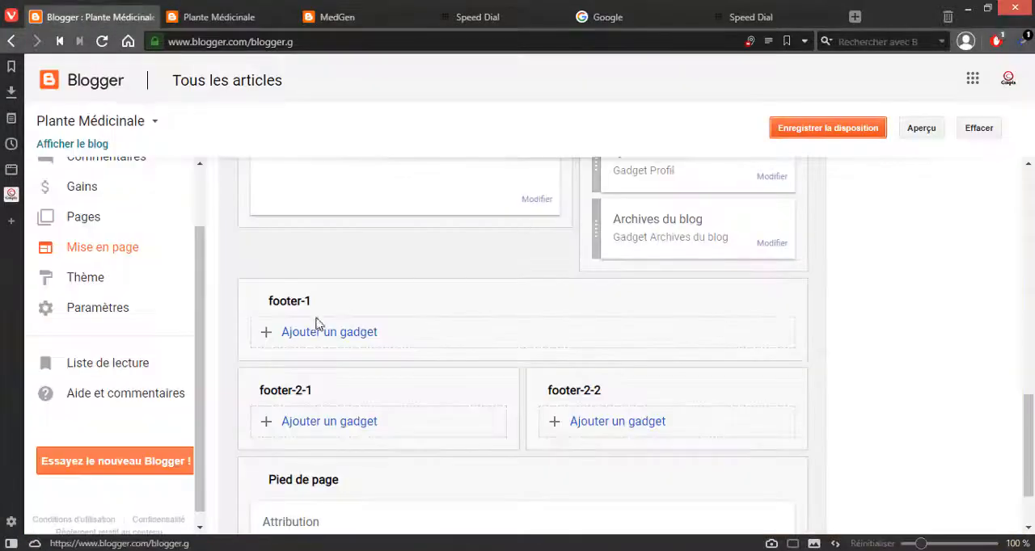
{"action": "scroll", "coordinate": [316, 327], "scroll_direction": "down", "scroll_amount": 1}
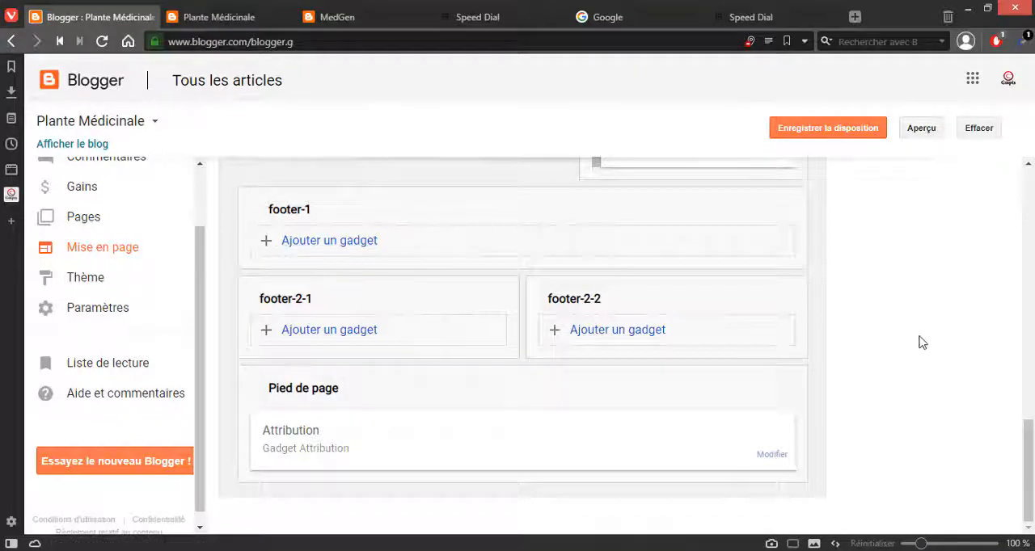
{"action": "scroll", "coordinate": [918, 342], "scroll_direction": "up", "scroll_amount": 15}
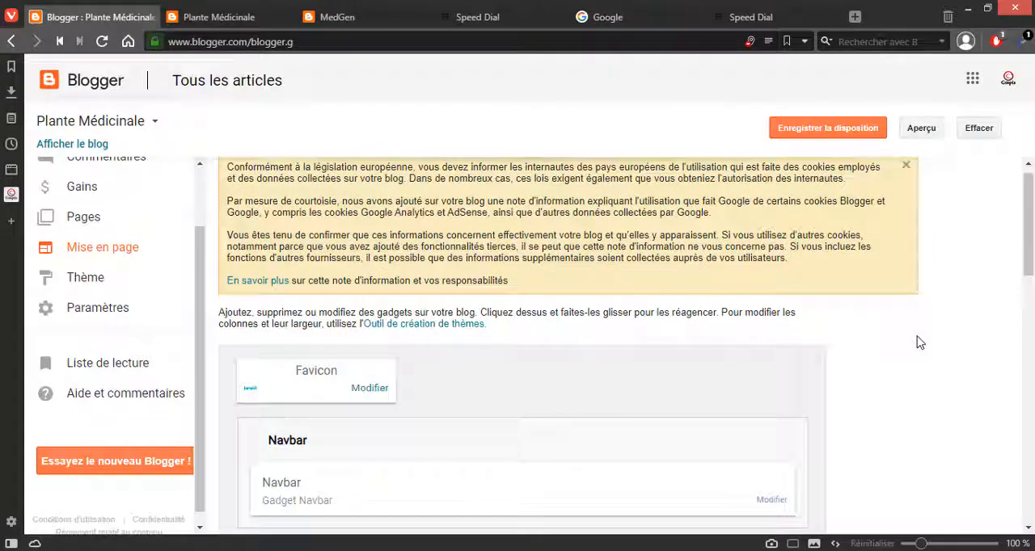
{"action": "scroll", "coordinate": [918, 343], "scroll_direction": "down", "scroll_amount": 8}
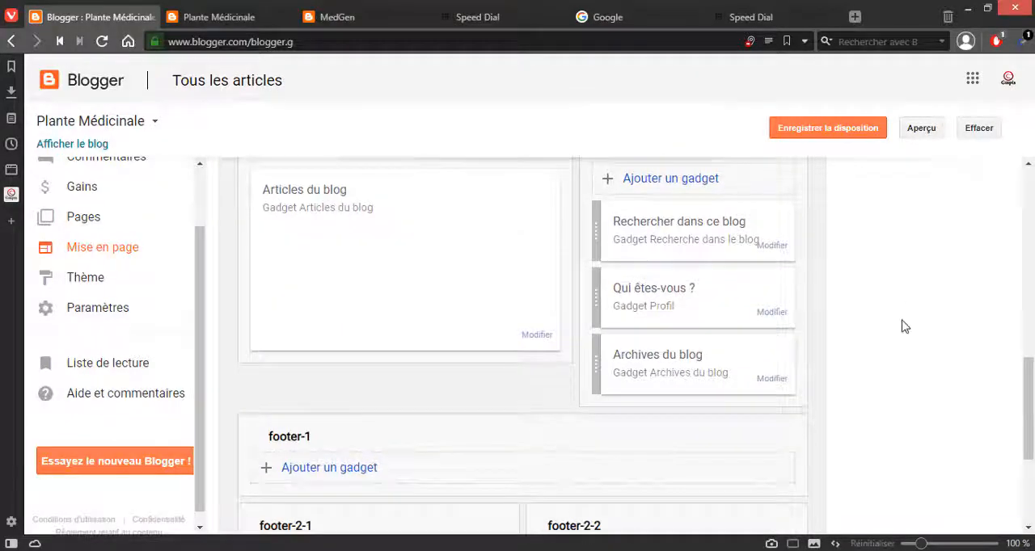
Step: Add an Image gadget to sidebar-right-1 and upload the picture 290px-Illustration_Betula_pendula0 from the computer's desktop
{"action": "scroll", "coordinate": [905, 327], "scroll_direction": "up", "scroll_amount": 1}
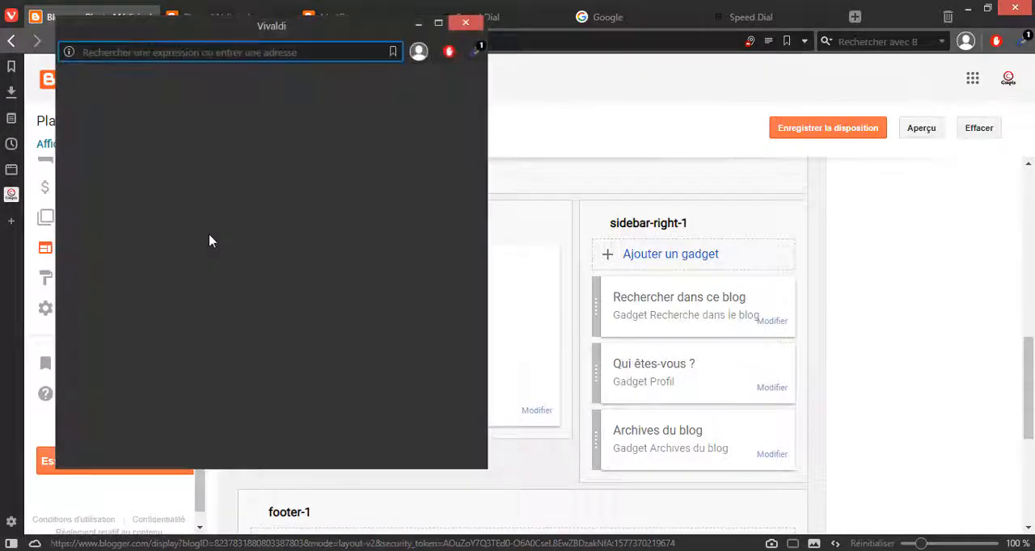
{"action": "scroll", "coordinate": [190, 283], "scroll_direction": "down", "scroll_amount": 5}
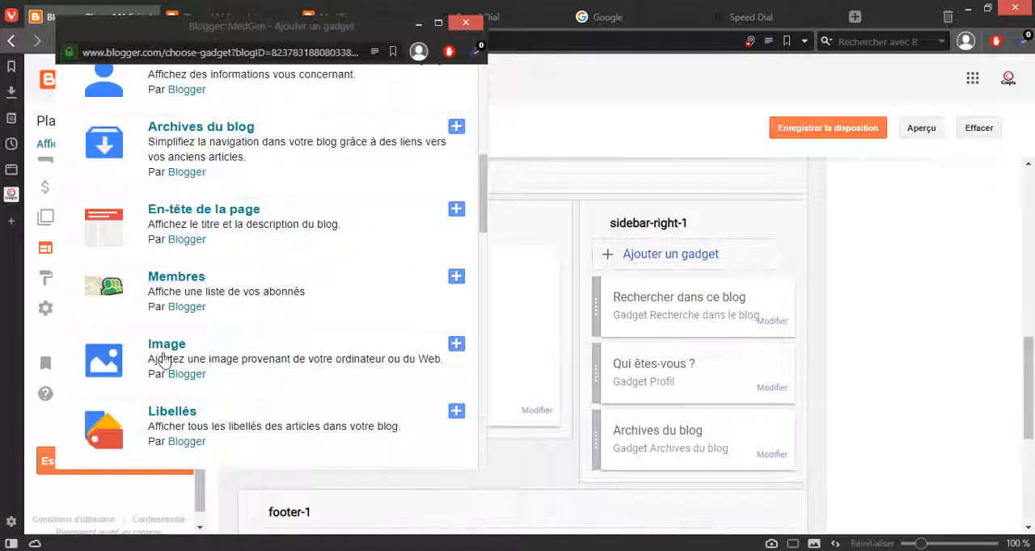
{"action": "left_click", "coordinate": [456, 345]}
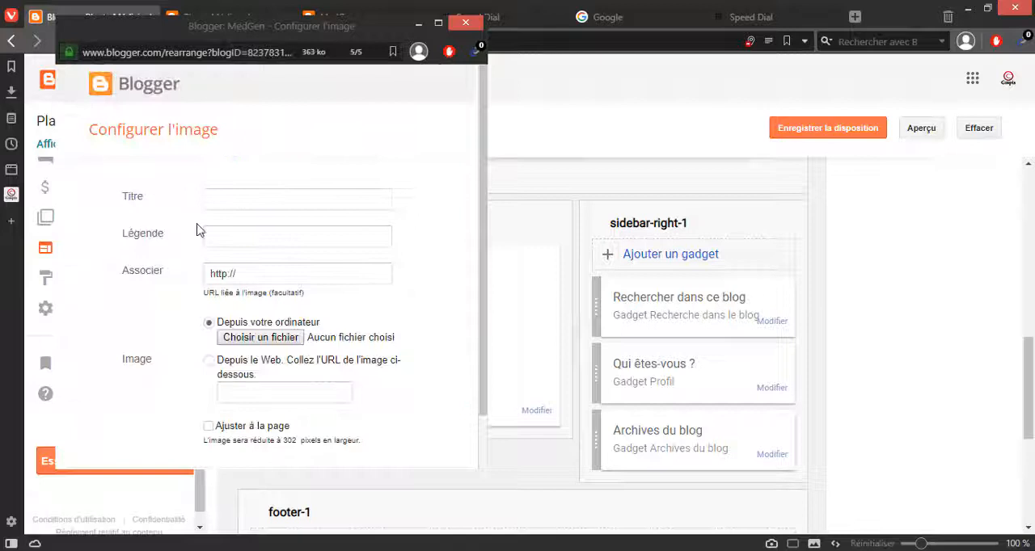
{"action": "left_click", "coordinate": [262, 193]}
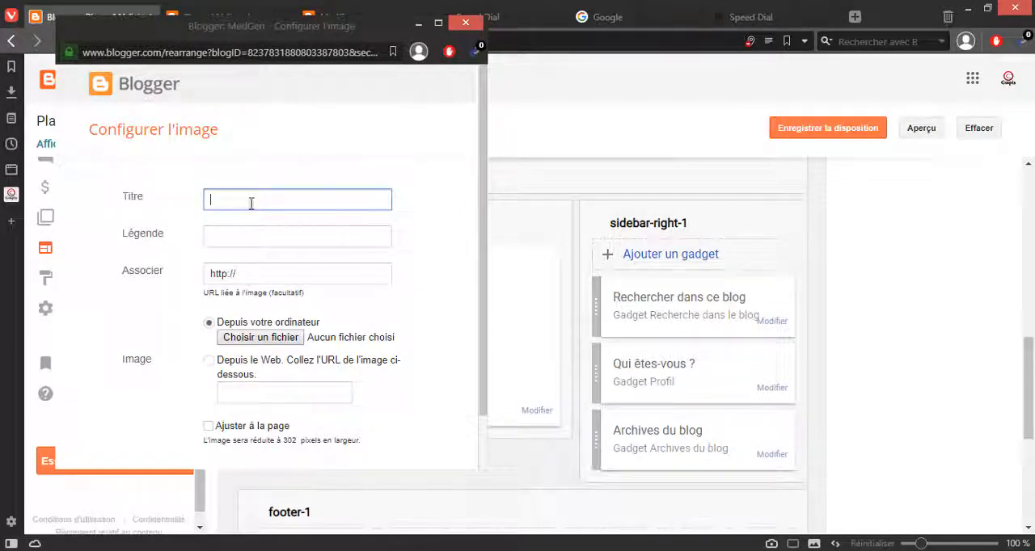
{"action": "left_click", "coordinate": [267, 337]}
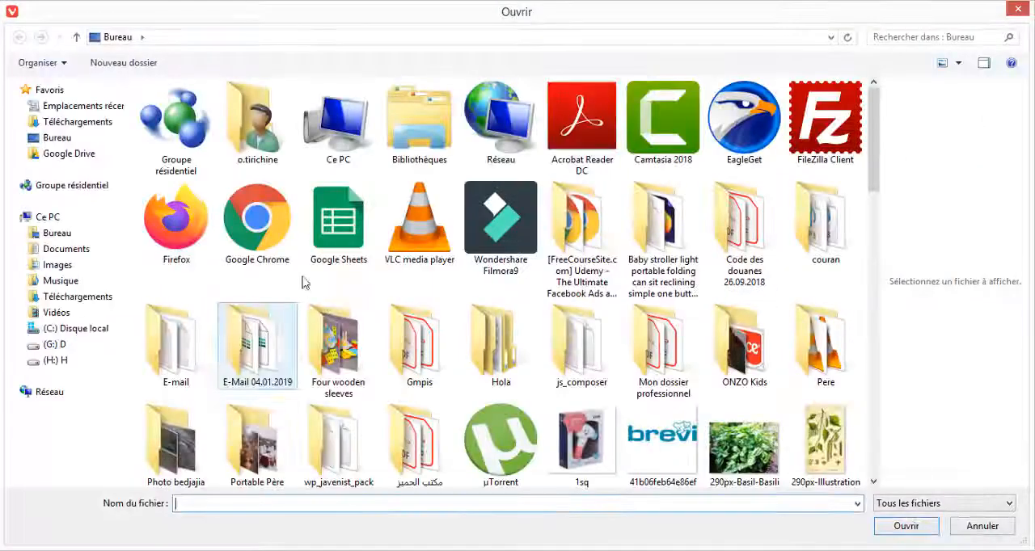
{"action": "left_click", "coordinate": [825, 445]}
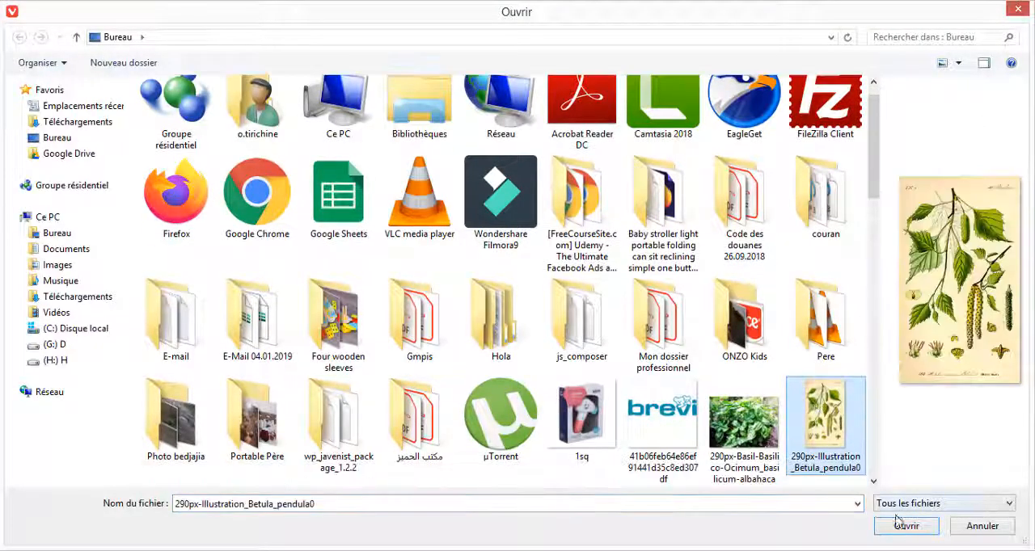
{"action": "left_click", "coordinate": [902, 526]}
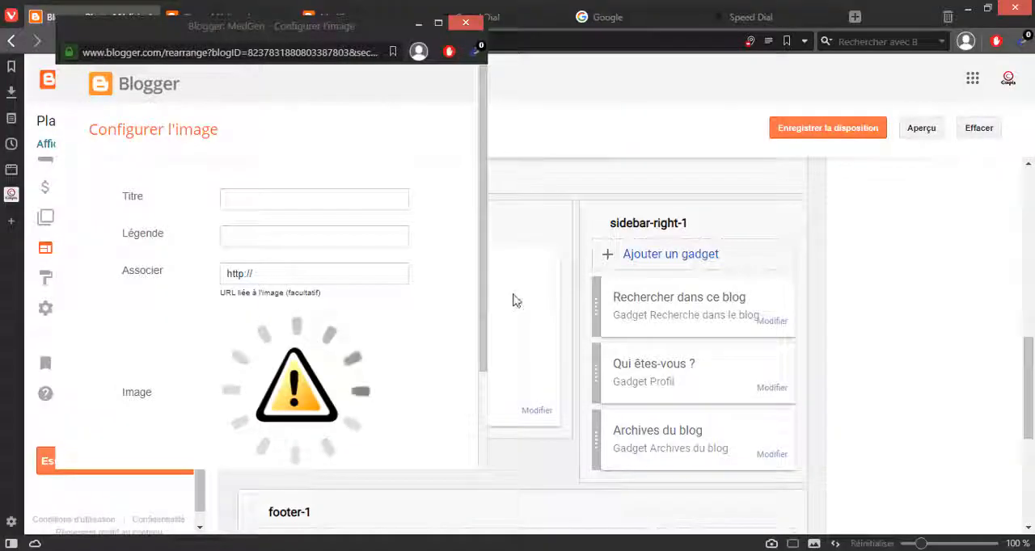
Step: Turn on Ajuster à la page for the uploaded image, and save the gadget and the page layout
{"action": "left_click_drag", "start_coordinate": [483, 293], "coordinate": [489, 334]}
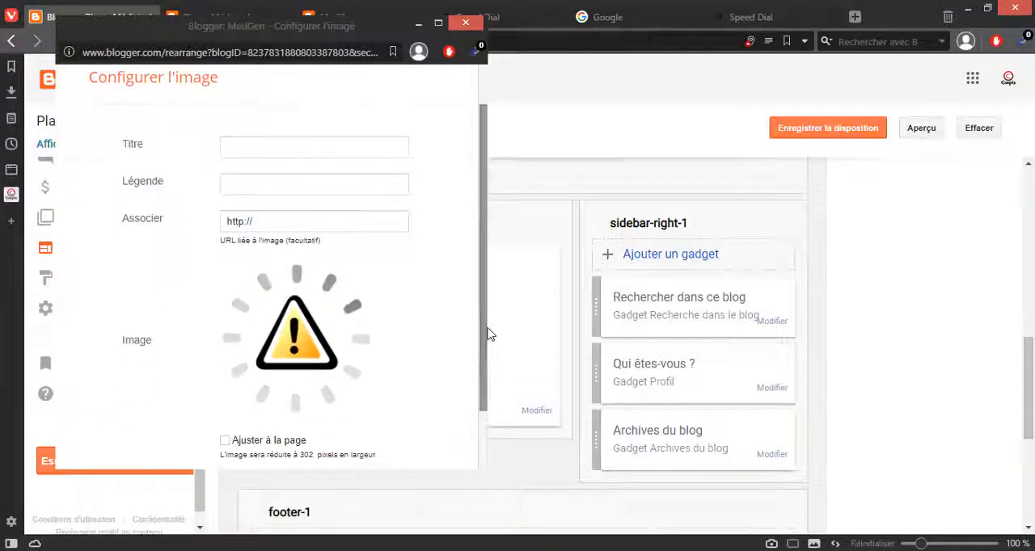
{"action": "left_click_drag", "start_coordinate": [257, 222], "coordinate": [192, 227]}
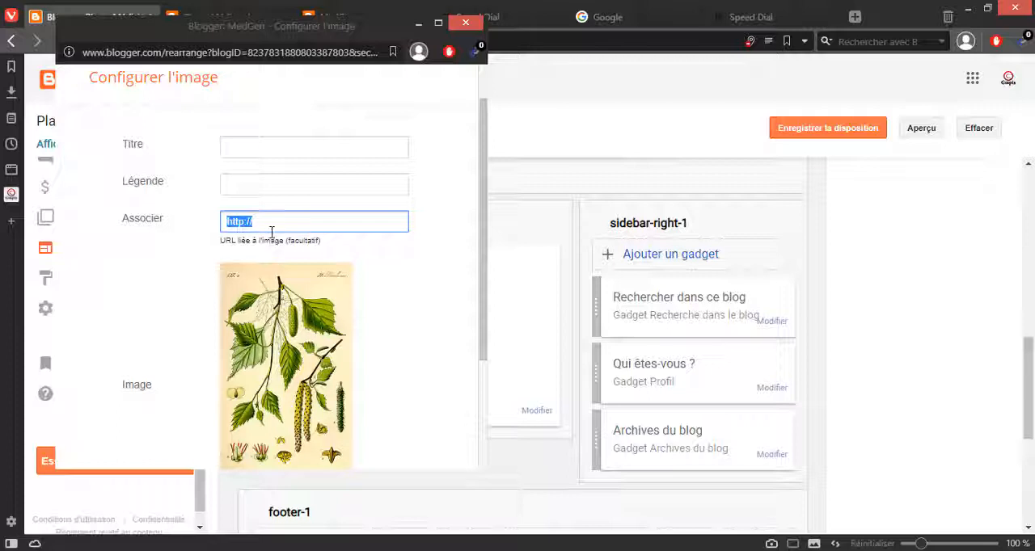
{"action": "left_click", "coordinate": [418, 255]}
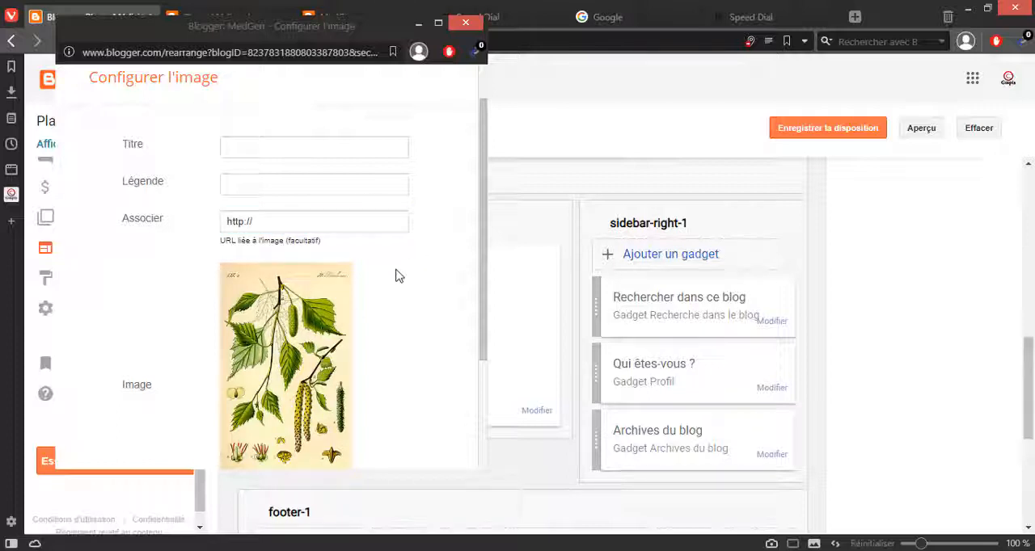
{"action": "scroll", "coordinate": [218, 281], "scroll_direction": "down", "scroll_amount": 2}
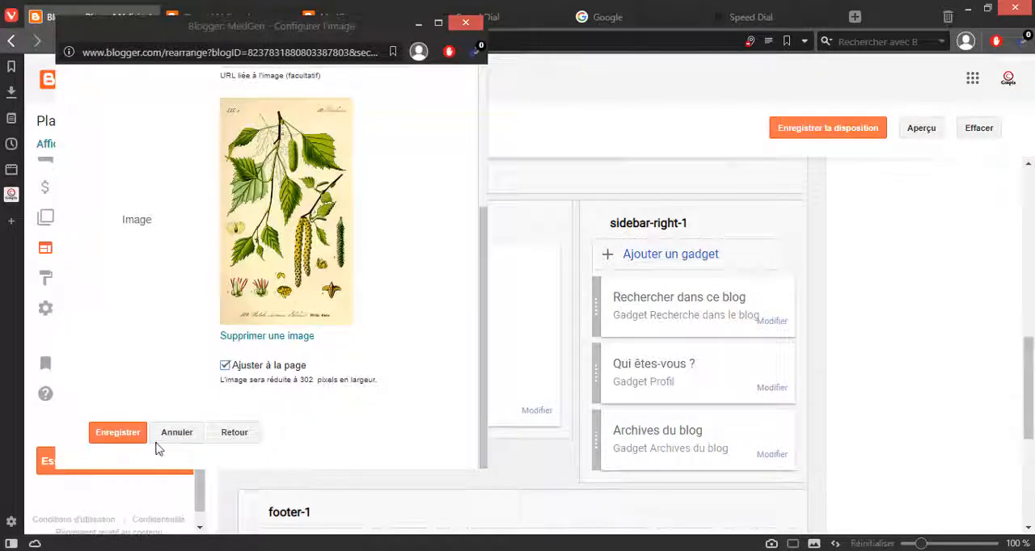
{"action": "left_click", "coordinate": [118, 433]}
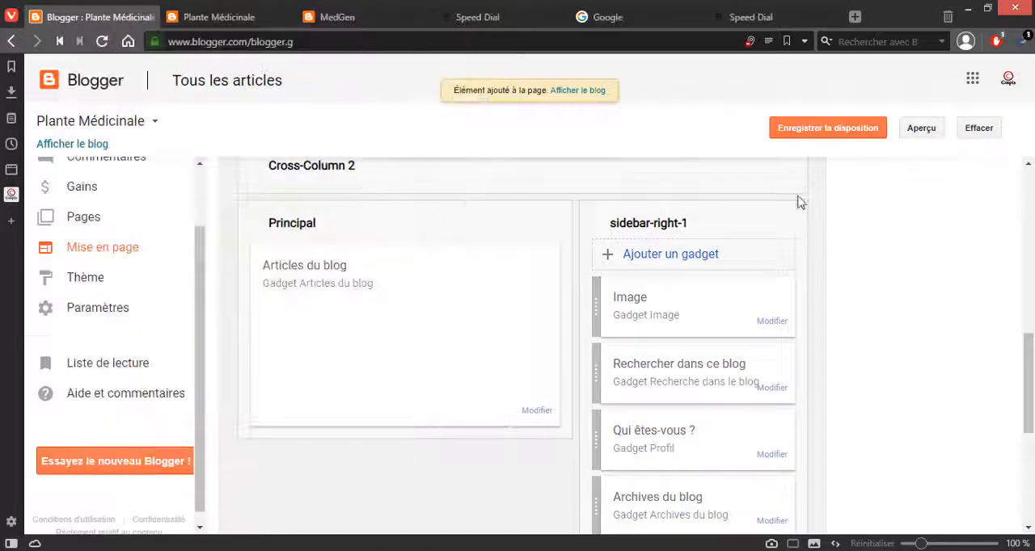
{"action": "left_click", "coordinate": [876, 133]}
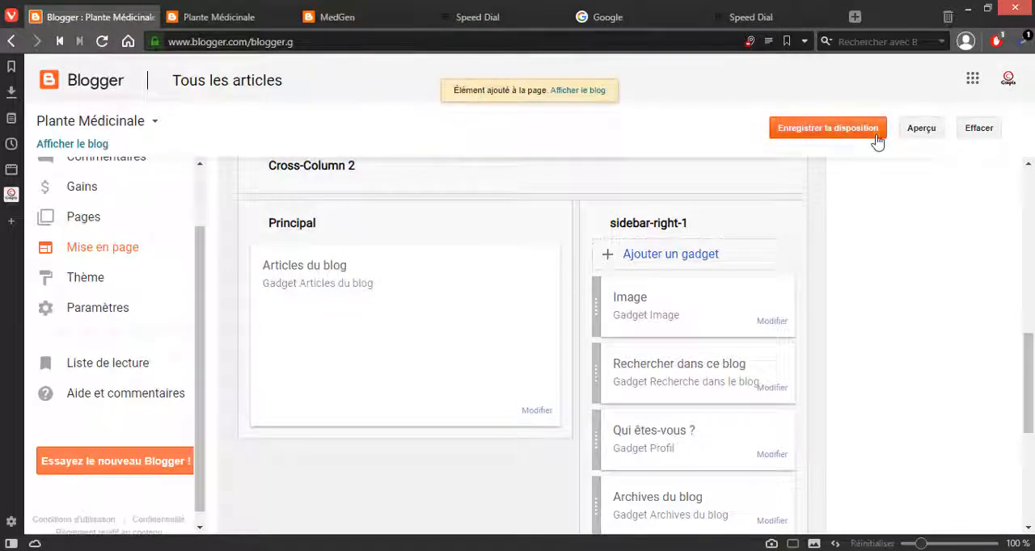
Step: Reload the blog's home page and check how the new image appears in the sidebar beside the articles
{"action": "left_click", "coordinate": [368, 18]}
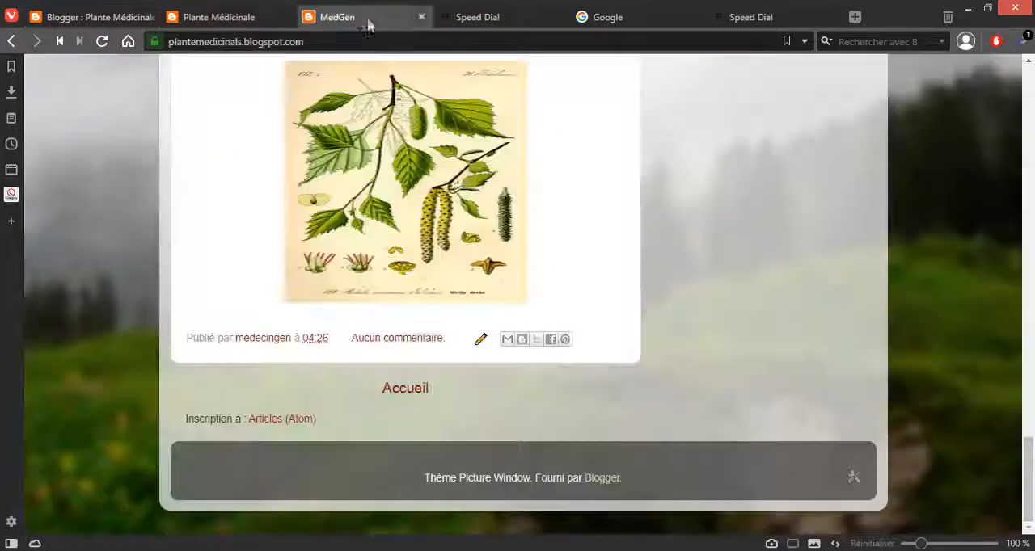
{"action": "left_click", "coordinate": [360, 41]}
{"action": "key", "text": "Return"}
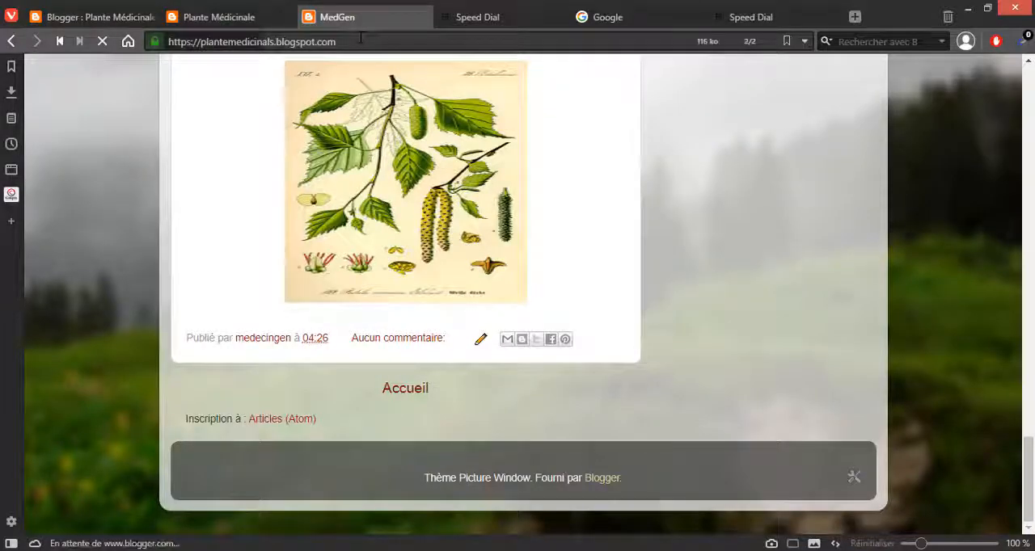
{"action": "scroll", "coordinate": [517, 215], "scroll_direction": "up", "scroll_amount": 20}
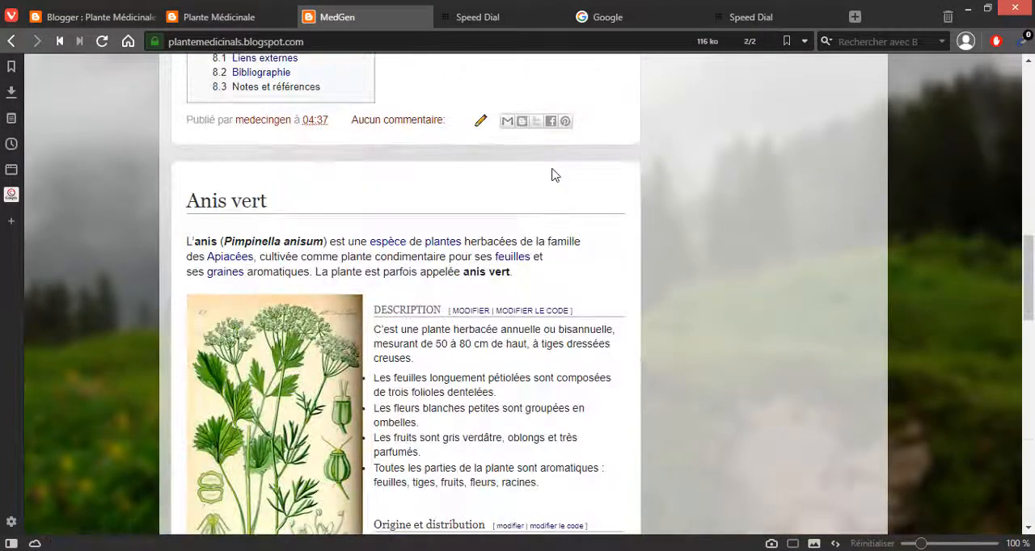
{"action": "scroll", "coordinate": [554, 175], "scroll_direction": "up", "scroll_amount": 1}
{"action": "scroll", "coordinate": [608, 235], "scroll_direction": "down", "scroll_amount": 4}
{"action": "scroll", "coordinate": [609, 237], "scroll_direction": "up", "scroll_amount": 3}
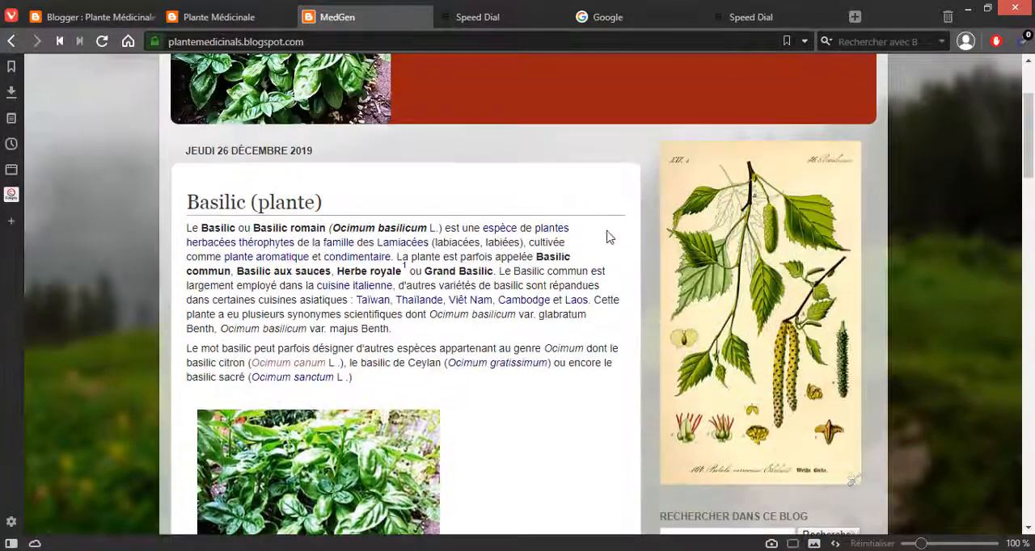
{"action": "scroll", "coordinate": [826, 311], "scroll_direction": "up", "scroll_amount": 2}
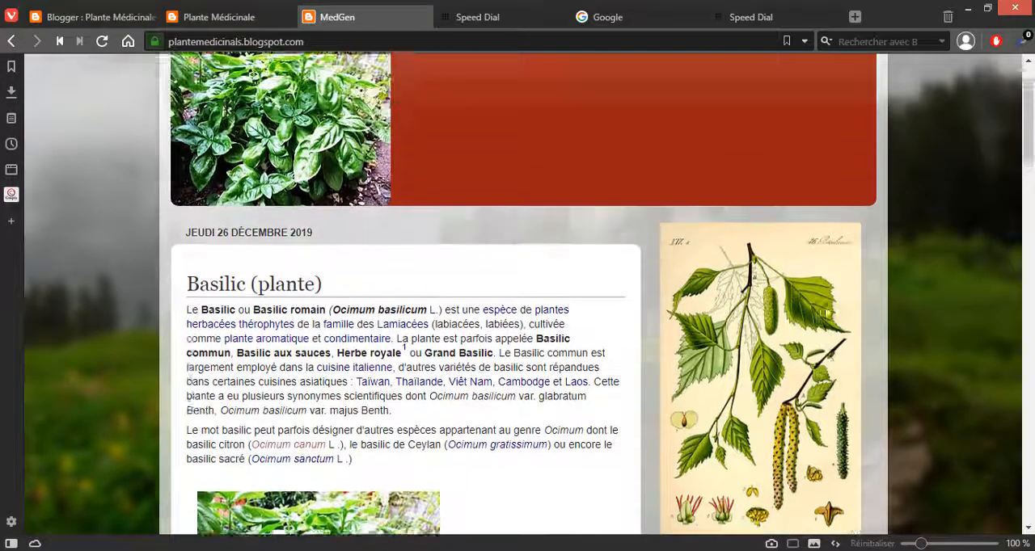
{"action": "scroll", "coordinate": [418, 247], "scroll_direction": "down", "scroll_amount": 2}
{"action": "left_click", "coordinate": [192, 21]}
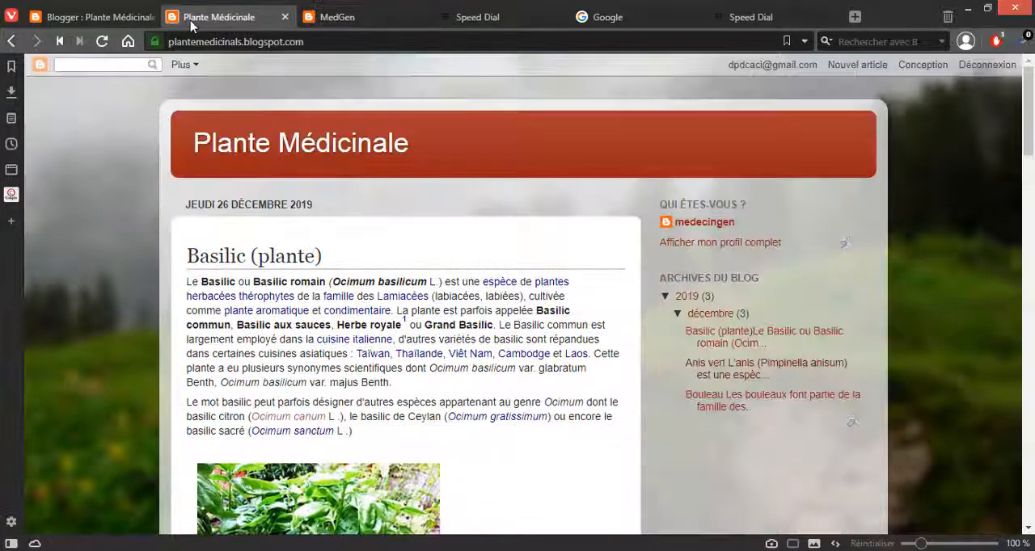
Step: Move the Image gadget below Archives du blog in sidebar-right-1 and save the layout
{"action": "left_click", "coordinate": [112, 19]}
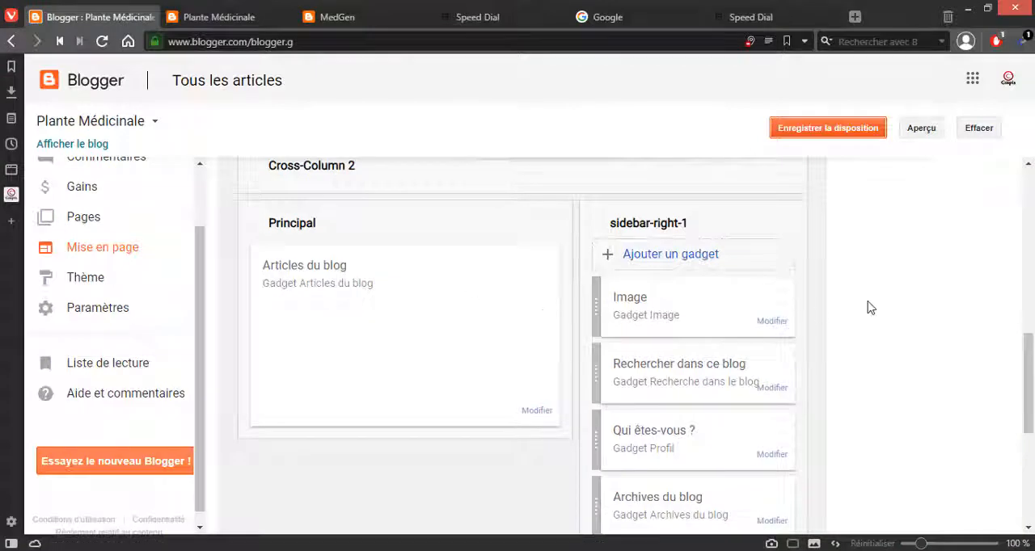
{"action": "scroll", "coordinate": [869, 304], "scroll_direction": "down", "scroll_amount": 1}
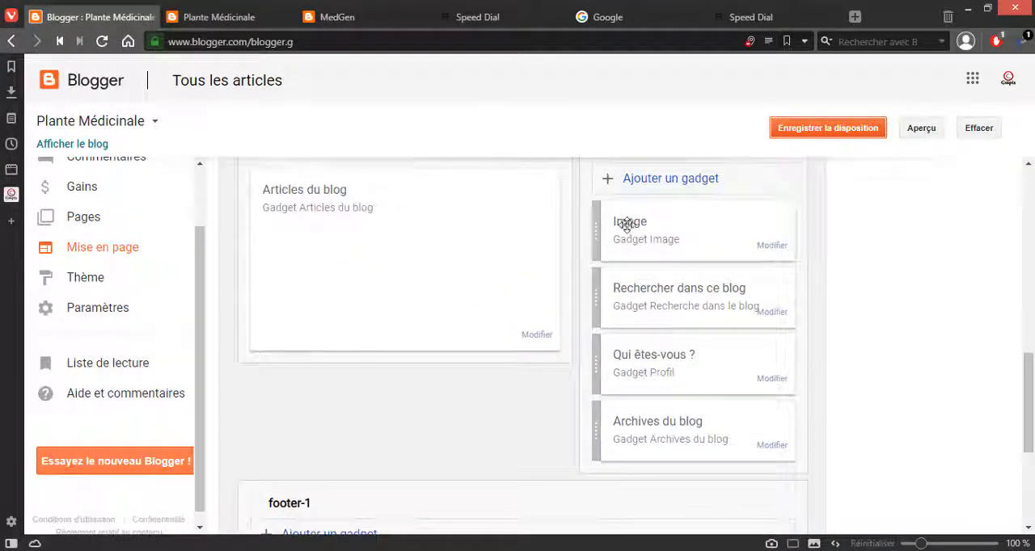
{"action": "left_click_drag", "start_coordinate": [643, 223], "coordinate": [657, 458]}
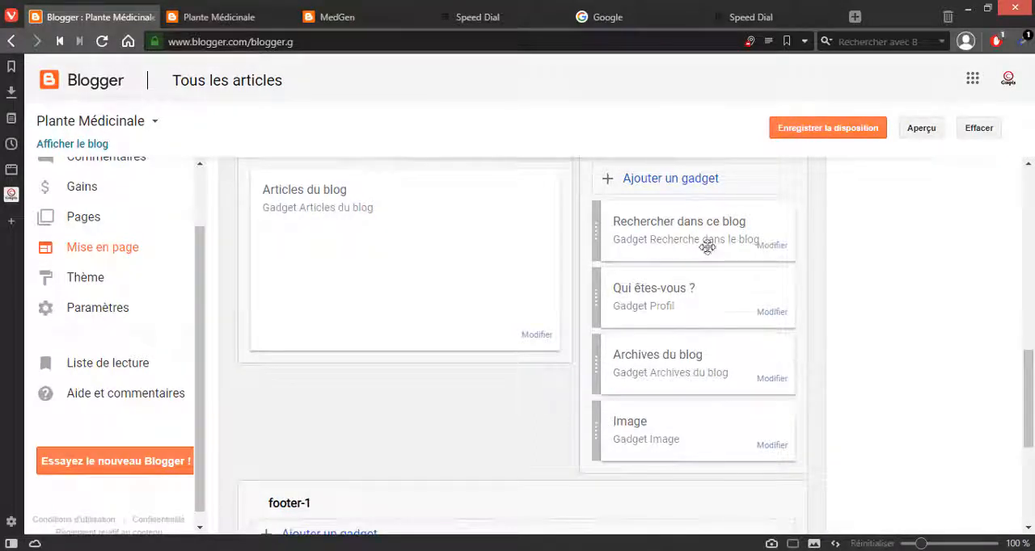
{"action": "left_click", "coordinate": [812, 131]}
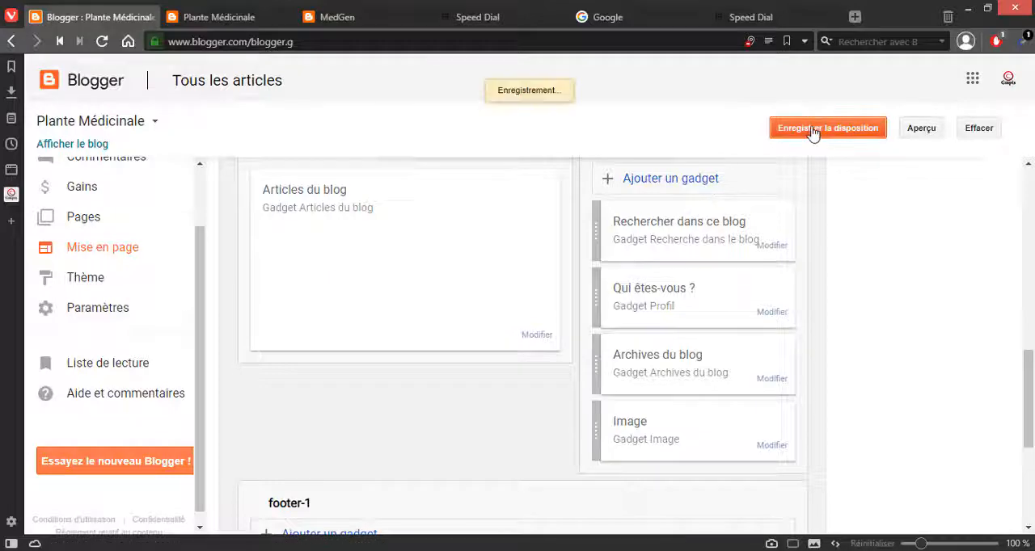
Step: Reload the blog's home page and check the new order of the sidebar gadgets, including the image's position
{"action": "left_click", "coordinate": [250, 17]}
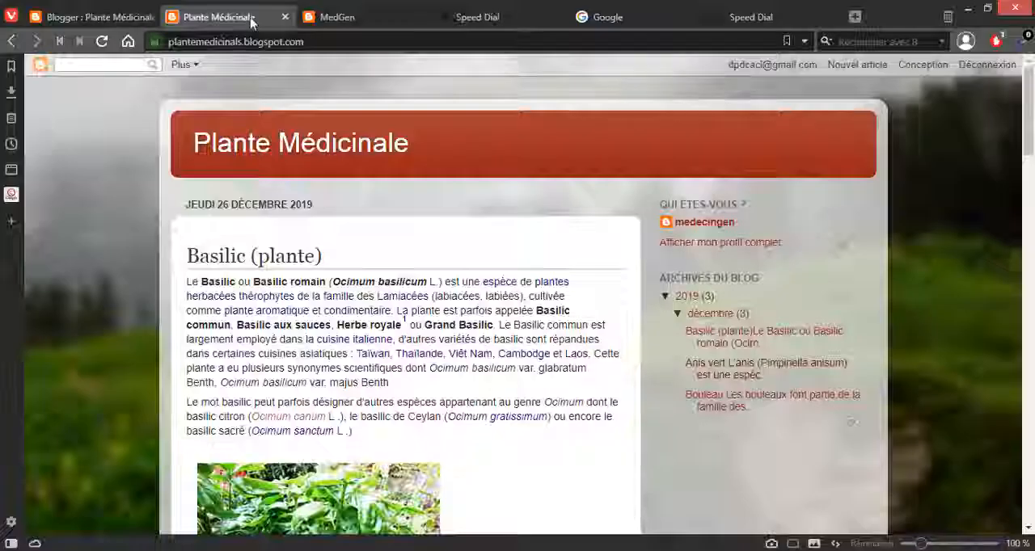
{"action": "left_click", "coordinate": [360, 17]}
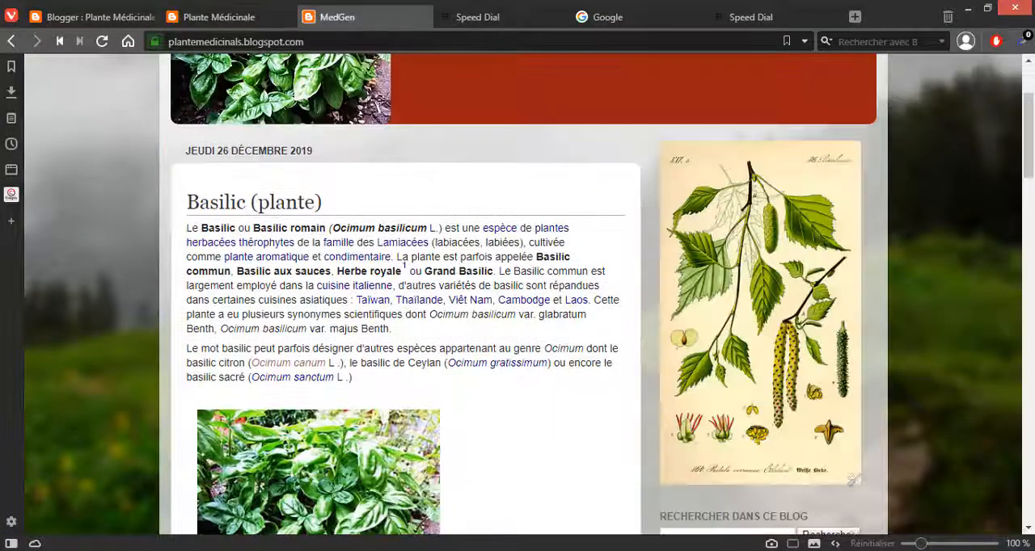
{"action": "left_click", "coordinate": [356, 41]}
{"action": "key", "text": "Return"}
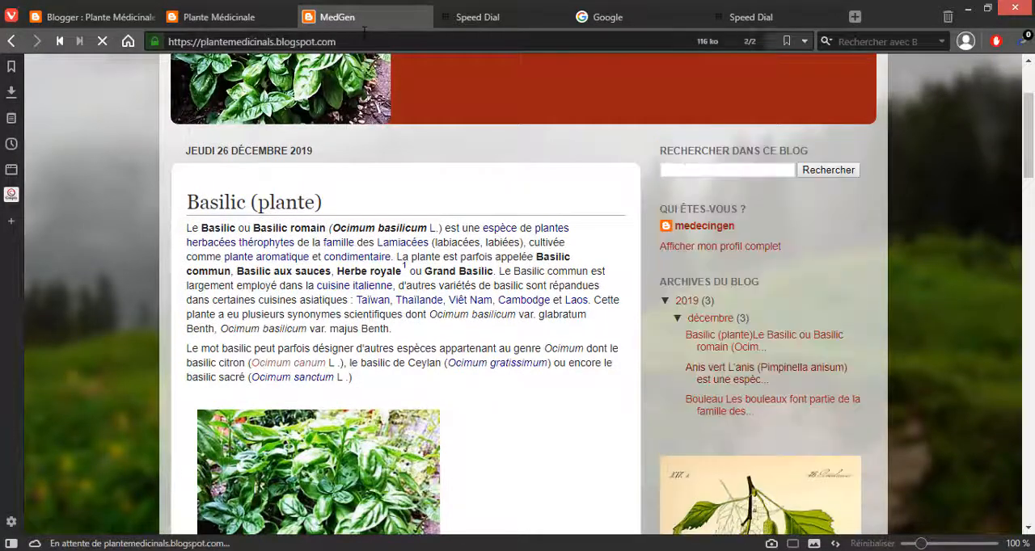
{"action": "scroll", "coordinate": [962, 194], "scroll_direction": "down", "scroll_amount": 3}
{"action": "scroll", "coordinate": [974, 188], "scroll_direction": "down", "scroll_amount": 5}
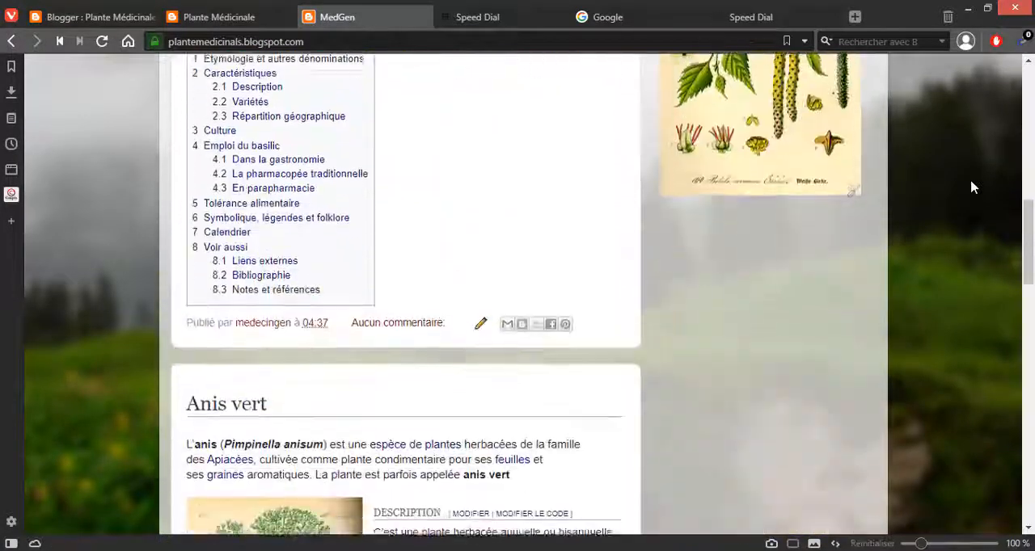
{"action": "scroll", "coordinate": [974, 188], "scroll_direction": "up", "scroll_amount": 6}
{"action": "scroll", "coordinate": [566, 204], "scroll_direction": "up", "scroll_amount": 4}
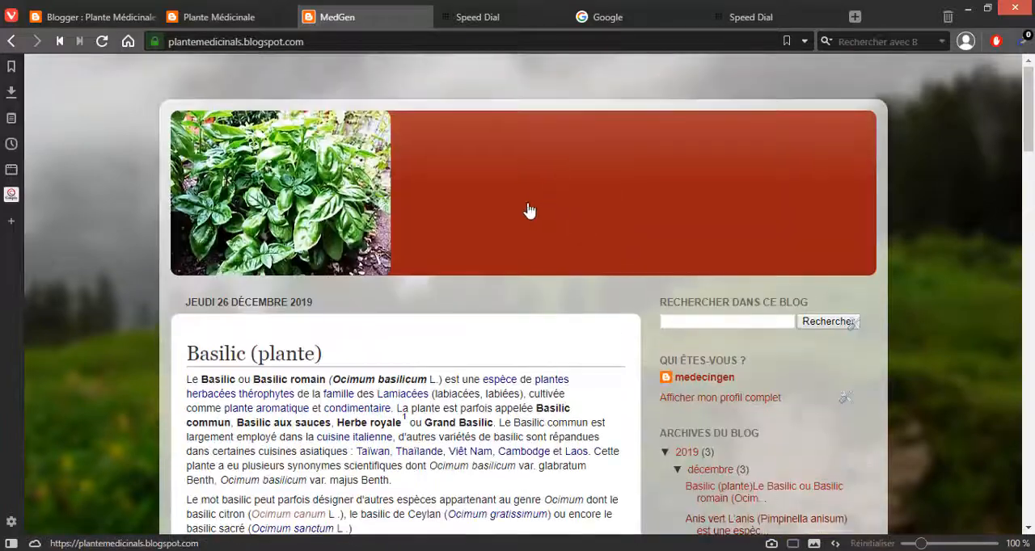
{"action": "left_click", "coordinate": [229, 23]}
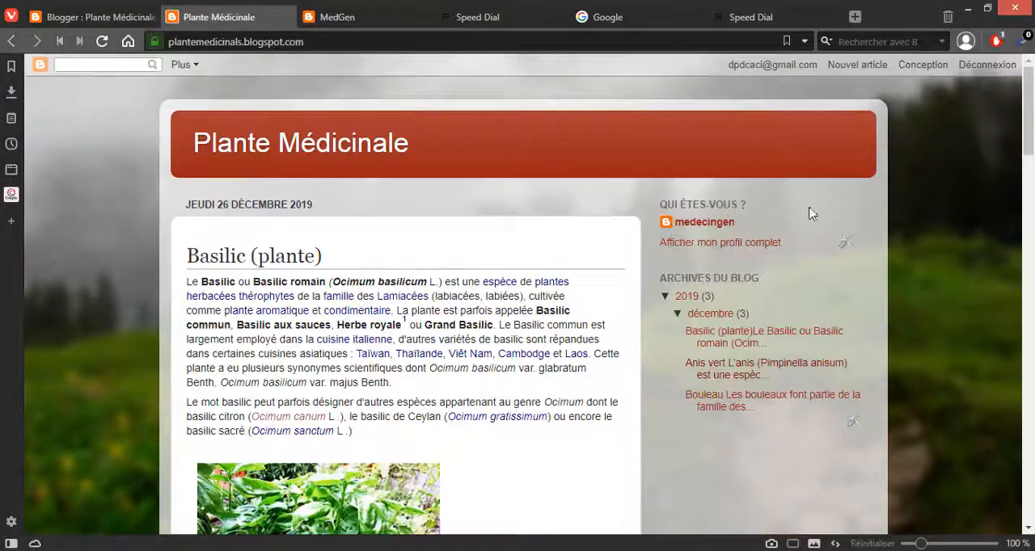
{"action": "left_click", "coordinate": [321, 19]}
Step: Return to the blog's layout editor and look over the sidebar and footer gadget areas
{"action": "left_click", "coordinate": [110, 26]}
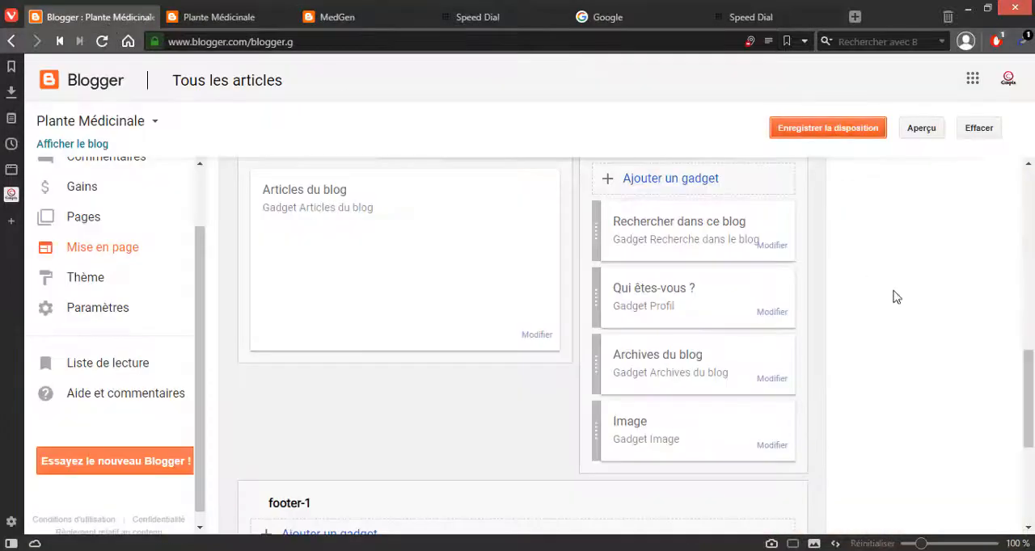
{"action": "scroll", "coordinate": [893, 298], "scroll_direction": "down", "scroll_amount": 3}
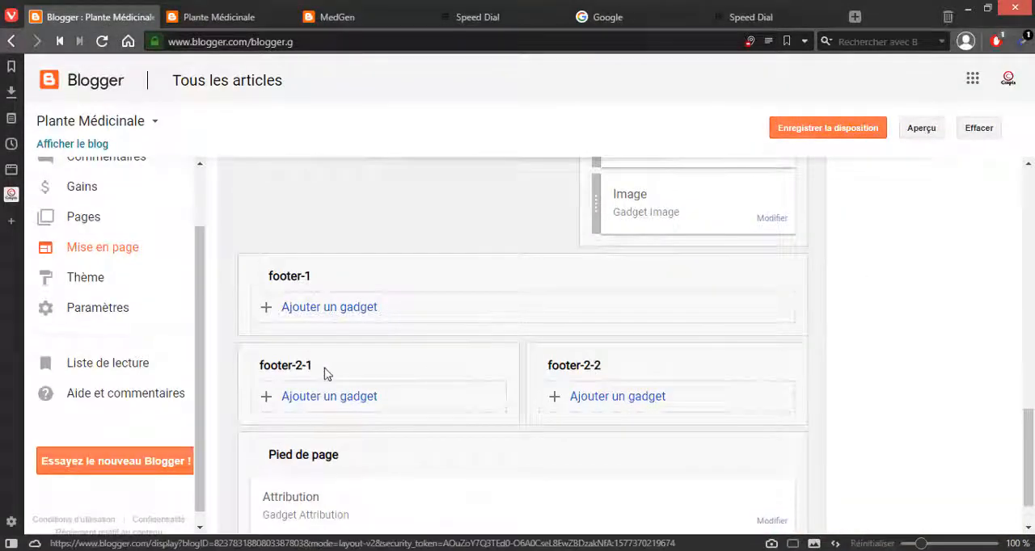
{"action": "scroll", "coordinate": [202, 293], "scroll_direction": "up", "scroll_amount": 2}
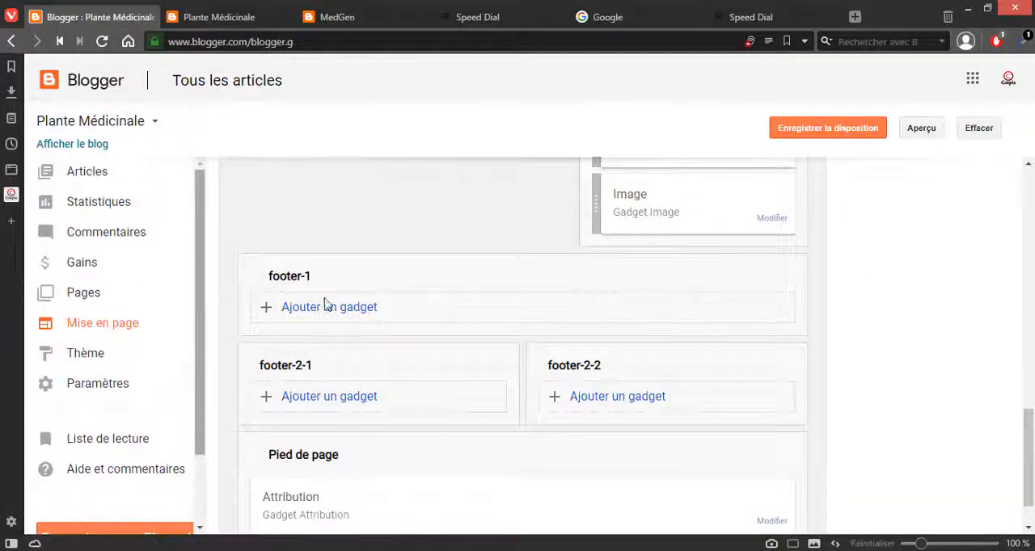
{"action": "scroll", "coordinate": [480, 301], "scroll_direction": "up", "scroll_amount": 10}
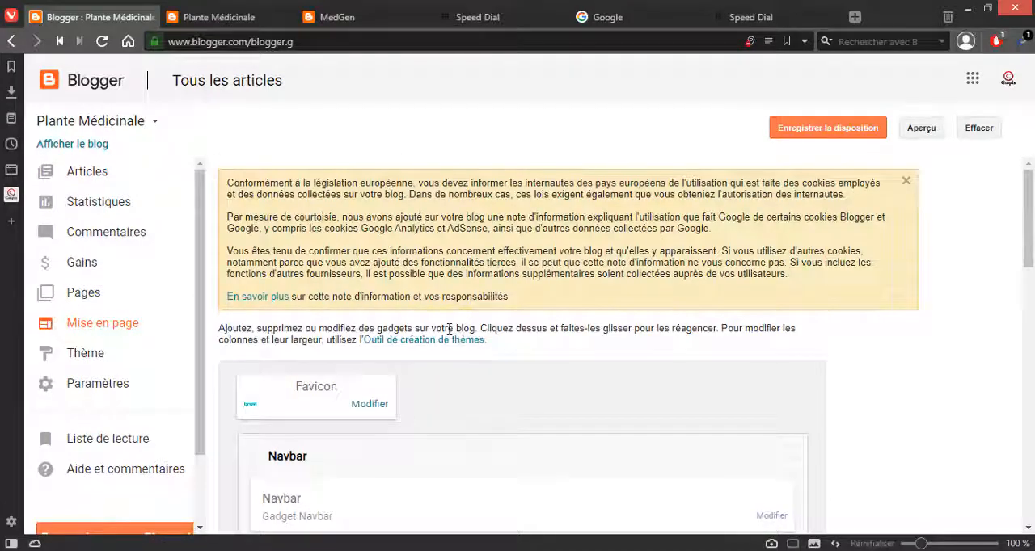
Step: Open the blog's Thème page, view the current web and mobile previews, and check the mobile theme options without changing them
{"action": "left_click", "coordinate": [83, 355]}
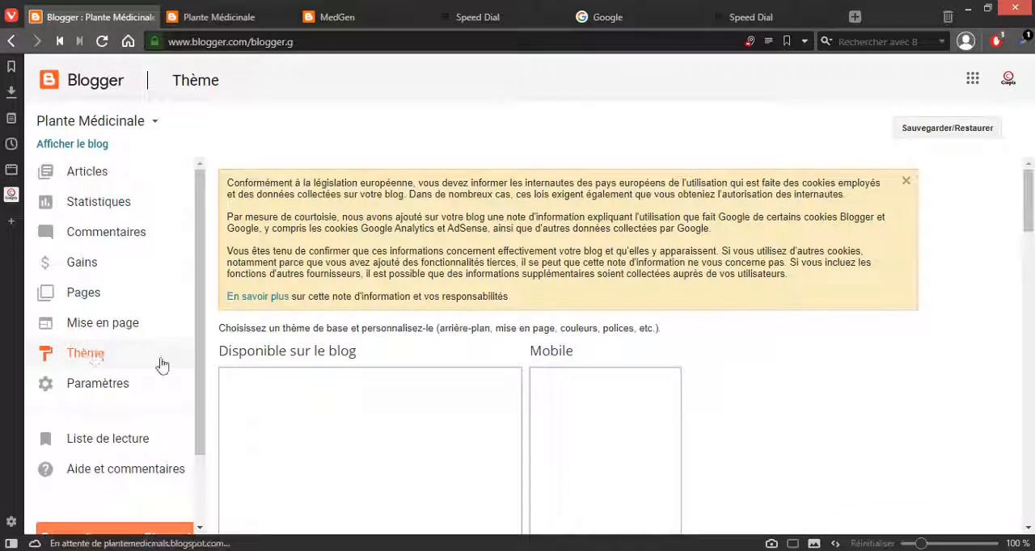
{"action": "scroll", "coordinate": [791, 317], "scroll_direction": "down", "scroll_amount": 5}
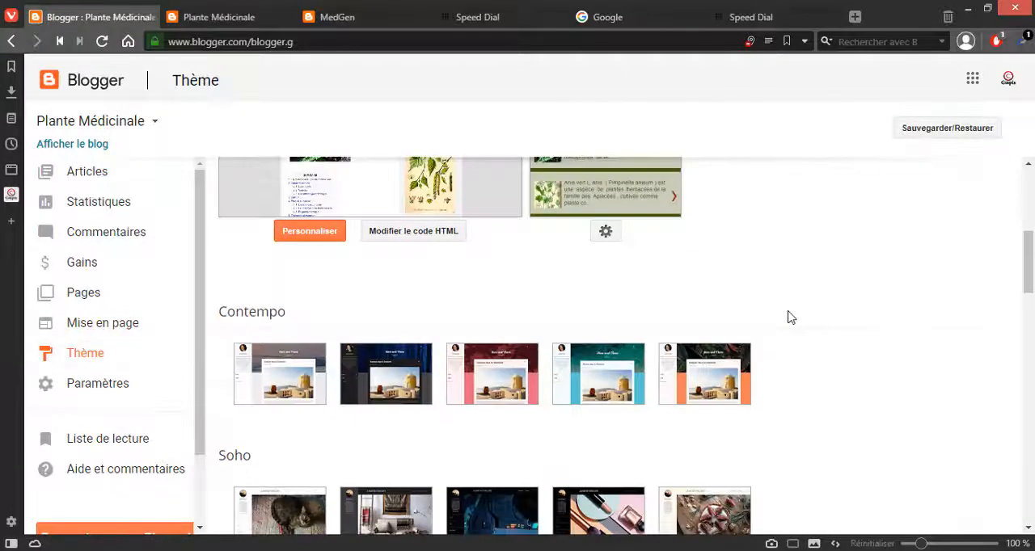
{"action": "scroll", "coordinate": [792, 317], "scroll_direction": "up", "scroll_amount": 1}
{"action": "scroll", "coordinate": [791, 316], "scroll_direction": "up", "scroll_amount": 3}
{"action": "scroll", "coordinate": [792, 316], "scroll_direction": "down", "scroll_amount": 1}
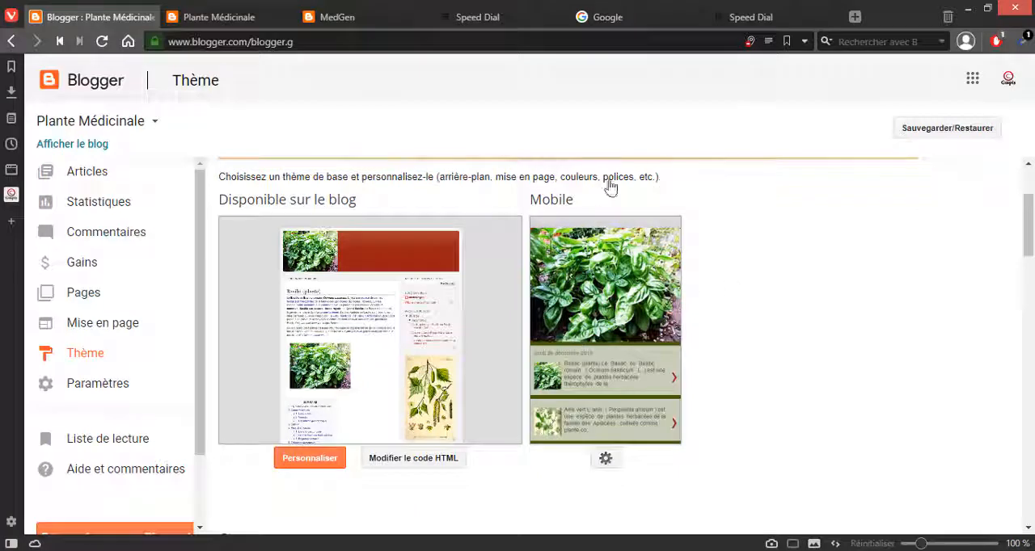
{"action": "left_click", "coordinate": [607, 459]}
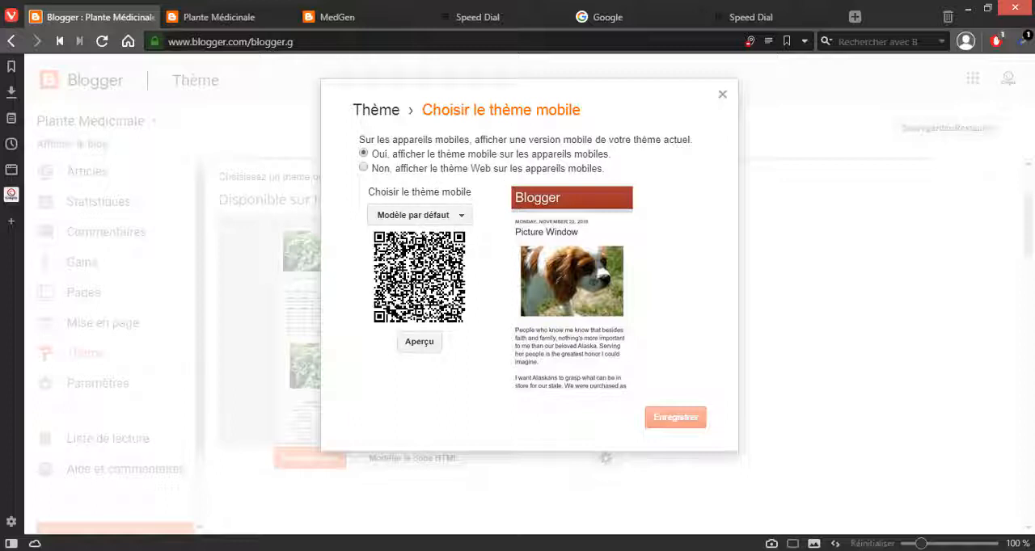
{"action": "left_click", "coordinate": [722, 95]}
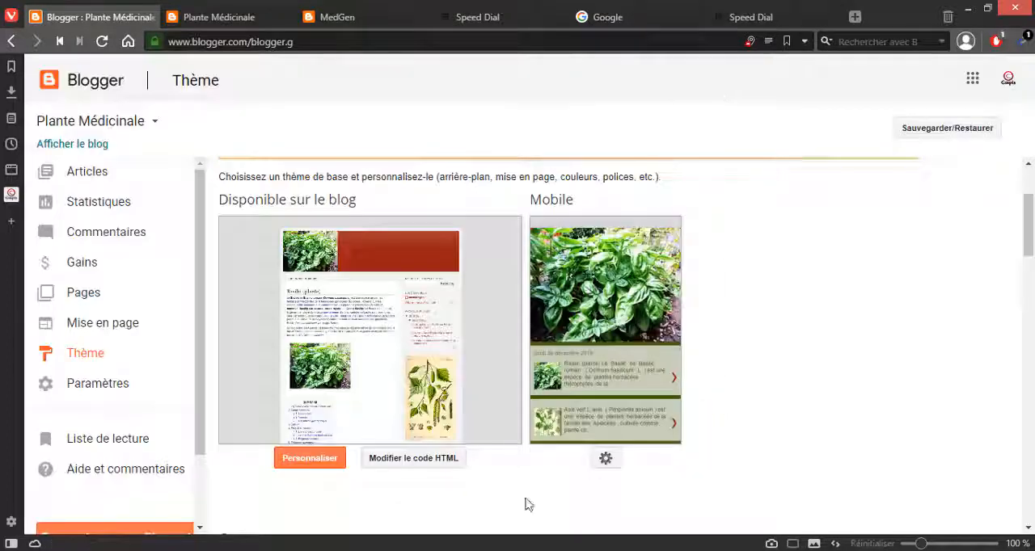
Step: Browse the gallery of available themes from Contempo down to Voyages
{"action": "scroll", "coordinate": [441, 267], "scroll_direction": "down", "scroll_amount": 4}
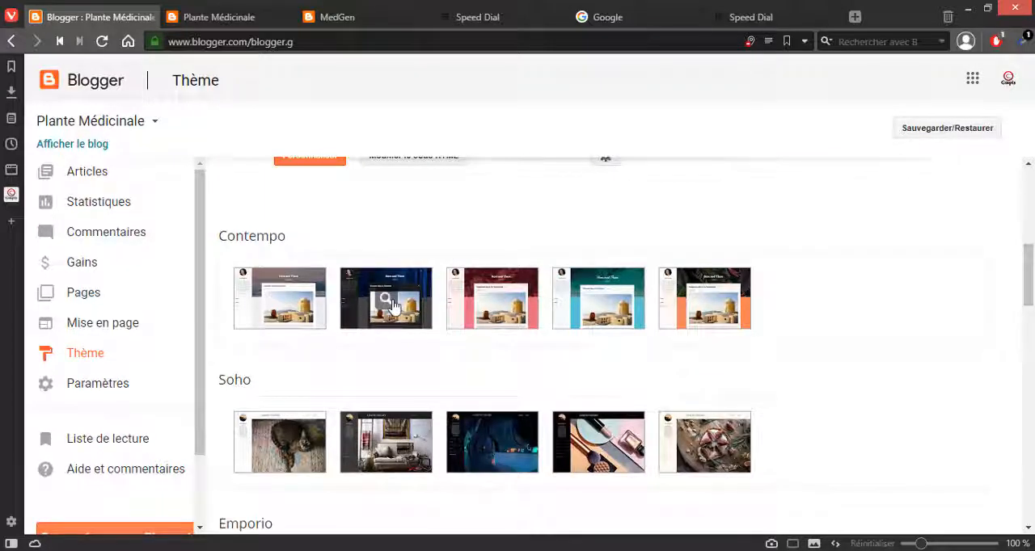
{"action": "scroll", "coordinate": [582, 344], "scroll_direction": "down", "scroll_amount": 2}
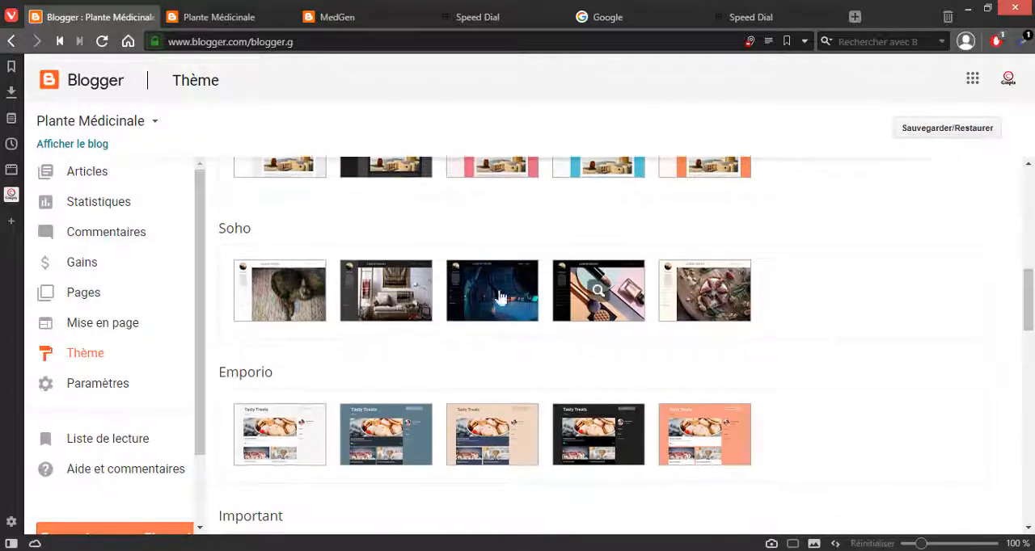
{"action": "scroll", "coordinate": [485, 300], "scroll_direction": "down", "scroll_amount": 6}
{"action": "scroll", "coordinate": [469, 300], "scroll_direction": "down", "scroll_amount": 2}
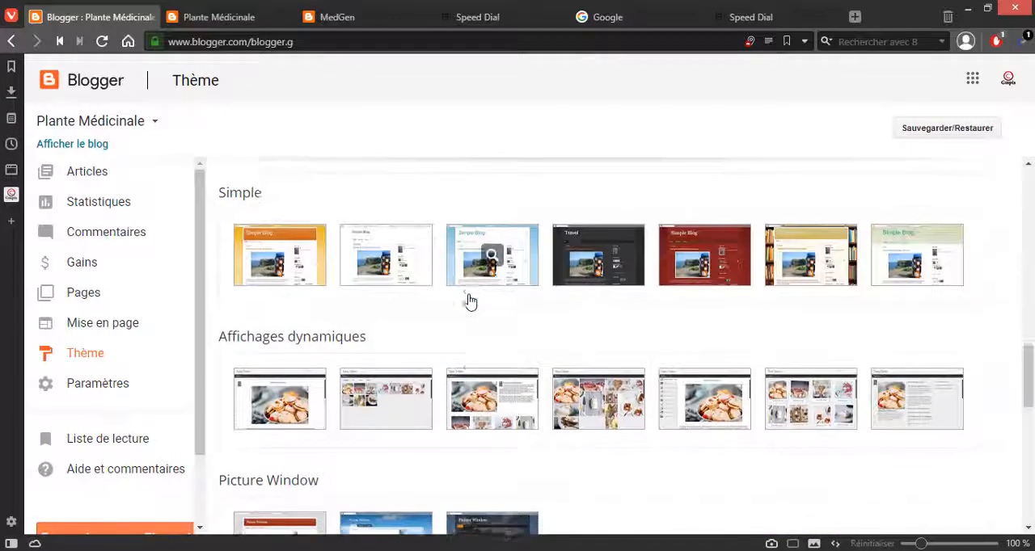
{"action": "scroll", "coordinate": [386, 366], "scroll_direction": "down", "scroll_amount": 2}
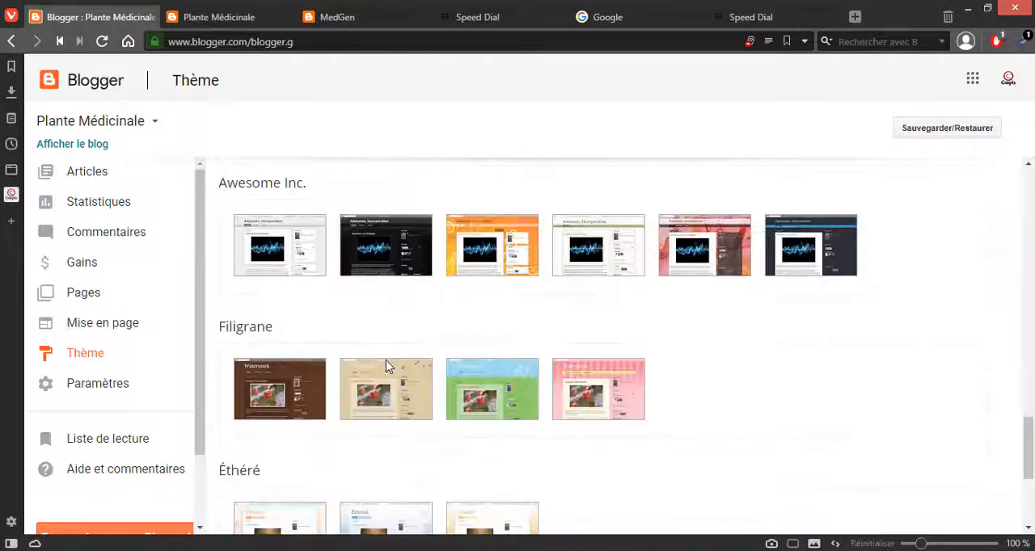
{"action": "scroll", "coordinate": [385, 244], "scroll_direction": "down", "scroll_amount": 2}
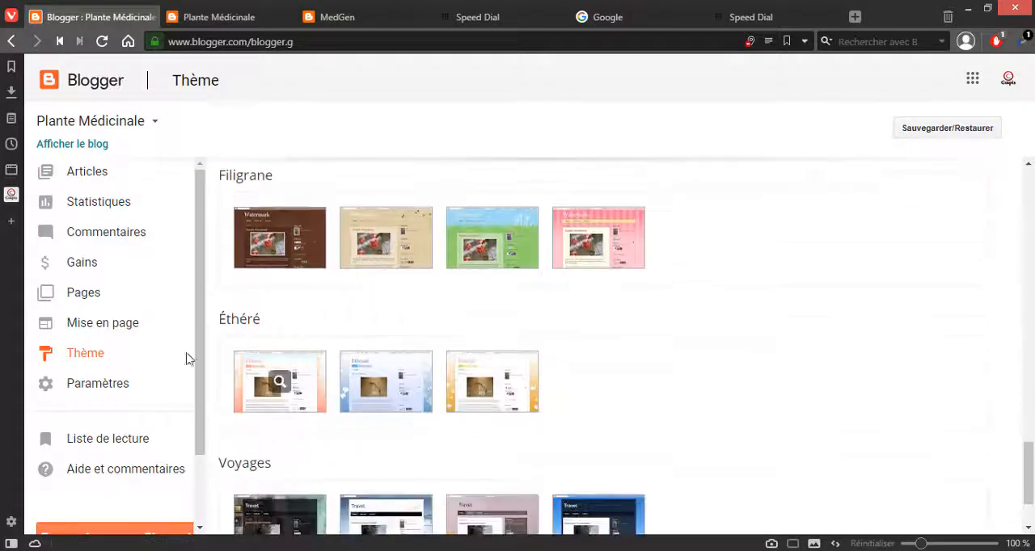
{"action": "scroll", "coordinate": [300, 370], "scroll_direction": "down", "scroll_amount": 2}
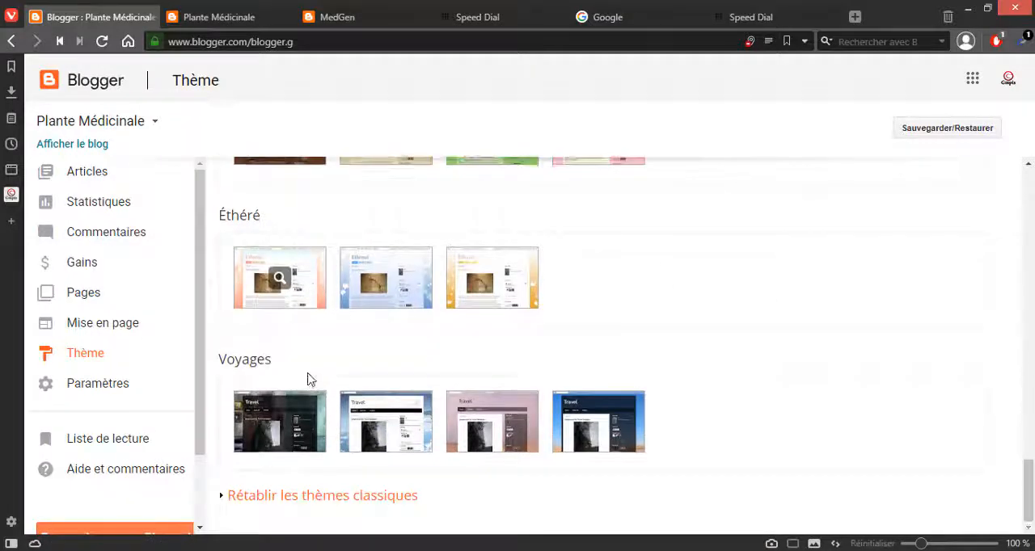
Step: Open the Outil de création de thèmes from the Mise en page page and look over the current theme's preview
{"action": "left_click", "coordinate": [101, 328]}
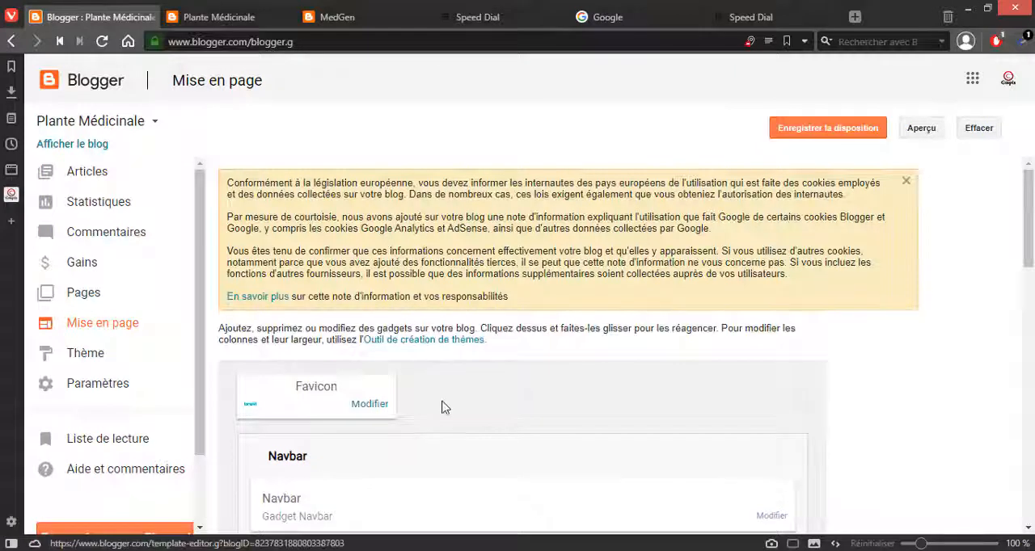
{"action": "left_click", "coordinate": [403, 341]}
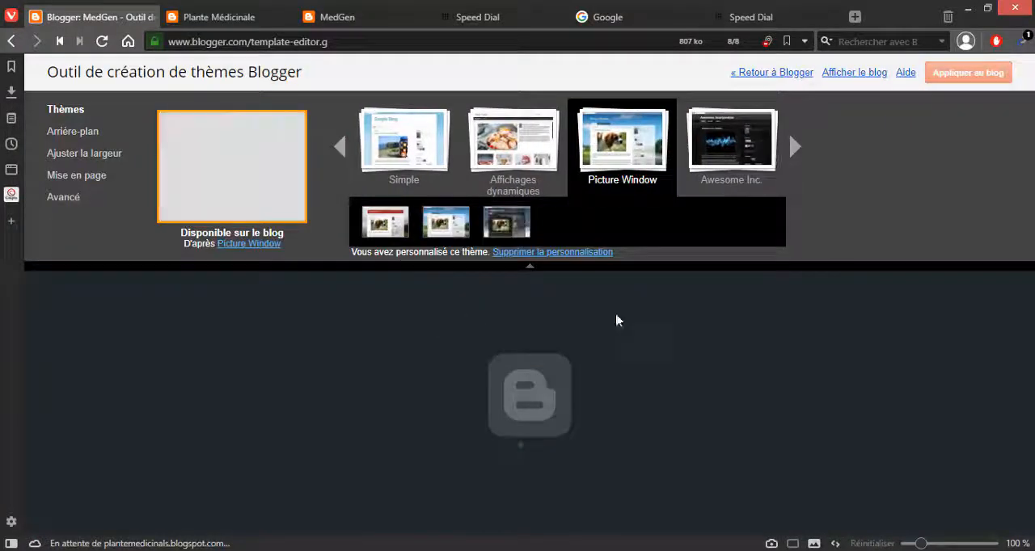
{"action": "scroll", "coordinate": [745, 354], "scroll_direction": "down", "scroll_amount": 8}
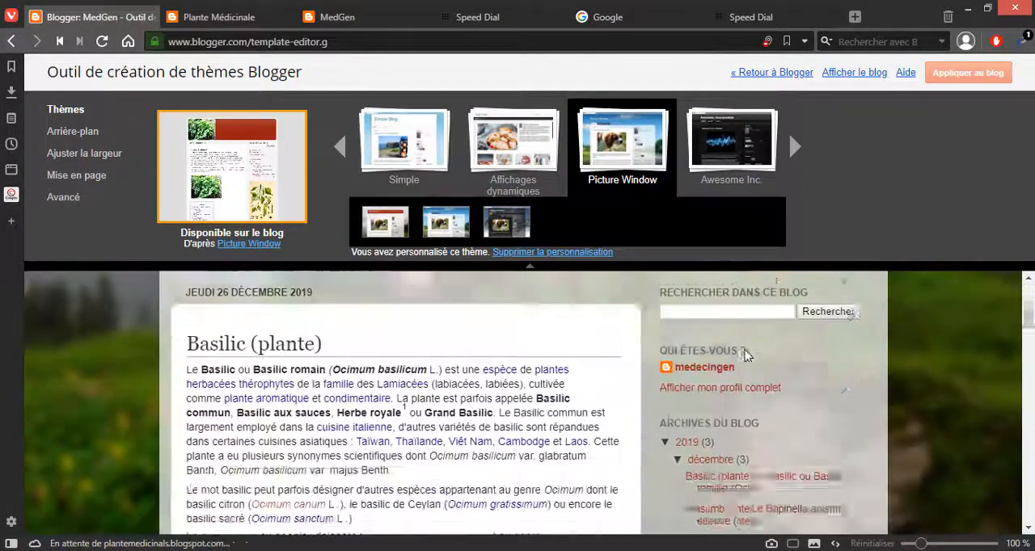
{"action": "scroll", "coordinate": [742, 354], "scroll_direction": "up", "scroll_amount": 8}
Step: Preview the Affichages dynamiques theme in its Magazine variant and examine how the articles are laid out
{"action": "left_click", "coordinate": [522, 156]}
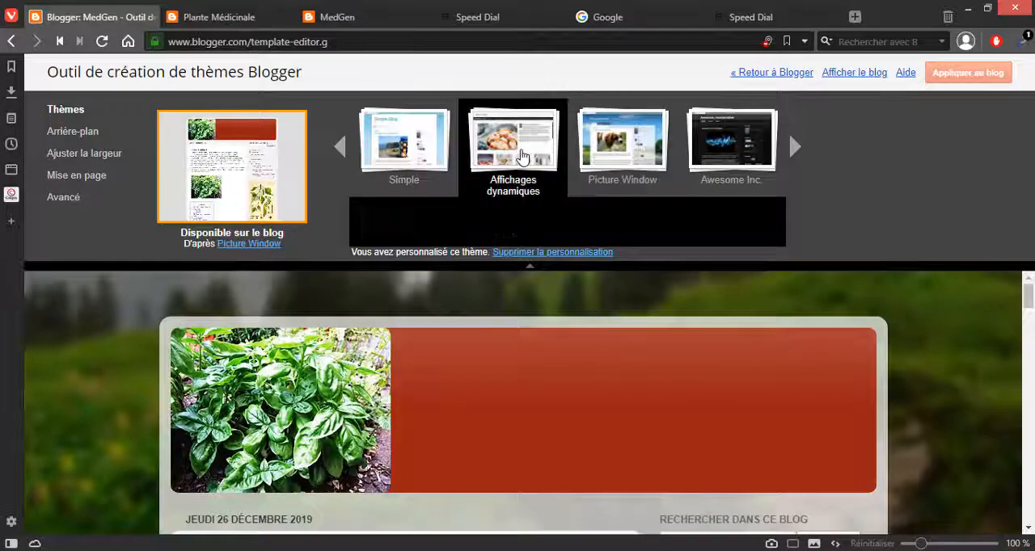
{"action": "left_click", "coordinate": [392, 227]}
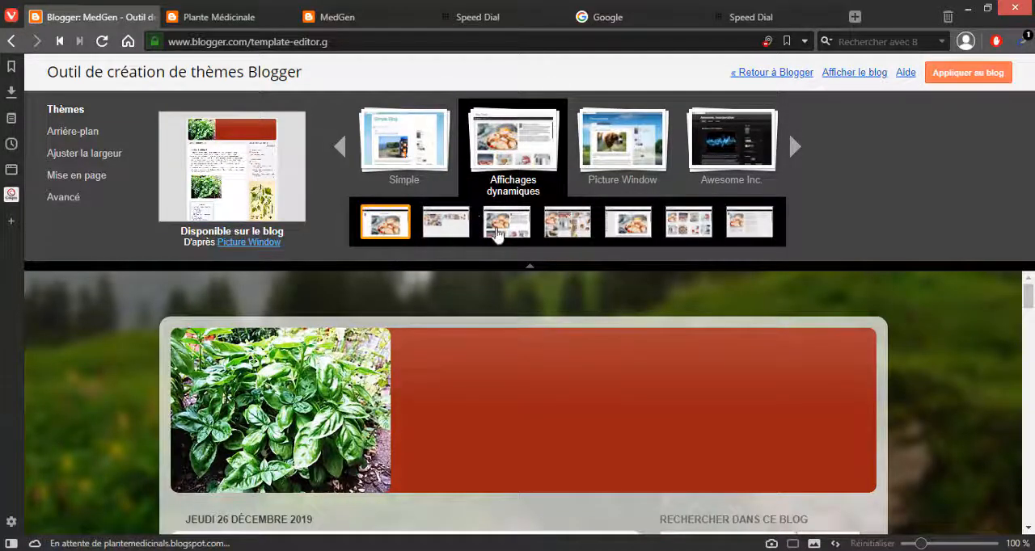
{"action": "left_click", "coordinate": [502, 234]}
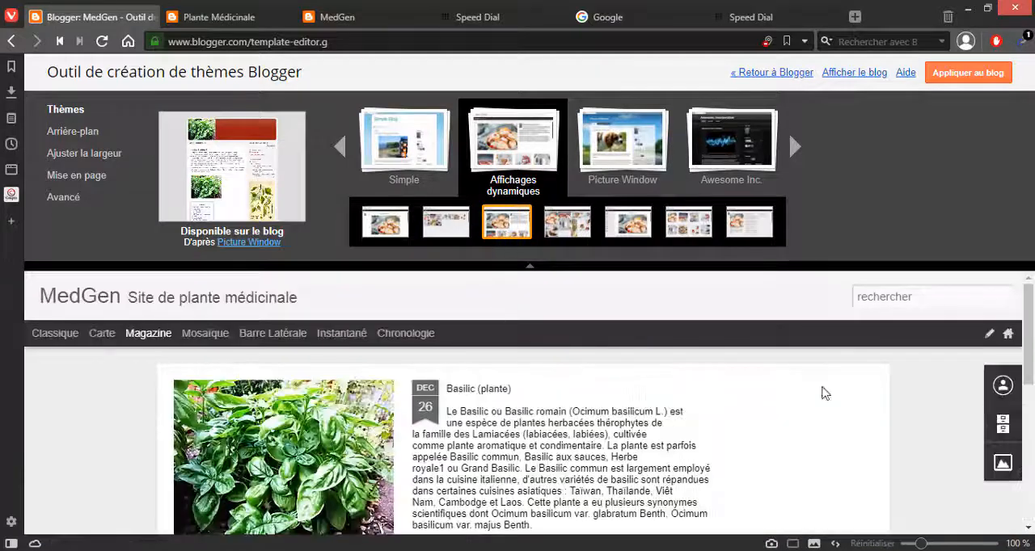
{"action": "scroll", "coordinate": [665, 406], "scroll_direction": "down", "scroll_amount": 5}
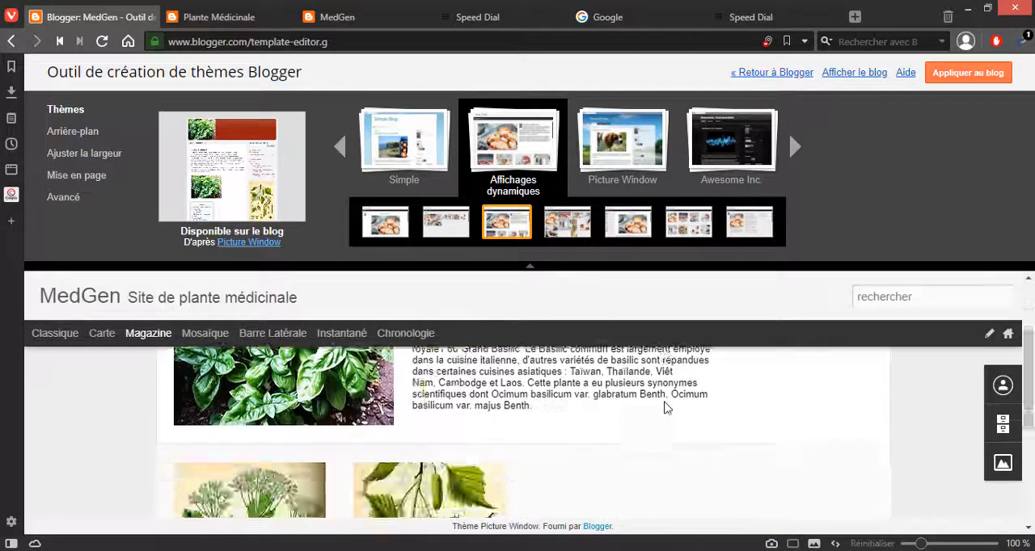
{"action": "scroll", "coordinate": [665, 406], "scroll_direction": "up", "scroll_amount": 4}
{"action": "scroll", "coordinate": [664, 406], "scroll_direction": "up", "scroll_amount": 1}
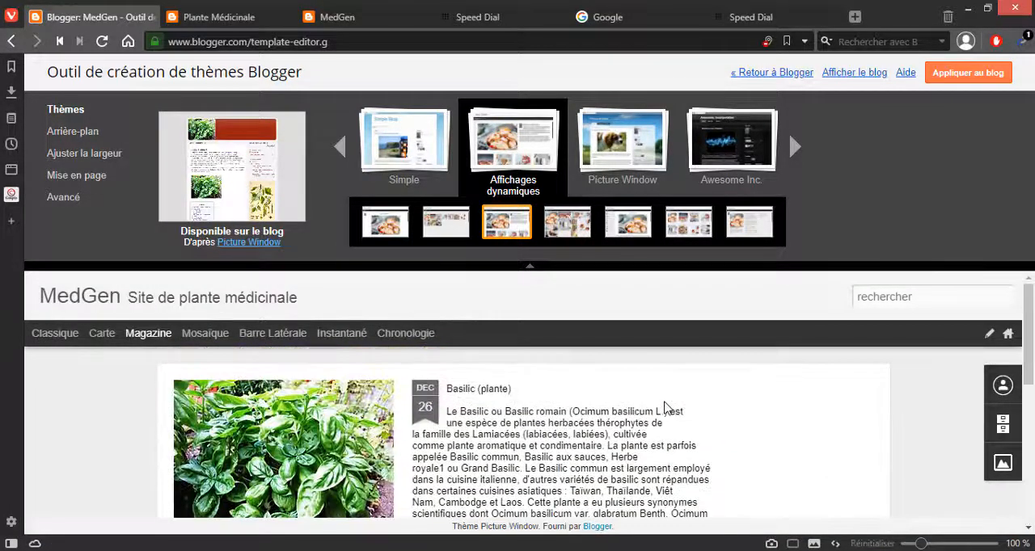
{"action": "scroll", "coordinate": [366, 388], "scroll_direction": "down", "scroll_amount": 5}
{"action": "scroll", "coordinate": [176, 401], "scroll_direction": "up", "scroll_amount": 5}
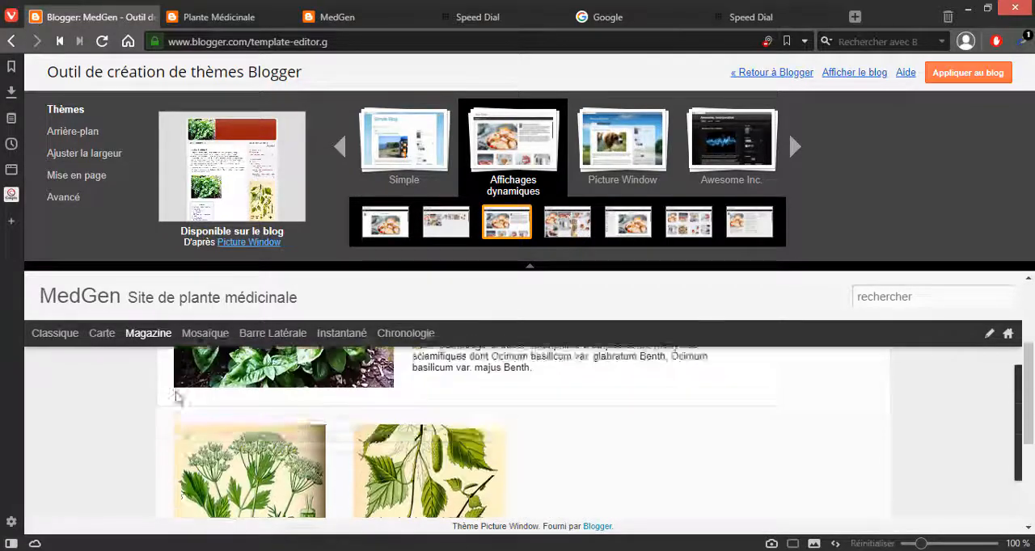
Step: Try to preview the Mosaïque view of the dynamic theme, collapsing the theme options to enlarge the preview
{"action": "left_click", "coordinate": [204, 335]}
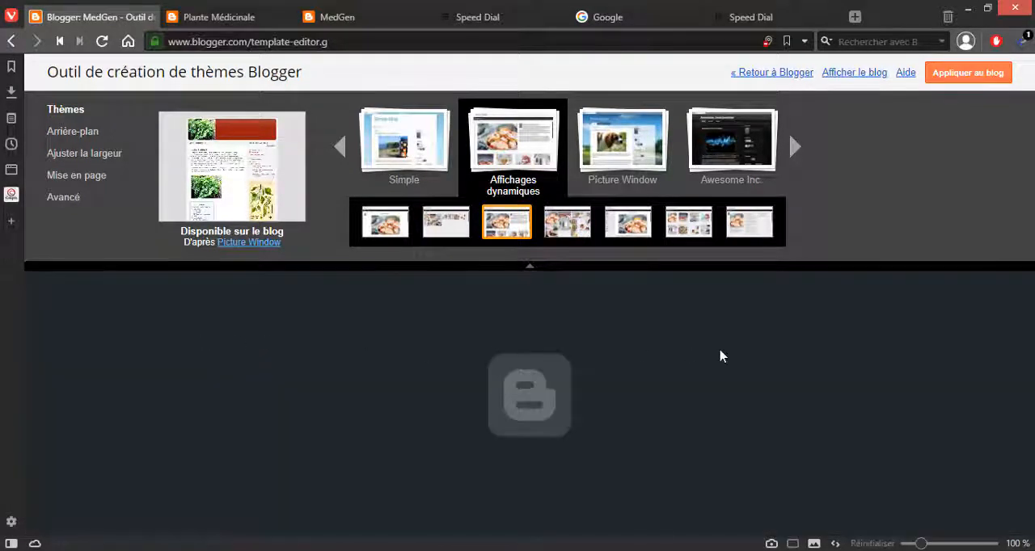
{"action": "scroll", "coordinate": [536, 272], "scroll_direction": "down", "scroll_amount": 1}
{"action": "left_click", "coordinate": [536, 272]}
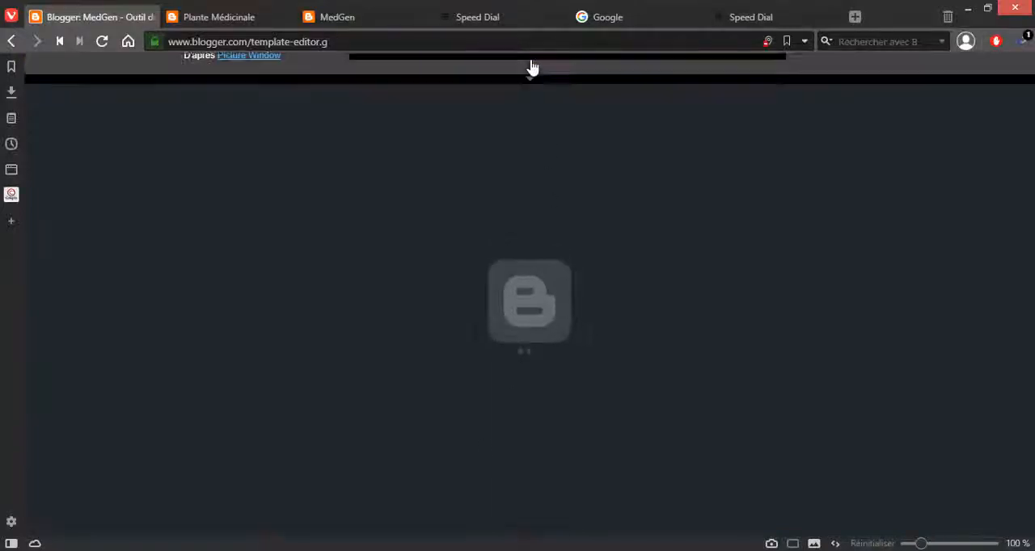
{"action": "left_click_drag", "start_coordinate": [529, 65], "coordinate": [532, 272]}
{"action": "left_click", "coordinate": [531, 267]}
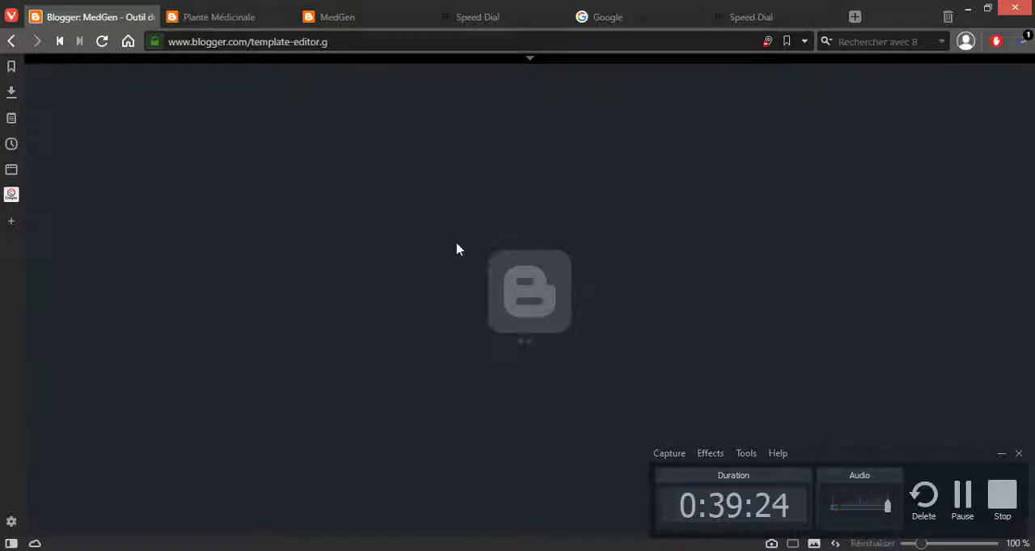
{"action": "left_click", "coordinate": [964, 509]}
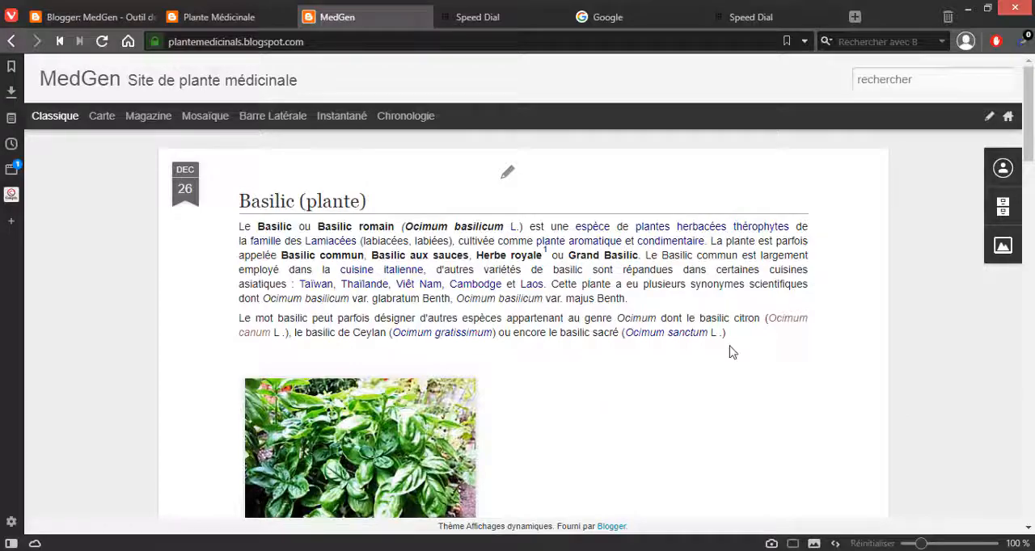
Step: Look through the articles on the live blog in the Classique dynamic view, and return to the Outil de création de thèmes
{"action": "scroll", "coordinate": [730, 353], "scroll_direction": "down", "scroll_amount": 3}
{"action": "scroll", "coordinate": [730, 354], "scroll_direction": "up", "scroll_amount": 3}
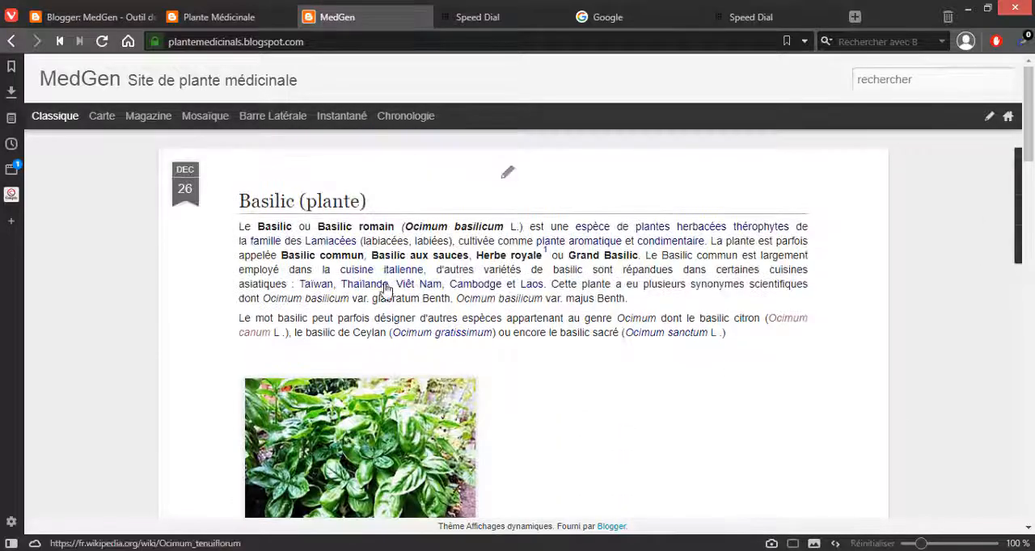
{"action": "mouse_move", "coordinate": [1032, 116]}
{"action": "left_mouse_down"}
{"action": "mouse_move", "coordinate": [1033, 496]}
{"action": "mouse_move", "coordinate": [1032, 113]}
{"action": "left_mouse_up"}
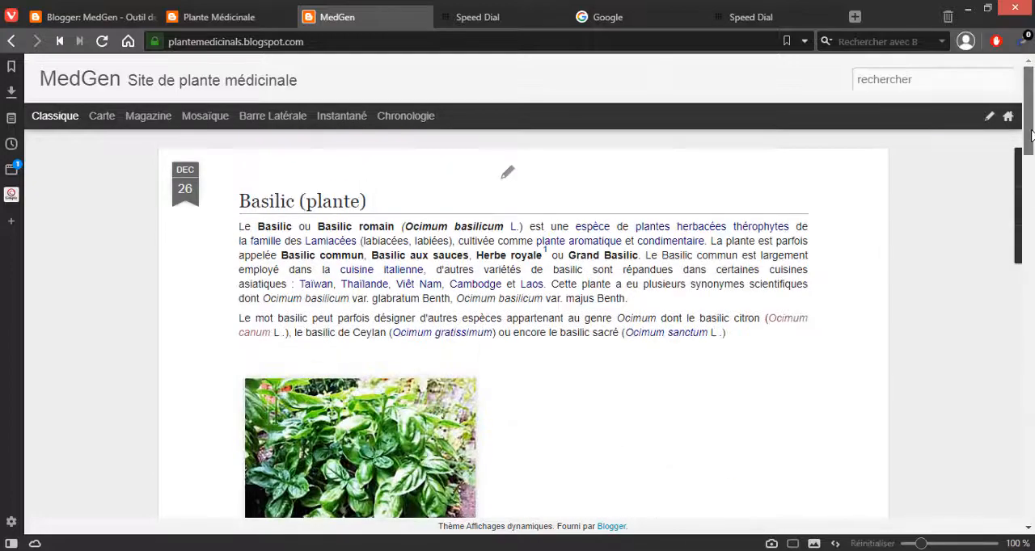
{"action": "scroll", "coordinate": [782, 192], "scroll_direction": "down", "scroll_amount": 3}
{"action": "scroll", "coordinate": [385, 210], "scroll_direction": "up", "scroll_amount": 3}
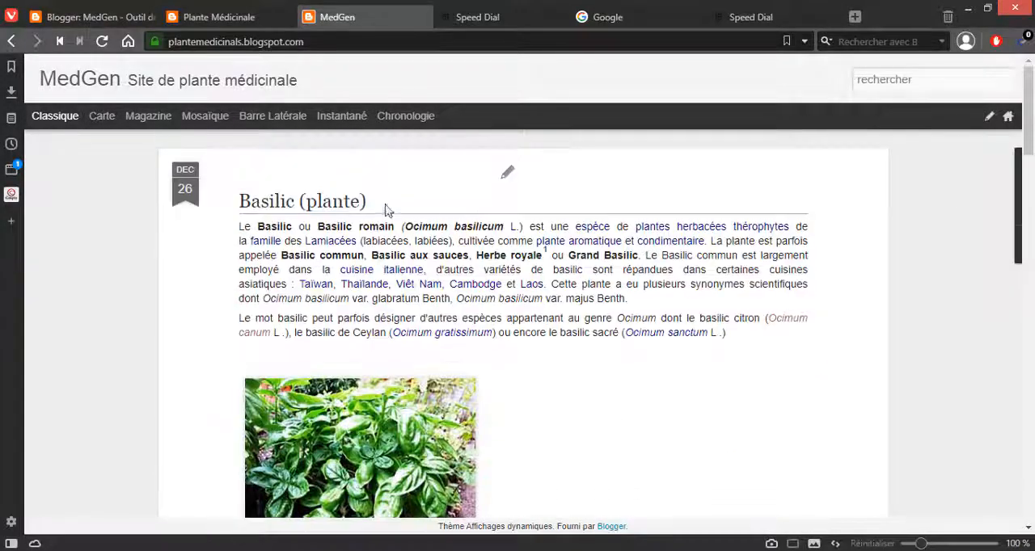
{"action": "scroll", "coordinate": [365, 205], "scroll_direction": "down", "scroll_amount": 10}
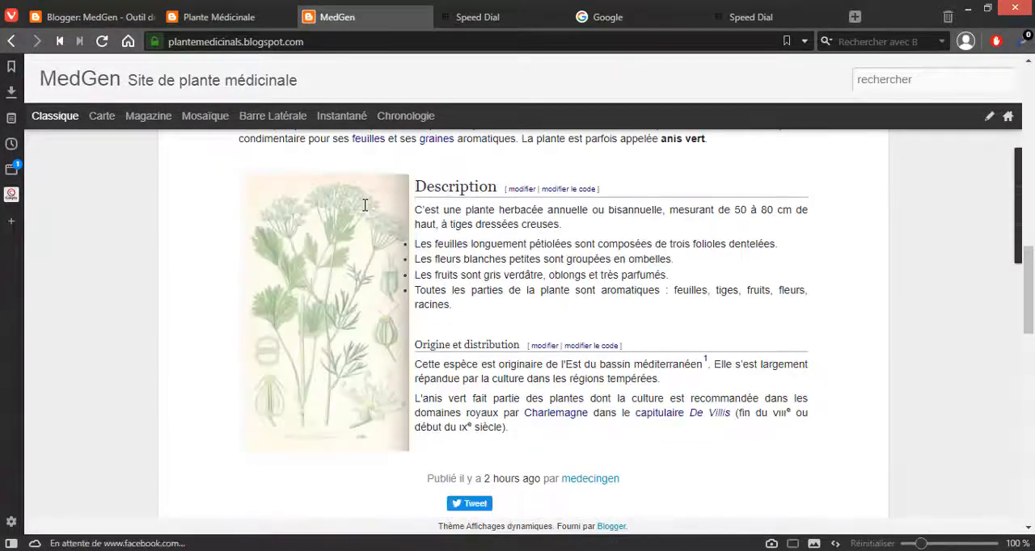
{"action": "scroll", "coordinate": [365, 206], "scroll_direction": "down", "scroll_amount": 10}
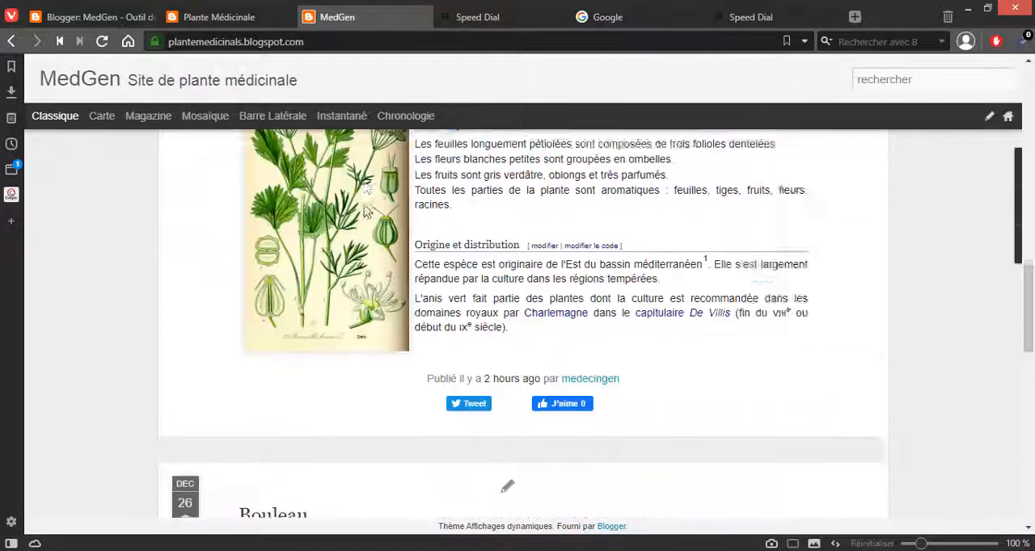
{"action": "scroll", "coordinate": [365, 210], "scroll_direction": "down", "scroll_amount": 4}
{"action": "scroll", "coordinate": [364, 211], "scroll_direction": "up", "scroll_amount": 15}
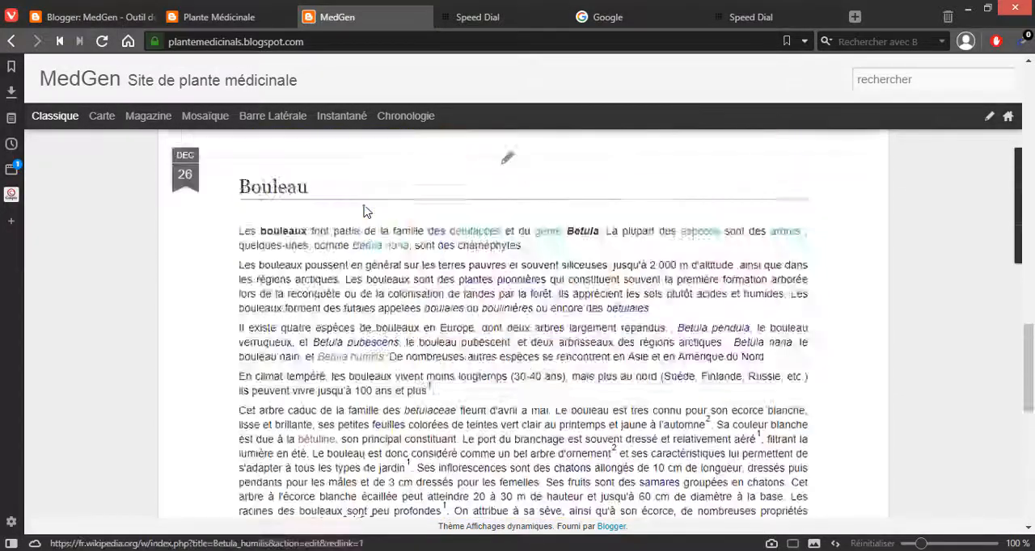
{"action": "left_click", "coordinate": [264, 19]}
{"action": "left_click", "coordinate": [89, 17]}
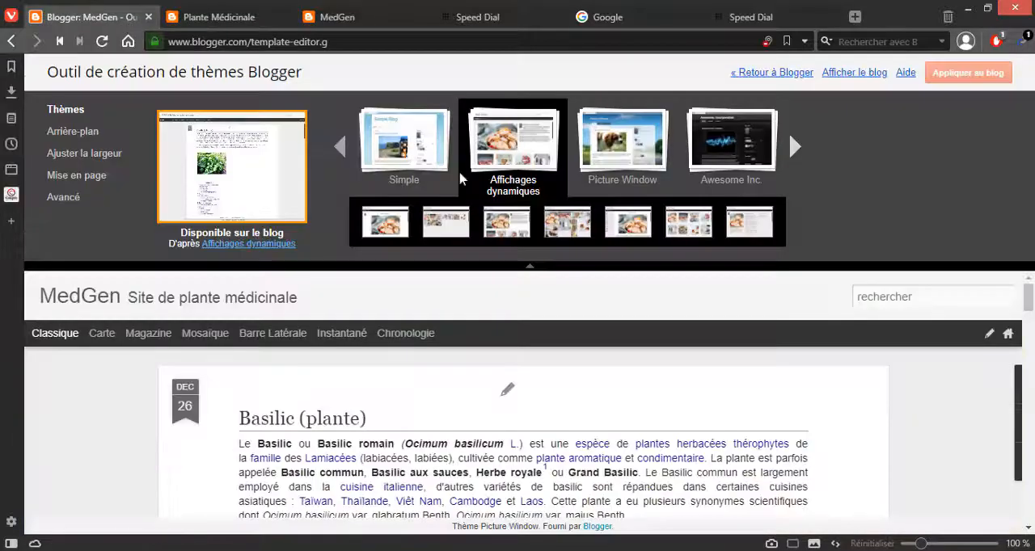
Step: Preview the Voyages theme in its second variant, with the airplane-wing background, and examine the blog's articles and sidebar gadgets in it
{"action": "left_click", "coordinate": [794, 158]}
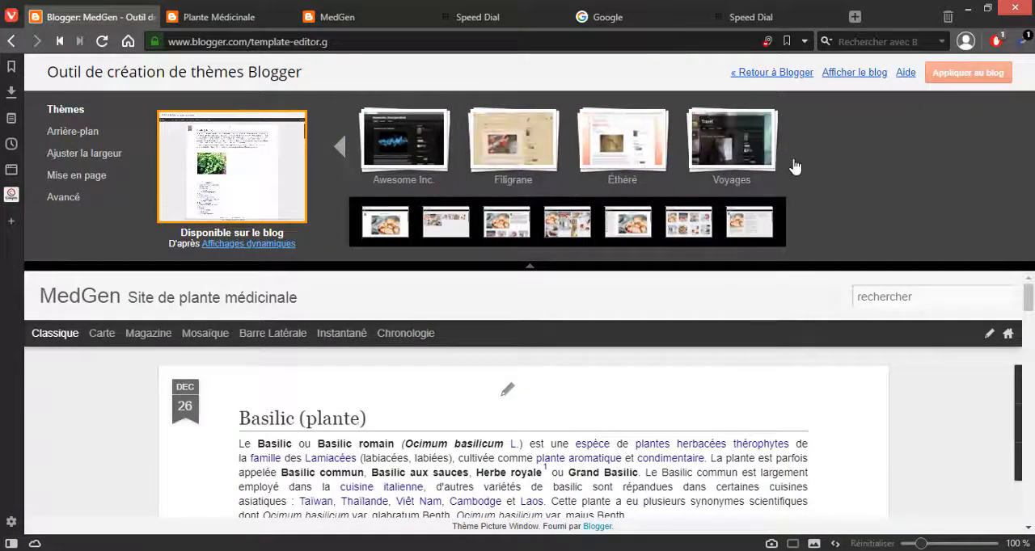
{"action": "left_click", "coordinate": [719, 147]}
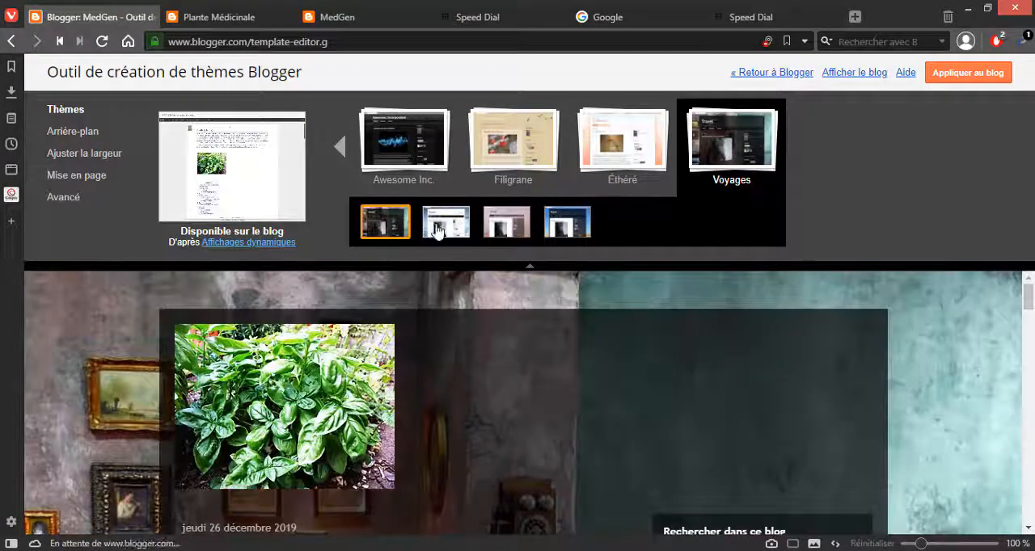
{"action": "left_click", "coordinate": [436, 223]}
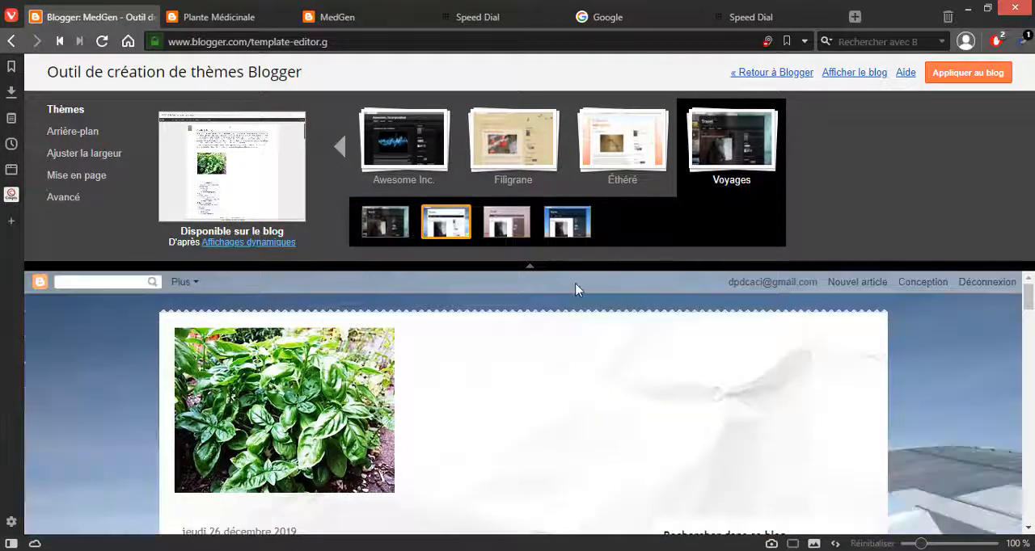
{"action": "left_click", "coordinate": [531, 267]}
{"action": "scroll", "coordinate": [1032, 224], "scroll_direction": "down", "scroll_amount": 3}
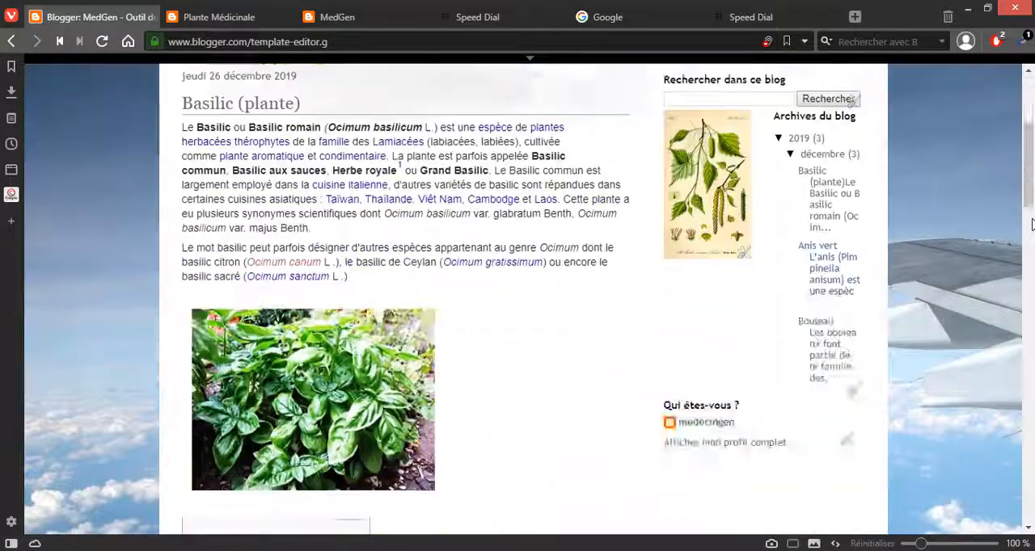
{"action": "scroll", "coordinate": [1031, 224], "scroll_direction": "down", "scroll_amount": 5}
{"action": "scroll", "coordinate": [1032, 224], "scroll_direction": "up", "scroll_amount": 8}
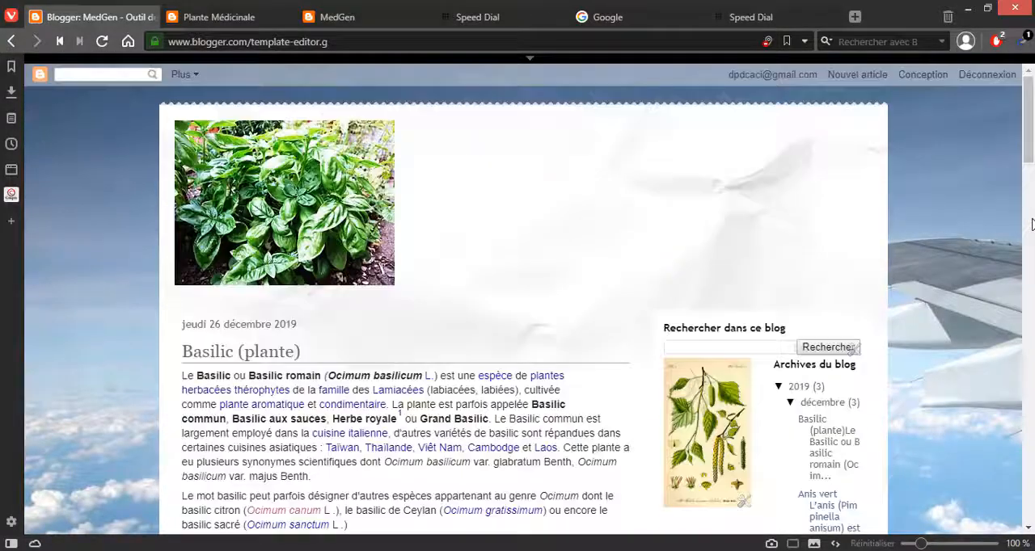
{"action": "left_click", "coordinate": [530, 58]}
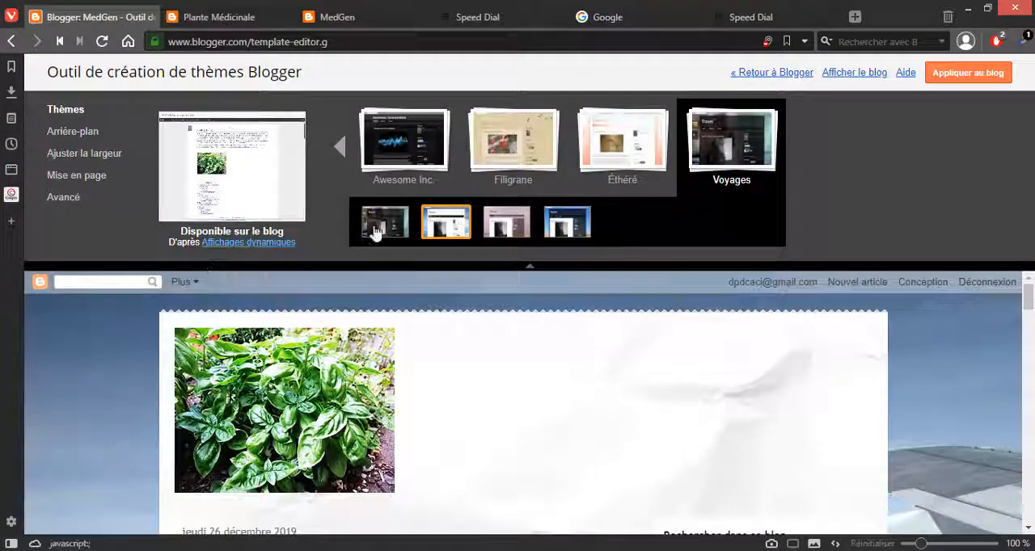
Step: Preview the first, dark variant of the Voyages theme at full height and look through the Basilic article in it
{"action": "left_click", "coordinate": [376, 232]}
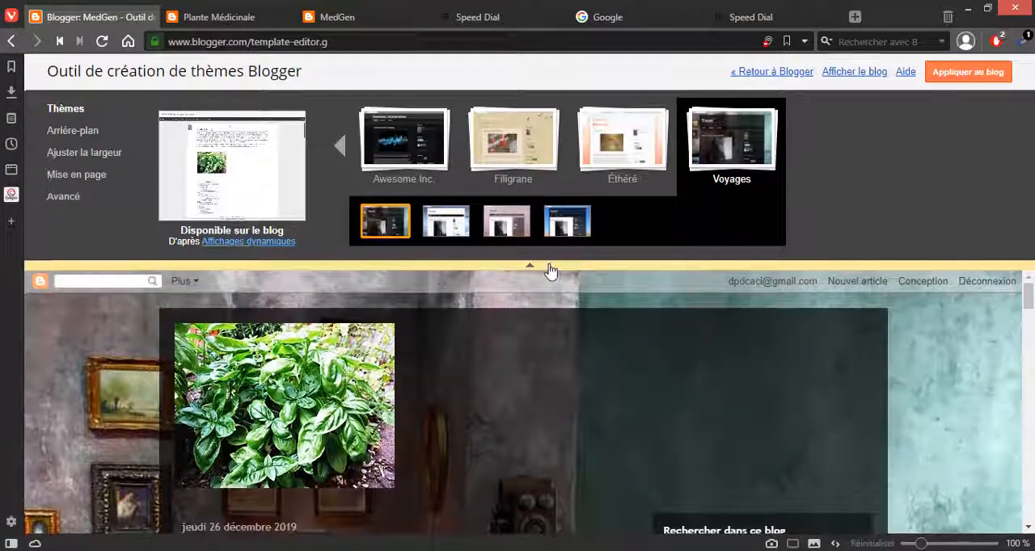
{"action": "left_click", "coordinate": [549, 268]}
{"action": "scroll", "coordinate": [151, 277], "scroll_direction": "down", "scroll_amount": 20}
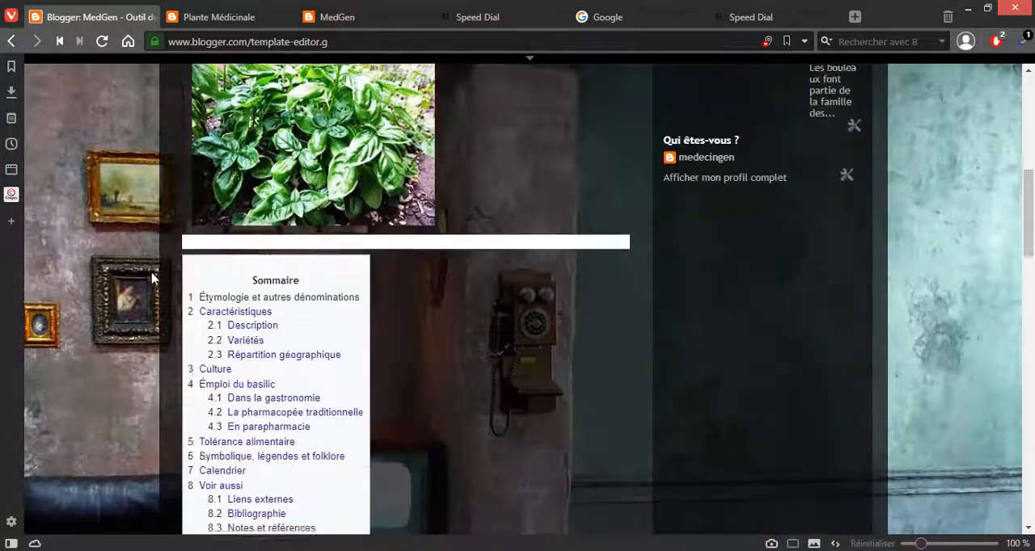
{"action": "scroll", "coordinate": [151, 277], "scroll_direction": "up", "scroll_amount": 20}
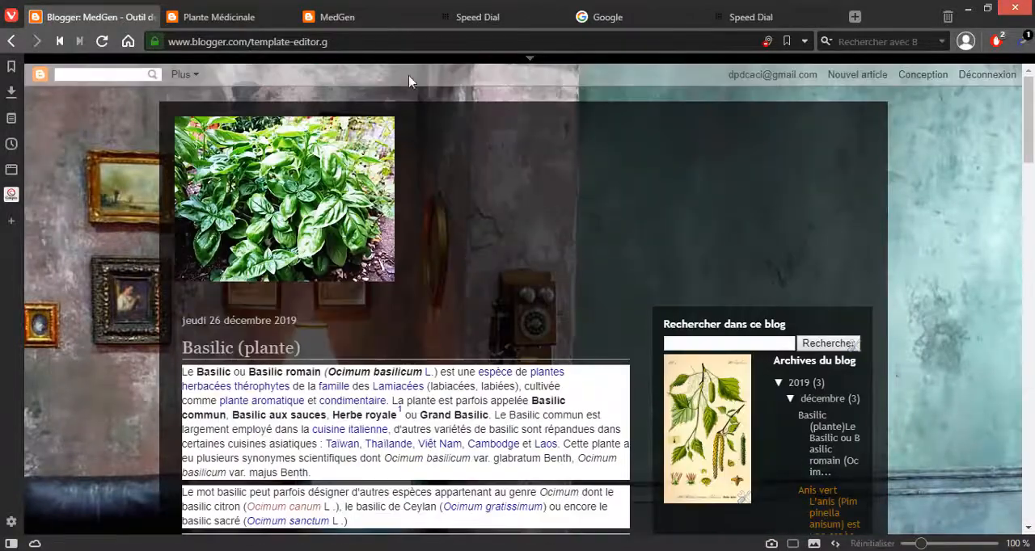
{"action": "left_click", "coordinate": [547, 61]}
{"action": "left_click", "coordinate": [374, 16]}
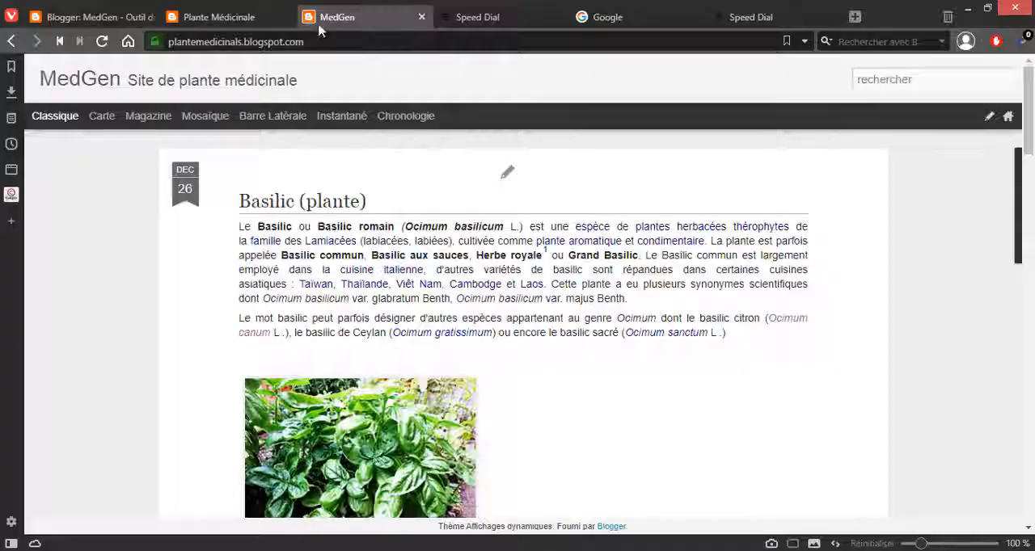
{"action": "left_click", "coordinate": [261, 18]}
{"action": "left_click", "coordinate": [118, 23]}
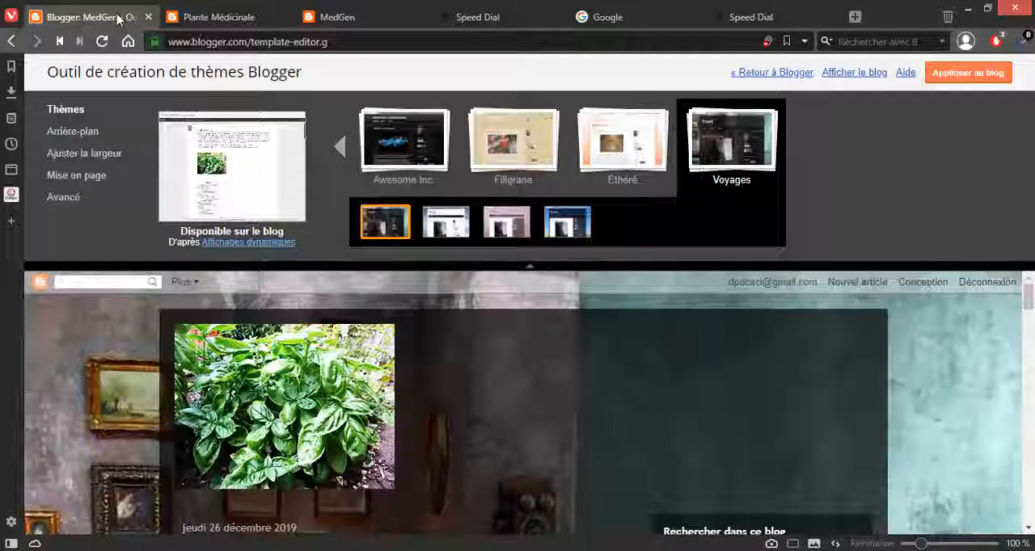
{"action": "left_click", "coordinate": [241, 22]}
{"action": "left_click", "coordinate": [104, 20]}
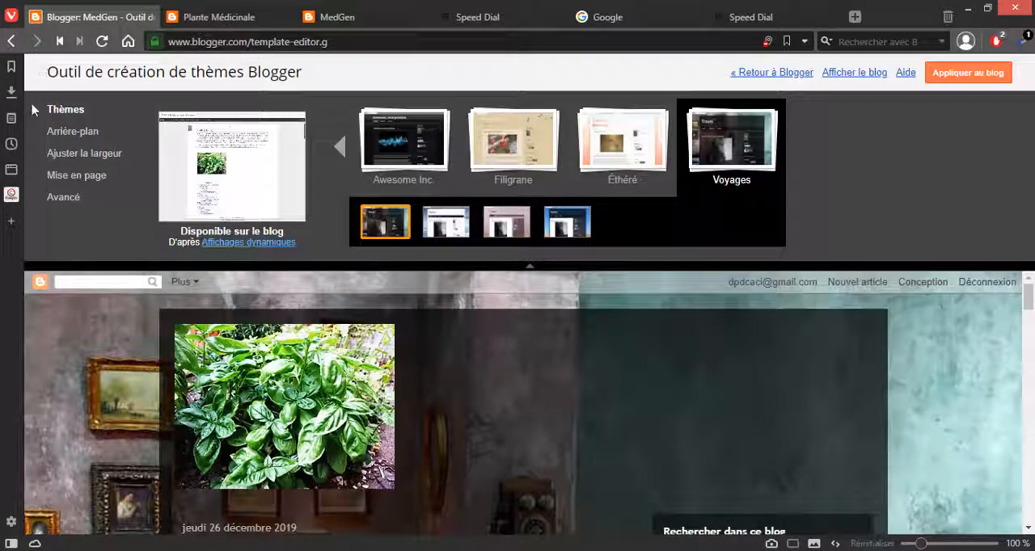
{"action": "left_click", "coordinate": [198, 18]}
{"action": "left_click", "coordinate": [84, 20]}
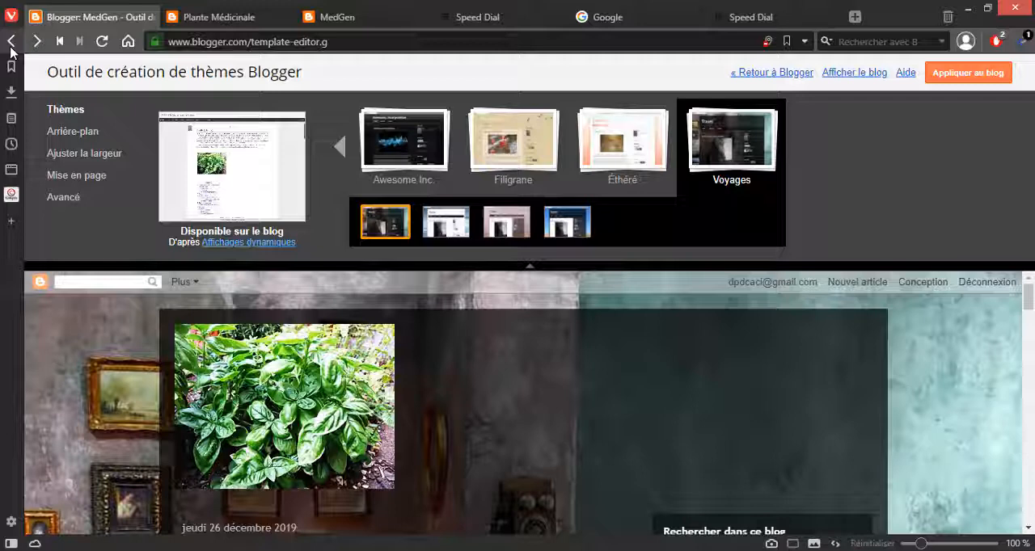
Step: Leave the Outil de création de thèmes without applying the Voyages theme and load the MedGen blog's Mise en page page
{"action": "left_click", "coordinate": [10, 47]}
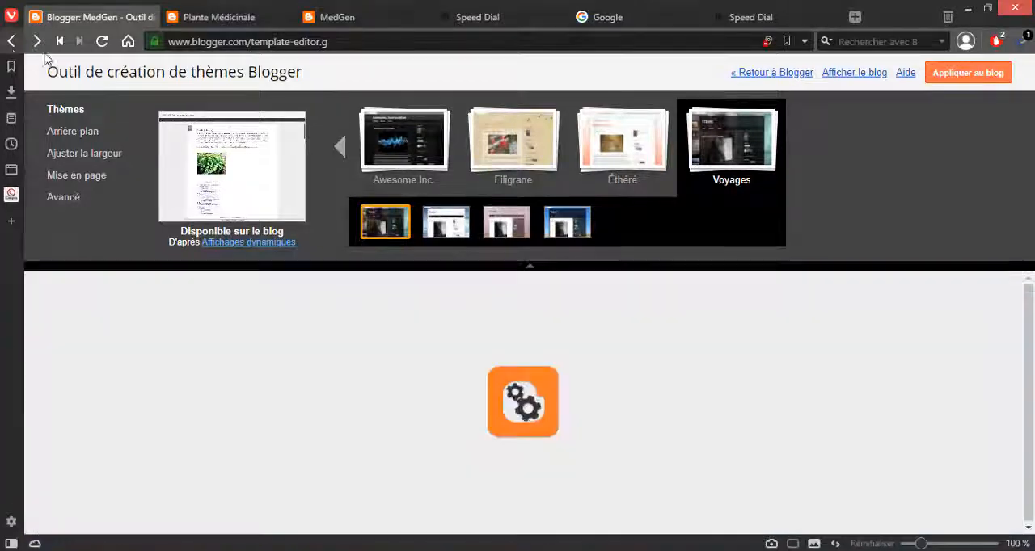
{"action": "left_click", "coordinate": [527, 271]}
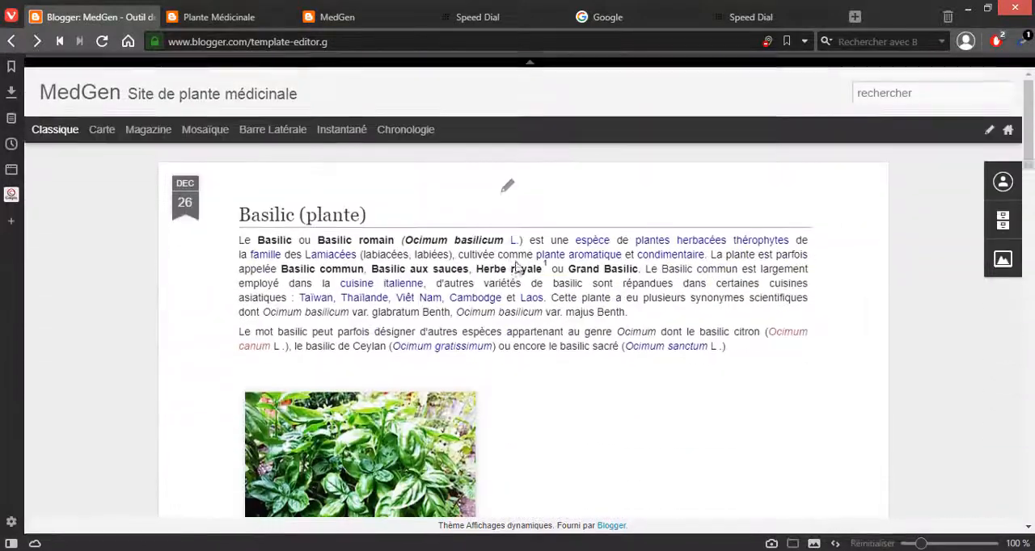
{"action": "left_click", "coordinate": [16, 41]}
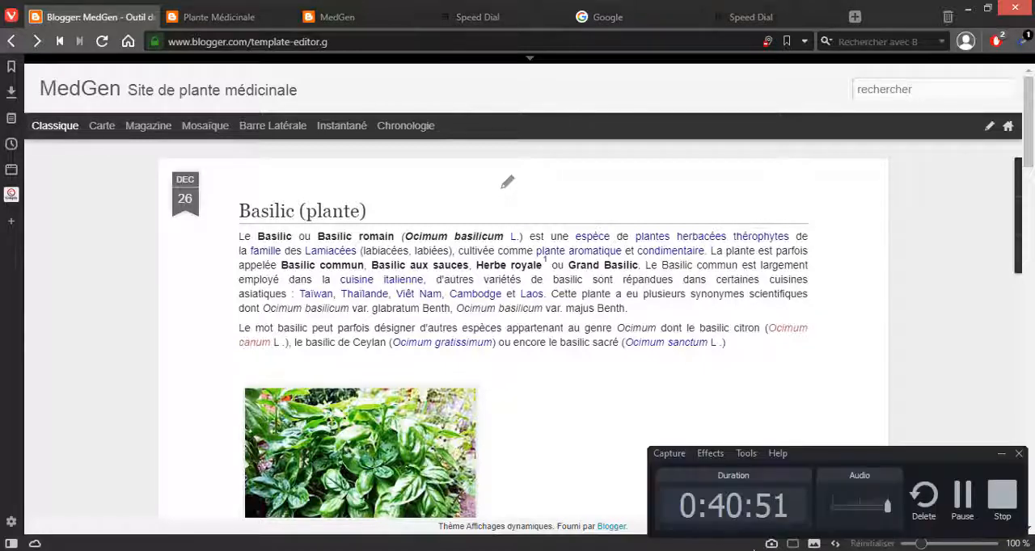
{"action": "left_click", "coordinate": [962, 503]}
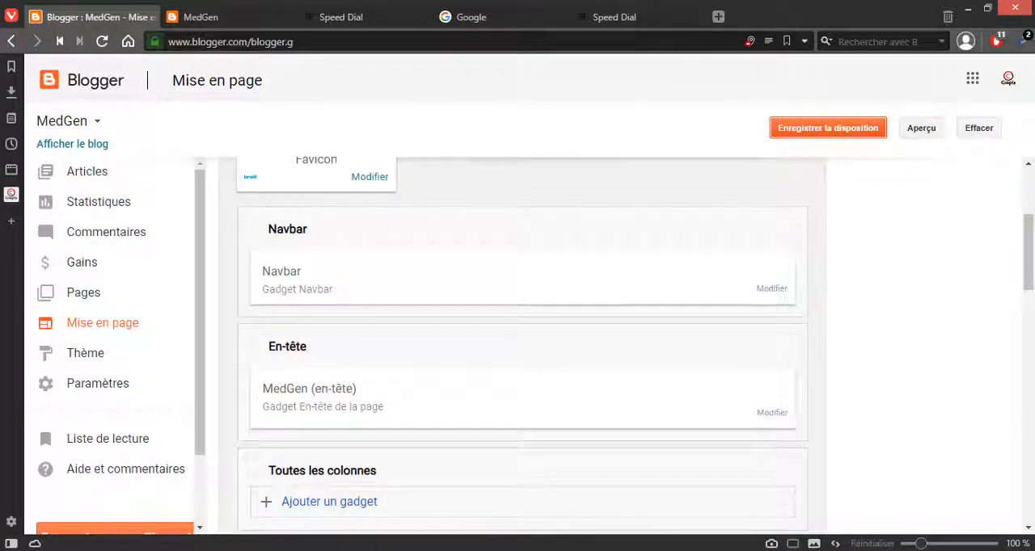
{"action": "left_click", "coordinate": [102, 329]}
{"action": "left_click", "coordinate": [101, 324]}
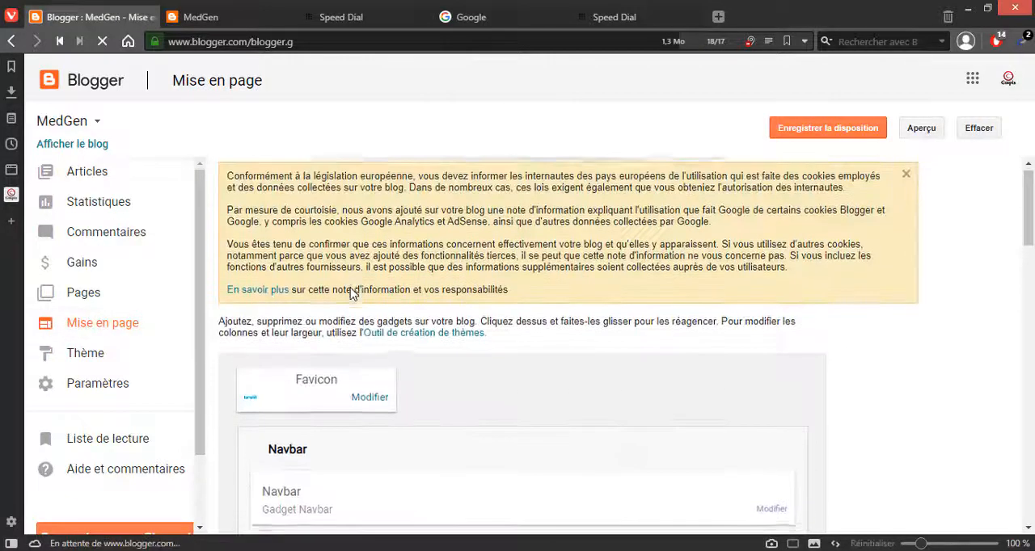
Step: Start adding a gadget to the Toutes les colonnes section and look through the available gadgets
{"action": "scroll", "coordinate": [353, 293], "scroll_direction": "down", "scroll_amount": 3}
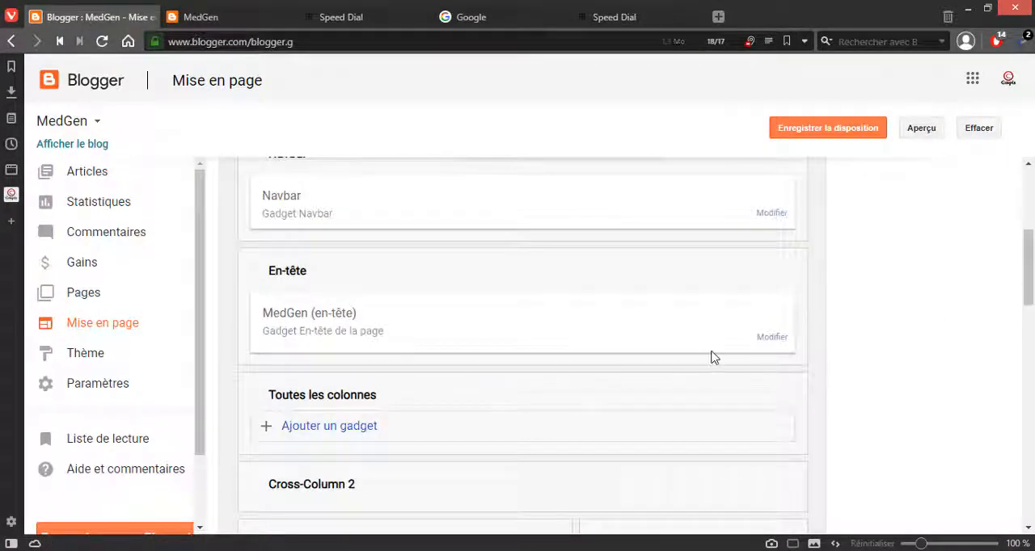
{"action": "scroll", "coordinate": [554, 267], "scroll_direction": "down", "scroll_amount": 1}
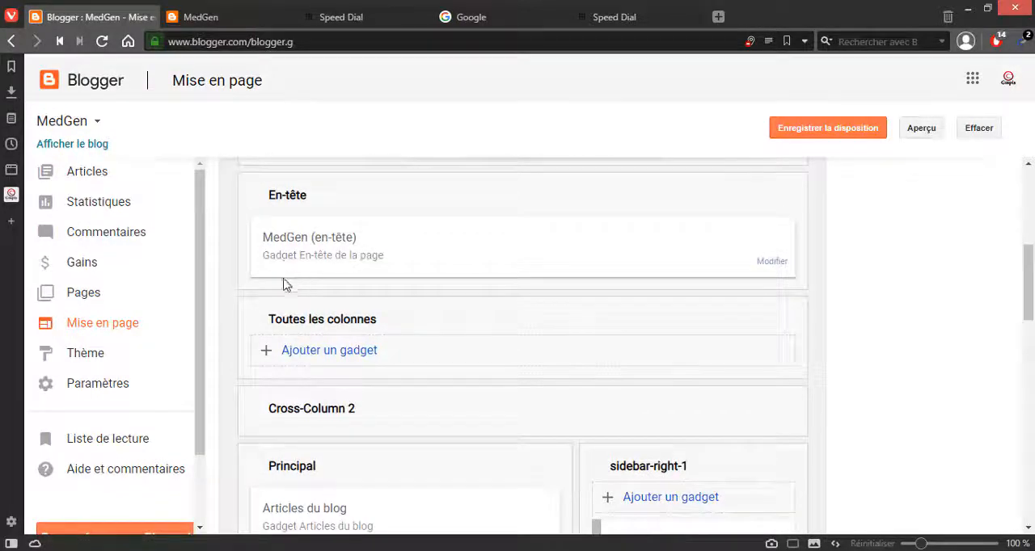
{"action": "left_click", "coordinate": [331, 351]}
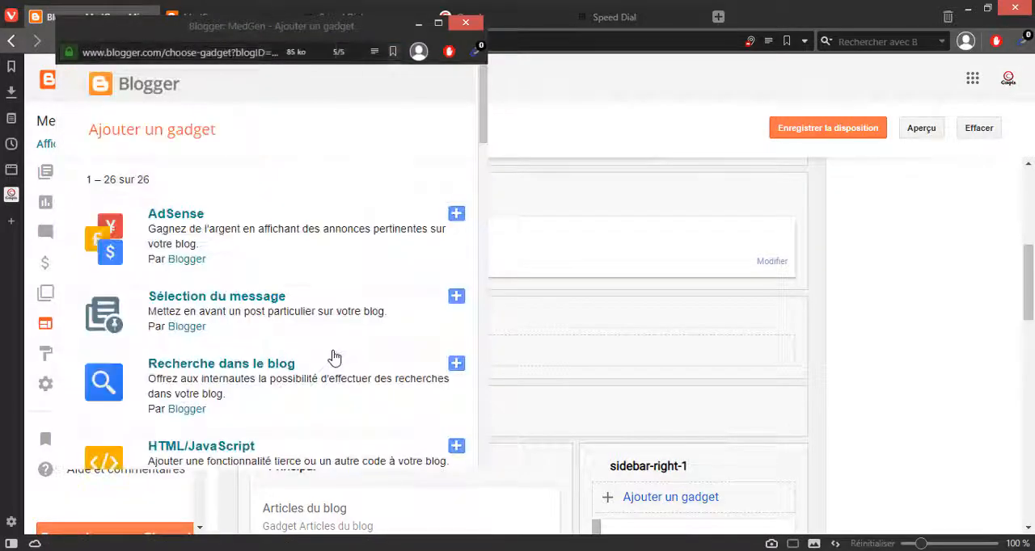
{"action": "scroll", "coordinate": [334, 357], "scroll_direction": "down", "scroll_amount": 6}
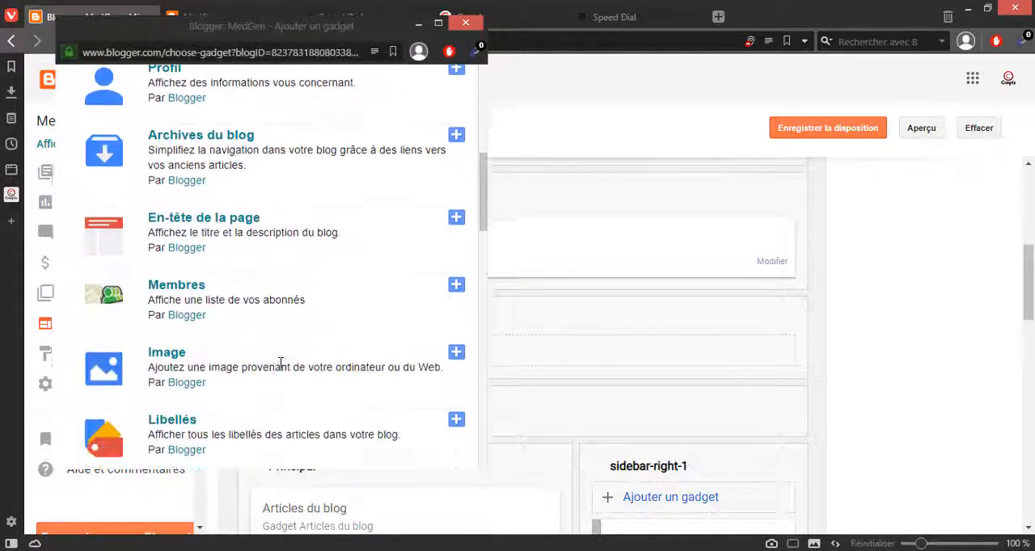
{"action": "scroll", "coordinate": [212, 383], "scroll_direction": "down", "scroll_amount": 3}
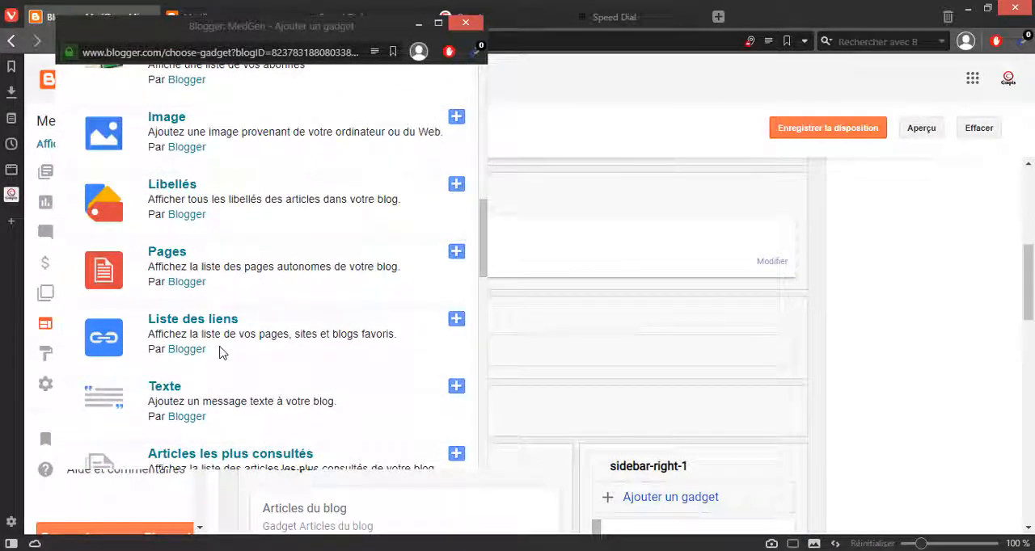
{"action": "scroll", "coordinate": [222, 351], "scroll_direction": "down", "scroll_amount": 4}
{"action": "scroll", "coordinate": [220, 356], "scroll_direction": "up", "scroll_amount": 1}
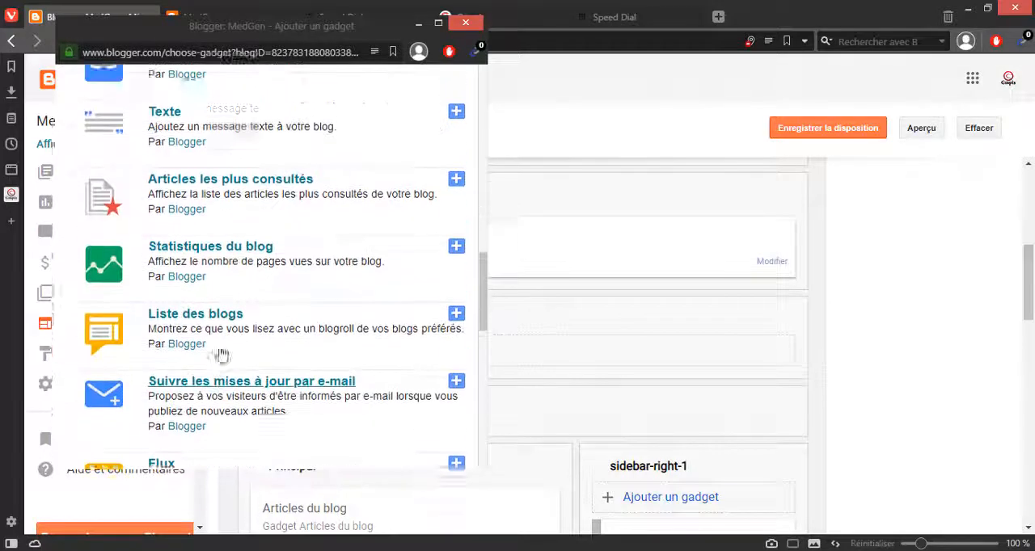
{"action": "scroll", "coordinate": [220, 353], "scroll_direction": "down", "scroll_amount": 1}
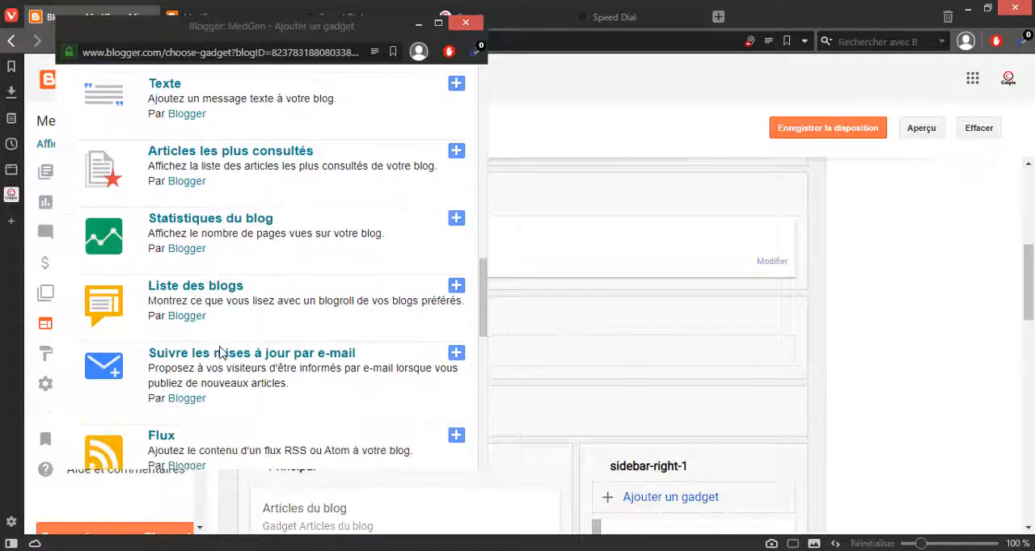
Step: Review the configuration options of the Liste des blogs gadget and return to the gadget list without saving
{"action": "left_click", "coordinate": [450, 287]}
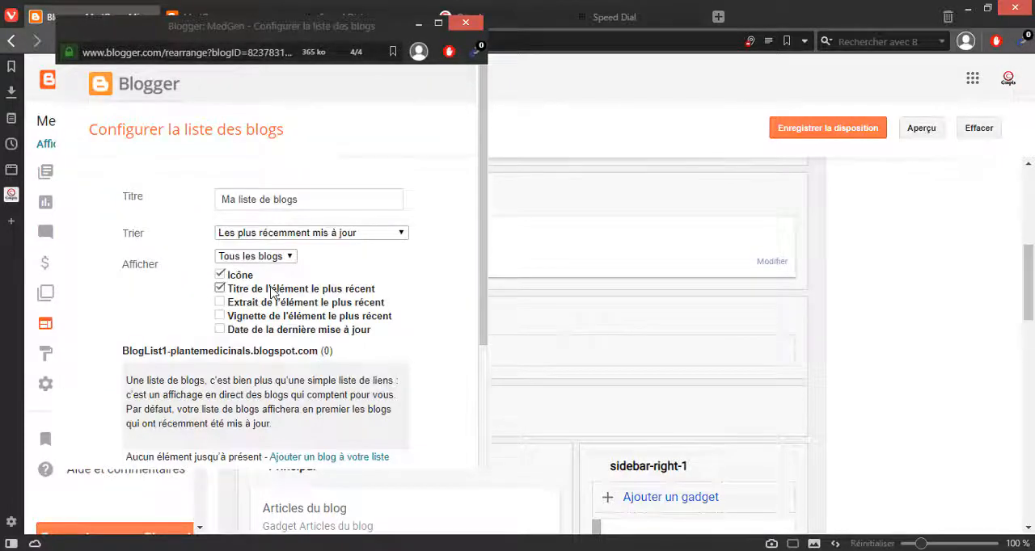
{"action": "scroll", "coordinate": [266, 300], "scroll_direction": "down", "scroll_amount": 2}
{"action": "scroll", "coordinate": [266, 300], "scroll_direction": "up", "scroll_amount": 2}
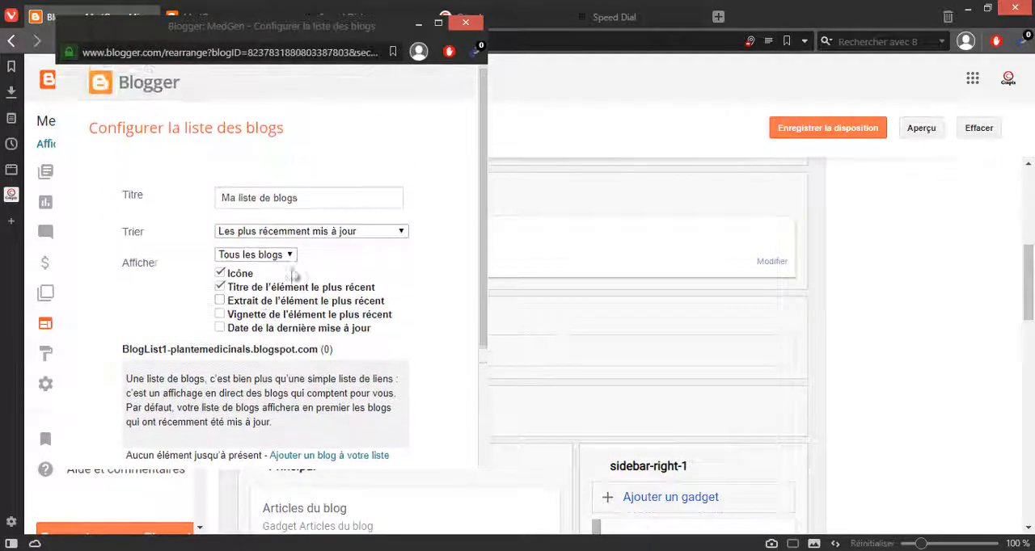
{"action": "scroll", "coordinate": [226, 257], "scroll_direction": "down", "scroll_amount": 2}
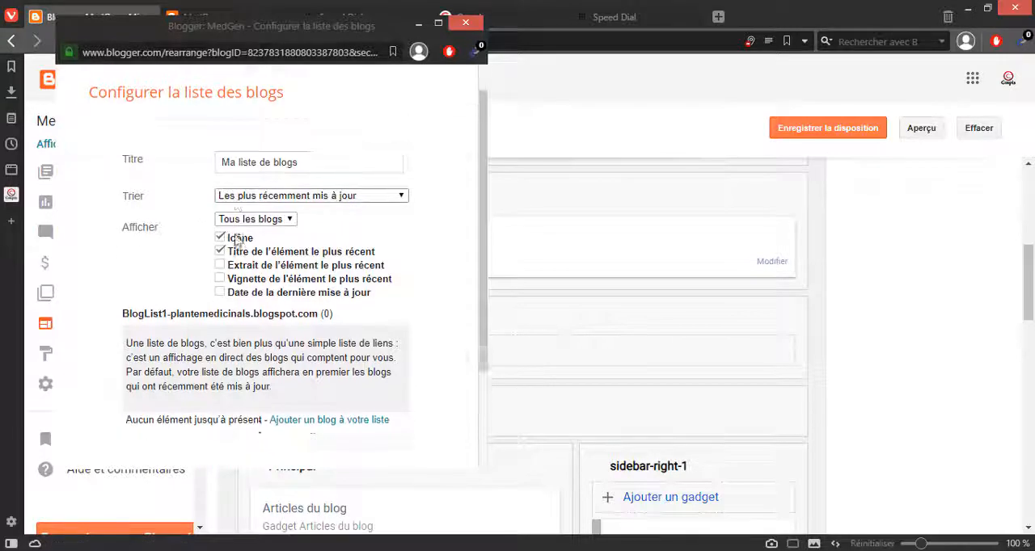
{"action": "left_click", "coordinate": [234, 435]}
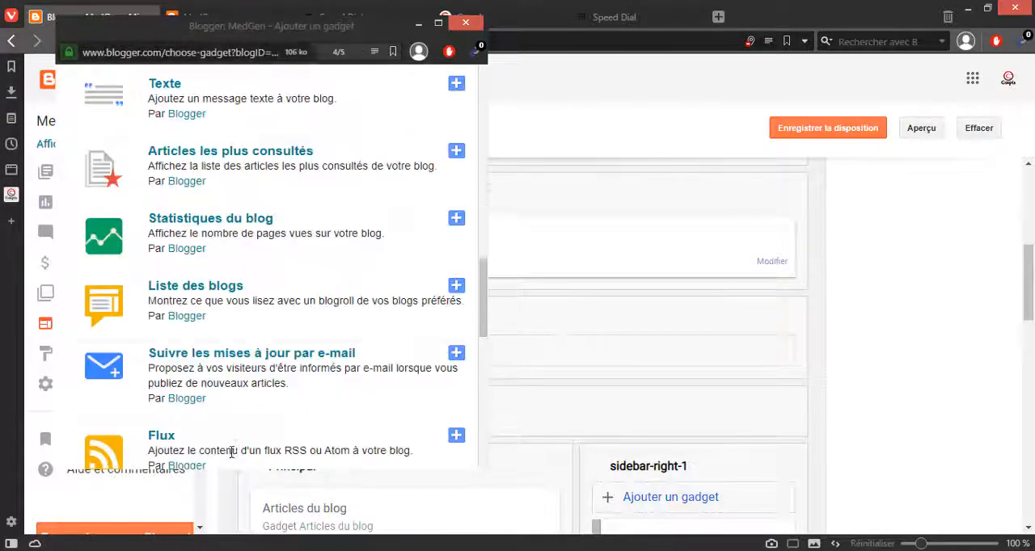
Step: Look through the remaining gadgets, check the configuration form of the Liste gadget, and return to the gadget list
{"action": "scroll", "coordinate": [305, 380], "scroll_direction": "down", "scroll_amount": 5}
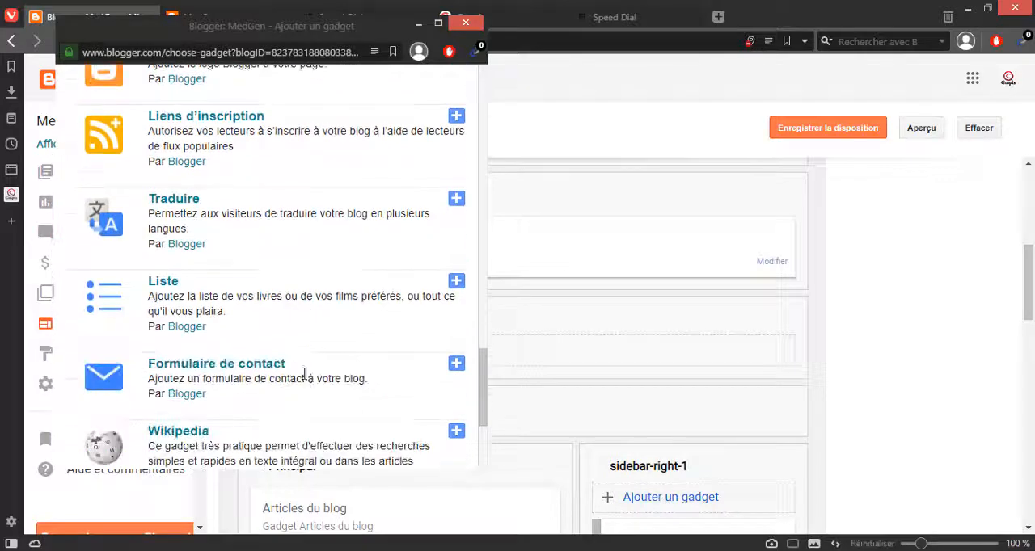
{"action": "scroll", "coordinate": [306, 371], "scroll_direction": "down", "scroll_amount": 2}
{"action": "scroll", "coordinate": [267, 365], "scroll_direction": "down", "scroll_amount": 2}
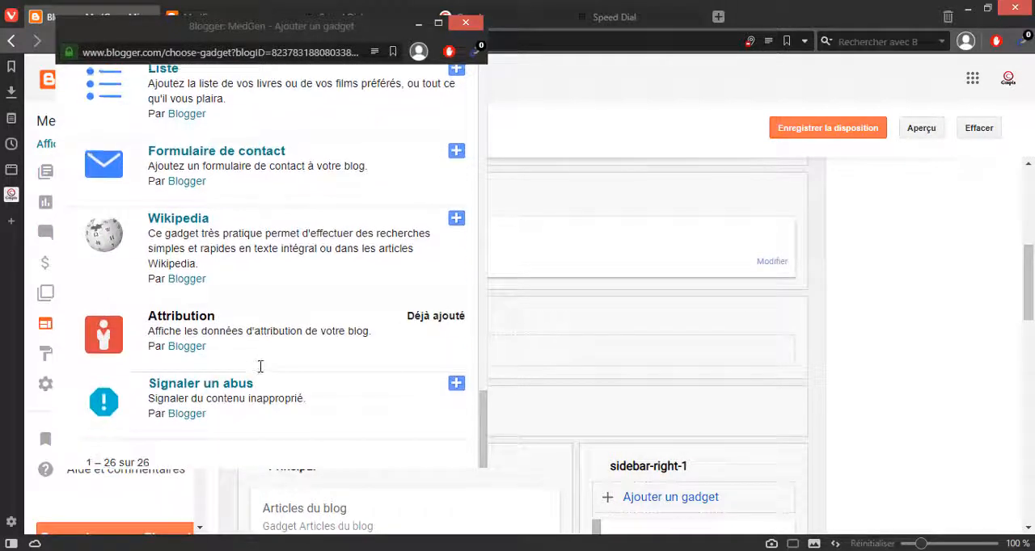
{"action": "scroll", "coordinate": [260, 367], "scroll_direction": "up", "scroll_amount": 3}
{"action": "left_click", "coordinate": [456, 294]}
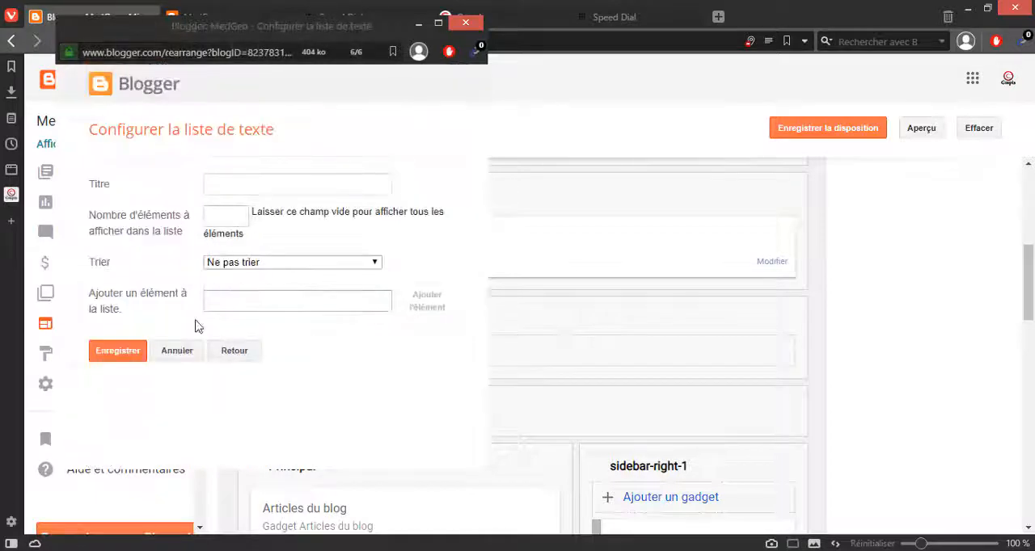
{"action": "left_click", "coordinate": [248, 354]}
Step: Find the Liste des blogs gadget again, review its configuration form, and return to the gadget list without saving
{"action": "scroll", "coordinate": [294, 380], "scroll_direction": "up", "scroll_amount": 5}
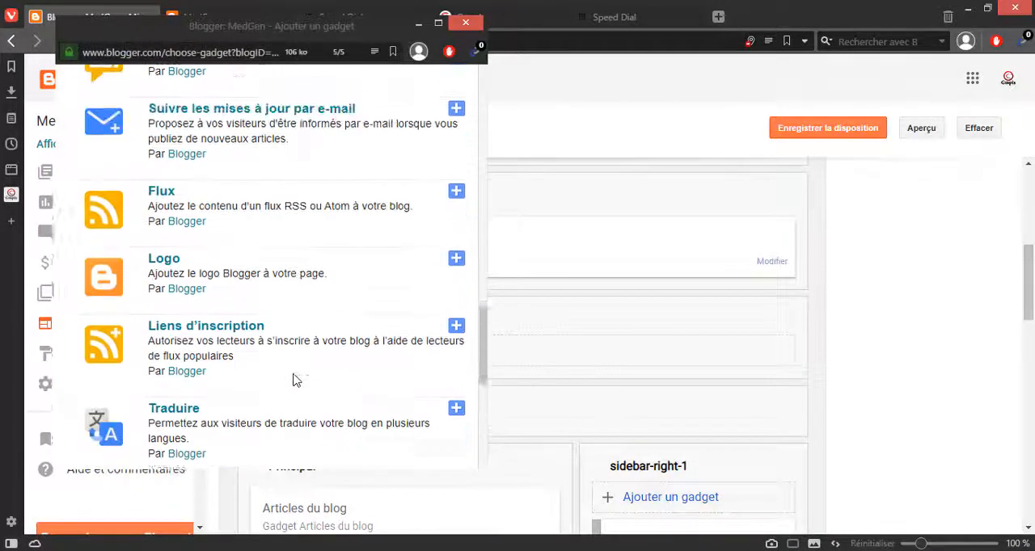
{"action": "scroll", "coordinate": [293, 377], "scroll_direction": "up", "scroll_amount": 3}
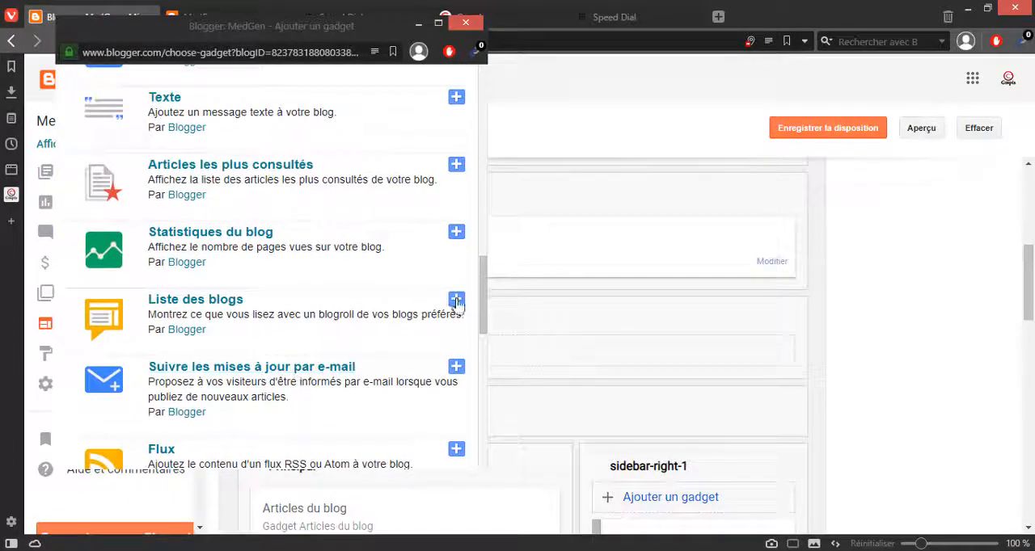
{"action": "left_click", "coordinate": [457, 301]}
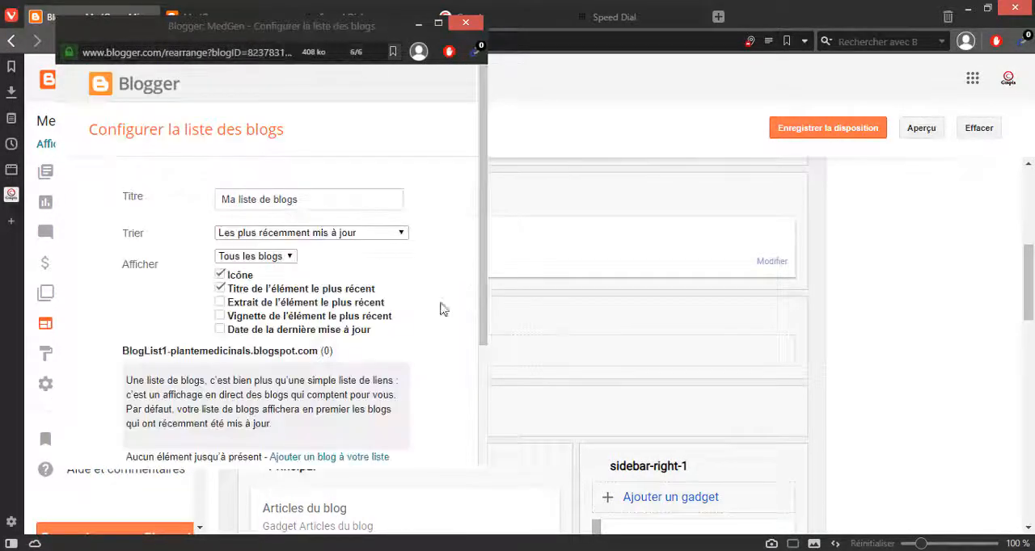
{"action": "scroll", "coordinate": [340, 446], "scroll_direction": "down", "scroll_amount": 3}
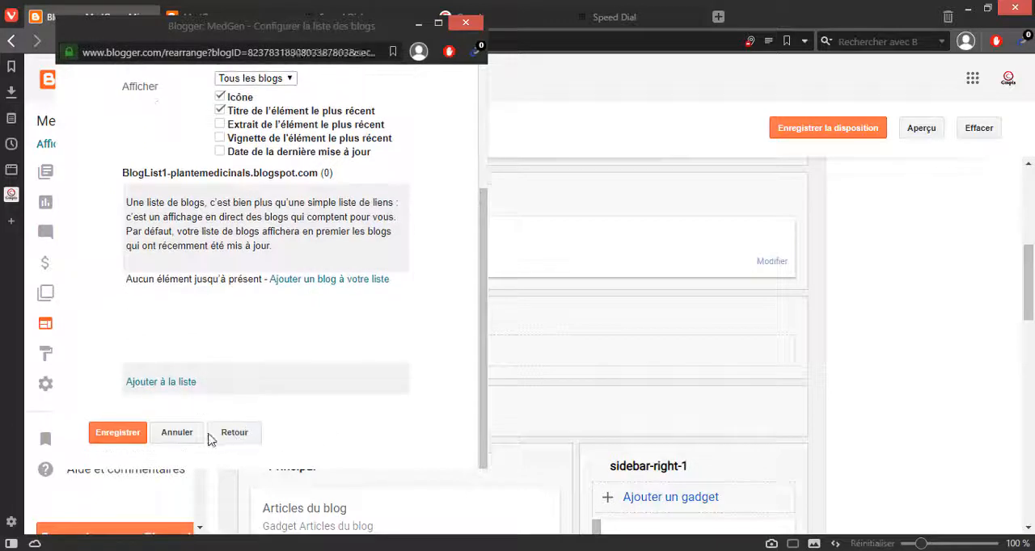
{"action": "left_click", "coordinate": [239, 433]}
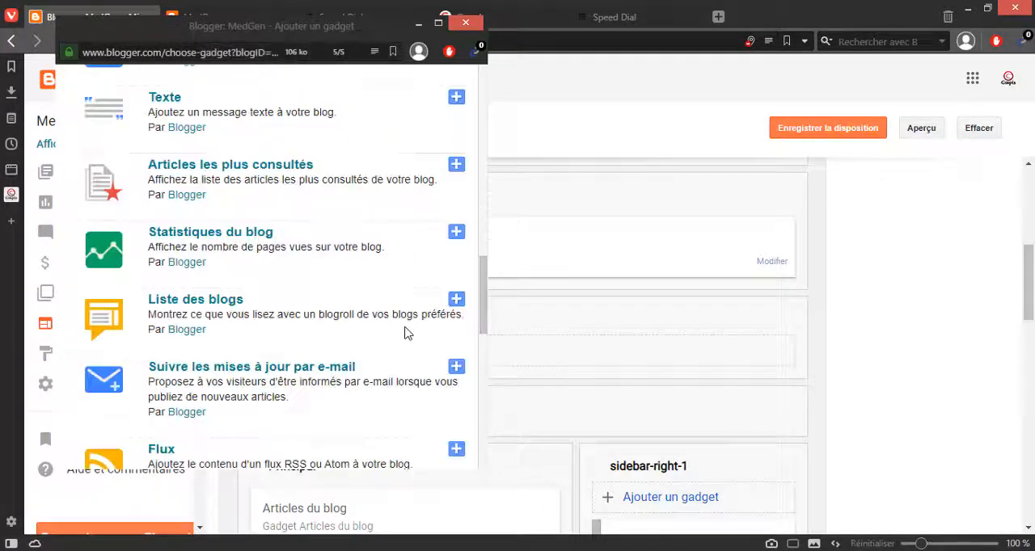
Step: Look back through the available gadgets from Liste des blogs up to AdSense and down again to Libellés
{"action": "scroll", "coordinate": [407, 333], "scroll_direction": "up", "scroll_amount": 4}
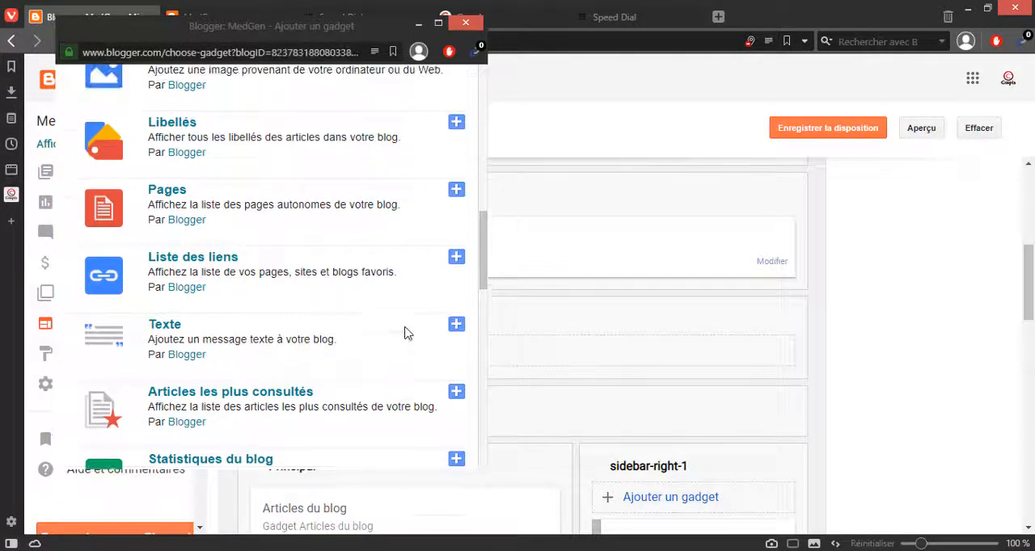
{"action": "scroll", "coordinate": [407, 334], "scroll_direction": "up", "scroll_amount": 1}
{"action": "scroll", "coordinate": [407, 333], "scroll_direction": "up", "scroll_amount": 4}
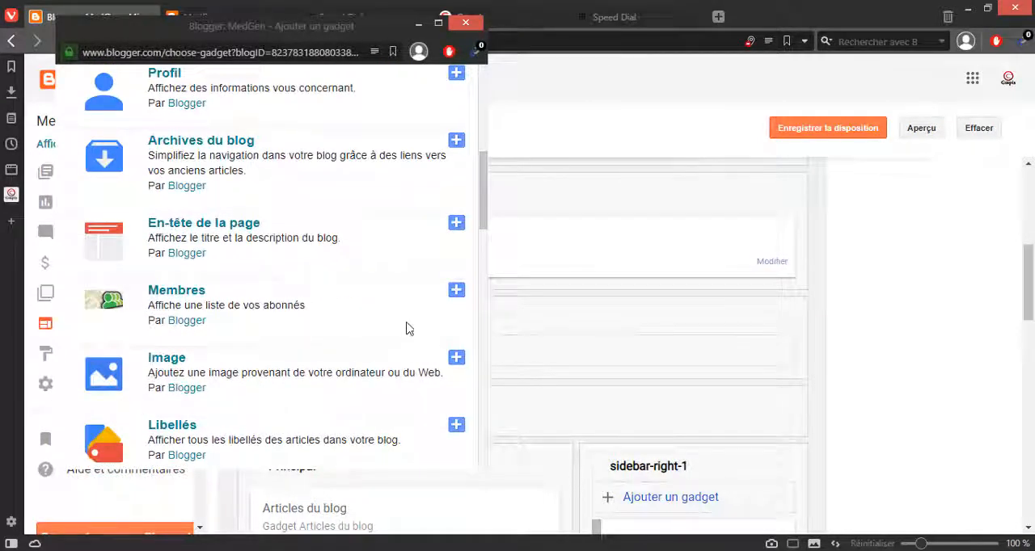
{"action": "scroll", "coordinate": [407, 324], "scroll_direction": "up", "scroll_amount": 5}
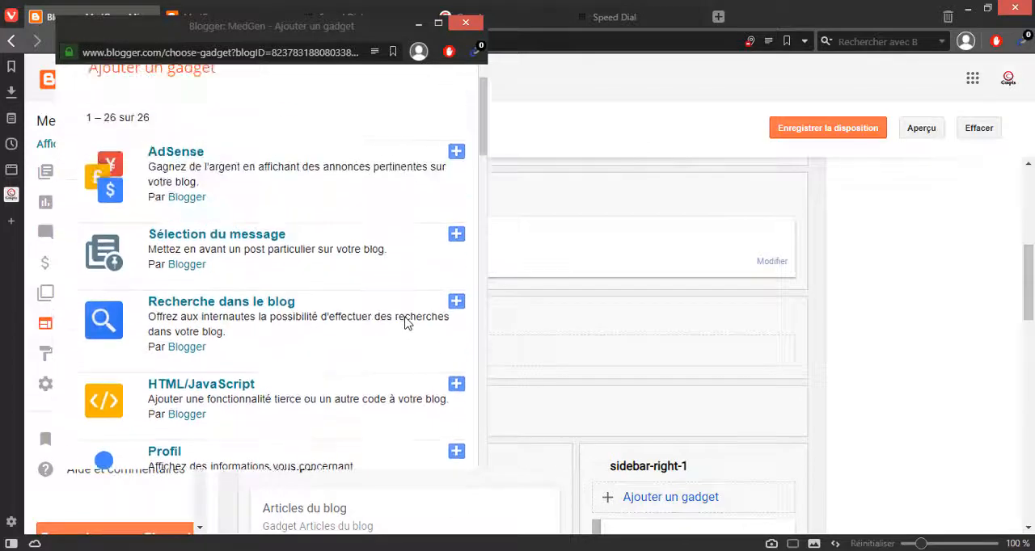
{"action": "scroll", "coordinate": [406, 323], "scroll_direction": "up", "scroll_amount": 1}
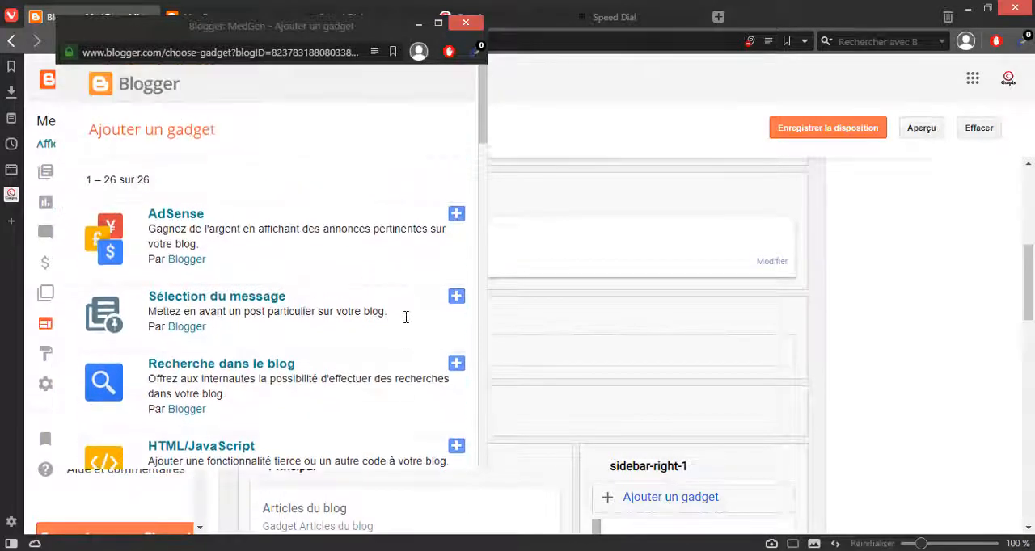
{"action": "scroll", "coordinate": [407, 321], "scroll_direction": "down", "scroll_amount": 1}
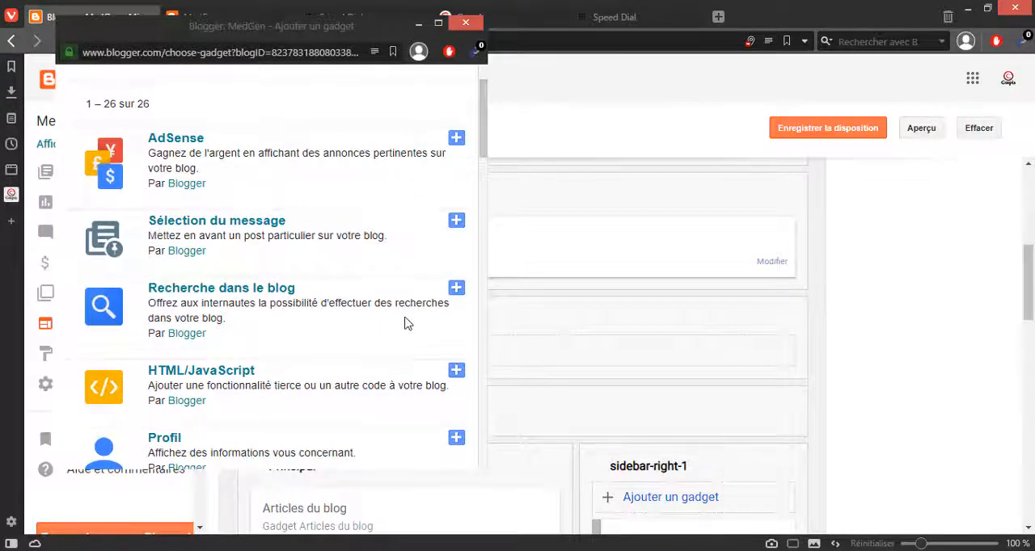
{"action": "scroll", "coordinate": [406, 323], "scroll_direction": "down", "scroll_amount": 3}
{"action": "scroll", "coordinate": [406, 324], "scroll_direction": "down", "scroll_amount": 2}
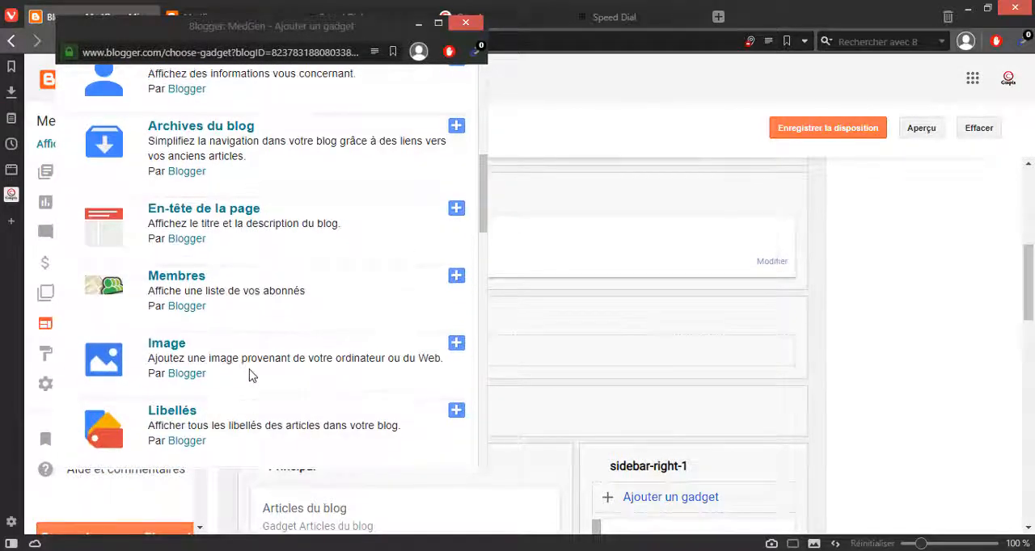
Step: Choose the Pages gadget to open its configuration form and move the gadget window clear of the Blogger sidebar
{"action": "scroll", "coordinate": [251, 376], "scroll_direction": "down", "scroll_amount": 1}
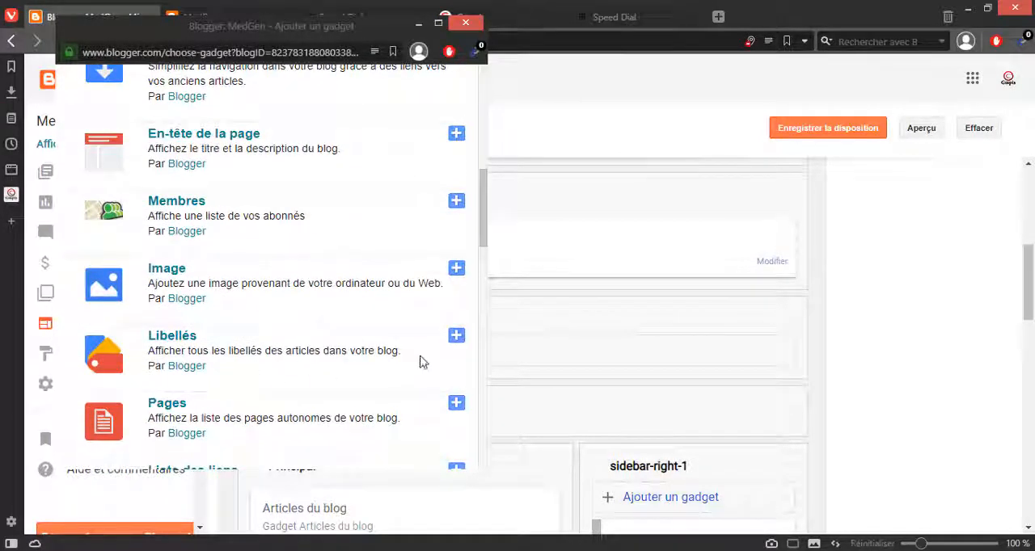
{"action": "scroll", "coordinate": [420, 362], "scroll_direction": "down", "scroll_amount": 3}
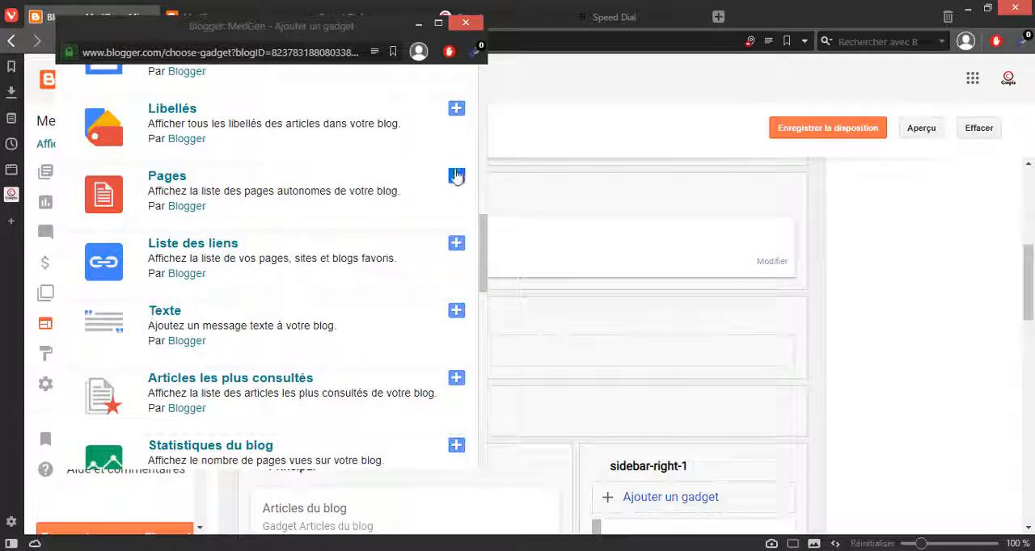
{"action": "left_click", "coordinate": [453, 177]}
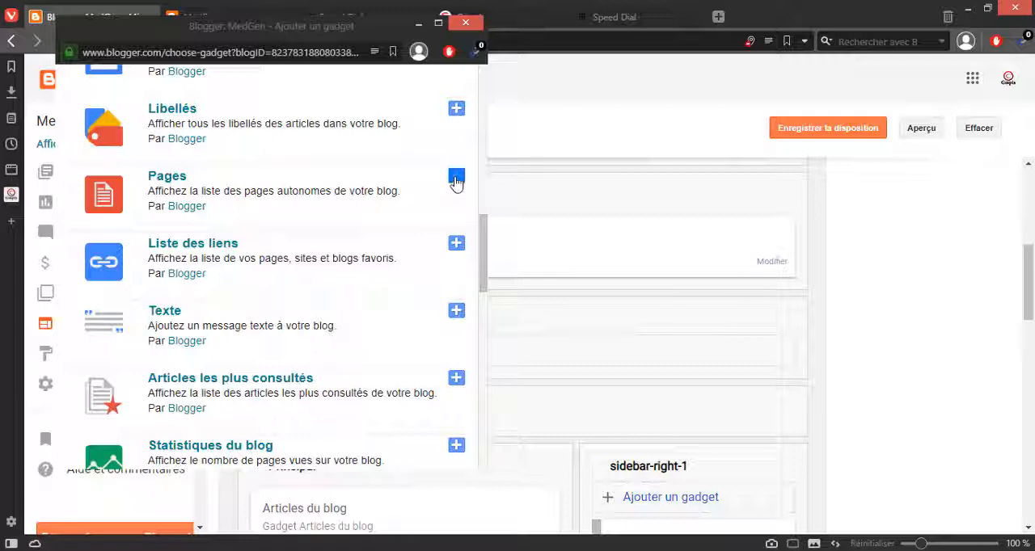
{"action": "left_click_drag", "start_coordinate": [348, 27], "coordinate": [442, 85]}
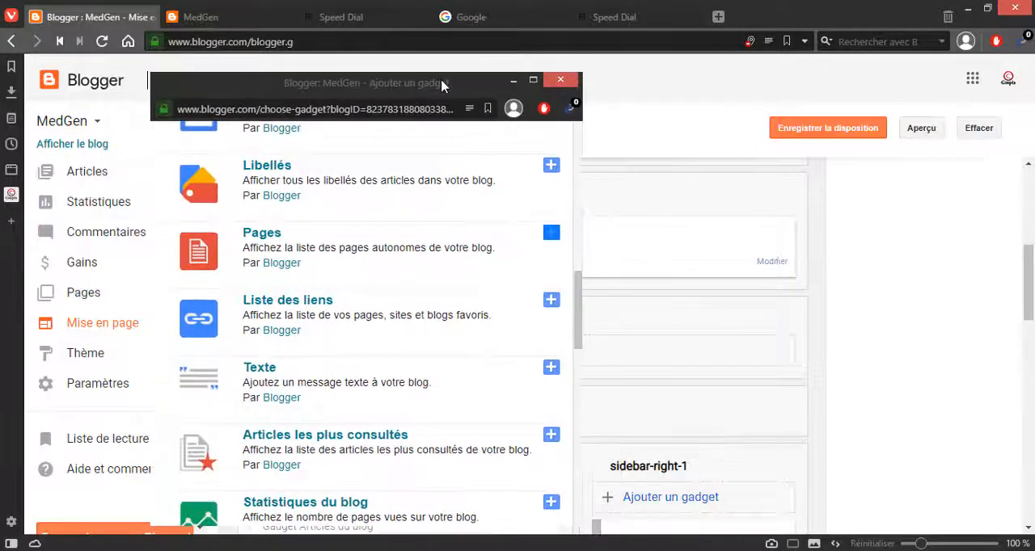
{"action": "left_click", "coordinate": [546, 236]}
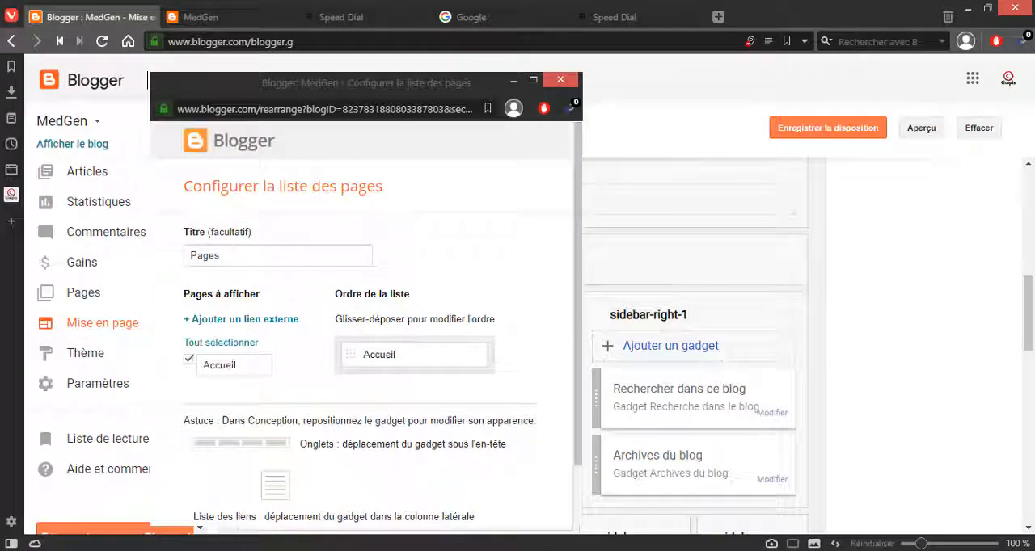
Step: Examine the published MedGen blog, including its header image, the Basilic and Anis vert articles, and the sidebar gadgets
{"action": "left_click", "coordinate": [243, 23]}
{"action": "scroll", "coordinate": [353, 258], "scroll_direction": "down", "scroll_amount": 3}
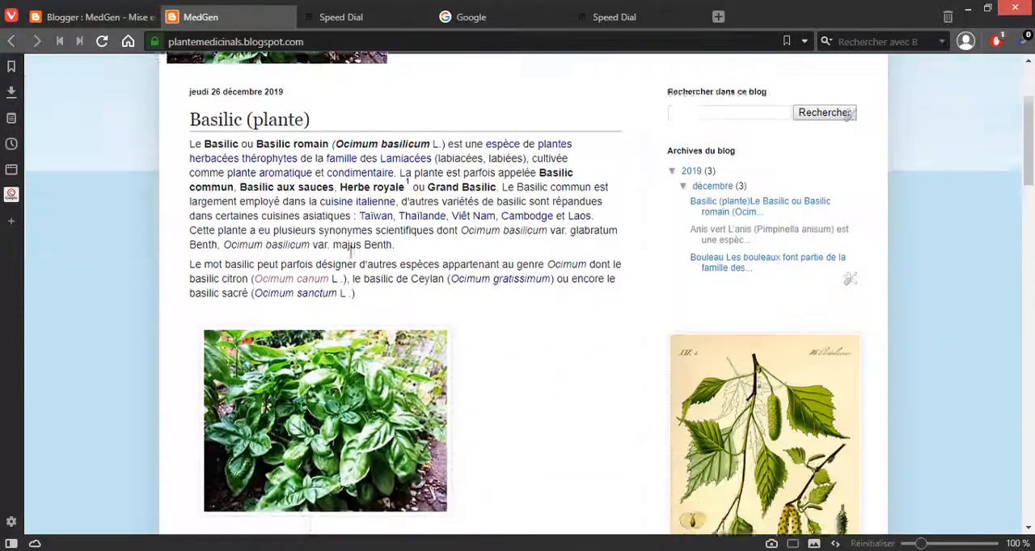
{"action": "scroll", "coordinate": [242, 251], "scroll_direction": "up", "scroll_amount": 3}
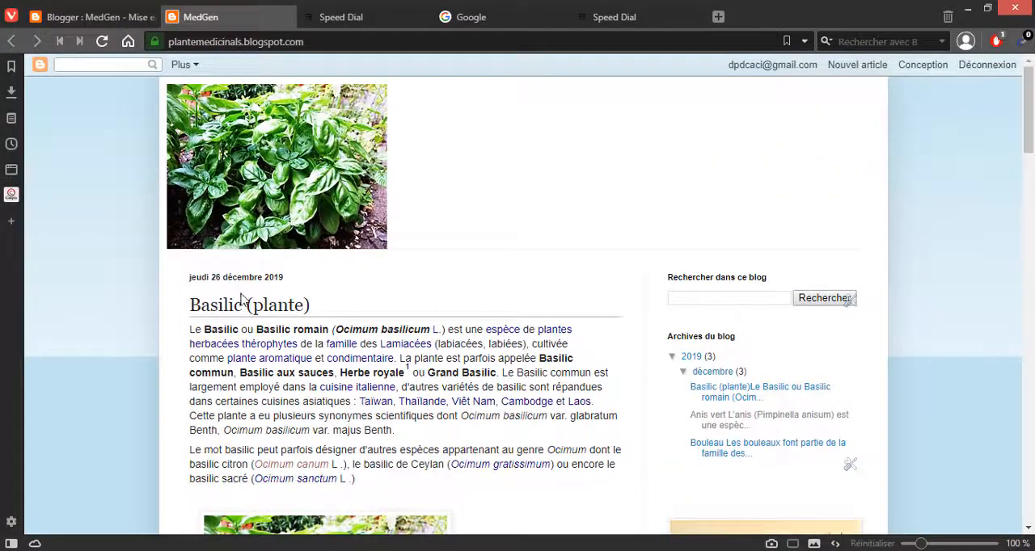
{"action": "scroll", "coordinate": [242, 299], "scroll_direction": "down", "scroll_amount": 5}
{"action": "left_click", "coordinate": [287, 212]}
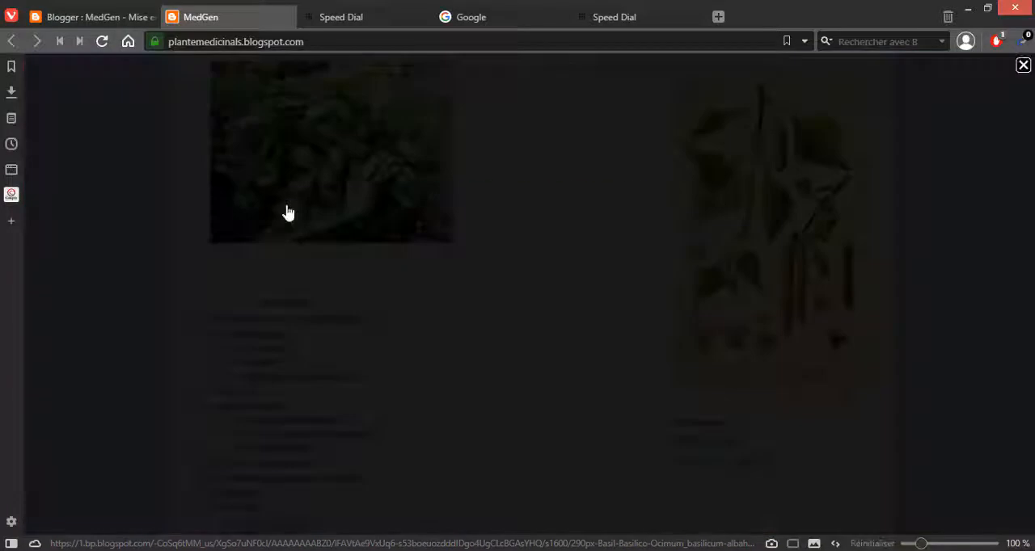
{"action": "left_click", "coordinate": [227, 266]}
{"action": "scroll", "coordinate": [279, 291], "scroll_direction": "up", "scroll_amount": 5}
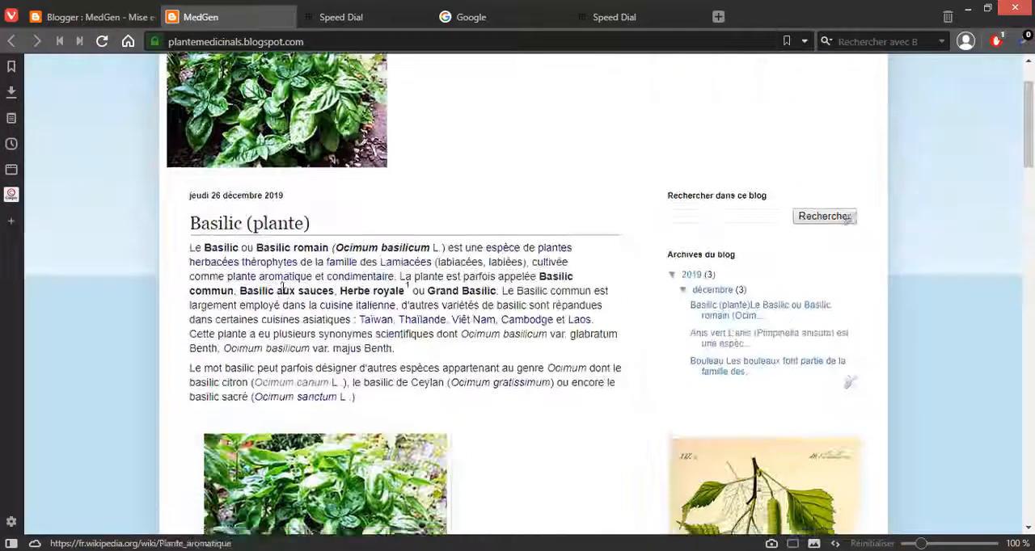
{"action": "scroll", "coordinate": [283, 289], "scroll_direction": "down", "scroll_amount": 5}
{"action": "scroll", "coordinate": [243, 424], "scroll_direction": "down", "scroll_amount": 10}
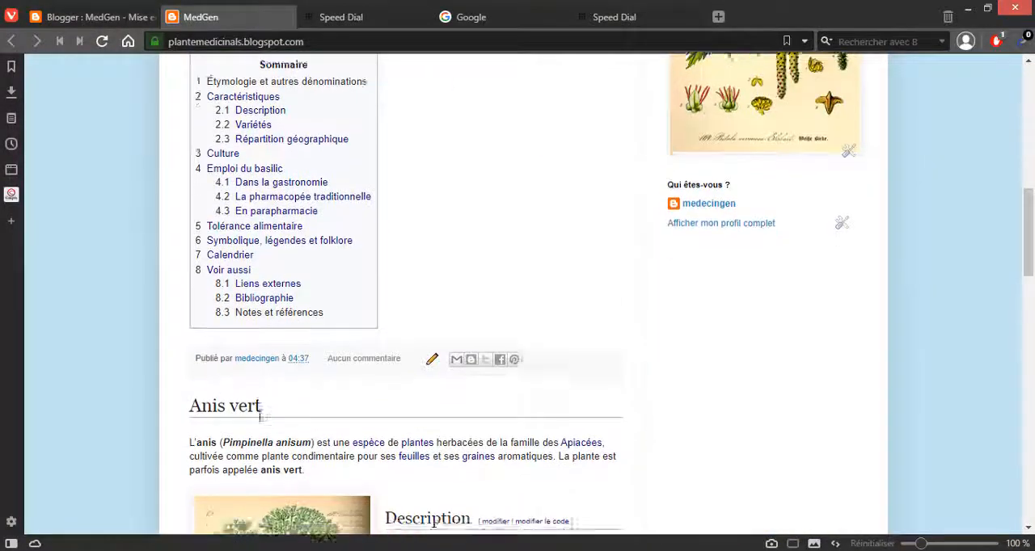
{"action": "scroll", "coordinate": [259, 423], "scroll_direction": "up", "scroll_amount": 5}
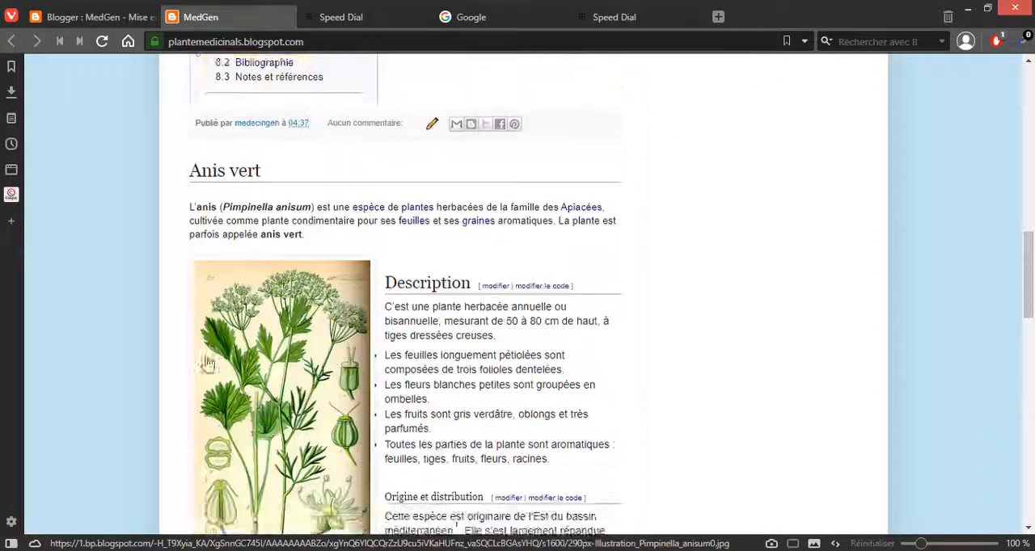
Step: Place an empty tab beside the MedGen Mise en page tab and load the same Mise en page address in it
{"action": "left_click", "coordinate": [97, 17]}
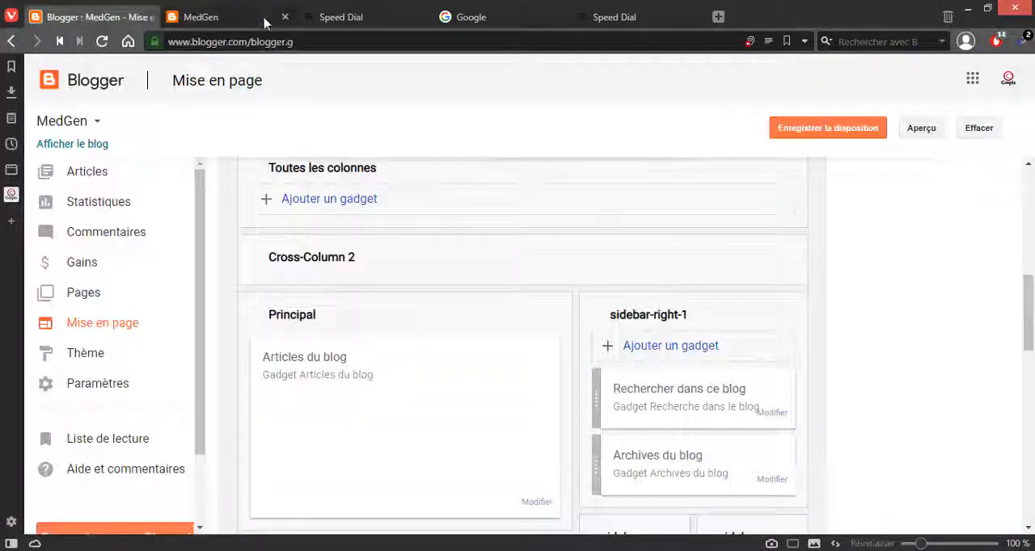
{"action": "left_click", "coordinate": [317, 43]}
{"action": "key", "text": "ctrl+c"}
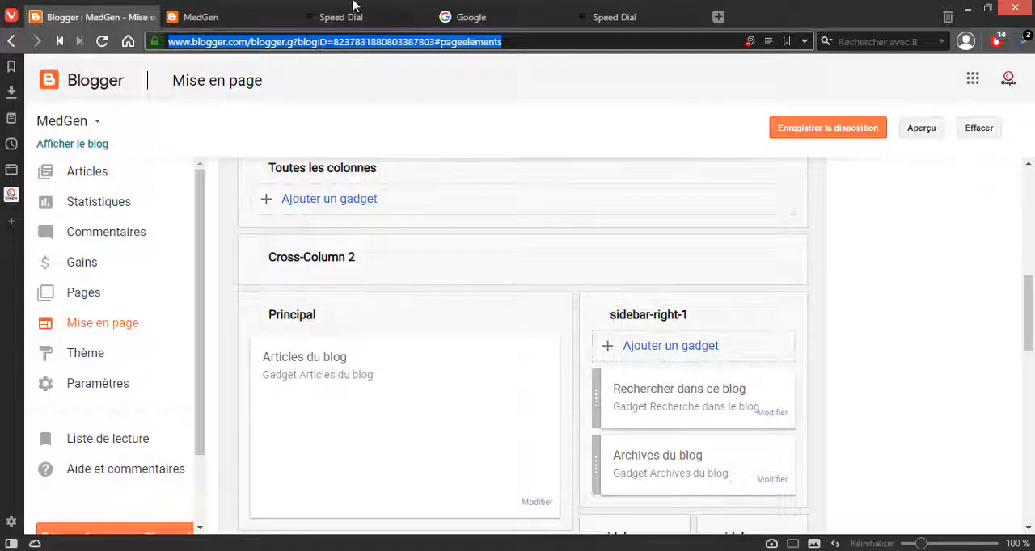
{"action": "left_click", "coordinate": [371, 25]}
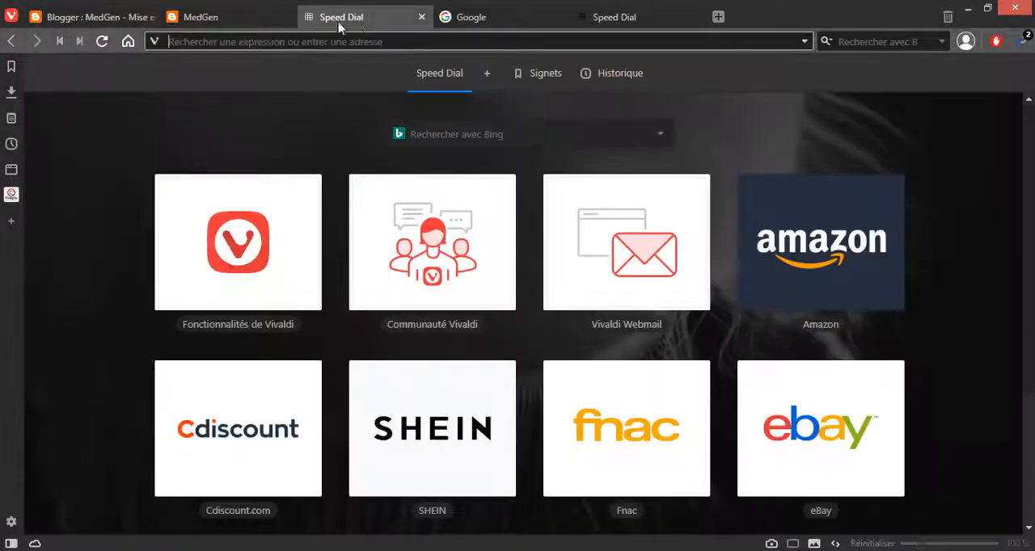
{"action": "left_click_drag", "start_coordinate": [338, 27], "coordinate": [243, 28]}
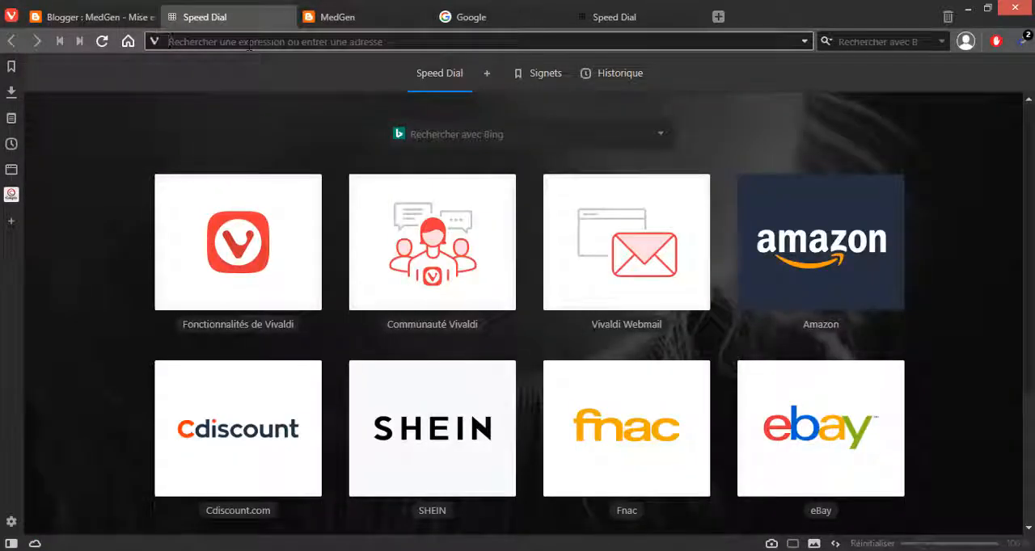
{"action": "key", "text": "ctrl+v"}
{"action": "key", "text": "Return"}
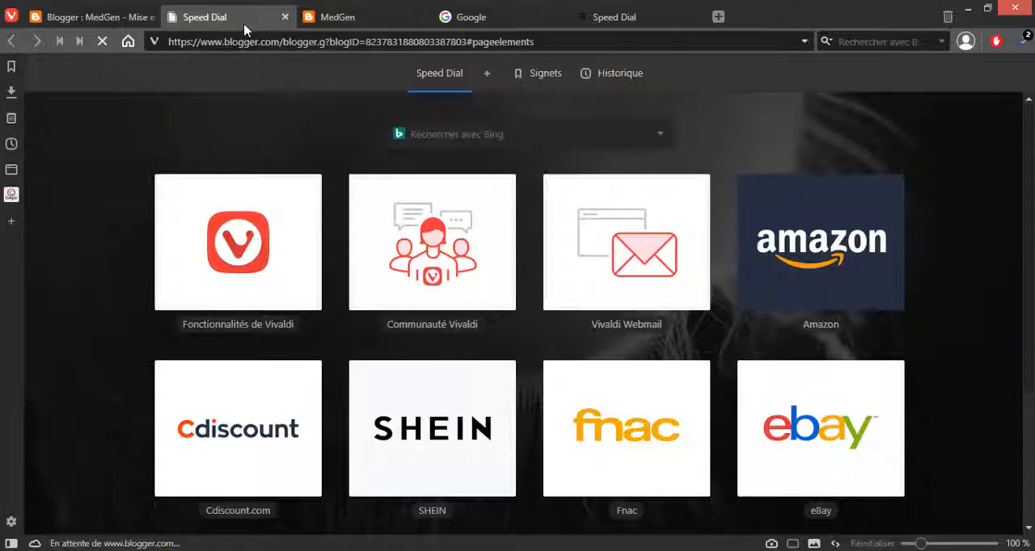
{"action": "left_click", "coordinate": [97, 19]}
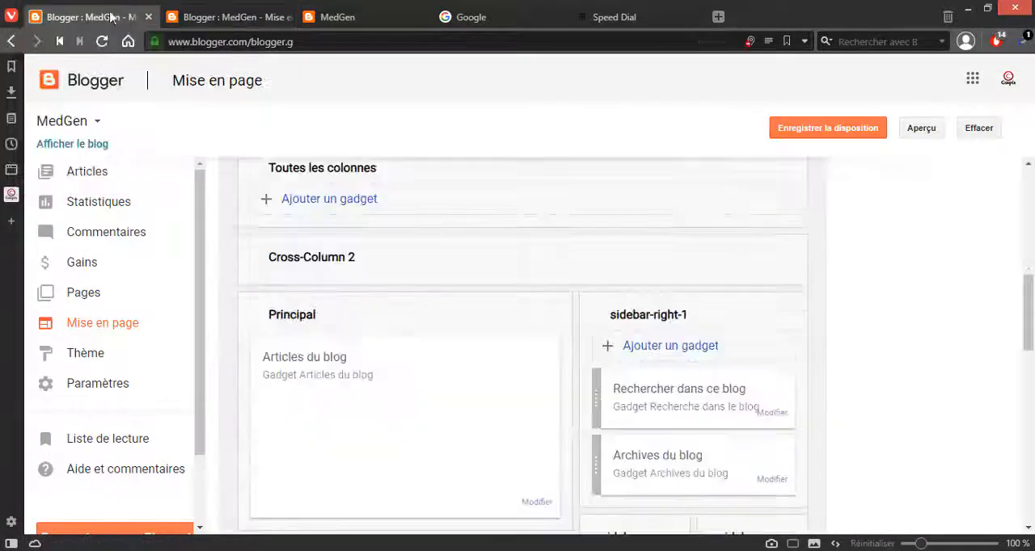
Step: From the duplicate Blogger tab, open the public blog in a separate tab and display the list of all articles
{"action": "left_click", "coordinate": [206, 17]}
{"action": "left_click", "coordinate": [95, 146]}
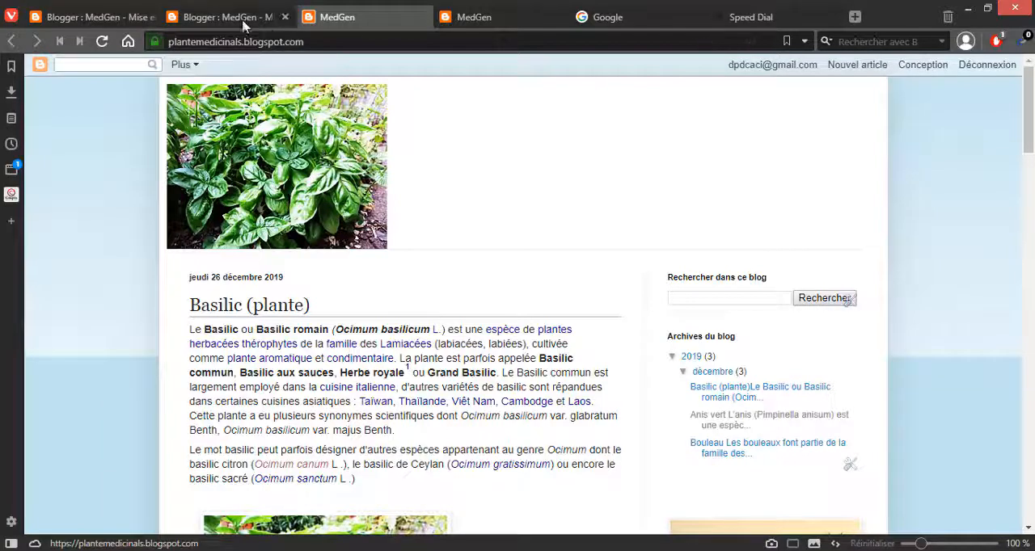
{"action": "left_click", "coordinate": [275, 20]}
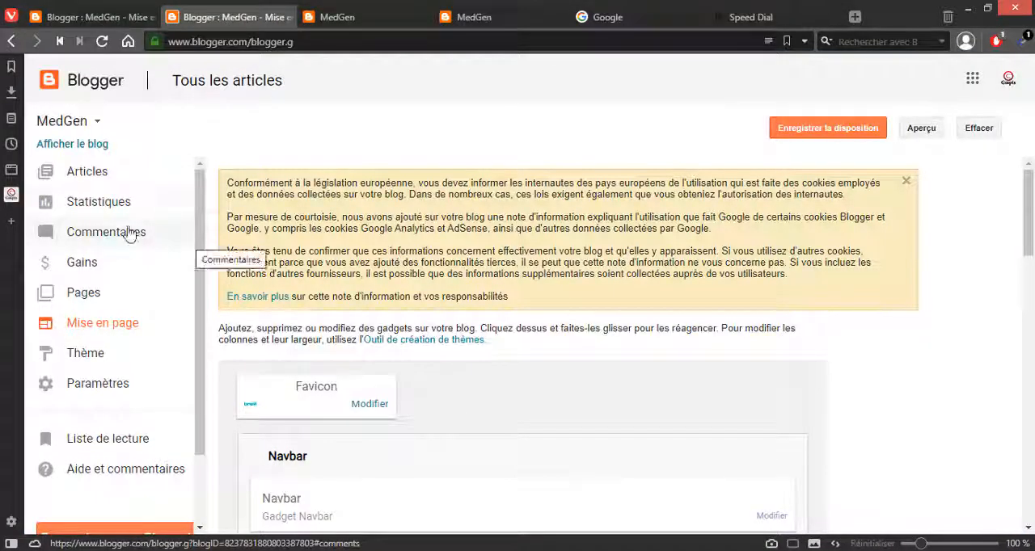
{"action": "left_click", "coordinate": [89, 176]}
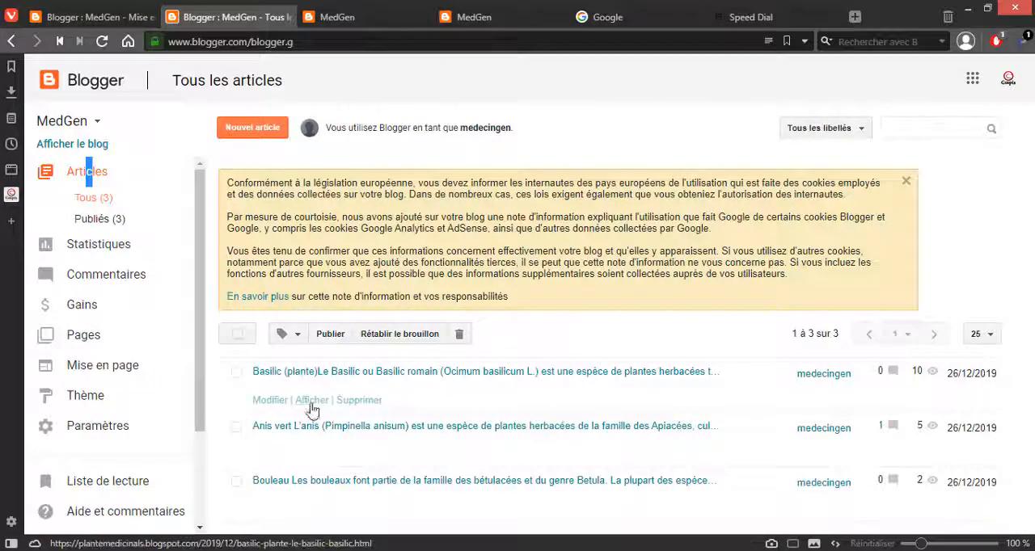
Step: Open the published Basilic (plante) article in a new tab, copy its web address, and return to the articles list
{"action": "right_click", "coordinate": [312, 401]}
{"action": "left_click", "coordinate": [368, 152]}
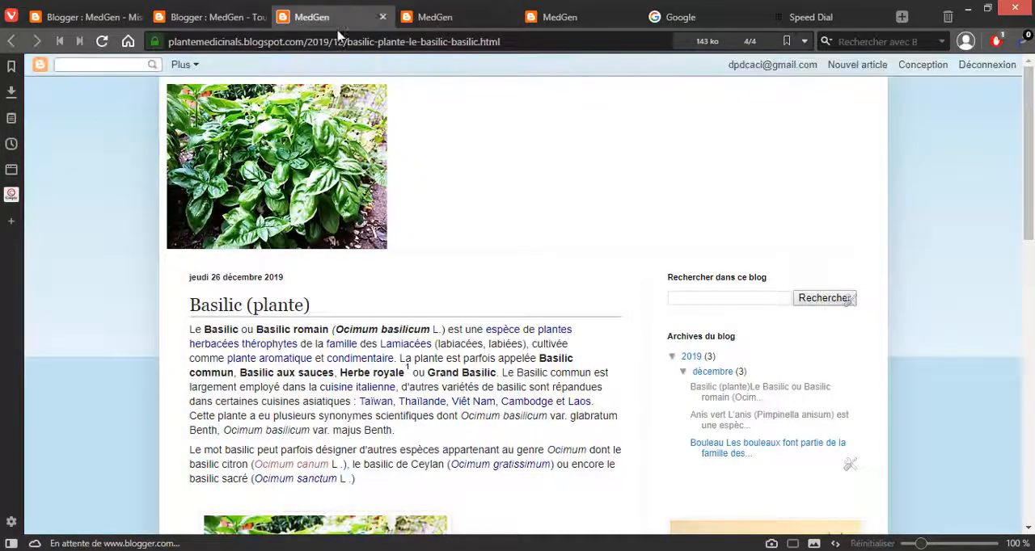
{"action": "scroll", "coordinate": [342, 192], "scroll_direction": "down", "scroll_amount": 10}
{"action": "scroll", "coordinate": [342, 123], "scroll_direction": "up", "scroll_amount": 10}
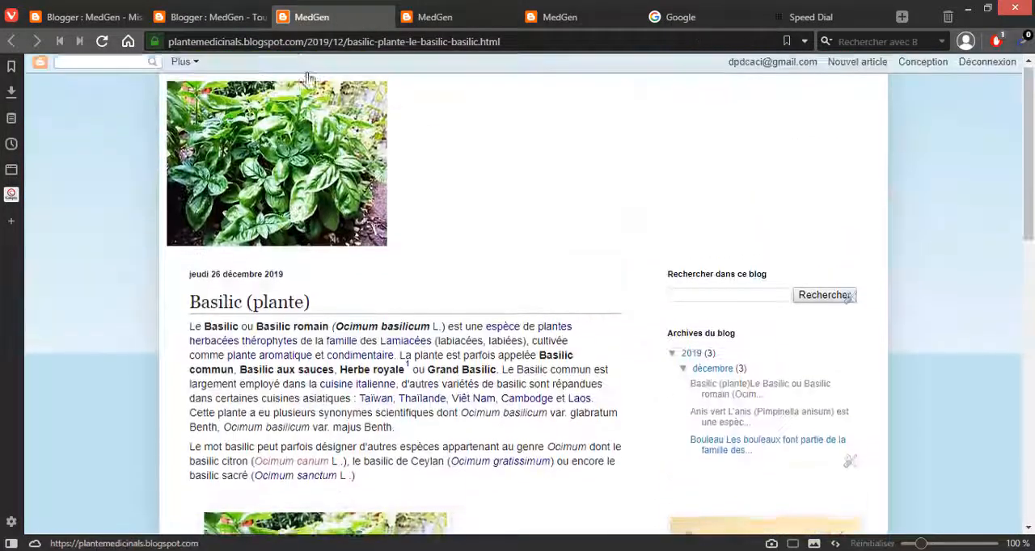
{"action": "left_click", "coordinate": [297, 44]}
{"action": "key", "text": "ctrl+c"}
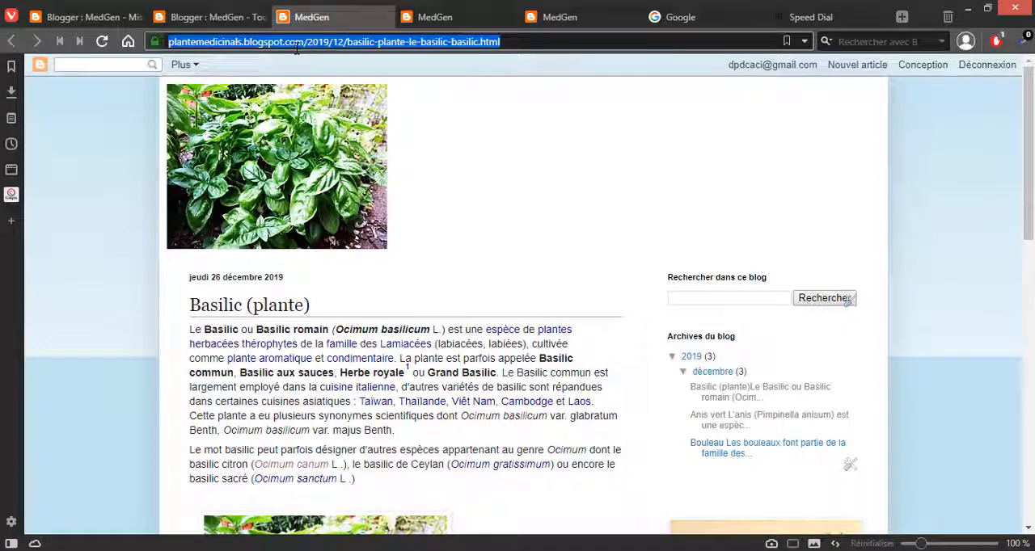
{"action": "left_click", "coordinate": [198, 18]}
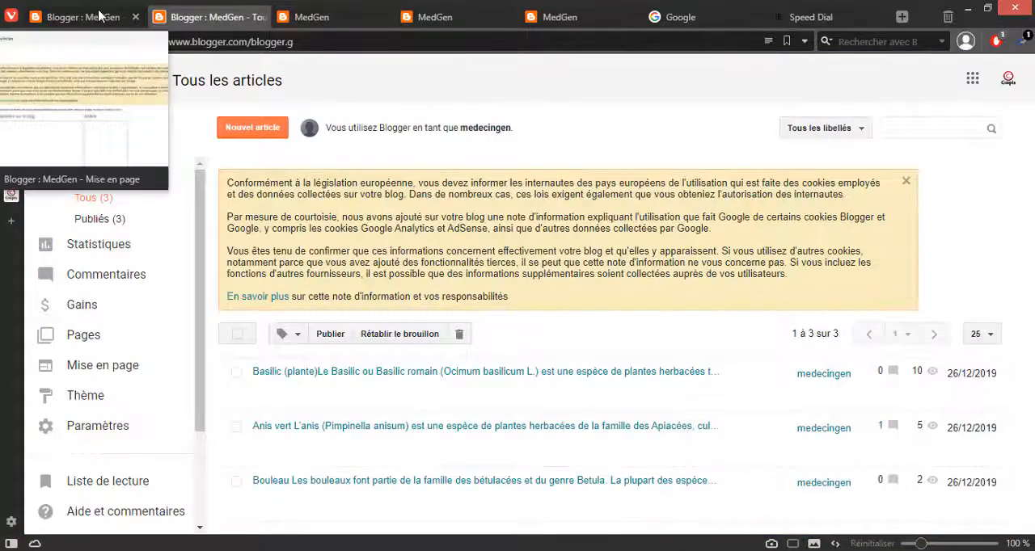
Step: In the Pages gadget's configuration window, start an external link and paste the Basilic article's web address as its URL
{"action": "left_click", "coordinate": [39, 17]}
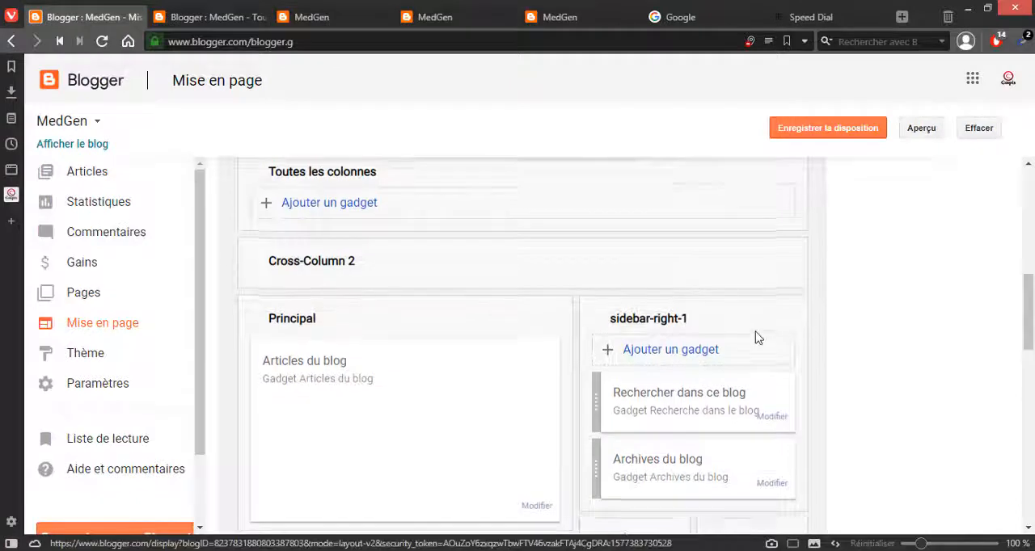
{"action": "scroll", "coordinate": [358, 397], "scroll_direction": "up", "scroll_amount": 2}
{"action": "key", "text": "alt+Tab"}
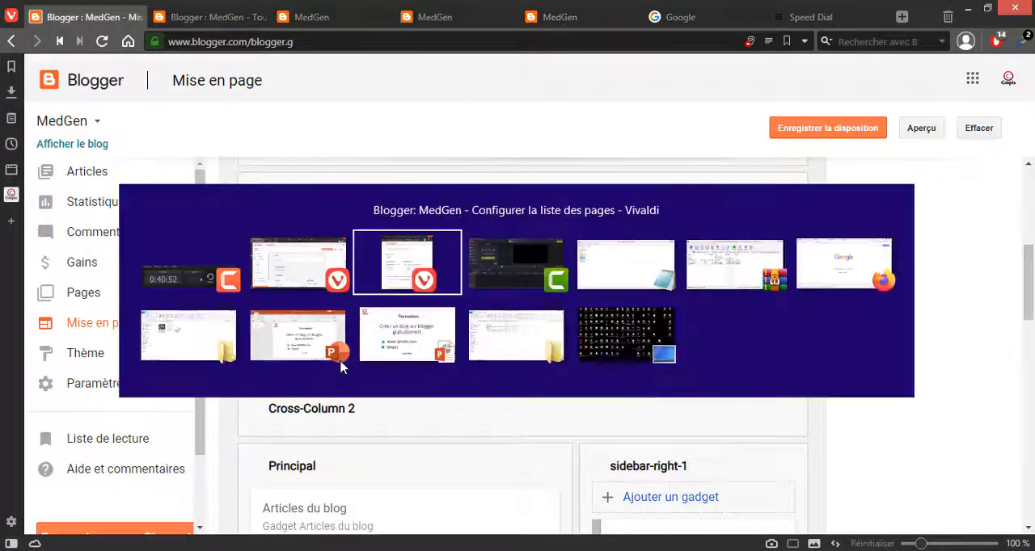
{"action": "left_click", "coordinate": [385, 283]}
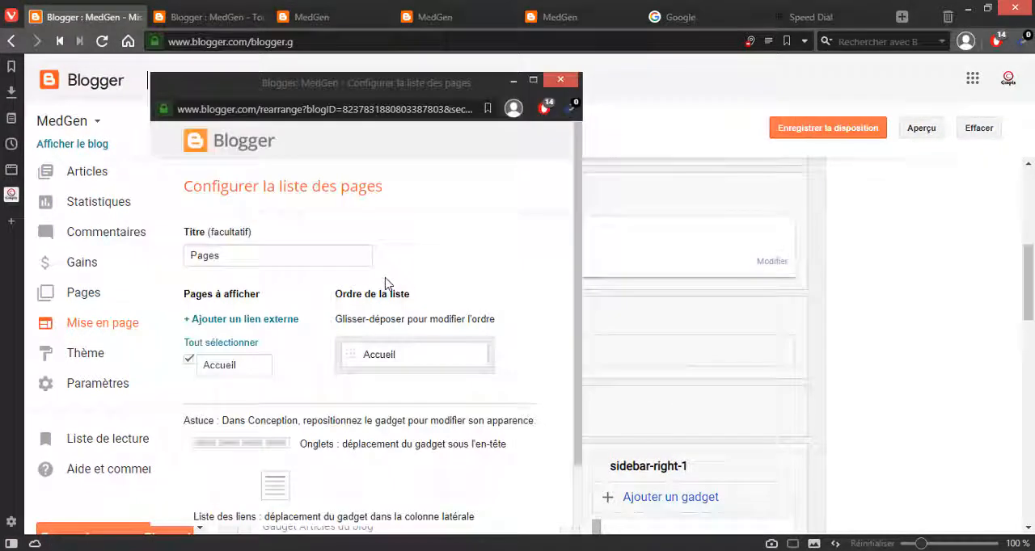
{"action": "left_click", "coordinate": [227, 324]}
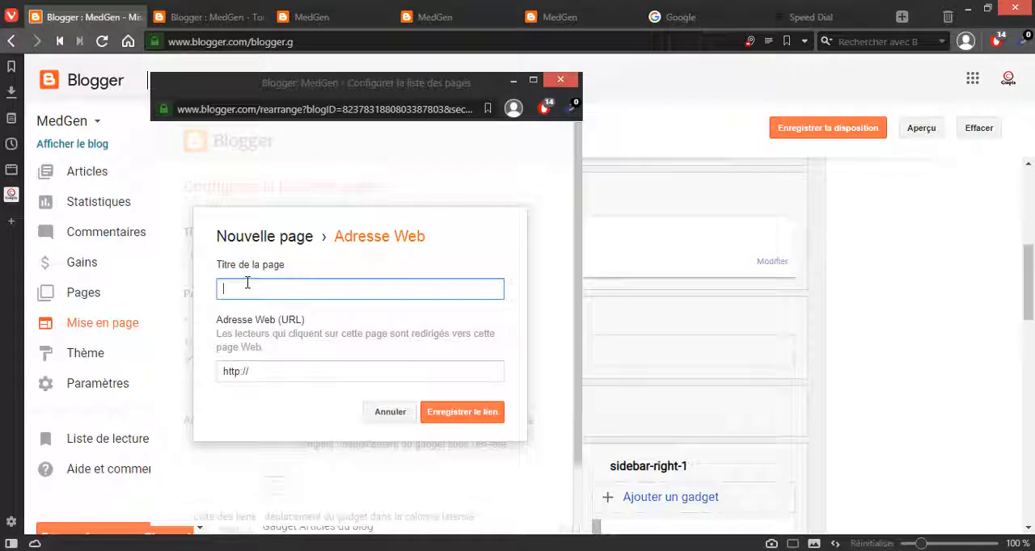
{"action": "left_click", "coordinate": [259, 369]}
{"action": "key", "text": "ctrl+v"}
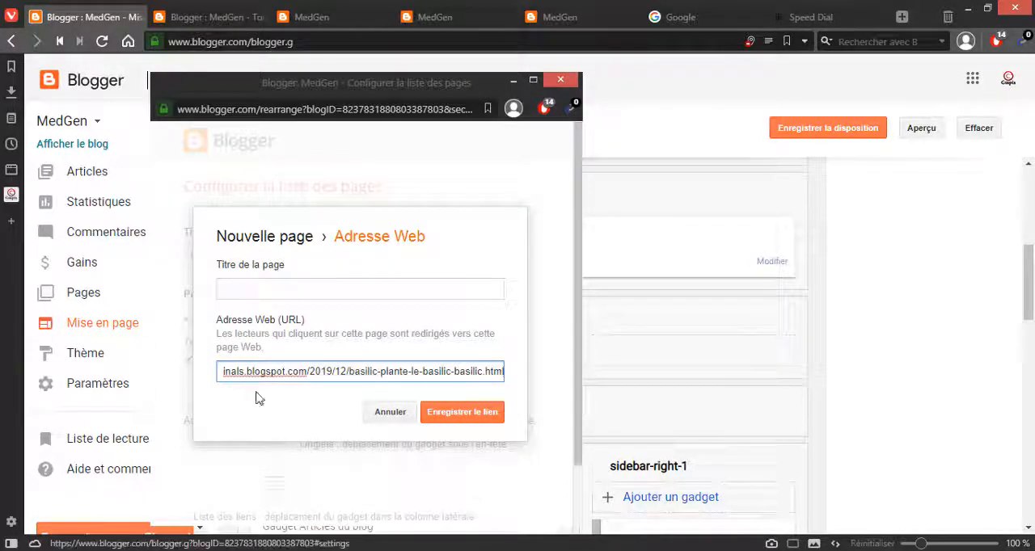
Step: Give the external link the page title basilic and save it to the gadget's list
{"action": "left_click_drag", "start_coordinate": [263, 371], "coordinate": [202, 377]}
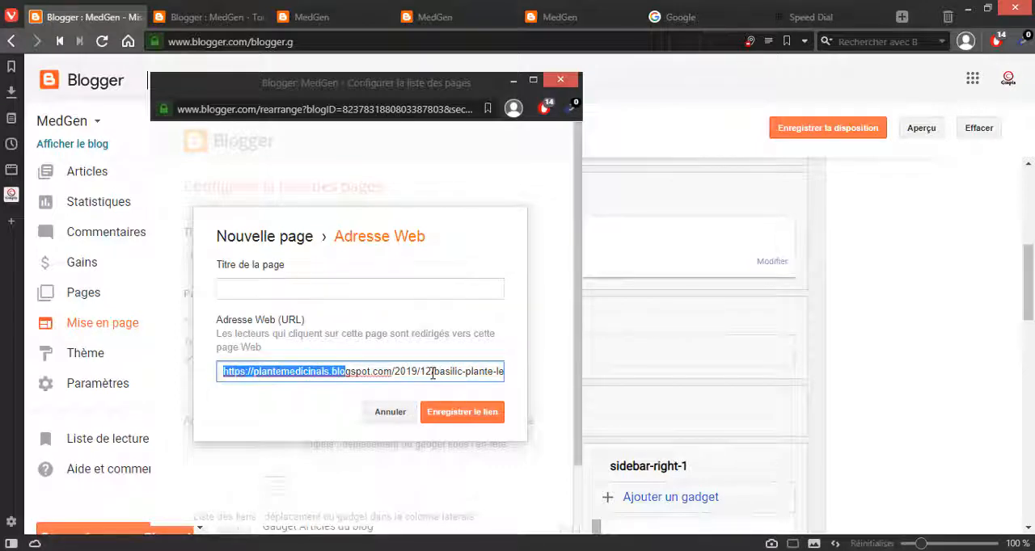
{"action": "left_click_drag", "start_coordinate": [434, 374], "coordinate": [462, 374]}
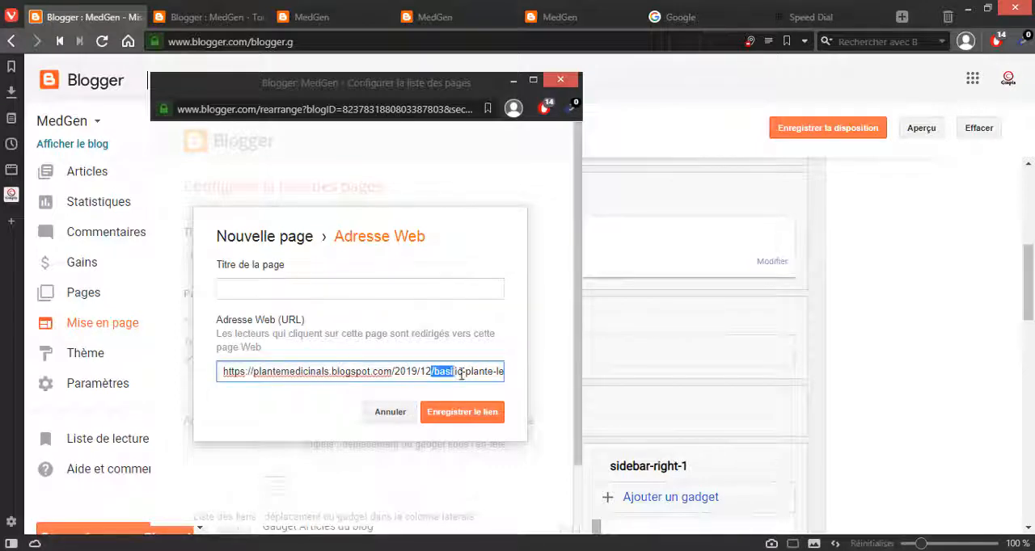
{"action": "left_click", "coordinate": [458, 370]}
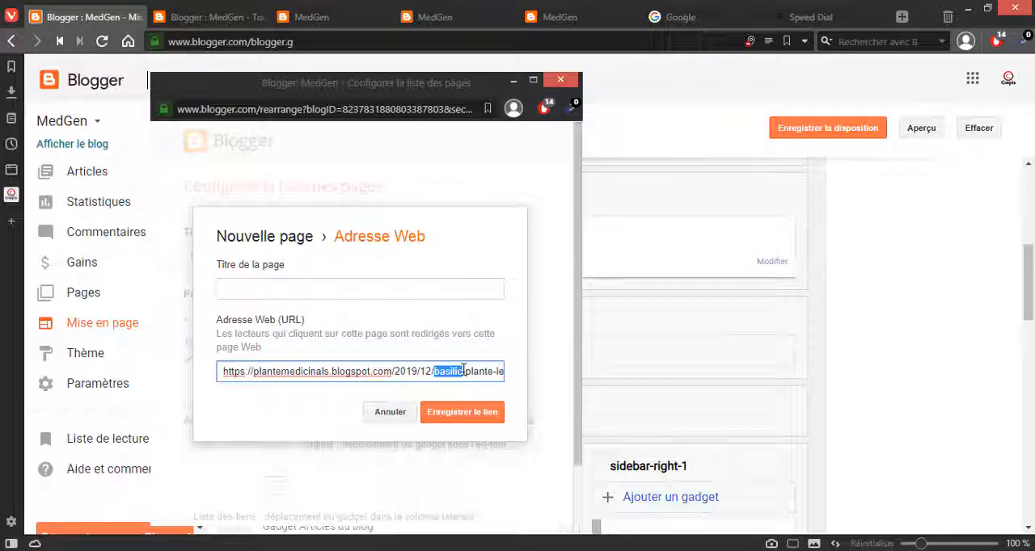
{"action": "left_click", "coordinate": [434, 292]}
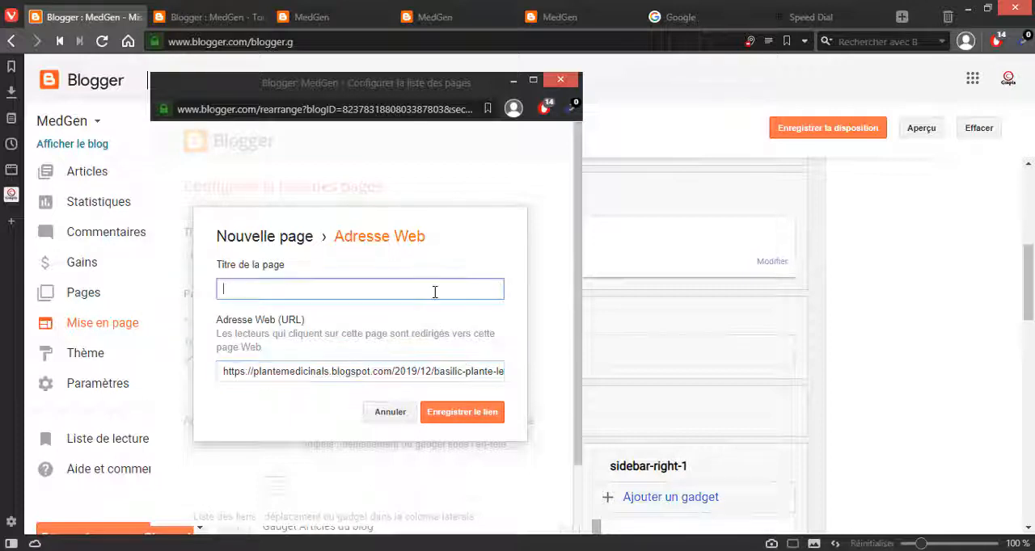
{"action": "type", "text": "basilic"}
{"action": "left_click", "coordinate": [461, 412]}
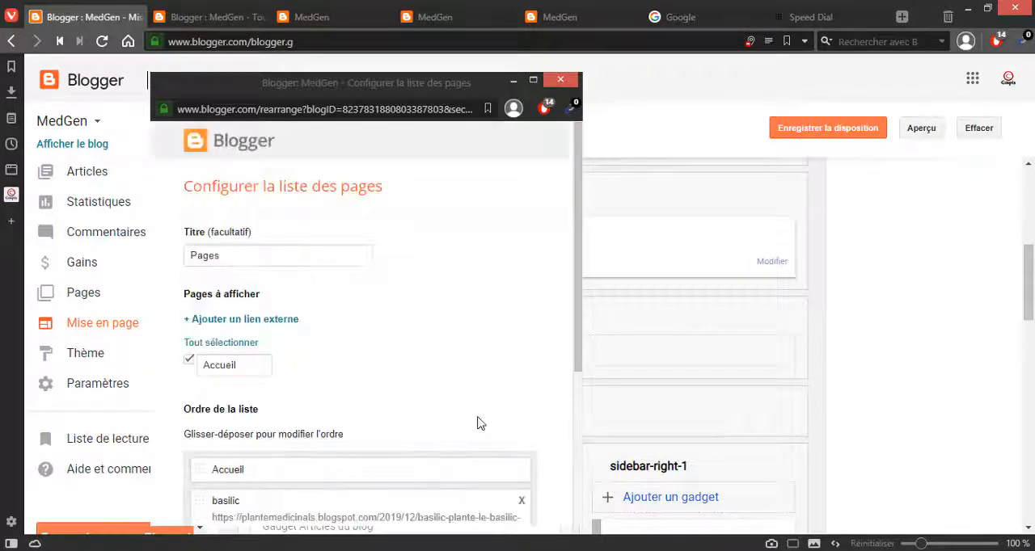
Step: Start another external link, and copy the title Anis vert from its published article opened in a new tab
{"action": "scroll", "coordinate": [434, 414], "scroll_direction": "down", "scroll_amount": 2}
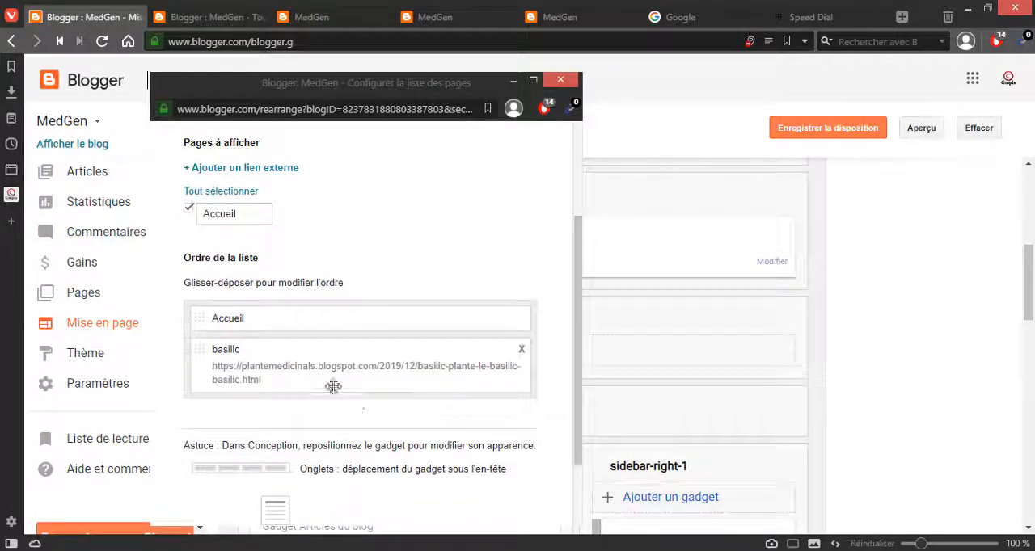
{"action": "left_click", "coordinate": [236, 169]}
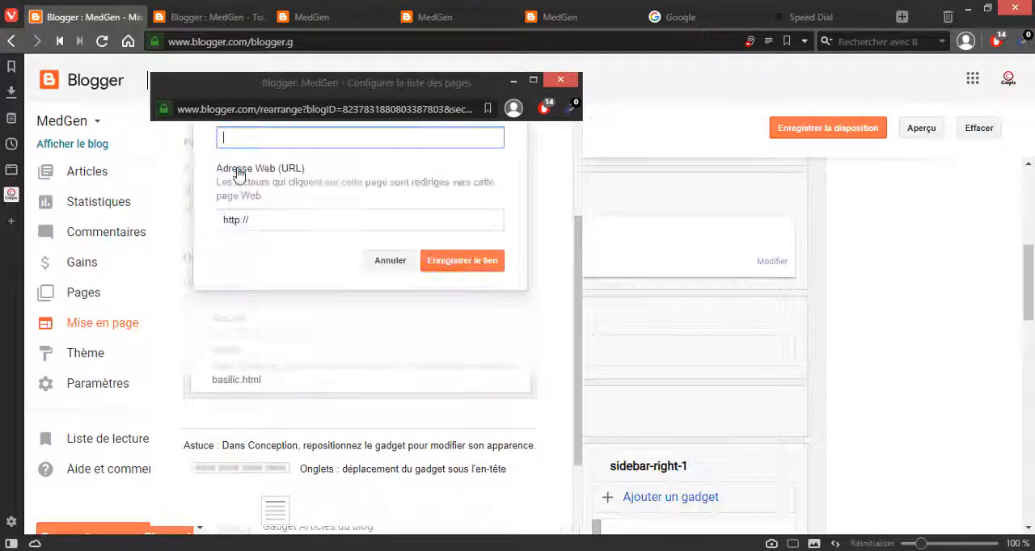
{"action": "scroll", "coordinate": [462, 199], "scroll_direction": "up", "scroll_amount": 2}
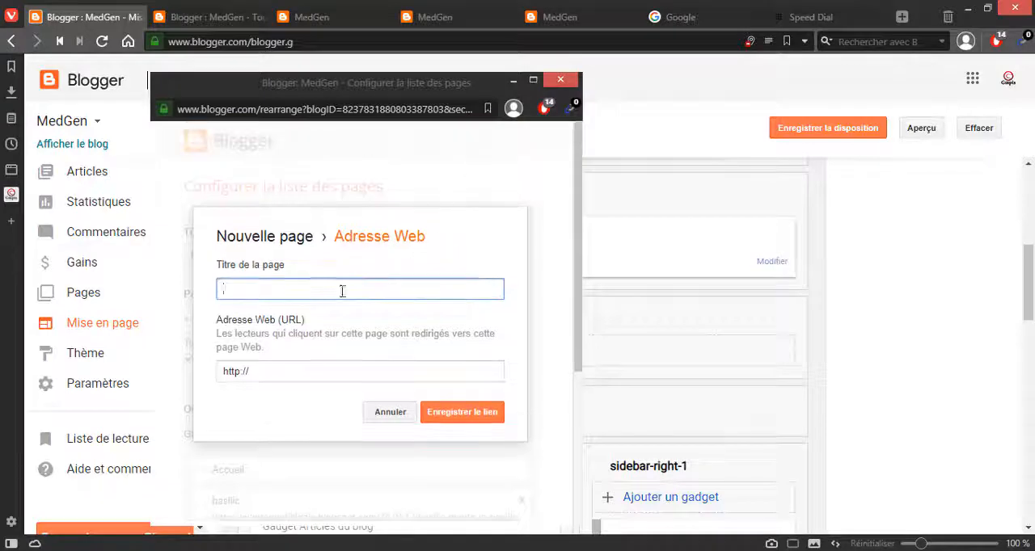
{"action": "left_click", "coordinate": [235, 17]}
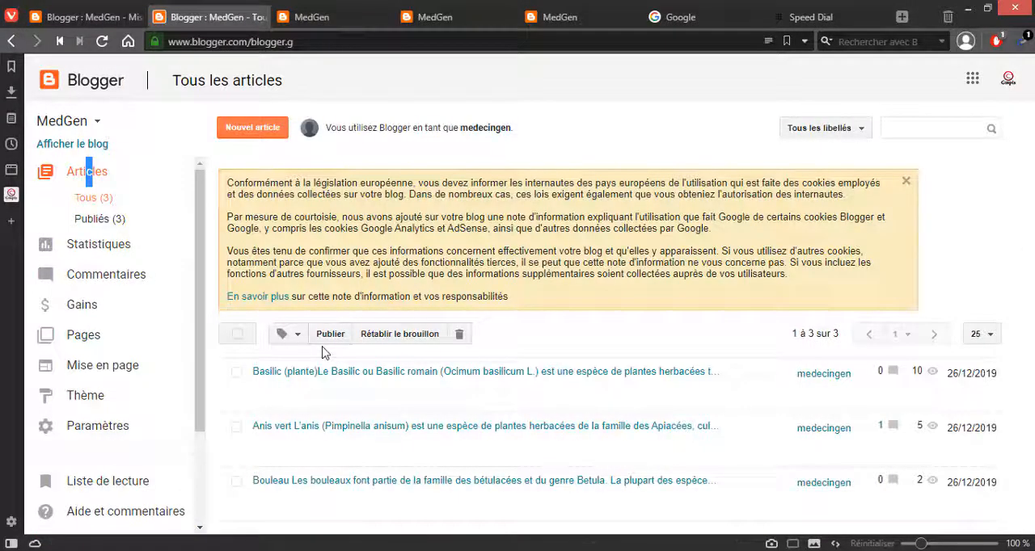
{"action": "mouse_move", "coordinate": [296, 446]}
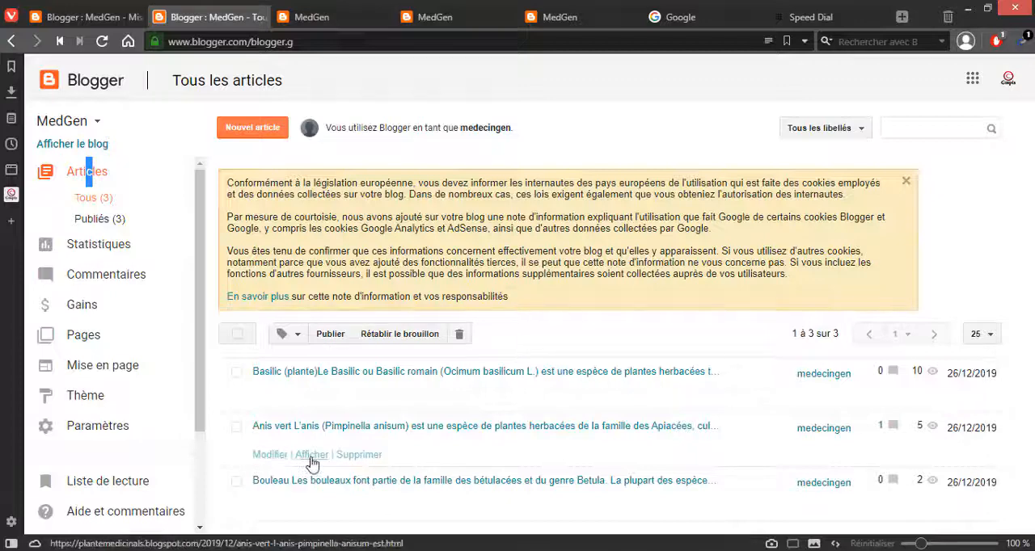
{"action": "right_click", "coordinate": [270, 459]}
{"action": "left_click", "coordinate": [333, 54]}
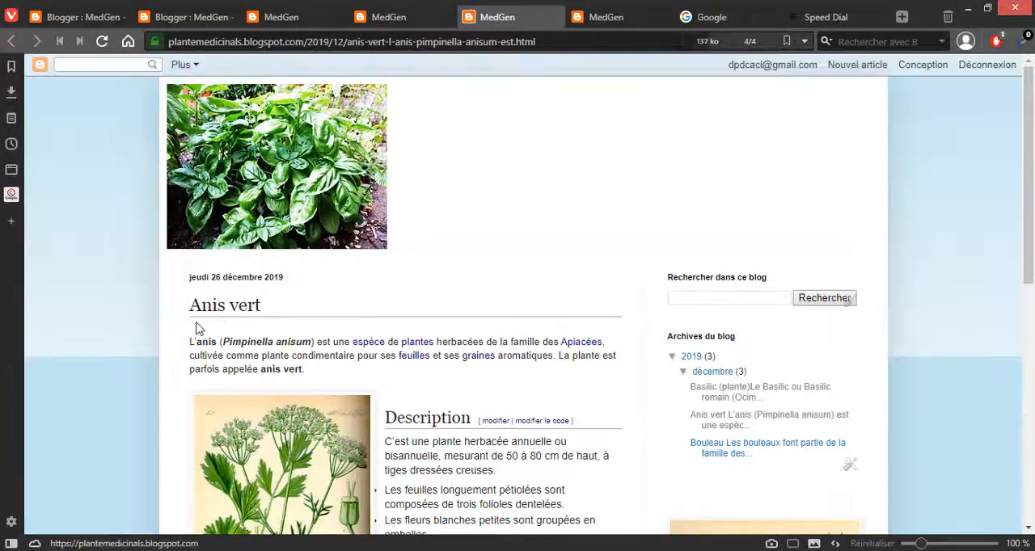
{"action": "left_click_drag", "start_coordinate": [190, 305], "coordinate": [322, 307]}
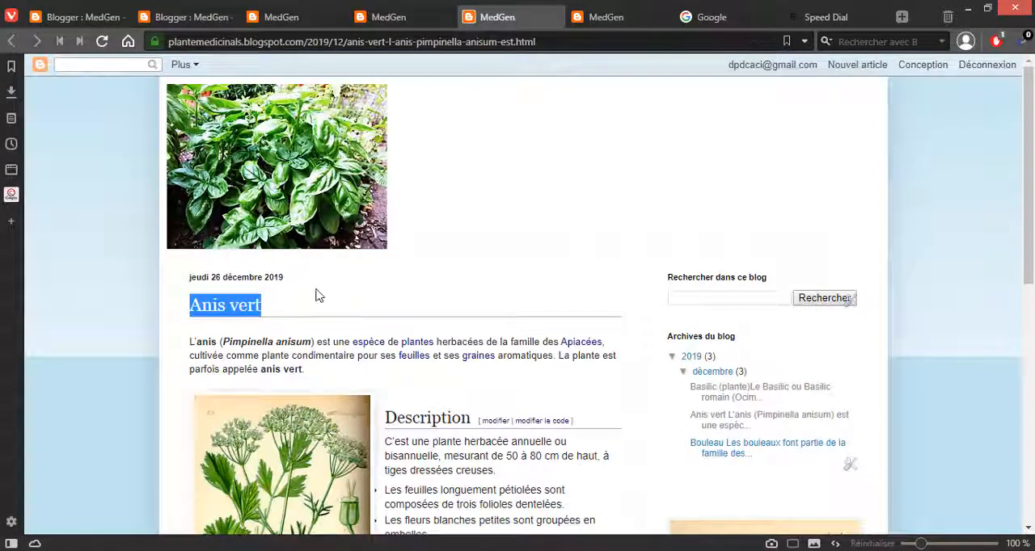
Step: Return to the Pages gadget's configuration window and enter Anis vert as the new link's page title
{"action": "left_click", "coordinate": [113, 17]}
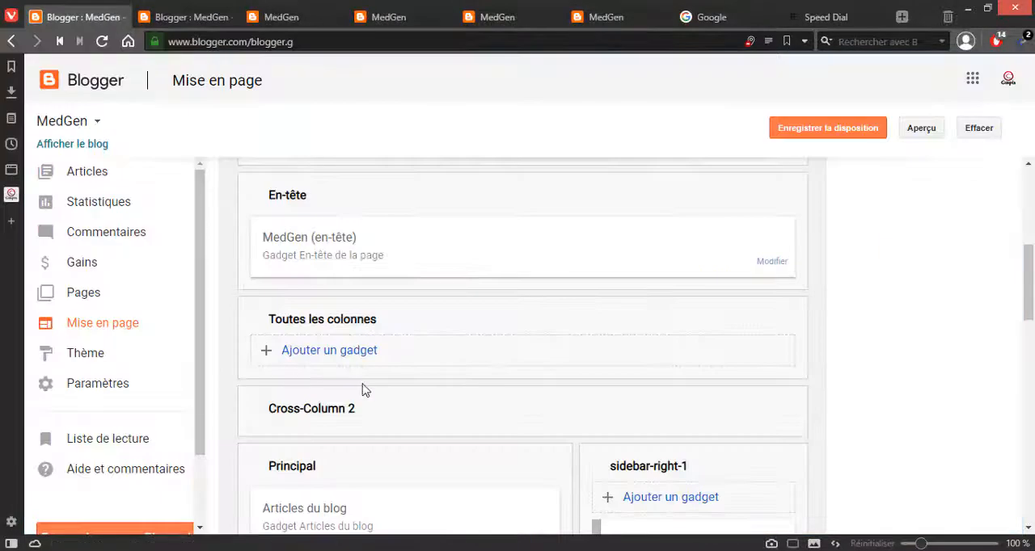
{"action": "scroll", "coordinate": [307, 379], "scroll_direction": "down", "scroll_amount": 2}
{"action": "scroll", "coordinate": [303, 340], "scroll_direction": "up", "scroll_amount": 3}
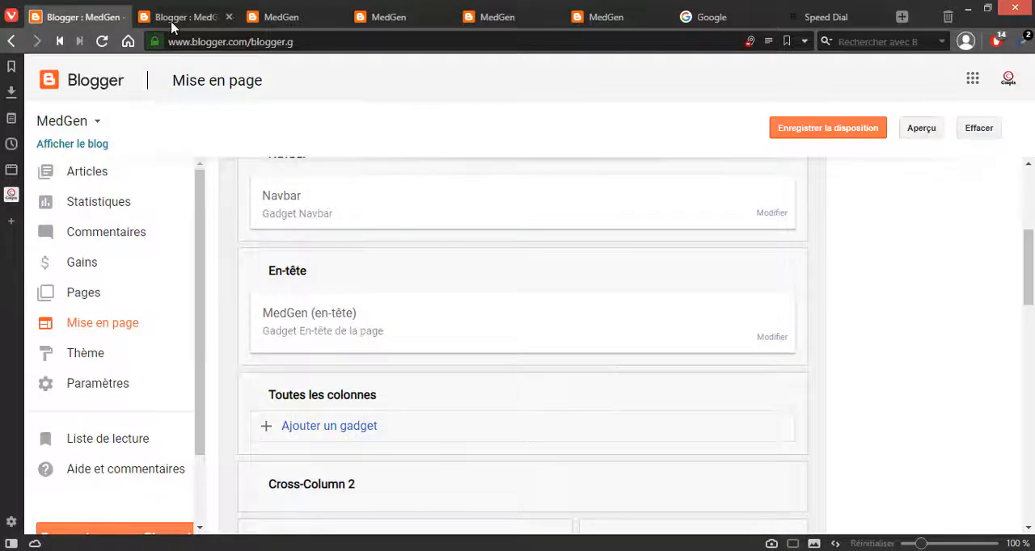
{"action": "left_click", "coordinate": [206, 23]}
{"action": "left_click", "coordinate": [80, 21]}
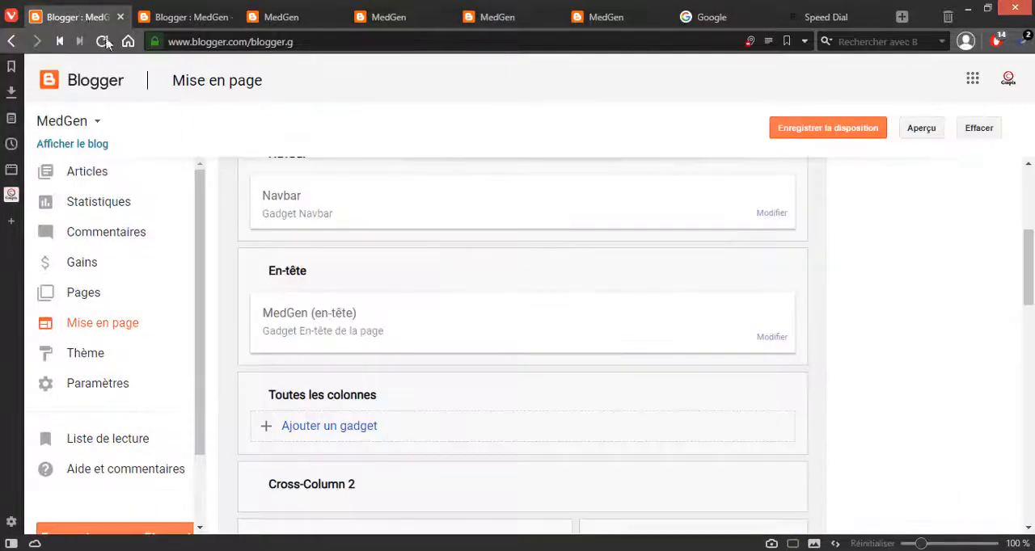
{"action": "key", "text": "alt+Tab"}
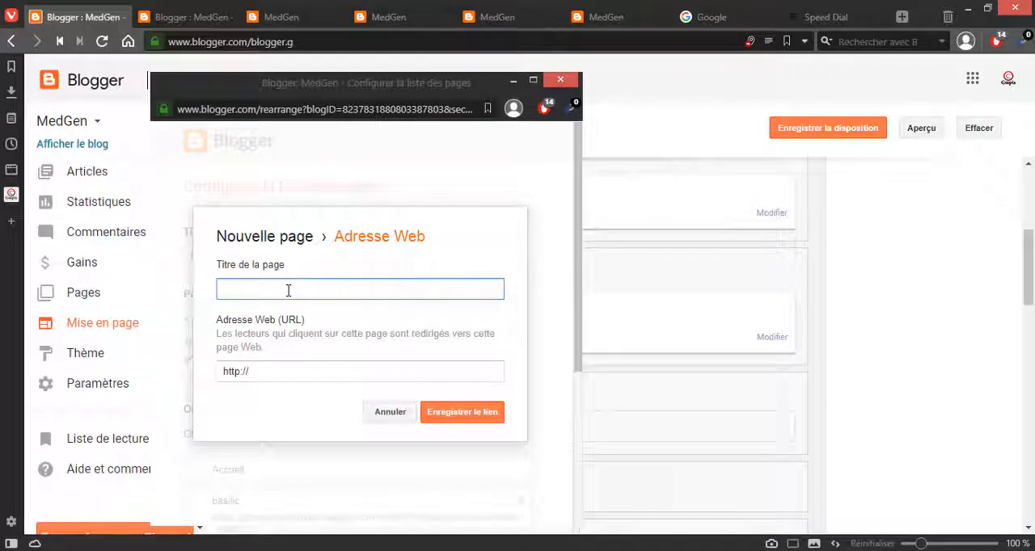
Step: Copy the web address of the published Anis vert article from its open tab
{"action": "left_click", "coordinate": [373, 22]}
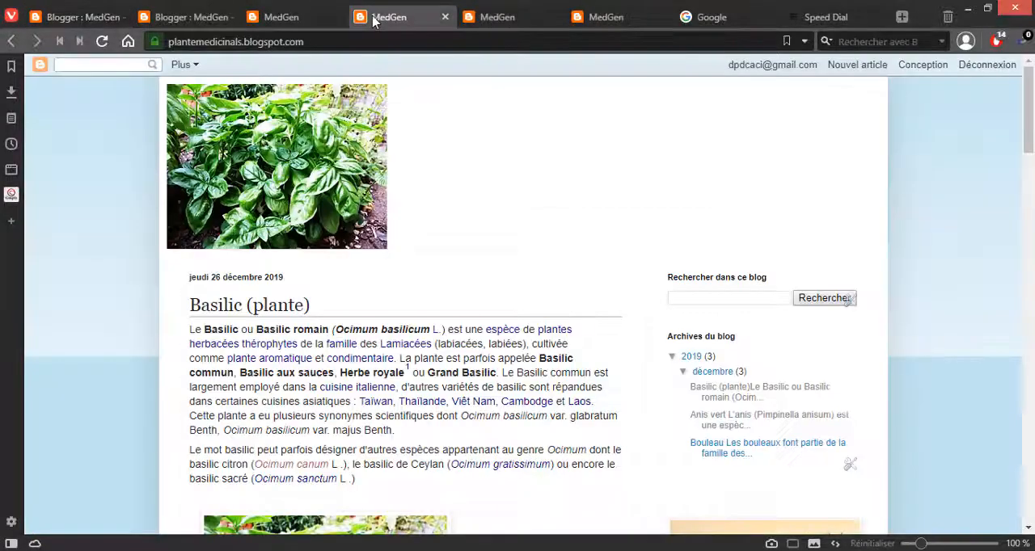
{"action": "left_click", "coordinate": [501, 21]}
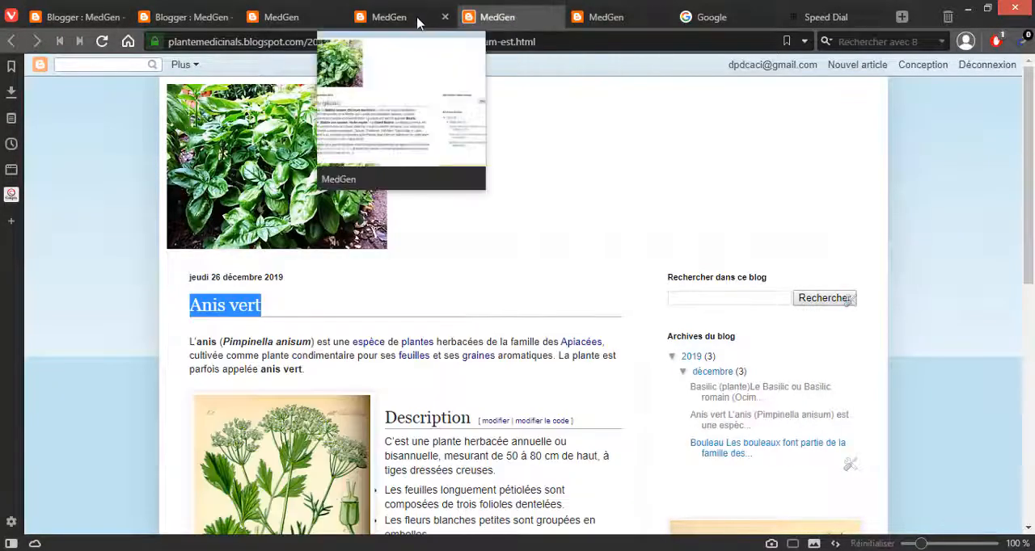
{"action": "left_click", "coordinate": [317, 41]}
{"action": "key", "text": "ctrl+c"}
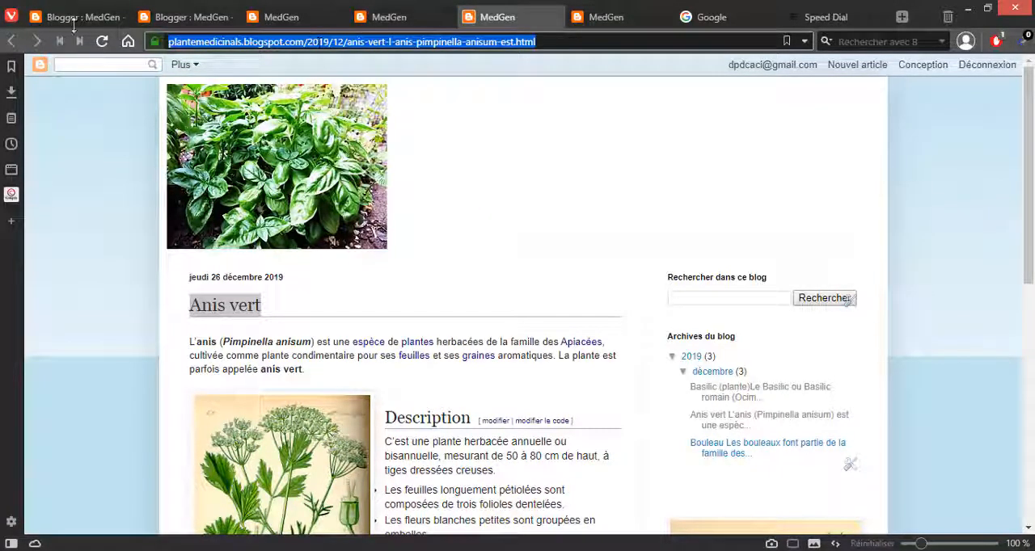
Step: Paste the Anis vert article's address as the new link's URL and save the link to the gadget's list
{"action": "key", "text": "alt+Tab"}
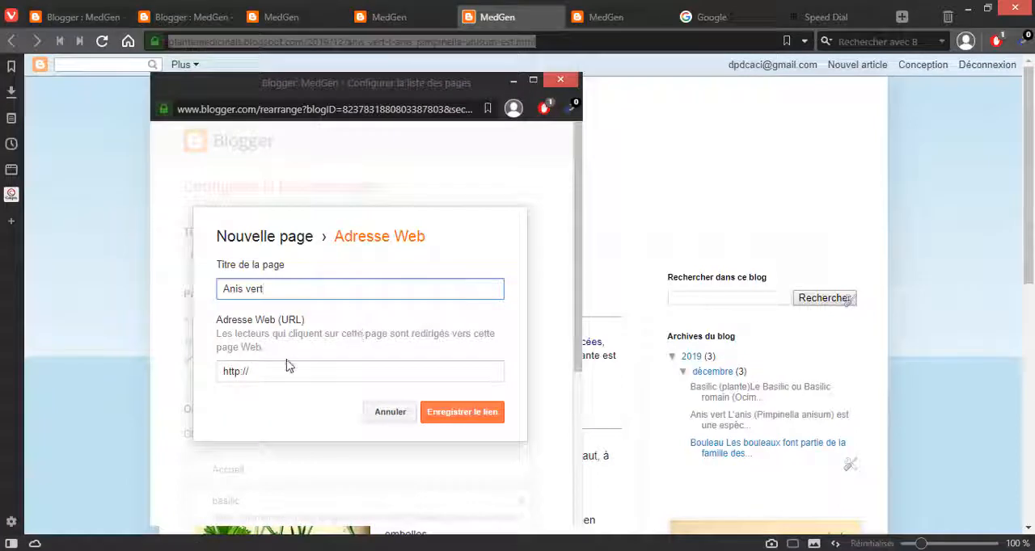
{"action": "left_click", "coordinate": [287, 364]}
{"action": "key", "text": "ctrl+v"}
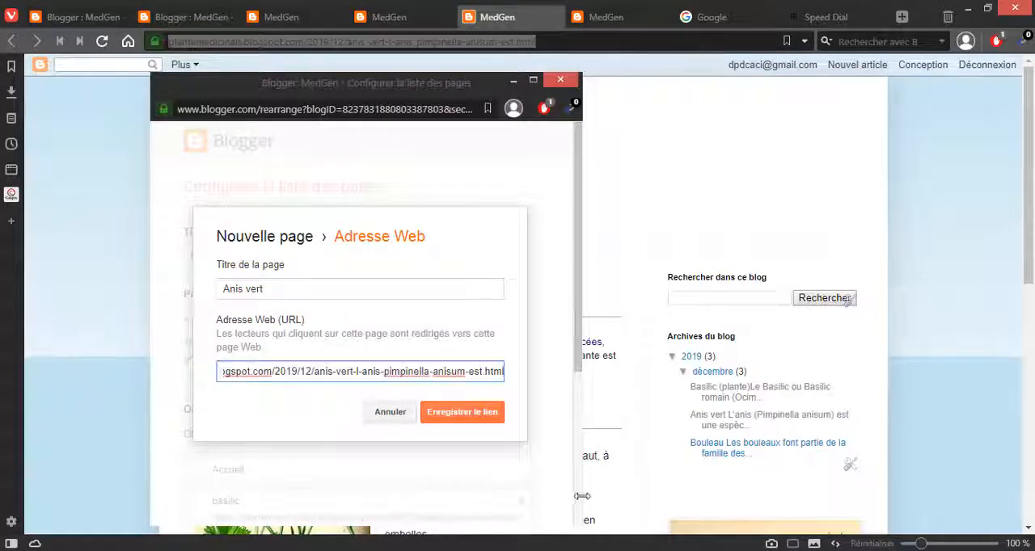
{"action": "left_click", "coordinate": [485, 417]}
{"action": "scroll", "coordinate": [435, 386], "scroll_direction": "down", "scroll_amount": 2}
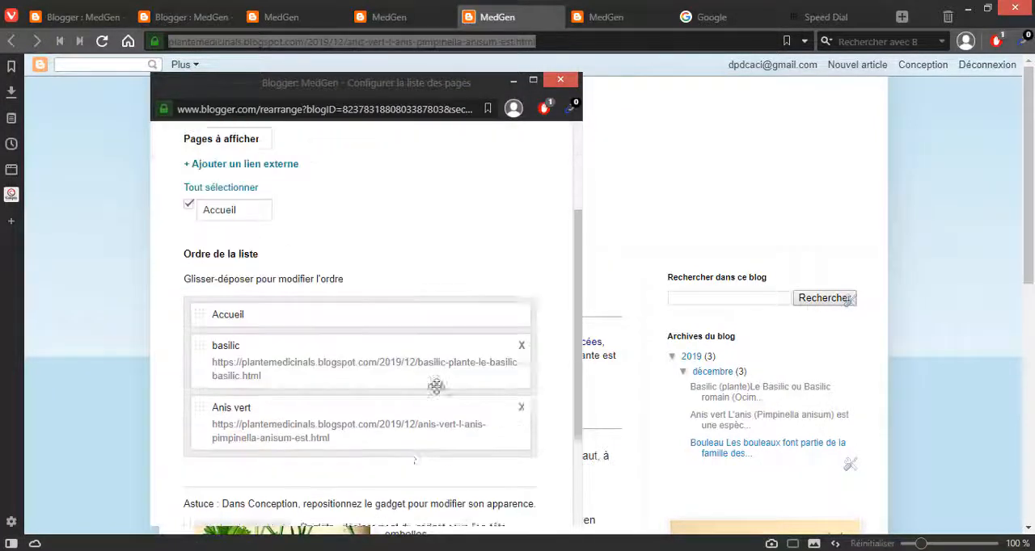
{"action": "scroll", "coordinate": [364, 386], "scroll_direction": "down", "scroll_amount": 2}
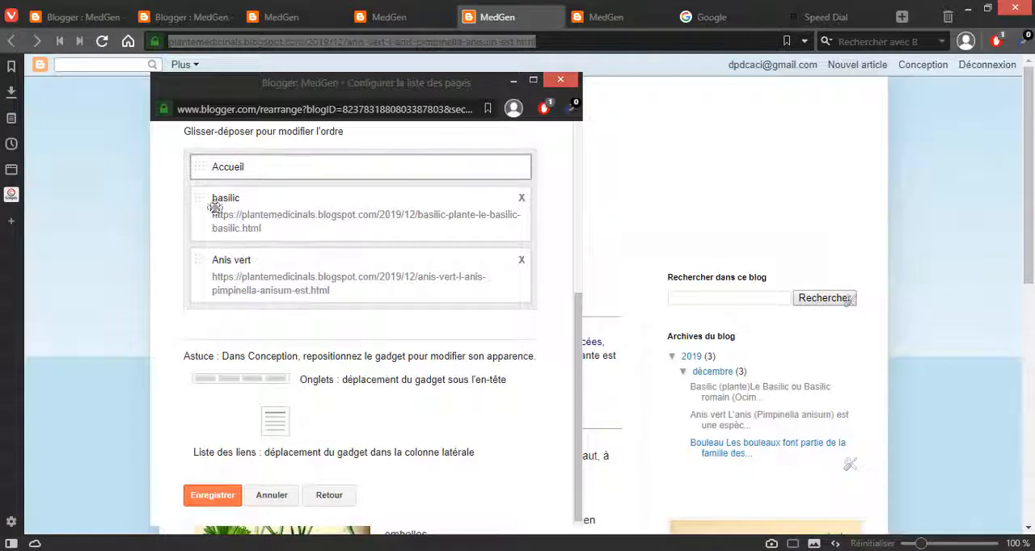
{"action": "scroll", "coordinate": [220, 275], "scroll_direction": "up", "scroll_amount": 3}
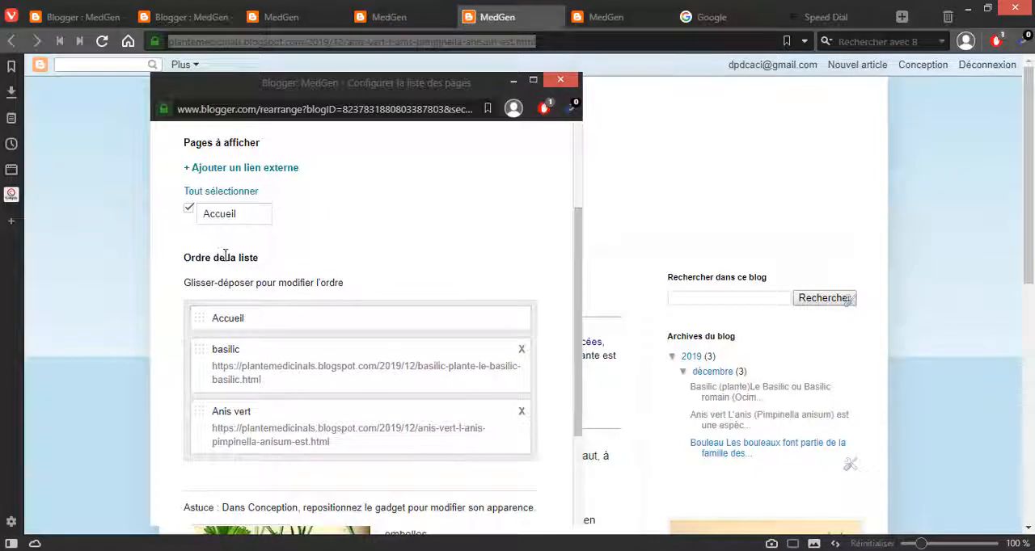
Step: Start a third external link in the Pages gadget and copy the title Bouleau from the articles list
{"action": "left_click", "coordinate": [267, 168]}
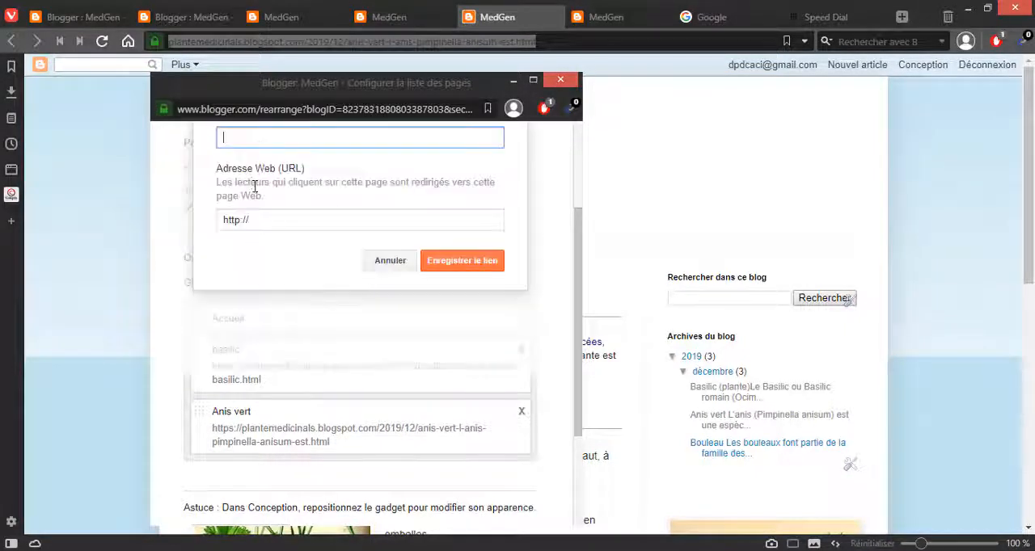
{"action": "scroll", "coordinate": [254, 240], "scroll_direction": "up", "scroll_amount": 2}
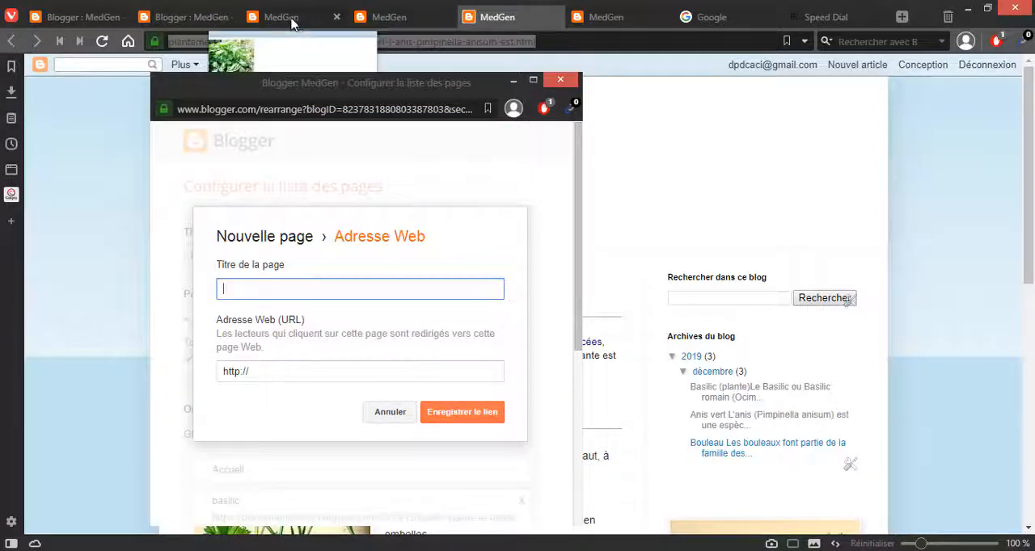
{"action": "left_click", "coordinate": [293, 18]}
{"action": "left_click", "coordinate": [192, 17]}
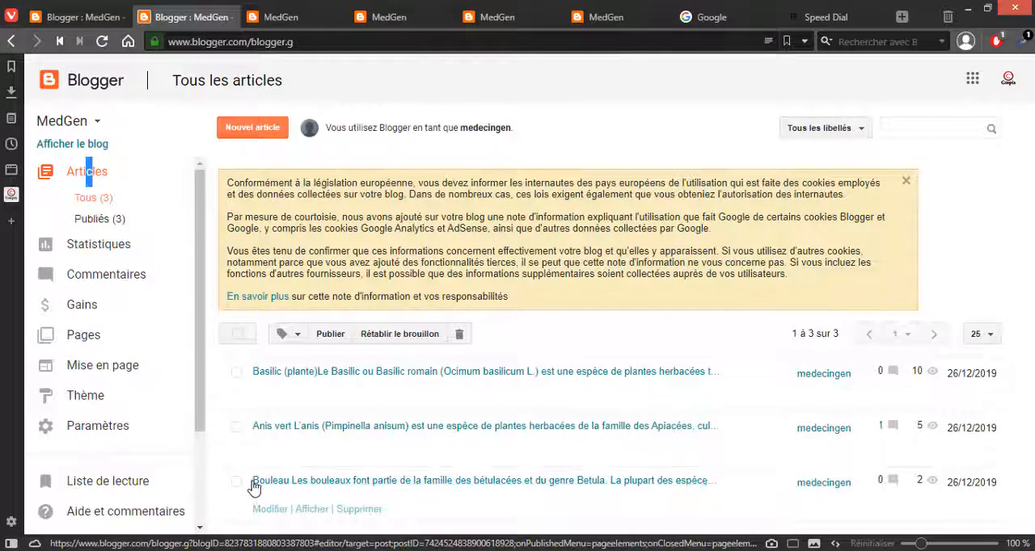
{"action": "left_click_drag", "start_coordinate": [253, 482], "coordinate": [287, 481]}
{"action": "left_click", "coordinate": [288, 481]}
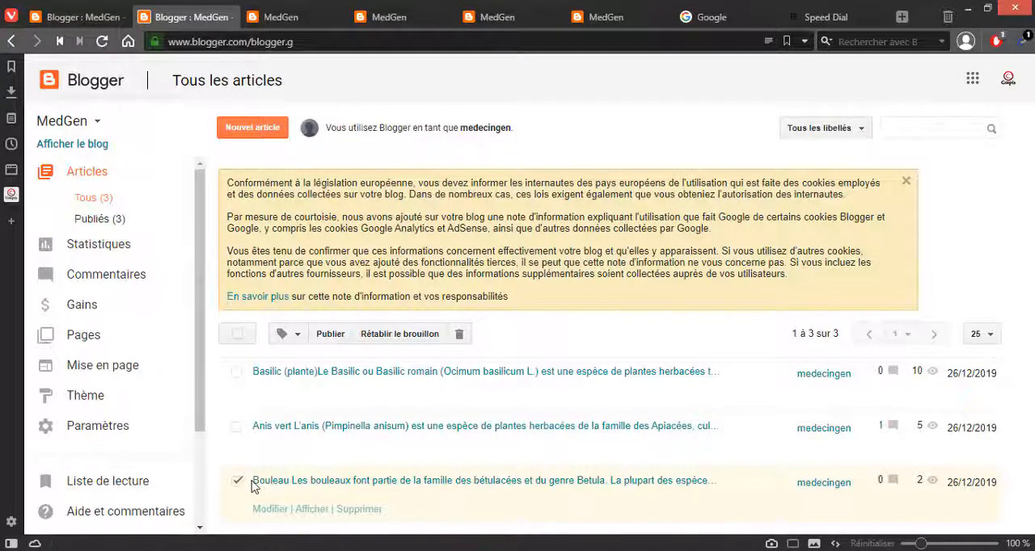
{"action": "left_click_drag", "start_coordinate": [254, 482], "coordinate": [281, 481]}
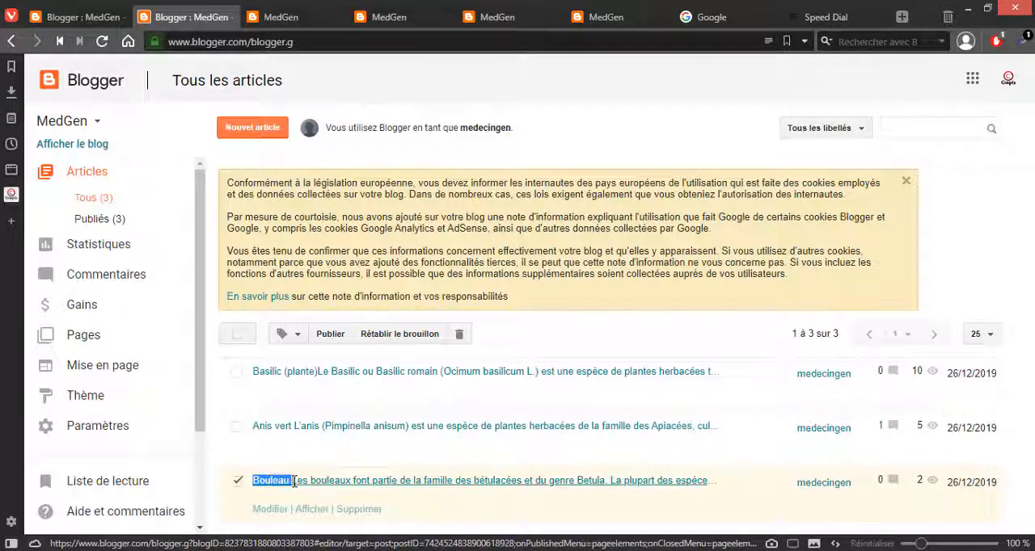
{"action": "left_click", "coordinate": [291, 483]}
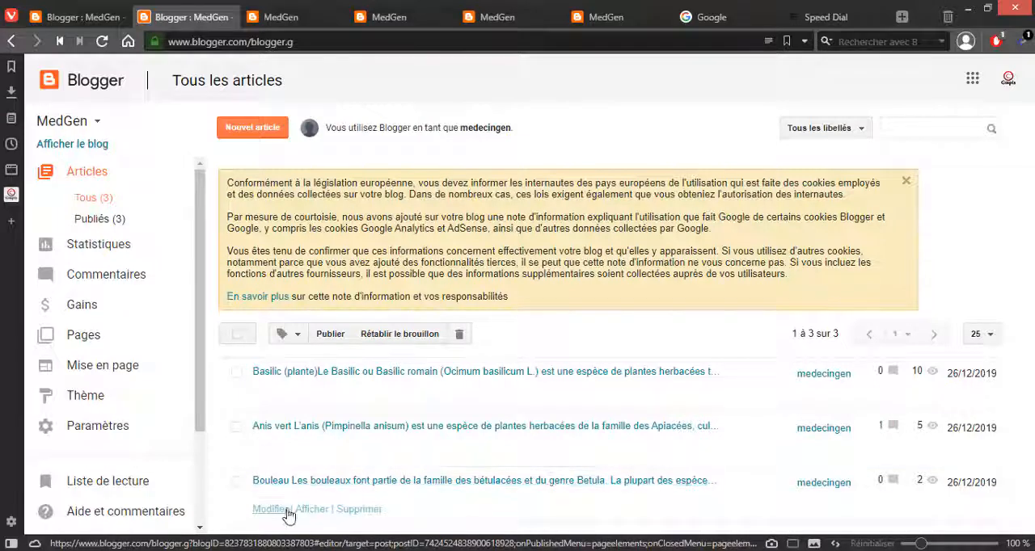
Step: Open the published Bouleau article in a new tab and return to the Pages gadget's new link form
{"action": "right_click", "coordinate": [306, 509]}
{"action": "left_click", "coordinate": [368, 253]}
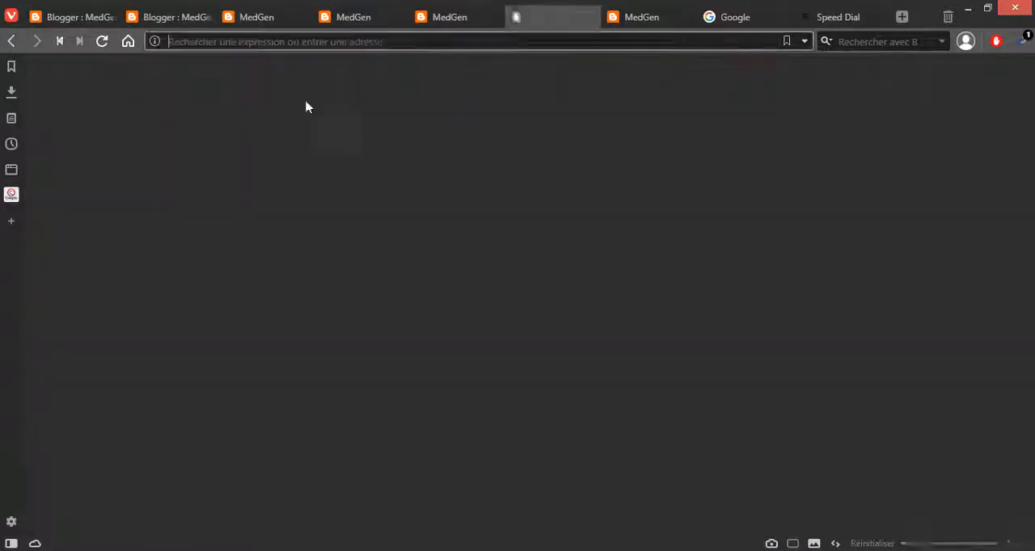
{"action": "key", "text": "alt+Tab"}
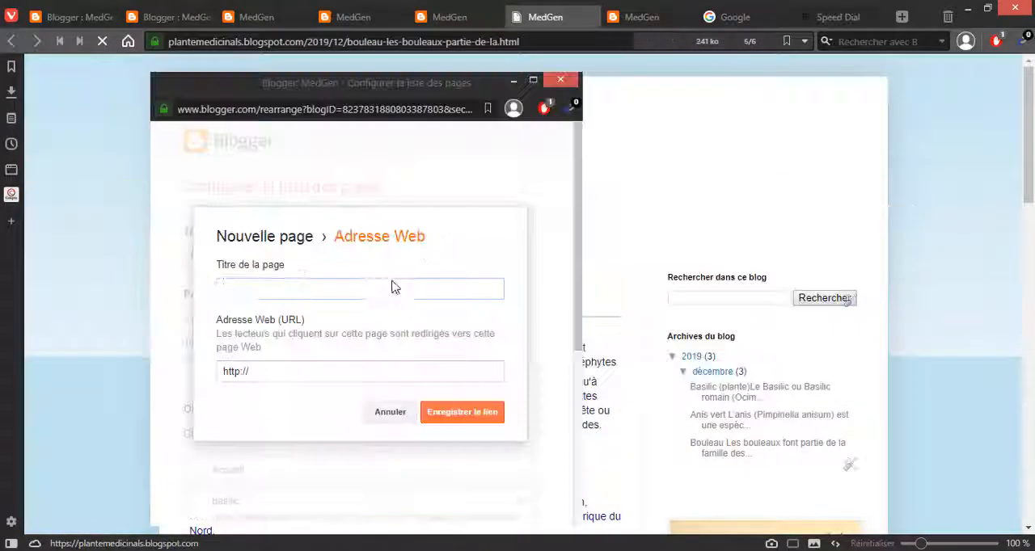
Step: Paste the copied Anis vert address into the new link's page title and URL, and clear the title again
{"action": "left_click", "coordinate": [342, 295]}
{"action": "key", "text": "ctrl+v"}
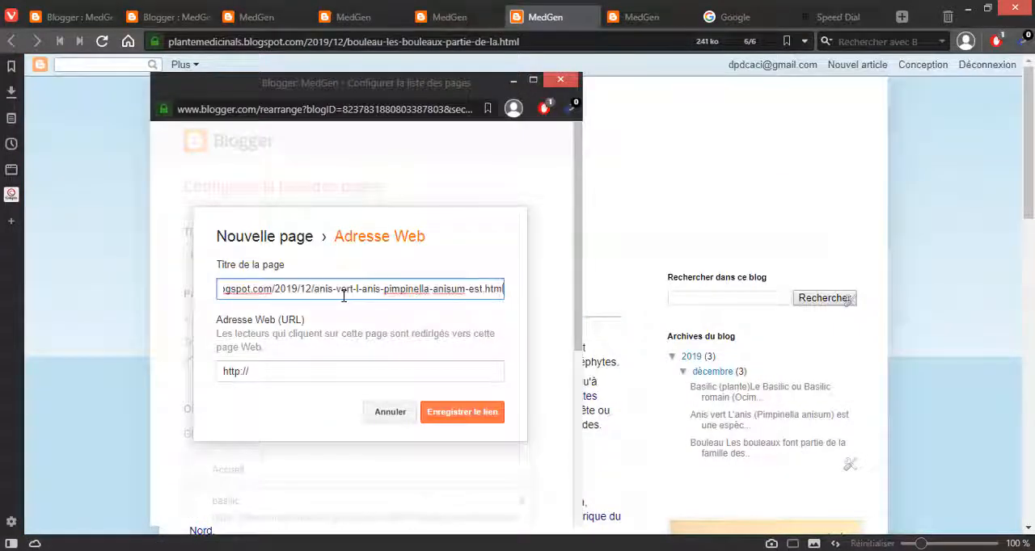
{"action": "key", "text": "Tab"}
{"action": "type", "text": "https://plantemedicinals.blogspot.com/2019/12/anis-vert-l-anis-pimpinella-anisum.html"}
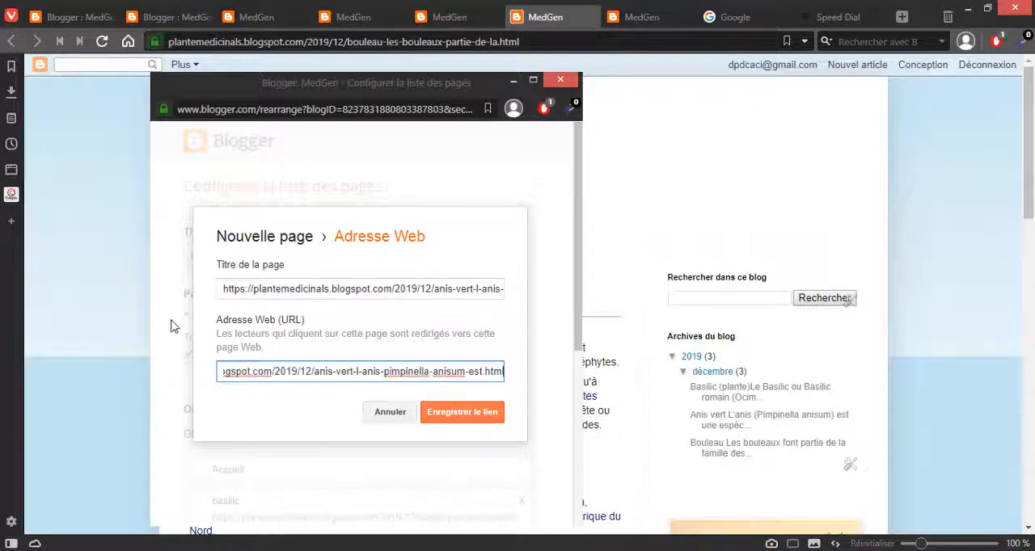
{"action": "left_click", "coordinate": [229, 291]}
{"action": "key", "text": "ctrl+a"}
{"action": "key", "text": "BackSpace"}
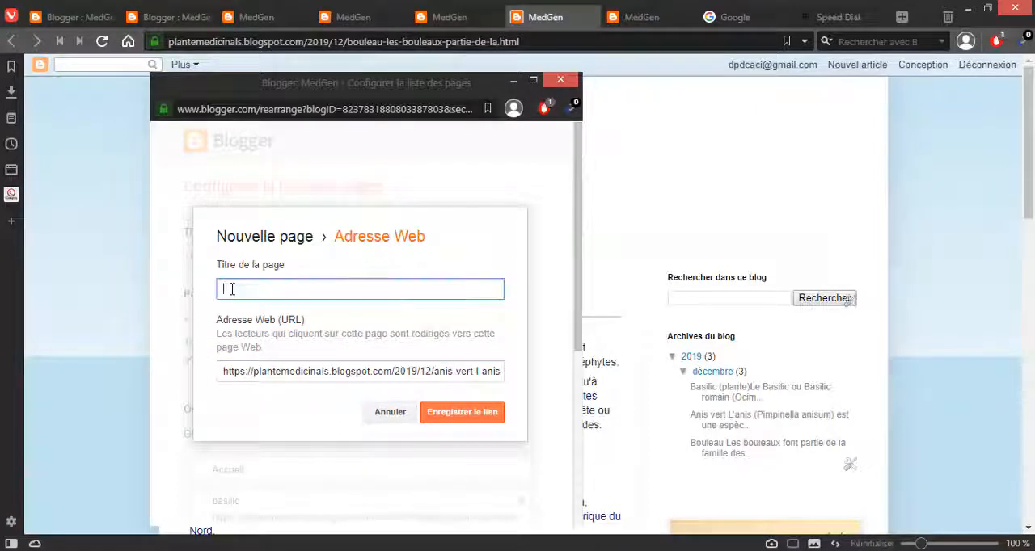
Step: Select the web address of the published Bouleau article in its open tab
{"action": "key", "text": "alt+Tab"}
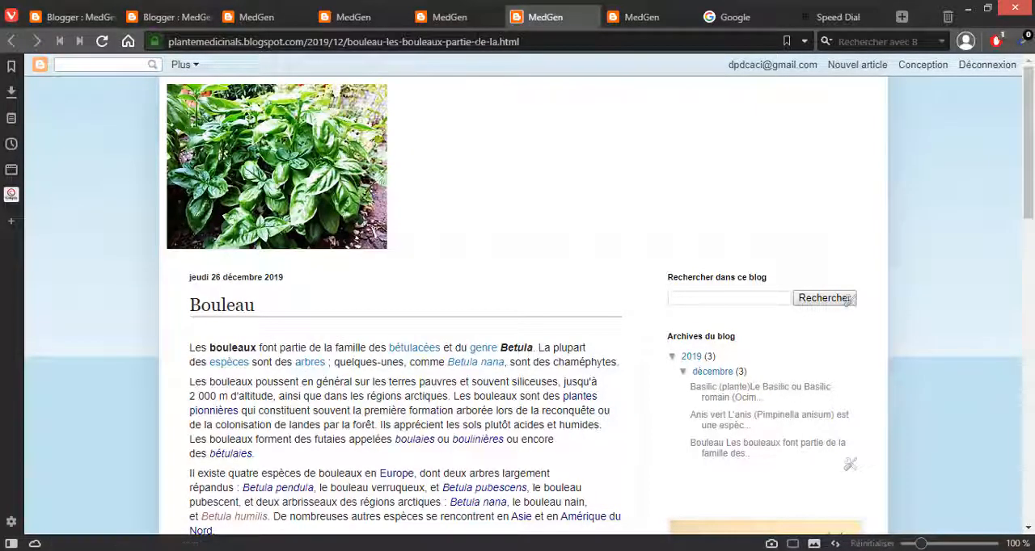
{"action": "left_click", "coordinate": [479, 41]}
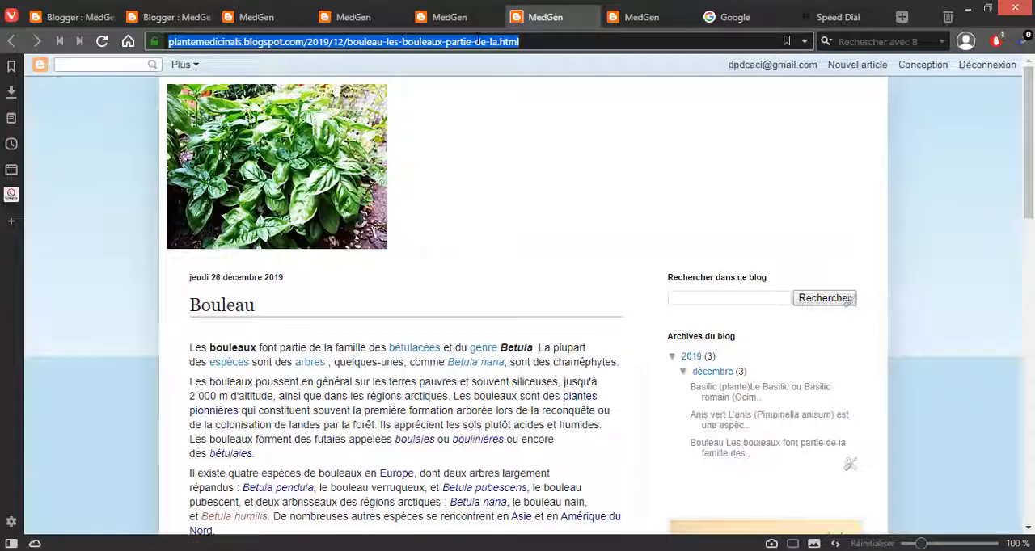
{"action": "key", "text": "alt+Tab"}
{"action": "key", "text": "alt+Tab"}
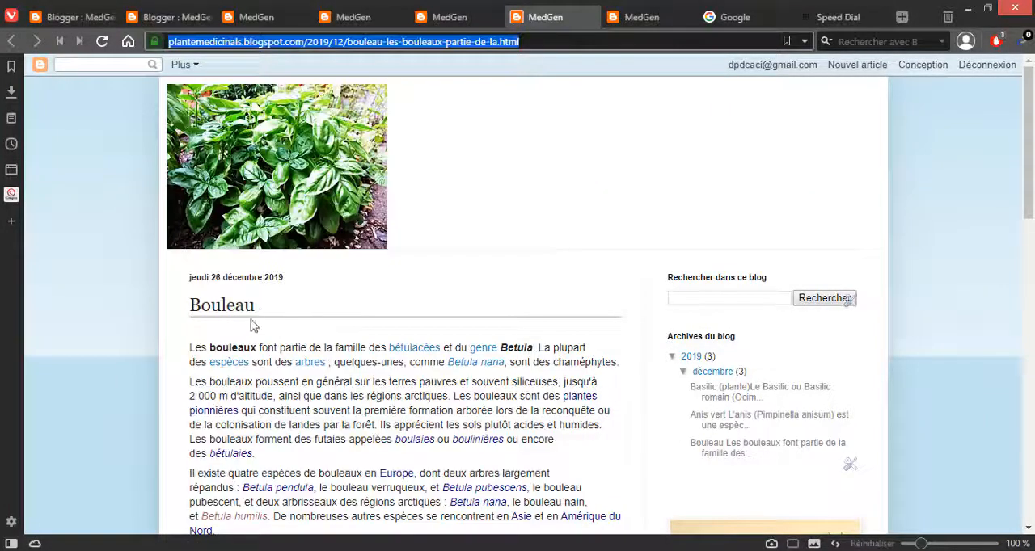
Step: Copy the article heading Bouleau into the new link's page title and save the link to the gadget's list
{"action": "left_click_drag", "start_coordinate": [254, 305], "coordinate": [194, 305]}
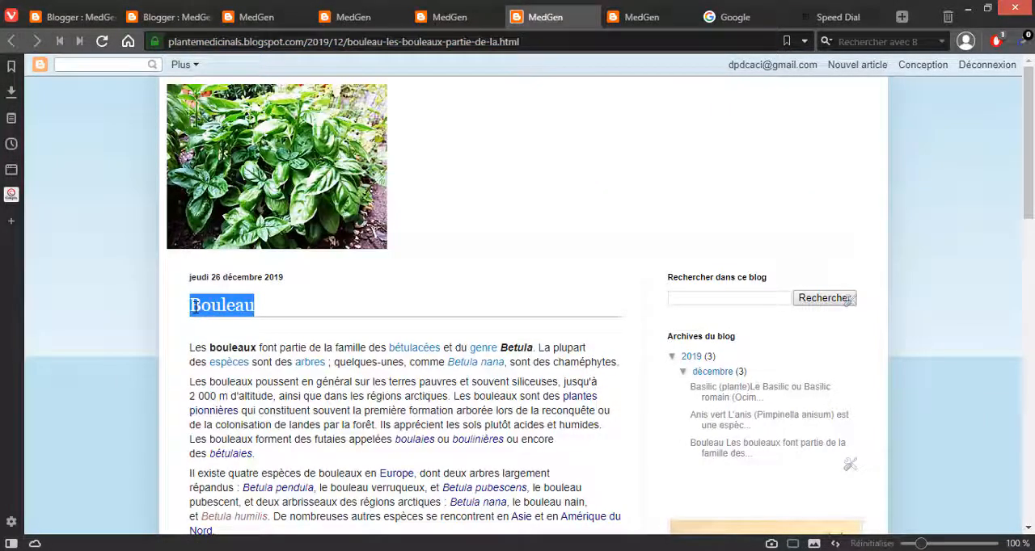
{"action": "key", "text": "alt+Tab"}
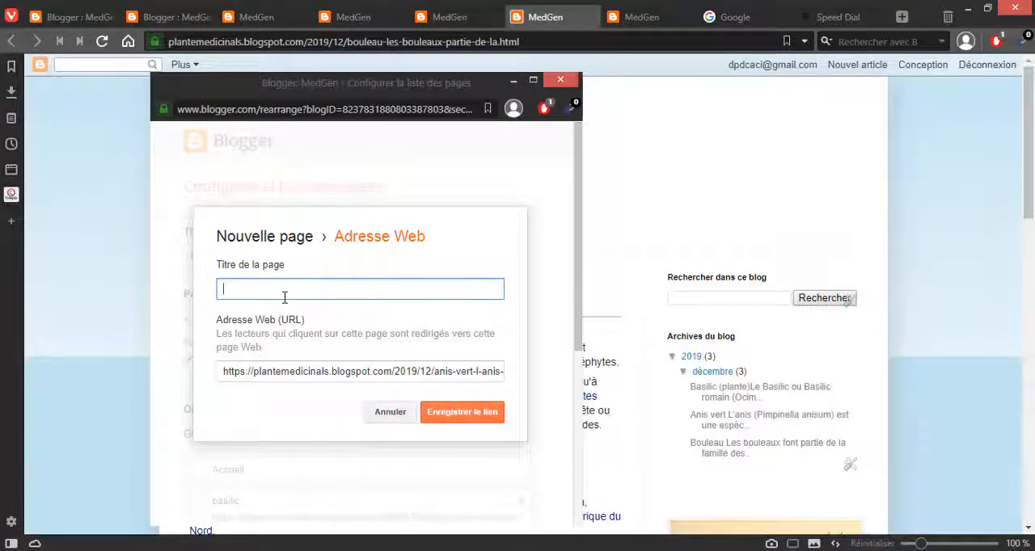
{"action": "left_click", "coordinate": [459, 412]}
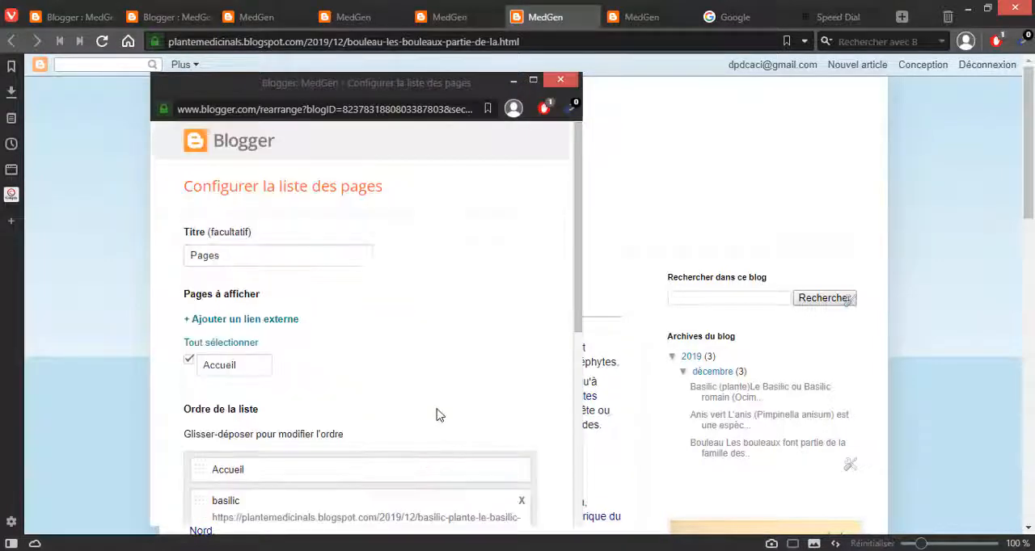
Step: Save the Pages gadget's configuration and reload the blog's home page at plantemedicinals.blogspot.com
{"action": "scroll", "coordinate": [376, 300], "scroll_direction": "down", "scroll_amount": 5}
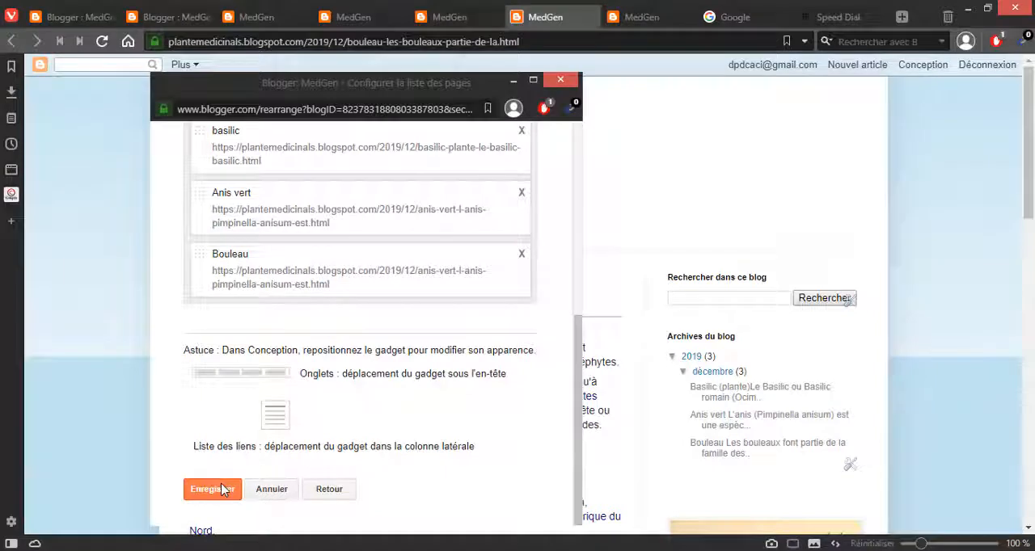
{"action": "left_click", "coordinate": [224, 490]}
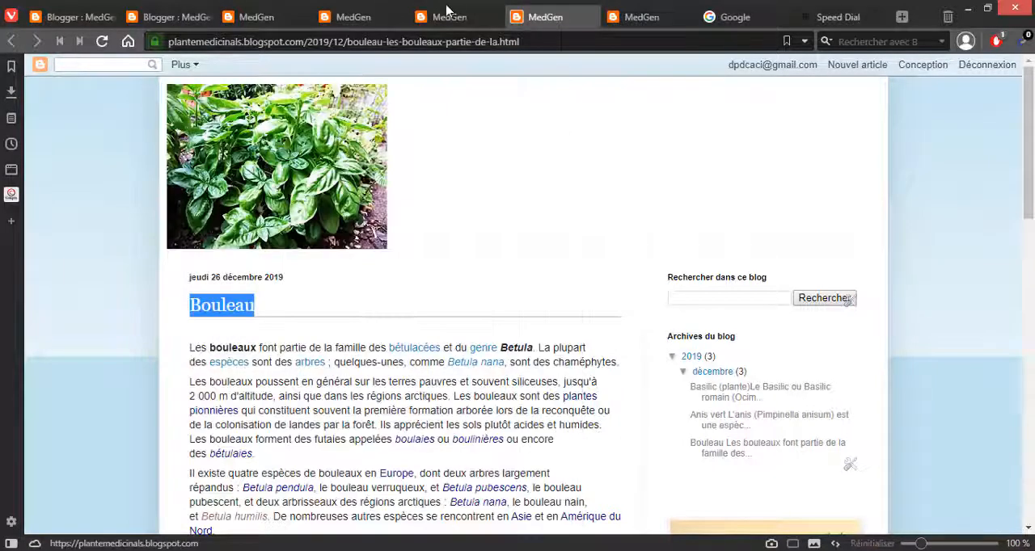
{"action": "left_click", "coordinate": [635, 21]}
{"action": "left_click", "coordinate": [590, 42]}
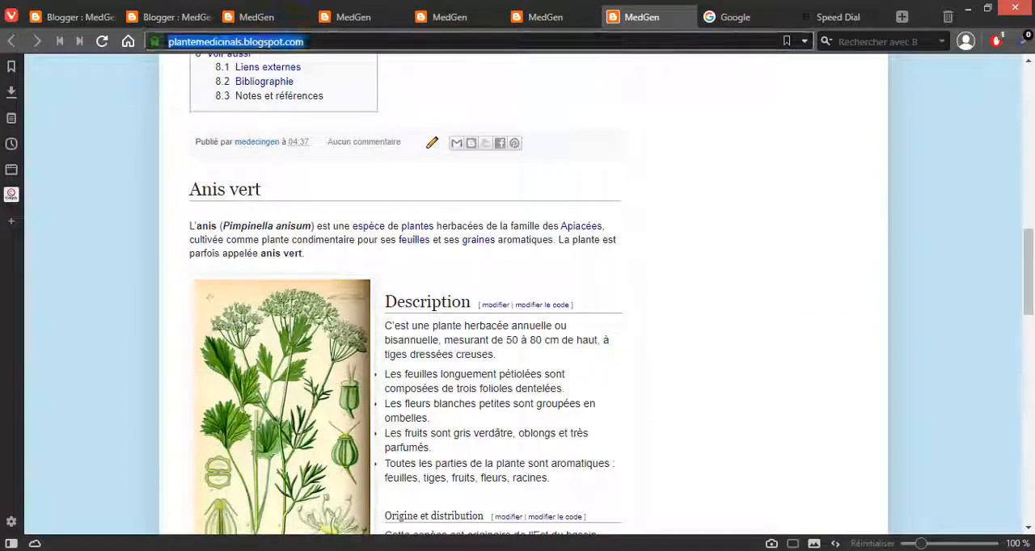
{"action": "key", "text": "Return"}
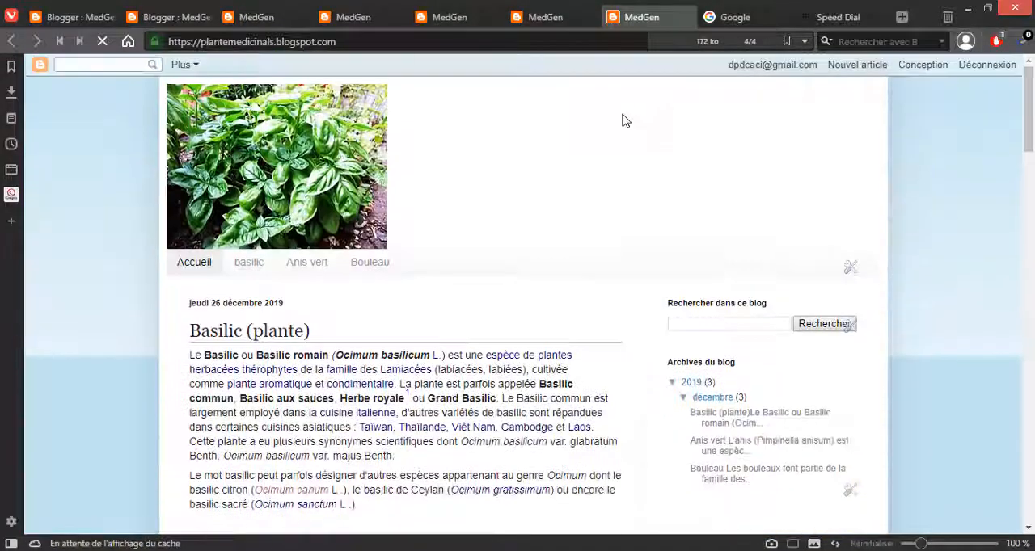
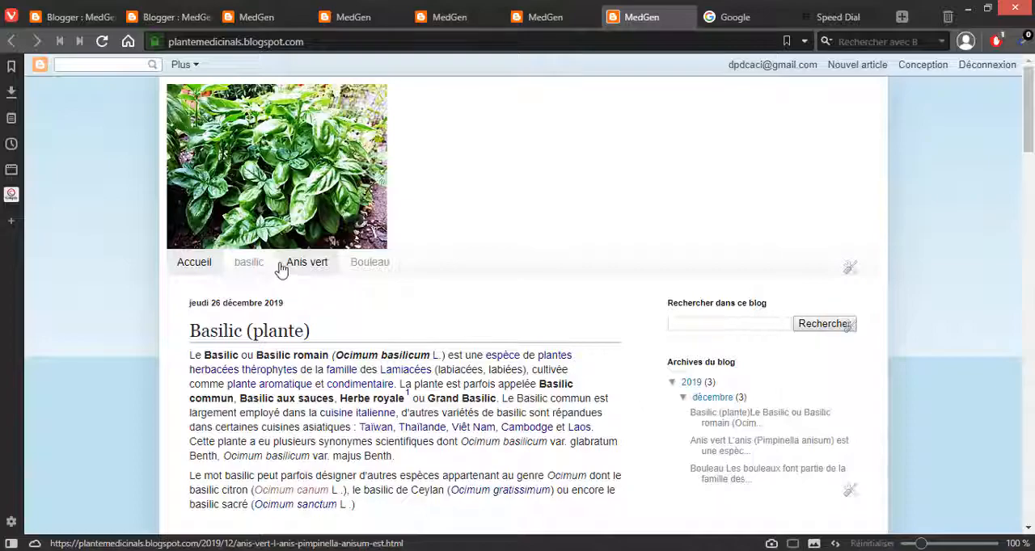
{"action": "scroll", "coordinate": [270, 332], "scroll_direction": "down", "scroll_amount": 4}
{"action": "scroll", "coordinate": [270, 332], "scroll_direction": "up", "scroll_amount": 4}
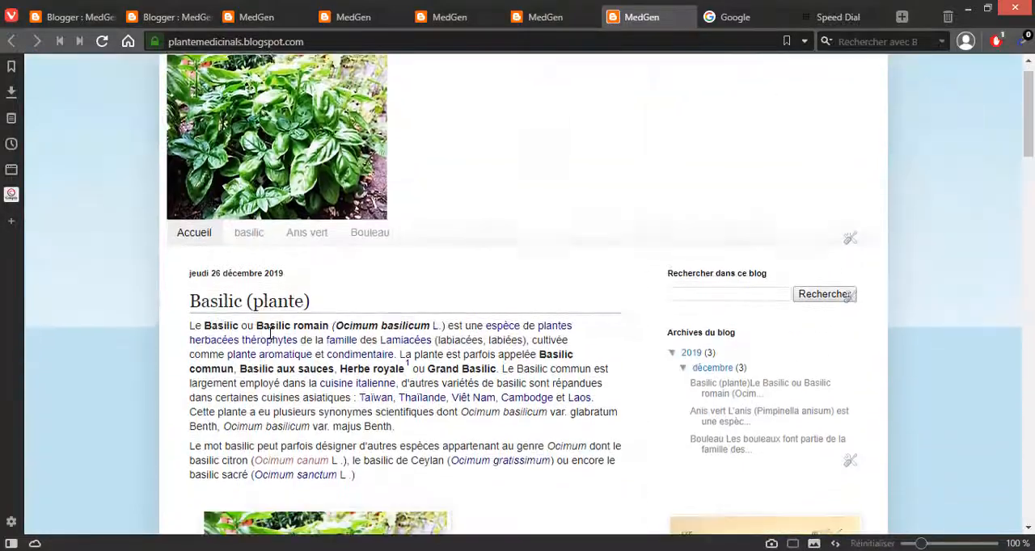
{"action": "scroll", "coordinate": [270, 333], "scroll_direction": "up", "scroll_amount": 1}
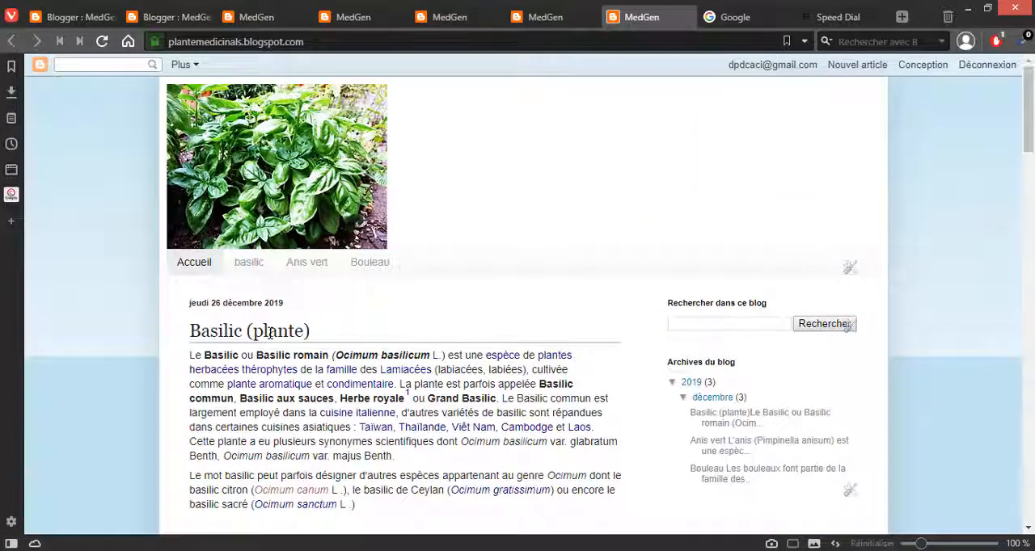
{"action": "scroll", "coordinate": [270, 332], "scroll_direction": "down", "scroll_amount": 4}
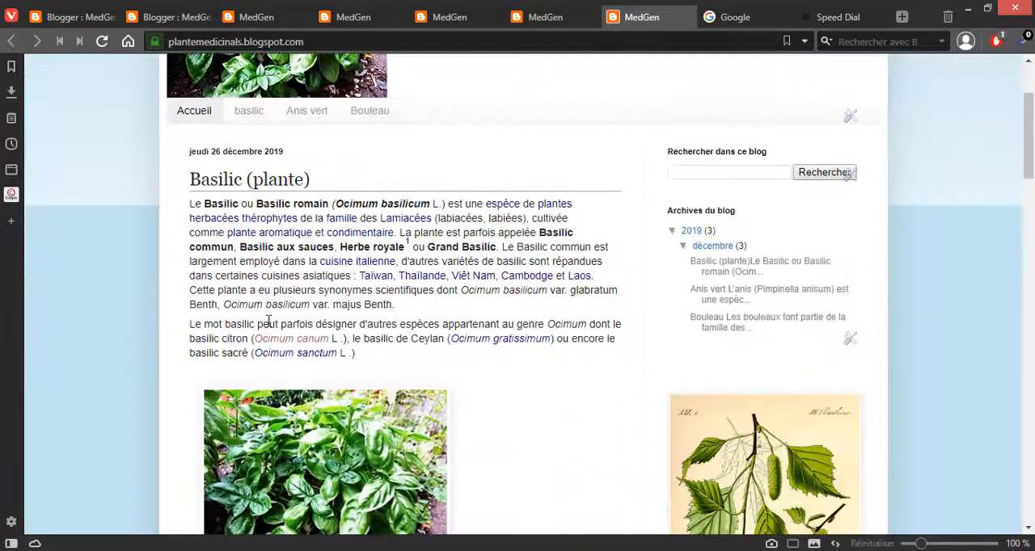
Step: Set the blog's Navbar gadget to Désactivé in the layout, save the changes and check them on the home page
{"action": "left_click", "coordinate": [71, 17]}
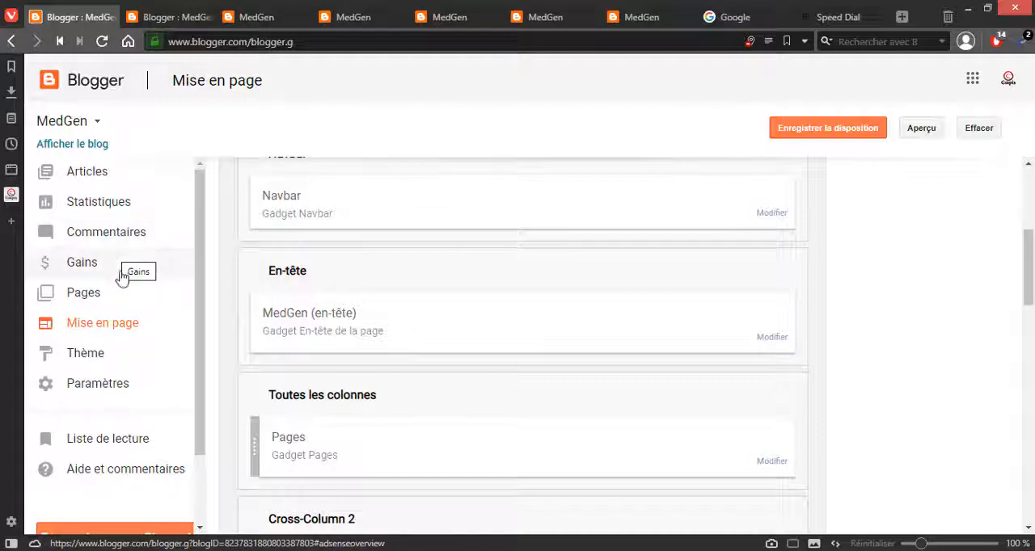
{"action": "scroll", "coordinate": [295, 284], "scroll_direction": "up", "scroll_amount": 4}
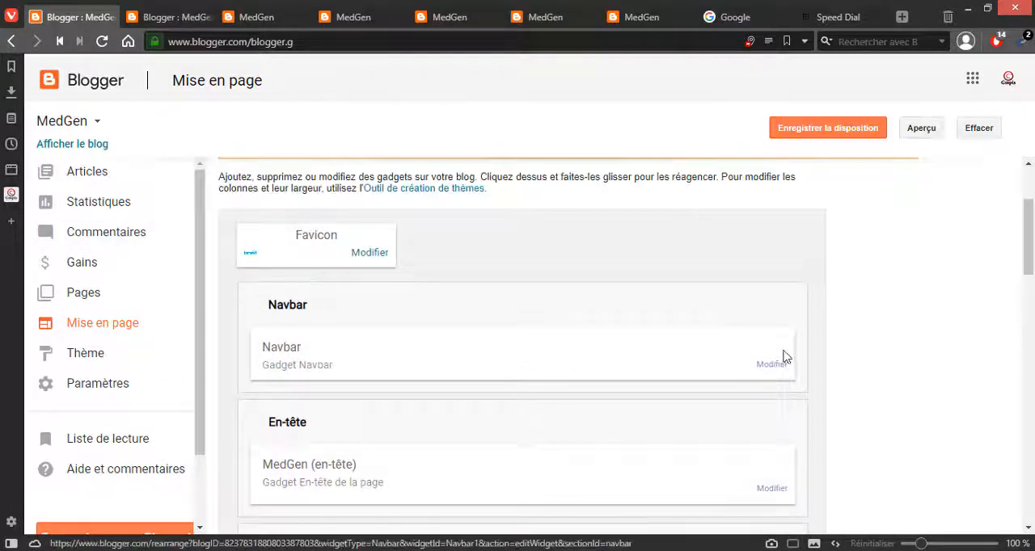
{"action": "scroll", "coordinate": [776, 371], "scroll_direction": "down", "scroll_amount": 4}
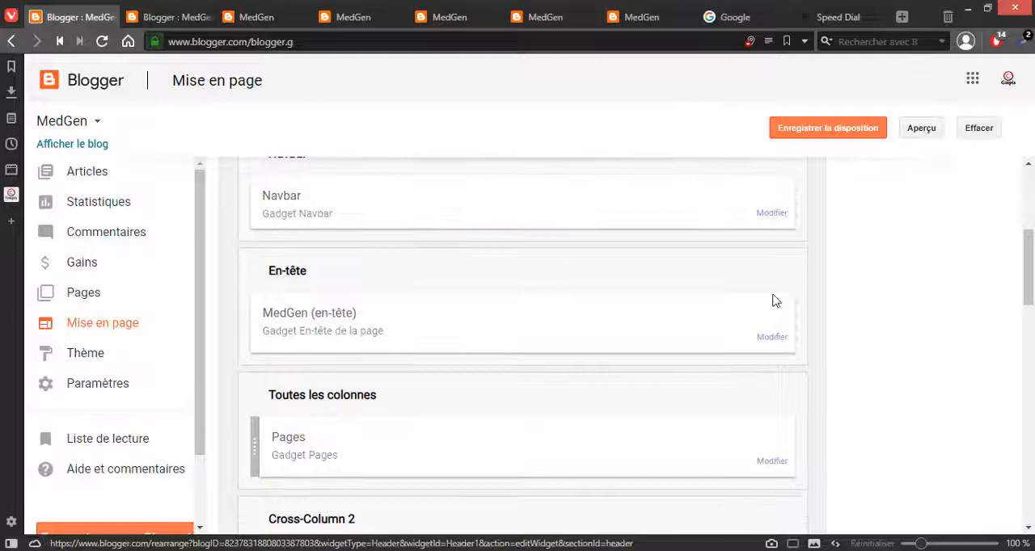
{"action": "left_click", "coordinate": [773, 208]}
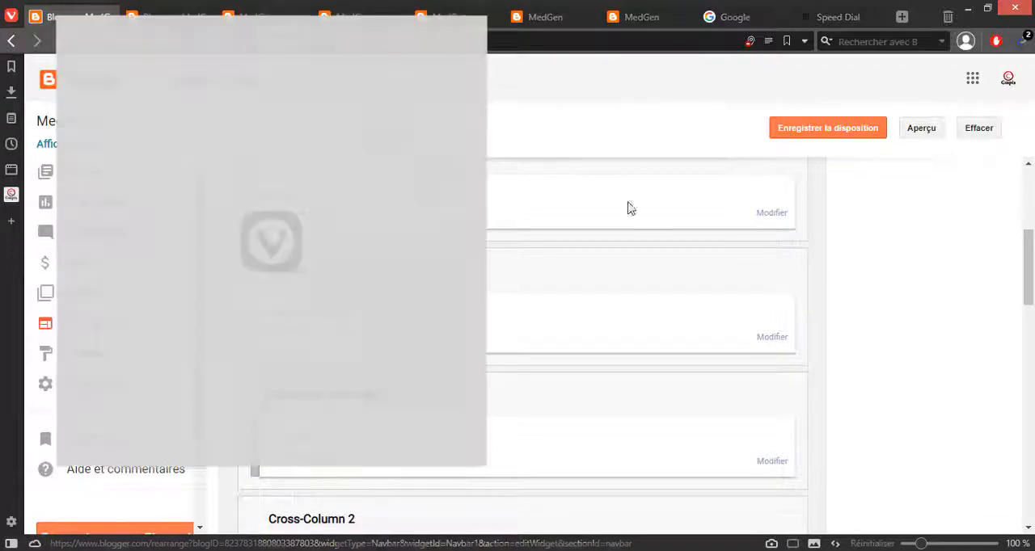
{"action": "scroll", "coordinate": [146, 349], "scroll_direction": "down", "scroll_amount": 1}
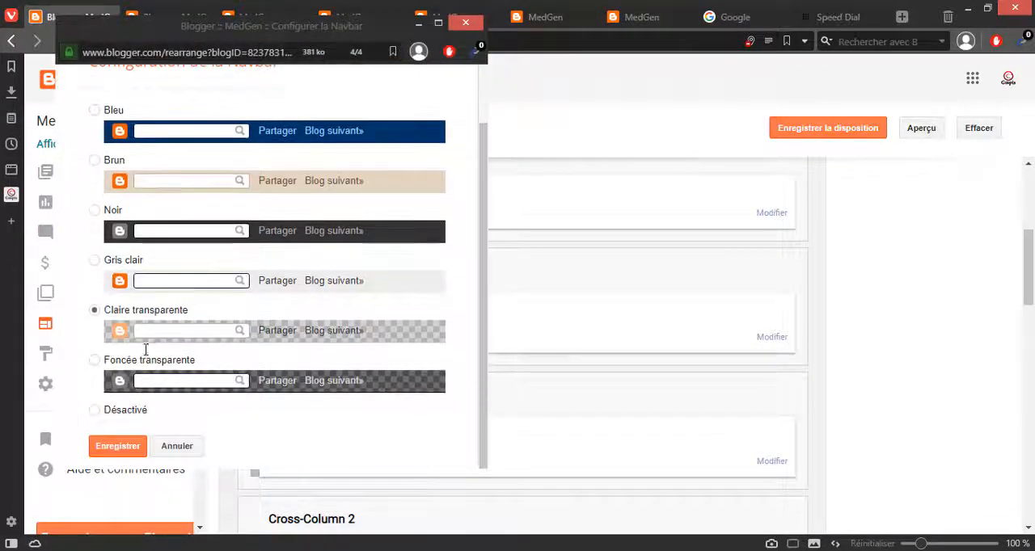
{"action": "left_click", "coordinate": [117, 448]}
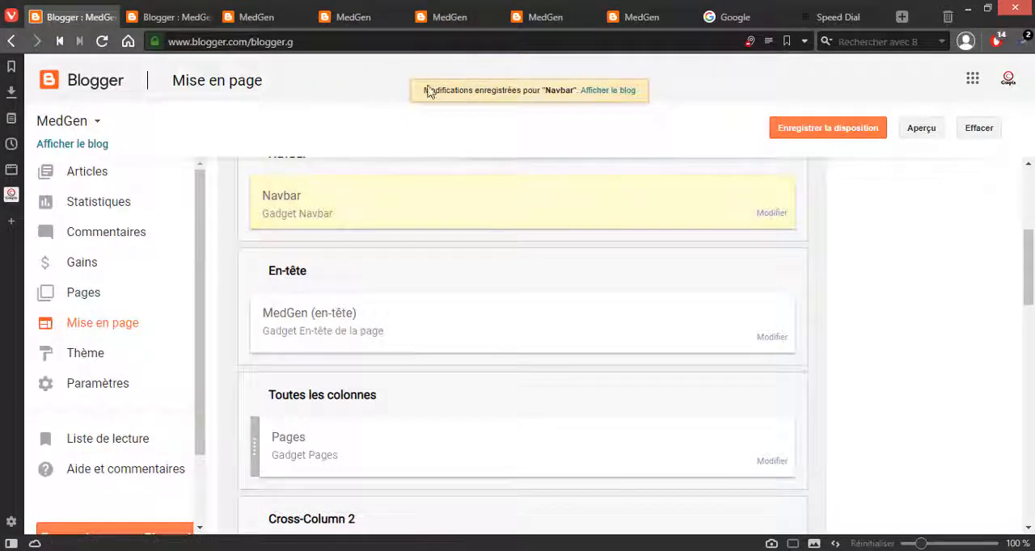
{"action": "left_click", "coordinate": [789, 133]}
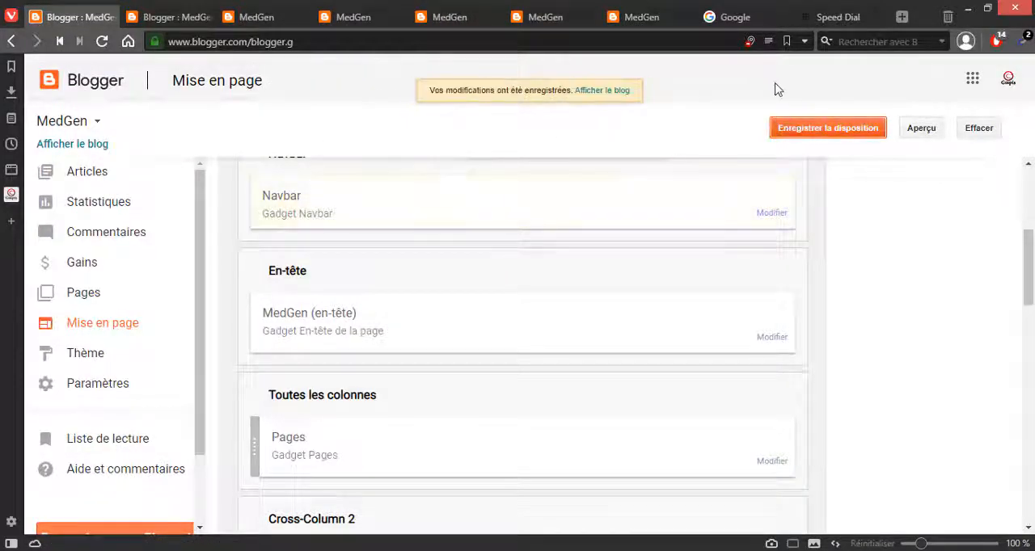
{"action": "left_click", "coordinate": [629, 26]}
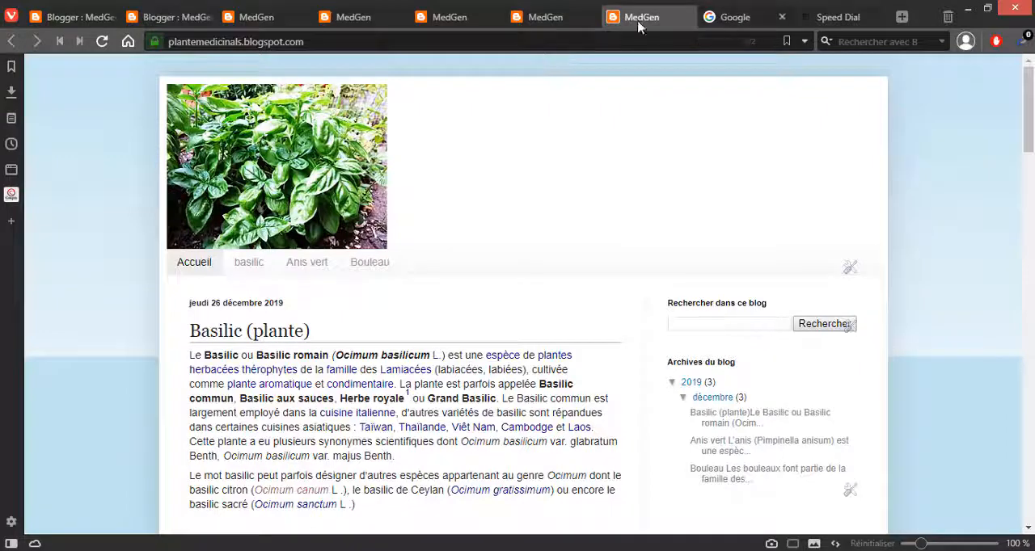
Step: Close the surplus MedGen browser tabs, keeping only the one that shows the home page with the page links
{"action": "left_click", "coordinate": [570, 23]}
{"action": "left_click", "coordinate": [590, 17]}
{"action": "mouse_move", "coordinate": [338, 15]}
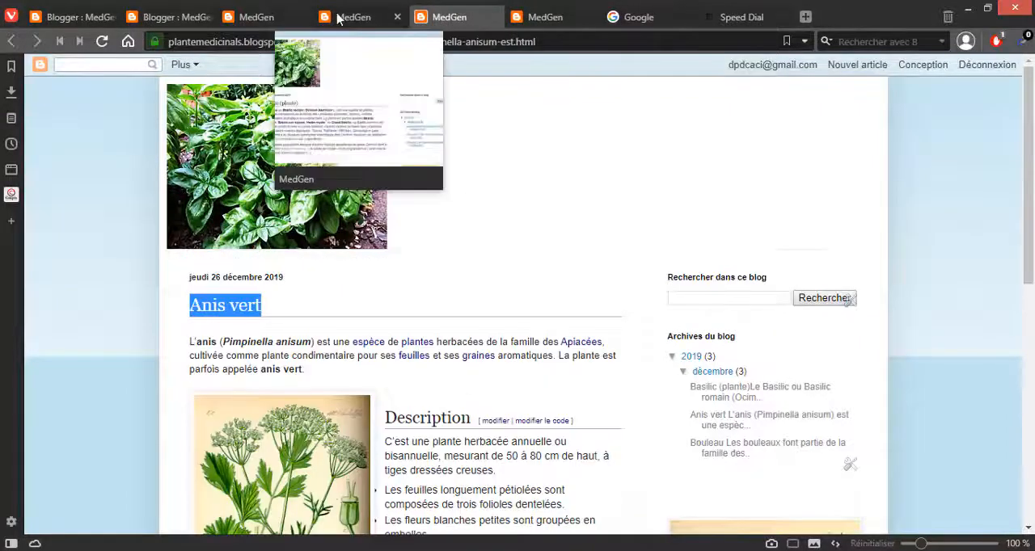
{"action": "left_click", "coordinate": [288, 24]}
{"action": "left_click", "coordinate": [300, 17]}
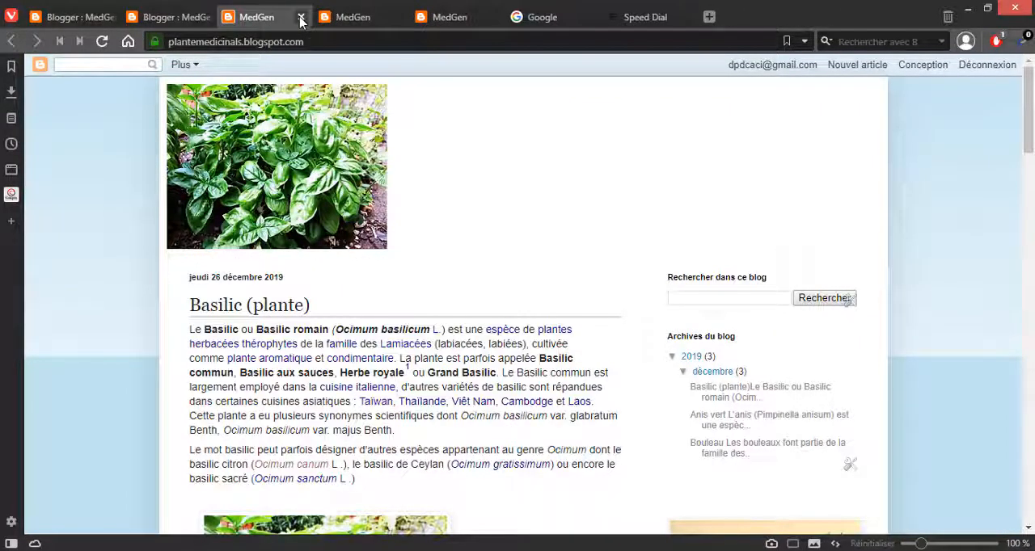
{"action": "left_click", "coordinate": [300, 17]}
{"action": "left_click", "coordinate": [300, 17]}
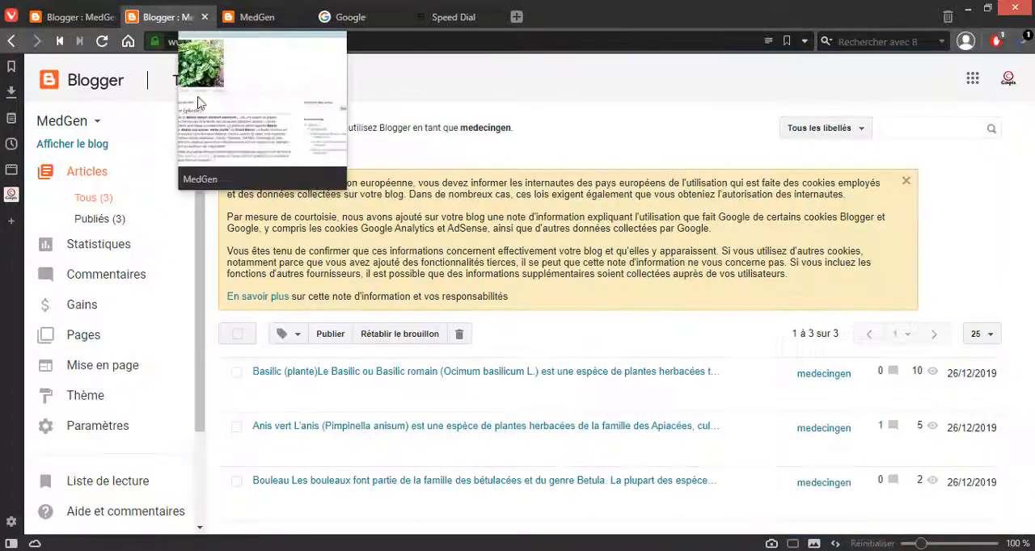
Step: Delete the image from the MedGen header gadget in the layout, save it and reload the blog's home page
{"action": "left_click", "coordinate": [112, 20]}
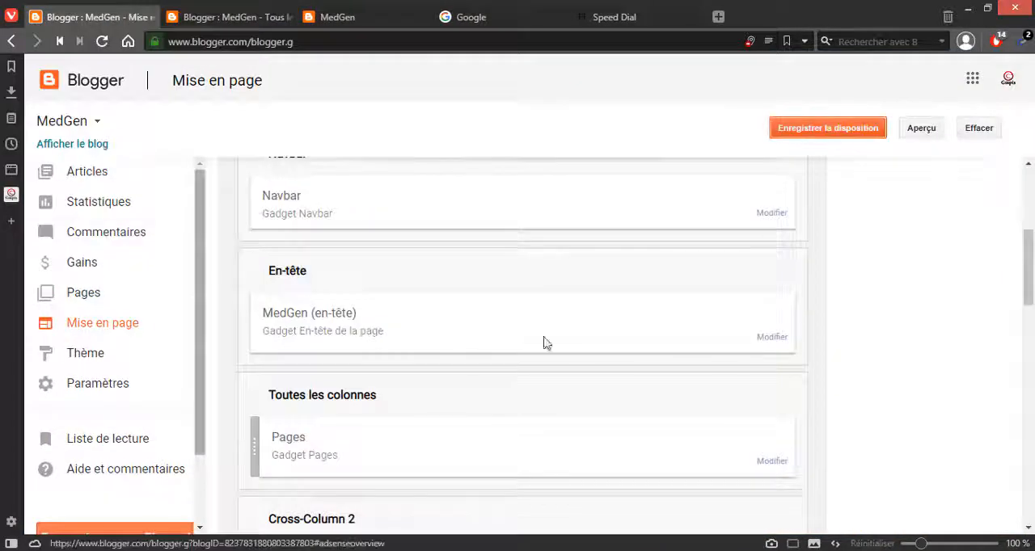
{"action": "left_click", "coordinate": [752, 338]}
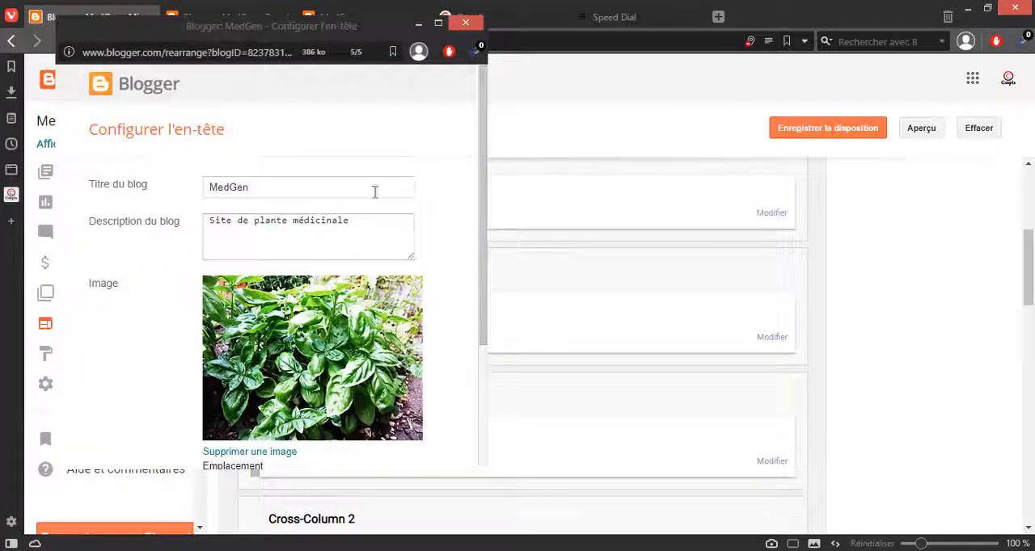
{"action": "scroll", "coordinate": [275, 336], "scroll_direction": "down", "scroll_amount": 2}
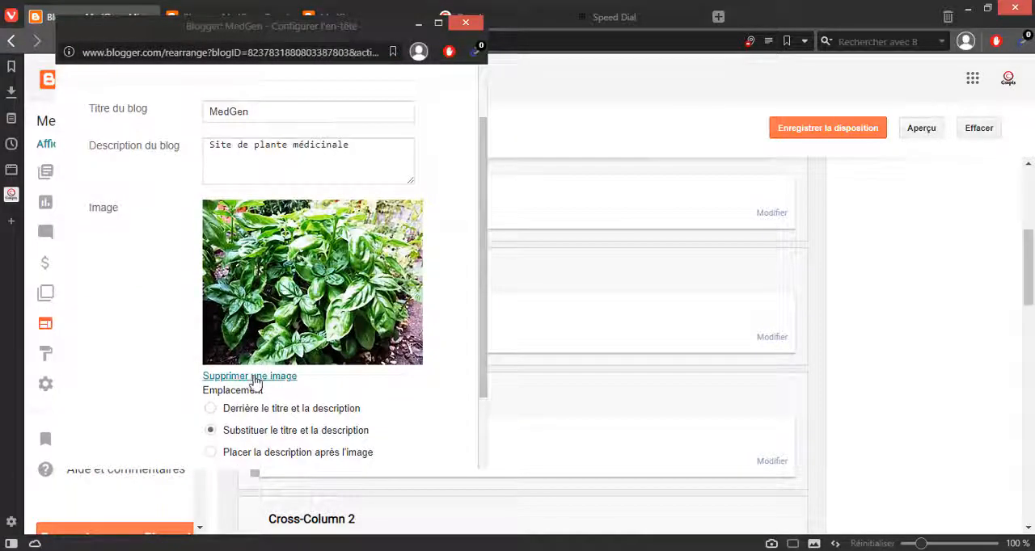
{"action": "left_click", "coordinate": [257, 377]}
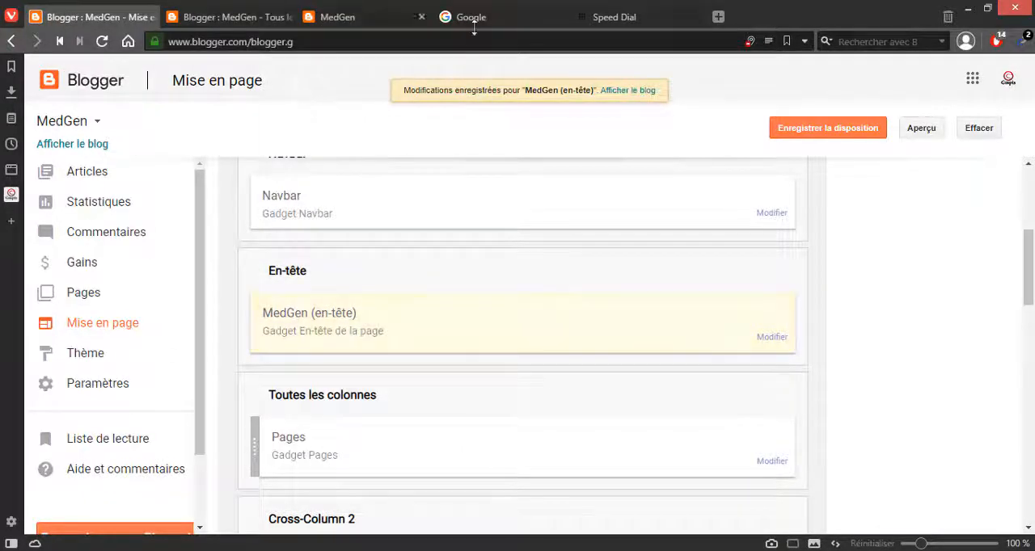
{"action": "left_click", "coordinate": [372, 16]}
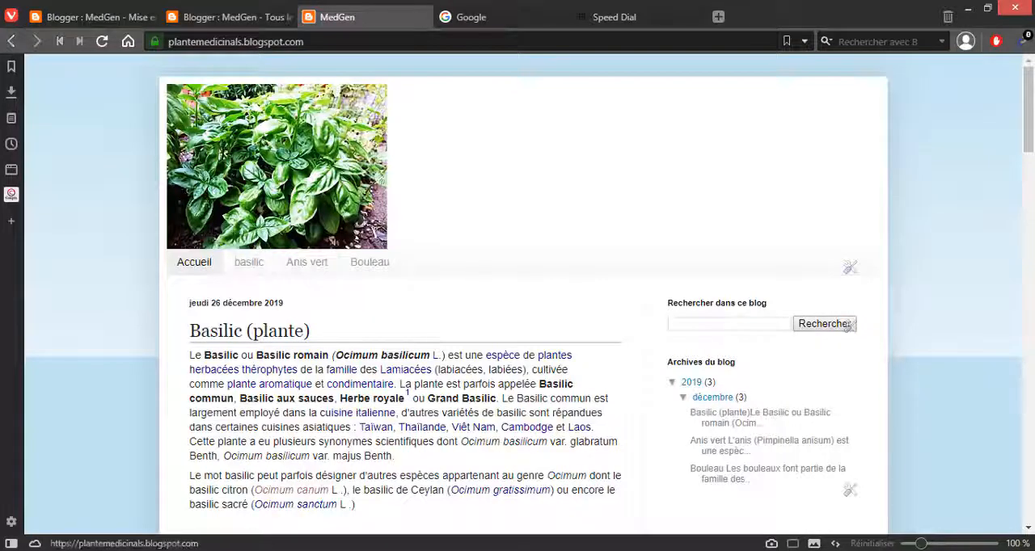
{"action": "left_click", "coordinate": [335, 42]}
{"action": "key", "text": "Return"}
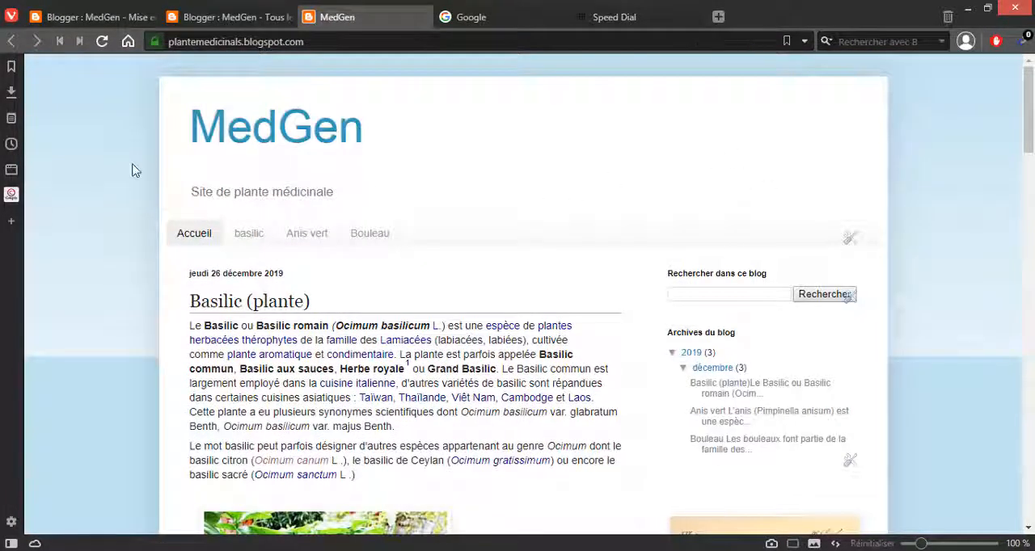
Step: Check the header on the home page, then follow the basilic page link and look through its article
{"action": "double_click", "coordinate": [320, 121]}
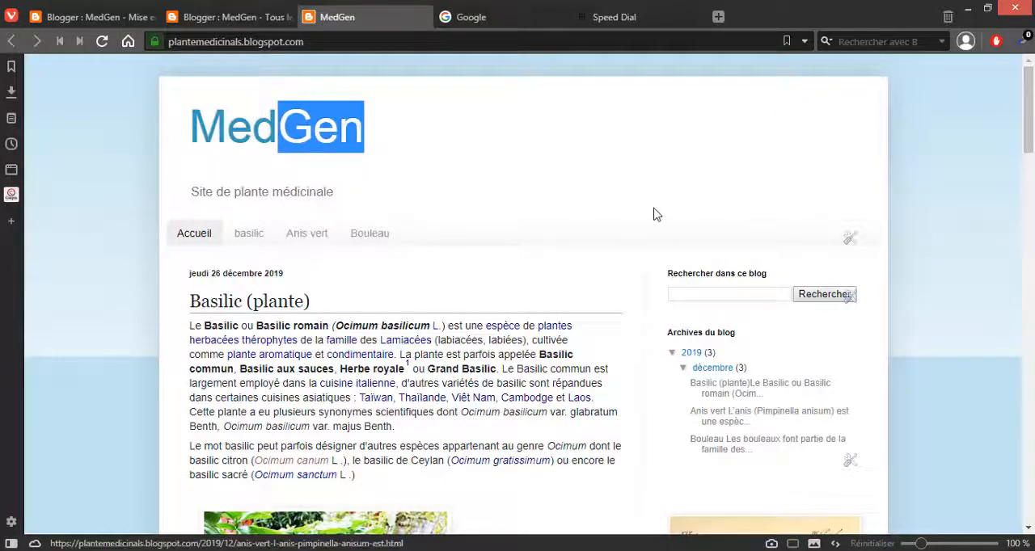
{"action": "scroll", "coordinate": [653, 210], "scroll_direction": "down", "scroll_amount": 3}
{"action": "scroll", "coordinate": [654, 207], "scroll_direction": "up", "scroll_amount": 3}
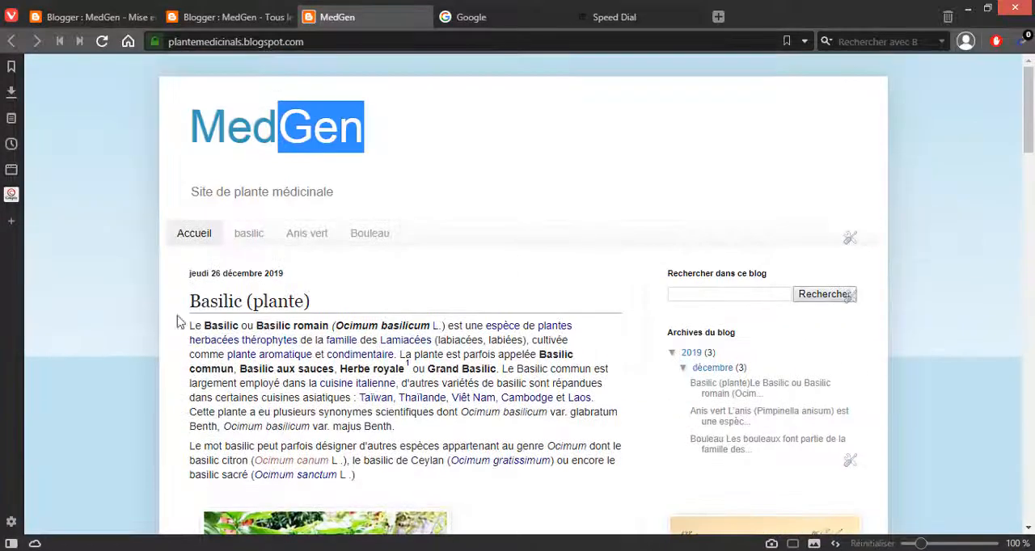
{"action": "left_click", "coordinate": [249, 243]}
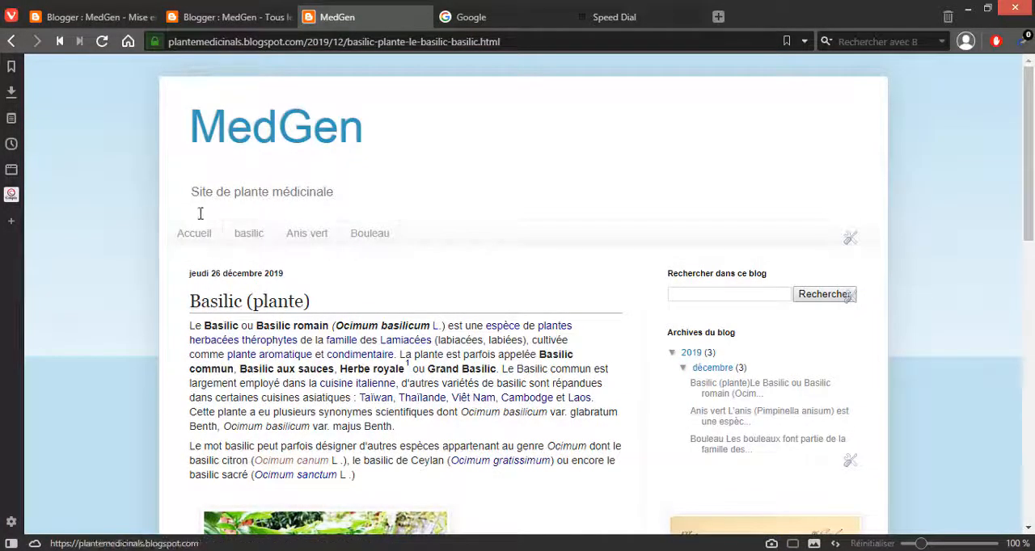
{"action": "scroll", "coordinate": [385, 273], "scroll_direction": "down", "scroll_amount": 15}
{"action": "scroll", "coordinate": [387, 262], "scroll_direction": "up", "scroll_amount": 10}
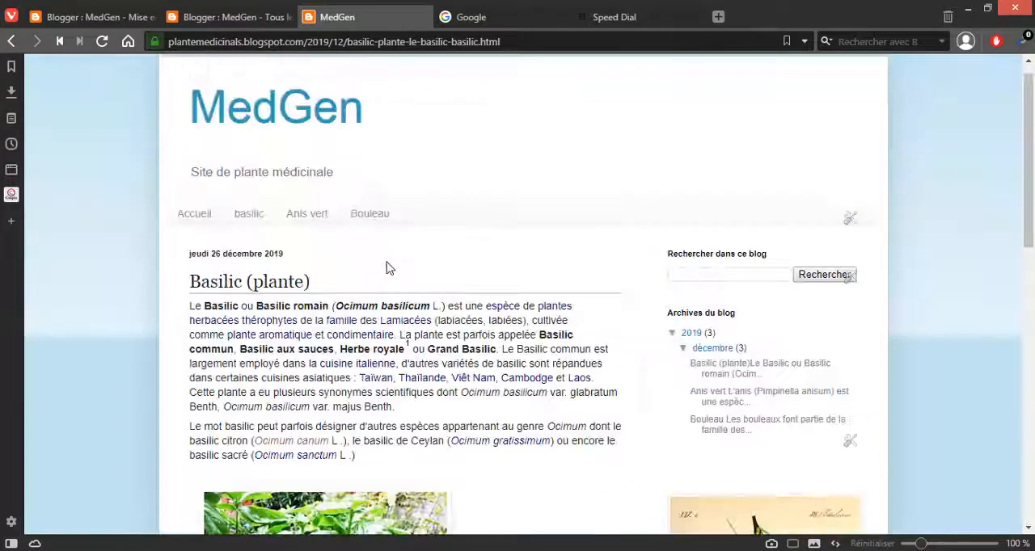
{"action": "scroll", "coordinate": [386, 262], "scroll_direction": "down", "scroll_amount": 10}
{"action": "scroll", "coordinate": [386, 269], "scroll_direction": "up", "scroll_amount": 10}
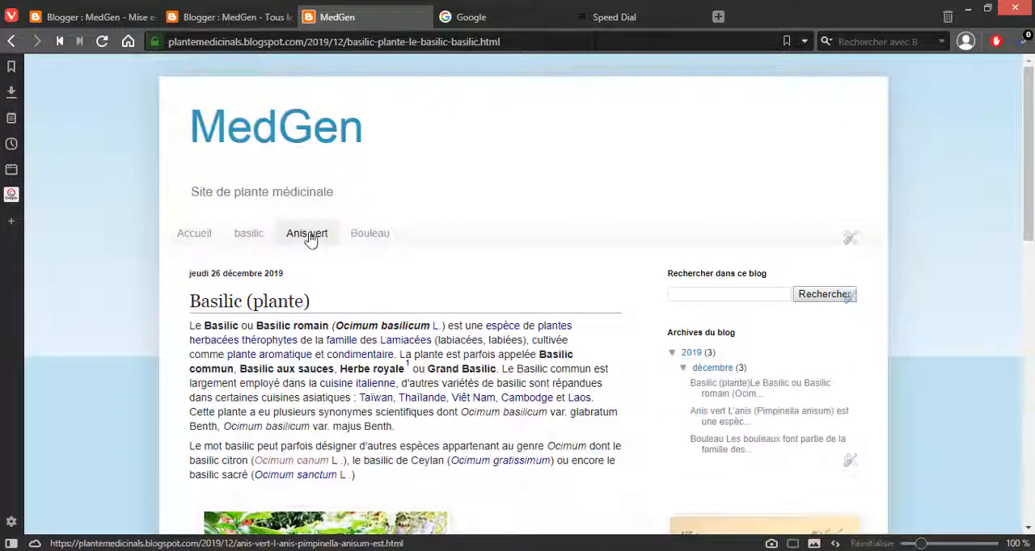
Step: Follow the Anis vert page link and look through the article down to the page footer
{"action": "left_click", "coordinate": [310, 236]}
{"action": "scroll", "coordinate": [423, 207], "scroll_direction": "down", "scroll_amount": 10}
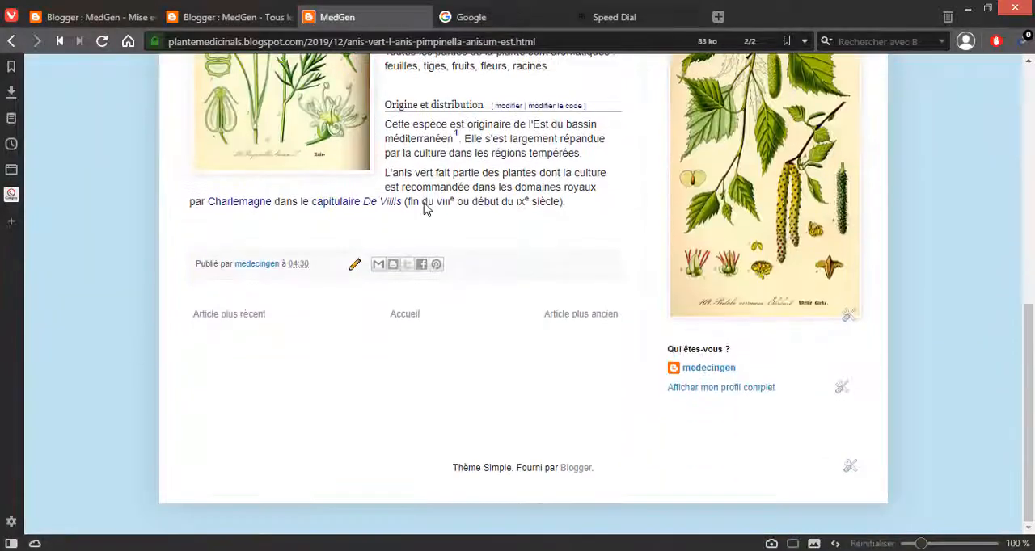
{"action": "scroll", "coordinate": [423, 208], "scroll_direction": "up", "scroll_amount": 10}
{"action": "scroll", "coordinate": [423, 207], "scroll_direction": "down", "scroll_amount": 10}
{"action": "scroll", "coordinate": [422, 208], "scroll_direction": "up", "scroll_amount": 10}
Step: Try the Bouleau page link from the Anis vert article several times, with one try of the Anis vert link
{"action": "left_click", "coordinate": [370, 237]}
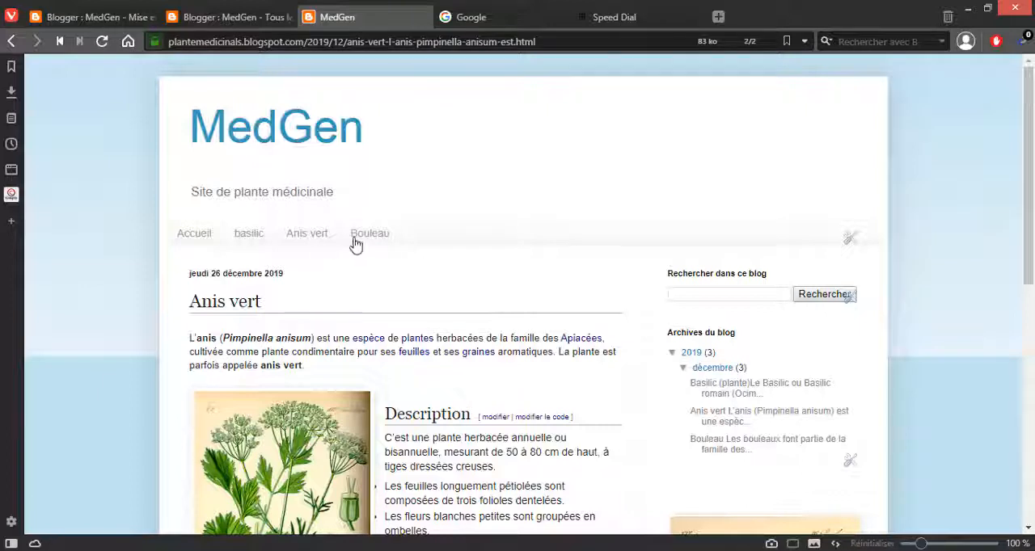
{"action": "left_click", "coordinate": [376, 245]}
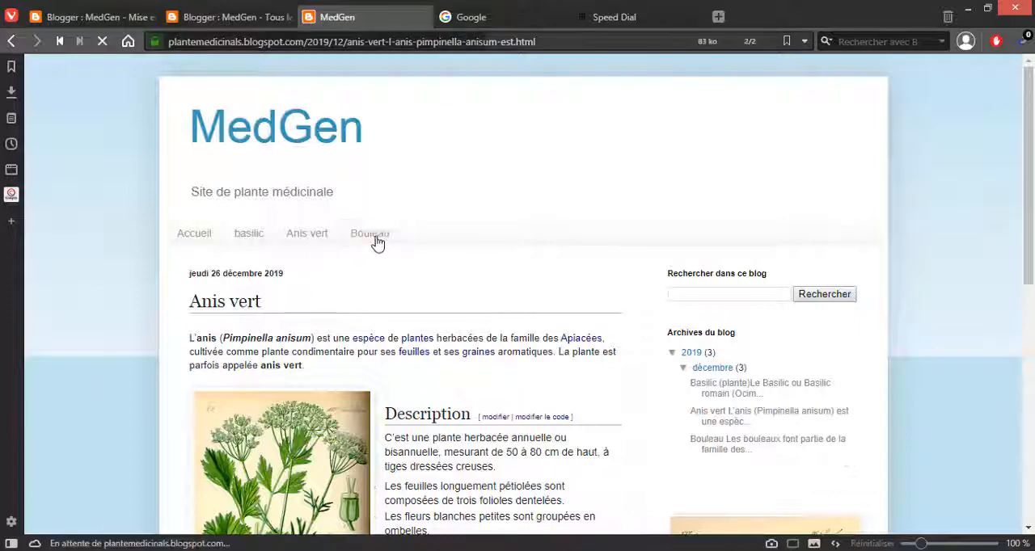
{"action": "left_click", "coordinate": [379, 242]}
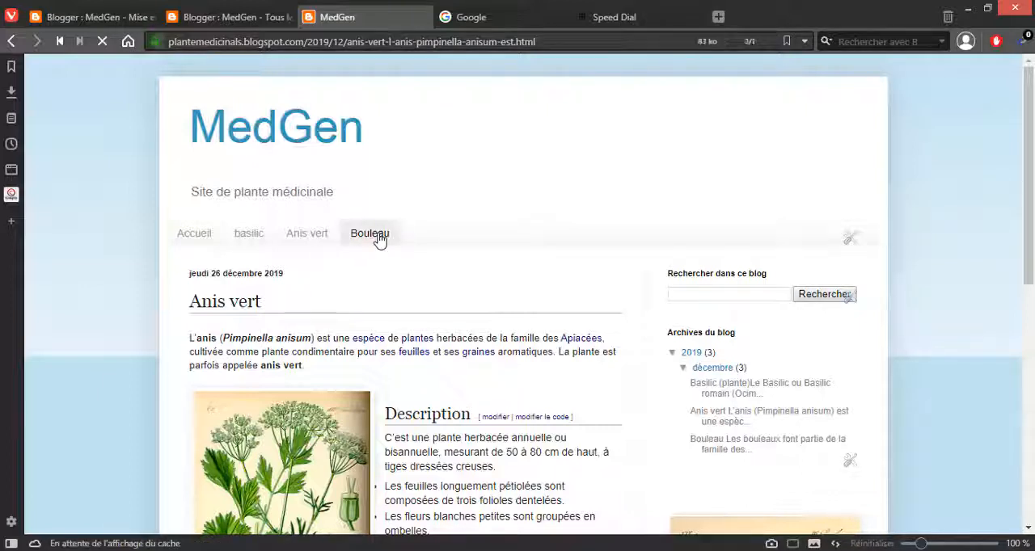
{"action": "left_click", "coordinate": [298, 239]}
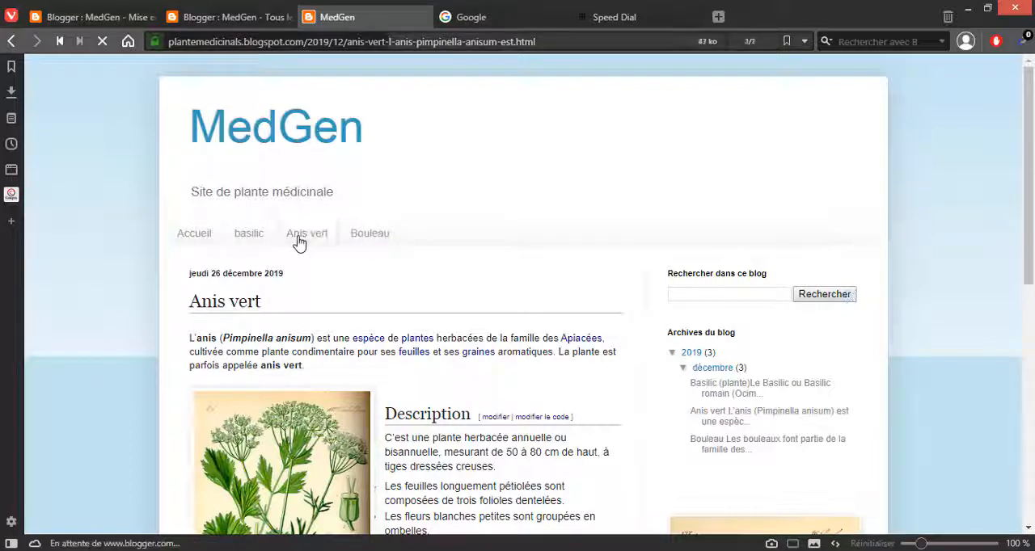
{"action": "left_click", "coordinate": [384, 241]}
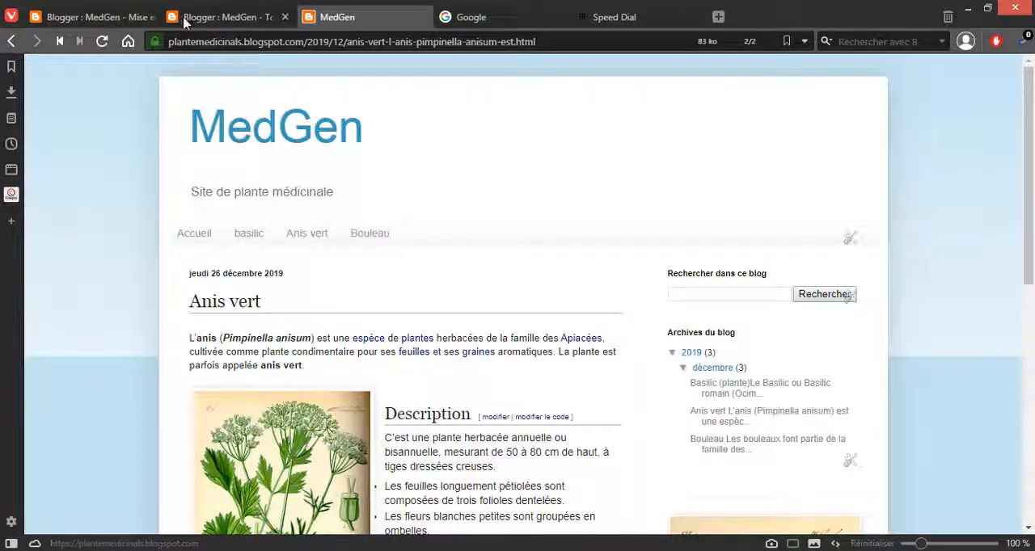
Step: Open the Pages gadget of the blog layout for editing and bring its list of page links into view
{"action": "left_click", "coordinate": [121, 19]}
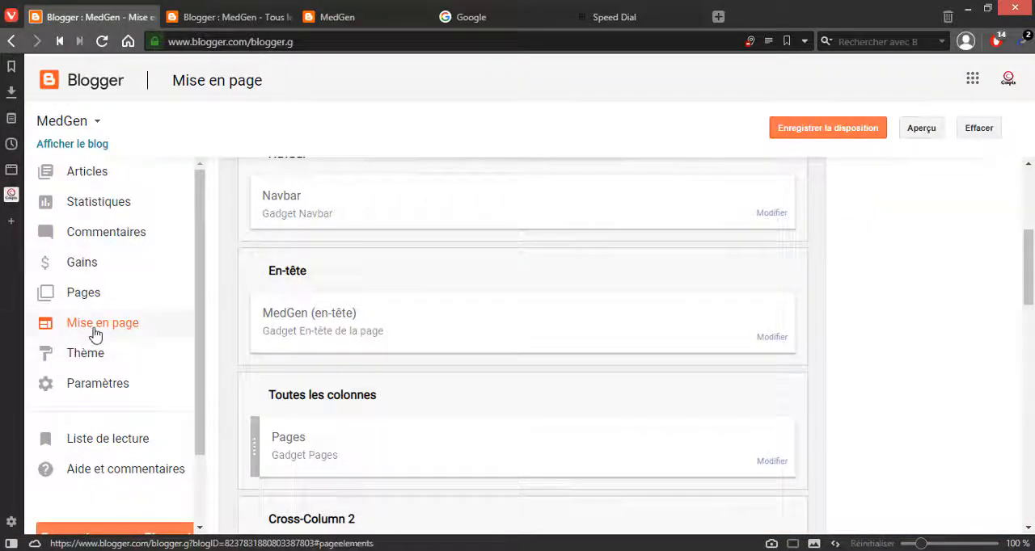
{"action": "scroll", "coordinate": [829, 360], "scroll_direction": "down", "scroll_amount": 2}
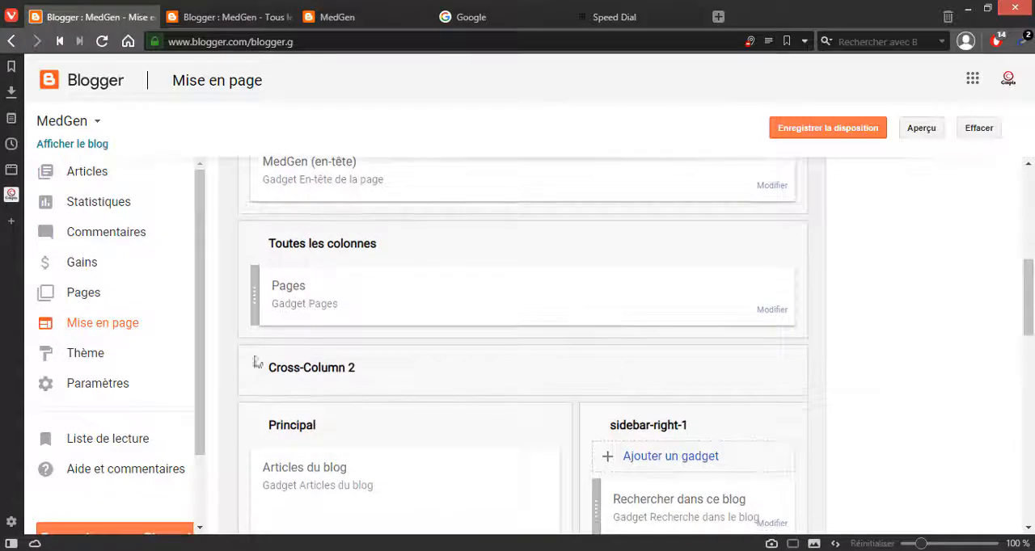
{"action": "scroll", "coordinate": [875, 321], "scroll_direction": "up", "scroll_amount": 4}
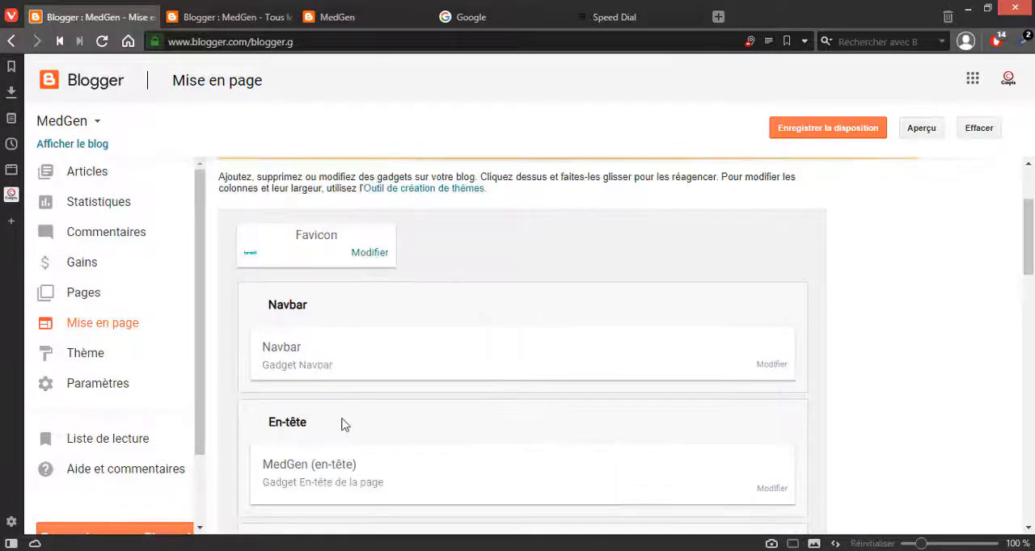
{"action": "scroll", "coordinate": [588, 411], "scroll_direction": "down", "scroll_amount": 2}
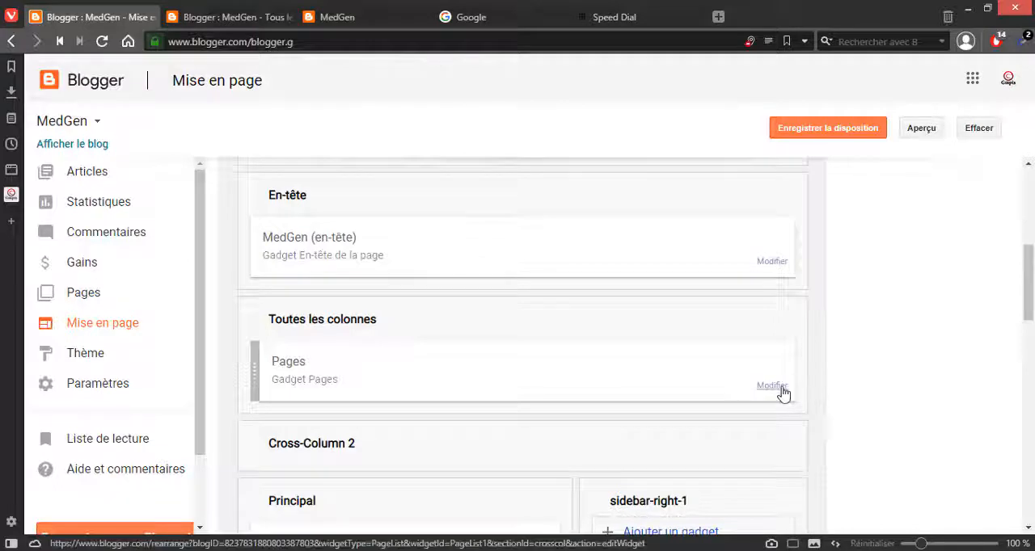
{"action": "scroll", "coordinate": [782, 394], "scroll_direction": "up", "scroll_amount": 3}
{"action": "scroll", "coordinate": [783, 394], "scroll_direction": "down", "scroll_amount": 2}
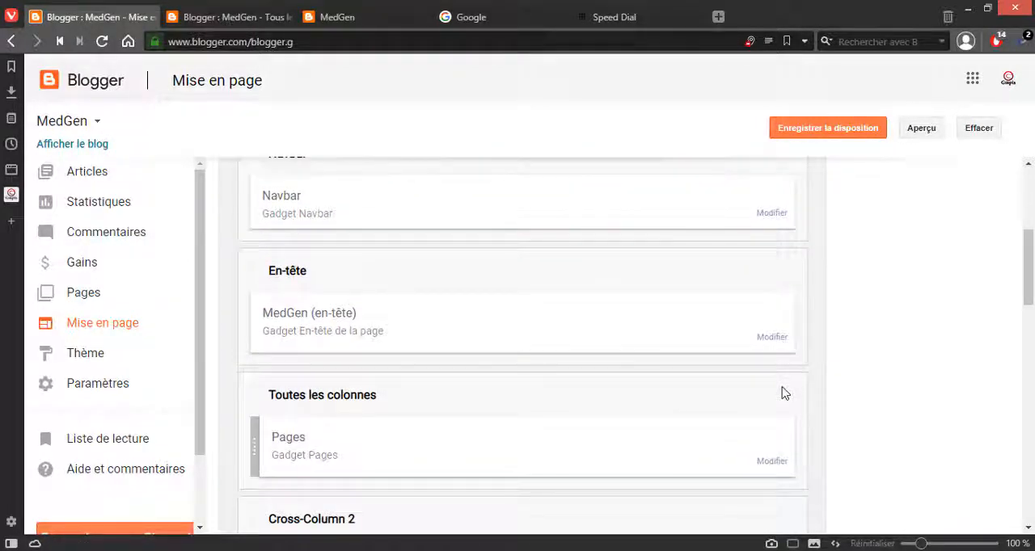
{"action": "scroll", "coordinate": [783, 394], "scroll_direction": "down", "scroll_amount": 2}
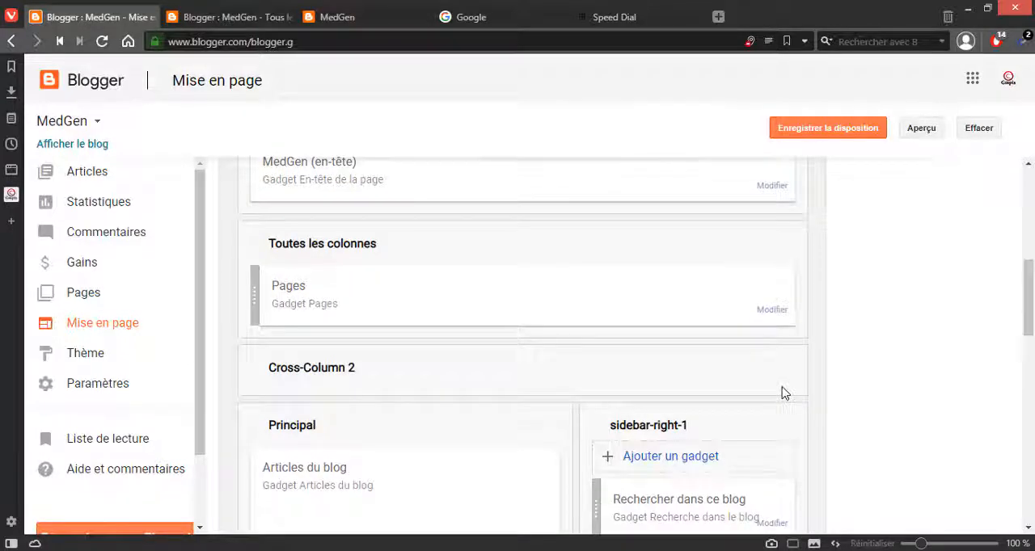
{"action": "left_click", "coordinate": [772, 311]}
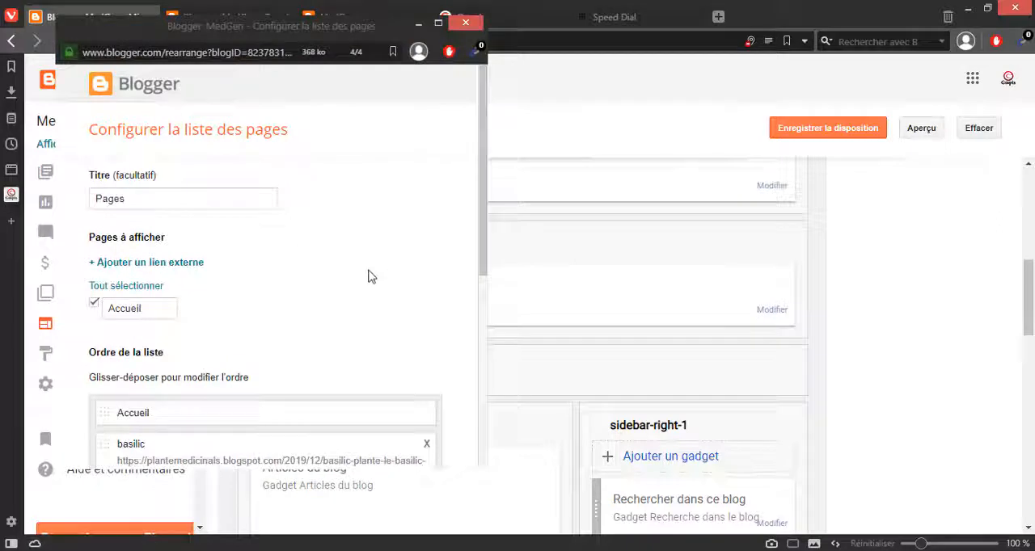
{"action": "scroll", "coordinate": [361, 277], "scroll_direction": "down", "scroll_amount": 3}
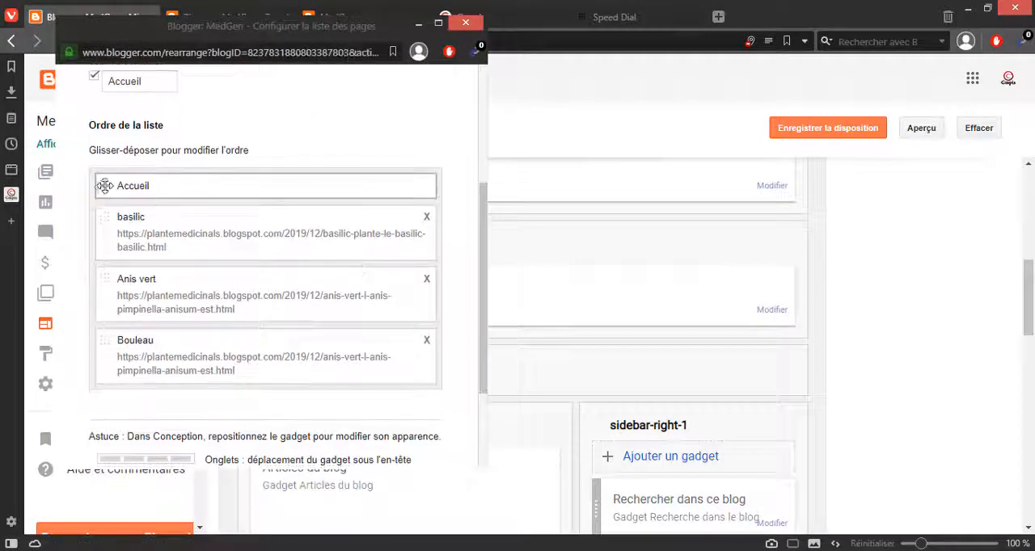
Step: Move the Bouleau link directly below Accueil in the page list order
{"action": "left_click_drag", "start_coordinate": [125, 186], "coordinate": [111, 283]}
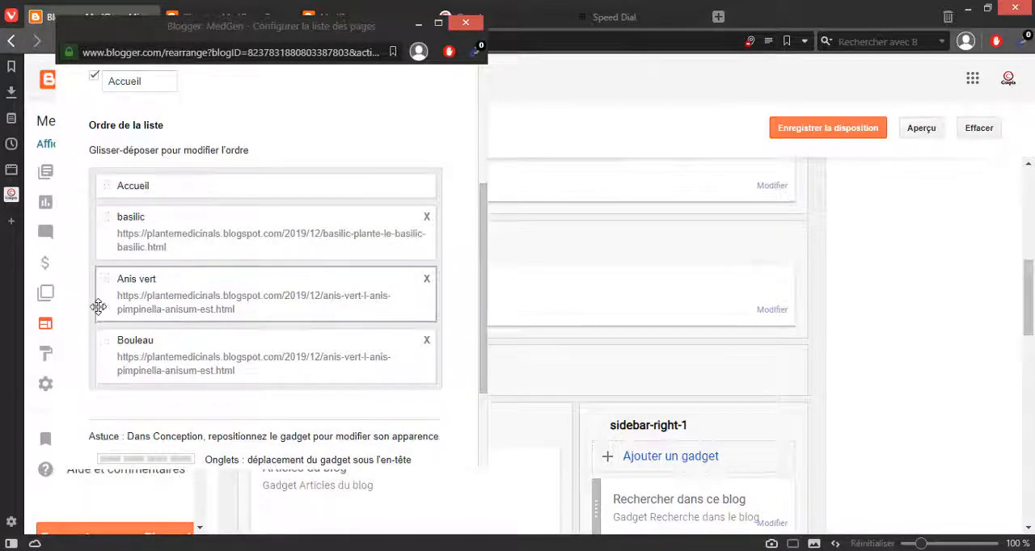
{"action": "left_click_drag", "start_coordinate": [101, 346], "coordinate": [100, 256]}
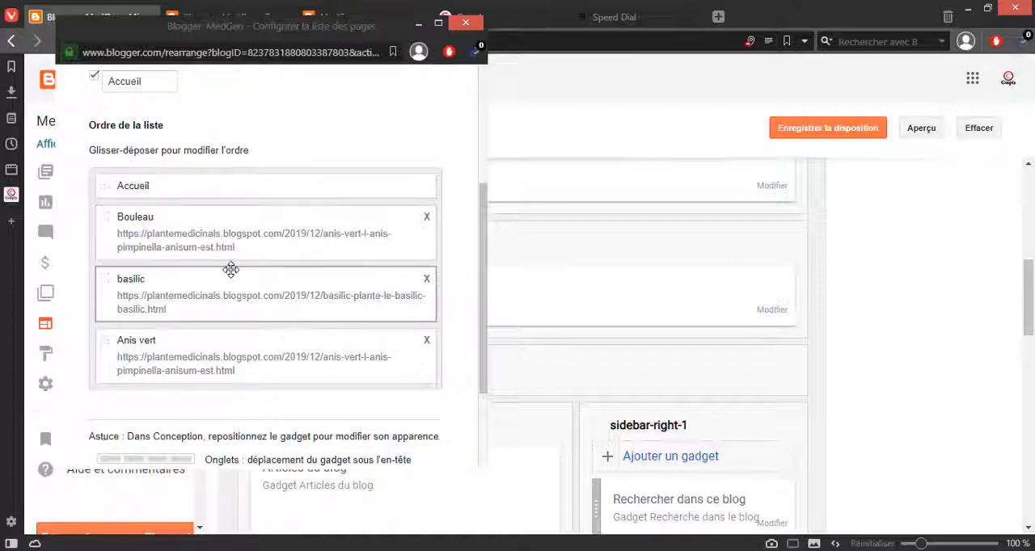
{"action": "scroll", "coordinate": [238, 244], "scroll_direction": "up", "scroll_amount": 2}
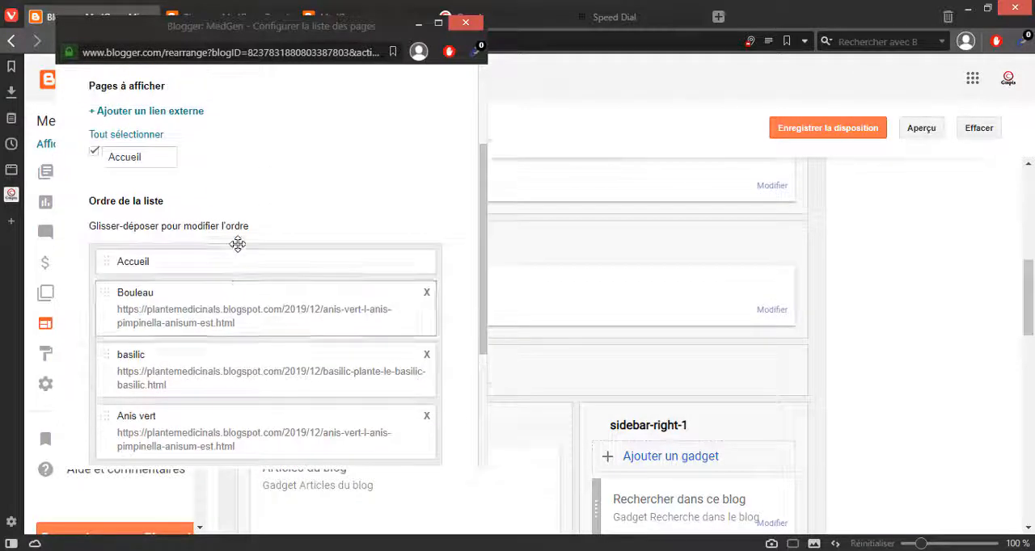
Step: Look for a way to edit the Bouleau link in the page list of the Pages gadget
{"action": "right_click", "coordinate": [107, 292]}
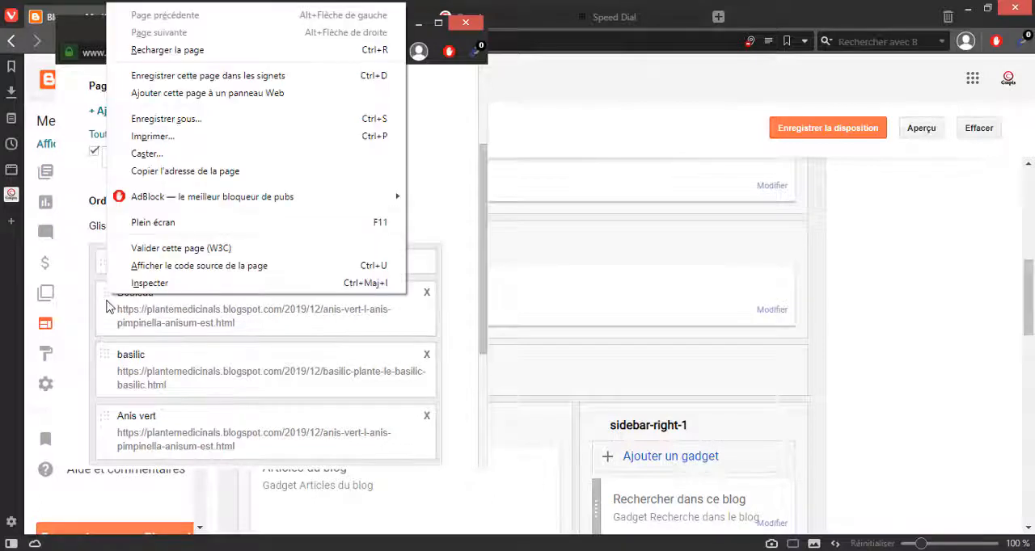
{"action": "left_click", "coordinate": [107, 302]}
{"action": "scroll", "coordinate": [148, 317], "scroll_direction": "down", "scroll_amount": 4}
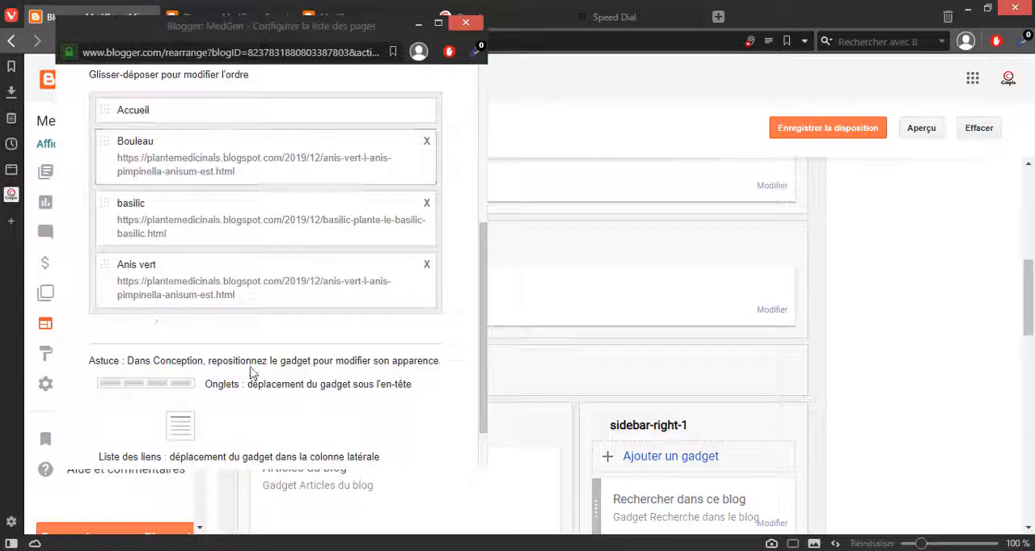
{"action": "scroll", "coordinate": [177, 415], "scroll_direction": "down", "scroll_amount": 2}
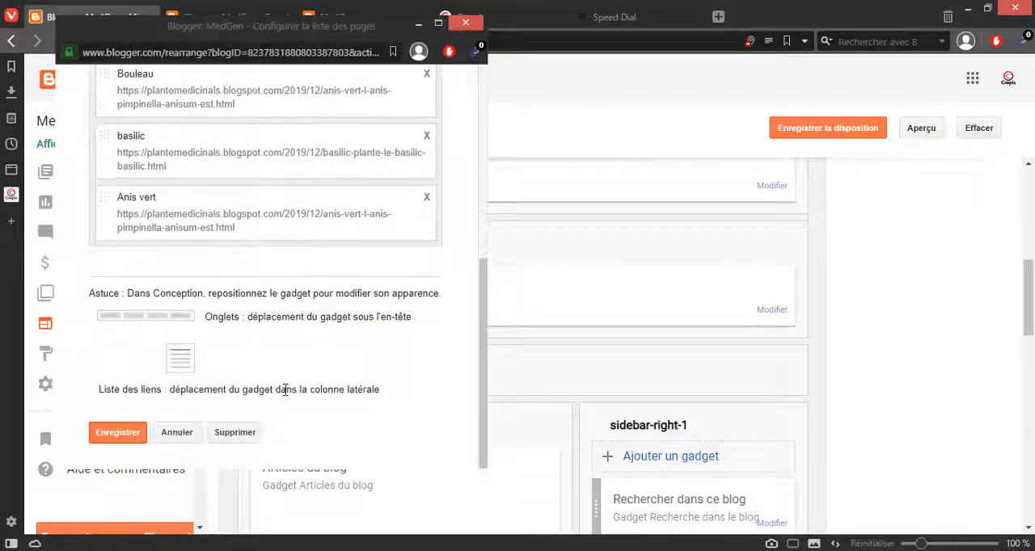
{"action": "scroll", "coordinate": [207, 408], "scroll_direction": "up", "scroll_amount": 5}
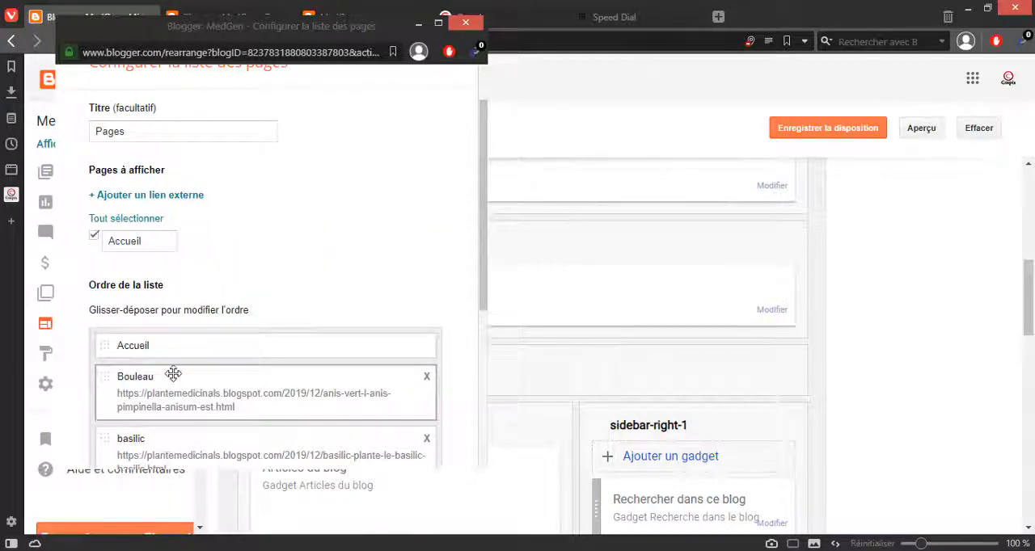
{"action": "scroll", "coordinate": [173, 373], "scroll_direction": "down", "scroll_amount": 1}
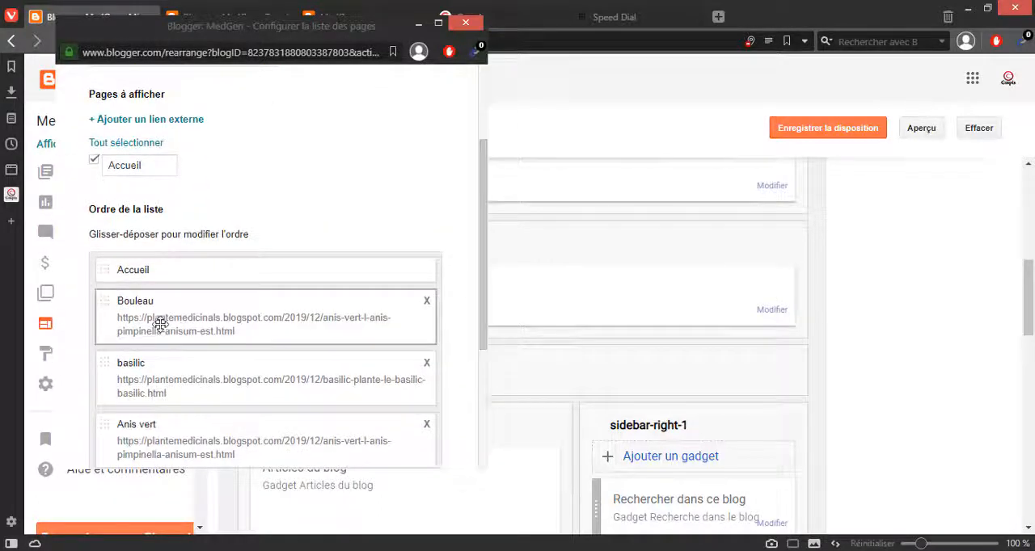
{"action": "left_click", "coordinate": [106, 300]}
{"action": "right_click", "coordinate": [103, 299]}
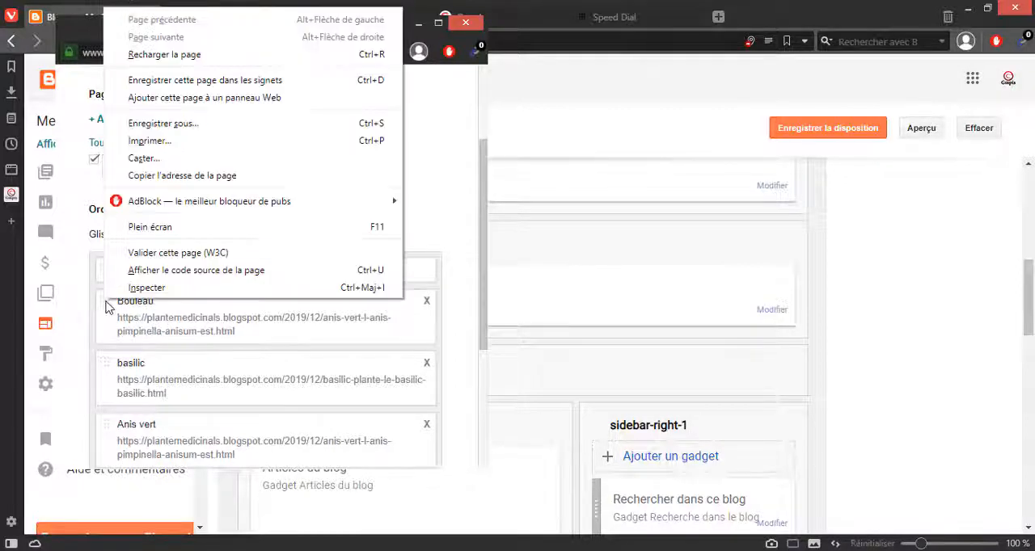
{"action": "left_click", "coordinate": [211, 311]}
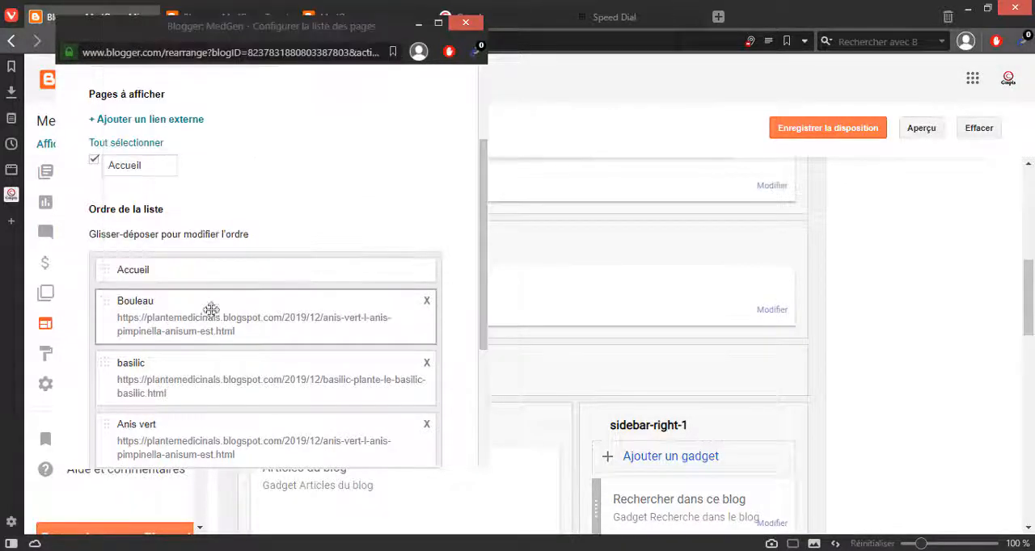
{"action": "right_click", "coordinate": [299, 328]}
{"action": "left_click", "coordinate": [332, 330]}
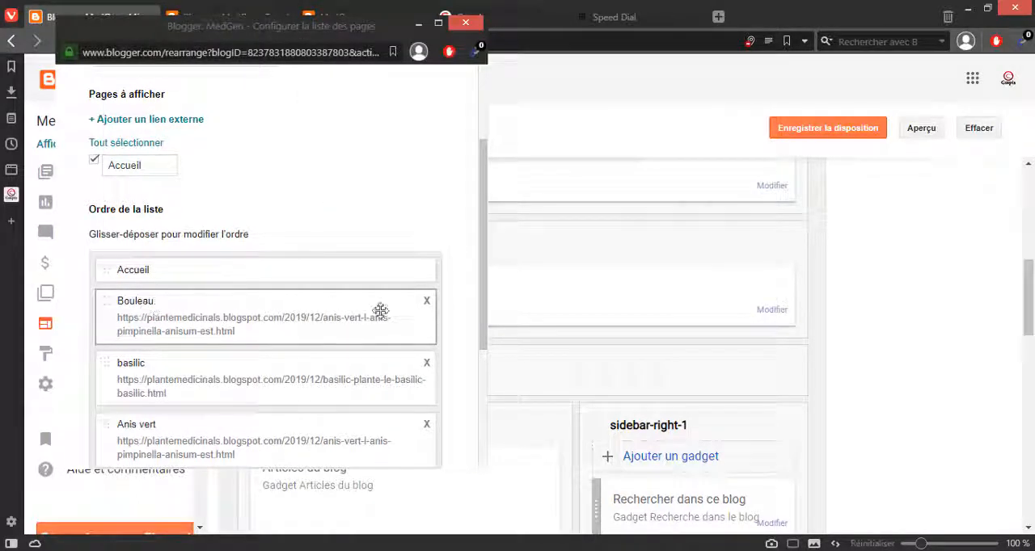
Step: Delete the Bouleau link from the page list and start adding a new external link
{"action": "left_click", "coordinate": [426, 301]}
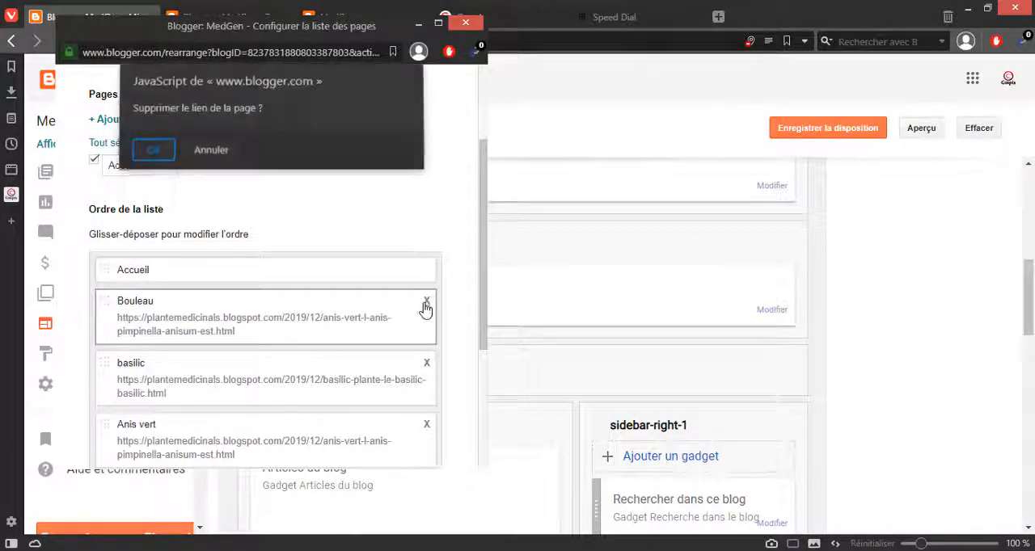
{"action": "left_click", "coordinate": [154, 166]}
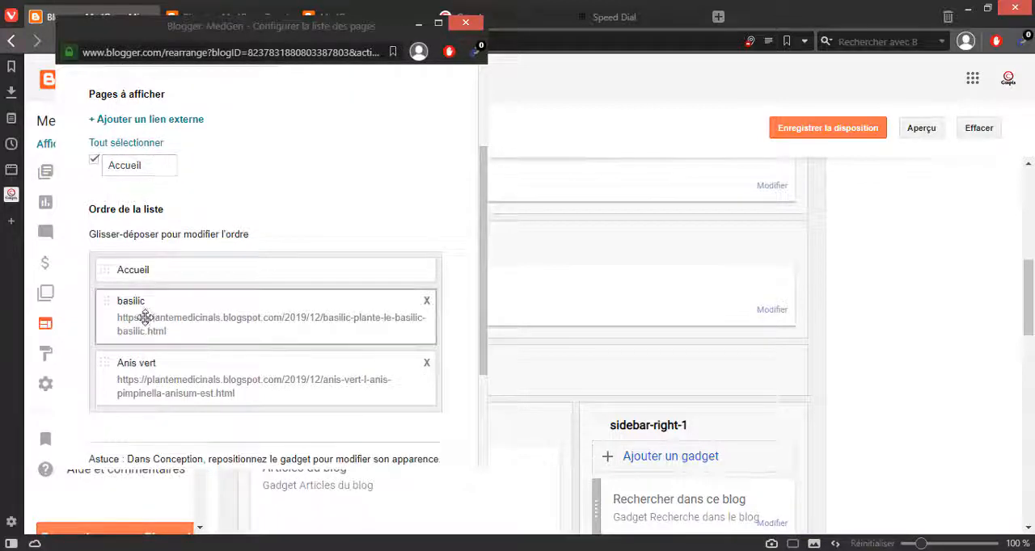
{"action": "scroll", "coordinate": [117, 292], "scroll_direction": "up", "scroll_amount": 2}
{"action": "left_click", "coordinate": [154, 264]}
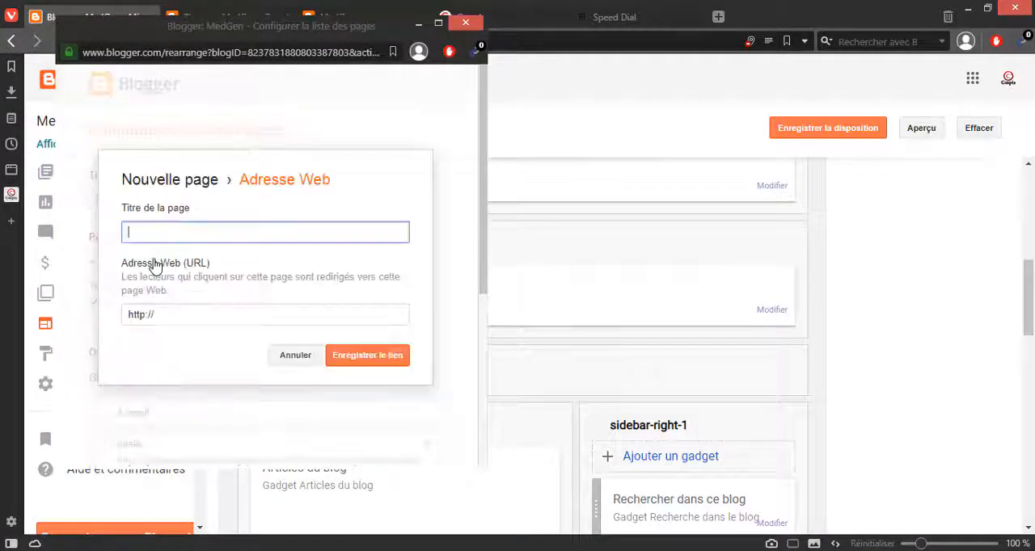
Step: Open the published Bouleau article from the list of all articles in a new tab and place that tab beside the layout tab
{"action": "left_click", "coordinate": [333, 13]}
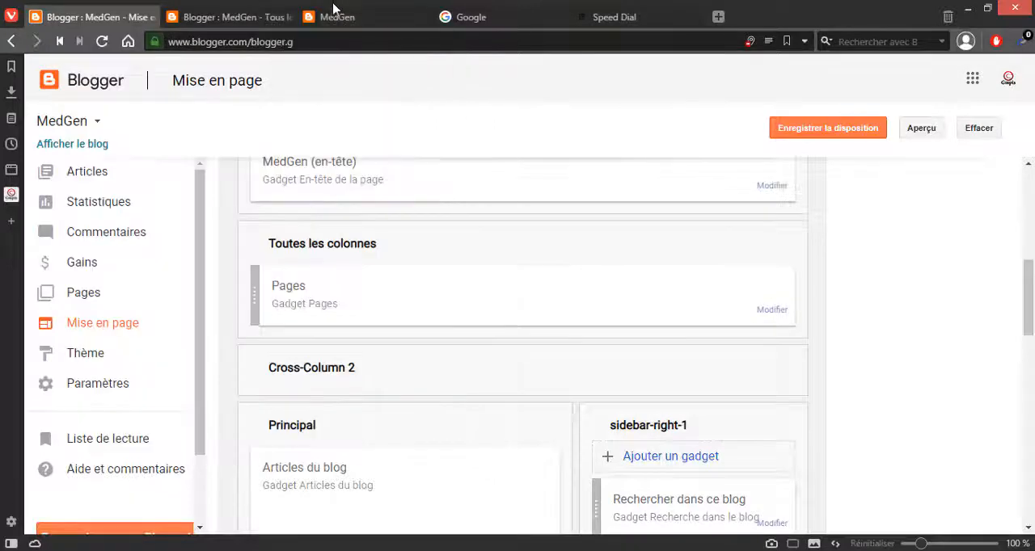
{"action": "left_click", "coordinate": [334, 10]}
{"action": "left_click", "coordinate": [271, 22]}
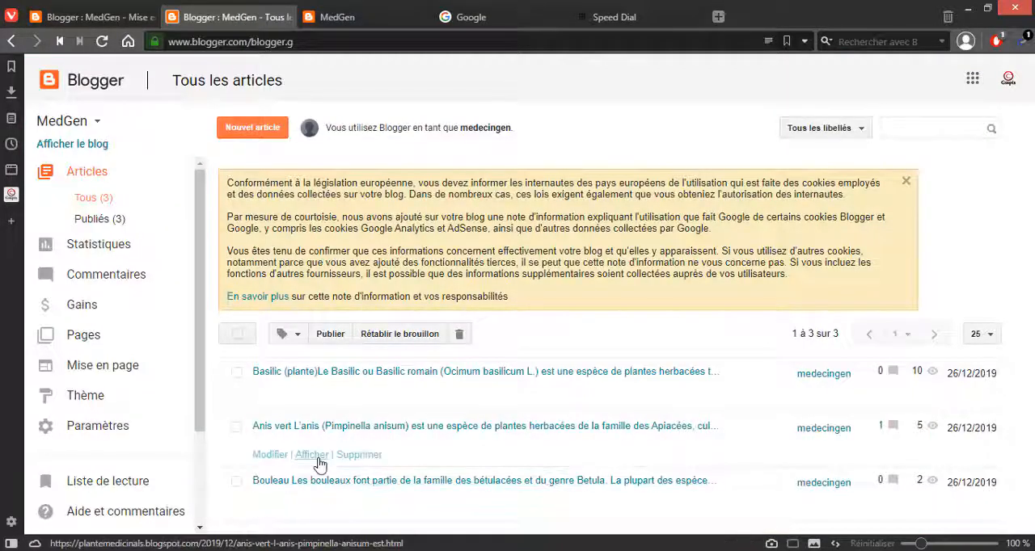
{"action": "right_click", "coordinate": [313, 520]}
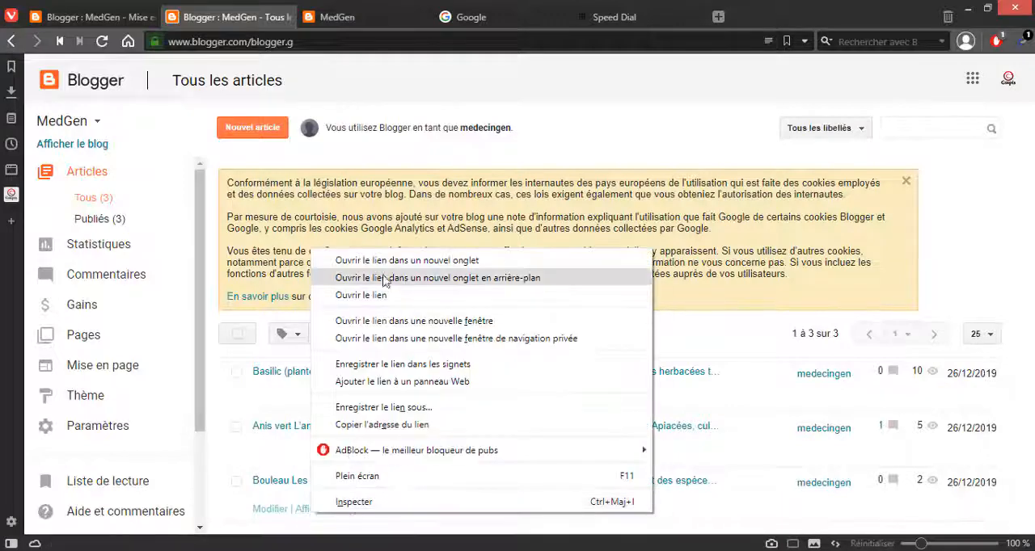
{"action": "left_click", "coordinate": [378, 245]}
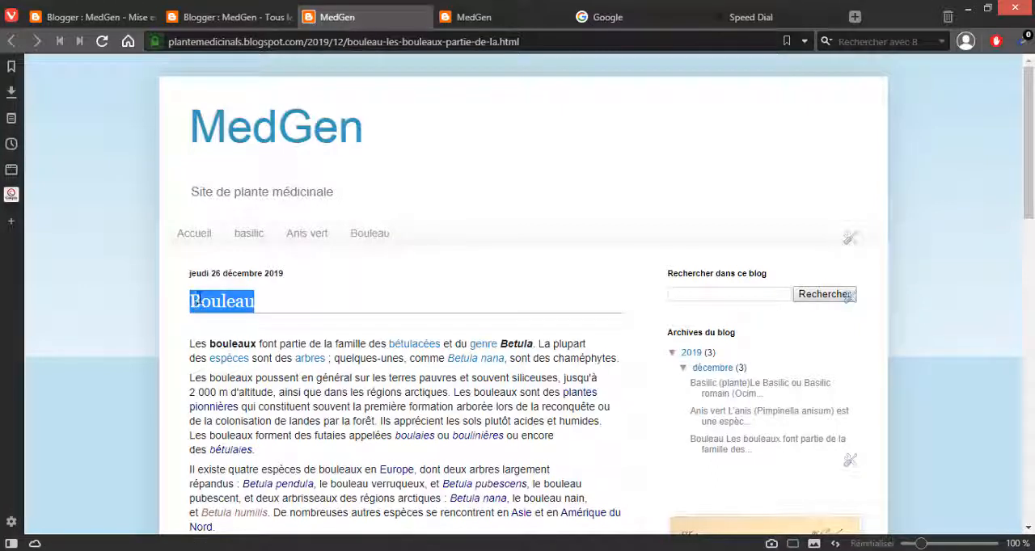
{"action": "left_click_drag", "start_coordinate": [396, 15], "coordinate": [170, 9]}
Step: Return to the new external link form of the Pages gadget and title the page Bouleau
{"action": "left_click", "coordinate": [114, 14]}
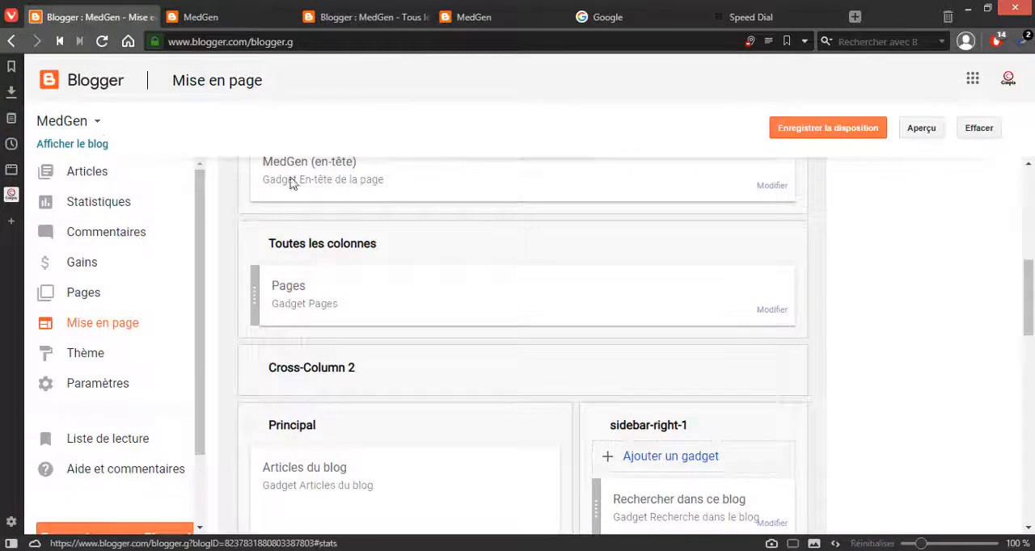
{"action": "key", "text": "alt+Tab"}
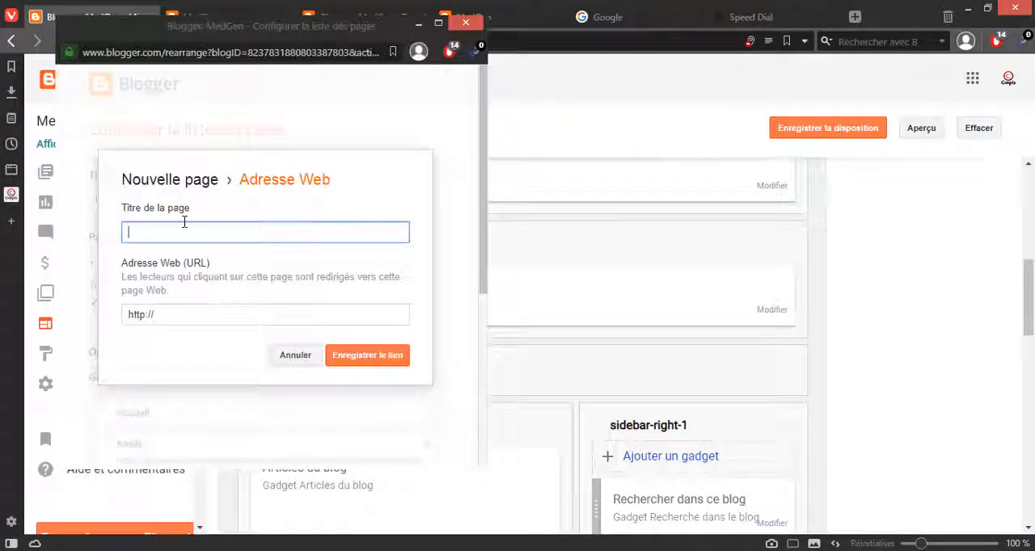
{"action": "type", "text": "Bouleau"}
{"action": "key", "text": "Tab"}
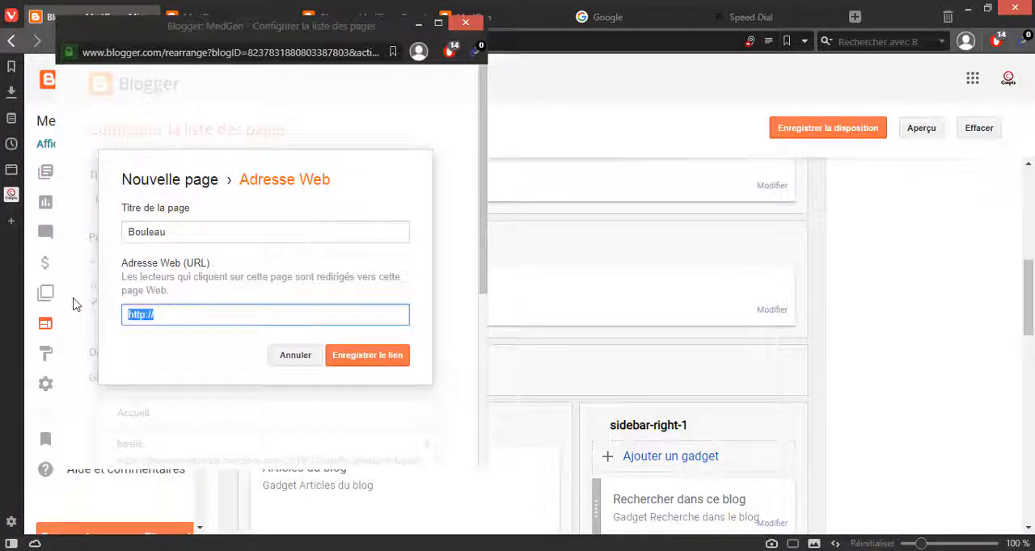
Step: Copy the web address of the published Bouleau article from its open tab
{"action": "left_click", "coordinate": [73, 304]}
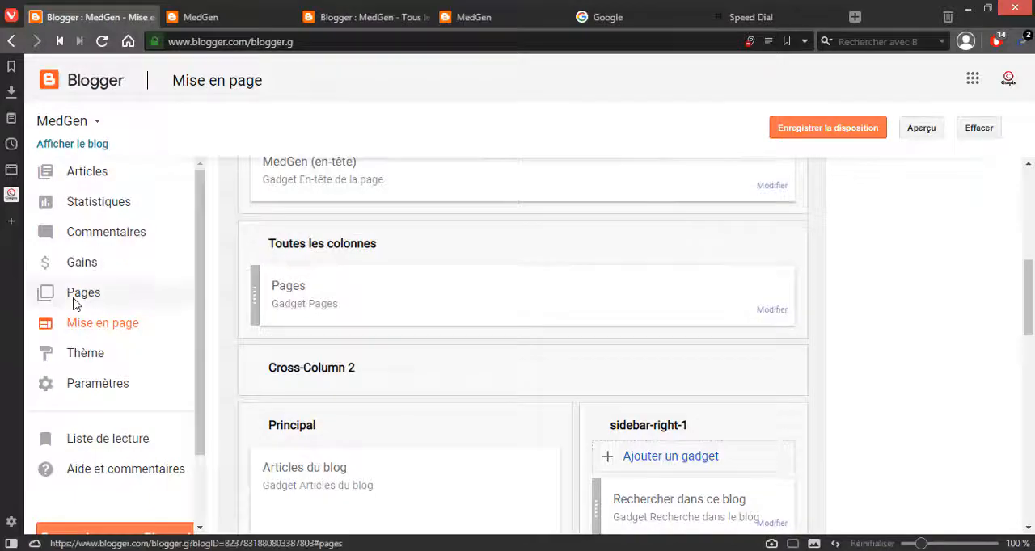
{"action": "left_click", "coordinate": [388, 17]}
{"action": "left_click", "coordinate": [234, 18]}
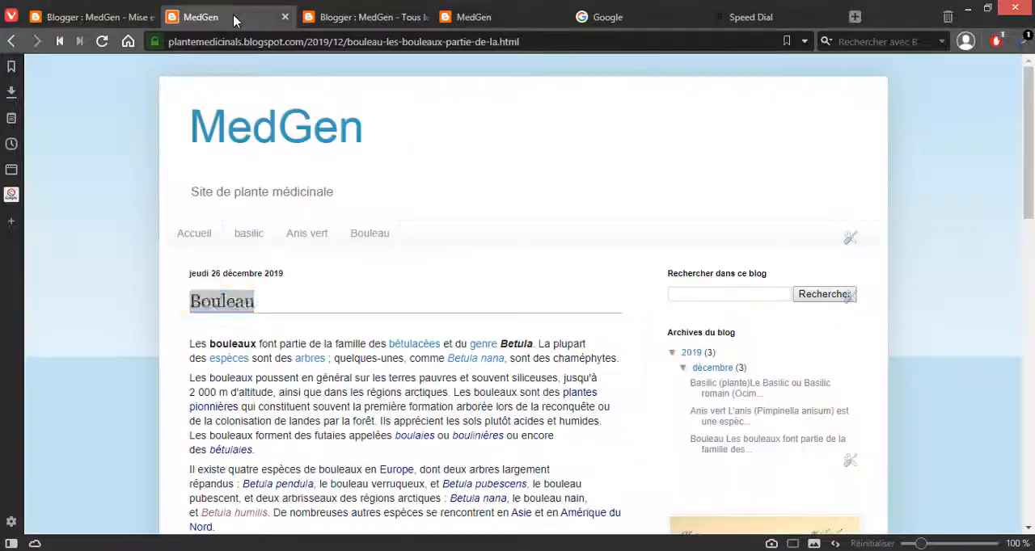
{"action": "scroll", "coordinate": [263, 304], "scroll_direction": "down", "scroll_amount": 10}
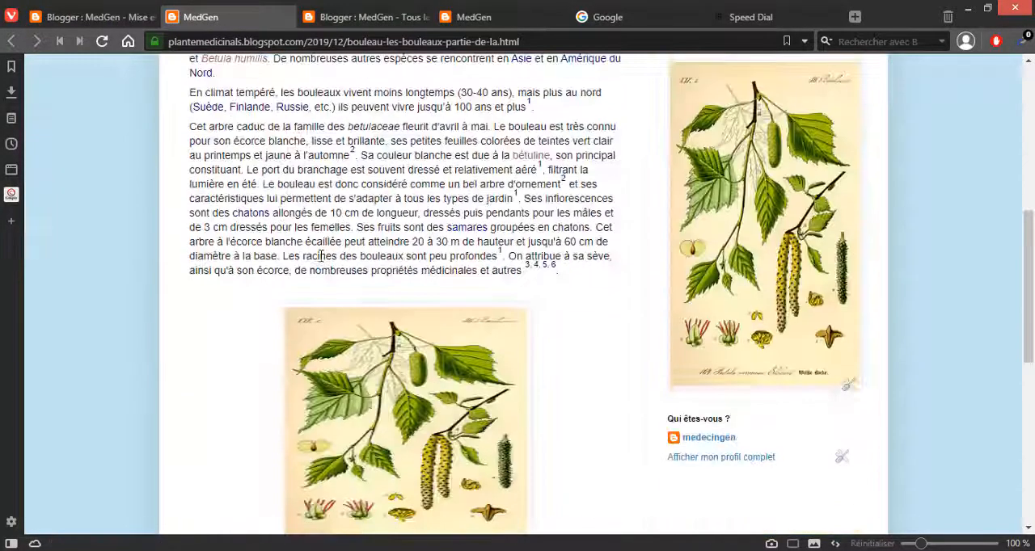
{"action": "scroll", "coordinate": [324, 254], "scroll_direction": "up", "scroll_amount": 10}
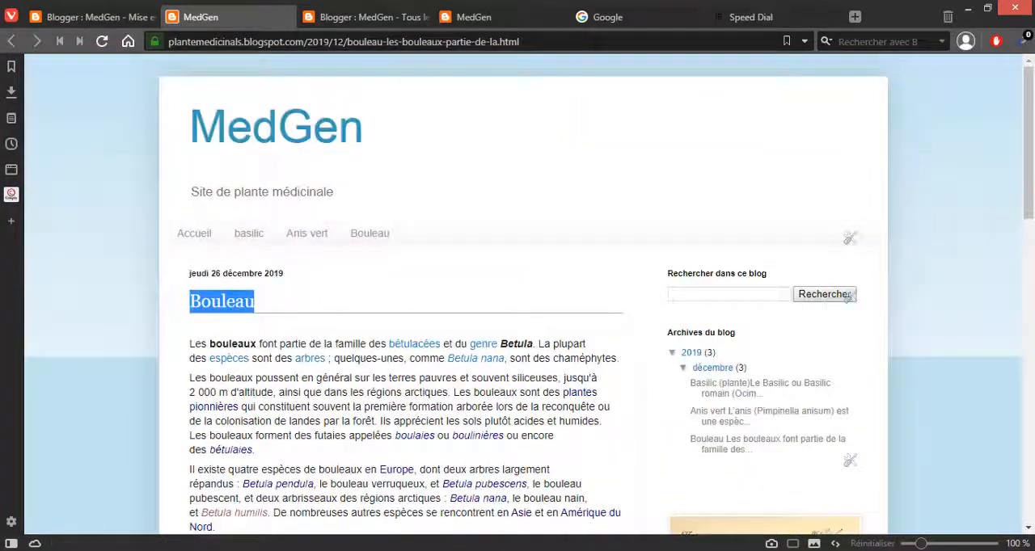
{"action": "left_click", "coordinate": [324, 41]}
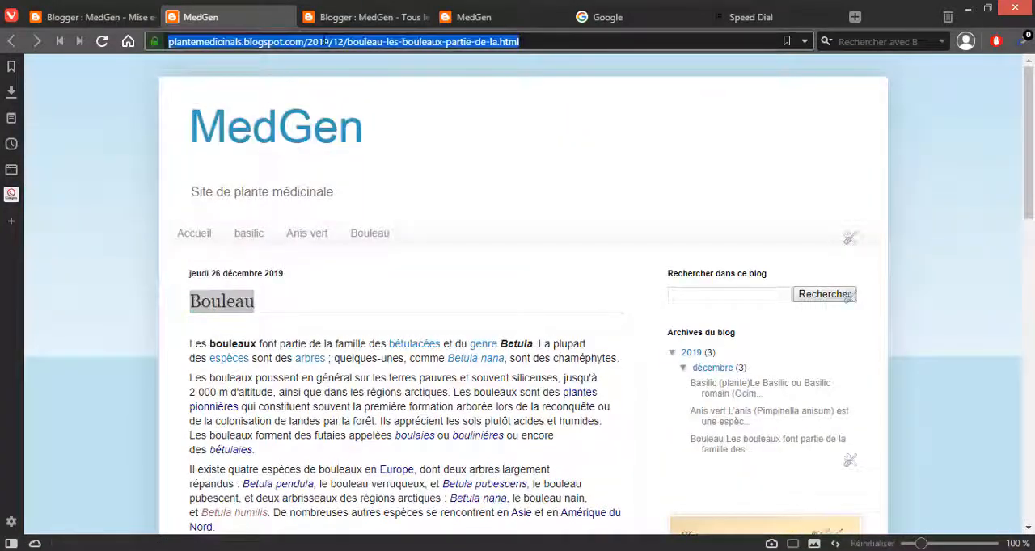
Step: Paste the copied article address as the URL of the new Bouleau link, then save the link and the Pages gadget
{"action": "left_click", "coordinate": [114, 20]}
{"action": "scroll", "coordinate": [326, 353], "scroll_direction": "down", "scroll_amount": 4}
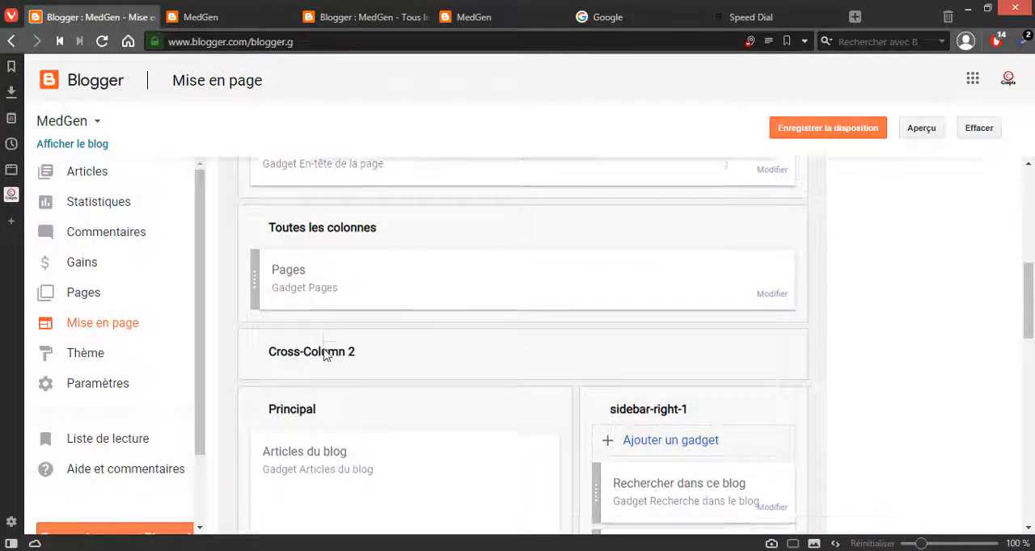
{"action": "key", "text": "alt+Tab"}
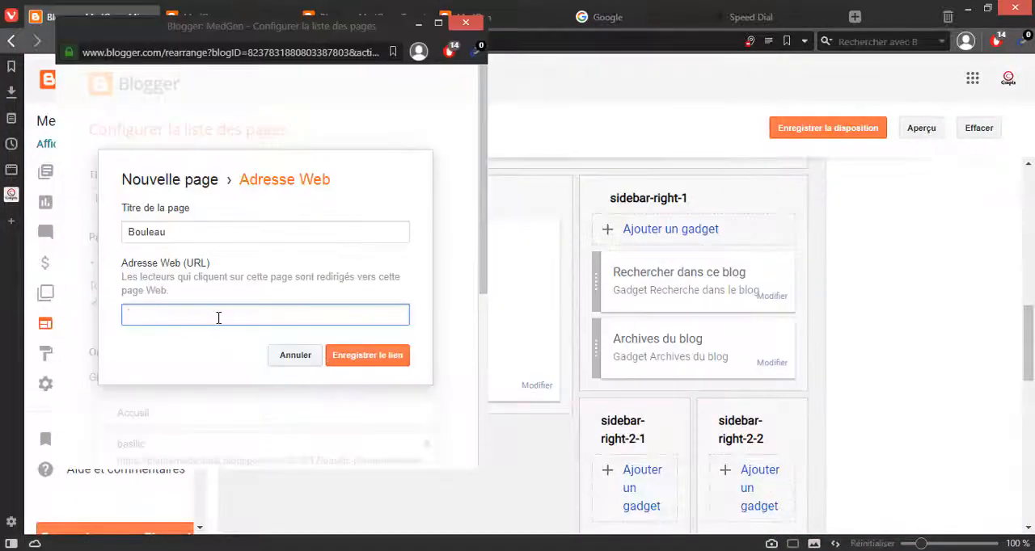
{"action": "key", "text": "ctrl+v"}
{"action": "left_click", "coordinate": [375, 360]}
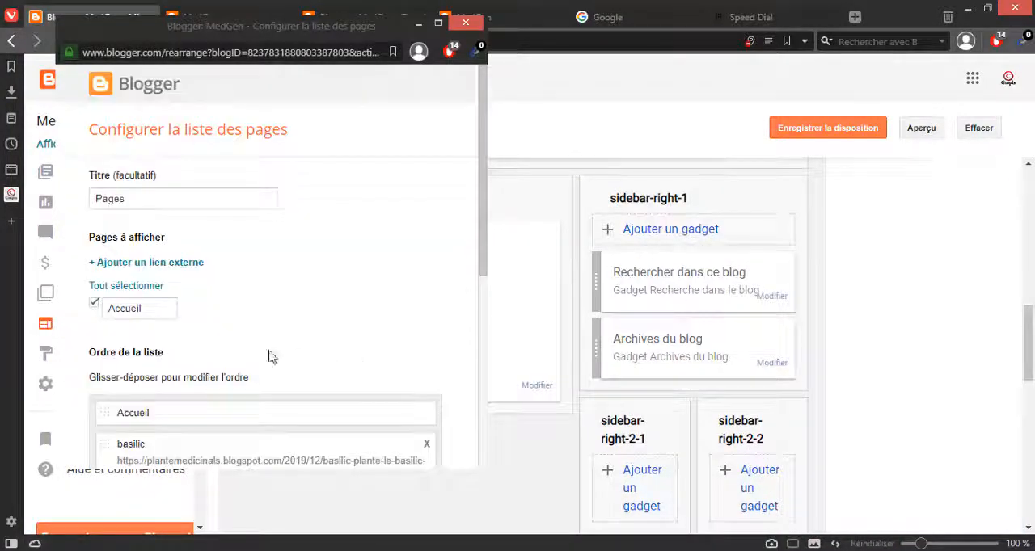
{"action": "scroll", "coordinate": [272, 357], "scroll_direction": "down", "scroll_amount": 5}
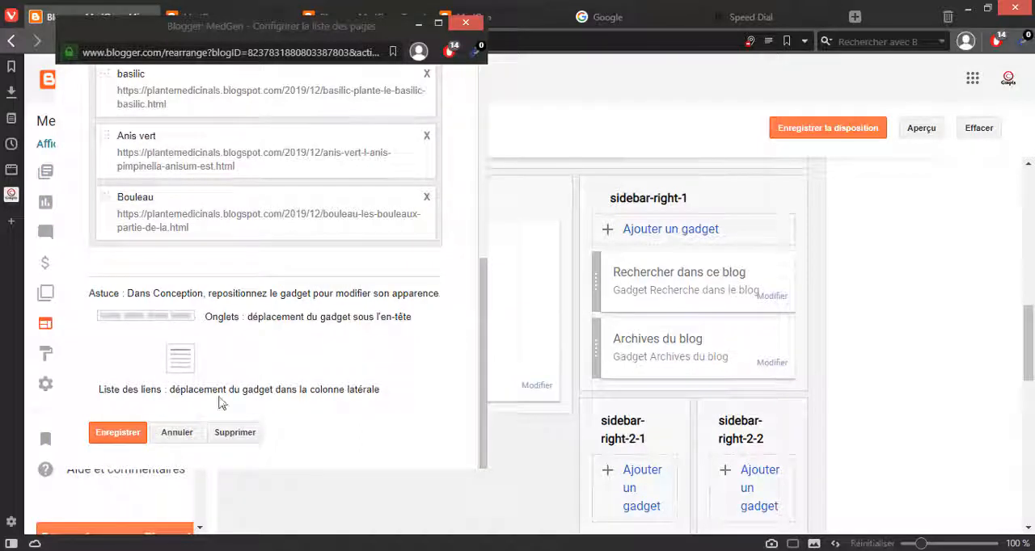
{"action": "left_click", "coordinate": [118, 434]}
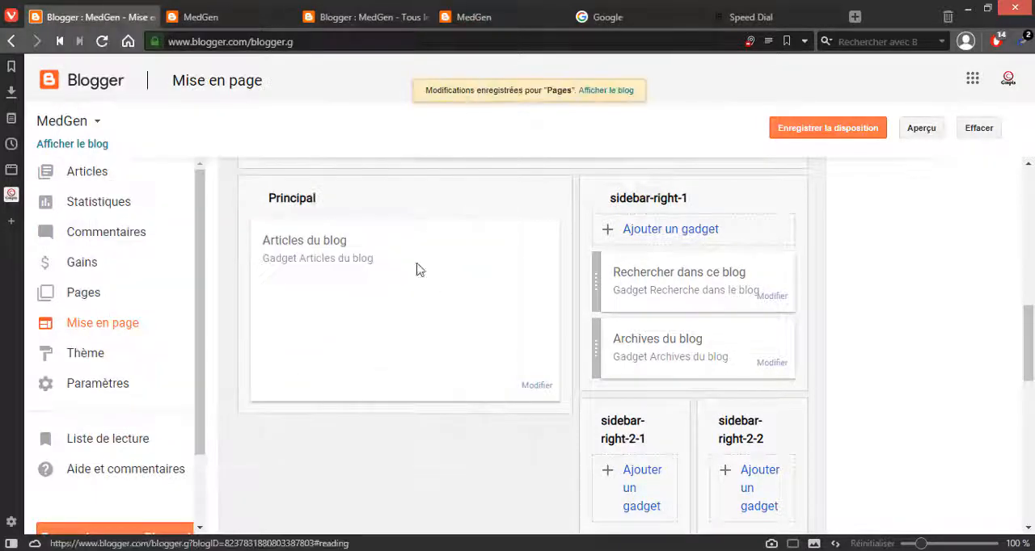
Step: View the published blog and test the Bouleau link in its page bar
{"action": "left_click", "coordinate": [628, 92]}
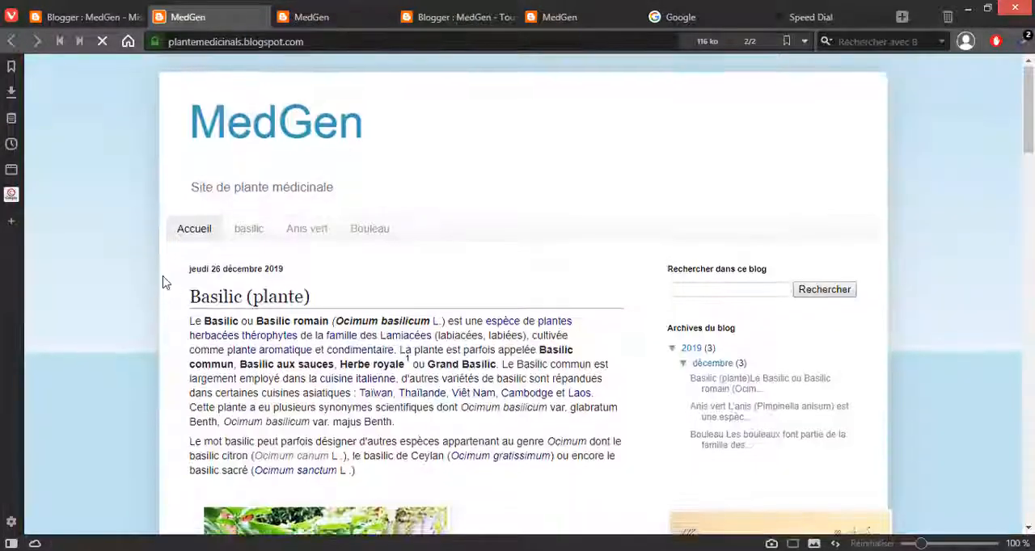
{"action": "scroll", "coordinate": [164, 279], "scroll_direction": "down", "scroll_amount": 6}
{"action": "scroll", "coordinate": [164, 278], "scroll_direction": "up", "scroll_amount": 6}
{"action": "left_click", "coordinate": [377, 240]}
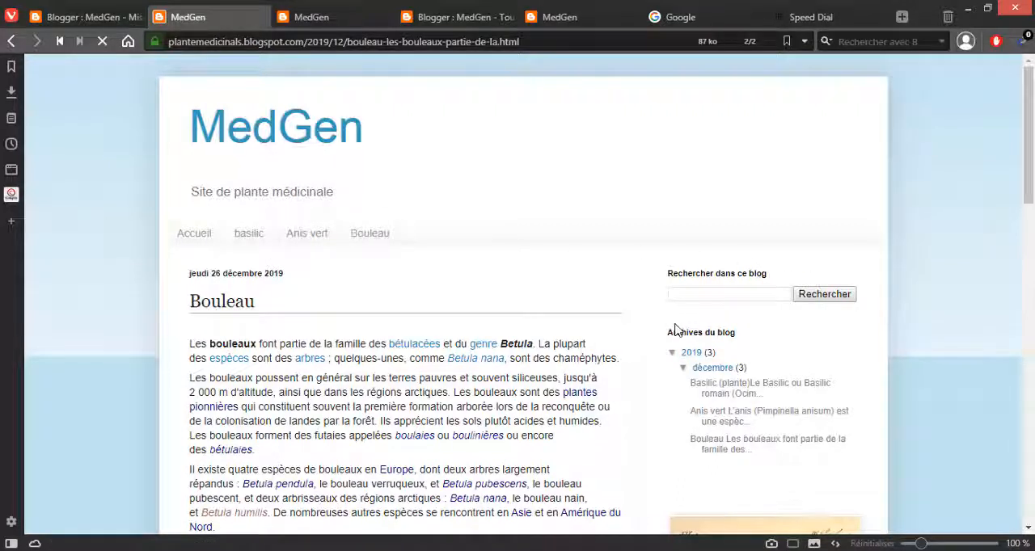
{"action": "scroll", "coordinate": [1000, 287], "scroll_direction": "down", "scroll_amount": 1}
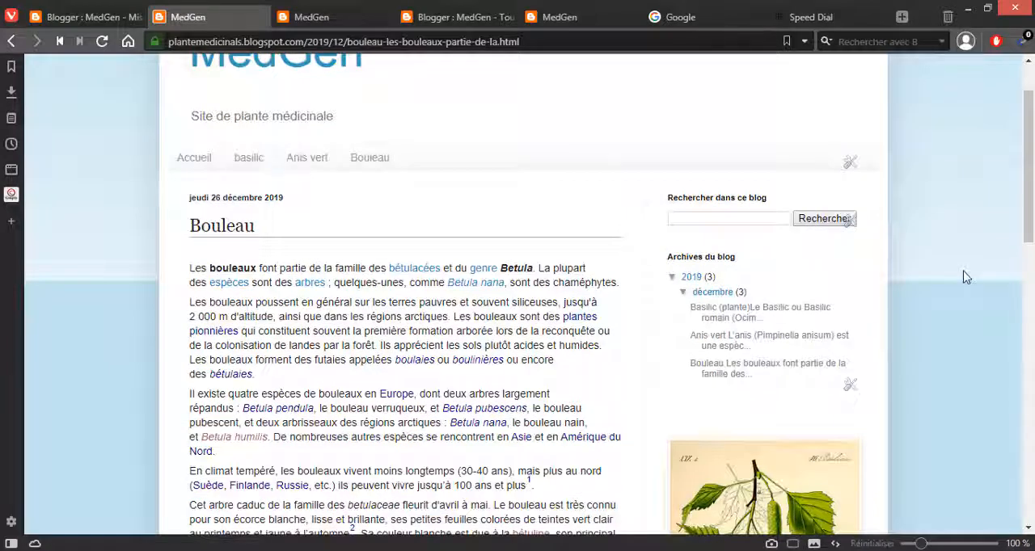
{"action": "scroll", "coordinate": [545, 220], "scroll_direction": "up", "scroll_amount": 1}
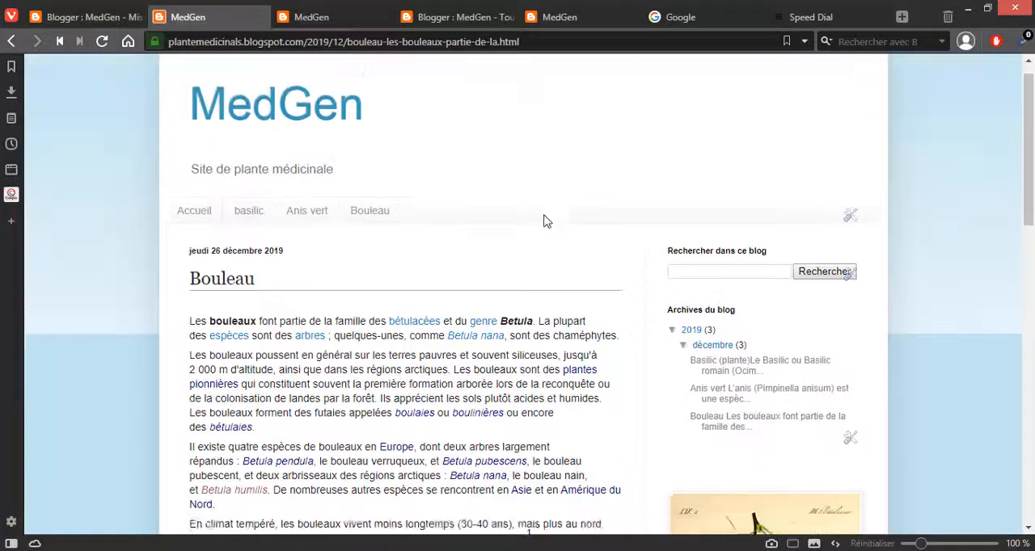
Step: Set the copyright text of the blog footer's attribution to "Tous droits réservés" and save it
{"action": "scroll", "coordinate": [542, 217], "scroll_direction": "down", "scroll_amount": 15}
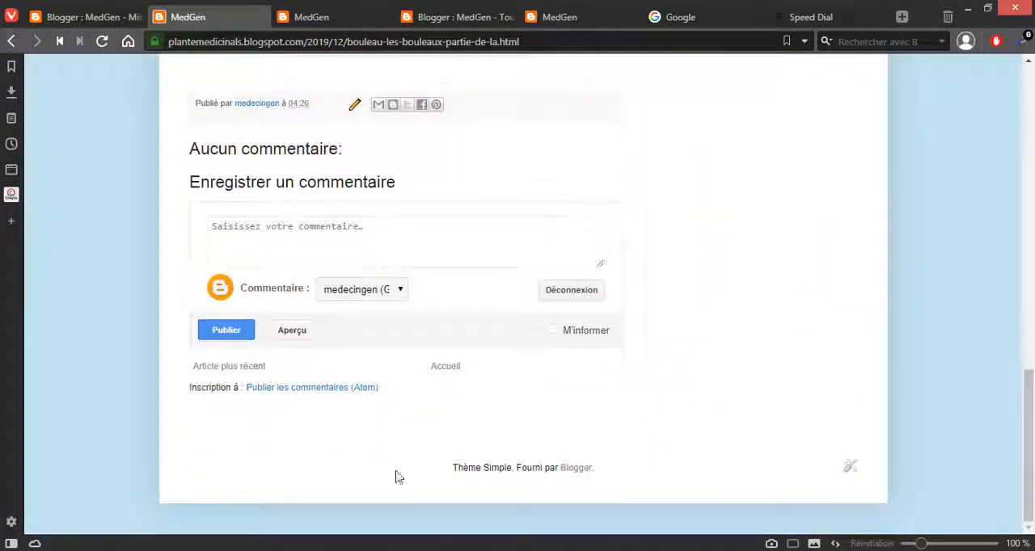
{"action": "left_click", "coordinate": [850, 466]}
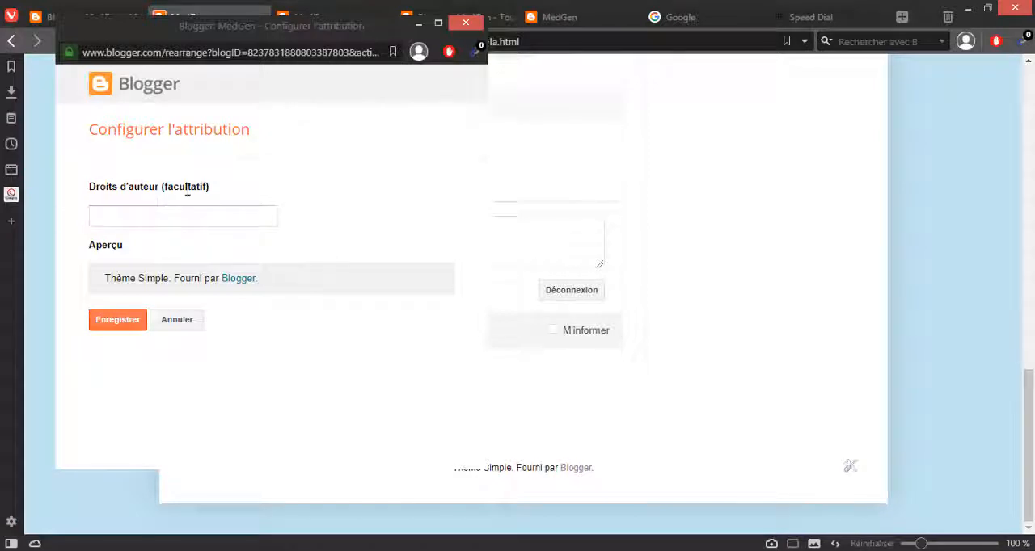
{"action": "left_click", "coordinate": [146, 216]}
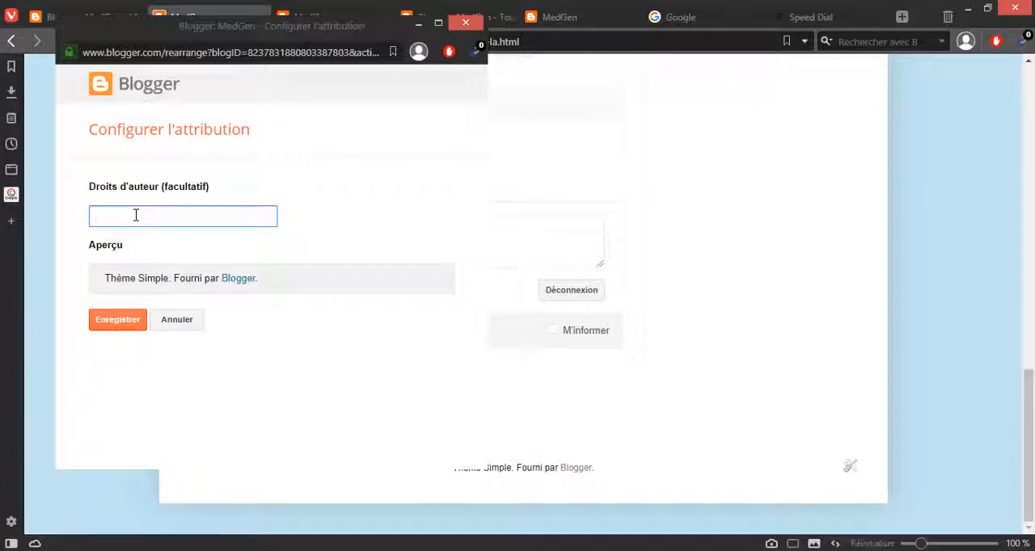
{"action": "type", "text": "Tous dr"}
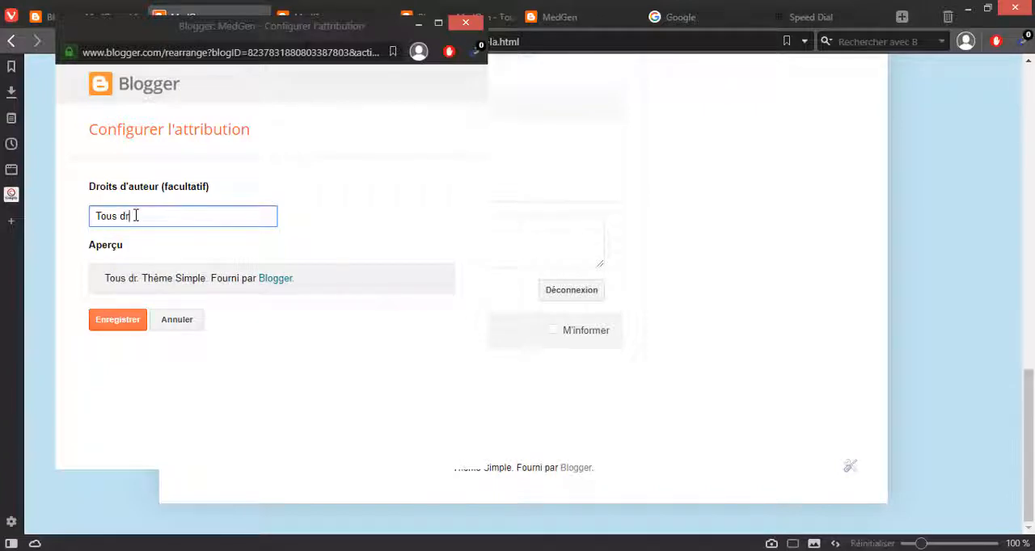
{"action": "type", "text": "oits ré"}
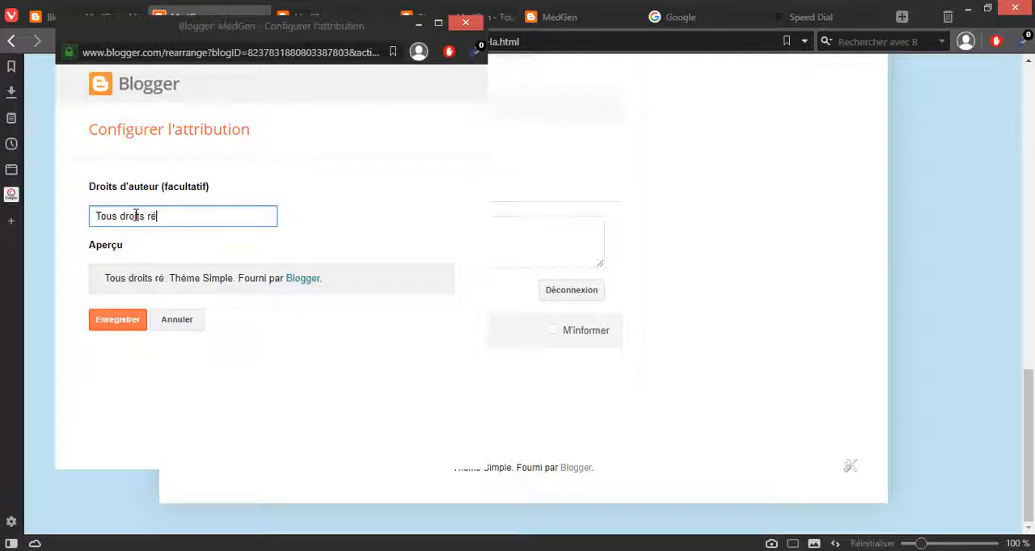
{"action": "type", "text": "servé"}
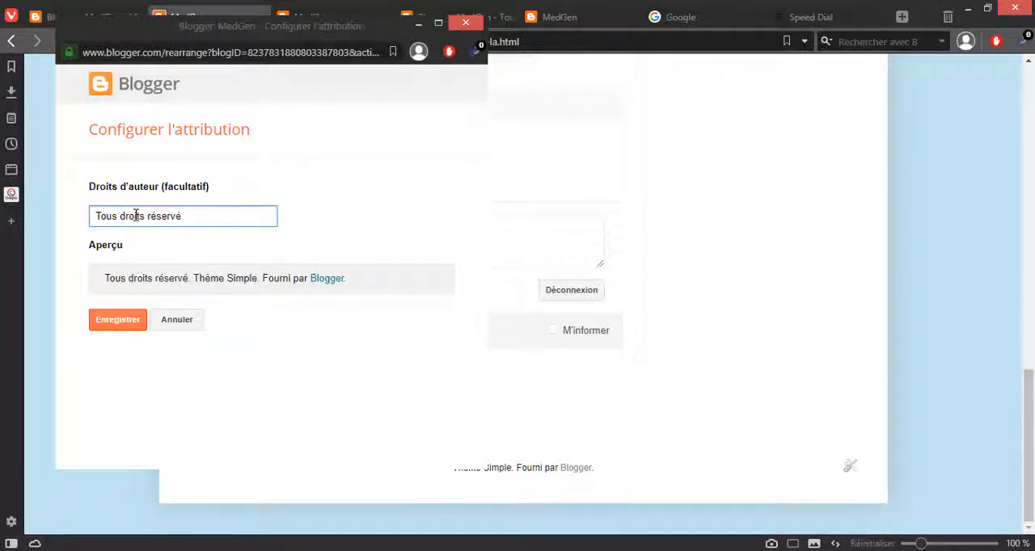
{"action": "type", "text": "s"}
{"action": "left_click", "coordinate": [113, 327]}
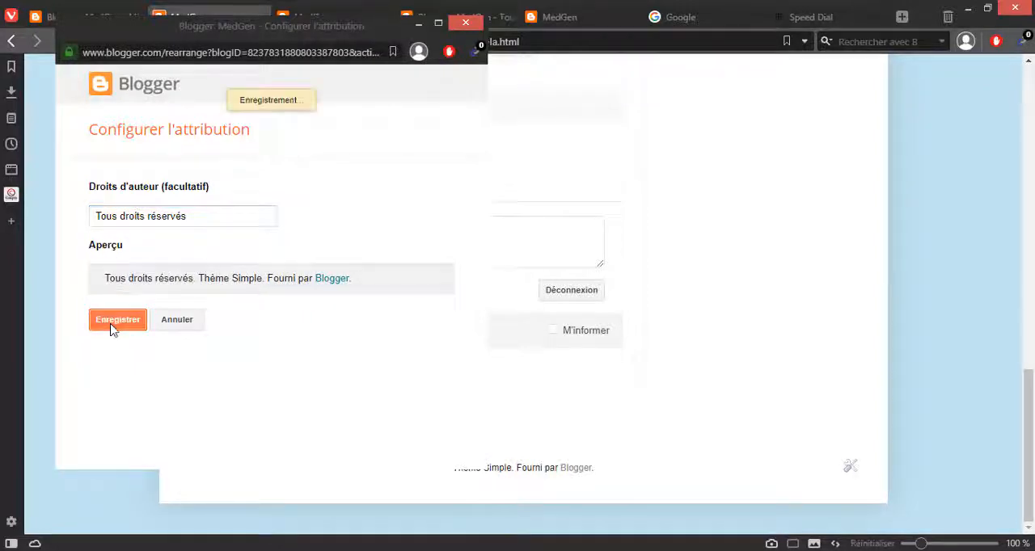
{"action": "left_click", "coordinate": [199, 326]}
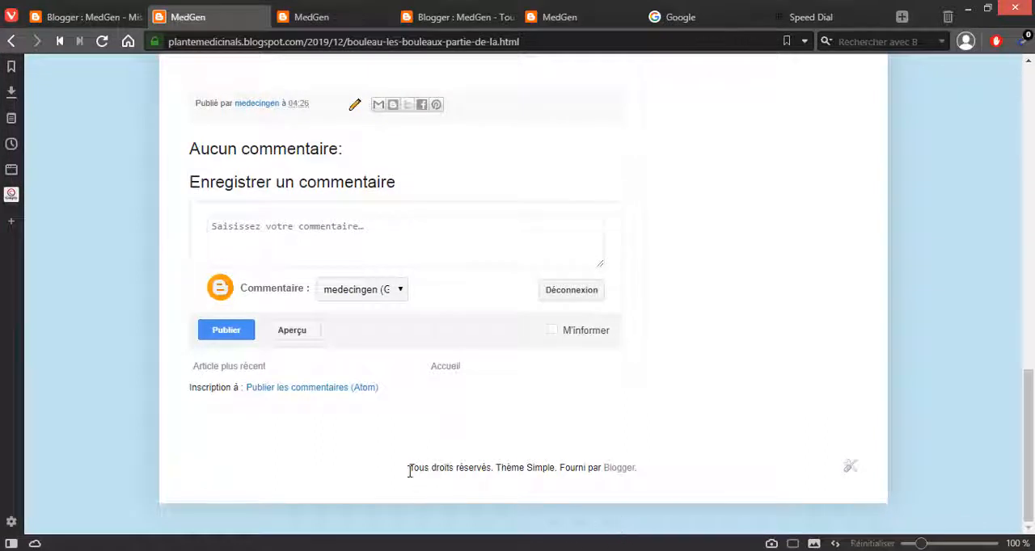
{"action": "left_click_drag", "start_coordinate": [418, 469], "coordinate": [551, 484]}
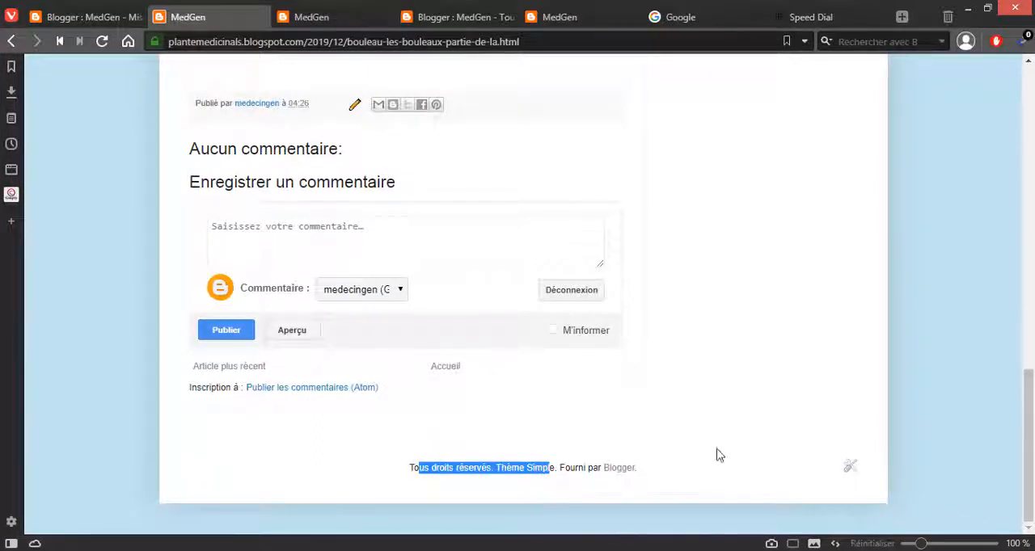
Step: Open the blog's Accueil page and look through its articles from Basilic to Bouleau
{"action": "scroll", "coordinate": [949, 416], "scroll_direction": "up", "scroll_amount": 15}
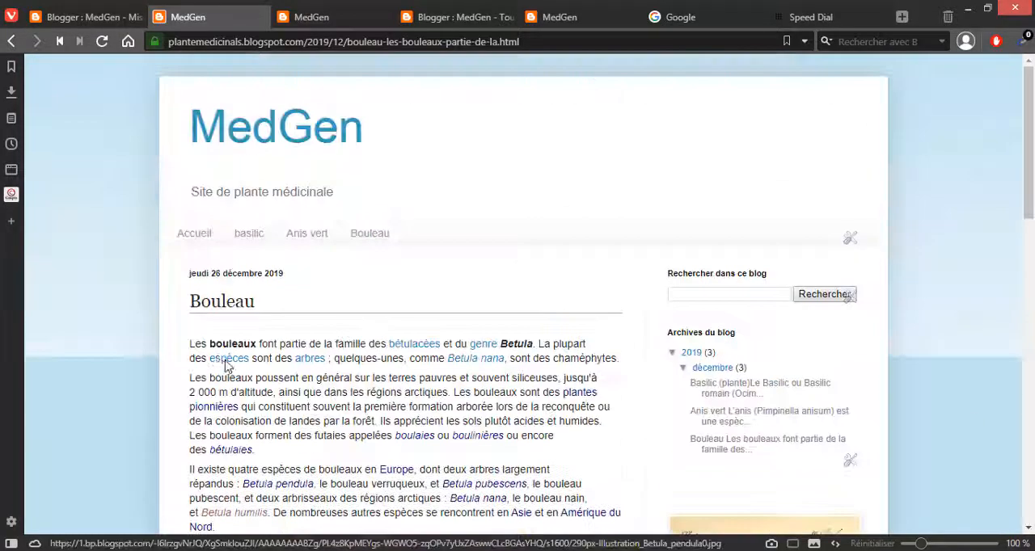
{"action": "left_click", "coordinate": [194, 241]}
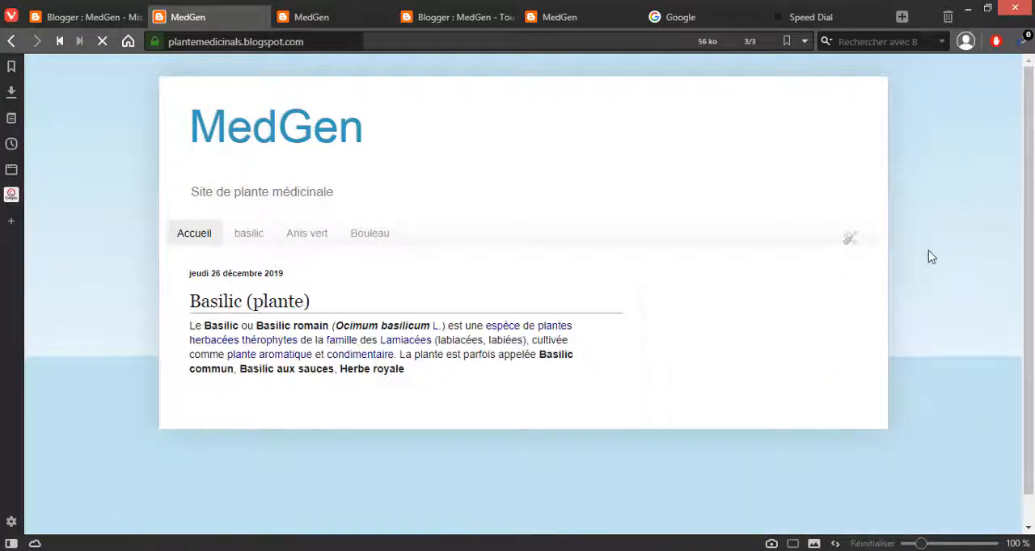
{"action": "scroll", "coordinate": [932, 257], "scroll_direction": "down", "scroll_amount": 2}
{"action": "scroll", "coordinate": [930, 256], "scroll_direction": "up", "scroll_amount": 2}
{"action": "left_click", "coordinate": [192, 239]}
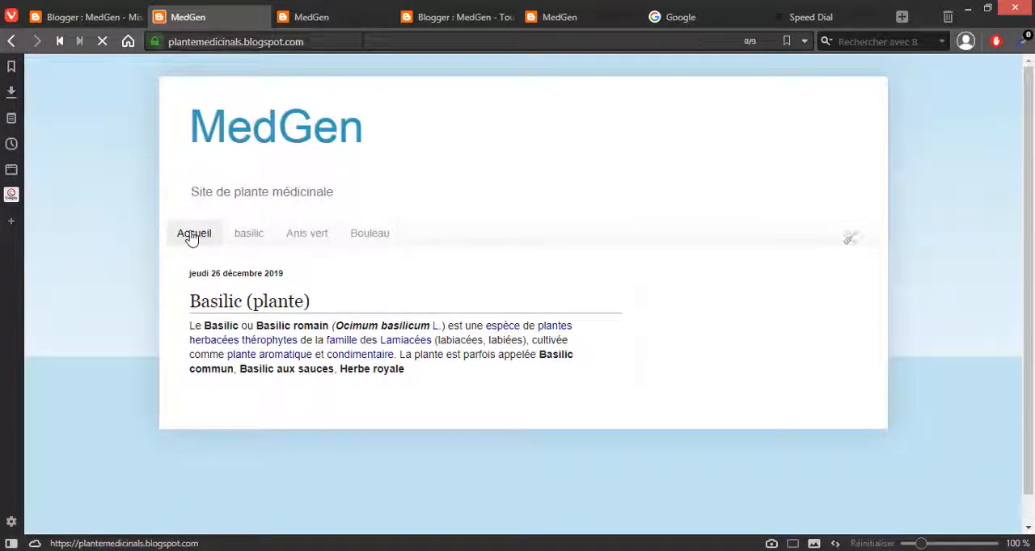
{"action": "scroll", "coordinate": [191, 239], "scroll_direction": "down", "scroll_amount": 4}
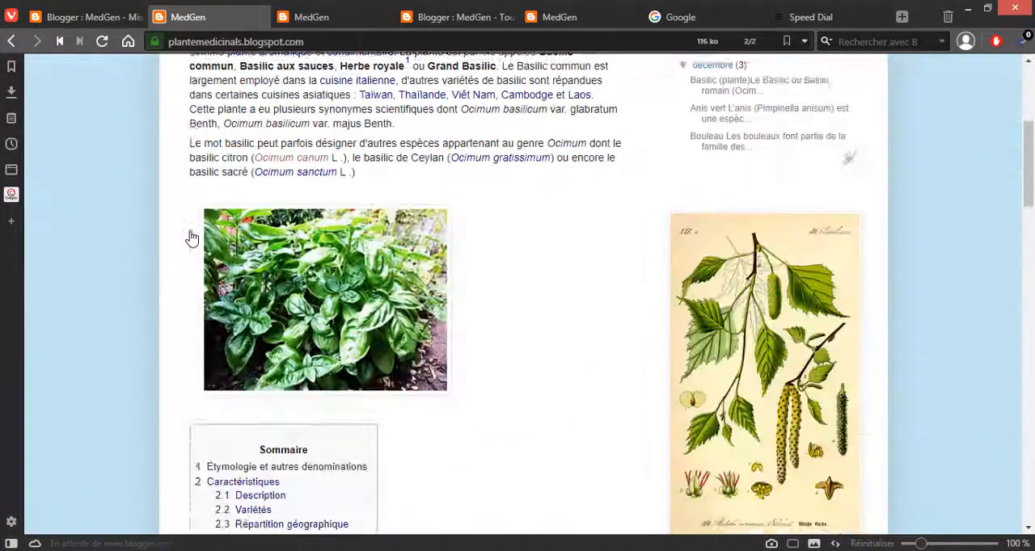
{"action": "scroll", "coordinate": [192, 239], "scroll_direction": "down", "scroll_amount": 10}
{"action": "scroll", "coordinate": [188, 235], "scroll_direction": "up", "scroll_amount": 8}
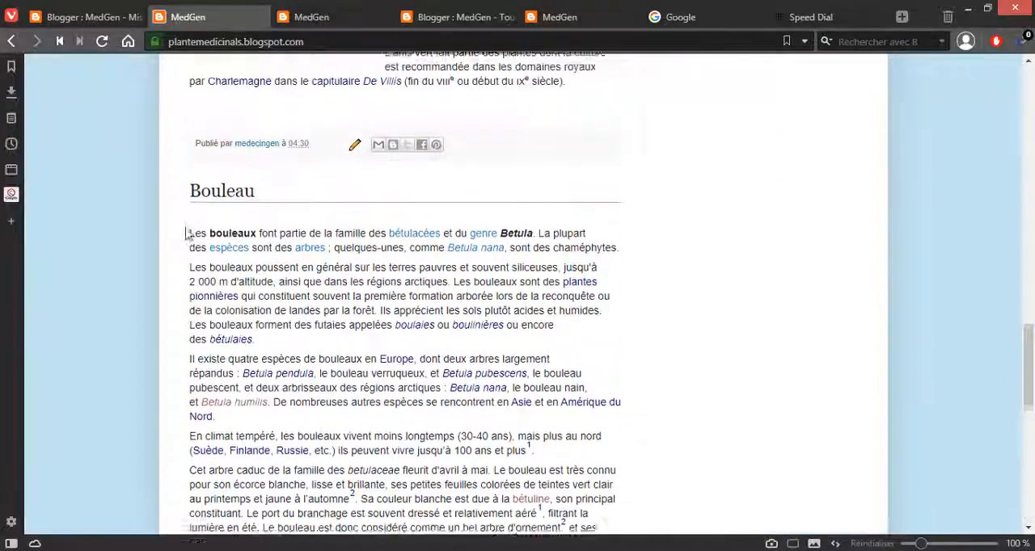
{"action": "scroll", "coordinate": [188, 235], "scroll_direction": "up", "scroll_amount": 15}
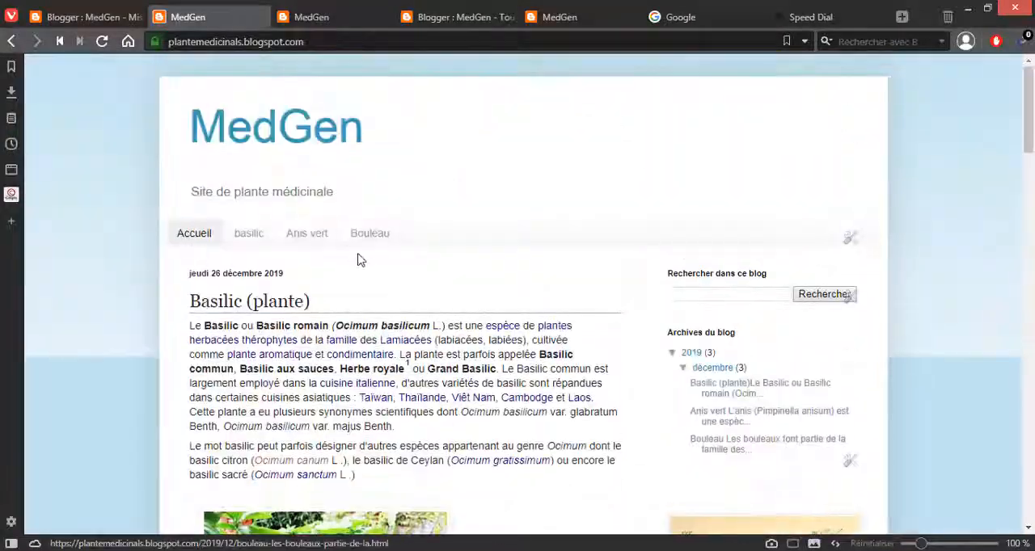
{"action": "scroll", "coordinate": [360, 259], "scroll_direction": "down", "scroll_amount": 20}
{"action": "scroll", "coordinate": [359, 255], "scroll_direction": "up", "scroll_amount": 8}
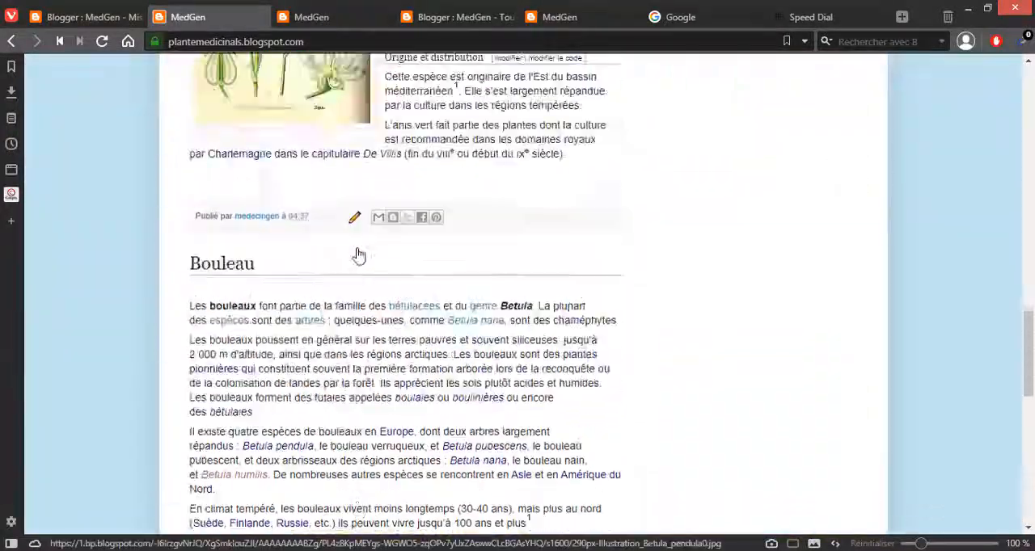
{"action": "scroll", "coordinate": [359, 255], "scroll_direction": "up", "scroll_amount": 15}
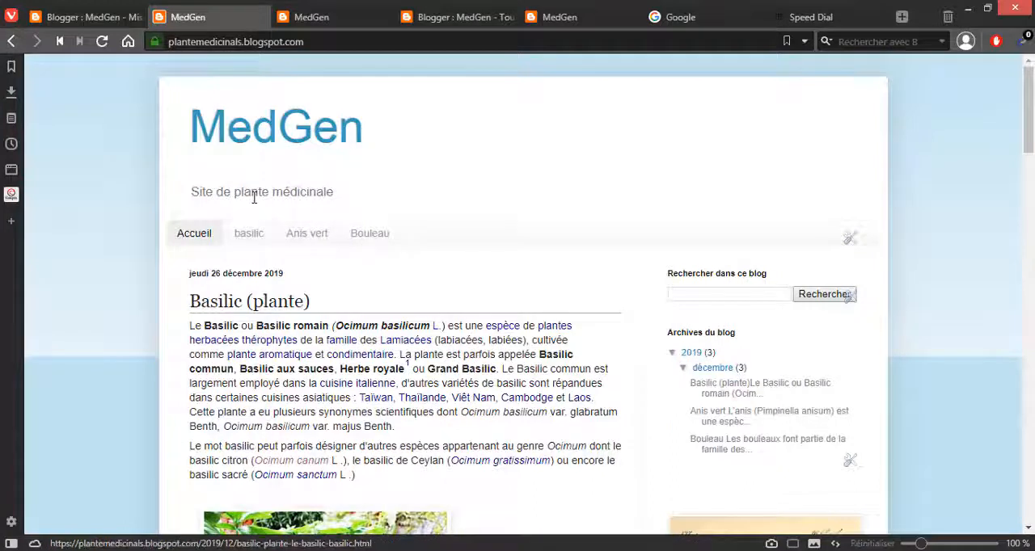
Step: Return to the blog's layout editor and examine the Pied de page section, comparing it with the published blog
{"action": "left_click", "coordinate": [89, 25]}
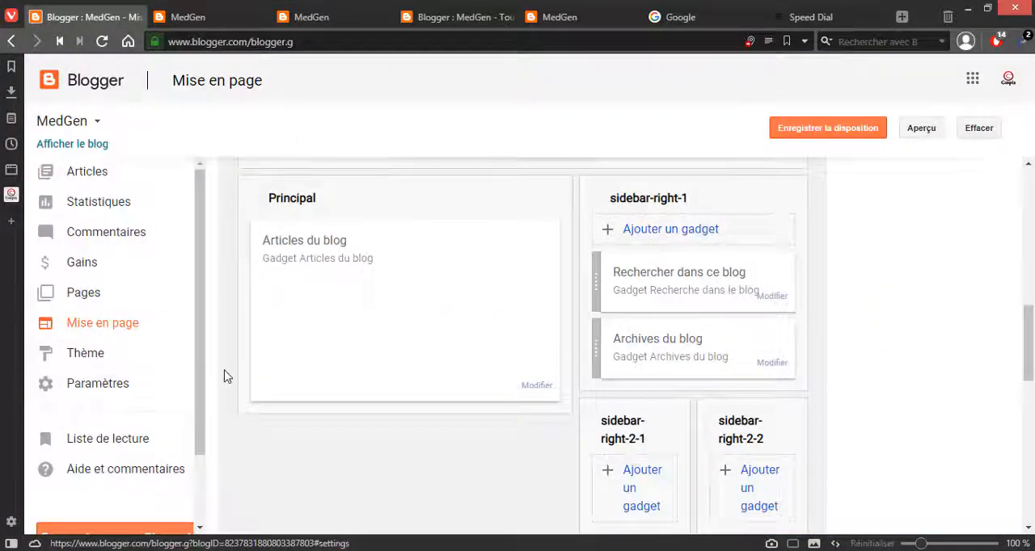
{"action": "scroll", "coordinate": [226, 375], "scroll_direction": "down", "scroll_amount": 5}
{"action": "scroll", "coordinate": [225, 375], "scroll_direction": "down", "scroll_amount": 3}
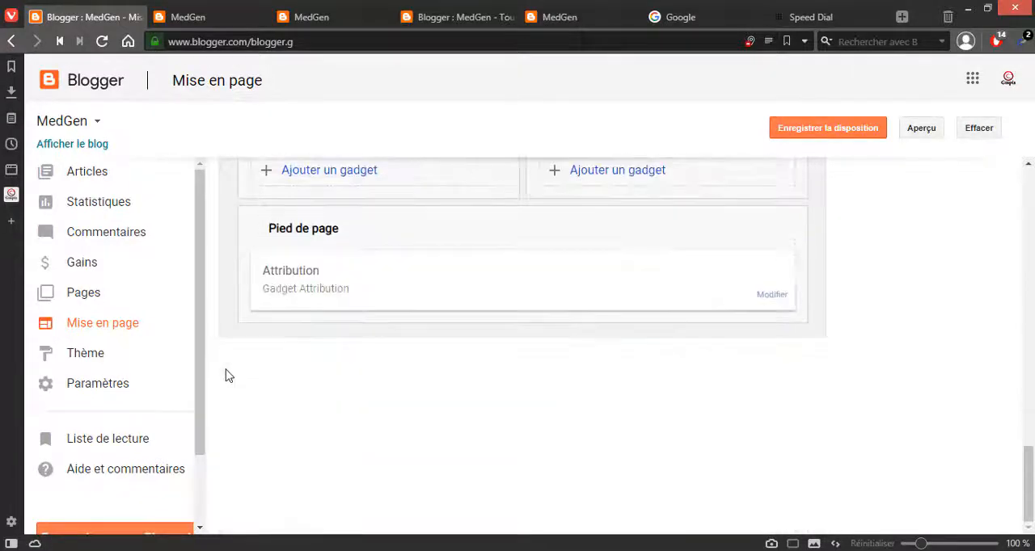
{"action": "left_click", "coordinate": [181, 18]}
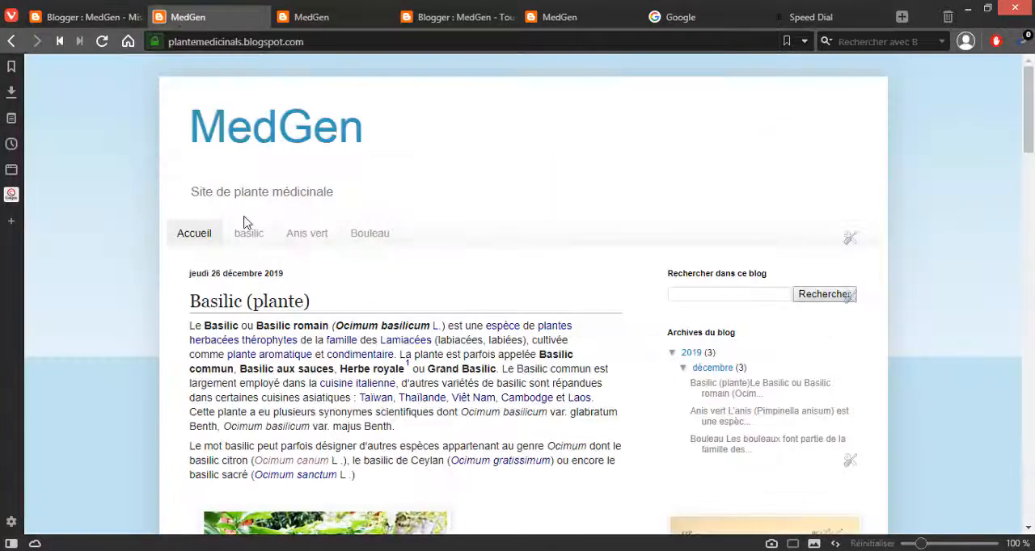
{"action": "left_click", "coordinate": [93, 15]}
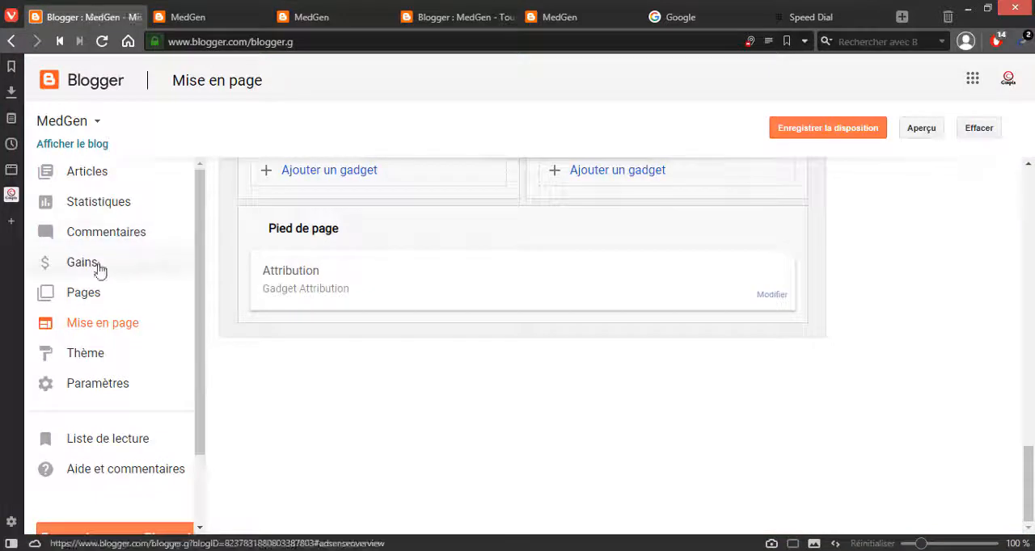
Step: Open the Basilic article from the blog's article list for editing and add the label "Basilic"
{"action": "left_click", "coordinate": [89, 172]}
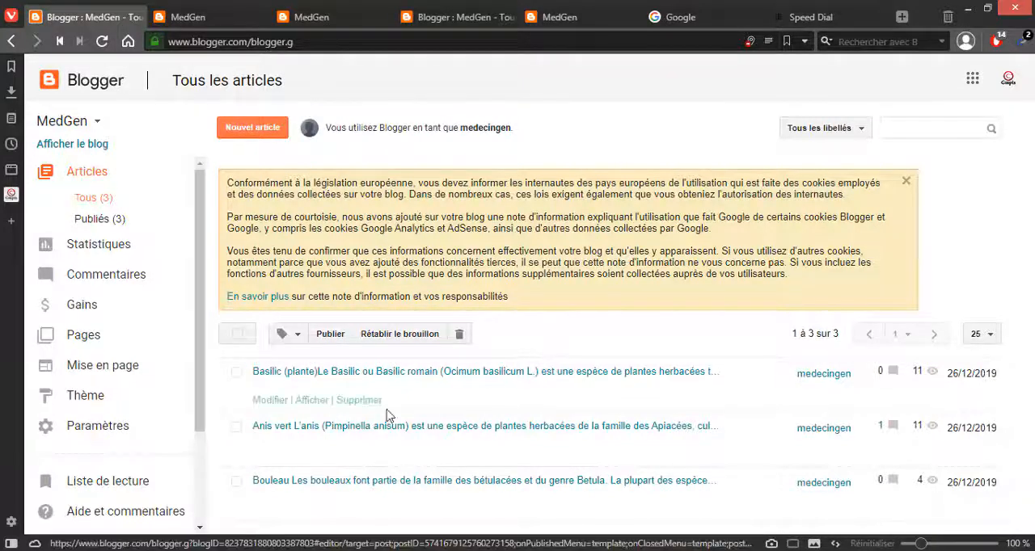
{"action": "left_click", "coordinate": [272, 401]}
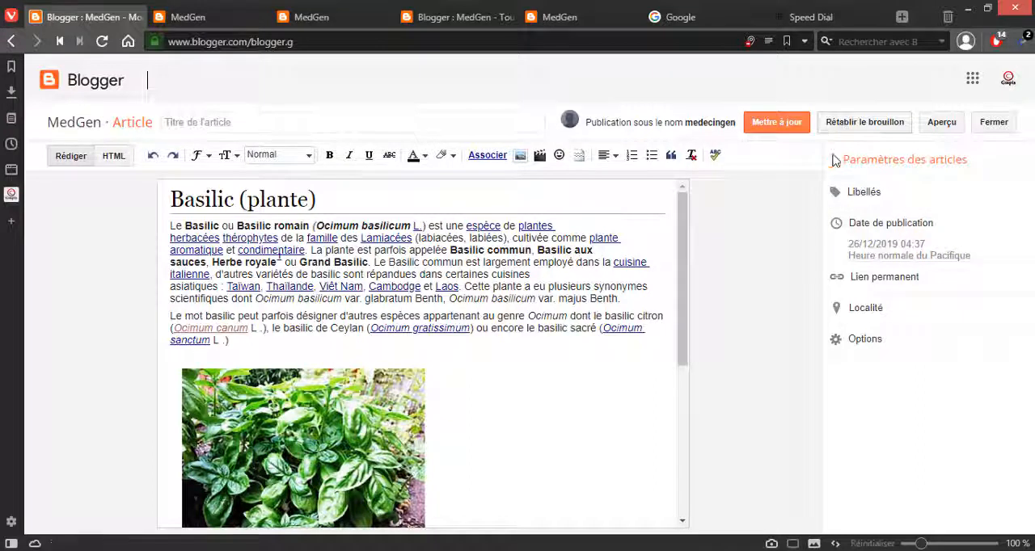
{"action": "left_click", "coordinate": [859, 198]}
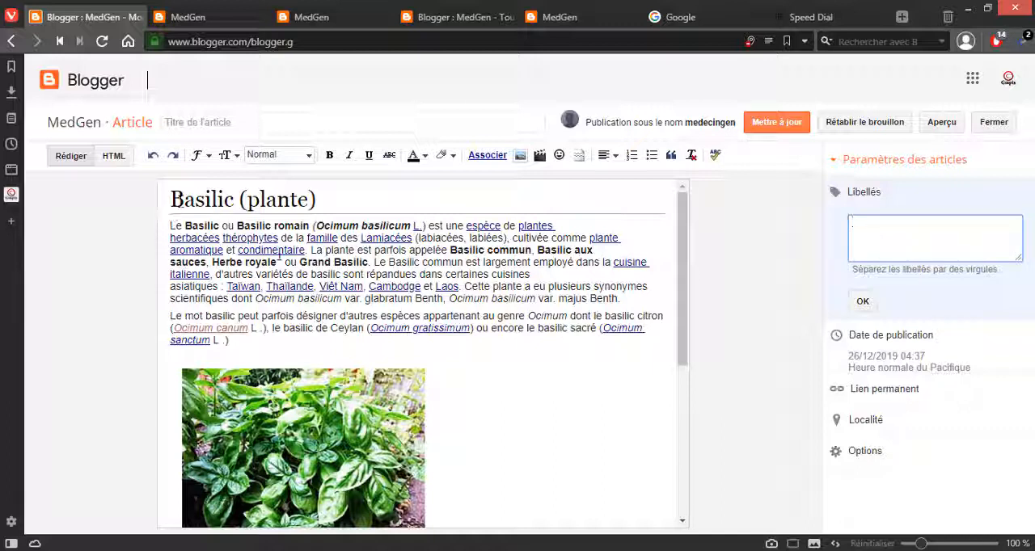
{"action": "mouse_move", "coordinate": [184, 199]}
{"action": "left_mouse_down"}
{"action": "mouse_move", "coordinate": [236, 200]}
{"action": "mouse_move", "coordinate": [178, 202]}
{"action": "mouse_move", "coordinate": [171, 212]}
{"action": "mouse_move", "coordinate": [173, 200]}
{"action": "left_mouse_up"}
{"action": "key", "text": "ctrl+c"}
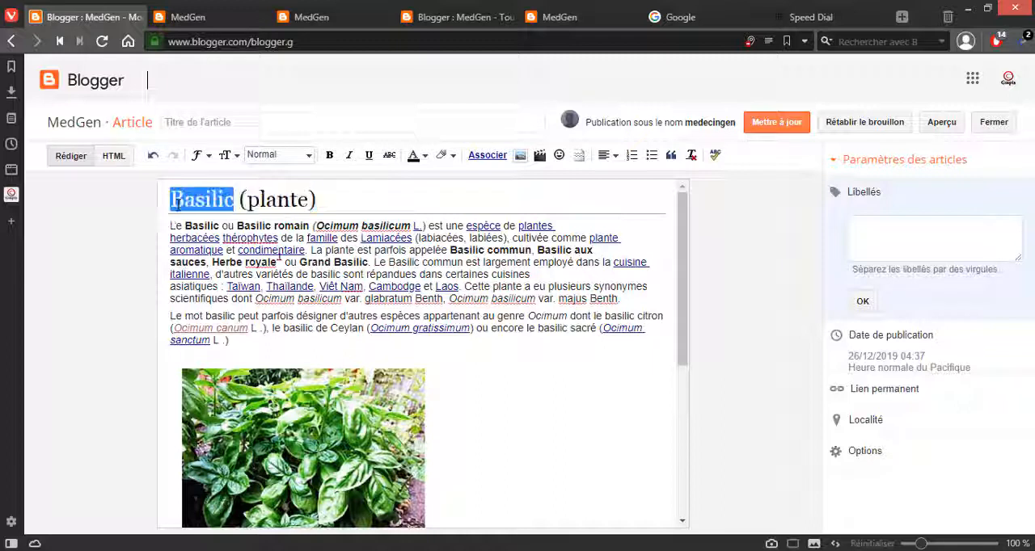
{"action": "left_click", "coordinate": [878, 226]}
{"action": "key", "text": "ctrl+v"}
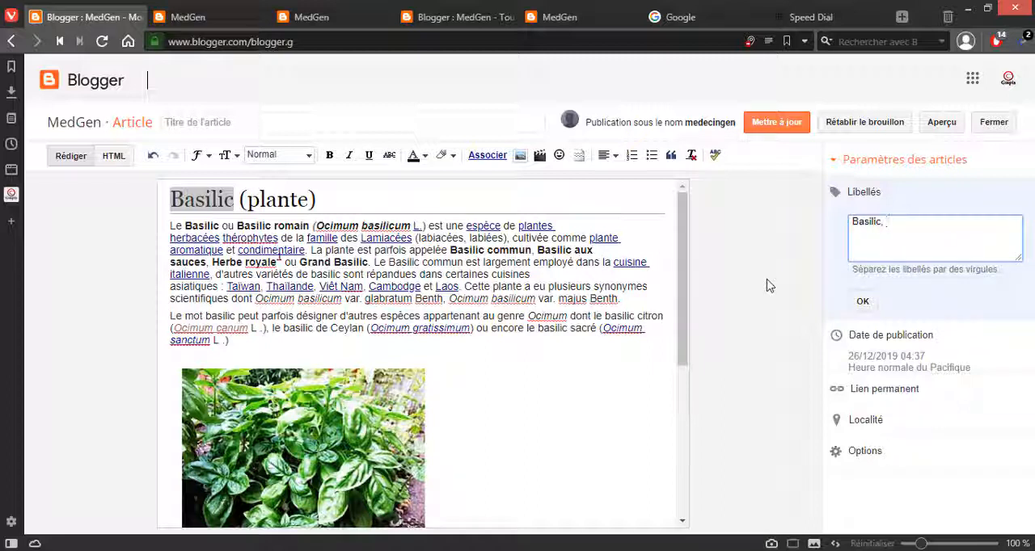
Step: Add "c'est quoi Basilic" as a second label and confirm the article's labels and options
{"action": "type", "text": "V'est quoi"}
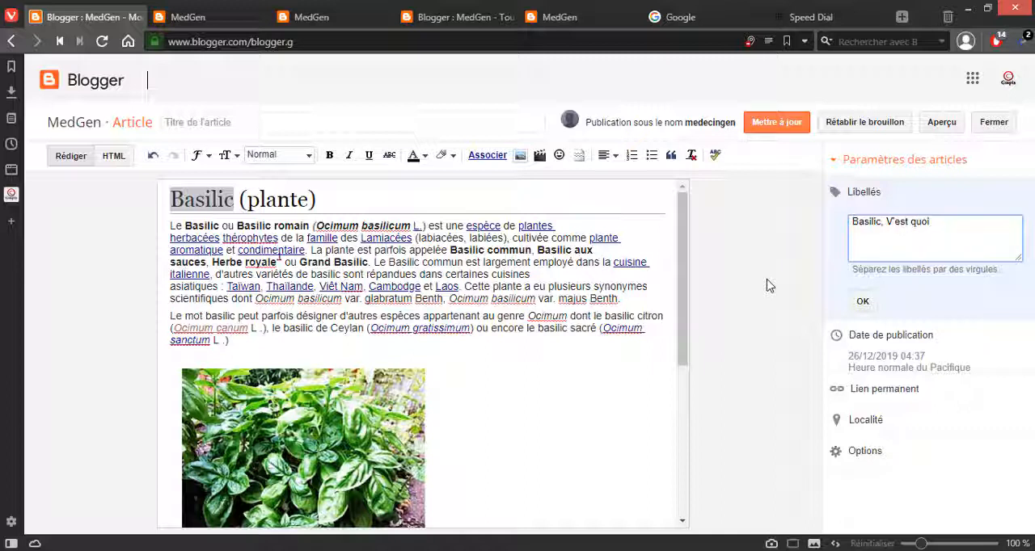
{"action": "key", "text": "ctrl+v"}
{"action": "type", "text": "c"}
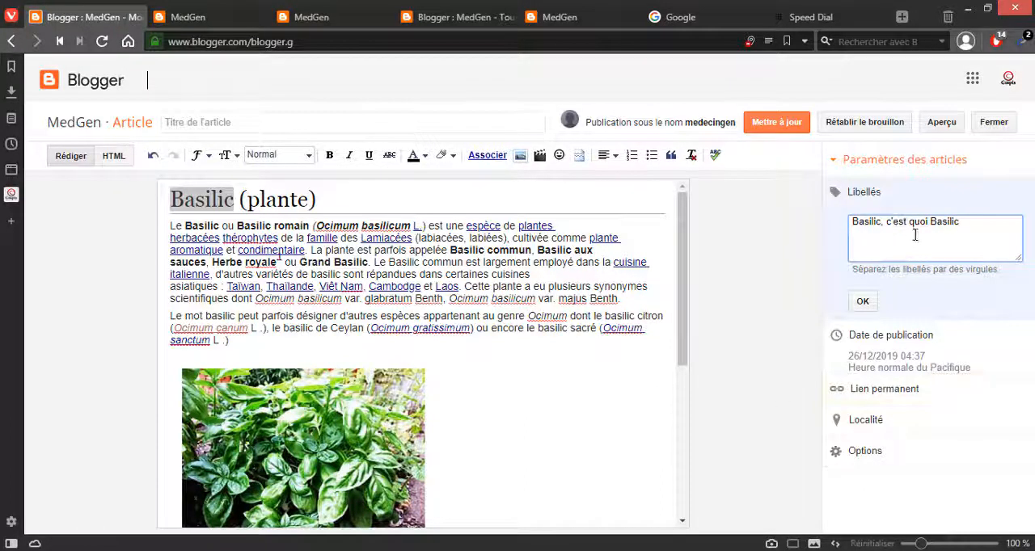
{"action": "mouse_move", "coordinate": [663, 12]}
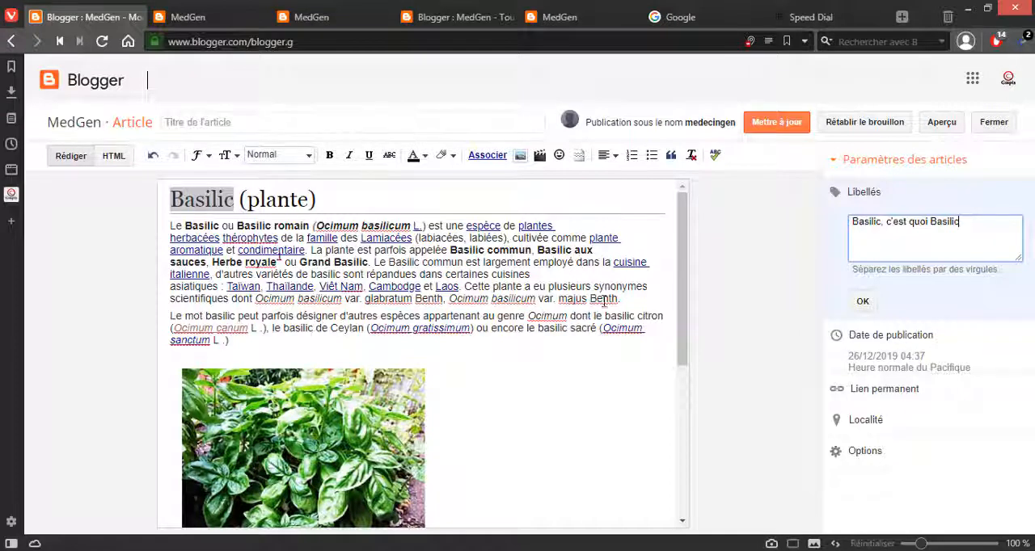
{"action": "left_click", "coordinate": [865, 302]}
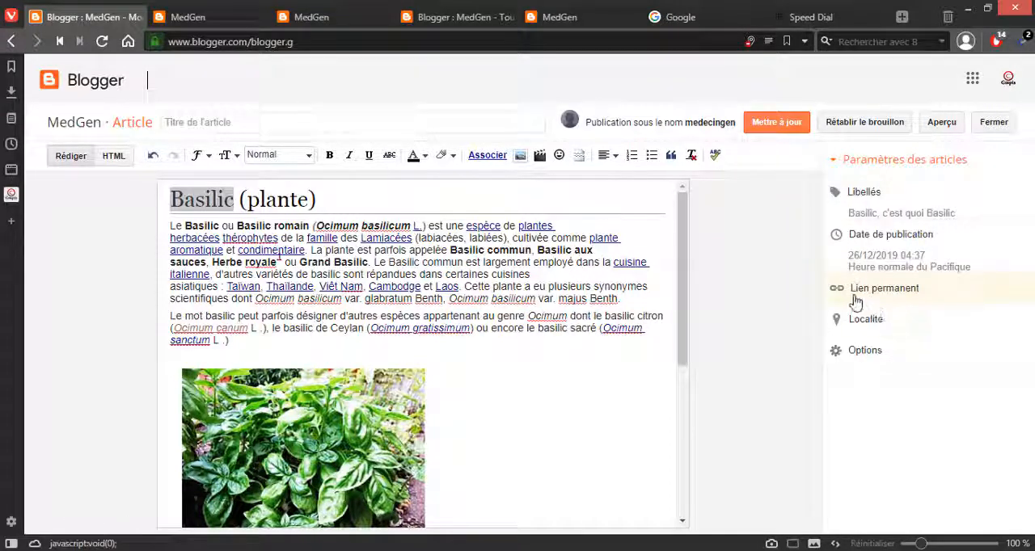
{"action": "left_click", "coordinate": [847, 364]}
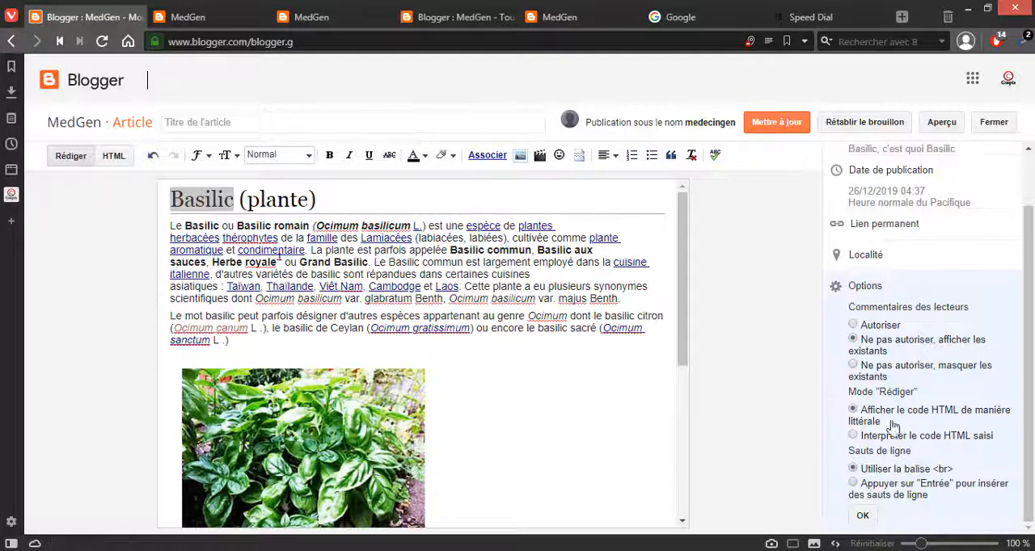
{"action": "left_click", "coordinate": [863, 516]}
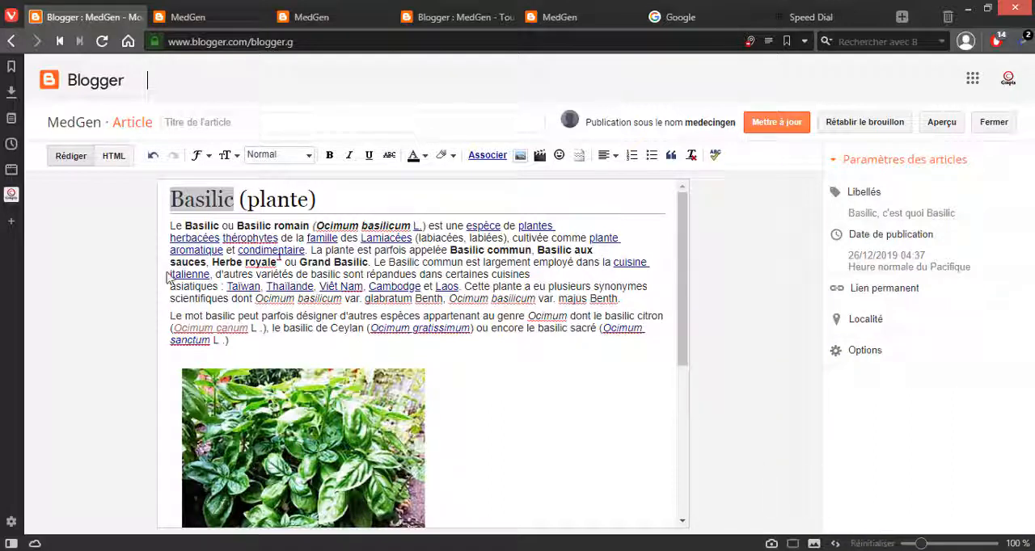
Step: Title the article "Basilic" and update it on the blog
{"action": "left_click", "coordinate": [223, 122]}
{"action": "left_click", "coordinate": [230, 202]}
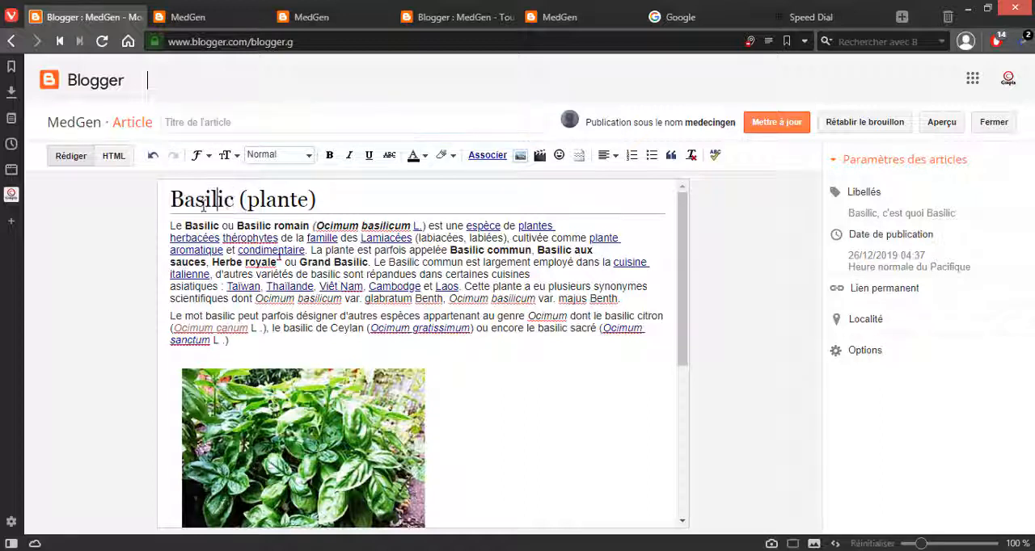
{"action": "mouse_move", "coordinate": [234, 200]}
{"action": "left_mouse_down"}
{"action": "mouse_move", "coordinate": [182, 202]}
{"action": "mouse_move", "coordinate": [235, 198]}
{"action": "left_mouse_up"}
{"action": "key", "text": "ctrl+c"}
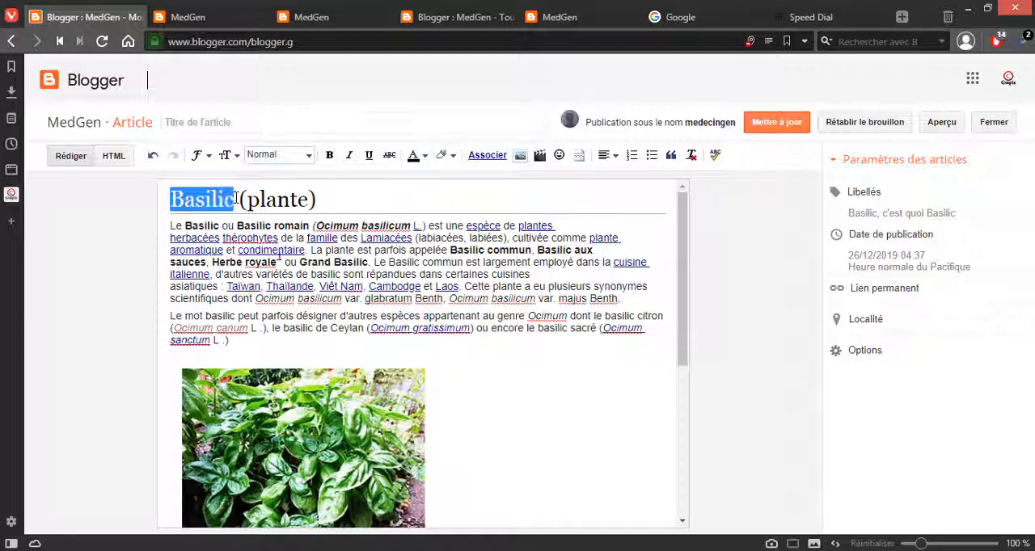
{"action": "left_click", "coordinate": [208, 117]}
{"action": "key", "text": "ctrl+v"}
{"action": "left_click", "coordinate": [771, 129]}
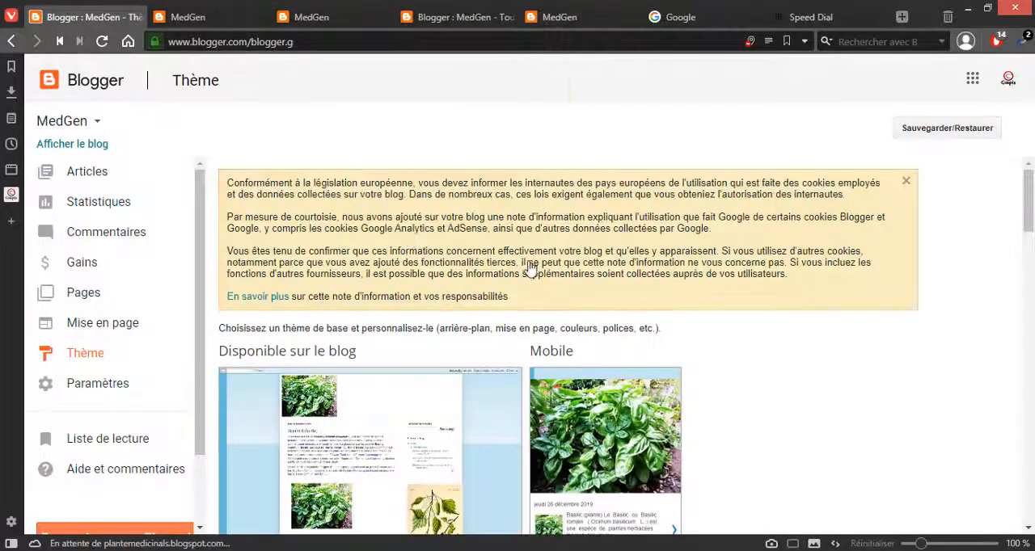
Step: Look through the available blog themes and return to the list of articles
{"action": "scroll", "coordinate": [259, 252], "scroll_direction": "down", "scroll_amount": 5}
{"action": "scroll", "coordinate": [127, 270], "scroll_direction": "down", "scroll_amount": 5}
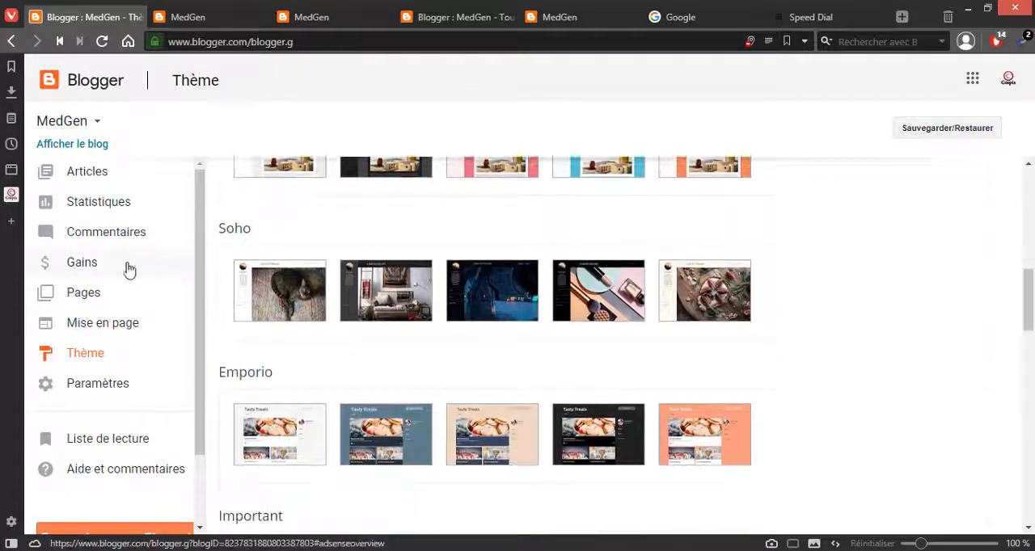
{"action": "scroll", "coordinate": [164, 254], "scroll_direction": "up", "scroll_amount": 1}
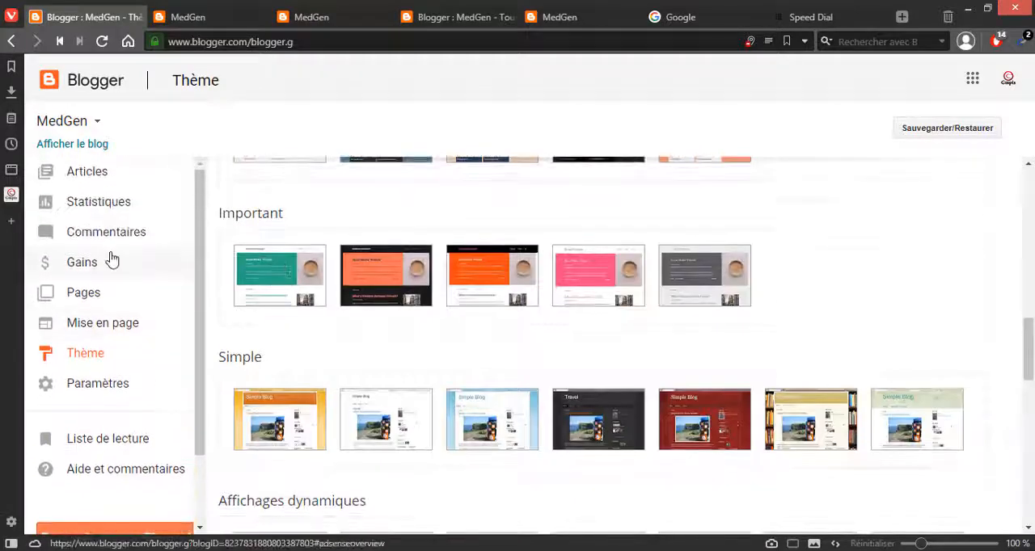
{"action": "left_click", "coordinate": [89, 174]}
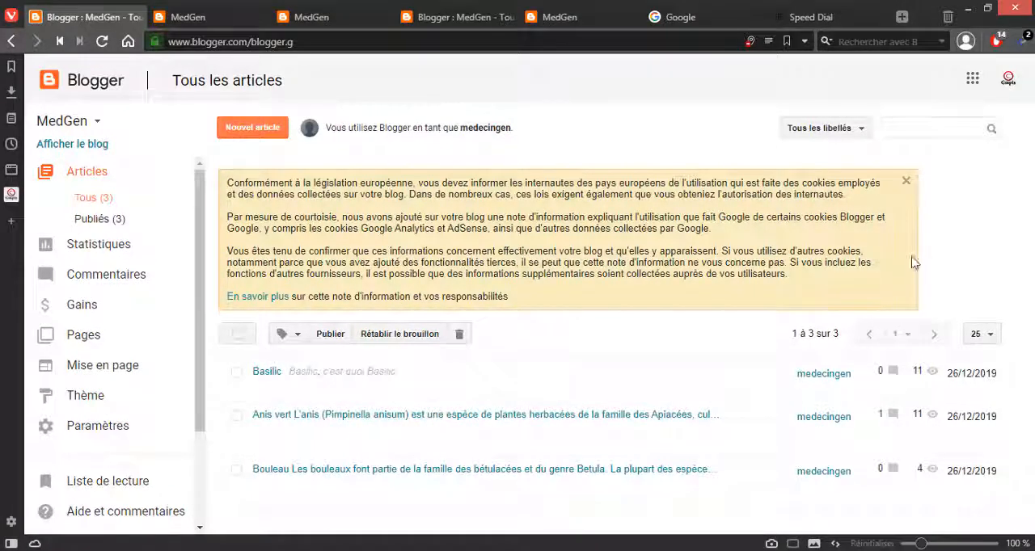
Step: Open the Basilic article on the published blog and examine its title, labels and footer
{"action": "left_click", "coordinate": [930, 550]}
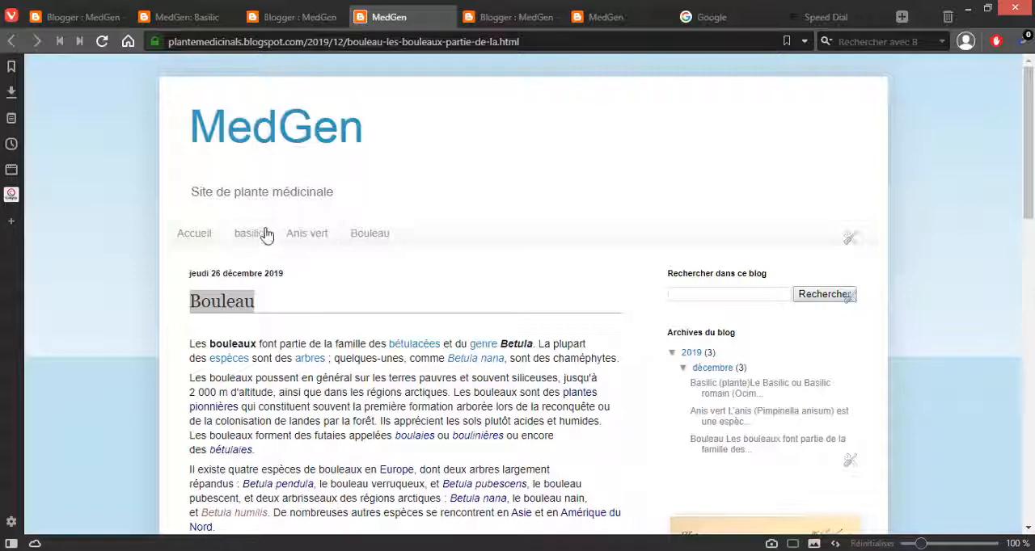
{"action": "left_click", "coordinate": [265, 234]}
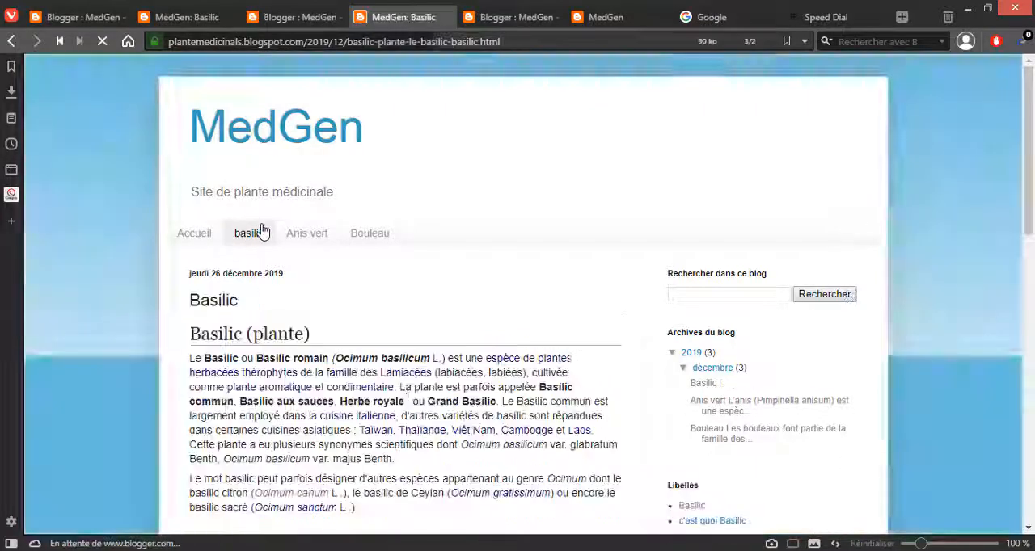
{"action": "scroll", "coordinate": [272, 355], "scroll_direction": "down", "scroll_amount": 10}
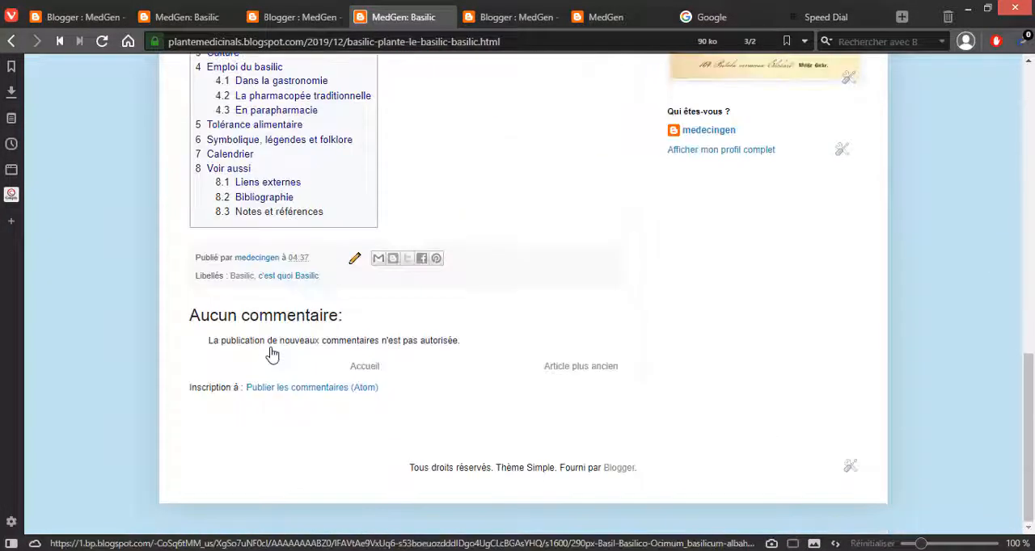
{"action": "scroll", "coordinate": [270, 351], "scroll_direction": "up", "scroll_amount": 15}
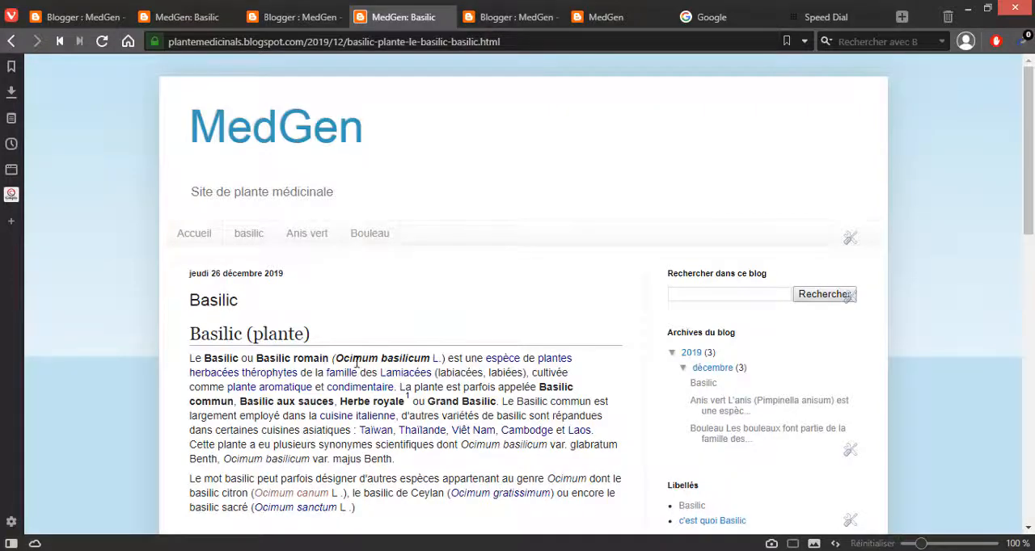
{"action": "scroll", "coordinate": [340, 324], "scroll_direction": "down", "scroll_amount": 15}
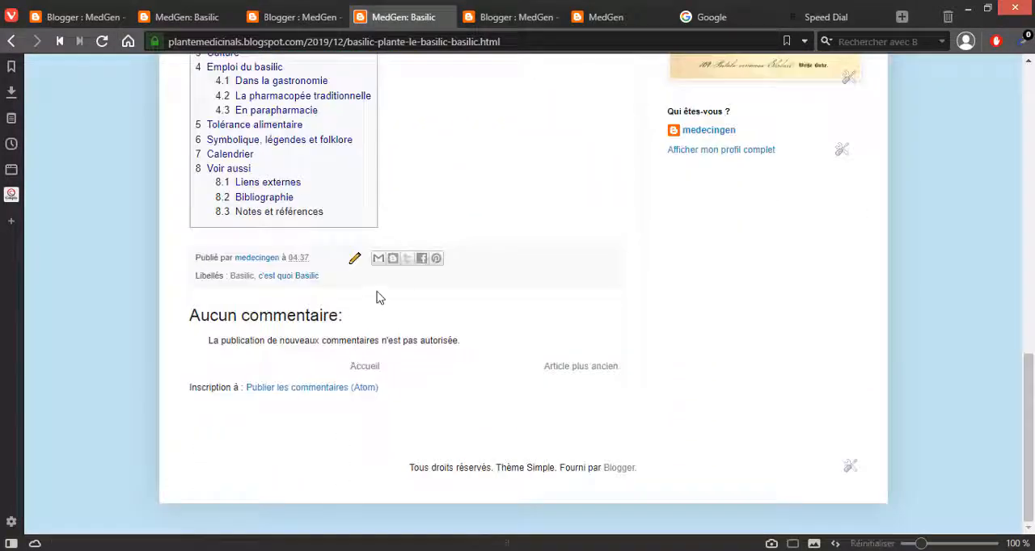
{"action": "scroll", "coordinate": [399, 328], "scroll_direction": "up", "scroll_amount": 12}
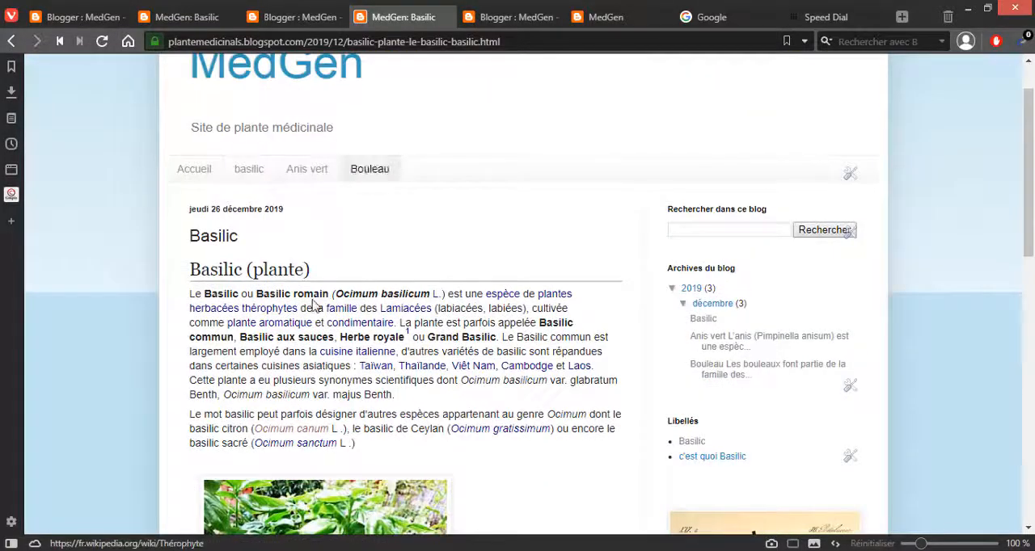
{"action": "scroll", "coordinate": [457, 325], "scroll_direction": "down", "scroll_amount": 5}
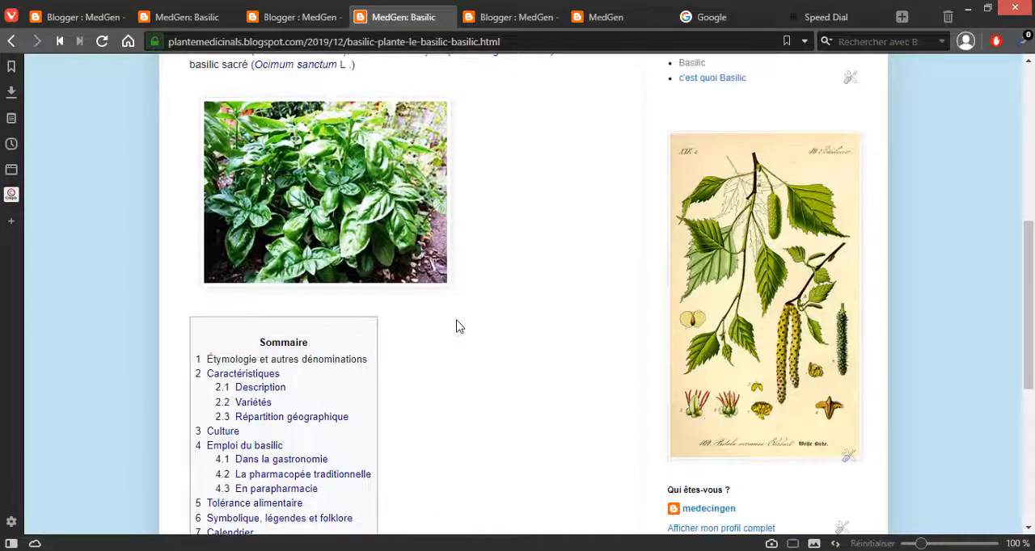
{"action": "scroll", "coordinate": [457, 327], "scroll_direction": "up", "scroll_amount": 5}
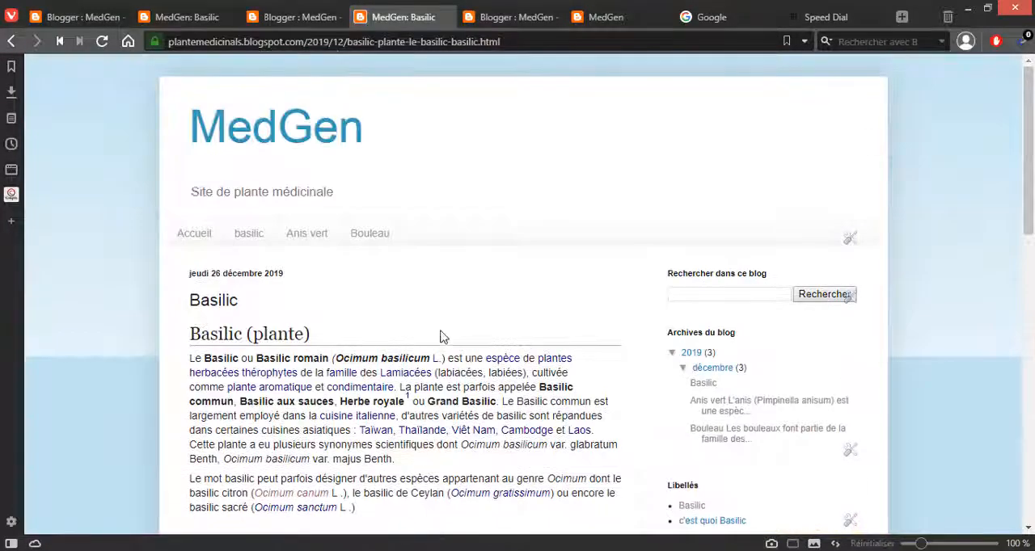
Step: Look through the open browser tabs and close the Basilic article editor and the published Basilic article
{"action": "left_click", "coordinate": [186, 17]}
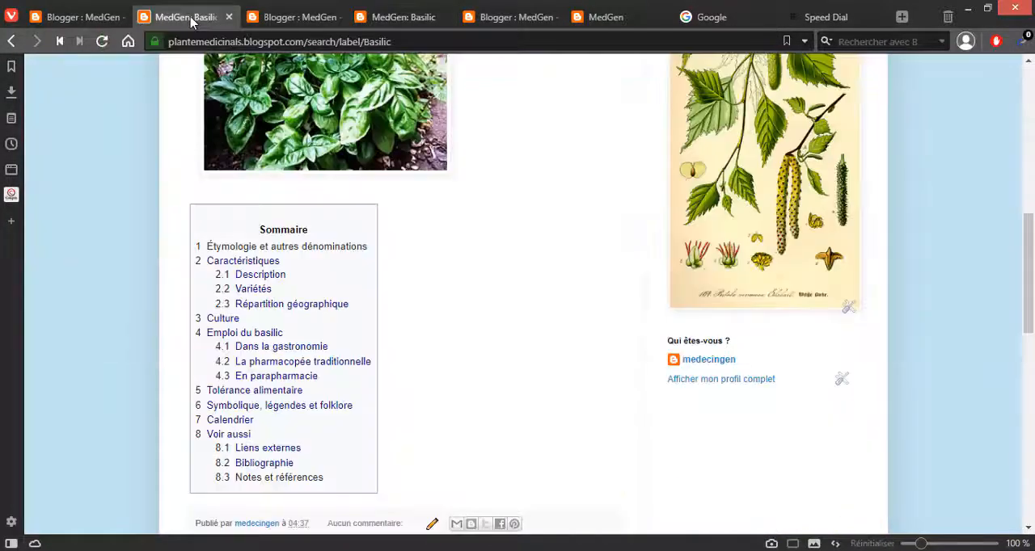
{"action": "left_click", "coordinate": [86, 19]}
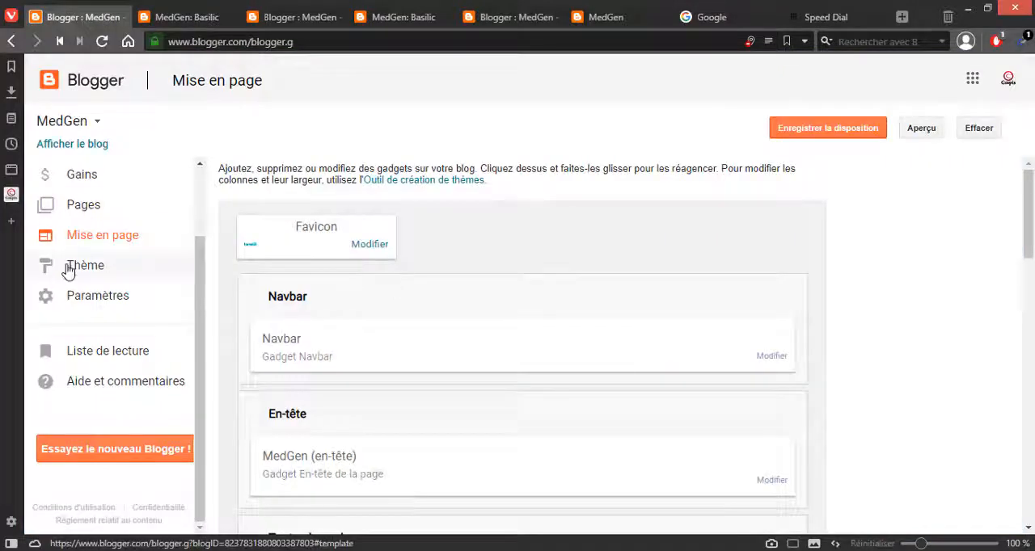
{"action": "left_click", "coordinate": [190, 17]}
{"action": "left_click", "coordinate": [110, 17]}
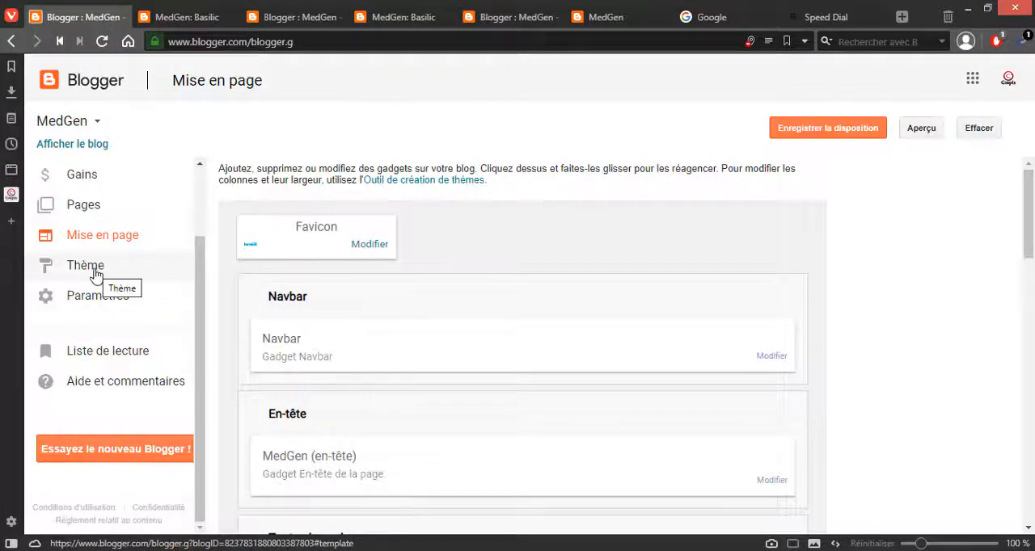
{"action": "left_click", "coordinate": [217, 17]}
{"action": "left_click", "coordinate": [327, 17]}
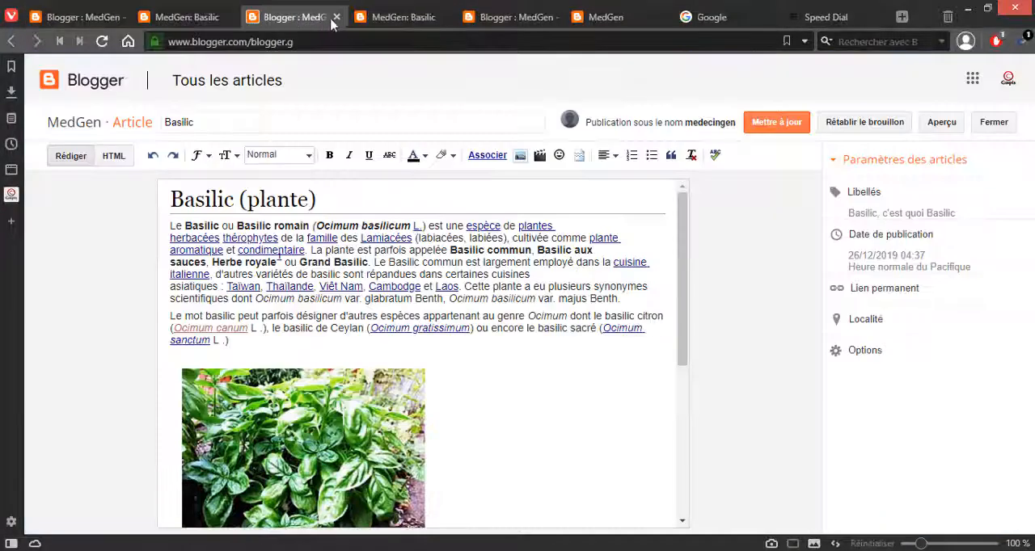
{"action": "left_click", "coordinate": [337, 17]}
{"action": "left_click", "coordinate": [336, 18]}
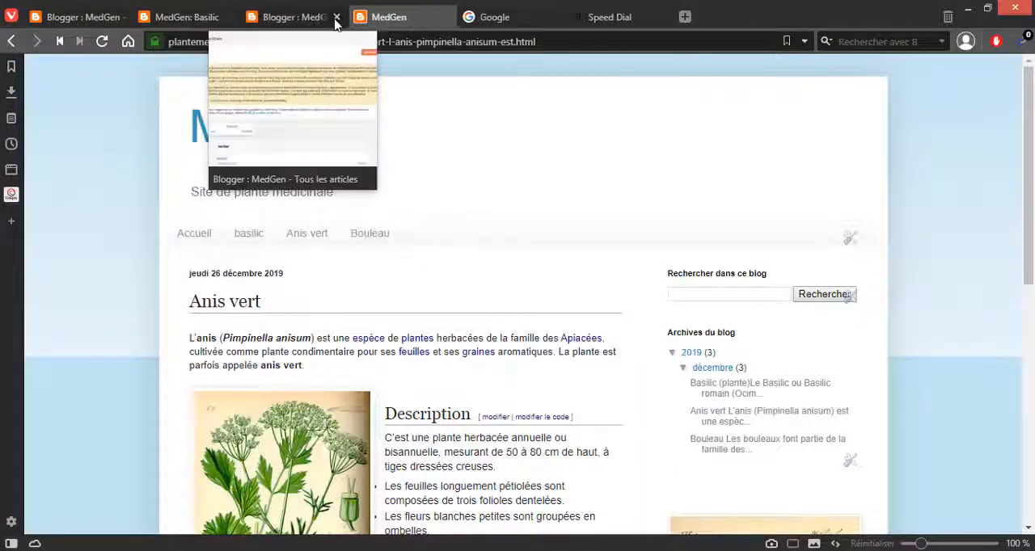
Step: View the published blog's page for the label Basilic and highlight the article's introductory text
{"action": "left_click", "coordinate": [204, 17]}
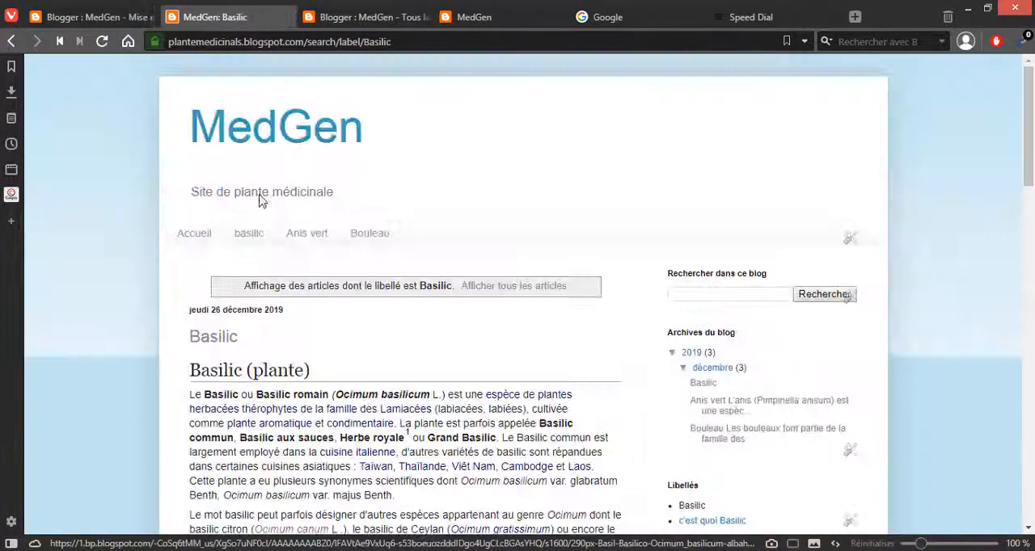
{"action": "scroll", "coordinate": [266, 307], "scroll_direction": "down", "scroll_amount": 2}
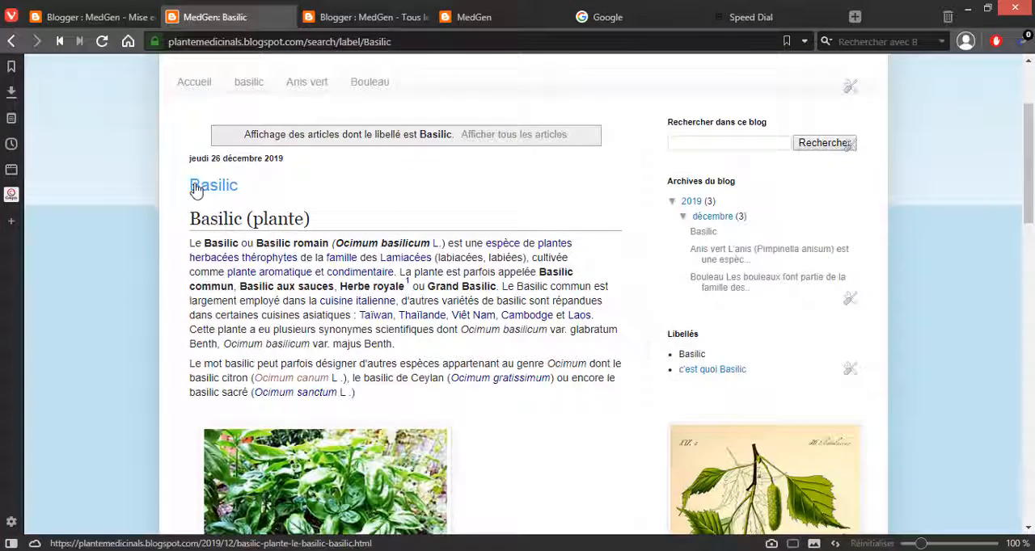
{"action": "left_click_drag", "start_coordinate": [192, 220], "coordinate": [499, 416]}
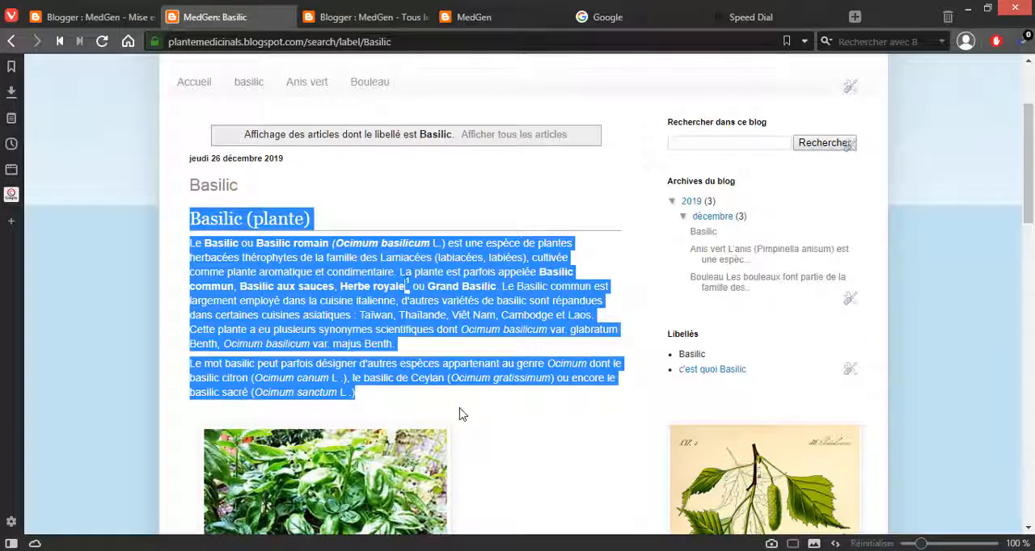
Step: Create a new article in the Blogger dashboard and paste the copied Basilic text into its body
{"action": "left_click", "coordinate": [81, 16]}
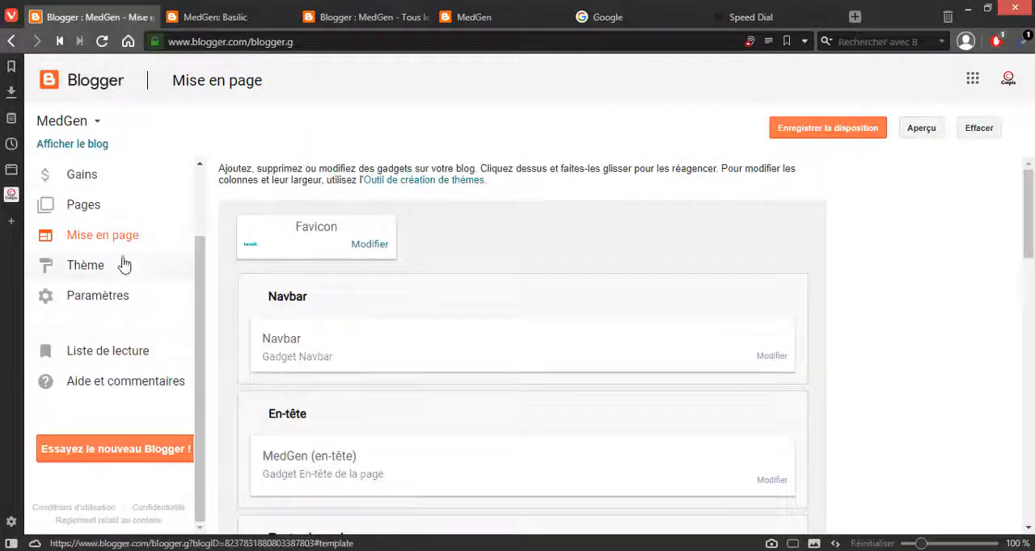
{"action": "scroll", "coordinate": [123, 266], "scroll_direction": "up", "scroll_amount": 3}
{"action": "left_click", "coordinate": [114, 172]}
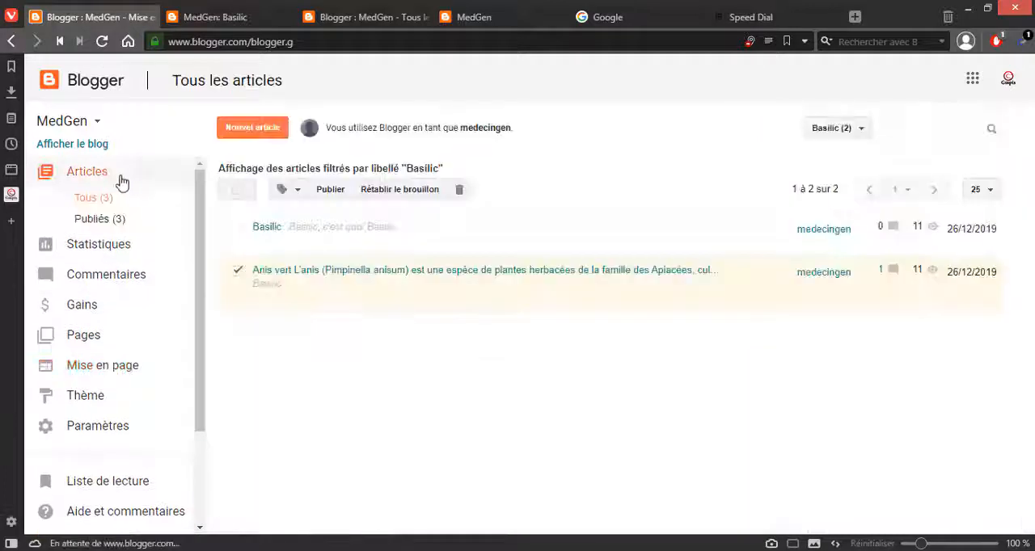
{"action": "left_click", "coordinate": [258, 131]}
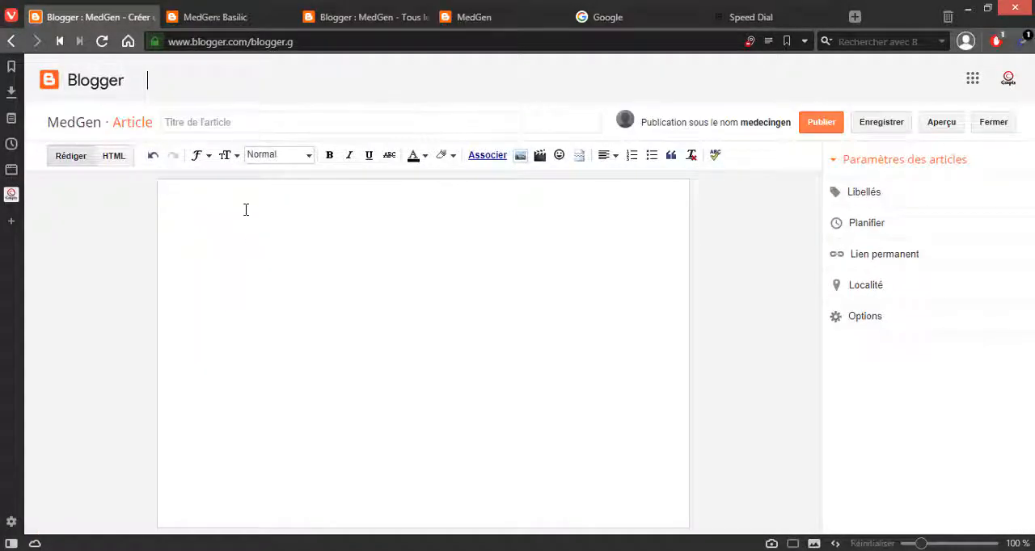
{"action": "type", "text": "Basilic (plante) Le Basilic ou Basilic romain (Ocimum basilicum L.) est une espèce de plantes herbacées thérophytes de la famille des Lamiacées (labiacées, labiées), cultivée comme plante aromatique et condimentaire. La plante est parfois appelée Basilic commun, Basilic aux sauces, Herbe royale ou Grand Basilic. Le Basilic commun est largement employé dans la cuisine italienne, d'autres variétés de basilic sont répandues dans certaines cuisines asiatiques : Taïwan, Thaïlande, Viêt Nam, Cambodge et Laos. Cette plante a eu plusieurs synonymes scientifiques dont Ocimum basilicum var. glabratum Benth, Ocimum basilicum var. majus Benth. Le mot basilic peut parfois désigner d'autres espèces appartenant au genre Ocimum dont le basilic citron (Ocimum canum L .), le basilic de Ceylan (Ocimum gratissimum) ou encore le basilic sacré (Ocimum sanctum L .)"}
{"action": "key", "text": "Delete"}
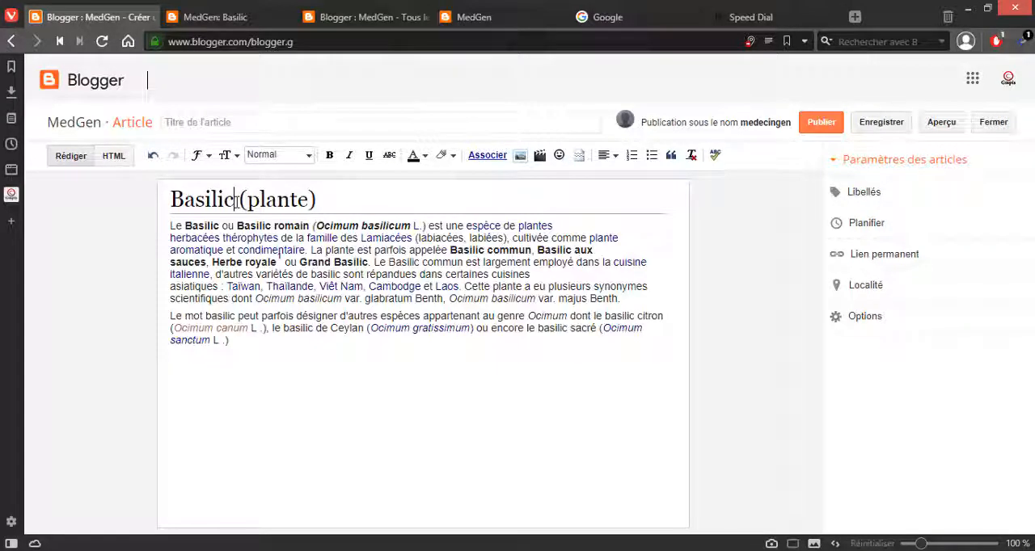
Step: Change the pasted heading to "Basilic 2" and put the text that follows on its own line
{"action": "left_click_drag", "start_coordinate": [240, 200], "coordinate": [332, 207]}
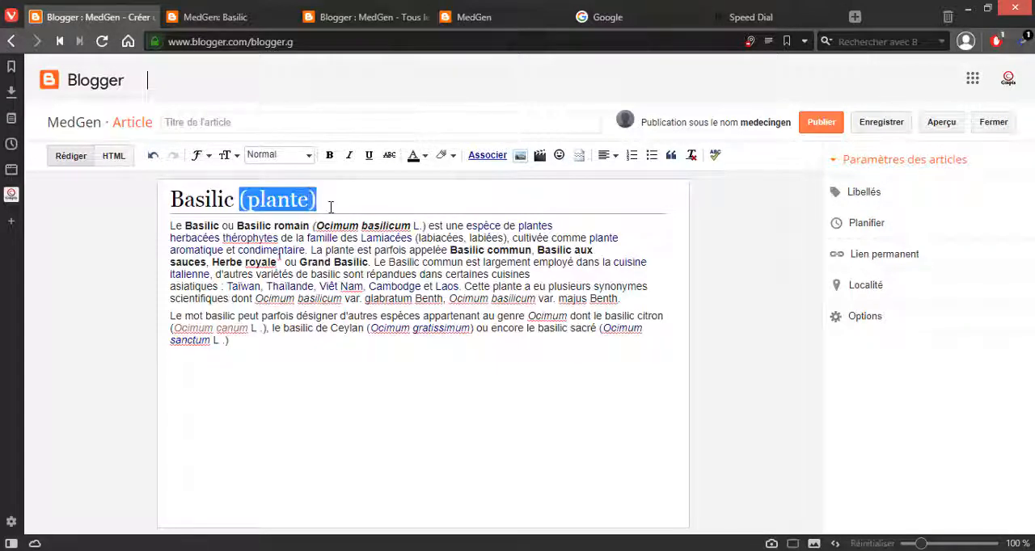
{"action": "type", "text": "2Le Basilic ou Basilic romain"}
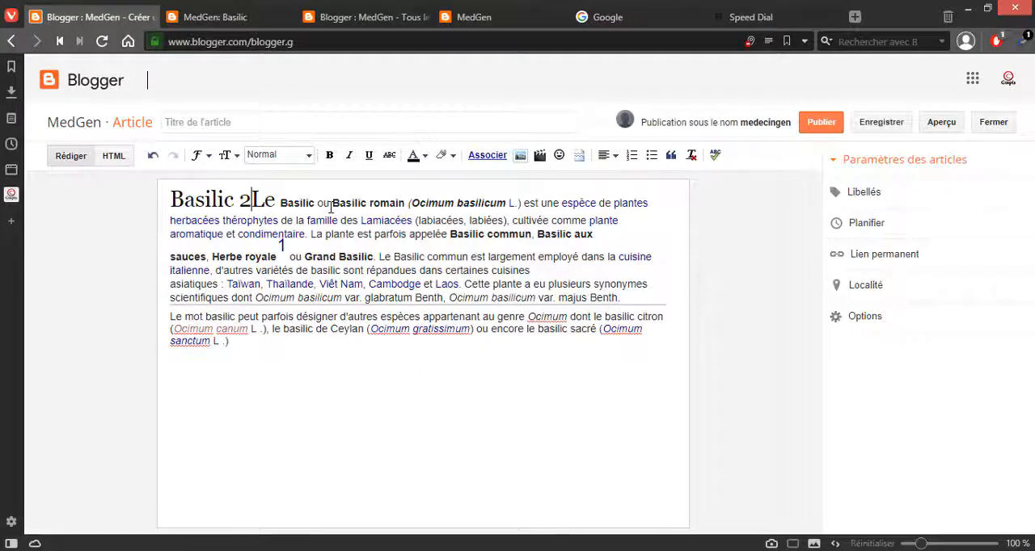
{"action": "key", "text": "Return"}
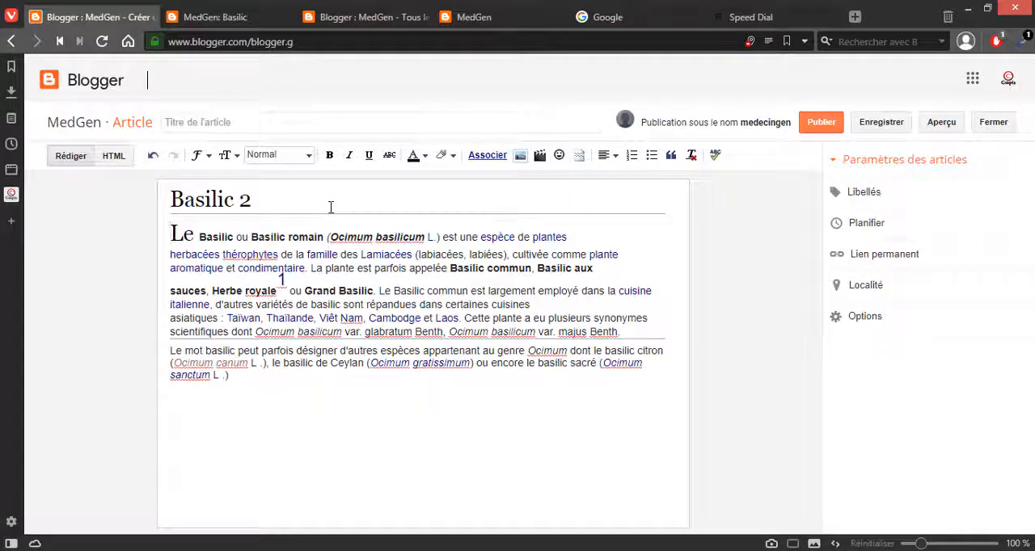
Step: Set the font size of the opening letter "L" in the first paragraph to Normale
{"action": "key", "text": "shift+Right"}
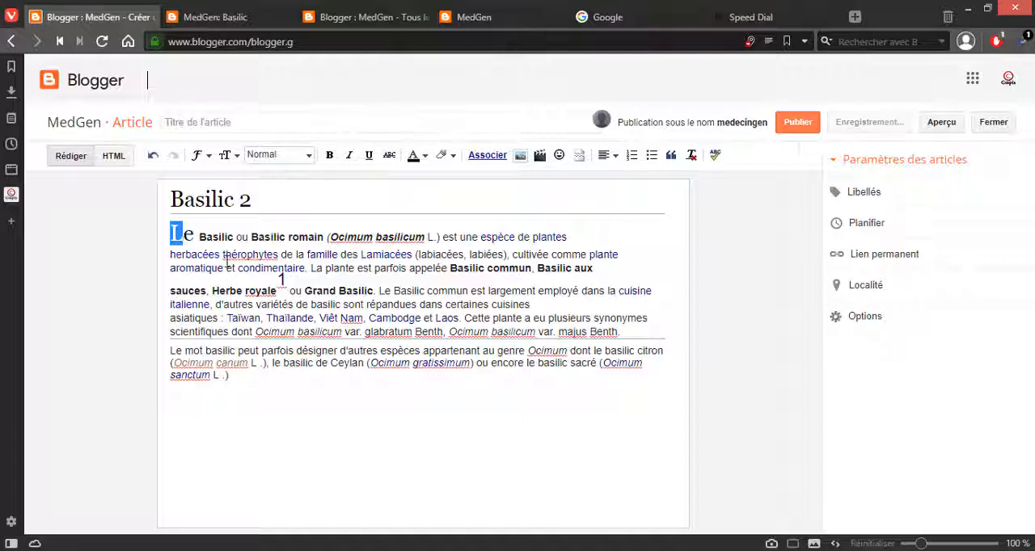
{"action": "left_click", "coordinate": [212, 157]}
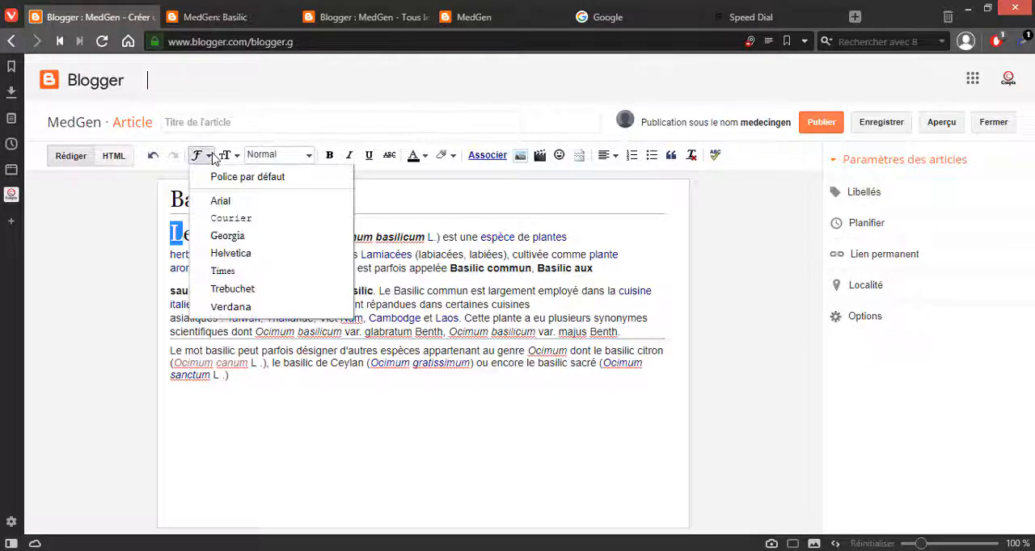
{"action": "left_click", "coordinate": [212, 157]}
{"action": "left_click", "coordinate": [213, 158]}
{"action": "left_click", "coordinate": [212, 158]}
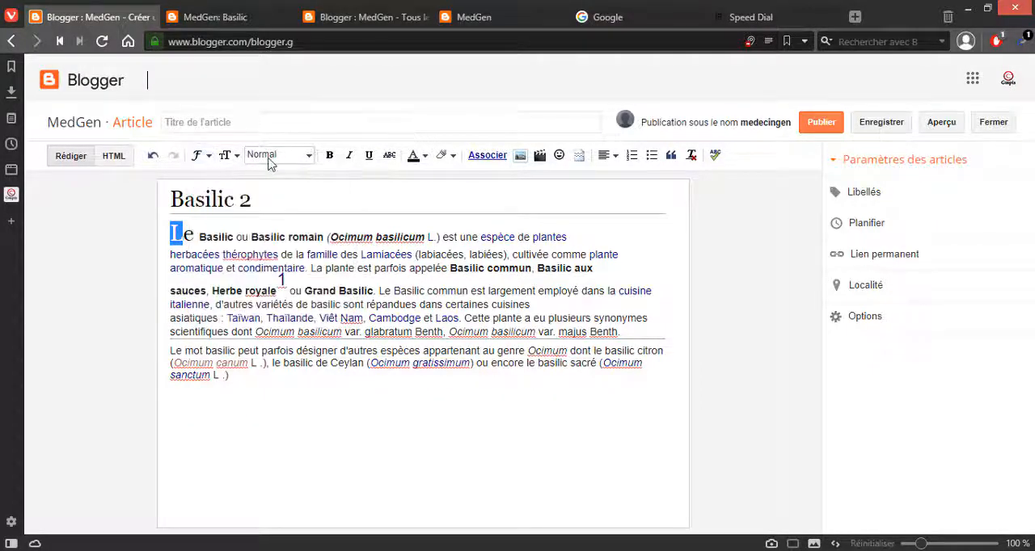
{"action": "left_click", "coordinate": [269, 160]}
{"action": "left_click", "coordinate": [253, 158]}
{"action": "left_click", "coordinate": [228, 155]}
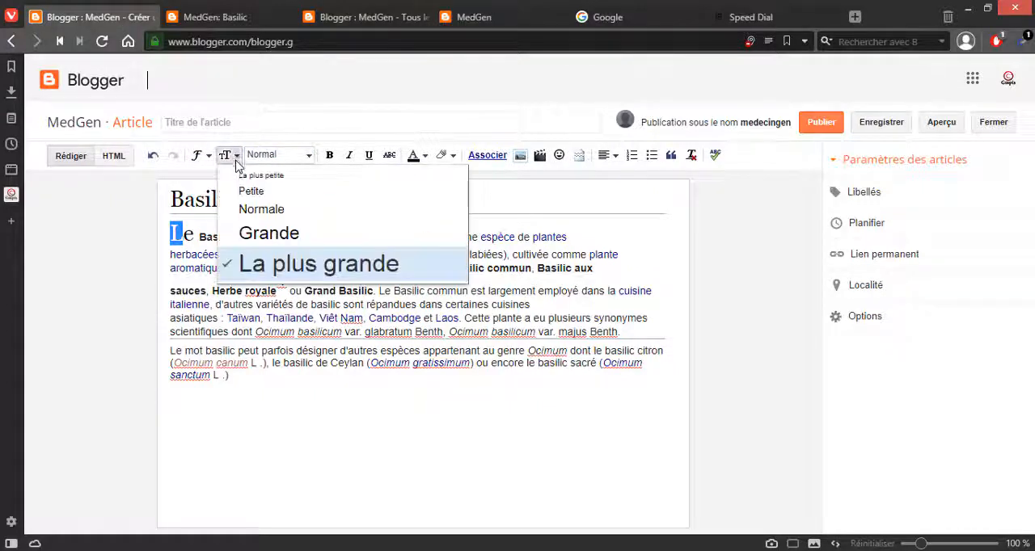
{"action": "left_click", "coordinate": [253, 212]}
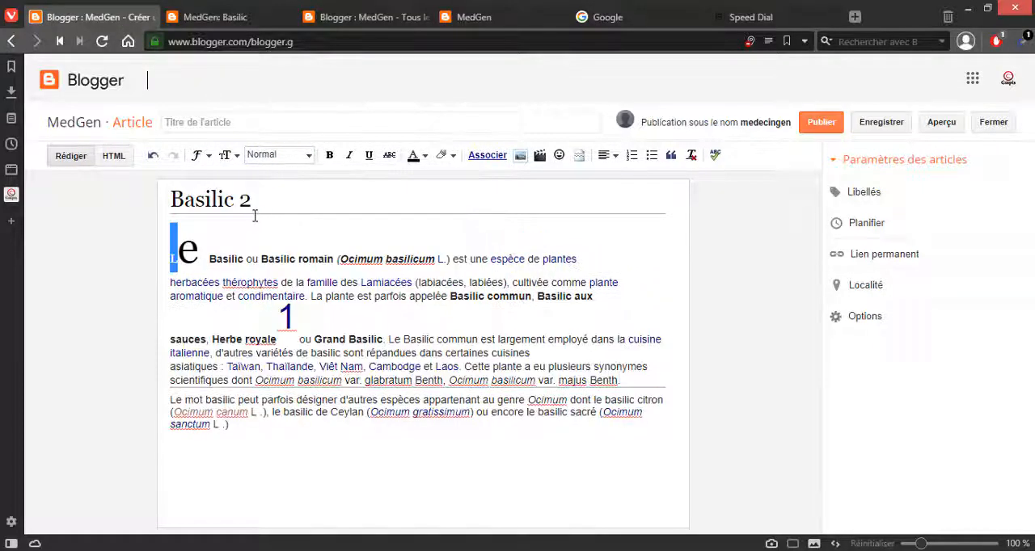
Step: Remove the oversized "e" of the opening word "Le", set the space in its place to Normale size and retype the letter
{"action": "left_click_drag", "start_coordinate": [209, 258], "coordinate": [182, 261]}
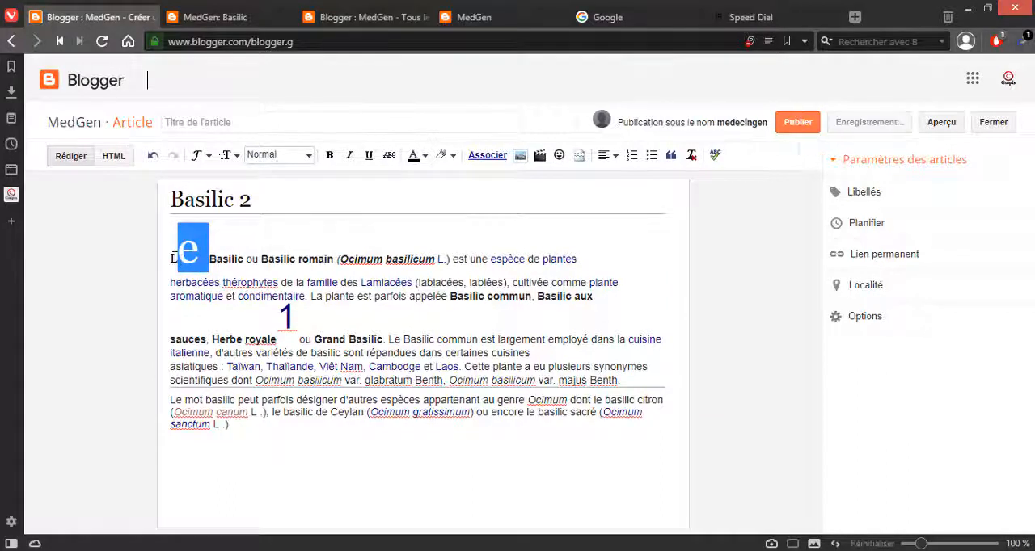
{"action": "type", "text": "e"}
{"action": "key", "text": "BackSpace"}
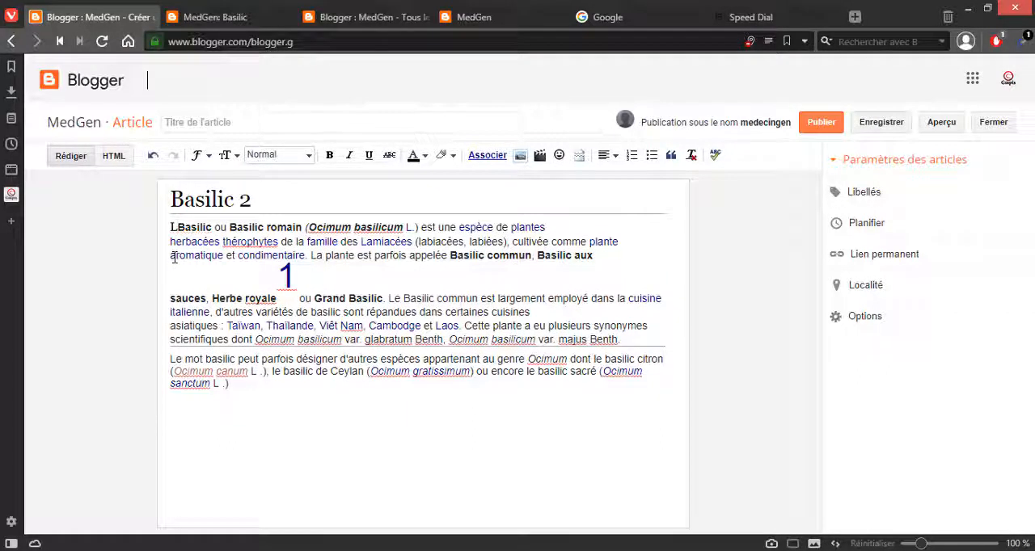
{"action": "type", "text": "e"}
{"action": "key", "text": "BackSpace"}
{"action": "key", "text": "shift+Left"}
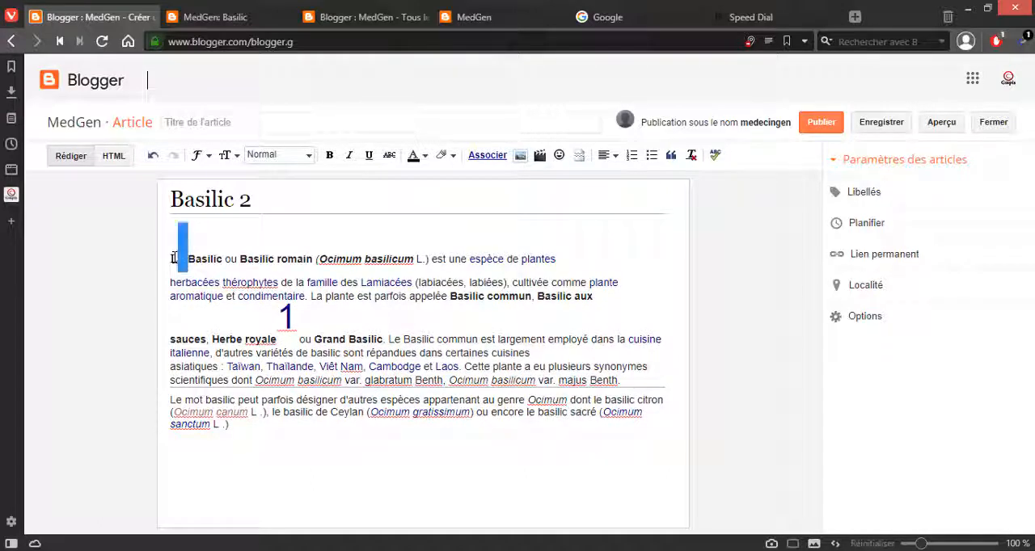
{"action": "left_click", "coordinate": [226, 155]}
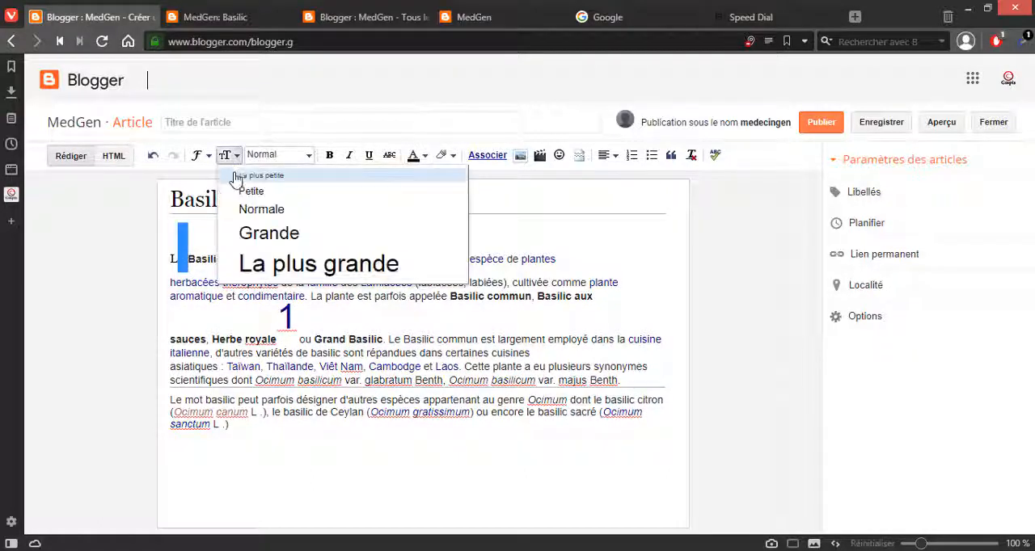
{"action": "left_click", "coordinate": [254, 215]}
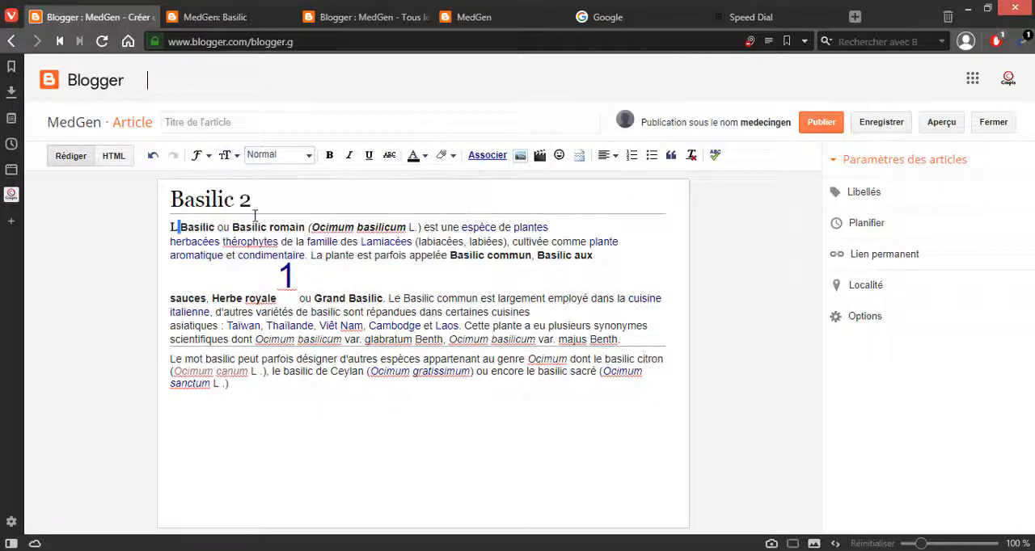
{"action": "type", "text": "e"}
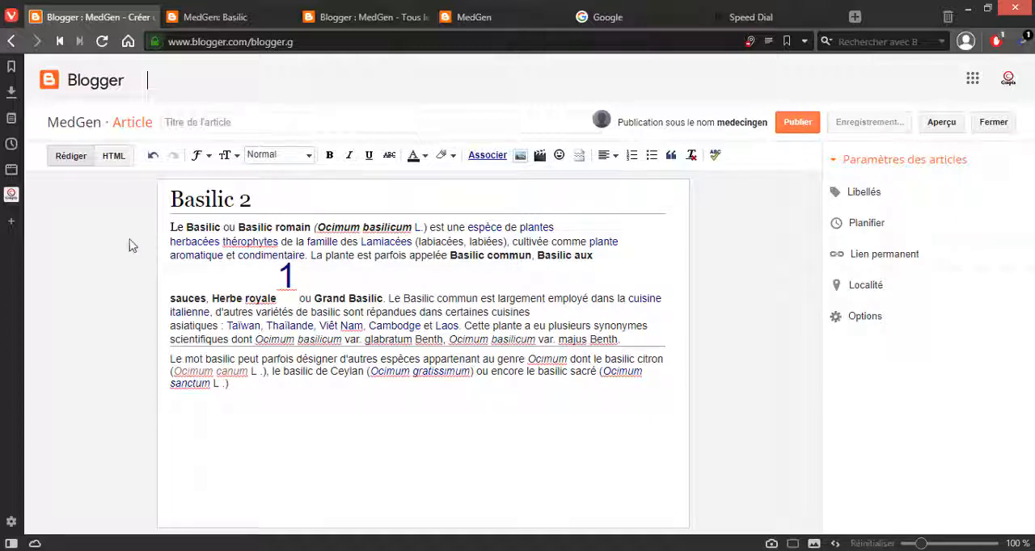
Step: Copy the heading "Basilic 2" into the article's title and publish the article
{"action": "left_click_drag", "start_coordinate": [250, 210], "coordinate": [168, 209]}
{"action": "key", "text": "ctrl+c"}
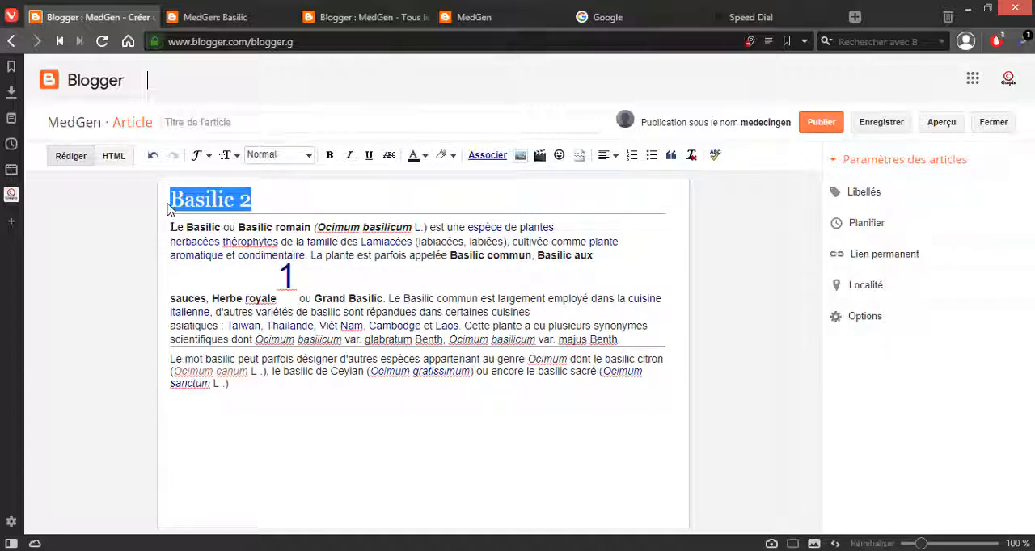
{"action": "left_click", "coordinate": [186, 126]}
{"action": "key", "text": "ctrl+v"}
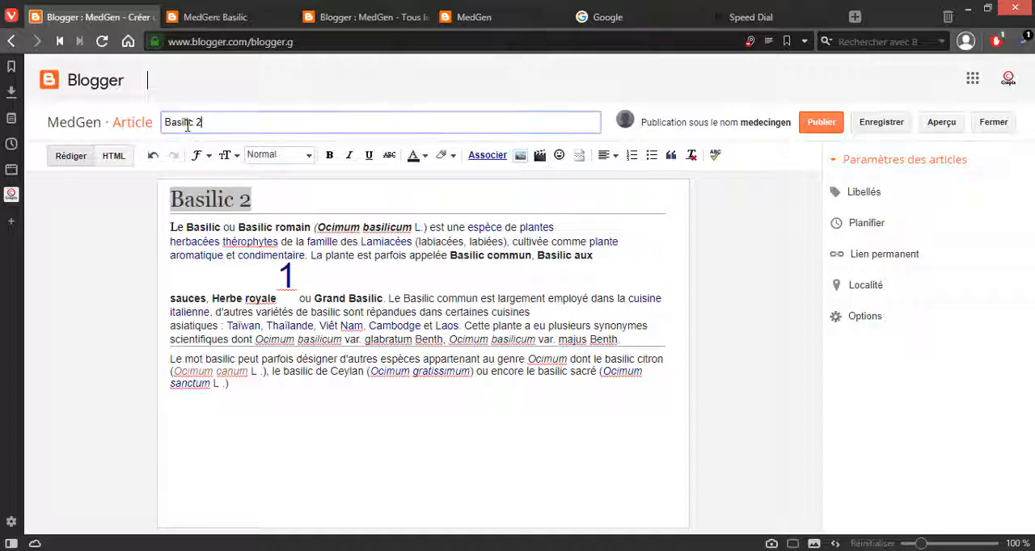
{"action": "left_click", "coordinate": [808, 124]}
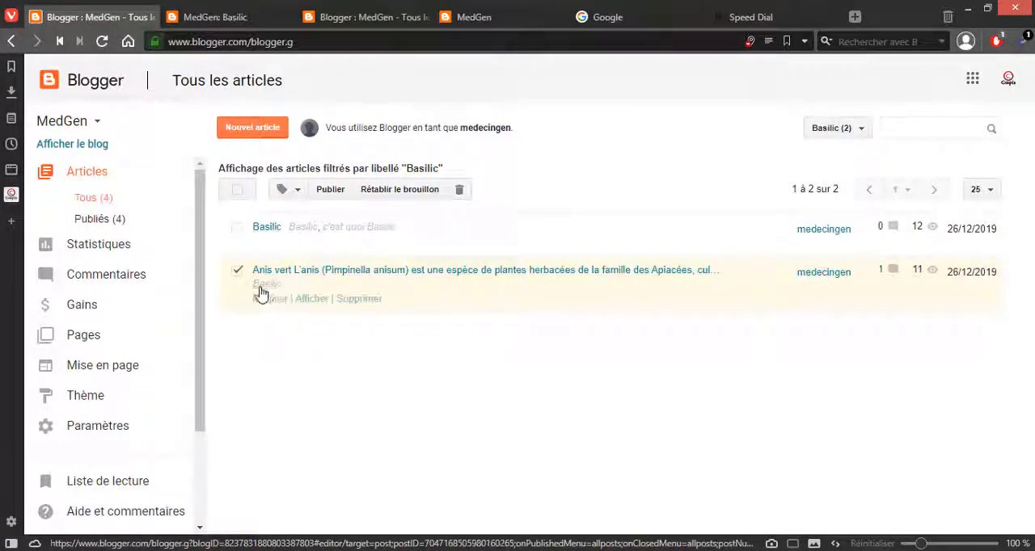
Step: Reopen the Basilic 2 article from the published articles and assign it the label Basilic
{"action": "left_click", "coordinate": [94, 199]}
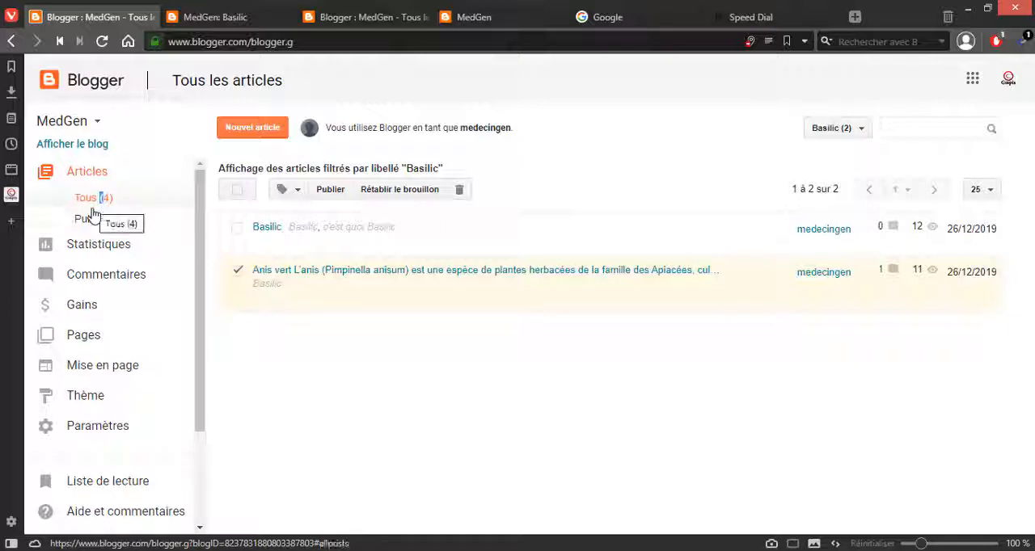
{"action": "left_click", "coordinate": [90, 225]}
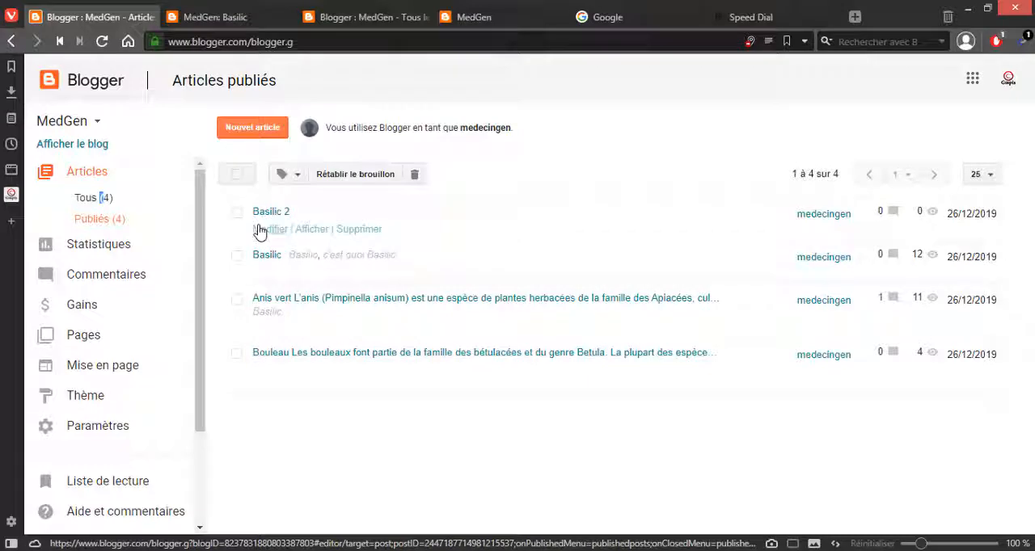
{"action": "left_click", "coordinate": [263, 238]}
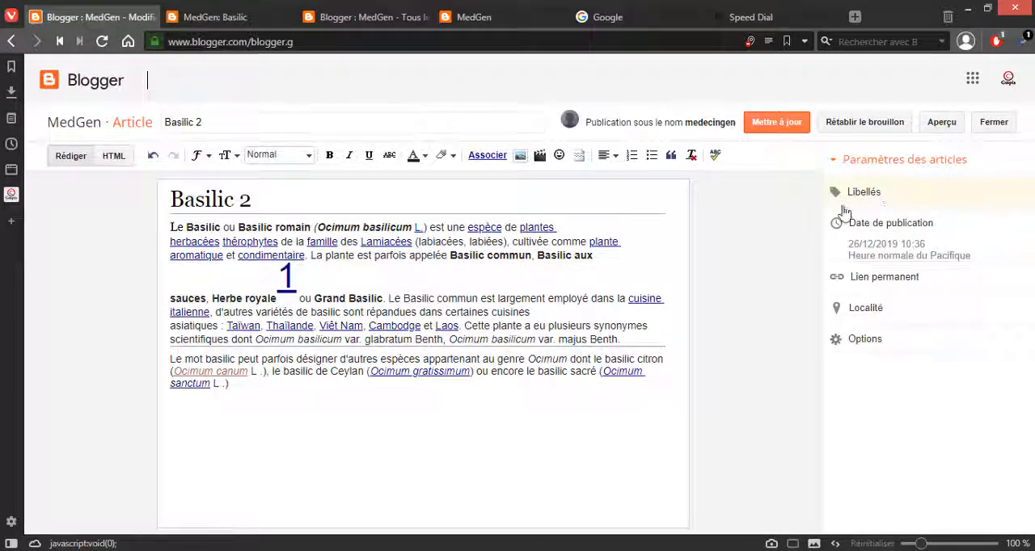
{"action": "left_click", "coordinate": [864, 193]}
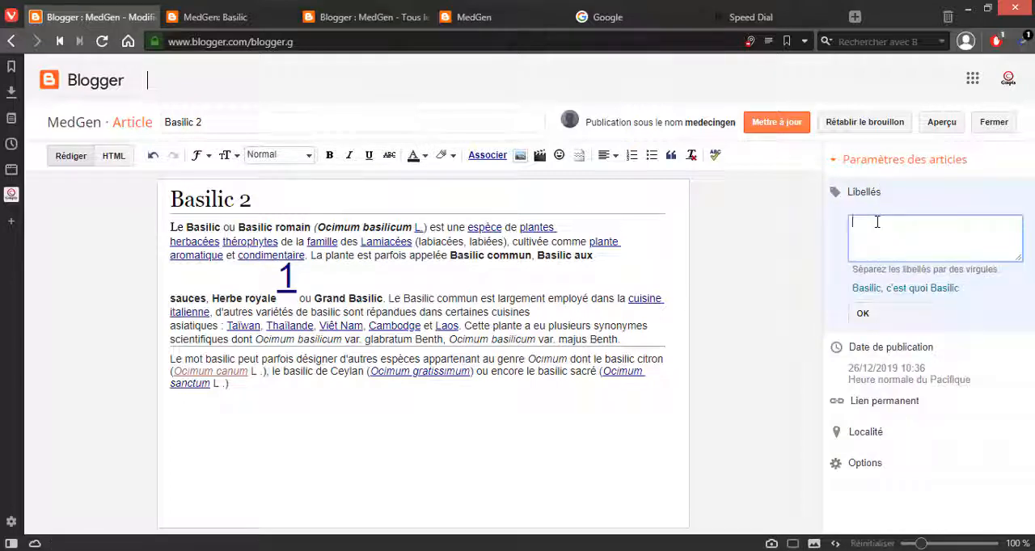
{"action": "type", "text": "Basi"}
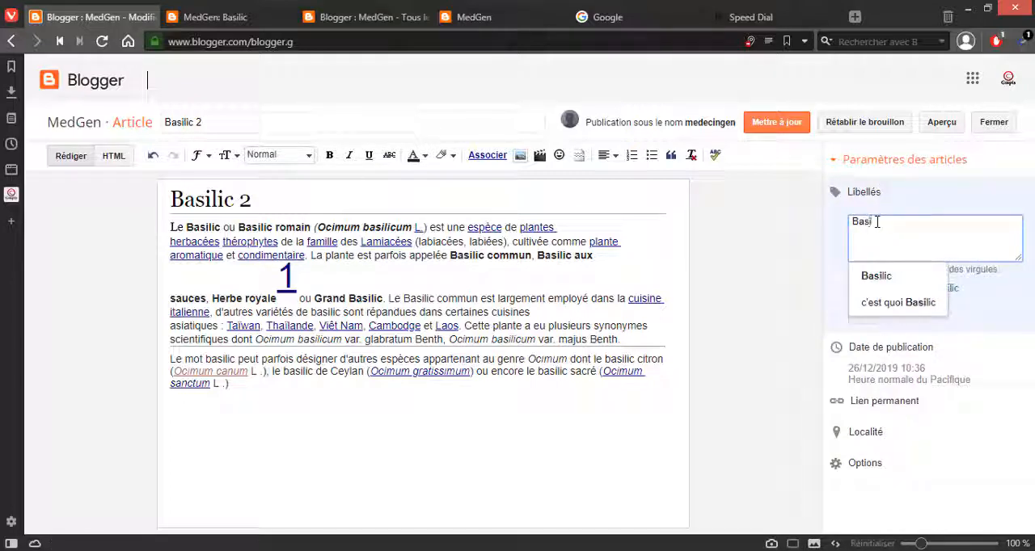
{"action": "left_click", "coordinate": [878, 279]}
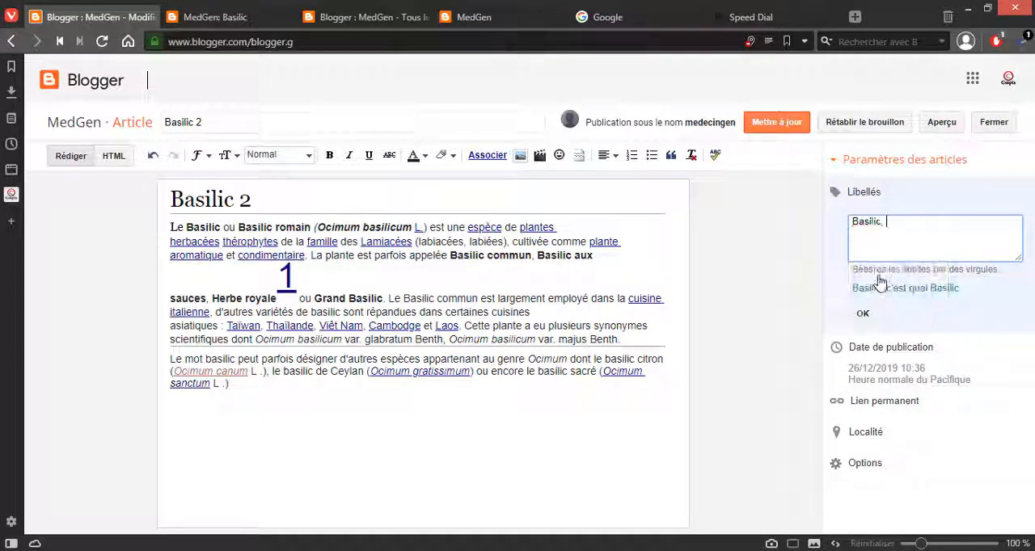
{"action": "left_click", "coordinate": [863, 314]}
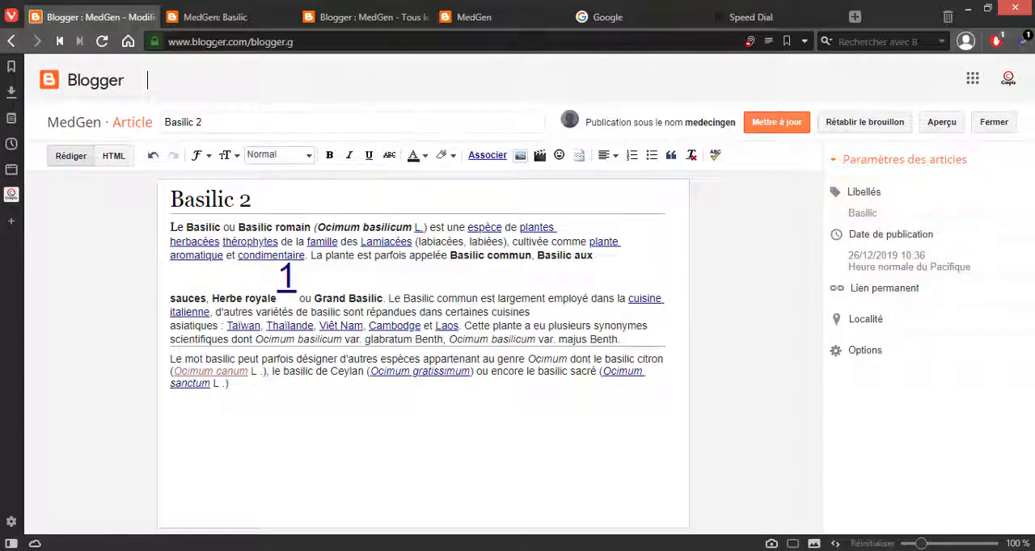
{"action": "left_click", "coordinate": [220, 24]}
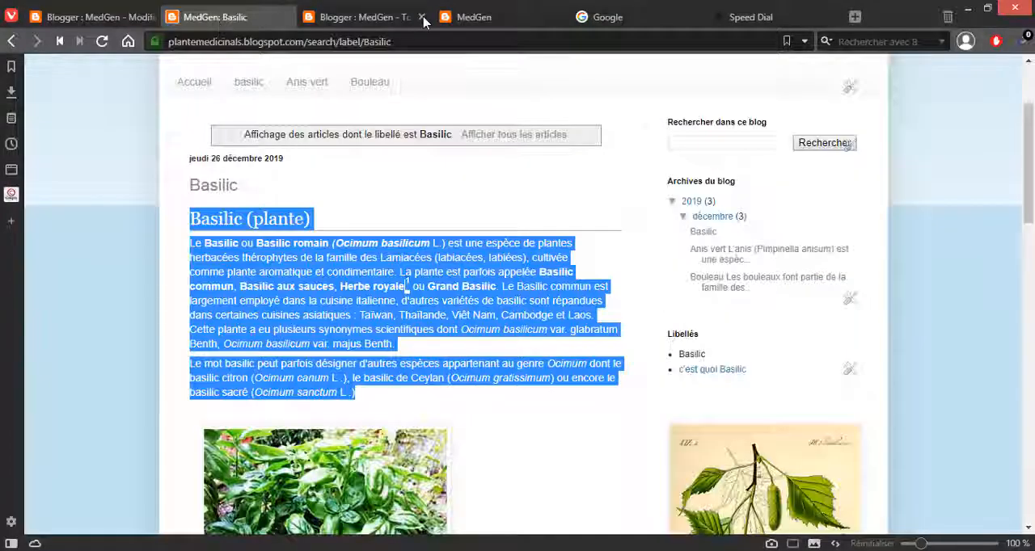
{"action": "left_click", "coordinate": [371, 25]}
{"action": "left_click", "coordinate": [247, 20]}
{"action": "left_click", "coordinate": [247, 20]}
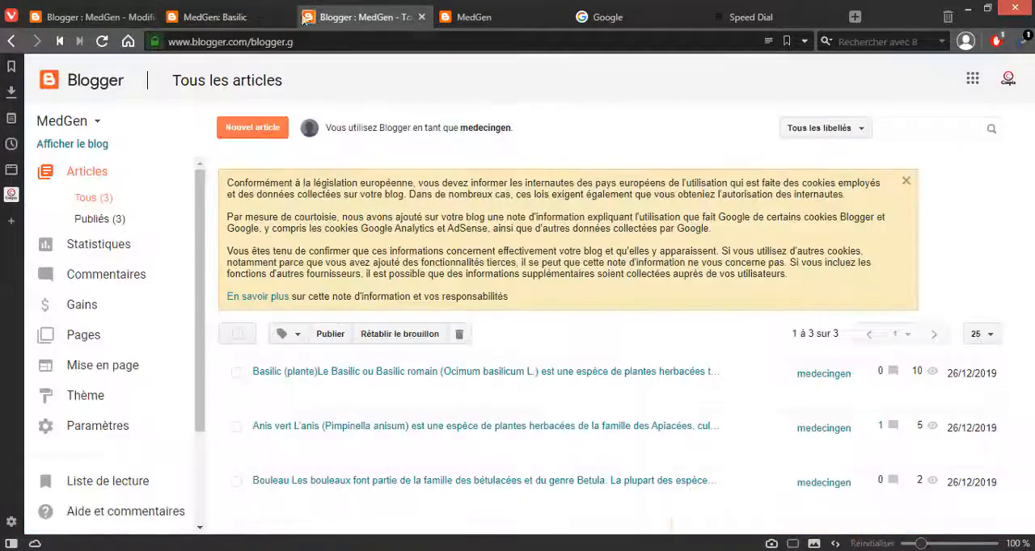
{"action": "left_click", "coordinate": [247, 19]}
{"action": "left_click", "coordinate": [132, 16]}
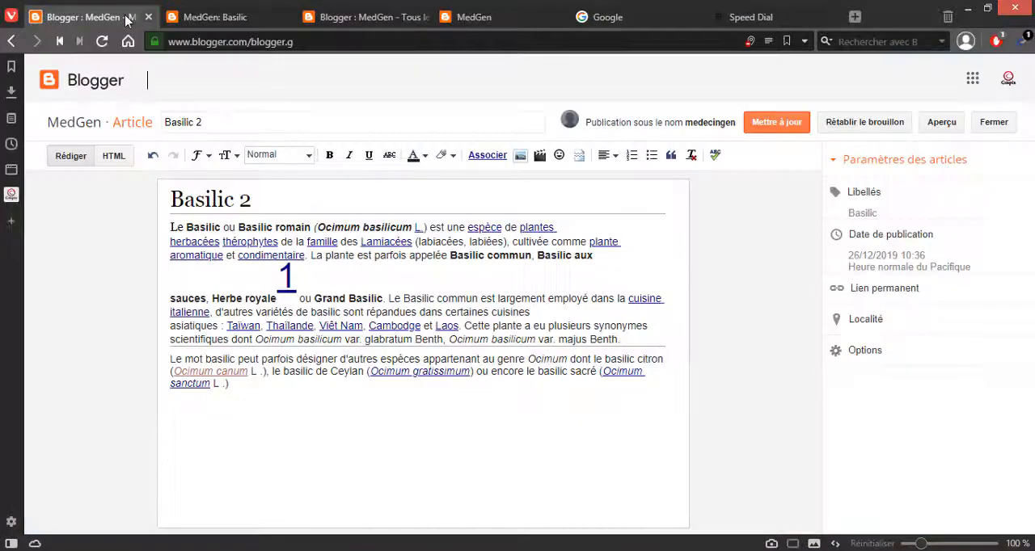
Step: In the blog's layout, look up the Libellés gadget among those available for the sidebar-right-1 section, then close the gadget list
{"action": "left_click", "coordinate": [342, 20]}
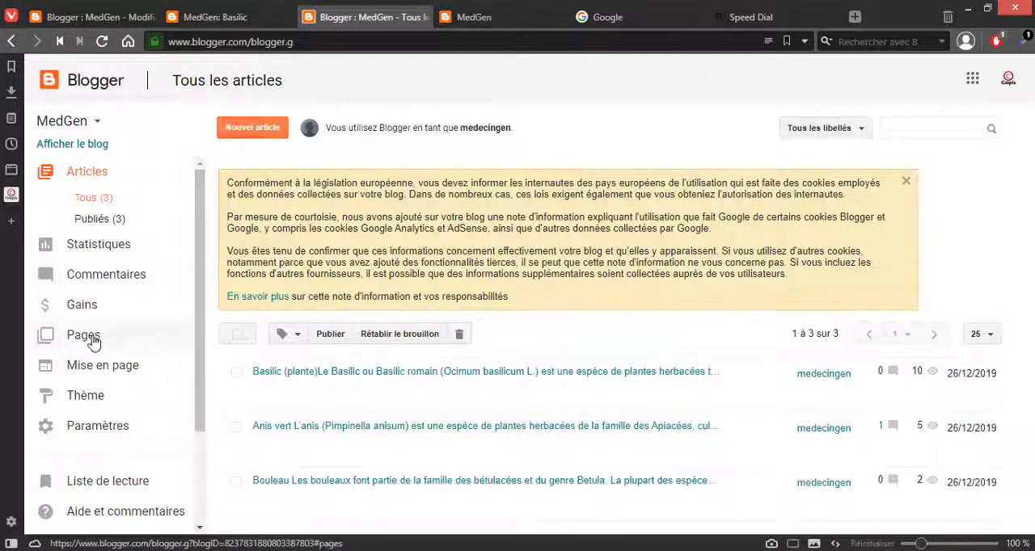
{"action": "left_click", "coordinate": [87, 365]}
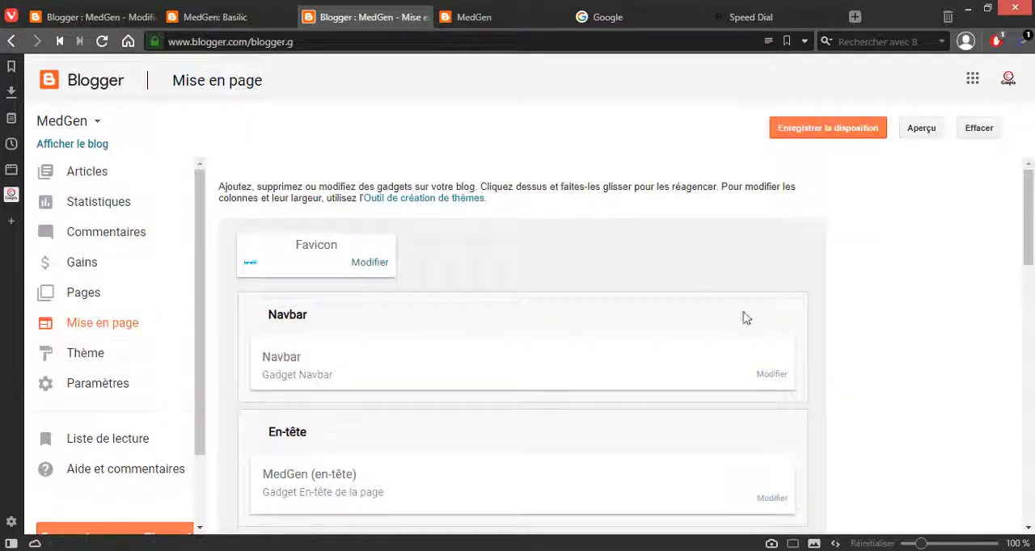
{"action": "scroll", "coordinate": [809, 331], "scroll_direction": "down", "scroll_amount": 5}
{"action": "scroll", "coordinate": [825, 366], "scroll_direction": "down", "scroll_amount": 3}
{"action": "scroll", "coordinate": [825, 365], "scroll_direction": "down", "scroll_amount": 3}
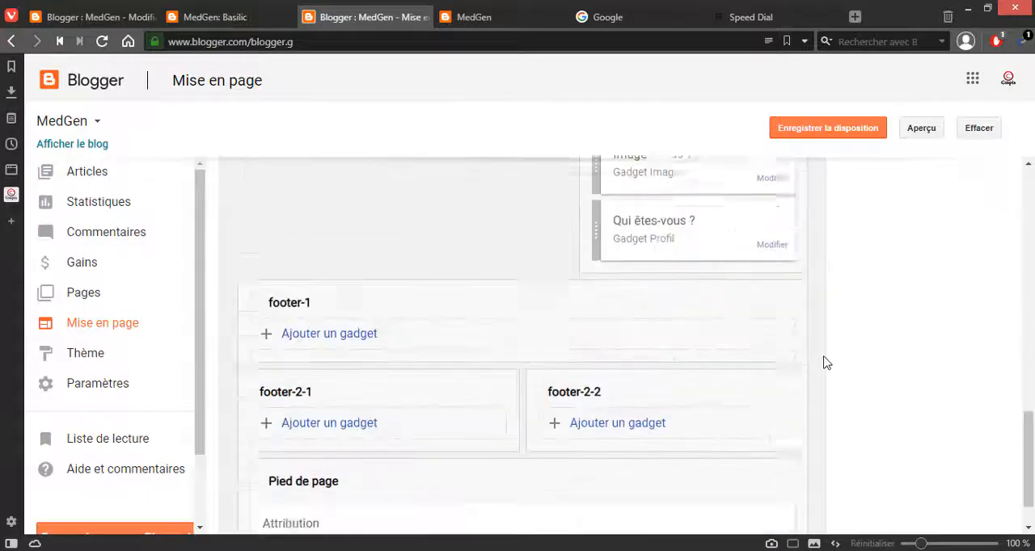
{"action": "scroll", "coordinate": [825, 363], "scroll_direction": "up", "scroll_amount": 5}
{"action": "scroll", "coordinate": [681, 338], "scroll_direction": "up", "scroll_amount": 2}
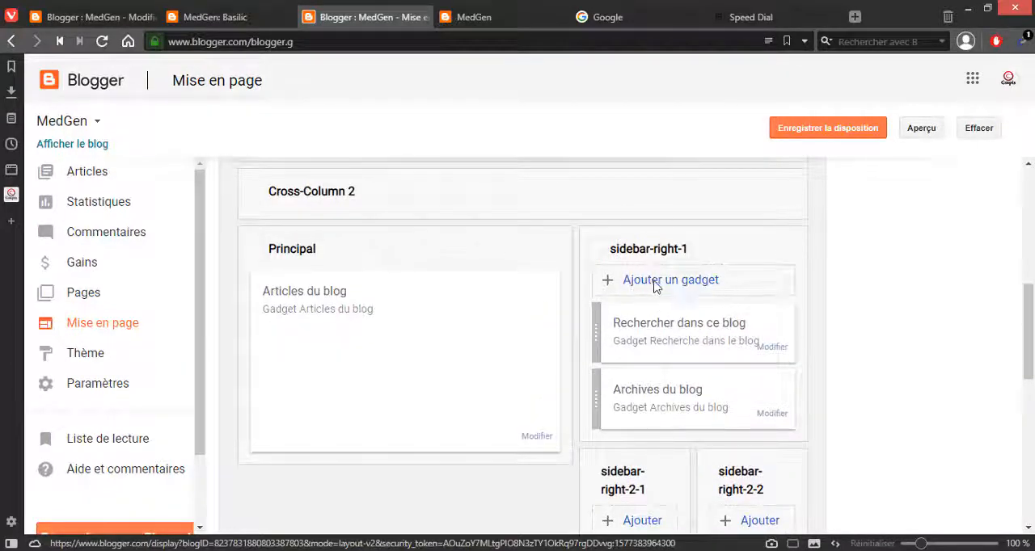
{"action": "left_click", "coordinate": [657, 280]}
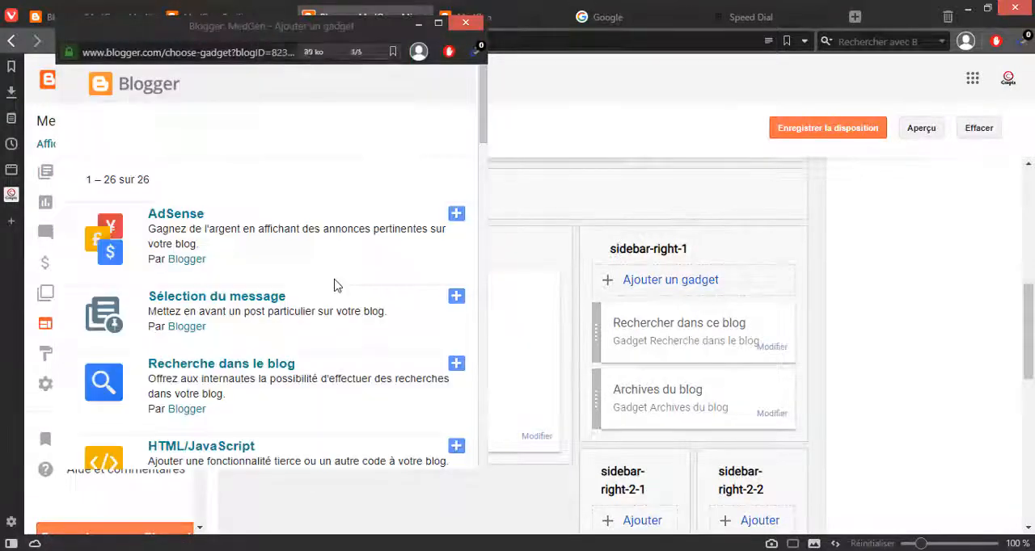
{"action": "scroll", "coordinate": [337, 285], "scroll_direction": "down", "scroll_amount": 6}
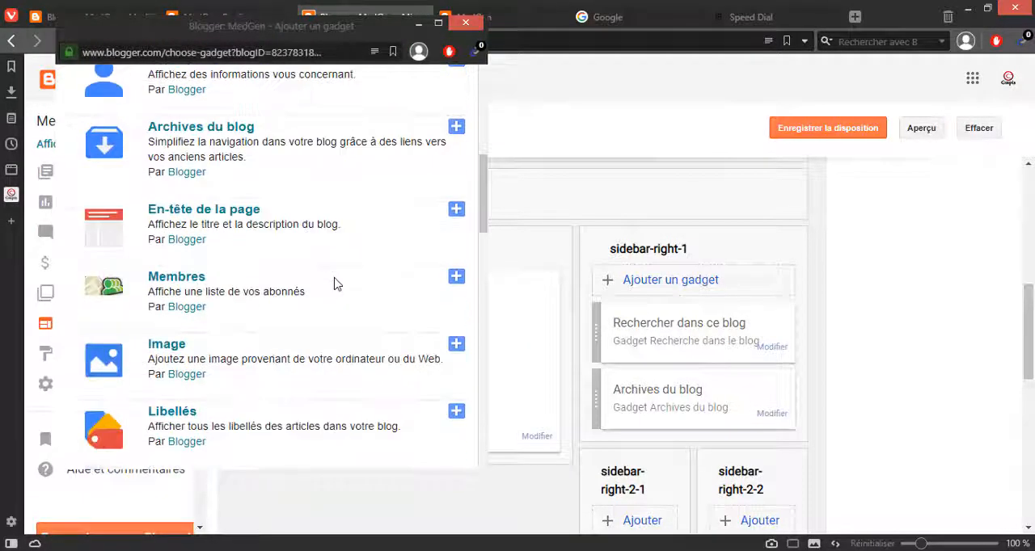
{"action": "scroll", "coordinate": [336, 285], "scroll_direction": "down", "scroll_amount": 2}
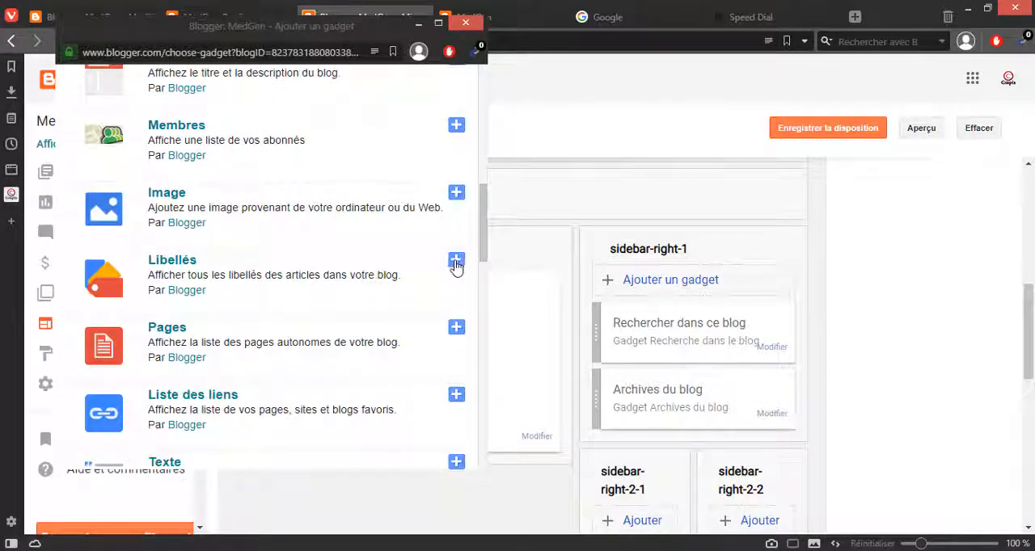
{"action": "left_click", "coordinate": [465, 23]}
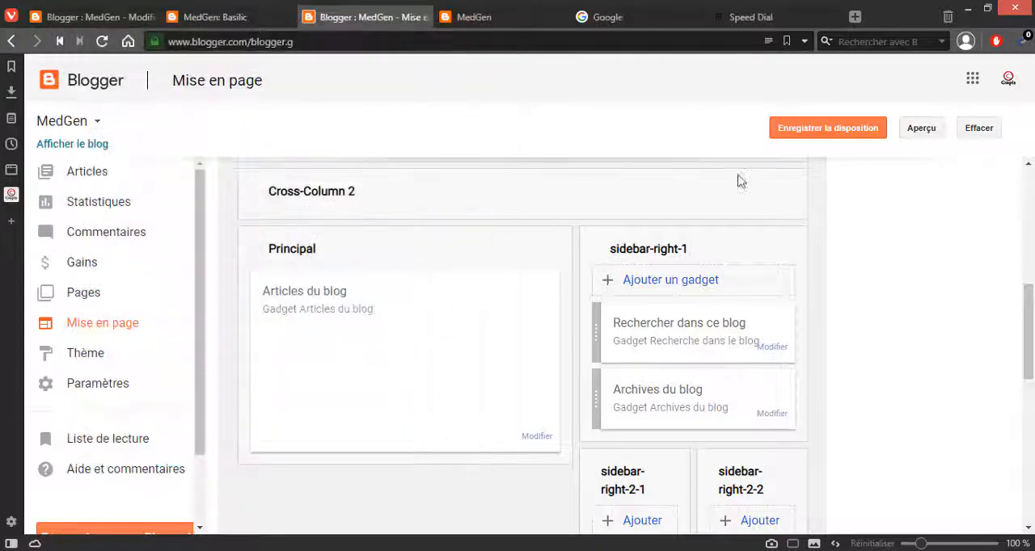
Step: Open the published blog's home page and check the Basilic 2 article and the Libellés list
{"action": "left_click", "coordinate": [480, 17]}
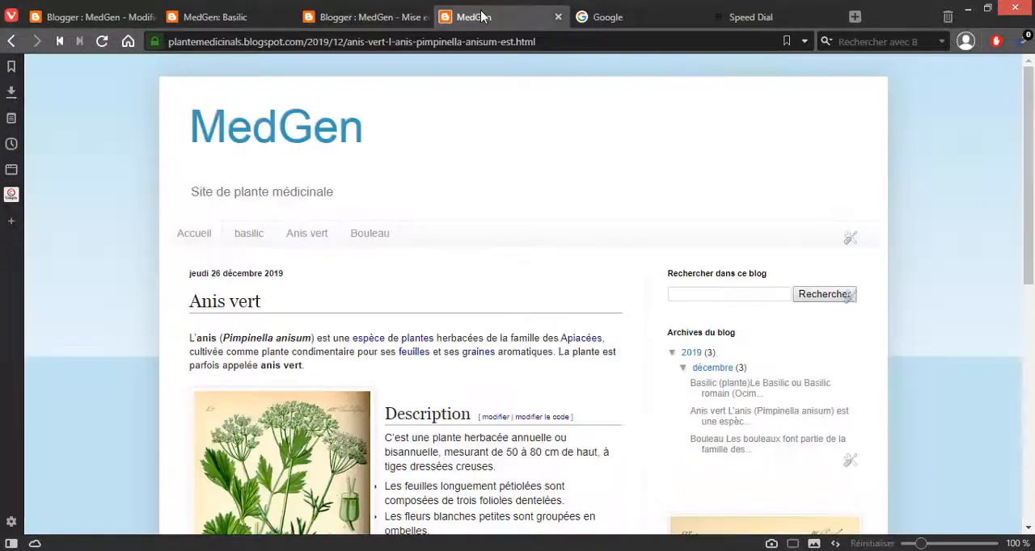
{"action": "scroll", "coordinate": [796, 265], "scroll_direction": "down", "scroll_amount": 6}
{"action": "scroll", "coordinate": [780, 289], "scroll_direction": "up", "scroll_amount": 5}
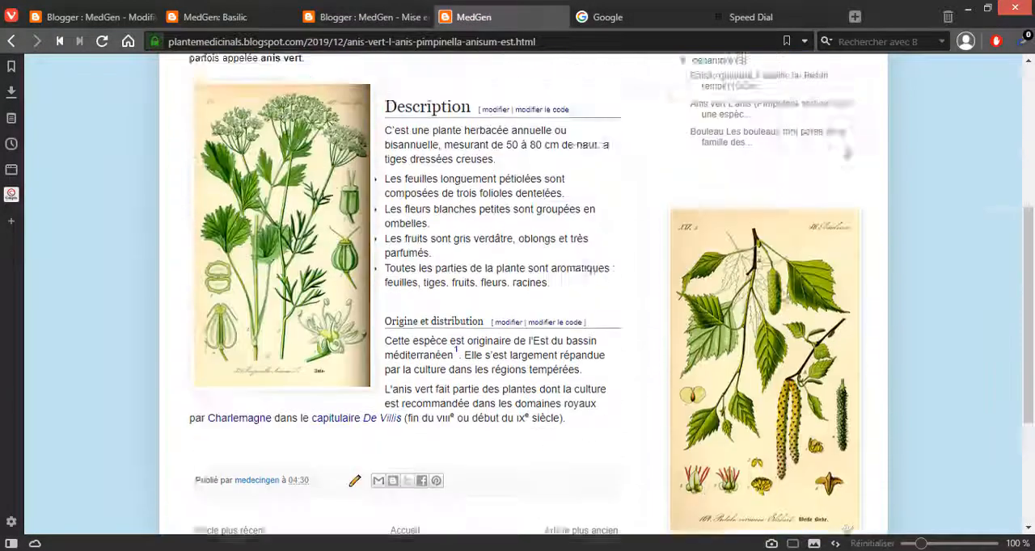
{"action": "scroll", "coordinate": [780, 295], "scroll_direction": "up", "scroll_amount": 2}
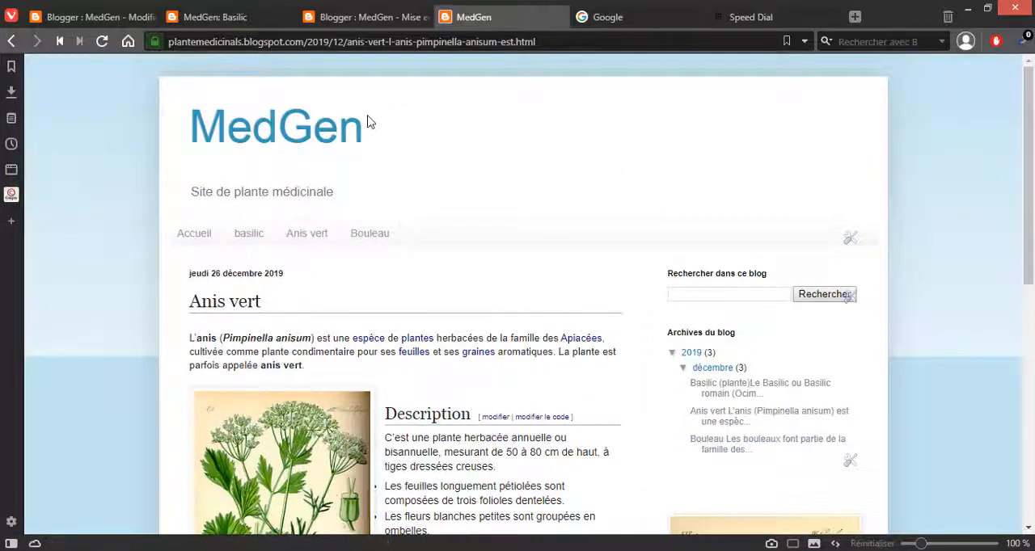
{"action": "left_click", "coordinate": [295, 136]}
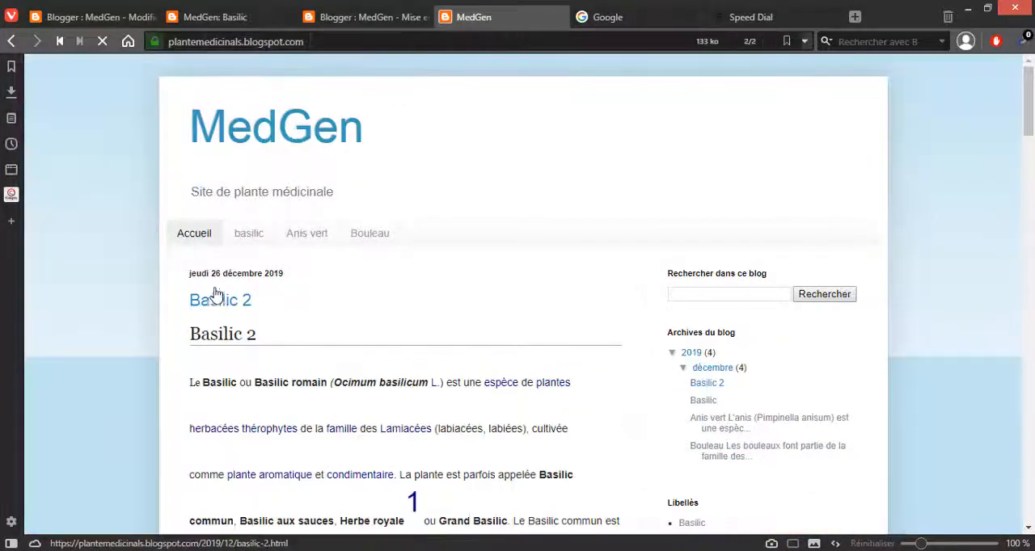
{"action": "scroll", "coordinate": [874, 304], "scroll_direction": "down", "scroll_amount": 5}
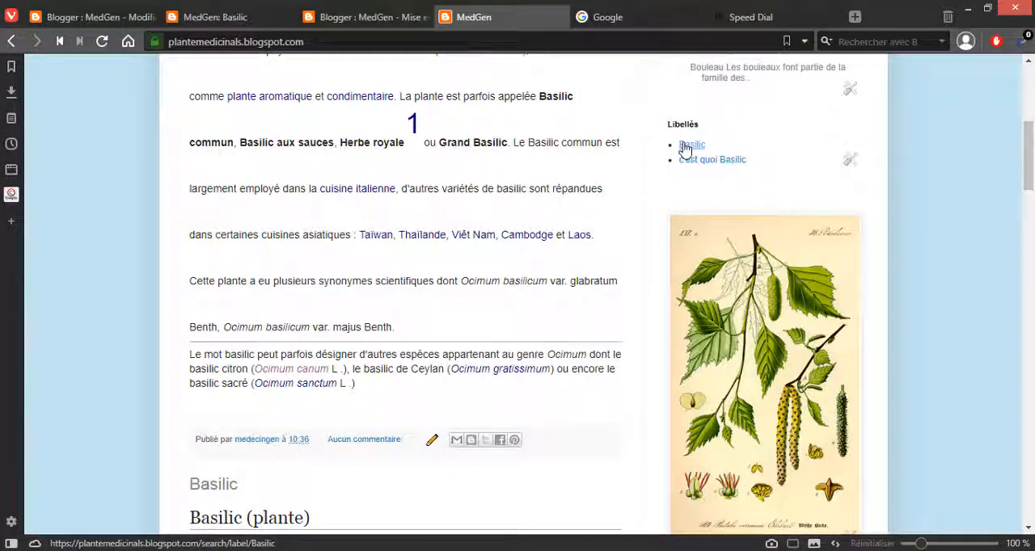
Step: Filter the blog by the label Basilic and look through the articles listed under it
{"action": "left_click", "coordinate": [691, 146]}
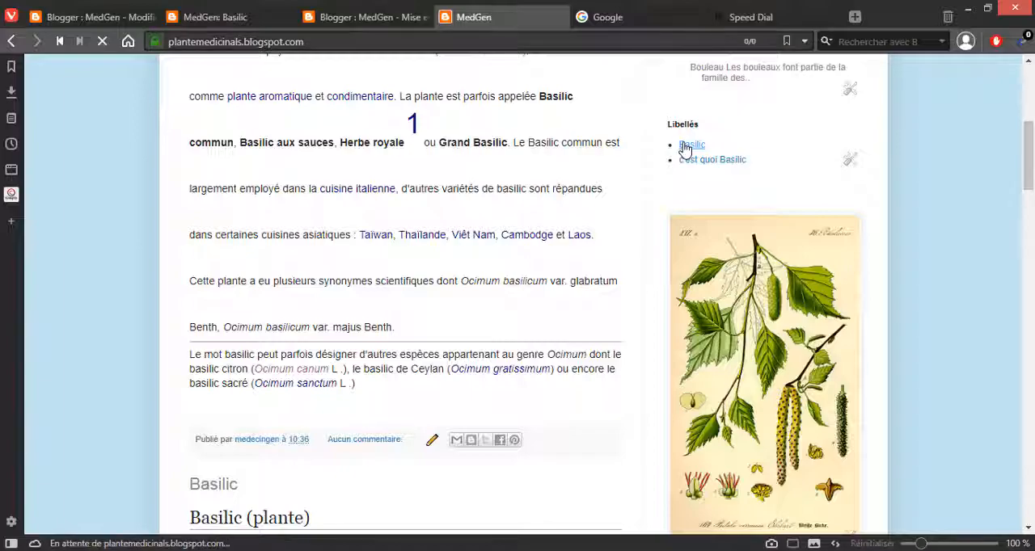
{"action": "scroll", "coordinate": [289, 246], "scroll_direction": "down", "scroll_amount": 5}
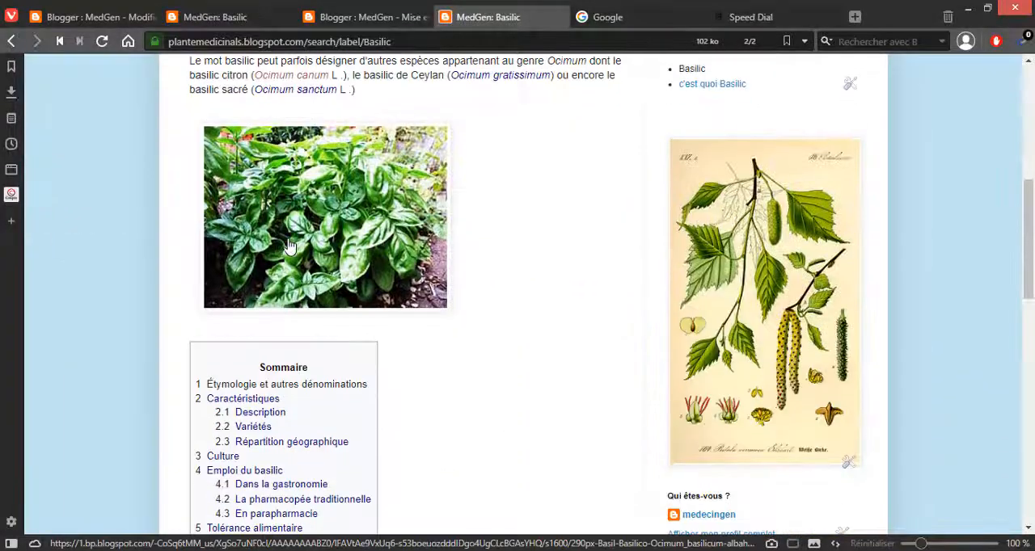
{"action": "scroll", "coordinate": [289, 247], "scroll_direction": "down", "scroll_amount": 15}
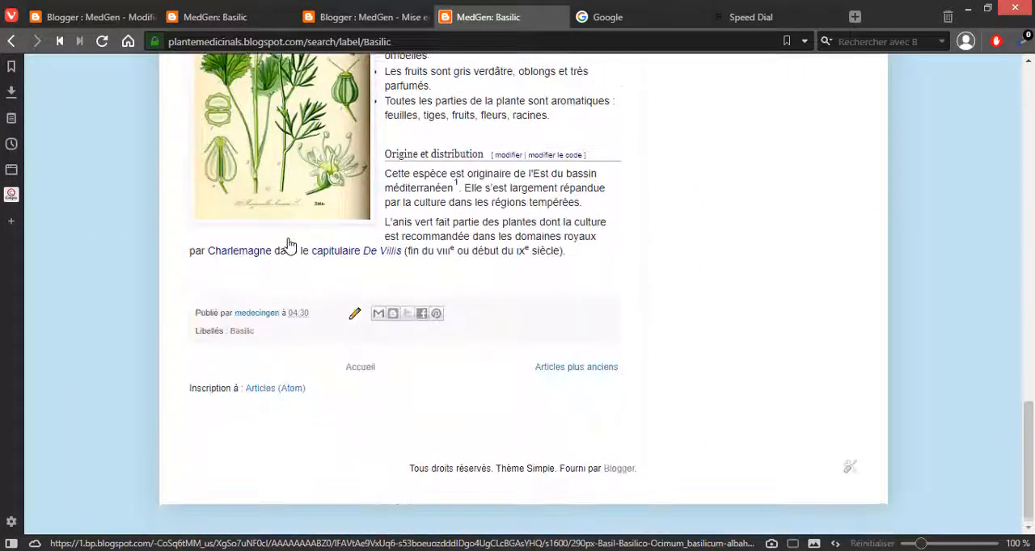
{"action": "scroll", "coordinate": [289, 245], "scroll_direction": "up", "scroll_amount": 15}
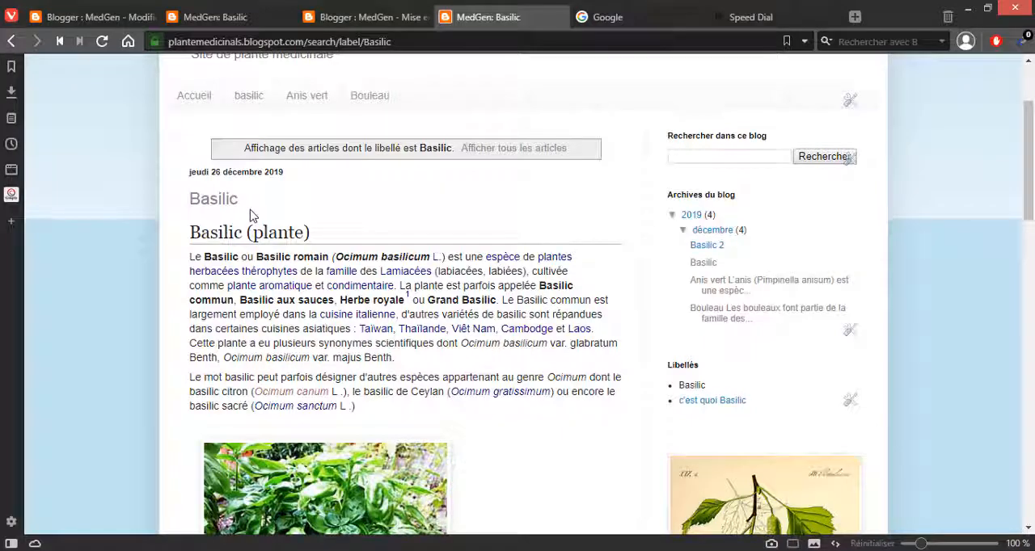
{"action": "scroll", "coordinate": [249, 215], "scroll_direction": "down", "scroll_amount": 7}
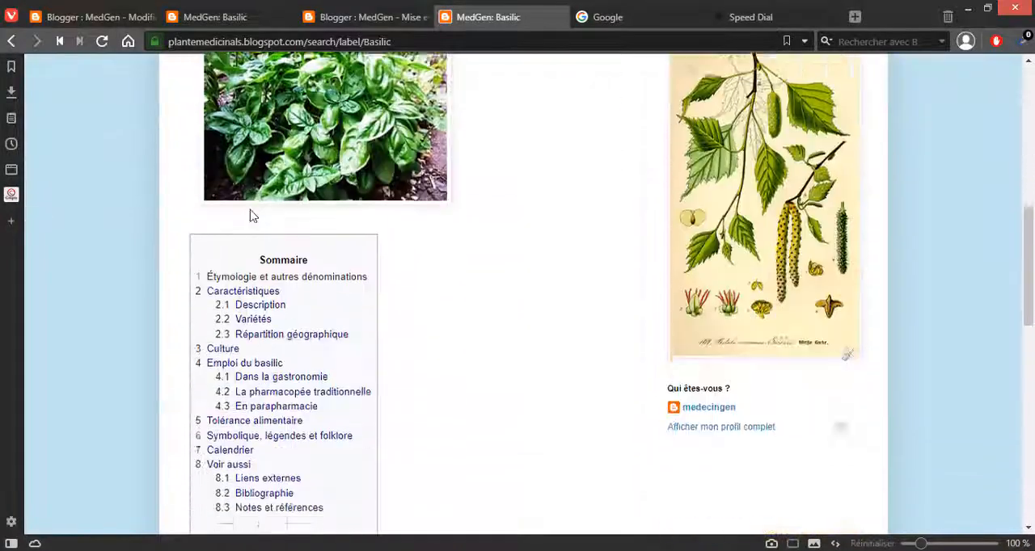
{"action": "scroll", "coordinate": [249, 215], "scroll_direction": "down", "scroll_amount": 5}
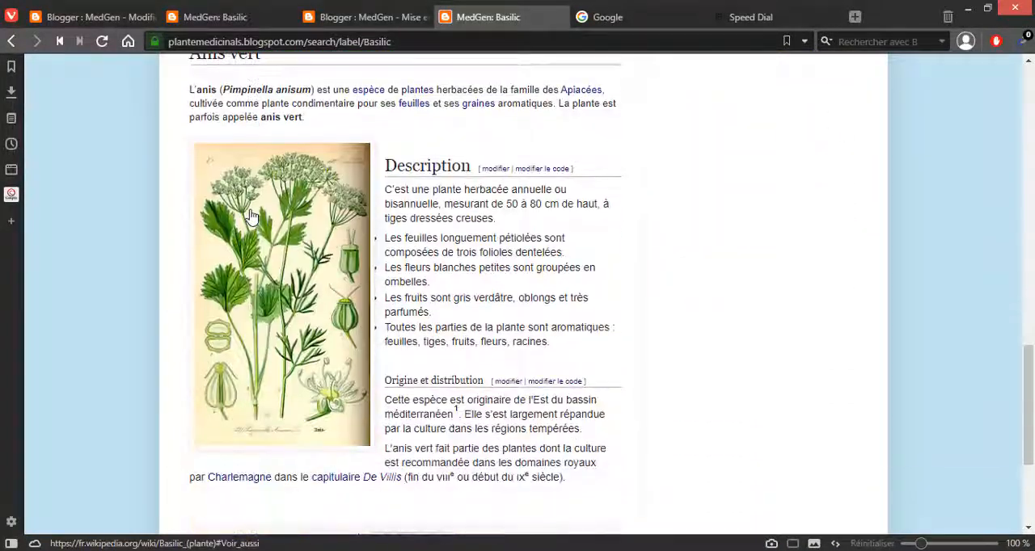
{"action": "scroll", "coordinate": [252, 217], "scroll_direction": "down", "scroll_amount": 3}
{"action": "scroll", "coordinate": [251, 217], "scroll_direction": "up", "scroll_amount": 15}
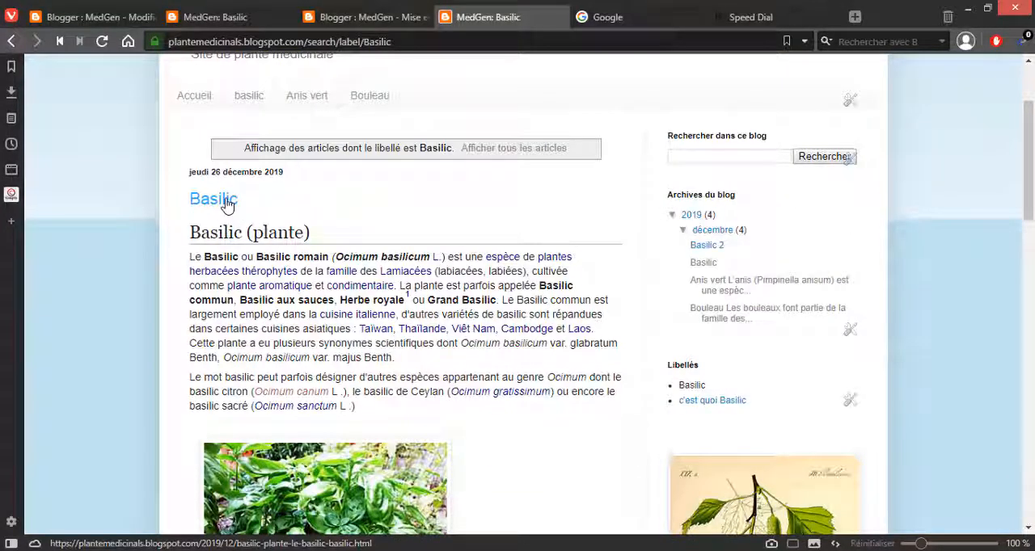
Step: Confirm the label Basilic in the Basilic 2 article's settings and update the published article
{"action": "left_click", "coordinate": [127, 18]}
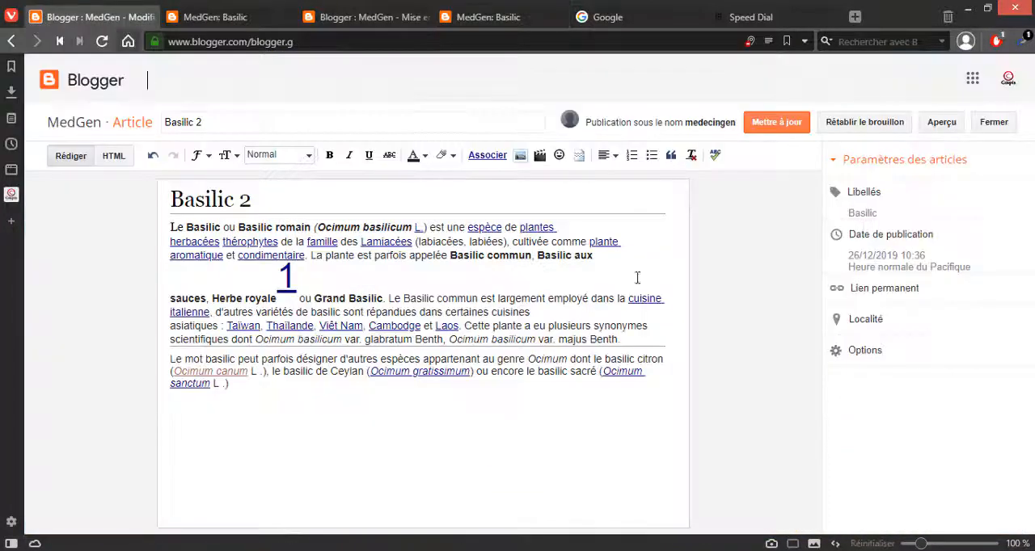
{"action": "left_click", "coordinate": [867, 211]}
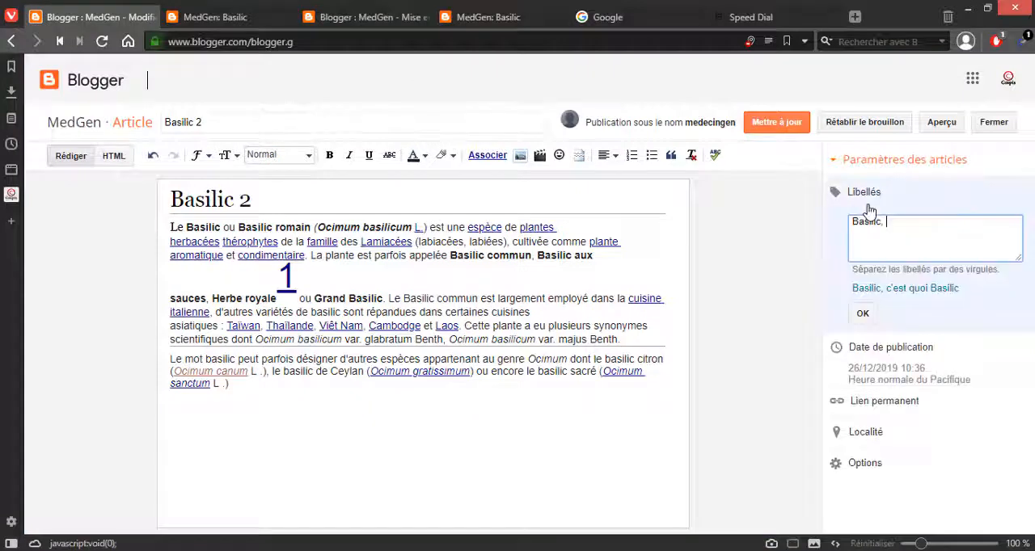
{"action": "left_click", "coordinate": [863, 314]}
{"action": "left_click", "coordinate": [763, 133]}
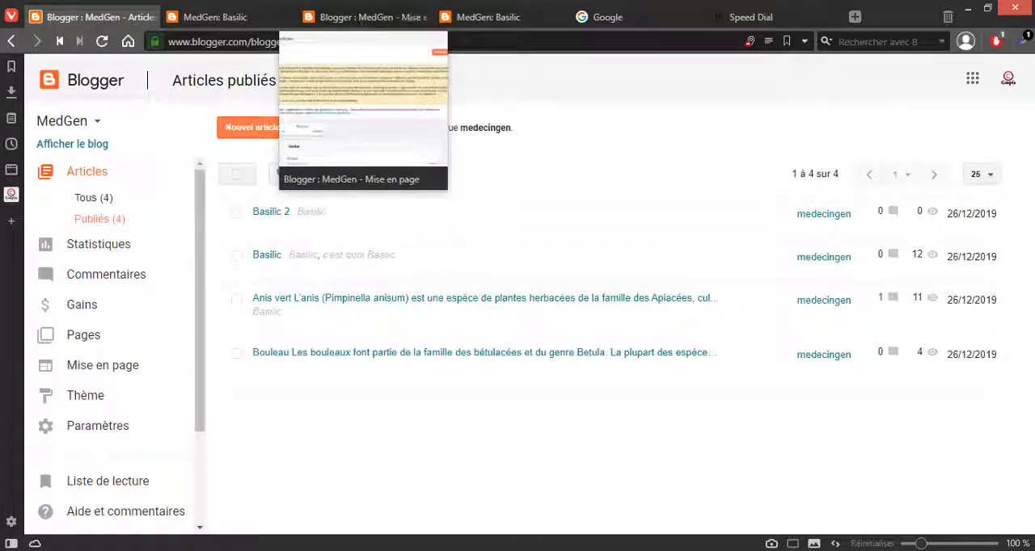
Step: Return to the blog's listing of articles labelled Basilic and reload it
{"action": "left_click", "coordinate": [482, 20]}
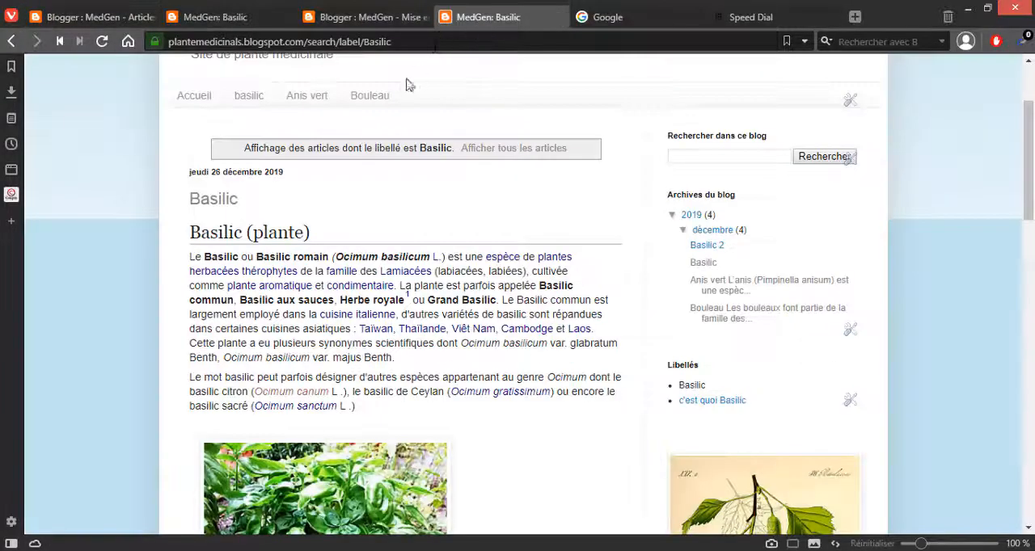
{"action": "scroll", "coordinate": [326, 208], "scroll_direction": "up", "scroll_amount": 2}
{"action": "scroll", "coordinate": [640, 312], "scroll_direction": "down", "scroll_amount": 3}
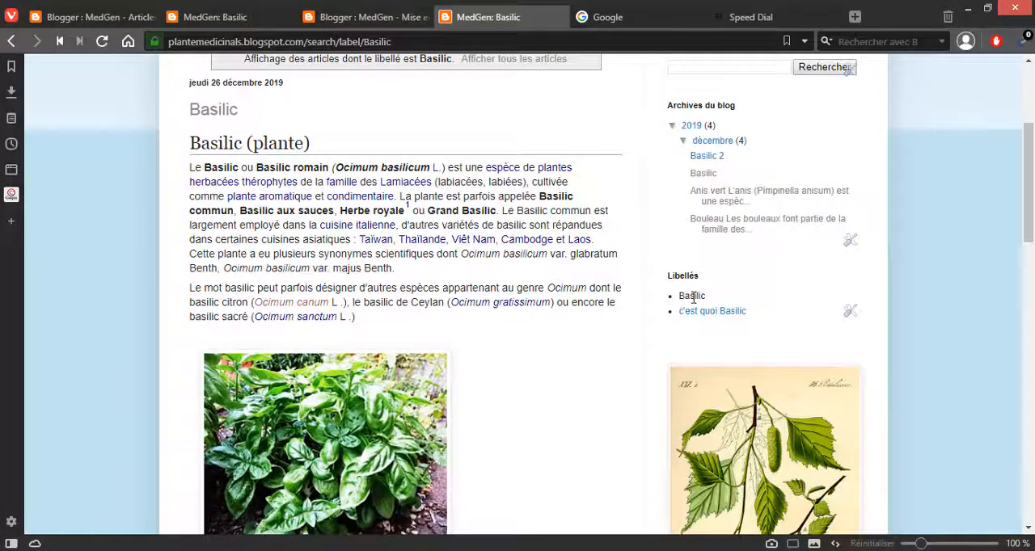
{"action": "scroll", "coordinate": [558, 279], "scroll_direction": "up", "scroll_amount": 3}
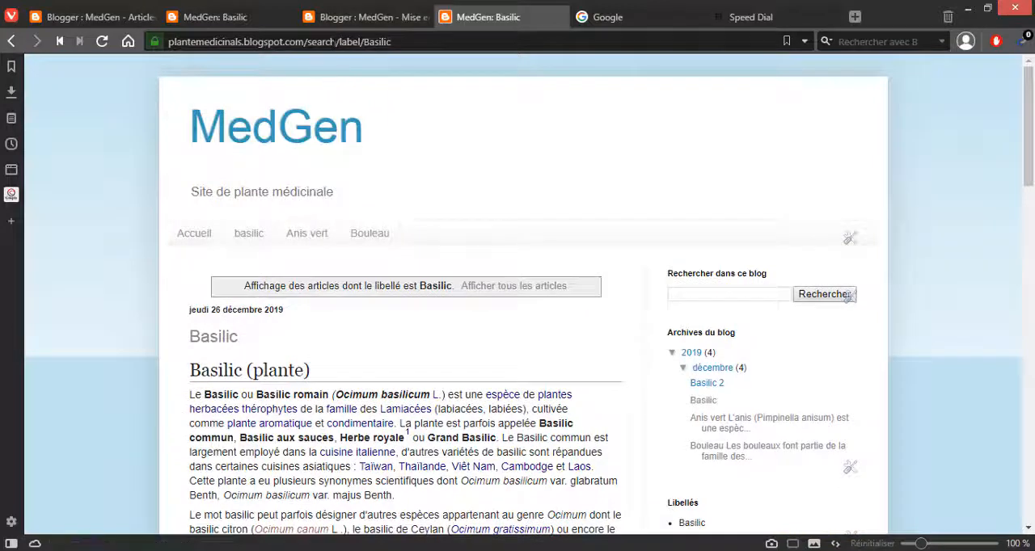
{"action": "left_click", "coordinate": [334, 42]}
{"action": "key", "text": "Return"}
Step: Examine the articles in the reloaded Basilic listing, including their titles and the labels below each one
{"action": "scroll", "coordinate": [392, 259], "scroll_direction": "down", "scroll_amount": 1}
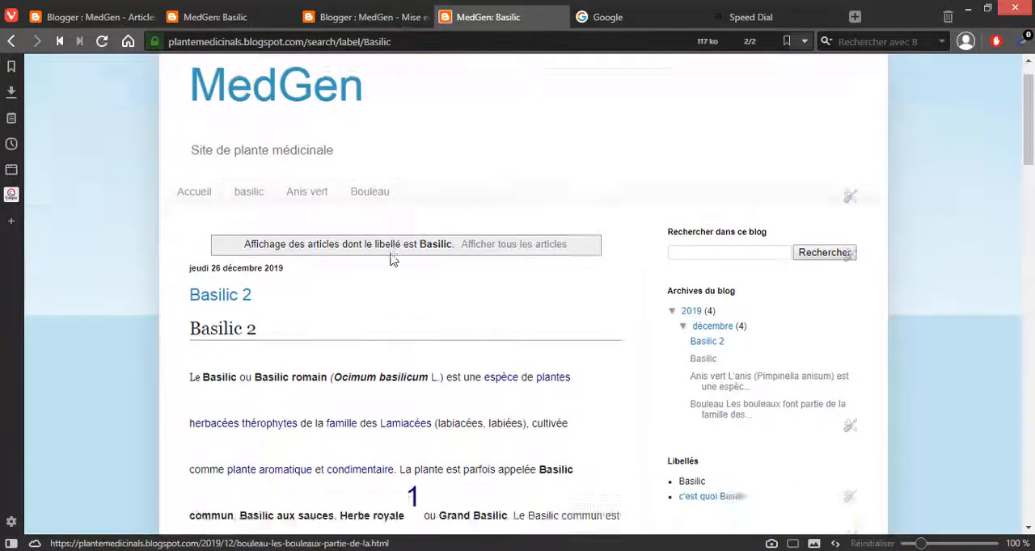
{"action": "scroll", "coordinate": [392, 259], "scroll_direction": "down", "scroll_amount": 3}
{"action": "scroll", "coordinate": [392, 260], "scroll_direction": "up", "scroll_amount": 2}
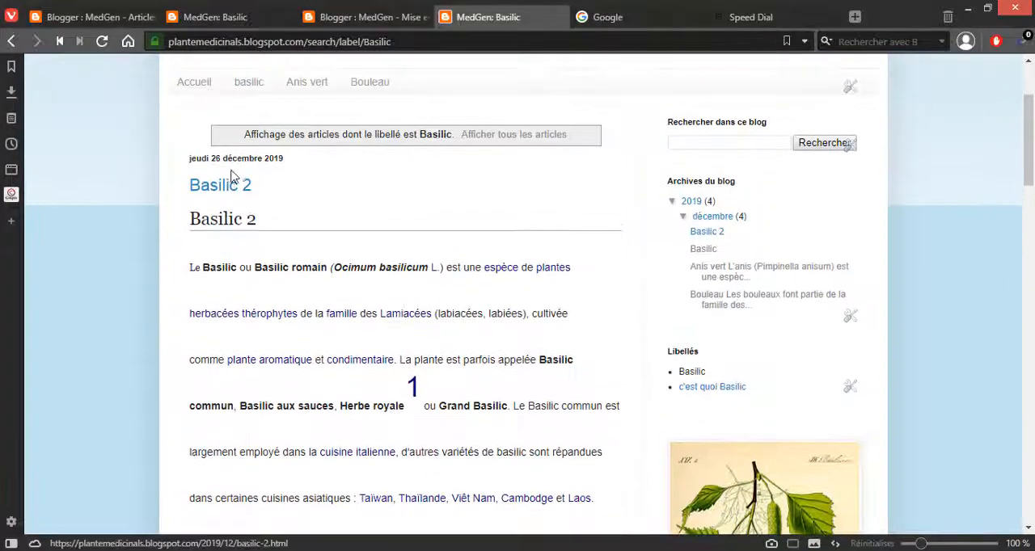
{"action": "scroll", "coordinate": [217, 242], "scroll_direction": "down", "scroll_amount": 10}
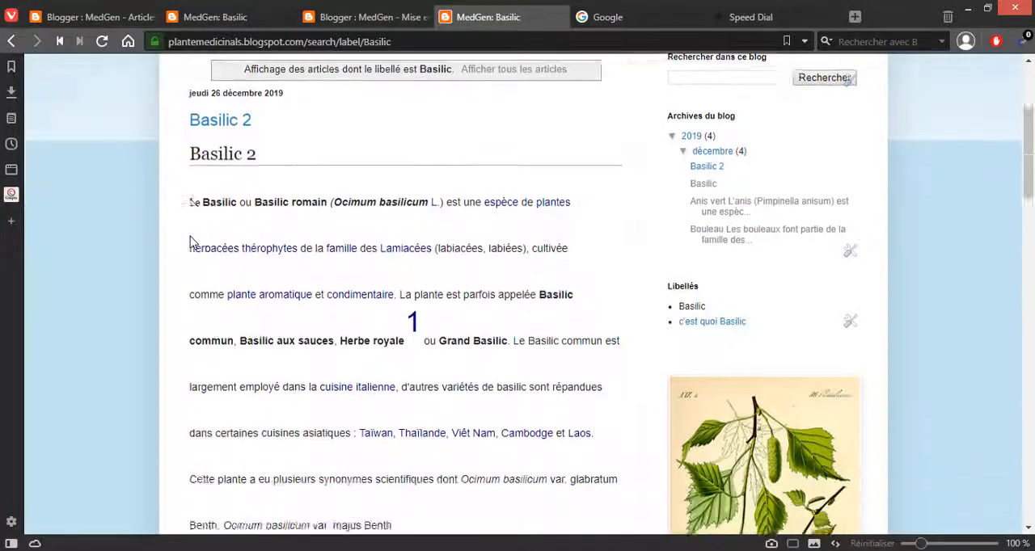
{"action": "scroll", "coordinate": [190, 236], "scroll_direction": "up", "scroll_amount": 10}
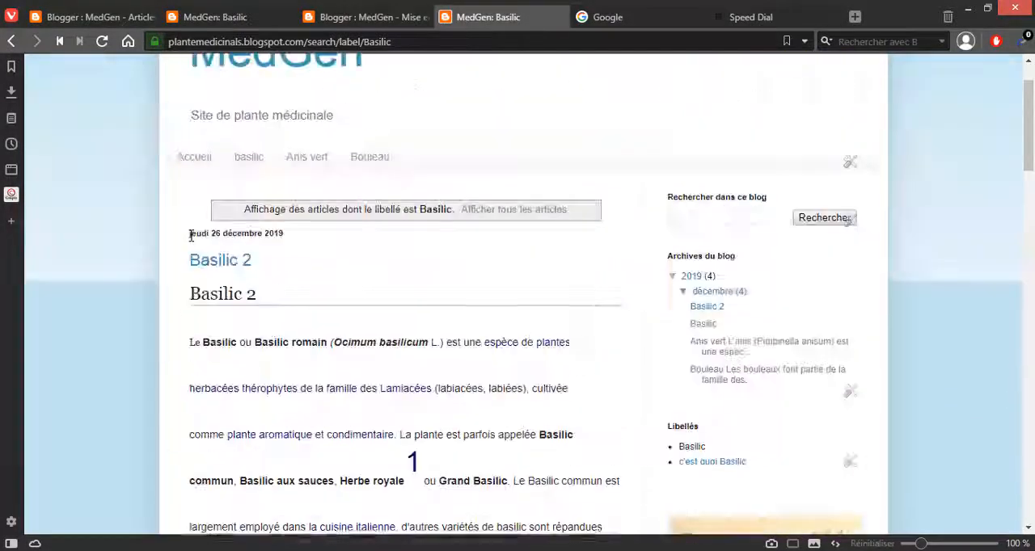
{"action": "scroll", "coordinate": [238, 287], "scroll_direction": "down", "scroll_amount": 10}
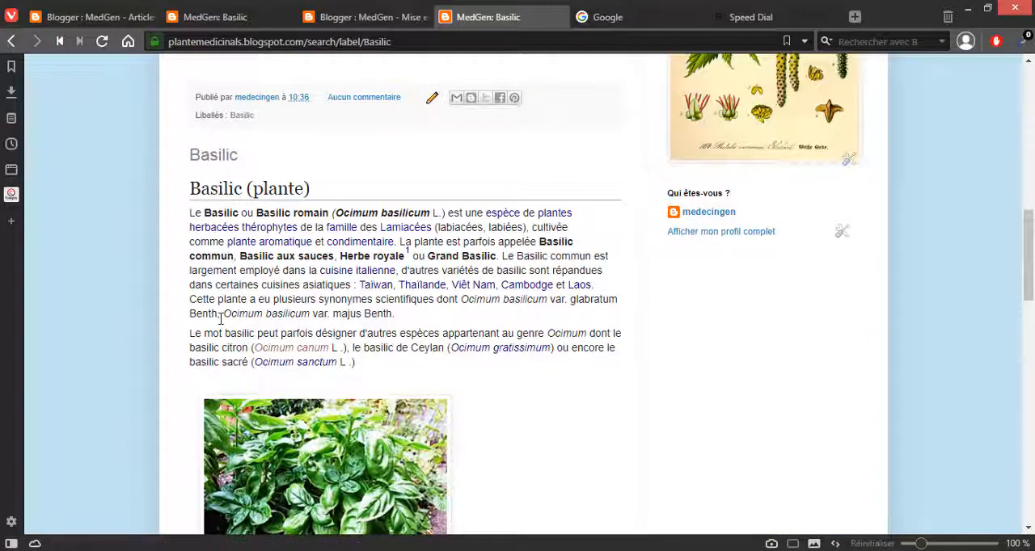
{"action": "scroll", "coordinate": [208, 187], "scroll_direction": "down", "scroll_amount": 10}
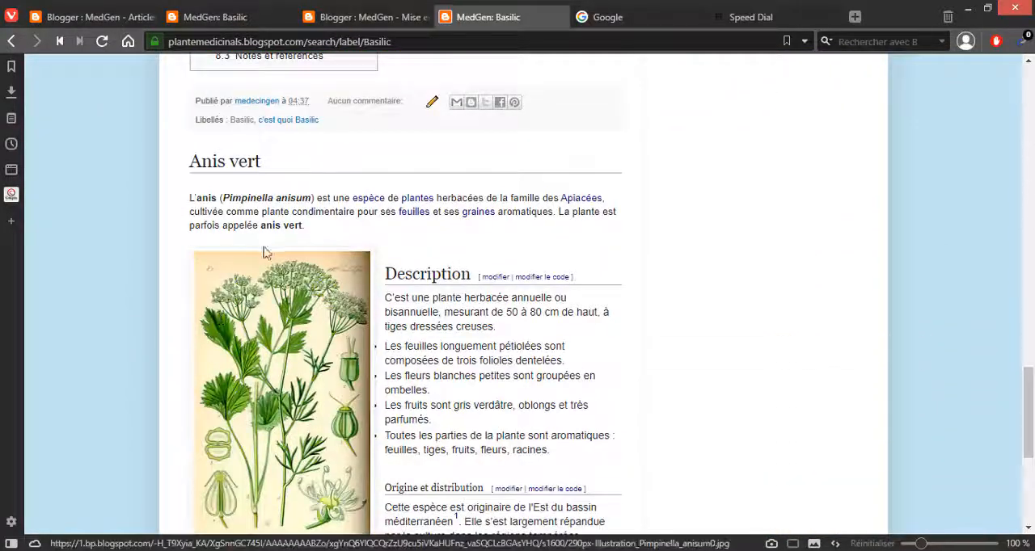
{"action": "scroll", "coordinate": [211, 266], "scroll_direction": "up", "scroll_amount": 3}
{"action": "scroll", "coordinate": [227, 271], "scroll_direction": "up", "scroll_amount": 3}
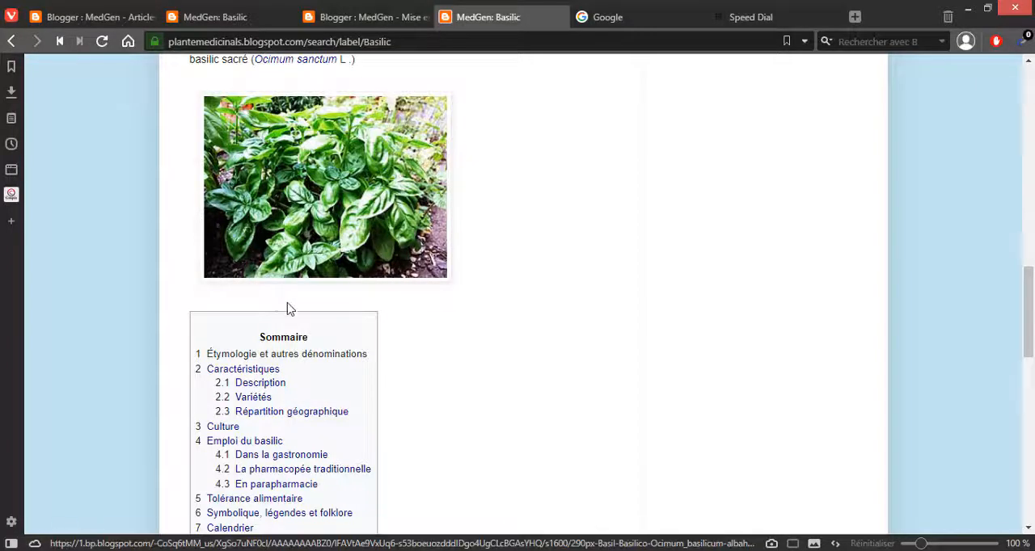
{"action": "scroll", "coordinate": [289, 308], "scroll_direction": "up", "scroll_amount": 3}
{"action": "scroll", "coordinate": [279, 267], "scroll_direction": "down", "scroll_amount": 8}
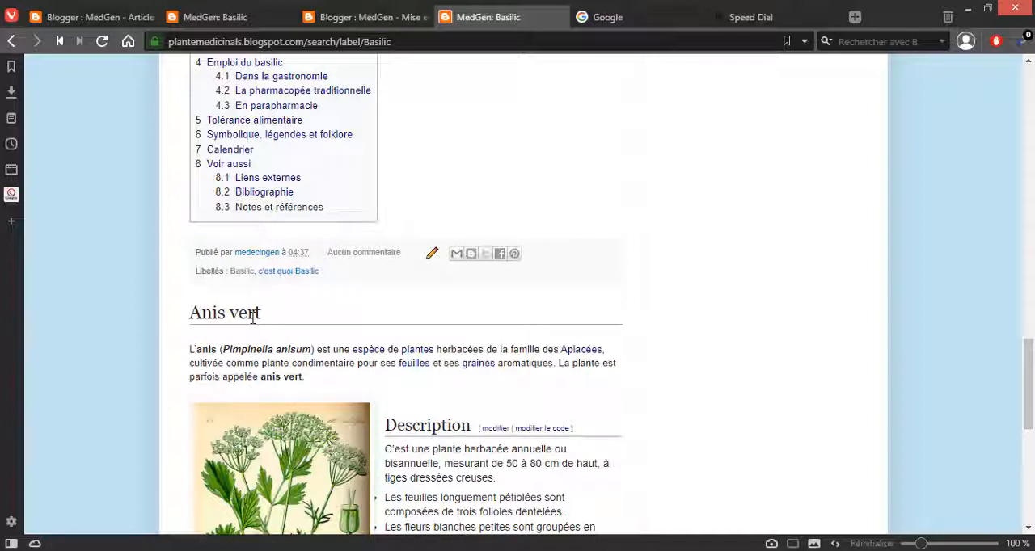
{"action": "scroll", "coordinate": [289, 363], "scroll_direction": "up", "scroll_amount": 4}
{"action": "scroll", "coordinate": [288, 363], "scroll_direction": "up", "scroll_amount": 7}
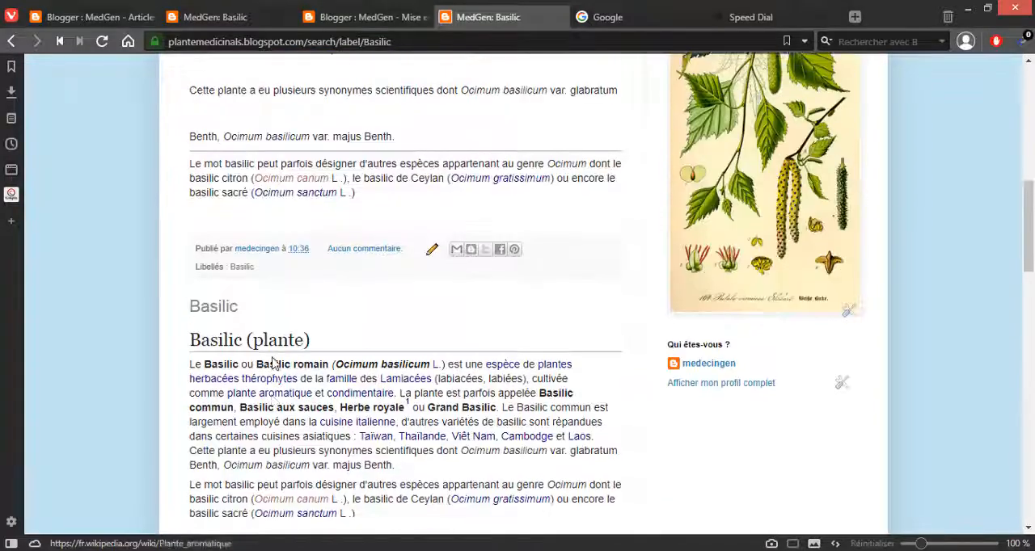
Step: Copy the web address of the blog's Basilic label listing and return to the Blogger dashboard
{"action": "scroll", "coordinate": [272, 363], "scroll_direction": "up", "scroll_amount": 1}
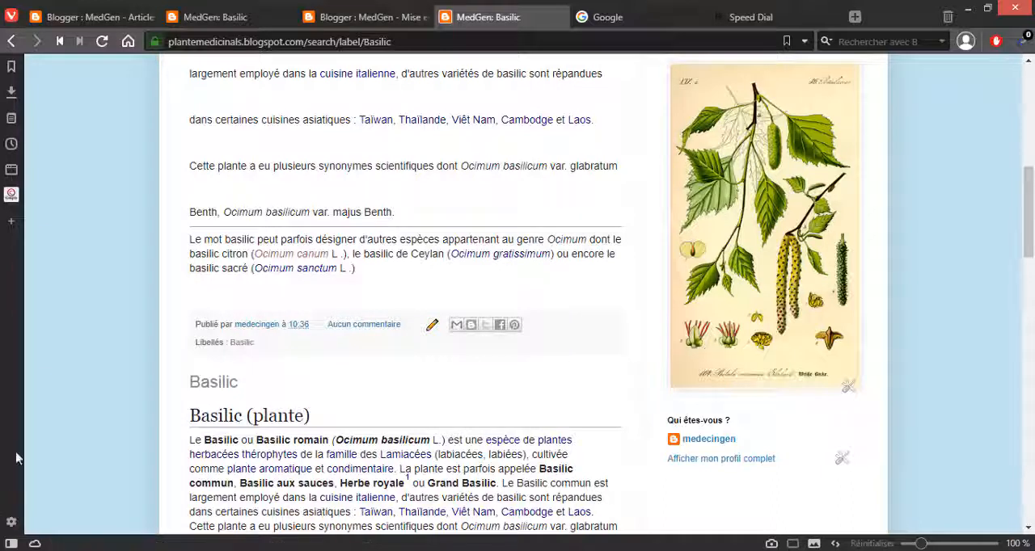
{"action": "left_click", "coordinate": [320, 32]}
{"action": "key", "text": "ctrl+c"}
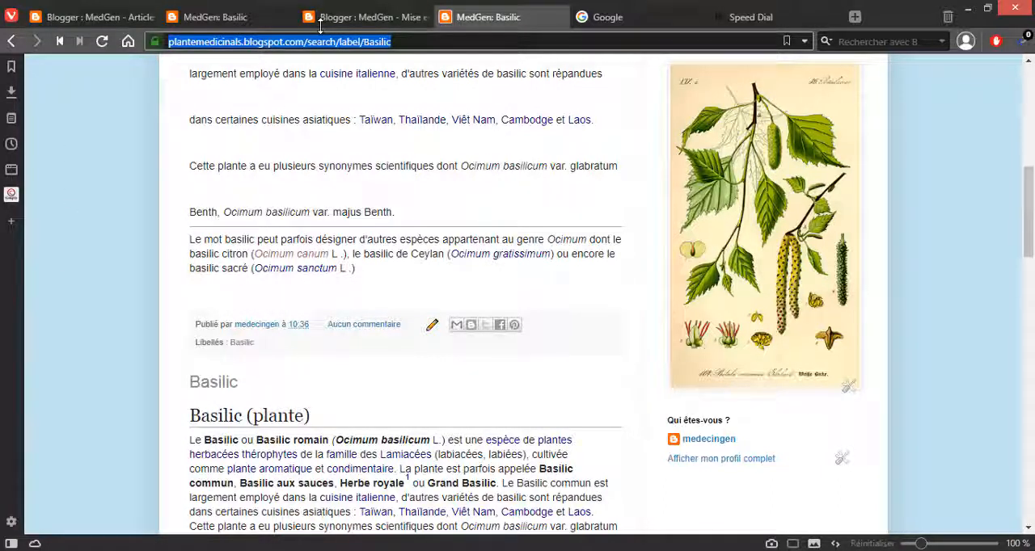
{"action": "scroll", "coordinate": [325, 105], "scroll_direction": "up", "scroll_amount": 5}
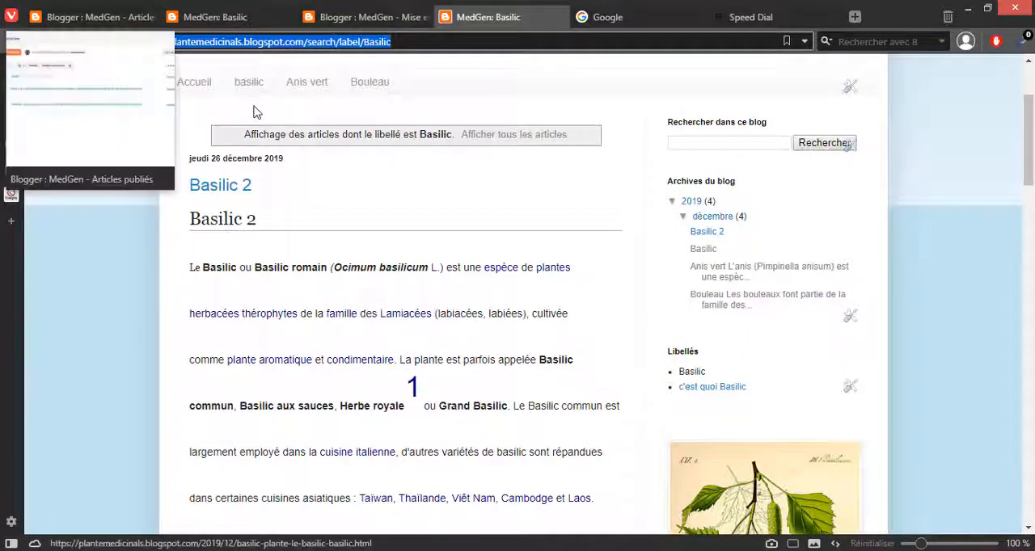
{"action": "scroll", "coordinate": [254, 111], "scroll_direction": "up", "scroll_amount": 1}
{"action": "left_click", "coordinate": [122, 16]}
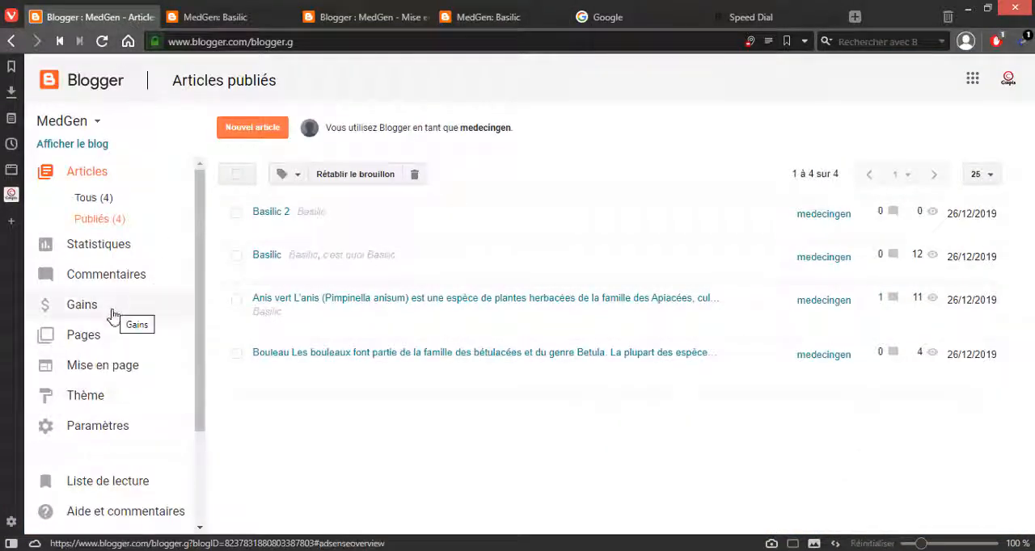
Step: Open the blog's layout and bring up the configuration of the Pages gadget under Toutes les colonnes
{"action": "left_click", "coordinate": [111, 367]}
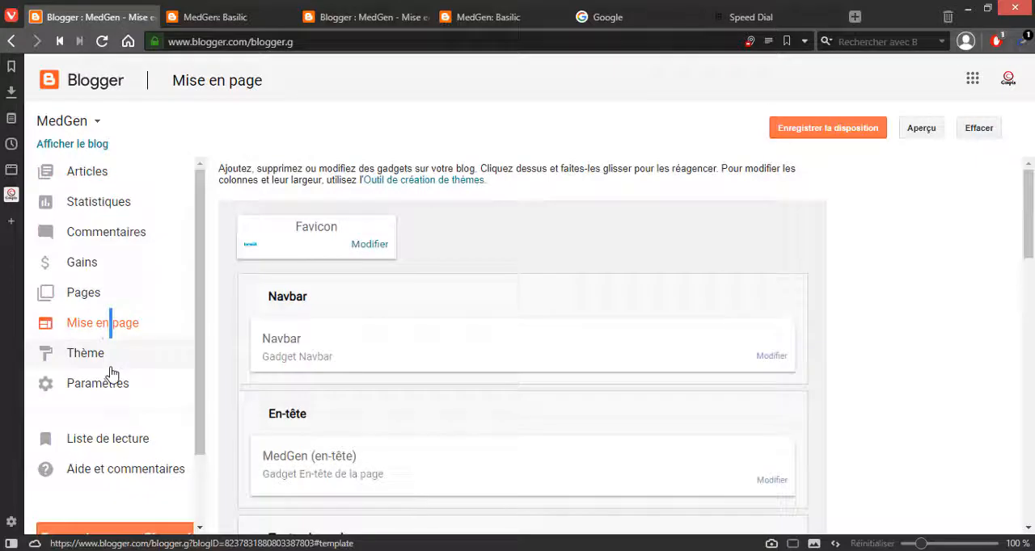
{"action": "scroll", "coordinate": [862, 369], "scroll_direction": "down", "scroll_amount": 3}
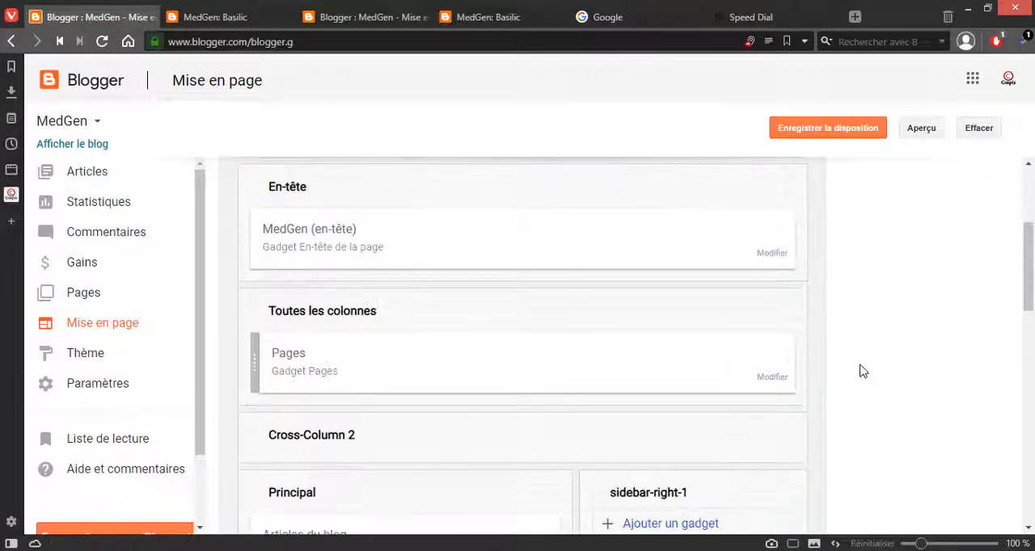
{"action": "scroll", "coordinate": [863, 372], "scroll_direction": "down", "scroll_amount": 1}
{"action": "scroll", "coordinate": [863, 372], "scroll_direction": "up", "scroll_amount": 1}
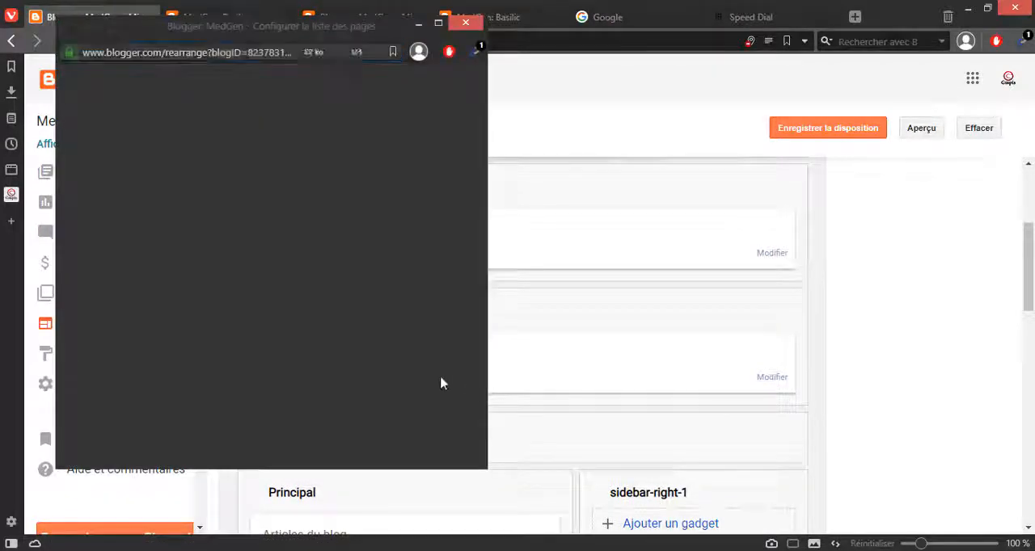
{"action": "scroll", "coordinate": [266, 358], "scroll_direction": "down", "scroll_amount": 3}
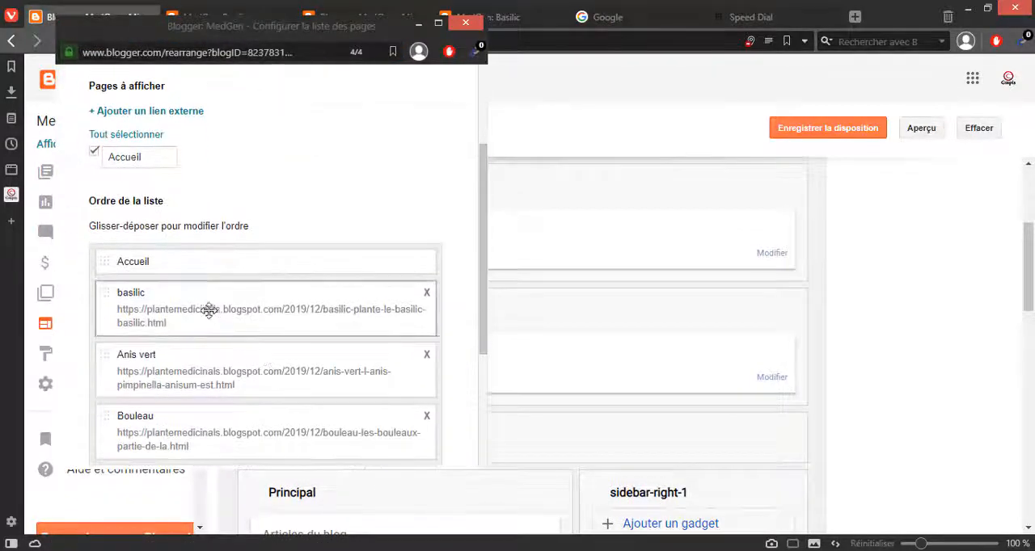
{"action": "scroll", "coordinate": [201, 309], "scroll_direction": "up", "scroll_amount": 1}
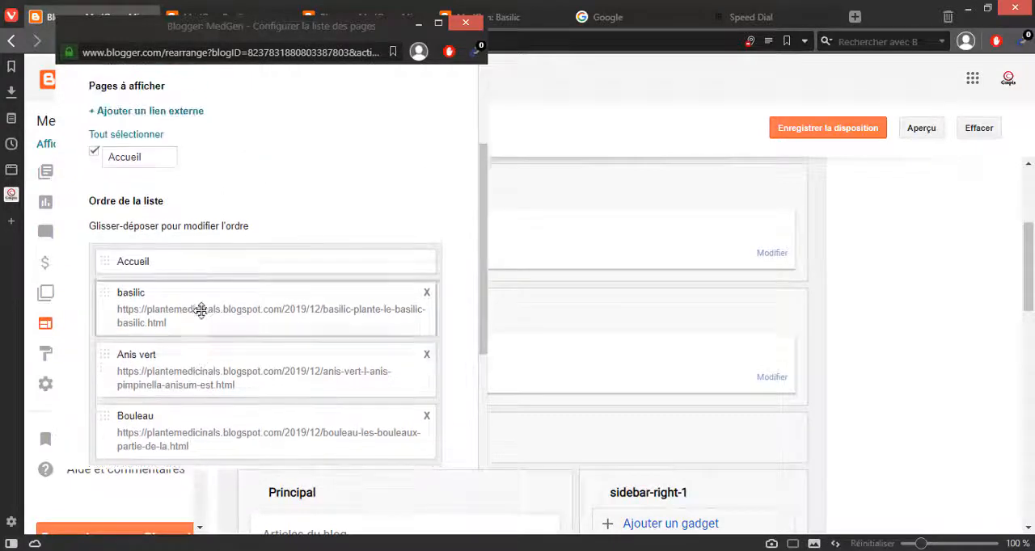
{"action": "left_click", "coordinate": [144, 114]}
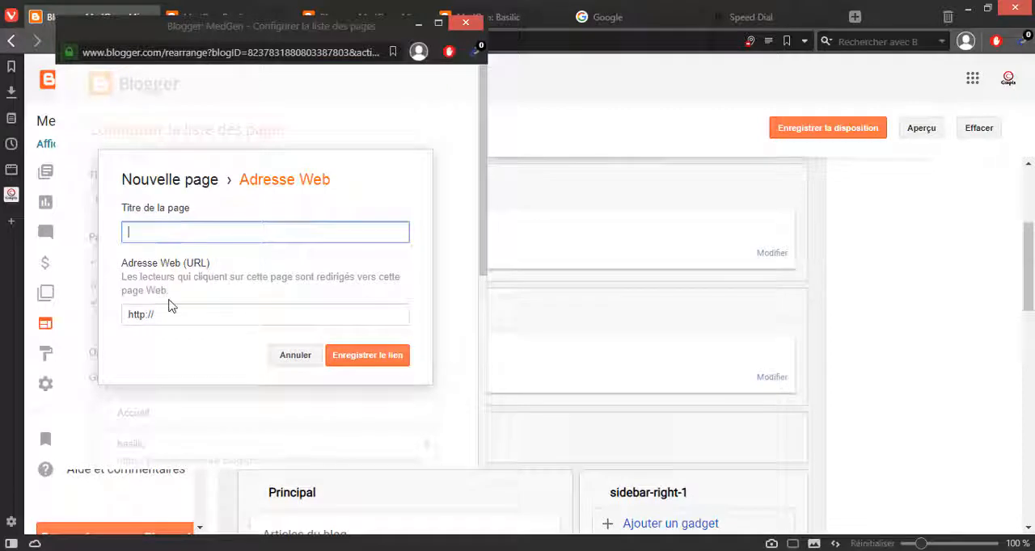
{"action": "left_click_drag", "start_coordinate": [171, 316], "coordinate": [105, 322]}
{"action": "key", "text": "ctrl+v"}
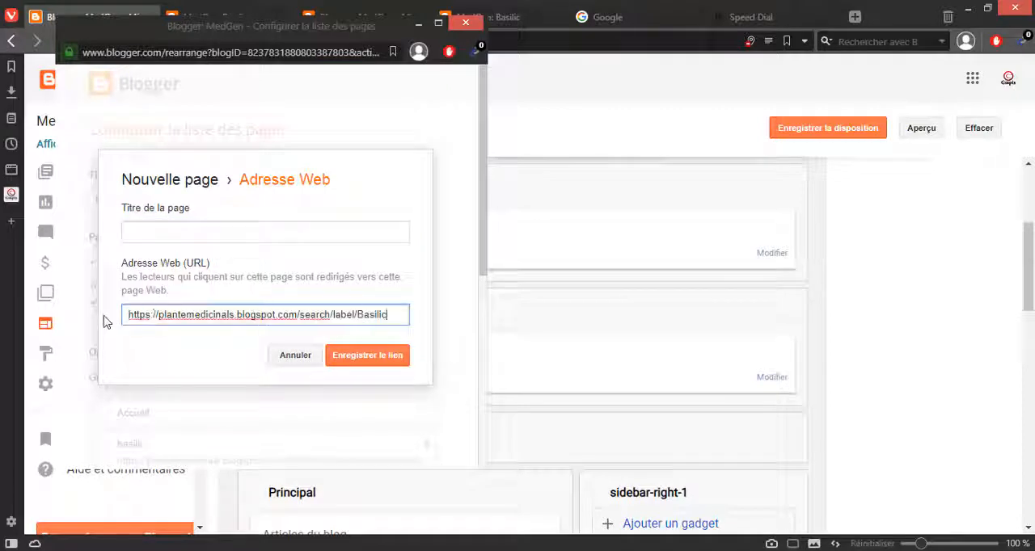
{"action": "left_click", "coordinate": [139, 230]}
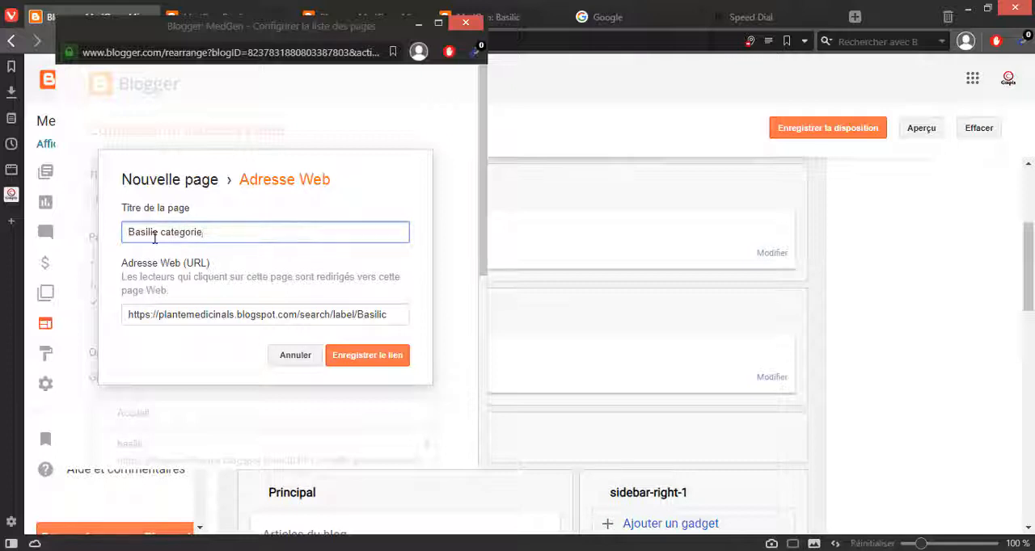
{"action": "left_click", "coordinate": [354, 361]}
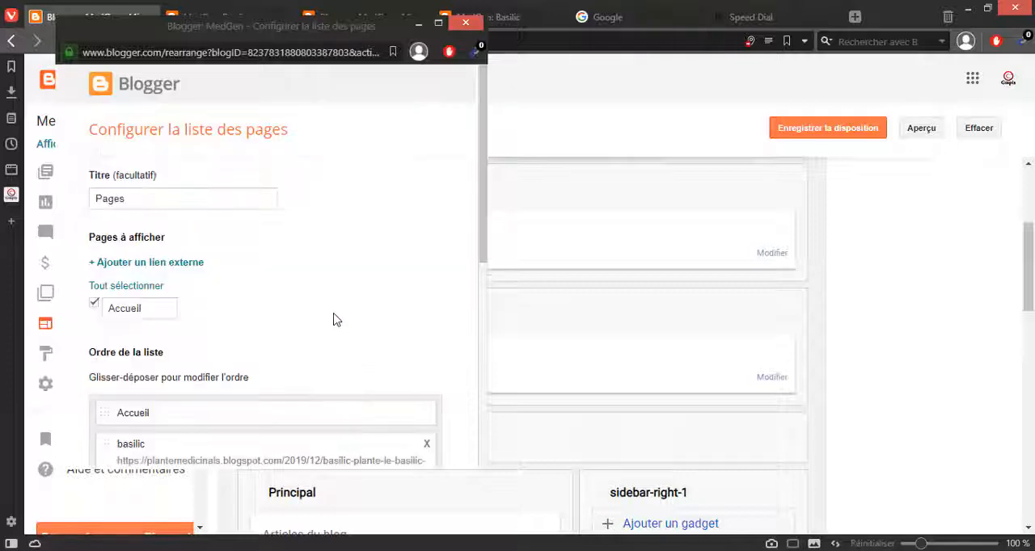
Step: Try placing the Basilic categorie link directly below Accueil in the list order, and return it to the end
{"action": "scroll", "coordinate": [335, 320], "scroll_direction": "down", "scroll_amount": 5}
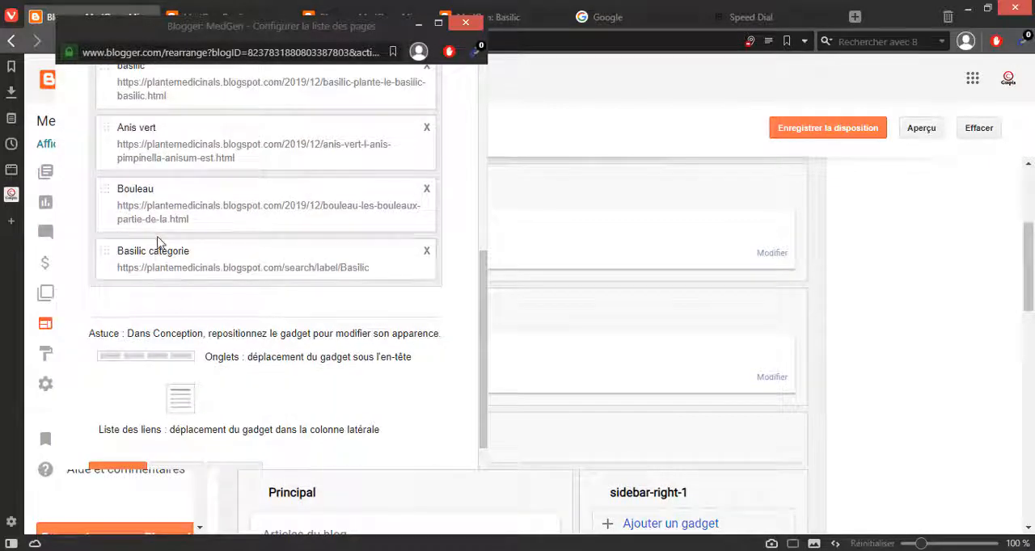
{"action": "left_click_drag", "start_coordinate": [116, 268], "coordinate": [104, 87]}
{"action": "scroll", "coordinate": [105, 81], "scroll_direction": "up", "scroll_amount": 2}
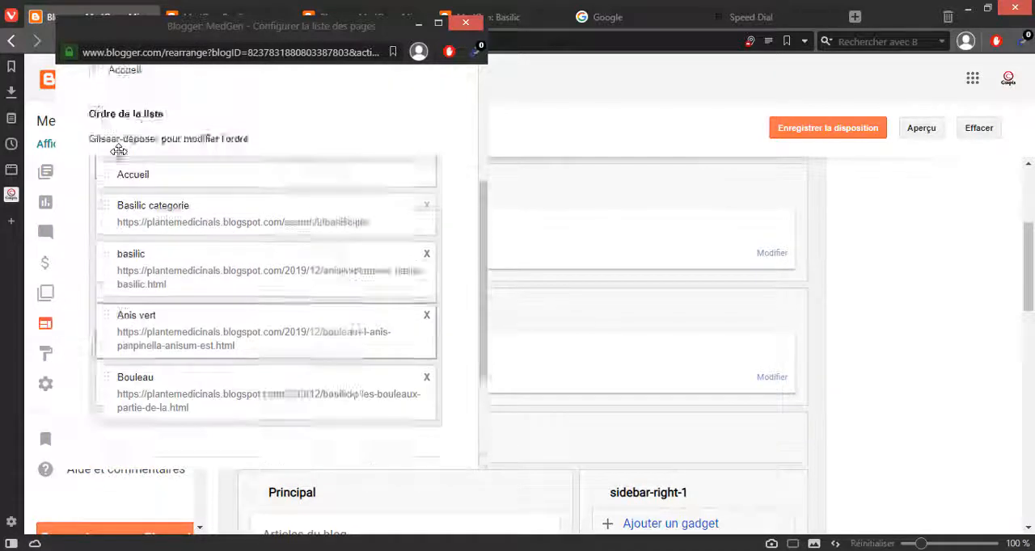
{"action": "scroll", "coordinate": [115, 151], "scroll_direction": "down", "scroll_amount": 2}
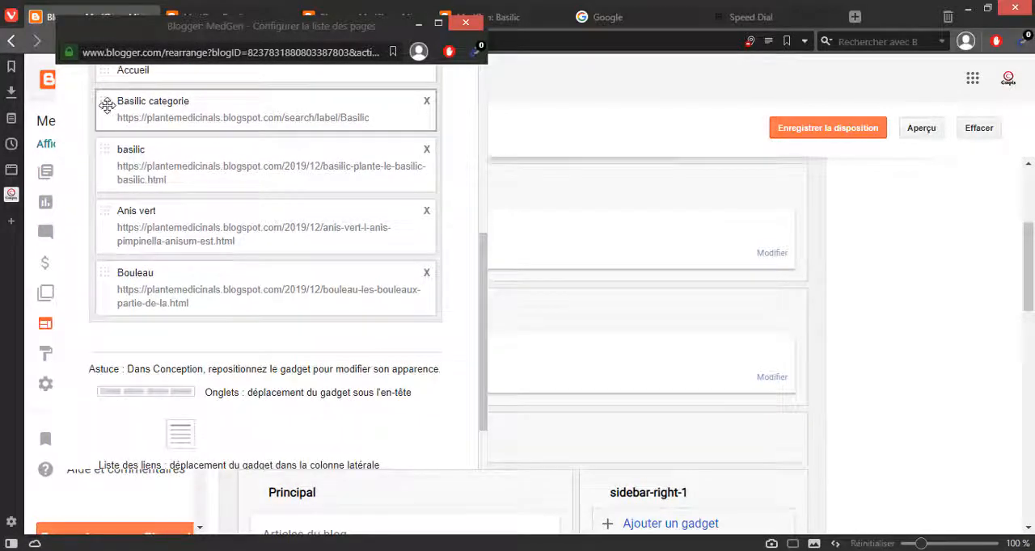
{"action": "left_click_drag", "start_coordinate": [104, 101], "coordinate": [104, 305]}
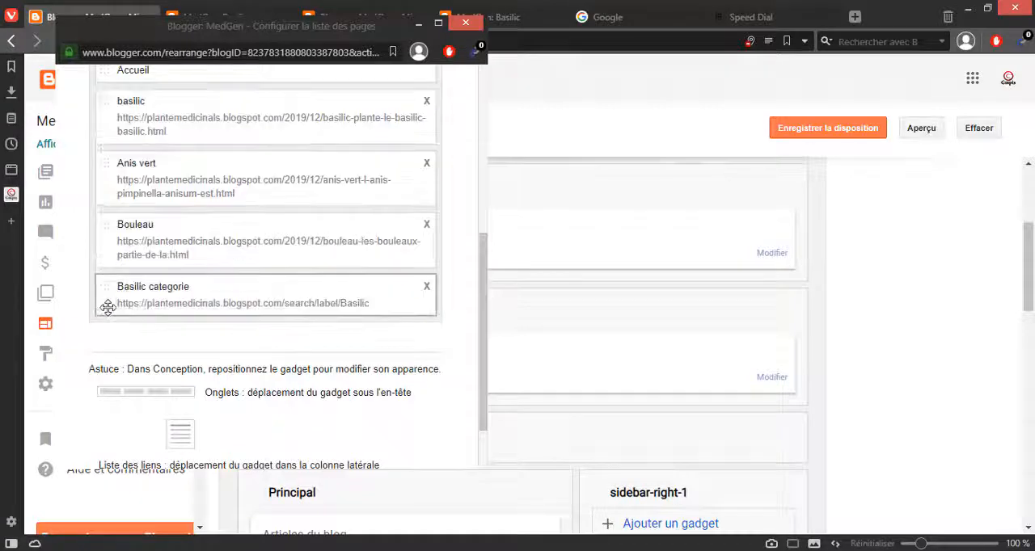
Step: Save the Pages gadget's configuration and open the home page of the MedGen blog
{"action": "scroll", "coordinate": [174, 387], "scroll_direction": "down", "scroll_amount": 1}
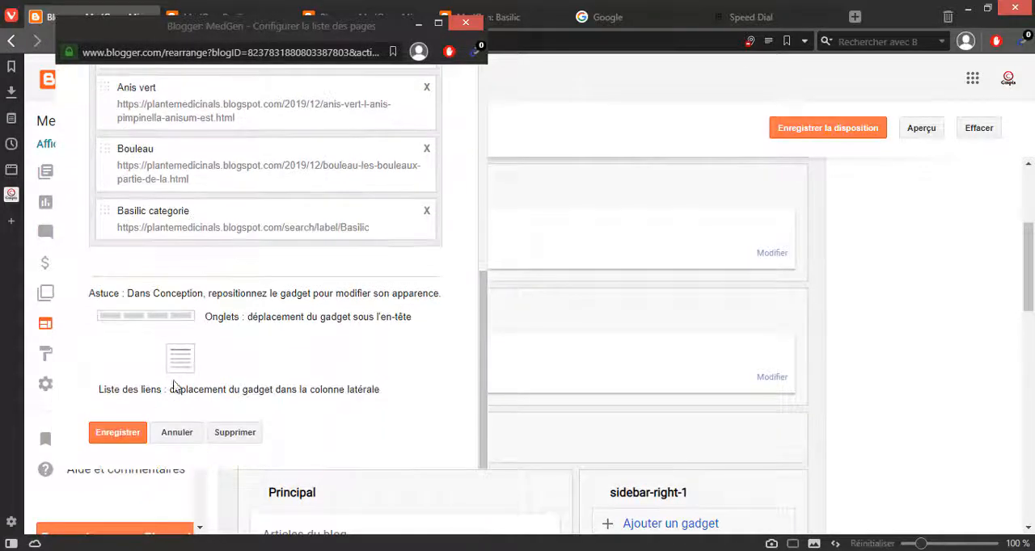
{"action": "left_click", "coordinate": [121, 435]}
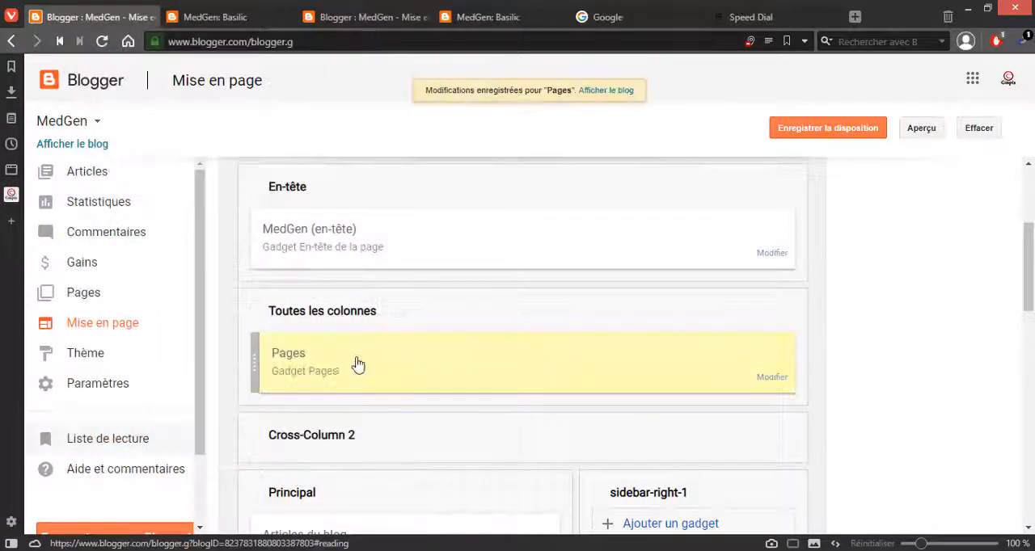
{"action": "right_click", "coordinate": [604, 96]}
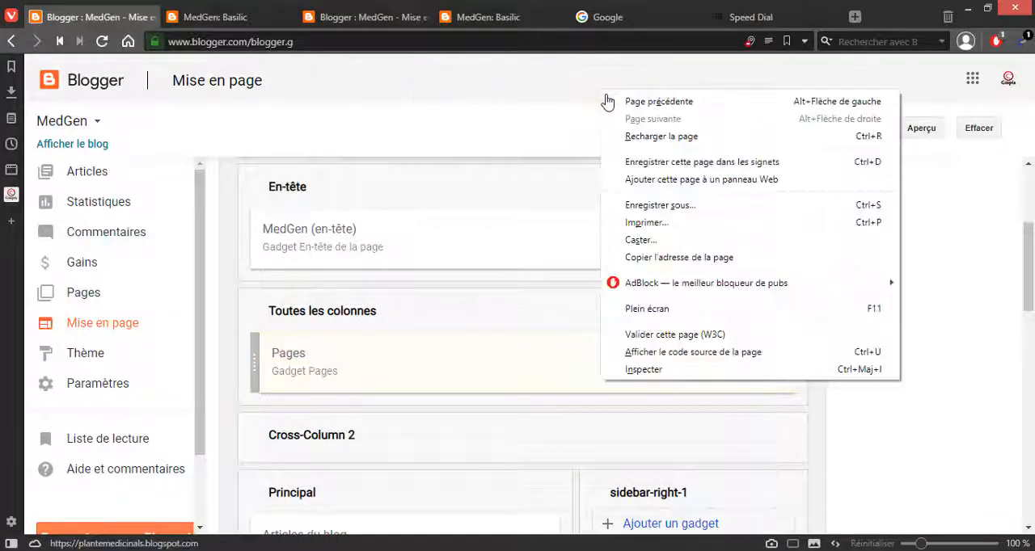
{"action": "left_click", "coordinate": [465, 22]}
{"action": "scroll", "coordinate": [213, 143], "scroll_direction": "up", "scroll_amount": 1}
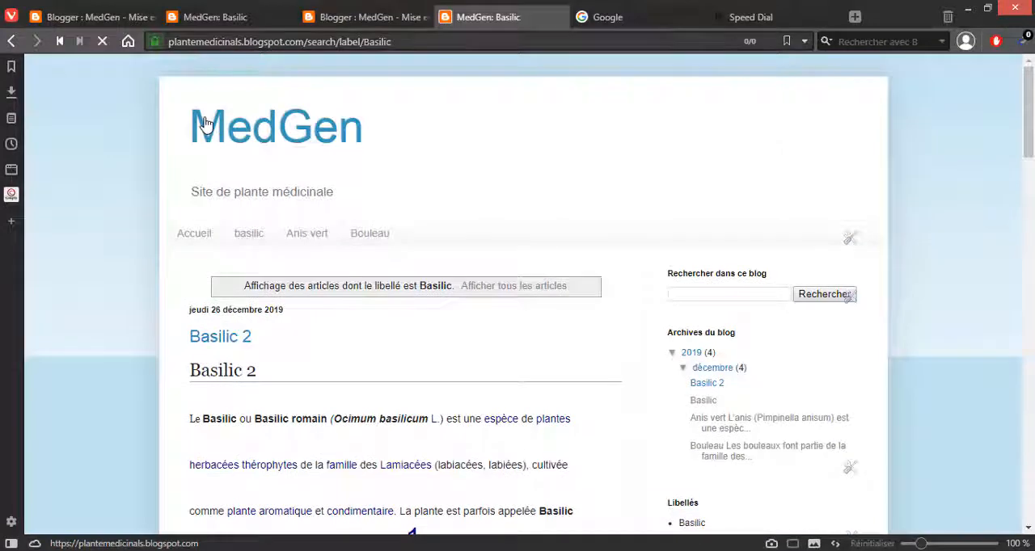
{"action": "left_click", "coordinate": [204, 118]}
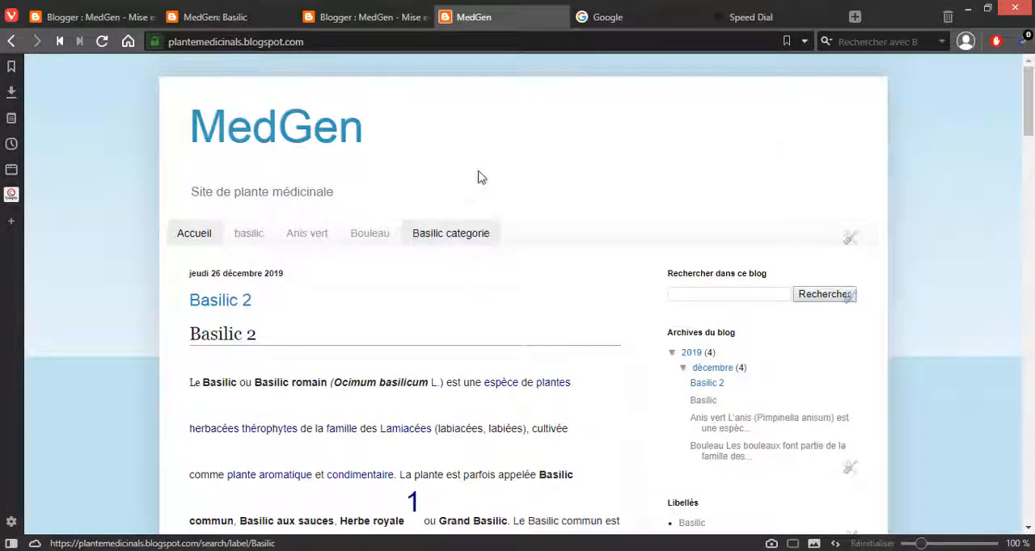
Step: Open the Basilic categorie page from the blog's page bar and examine the articles it lists and their labels
{"action": "left_click", "coordinate": [467, 234]}
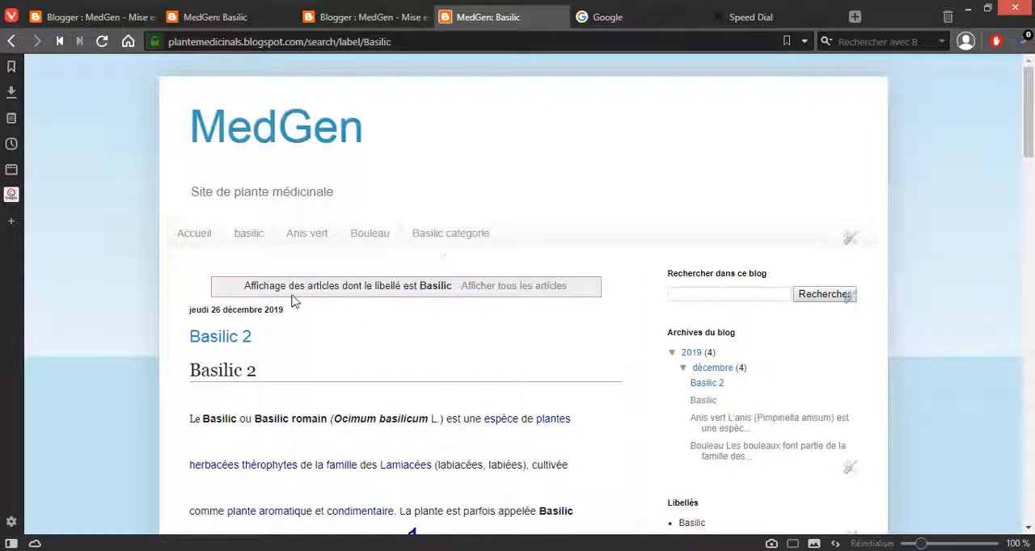
{"action": "left_click_drag", "start_coordinate": [293, 300], "coordinate": [540, 307]}
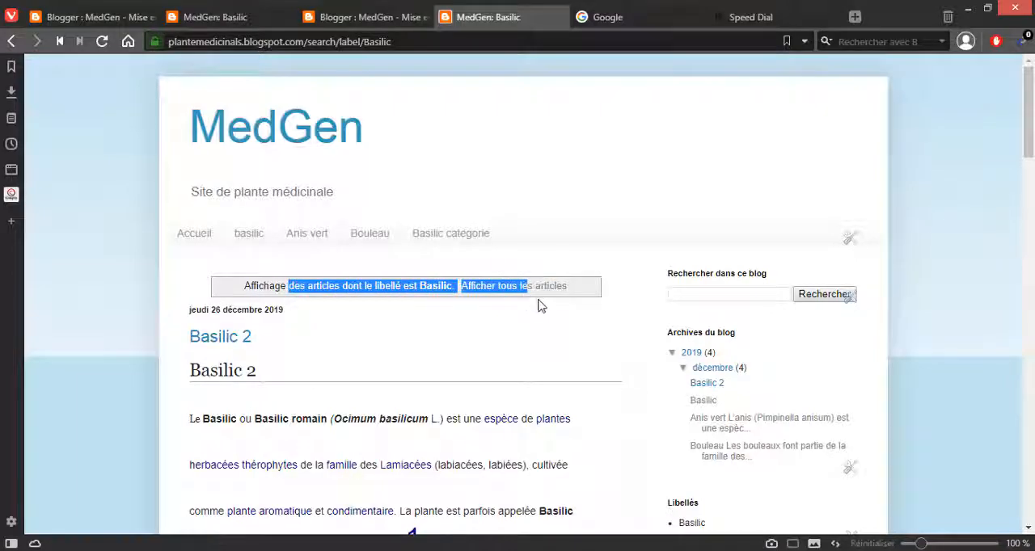
{"action": "left_click", "coordinate": [541, 306]}
{"action": "scroll", "coordinate": [461, 324], "scroll_direction": "down", "scroll_amount": 15}
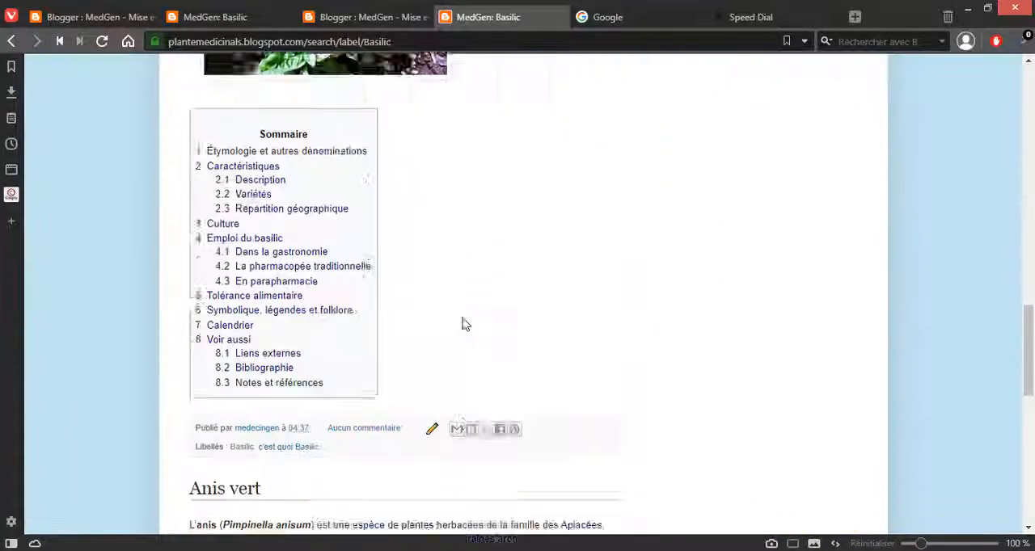
{"action": "scroll", "coordinate": [465, 324], "scroll_direction": "down", "scroll_amount": 10}
{"action": "scroll", "coordinate": [465, 325], "scroll_direction": "up", "scroll_amount": 12}
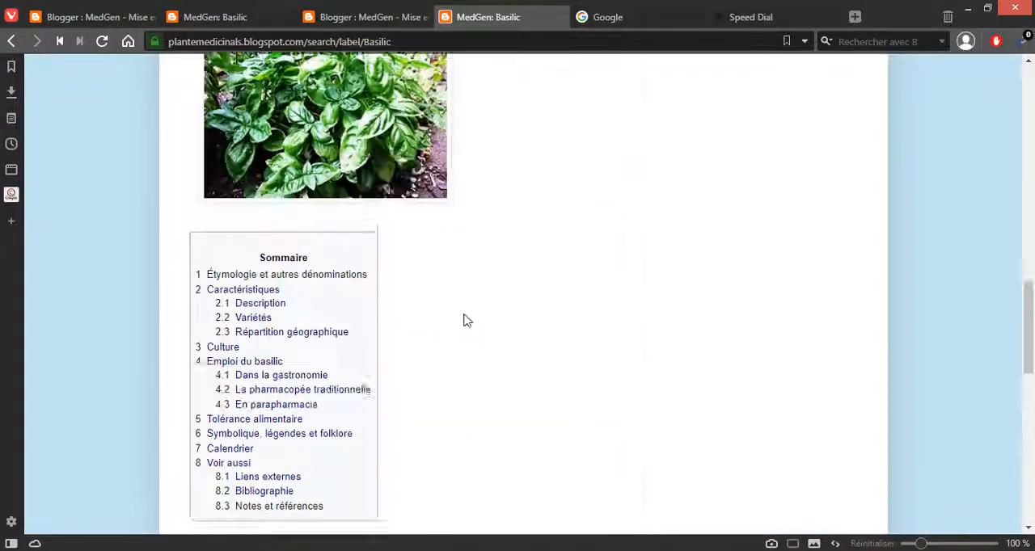
{"action": "scroll", "coordinate": [465, 321], "scroll_direction": "up", "scroll_amount": 10}
{"action": "scroll", "coordinate": [460, 302], "scroll_direction": "down", "scroll_amount": 5}
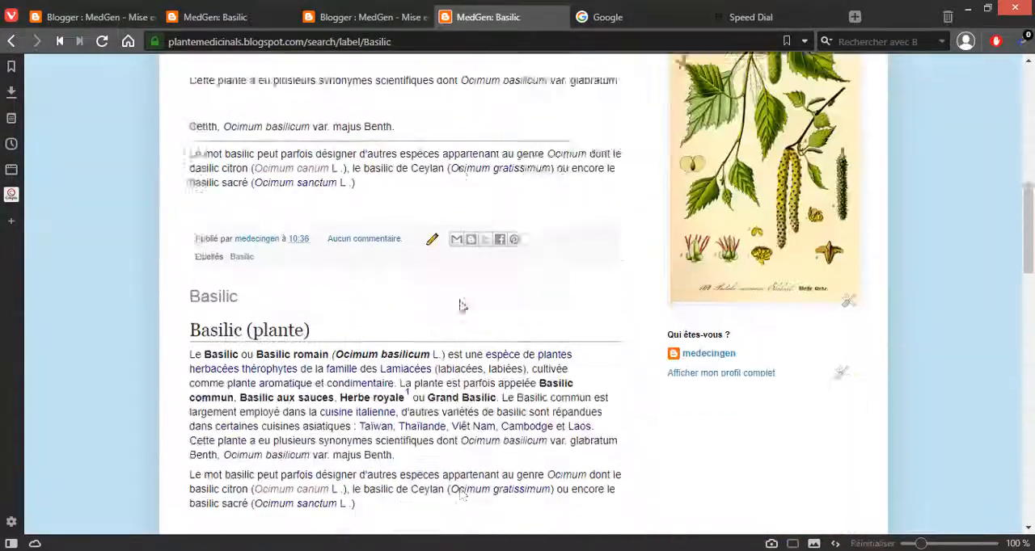
{"action": "scroll", "coordinate": [460, 305], "scroll_direction": "down", "scroll_amount": 10}
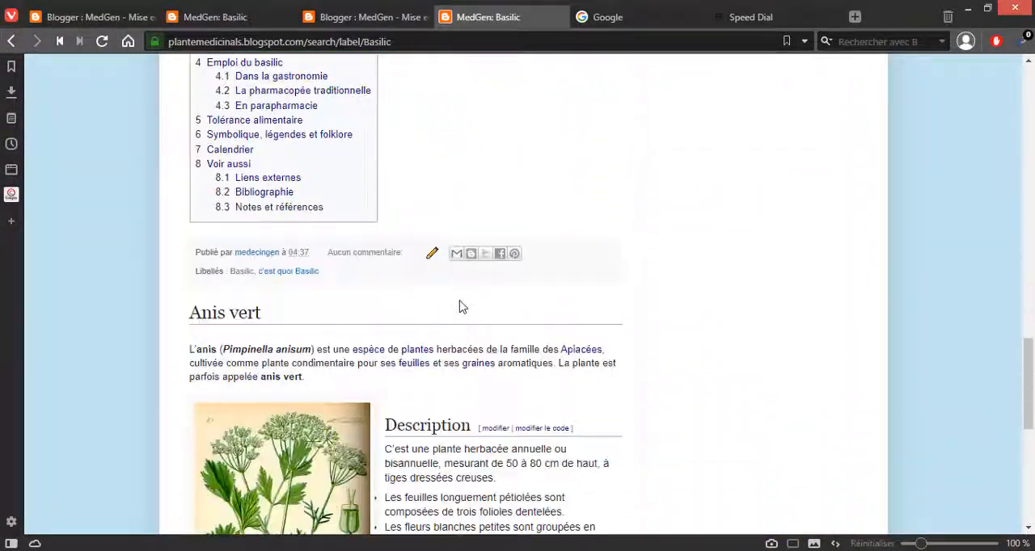
{"action": "scroll", "coordinate": [461, 306], "scroll_direction": "down", "scroll_amount": 7}
{"action": "scroll", "coordinate": [439, 316], "scroll_direction": "up", "scroll_amount": 5}
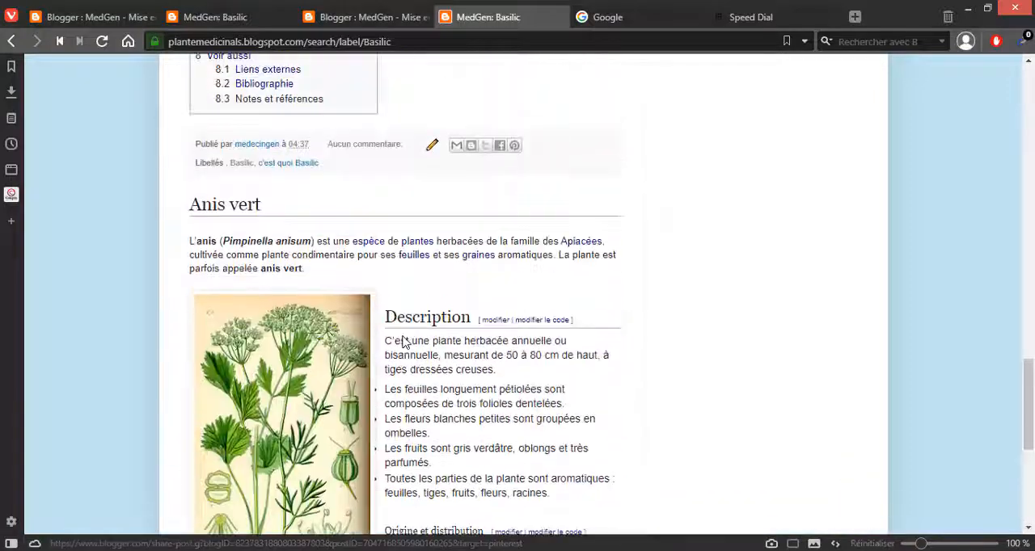
{"action": "scroll", "coordinate": [405, 341], "scroll_direction": "up", "scroll_amount": 4}
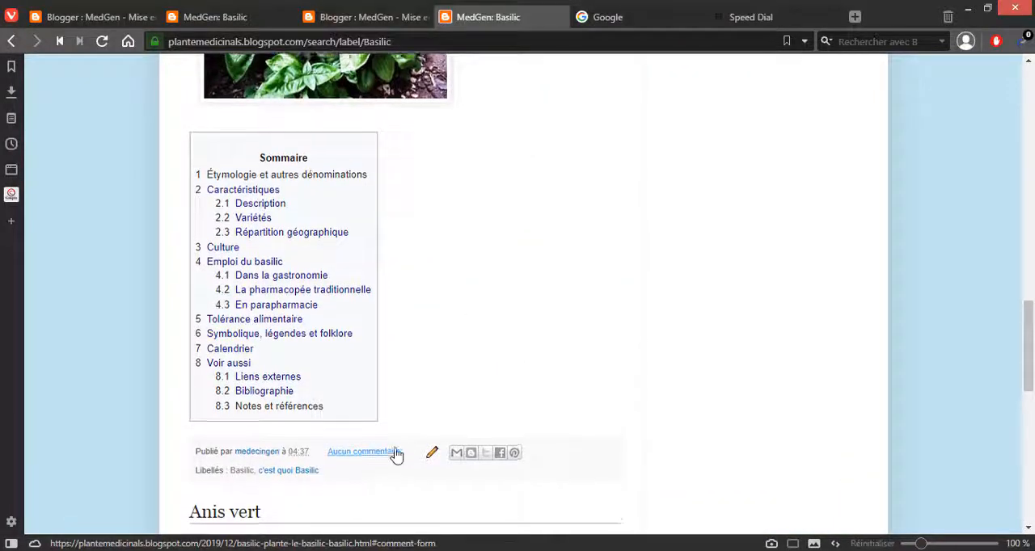
{"action": "scroll", "coordinate": [340, 420], "scroll_direction": "up", "scroll_amount": 8}
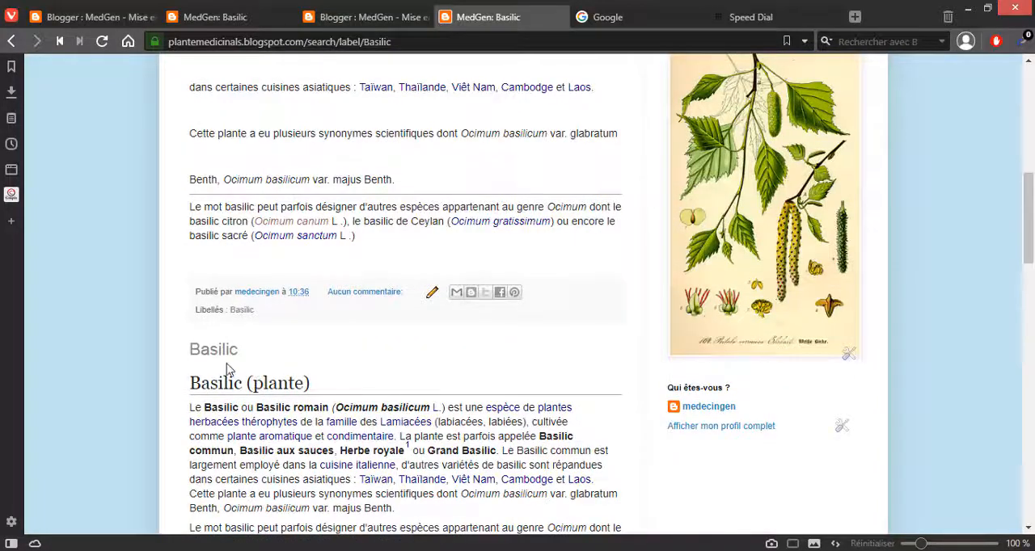
{"action": "scroll", "coordinate": [228, 392], "scroll_direction": "down", "scroll_amount": 8}
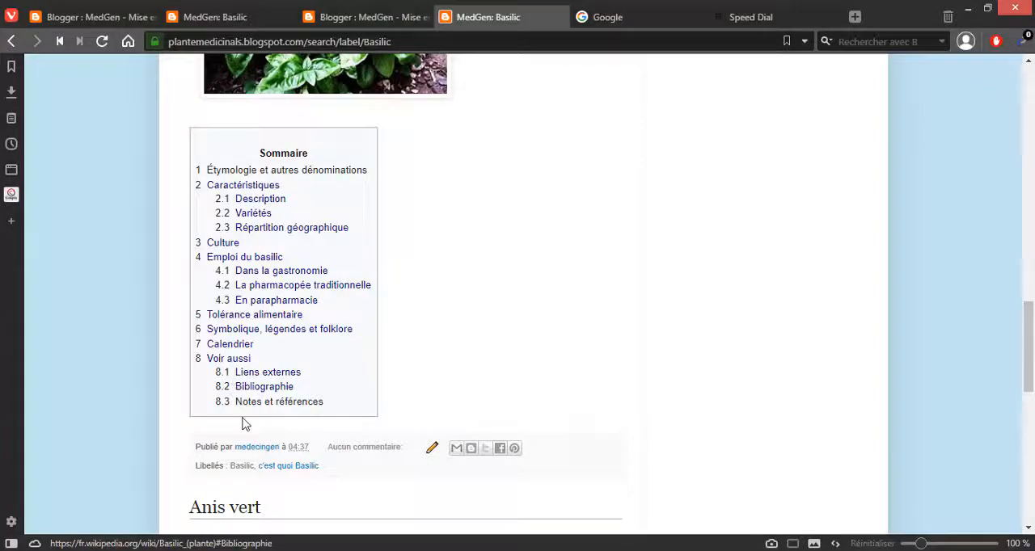
{"action": "scroll", "coordinate": [245, 423], "scroll_direction": "down", "scroll_amount": 6}
{"action": "scroll", "coordinate": [249, 428], "scroll_direction": "down", "scroll_amount": 3}
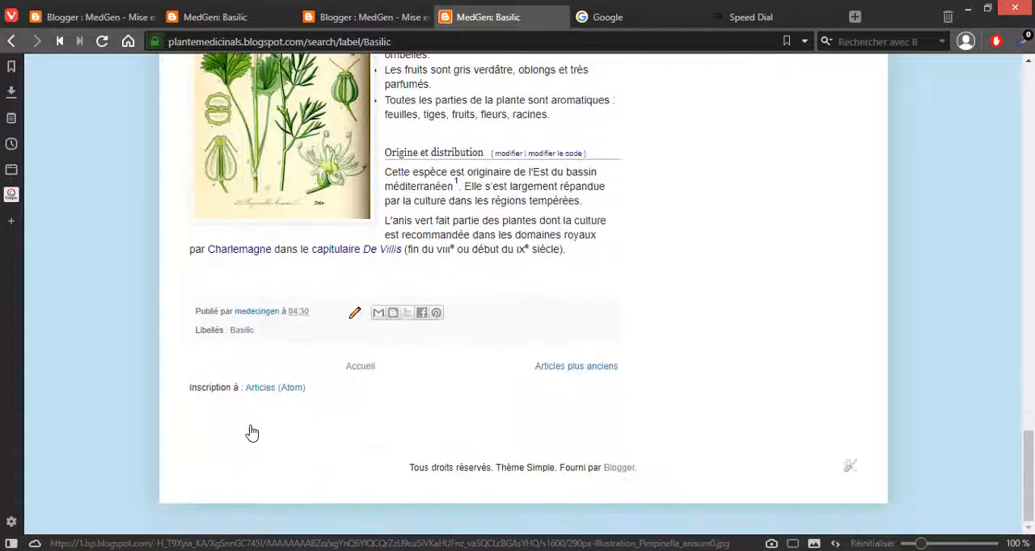
{"action": "scroll", "coordinate": [250, 433], "scroll_direction": "up", "scroll_amount": 15}
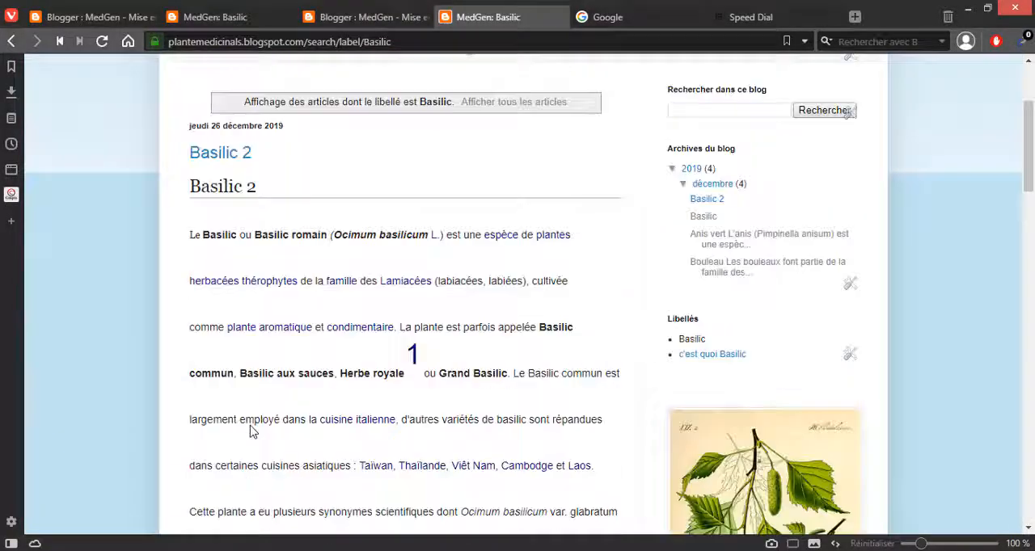
{"action": "scroll", "coordinate": [250, 431], "scroll_direction": "up", "scroll_amount": 2}
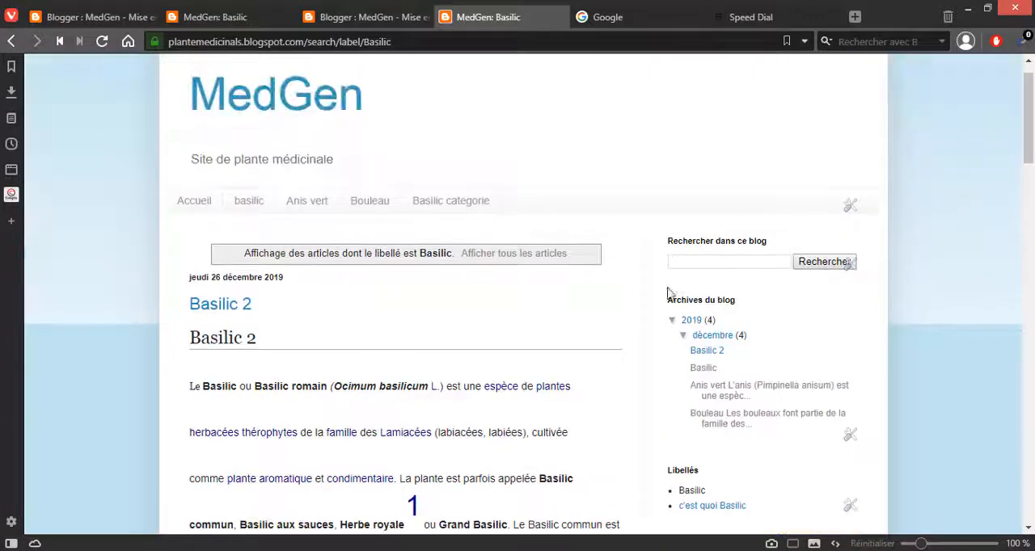
Step: Examine the Basilic label page's sidebar and articles down to the footer at the end of the page
{"action": "scroll", "coordinate": [855, 231], "scroll_direction": "down", "scroll_amount": 2}
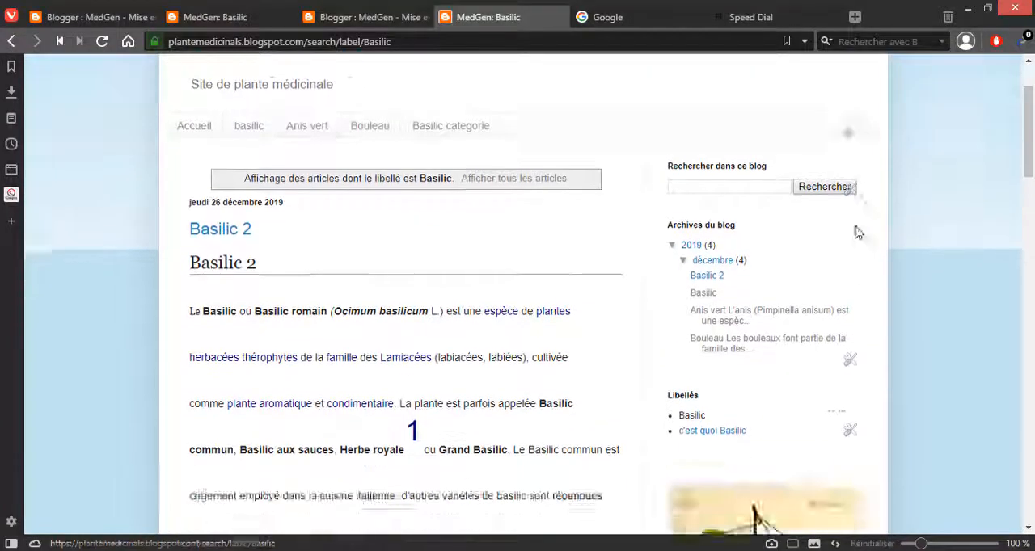
{"action": "scroll", "coordinate": [836, 228], "scroll_direction": "up", "scroll_amount": 2}
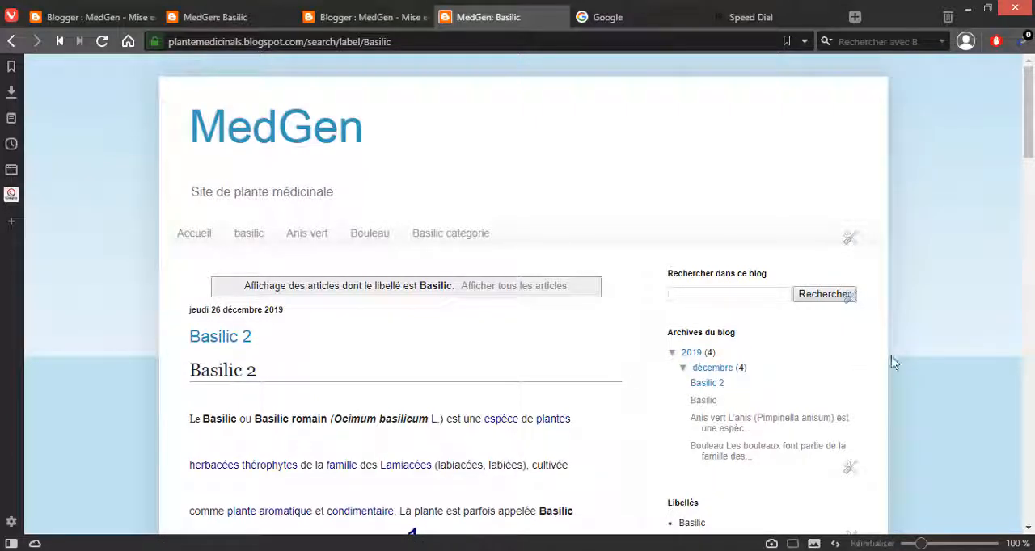
{"action": "scroll", "coordinate": [893, 360], "scroll_direction": "down", "scroll_amount": 3}
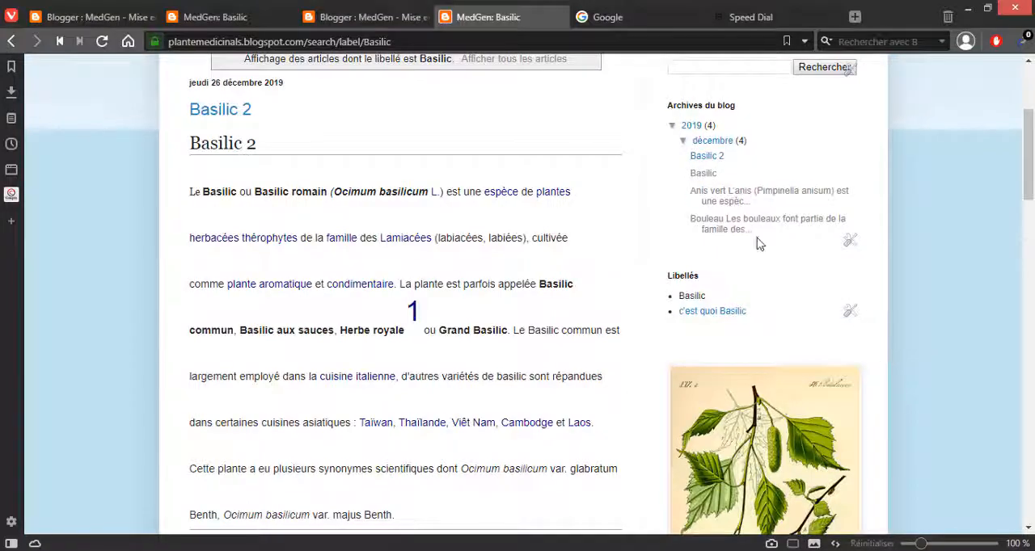
{"action": "scroll", "coordinate": [760, 244], "scroll_direction": "down", "scroll_amount": 15}
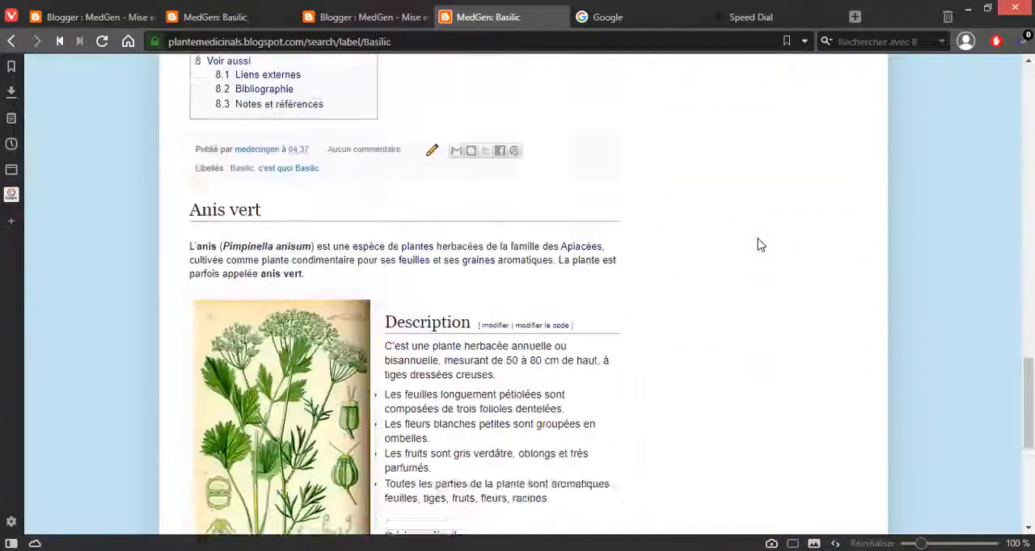
{"action": "scroll", "coordinate": [326, 469], "scroll_direction": "down", "scroll_amount": 5}
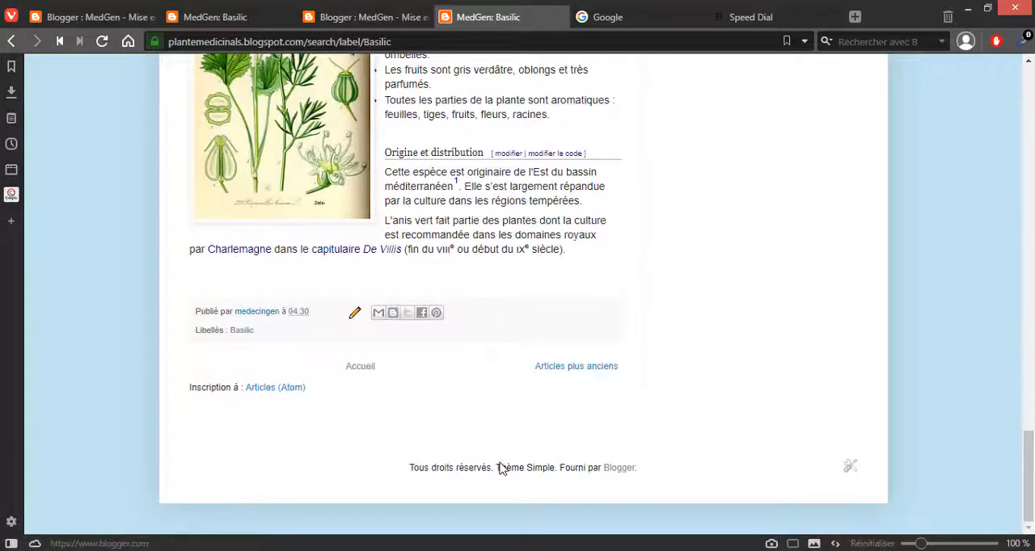
Step: Return to the blog's layout editor and choose an Image gadget for the footer-2-1 section
{"action": "left_click", "coordinate": [81, 17]}
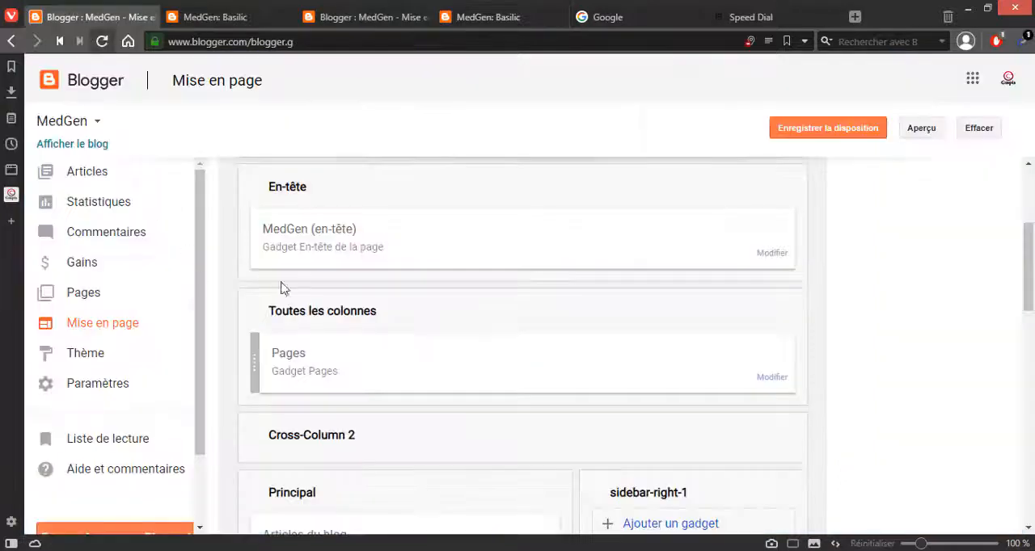
{"action": "scroll", "coordinate": [524, 306], "scroll_direction": "down", "scroll_amount": 10}
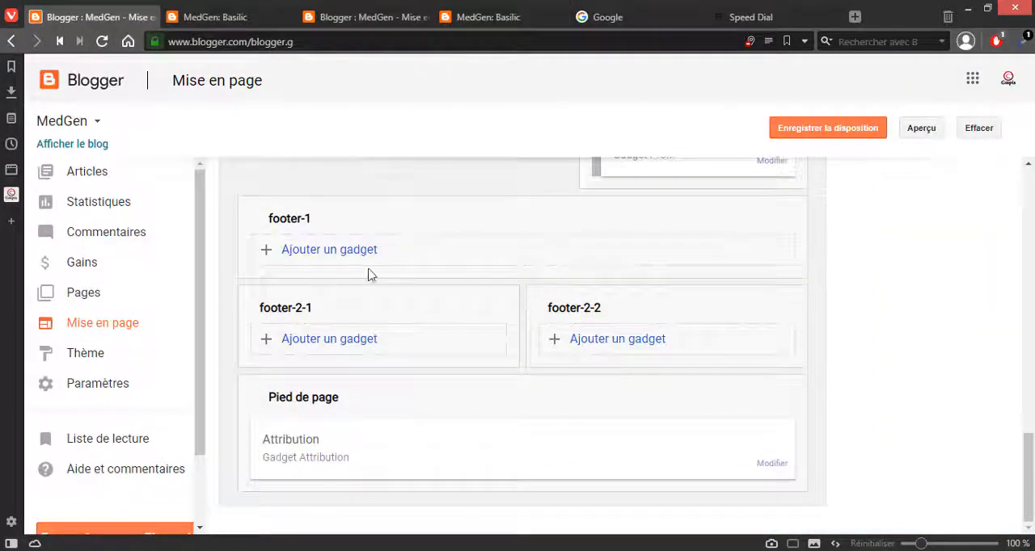
{"action": "left_click", "coordinate": [326, 250]}
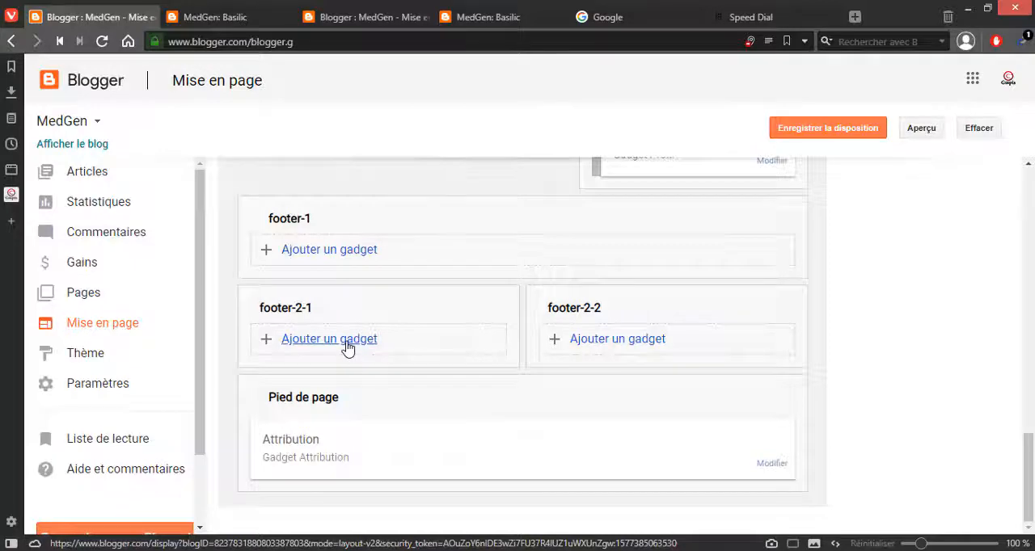
{"action": "left_click", "coordinate": [346, 347]}
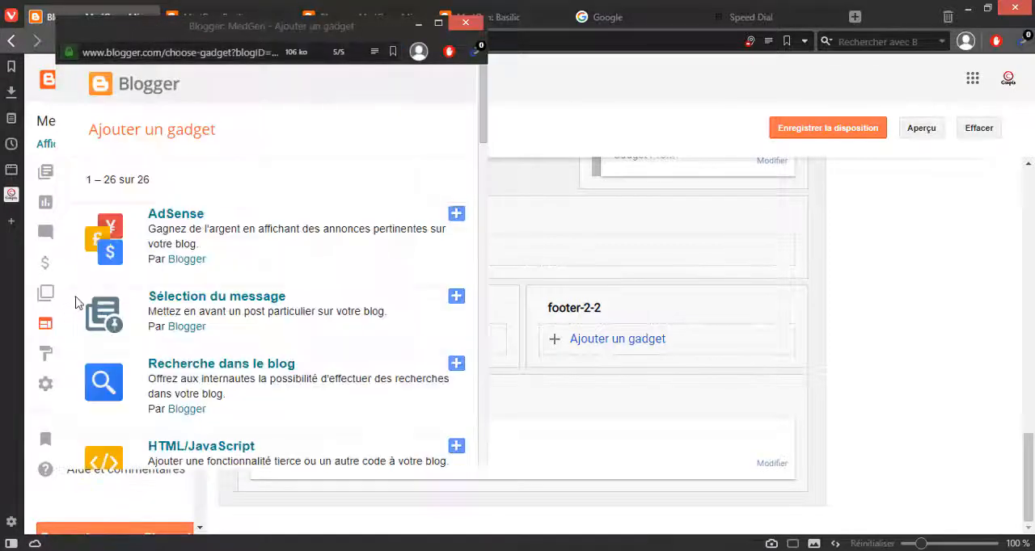
{"action": "scroll", "coordinate": [299, 342], "scroll_direction": "down", "scroll_amount": 6}
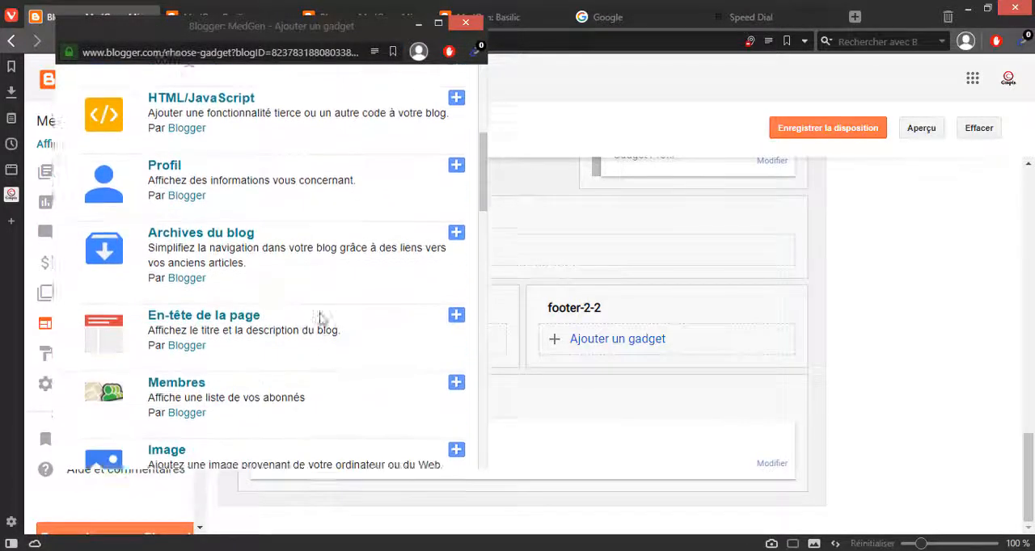
{"action": "scroll", "coordinate": [321, 320], "scroll_direction": "down", "scroll_amount": 4}
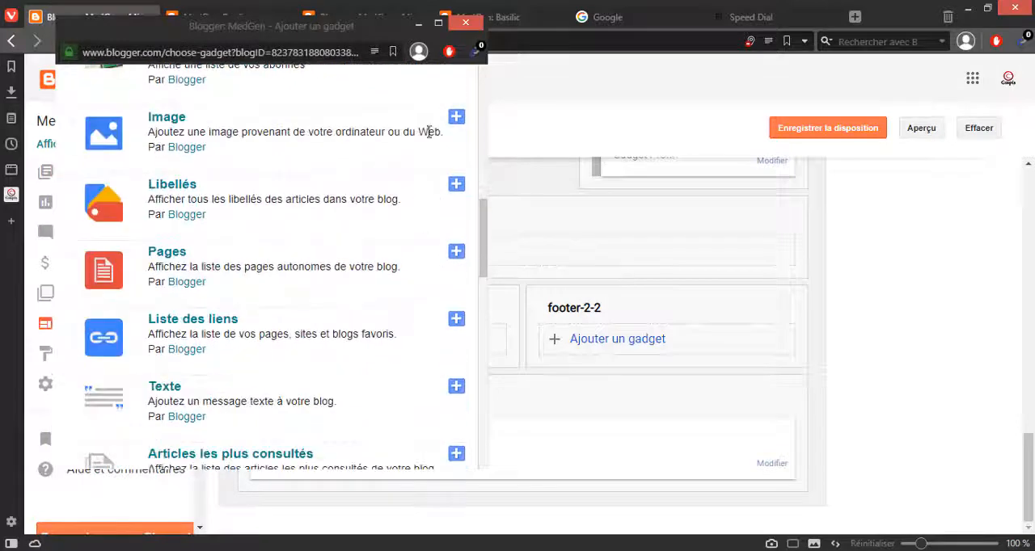
{"action": "left_click", "coordinate": [456, 118]}
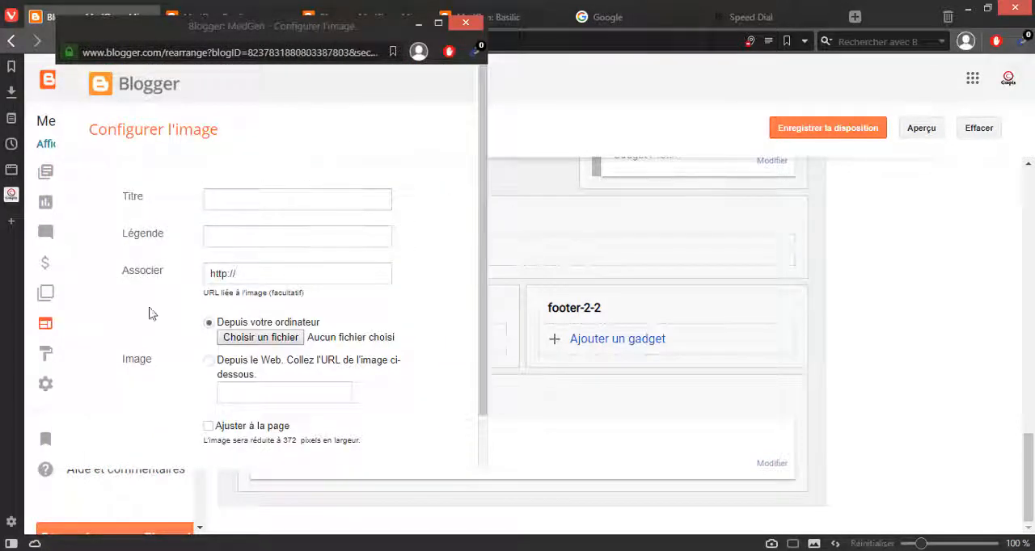
Step: Upload the 290px-Basil-Basili picture from the desktop into the Image gadget and save it
{"action": "left_click", "coordinate": [243, 337]}
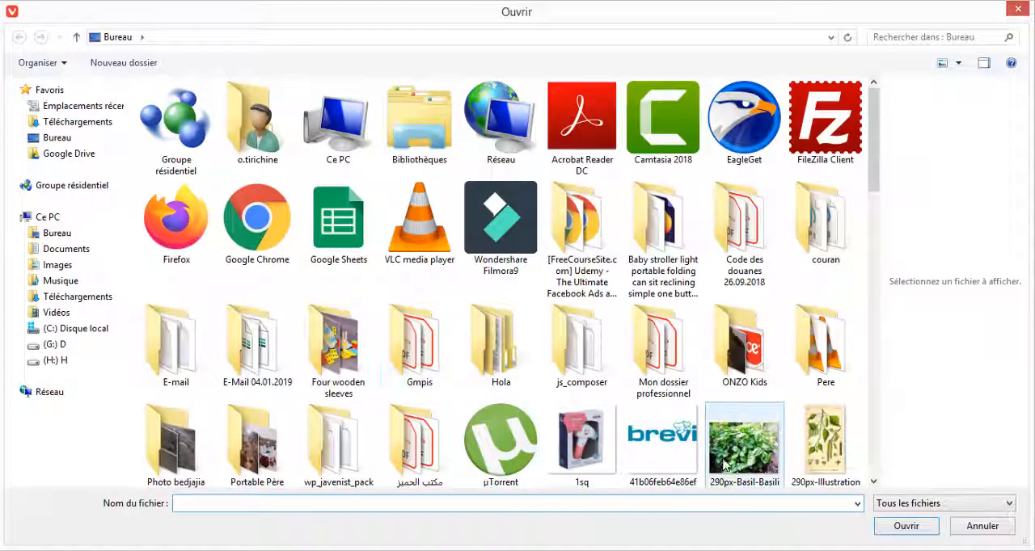
{"action": "left_click", "coordinate": [743, 443]}
{"action": "left_click", "coordinate": [882, 529]}
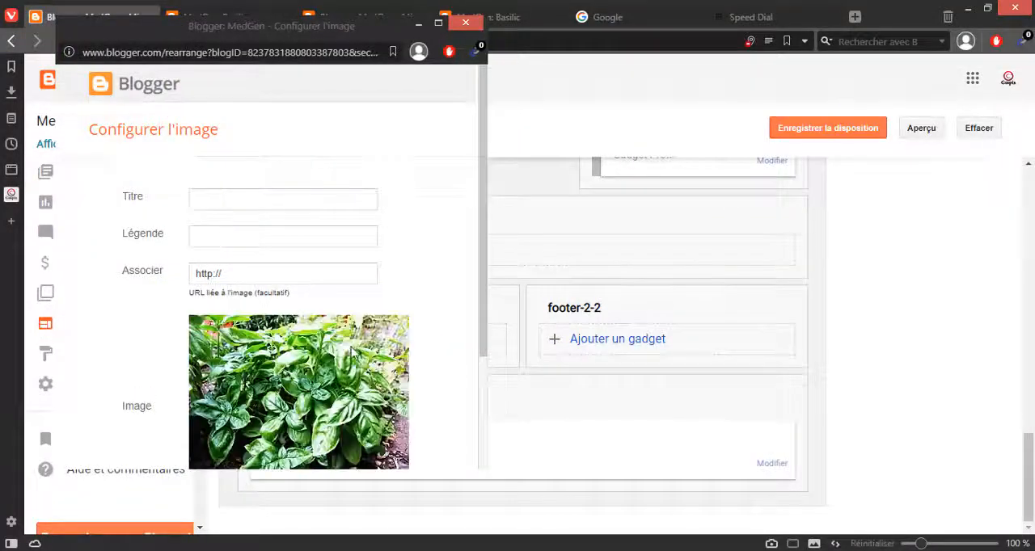
{"action": "scroll", "coordinate": [113, 408], "scroll_direction": "down", "scroll_amount": 2}
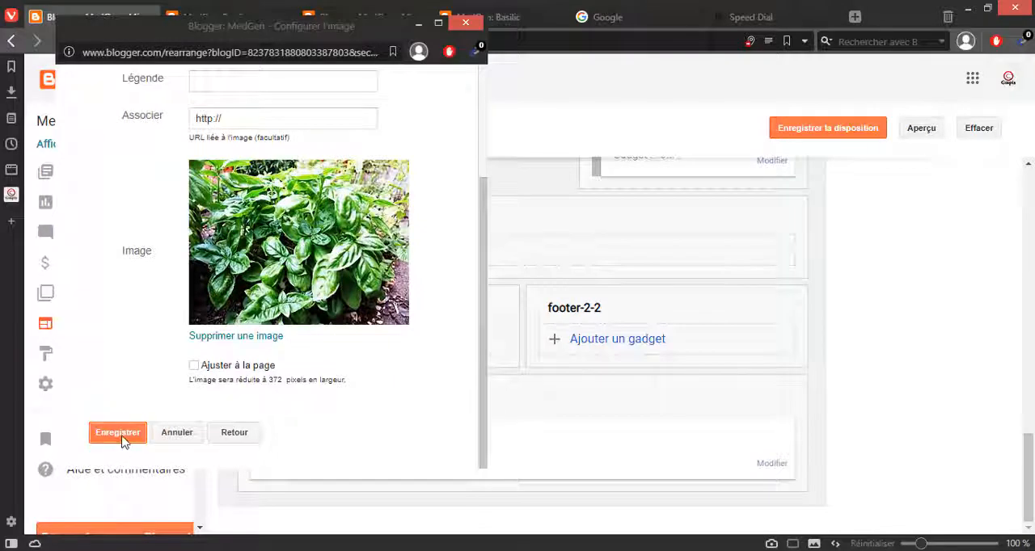
{"action": "left_click", "coordinate": [120, 435]}
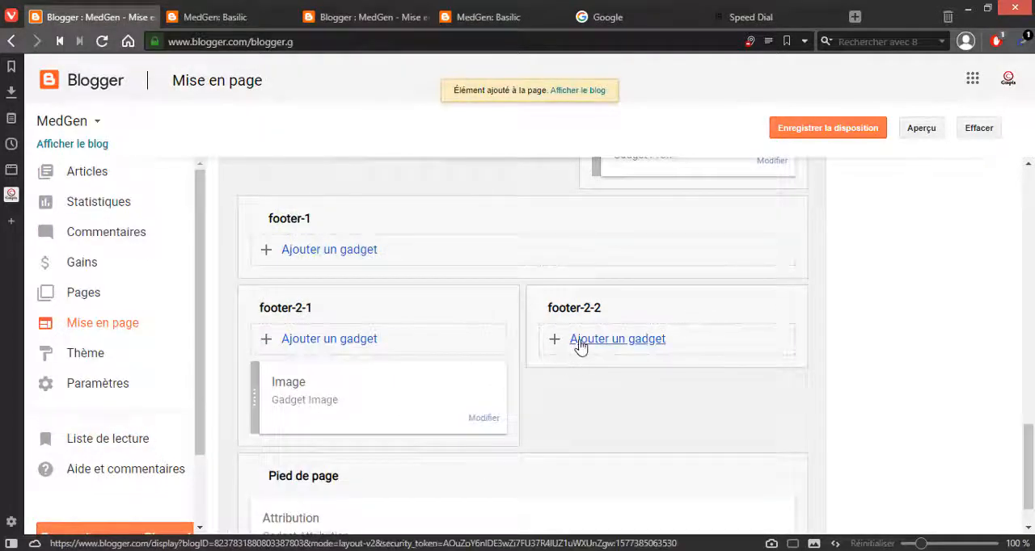
Step: Choose an Archives du blog gadget for the footer-2-2 section and bring up its configuration
{"action": "left_click", "coordinate": [580, 342]}
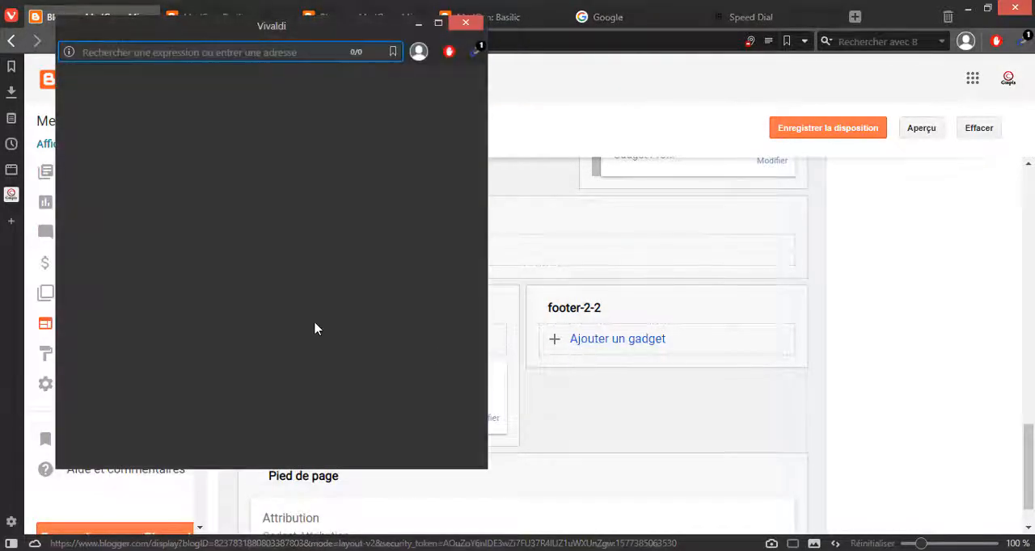
{"action": "scroll", "coordinate": [231, 321], "scroll_direction": "down", "scroll_amount": 5}
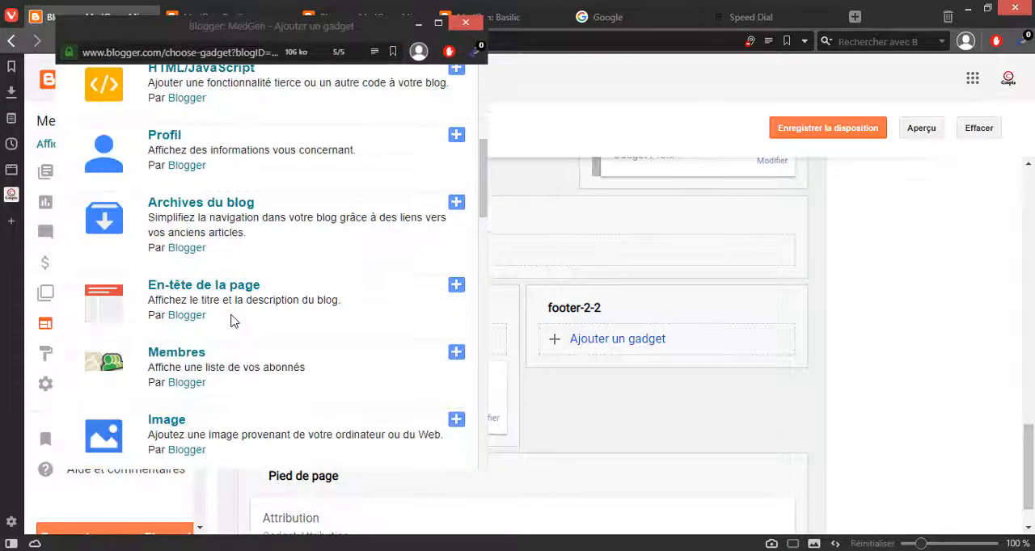
{"action": "scroll", "coordinate": [231, 318], "scroll_direction": "down", "scroll_amount": 1}
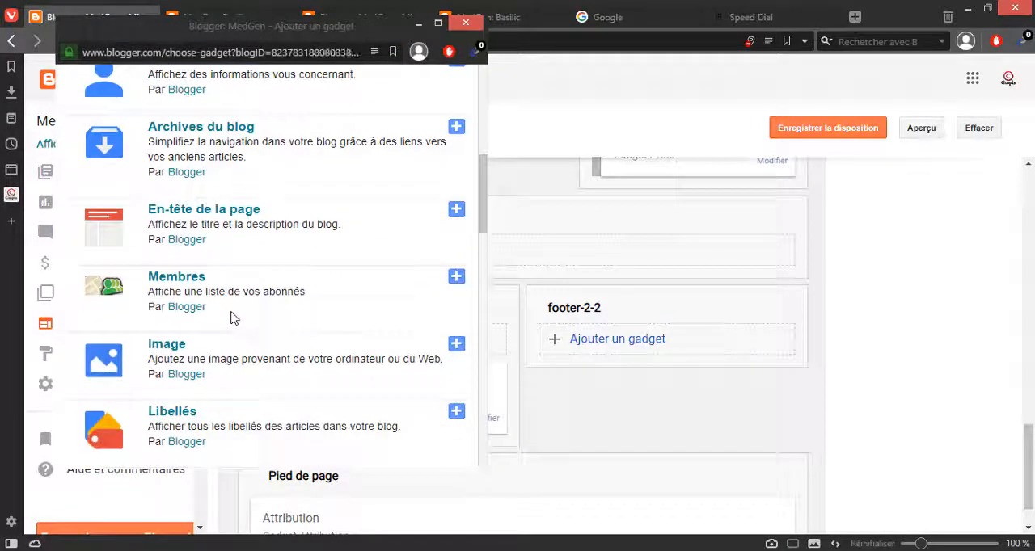
{"action": "left_click", "coordinate": [461, 131]}
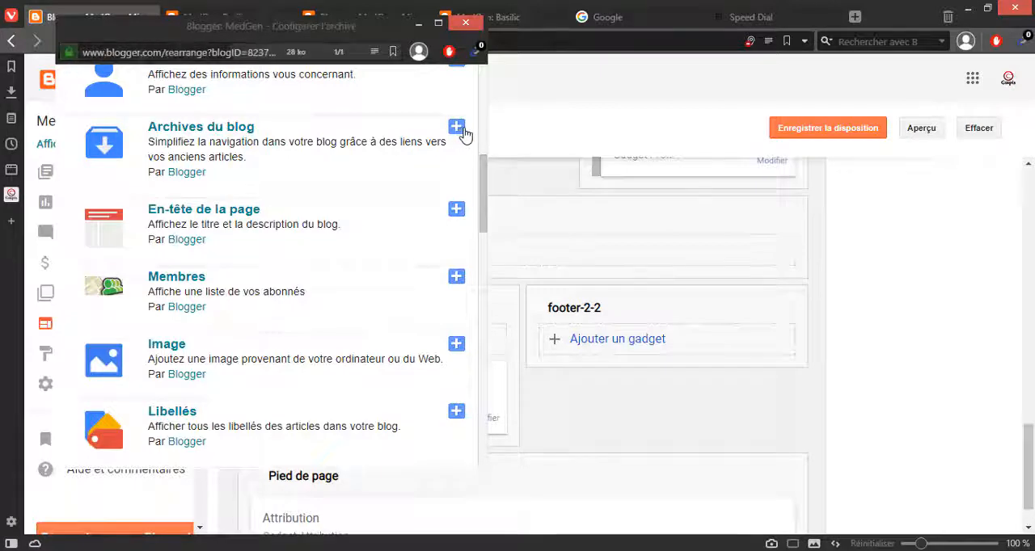
{"action": "scroll", "coordinate": [224, 434], "scroll_direction": "down", "scroll_amount": 2}
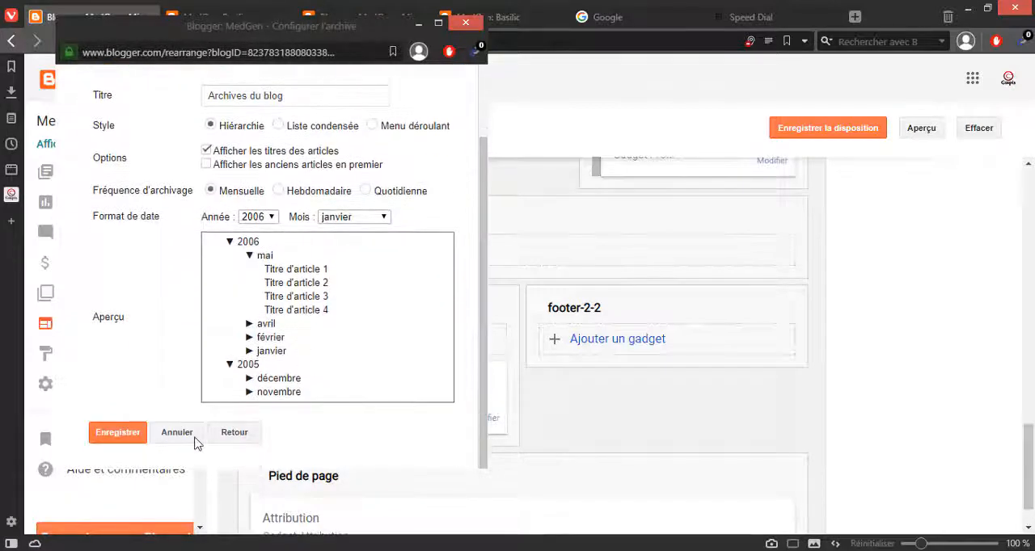
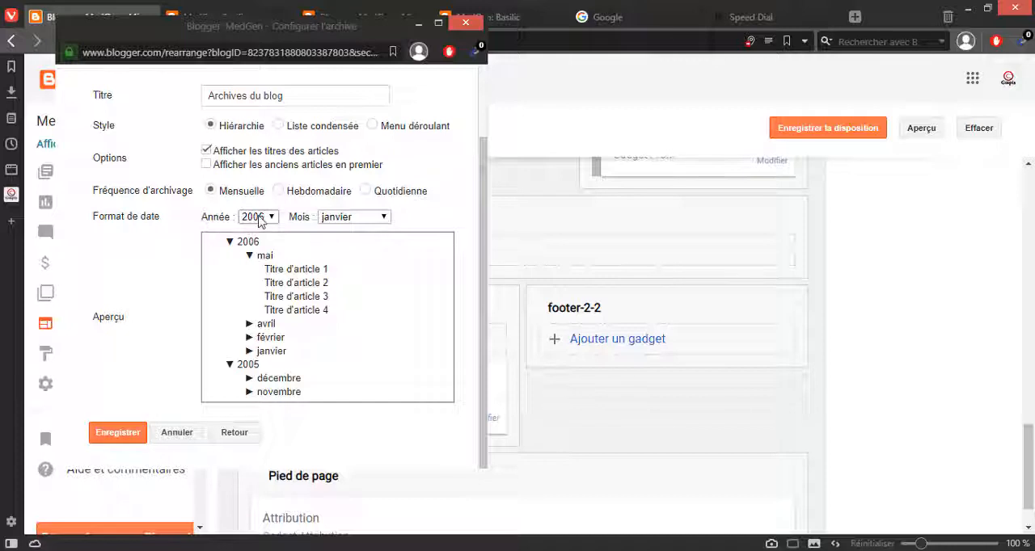
Step: Add the configured Archives du blog gadget to footer-2-2 and save the layout
{"action": "left_click", "coordinate": [142, 434]}
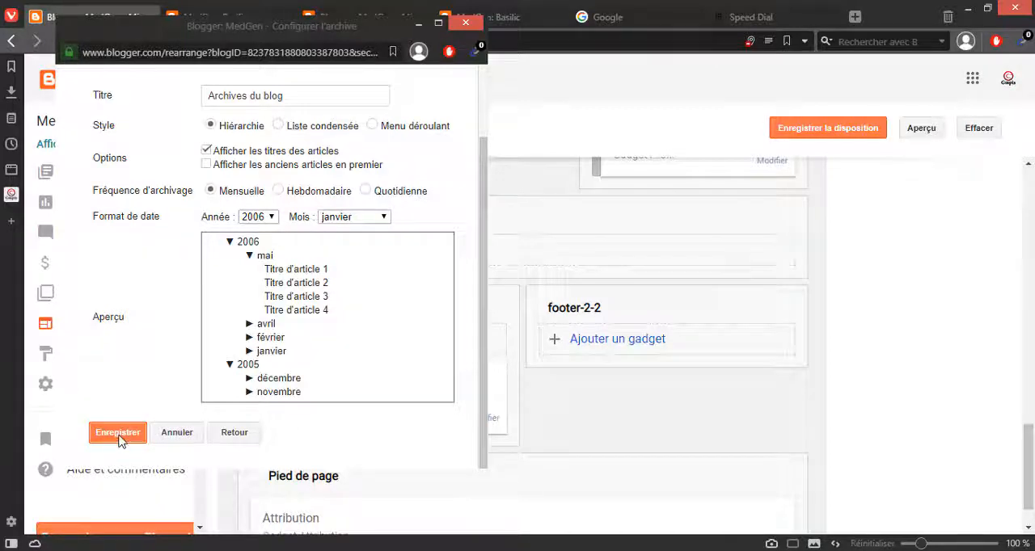
{"action": "left_click", "coordinate": [811, 134]}
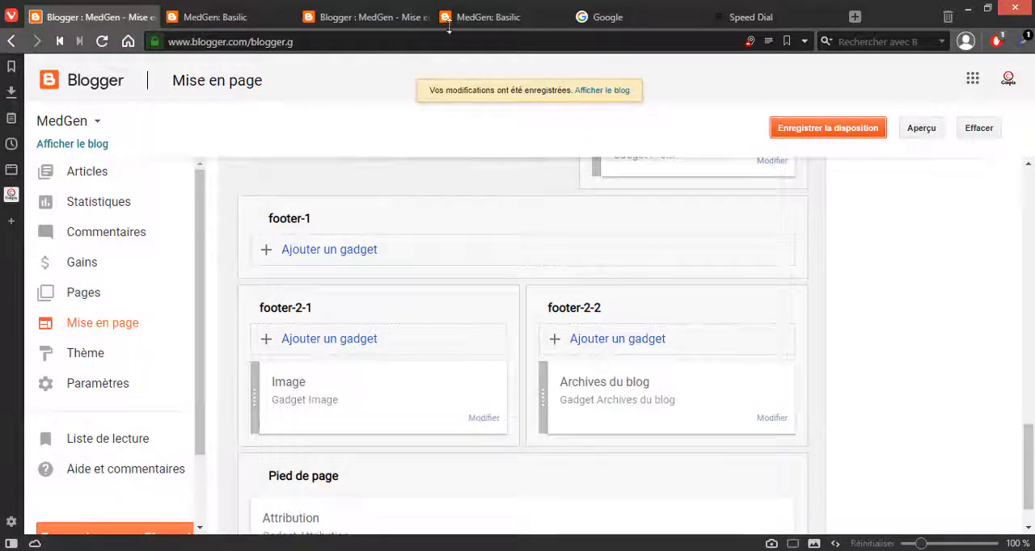
Step: Reload the published blog's Basilic label page and check the gadgets in its footer
{"action": "left_click", "coordinate": [477, 17]}
{"action": "left_click", "coordinate": [475, 38]}
{"action": "key", "text": "Return"}
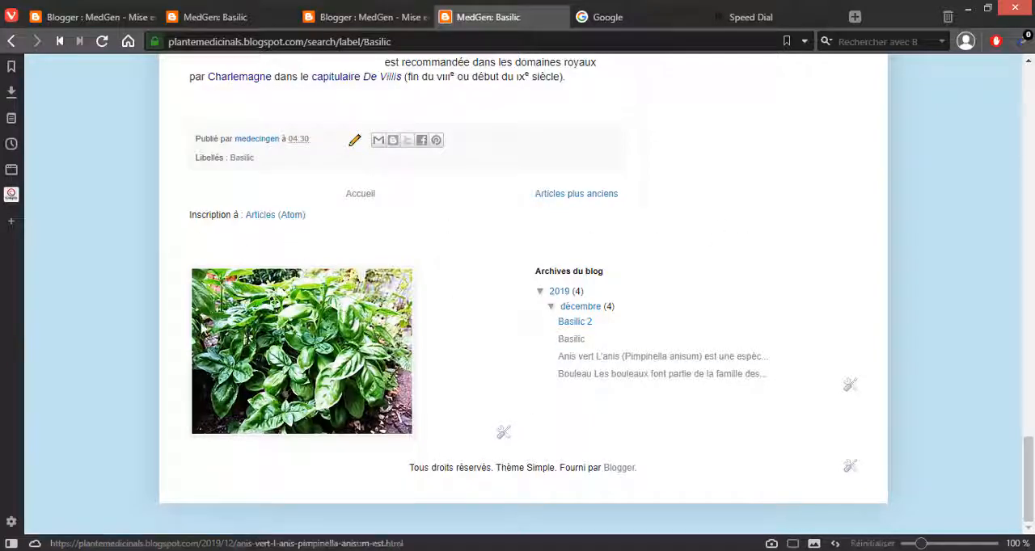
{"action": "scroll", "coordinate": [249, 291], "scroll_direction": "up", "scroll_amount": 15}
{"action": "scroll", "coordinate": [249, 291], "scroll_direction": "up", "scroll_amount": 10}
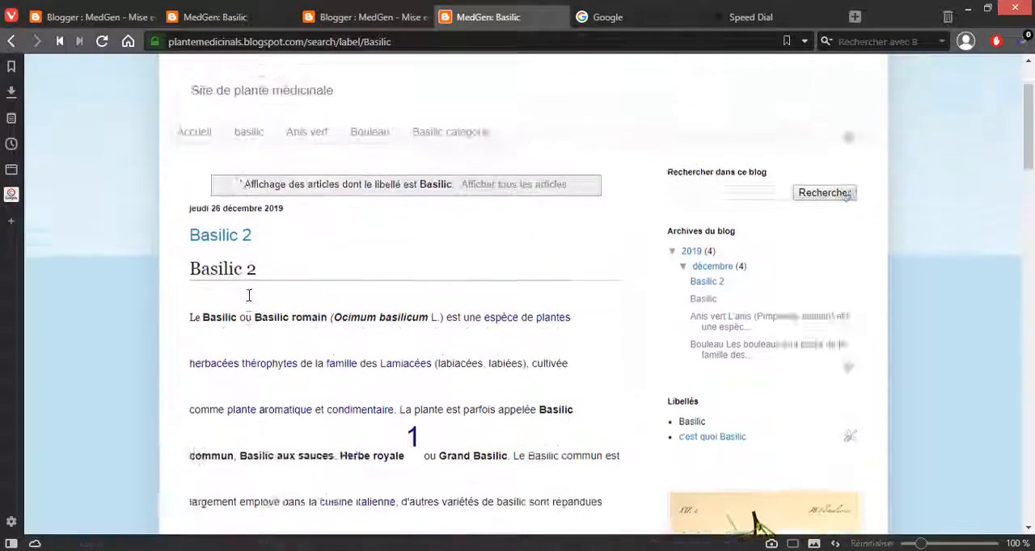
Step: Return to the blog's layout editor and review its gadget sections from the favicon down to the footer
{"action": "left_click", "coordinate": [170, 17]}
{"action": "mouse_move", "coordinate": [121, 17]}
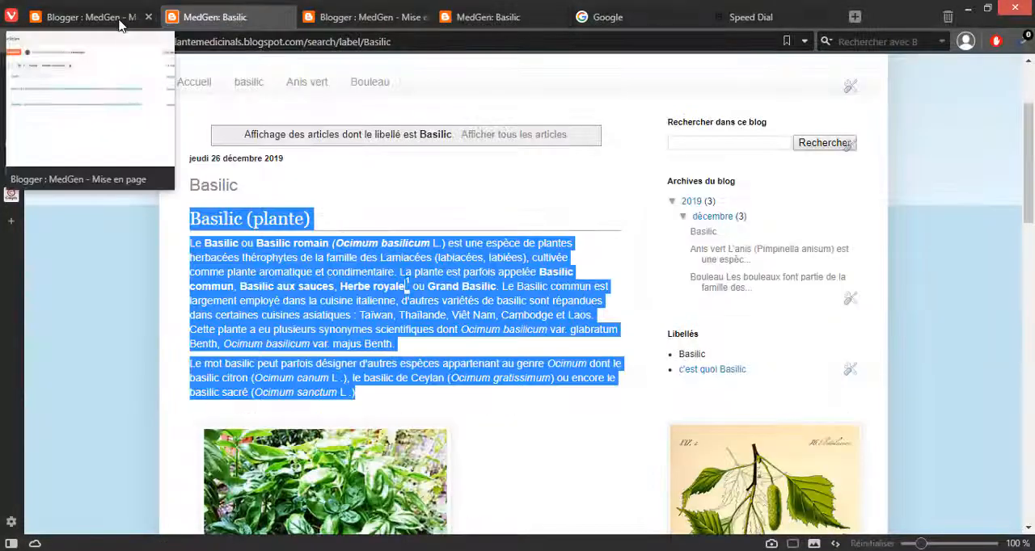
{"action": "left_click", "coordinate": [120, 18]}
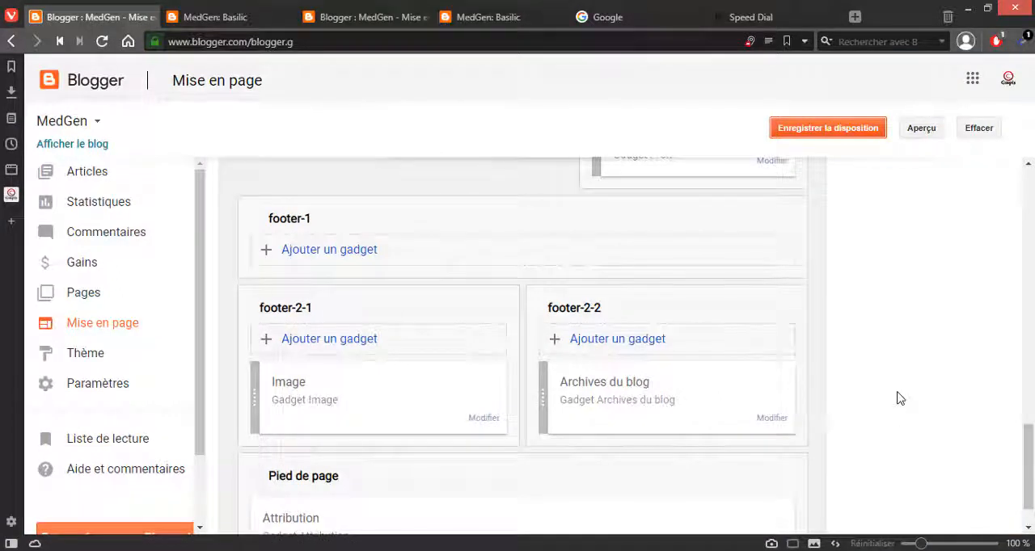
{"action": "scroll", "coordinate": [900, 399], "scroll_direction": "up", "scroll_amount": 2}
{"action": "scroll", "coordinate": [900, 399], "scroll_direction": "down", "scroll_amount": 3}
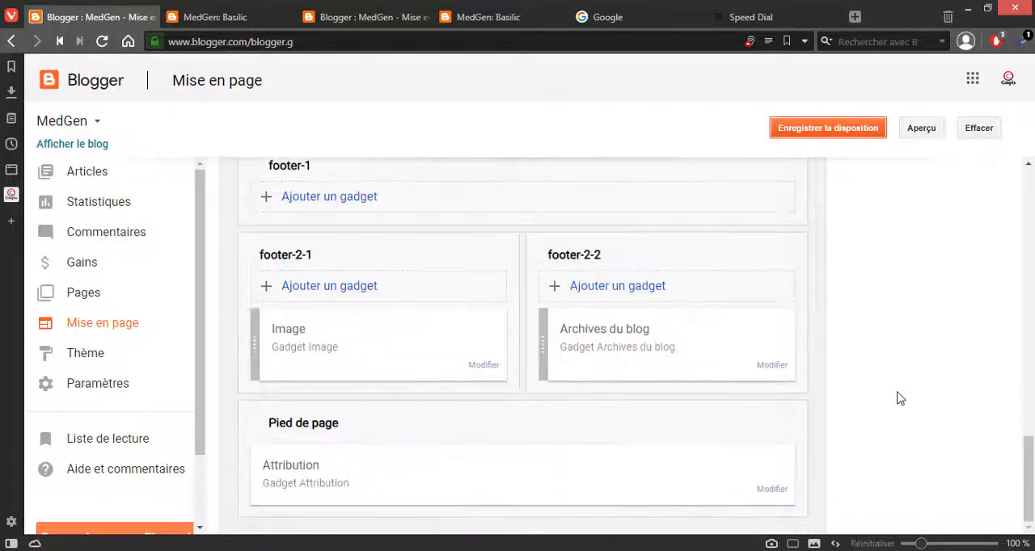
{"action": "scroll", "coordinate": [899, 398], "scroll_direction": "up", "scroll_amount": 3}
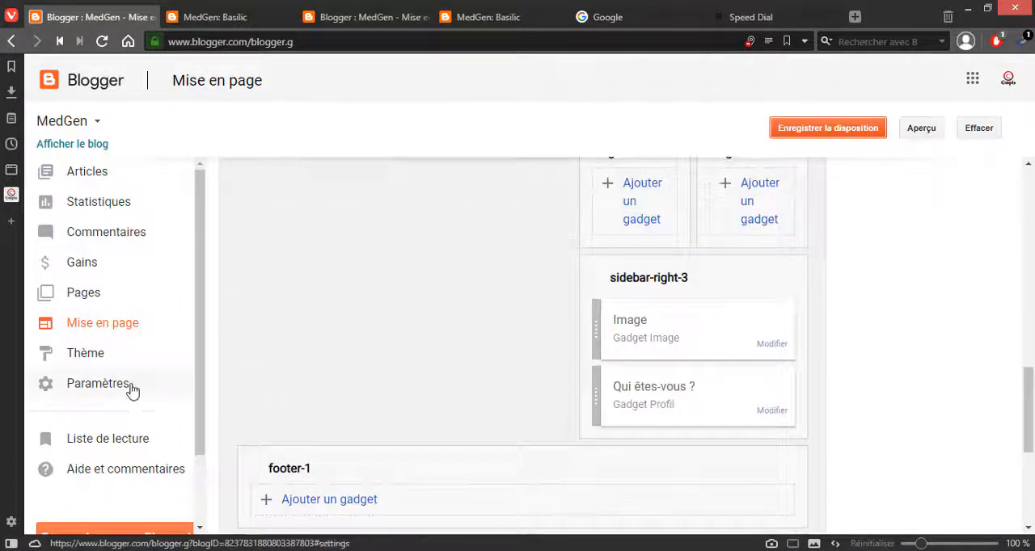
{"action": "scroll", "coordinate": [291, 364], "scroll_direction": "up", "scroll_amount": 4}
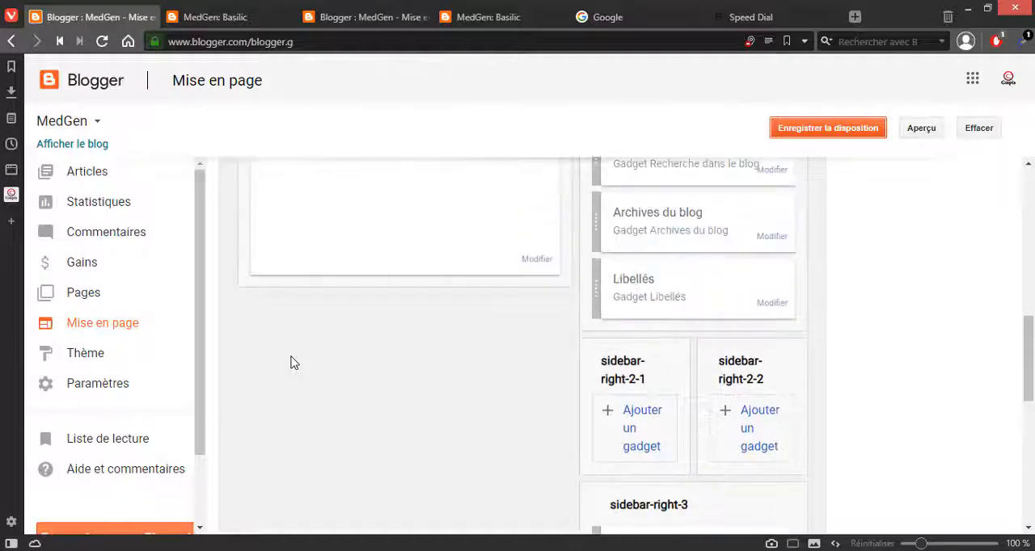
{"action": "scroll", "coordinate": [275, 361], "scroll_direction": "up", "scroll_amount": 2}
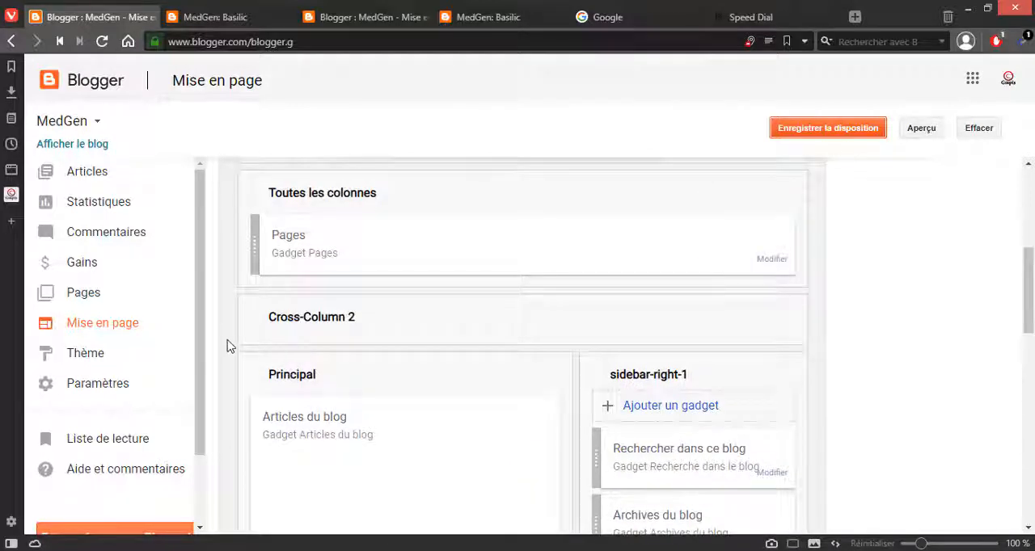
{"action": "scroll", "coordinate": [227, 345], "scroll_direction": "up", "scroll_amount": 5}
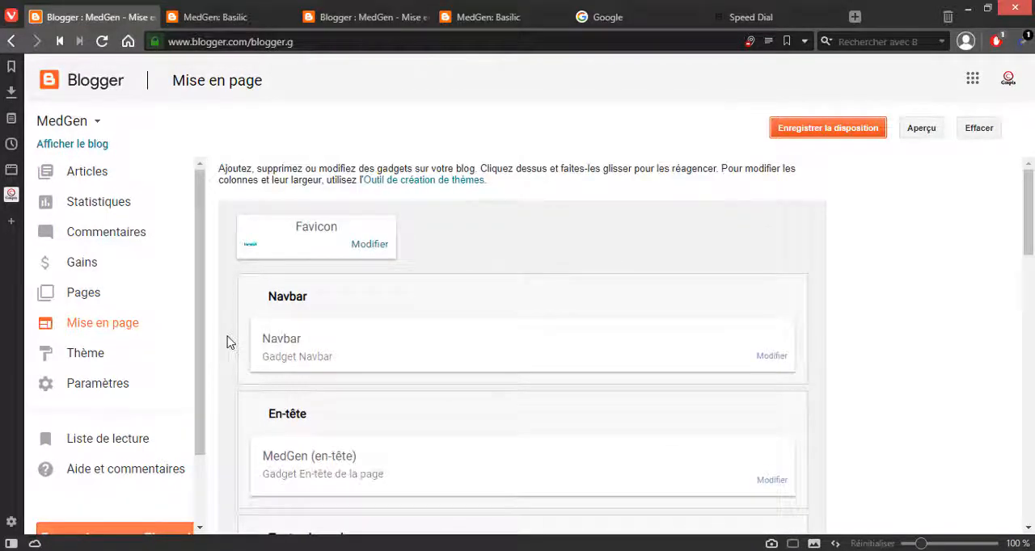
{"action": "scroll", "coordinate": [383, 316], "scroll_direction": "down", "scroll_amount": 15}
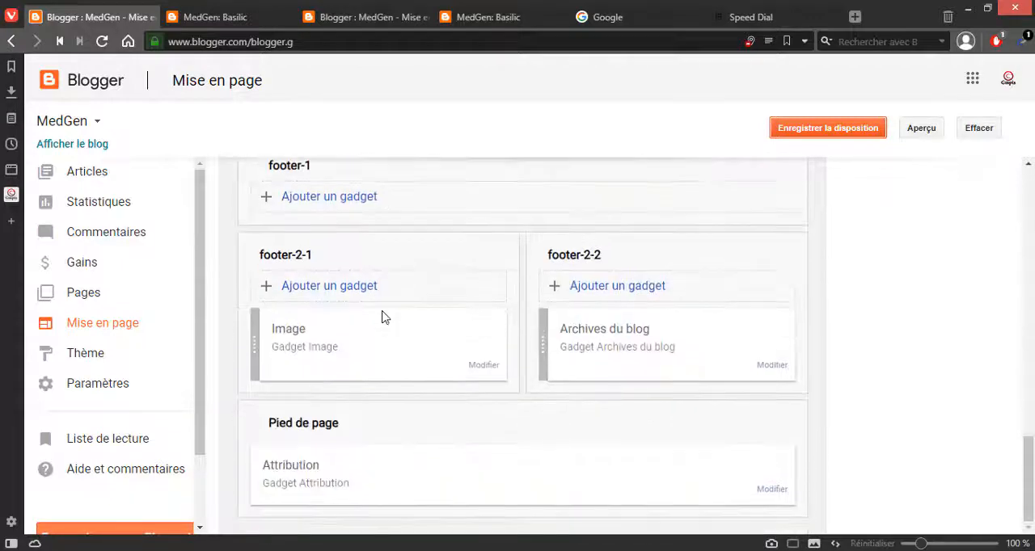
{"action": "scroll", "coordinate": [388, 324], "scroll_direction": "up", "scroll_amount": 2}
{"action": "scroll", "coordinate": [595, 420], "scroll_direction": "down", "scroll_amount": 2}
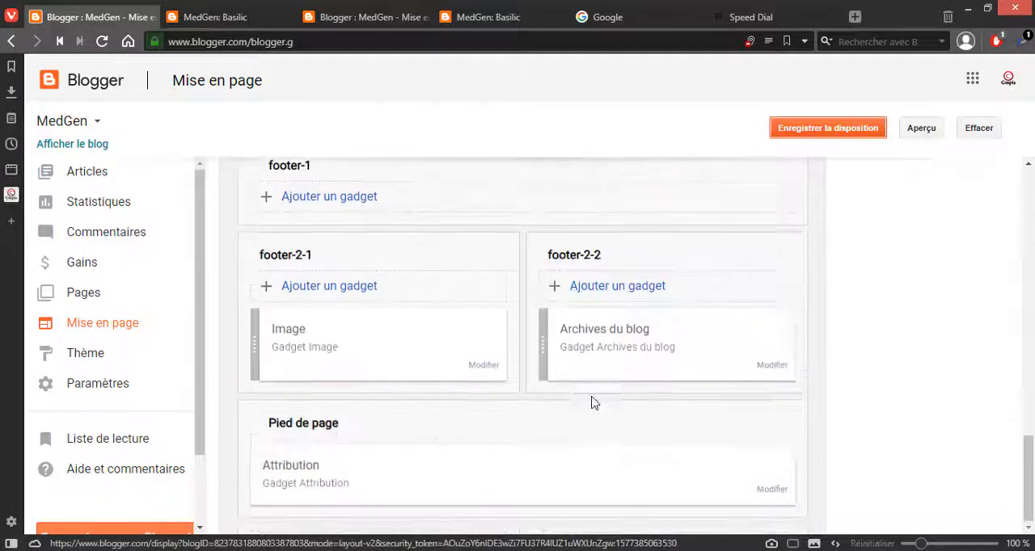
Step: Add a Logo gadget to footer-2-2 with the beige logo reading only "Blogger", and save the layout
{"action": "left_click", "coordinate": [598, 289]}
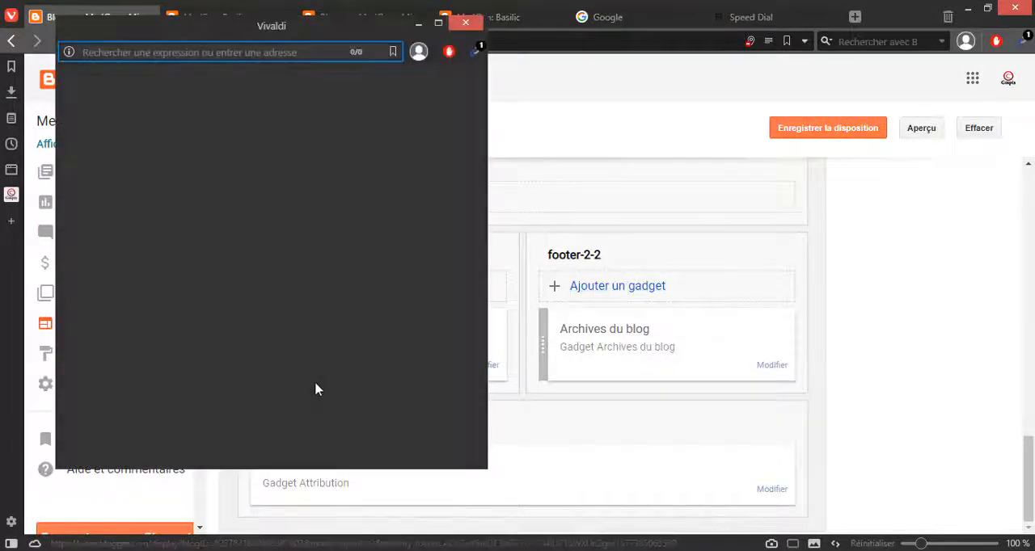
{"action": "scroll", "coordinate": [270, 435], "scroll_direction": "down", "scroll_amount": 5}
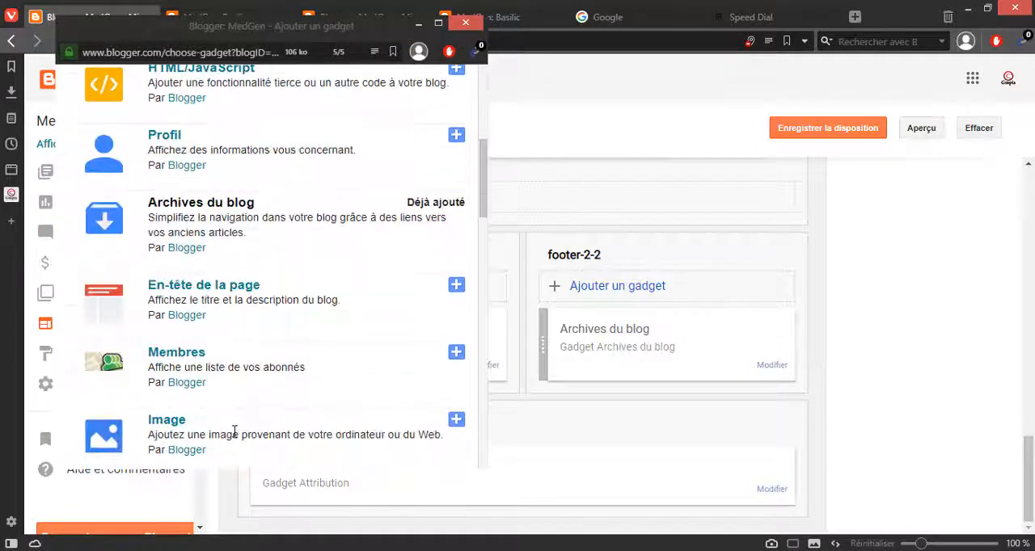
{"action": "scroll", "coordinate": [235, 432], "scroll_direction": "down", "scroll_amount": 5}
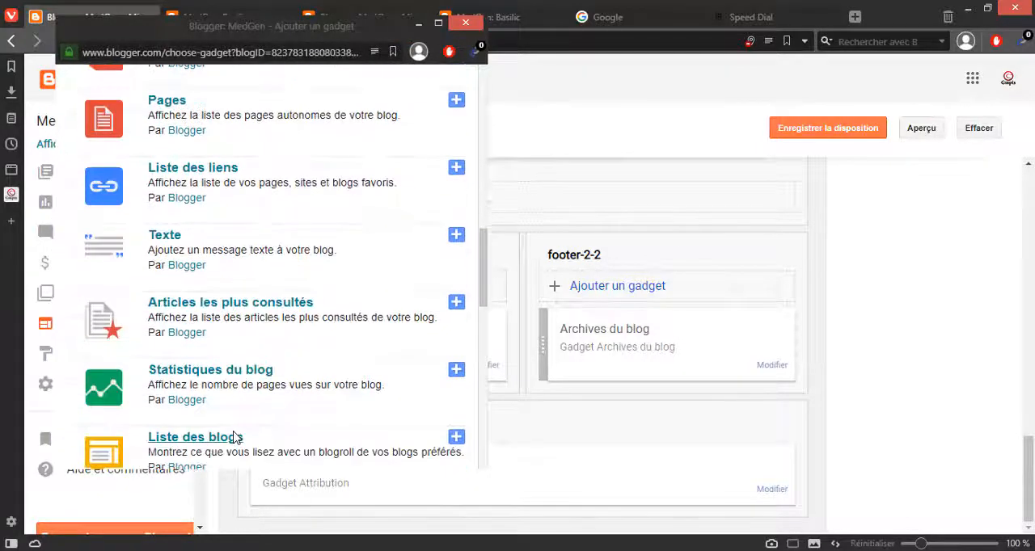
{"action": "scroll", "coordinate": [235, 437], "scroll_direction": "down", "scroll_amount": 5}
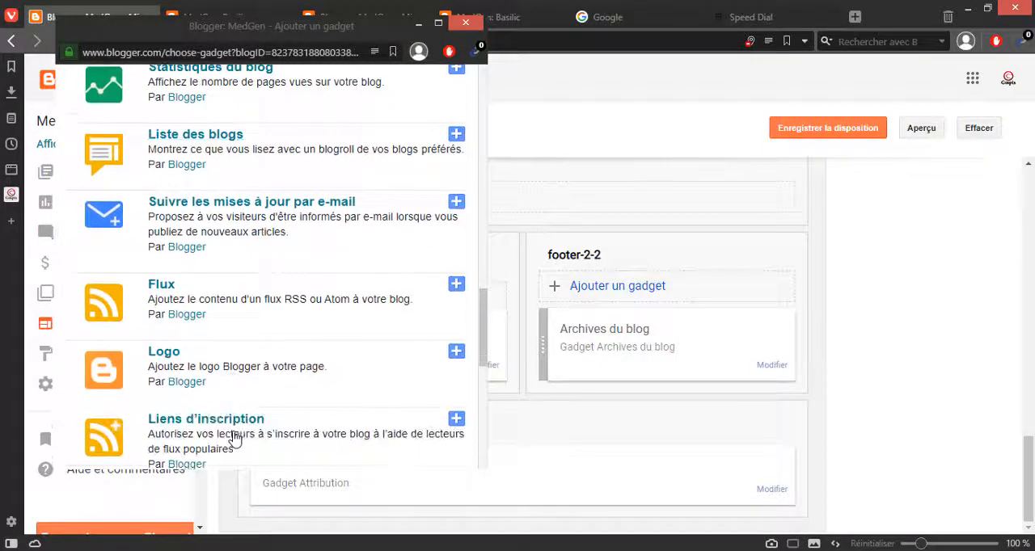
{"action": "left_click", "coordinate": [456, 351]}
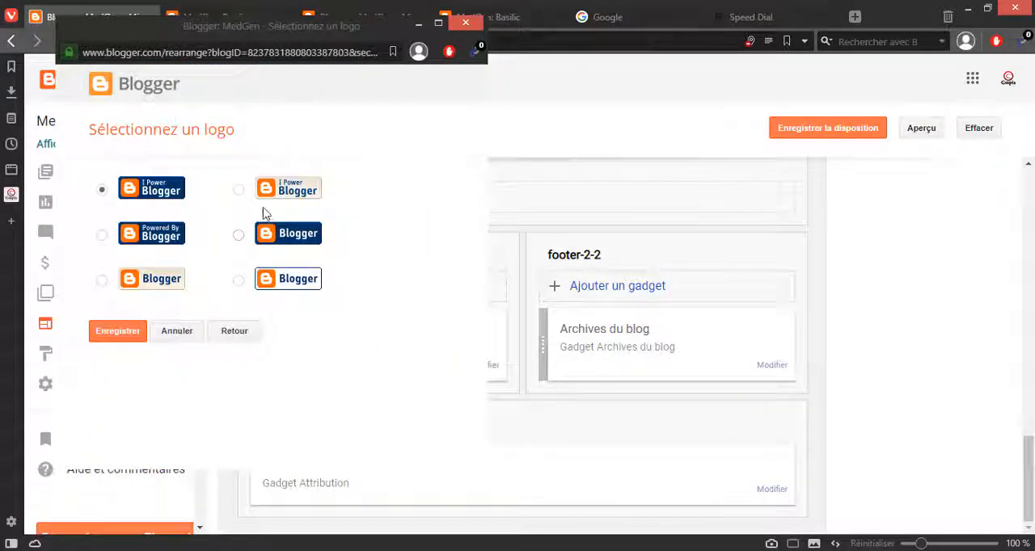
{"action": "left_click", "coordinate": [240, 190]}
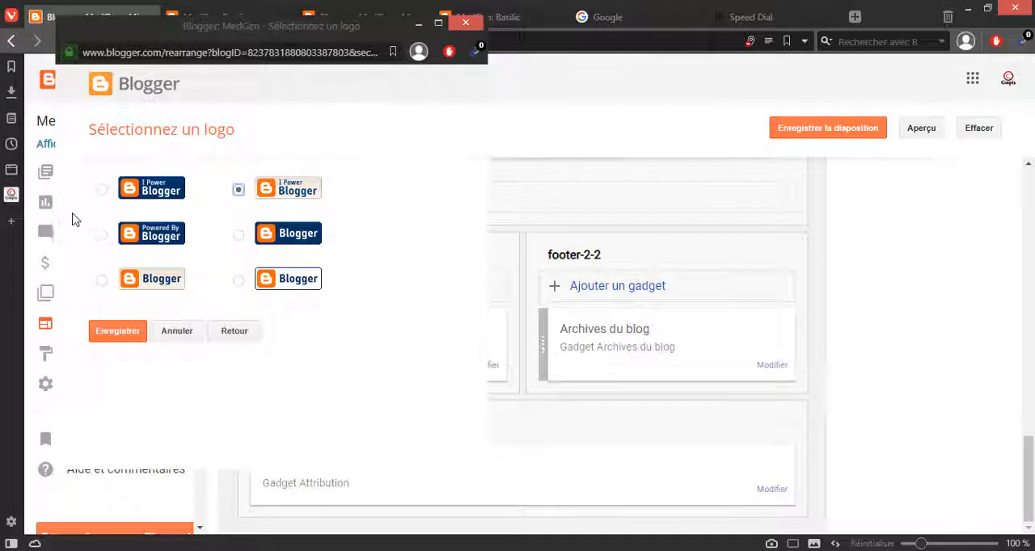
{"action": "left_click", "coordinate": [102, 281]}
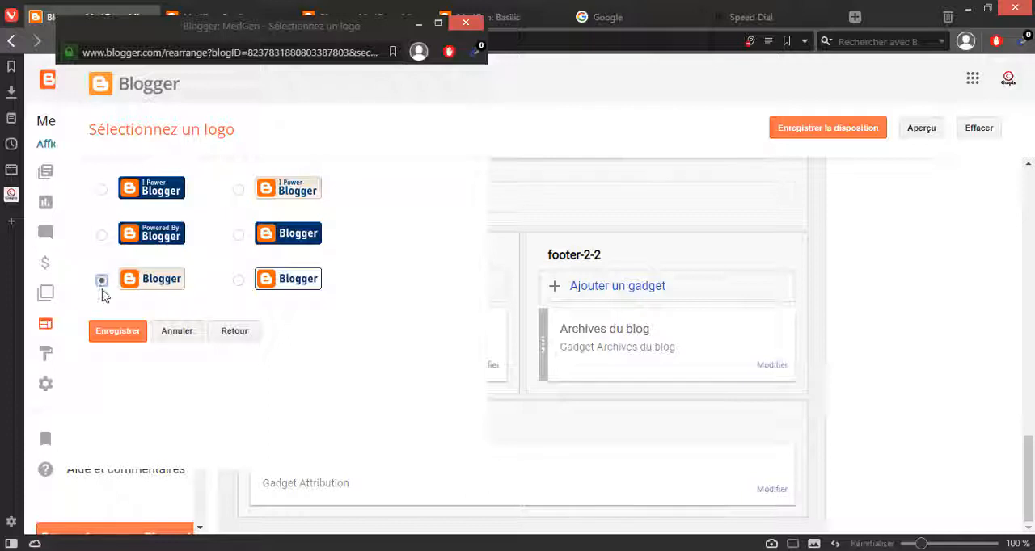
{"action": "left_click", "coordinate": [118, 332]}
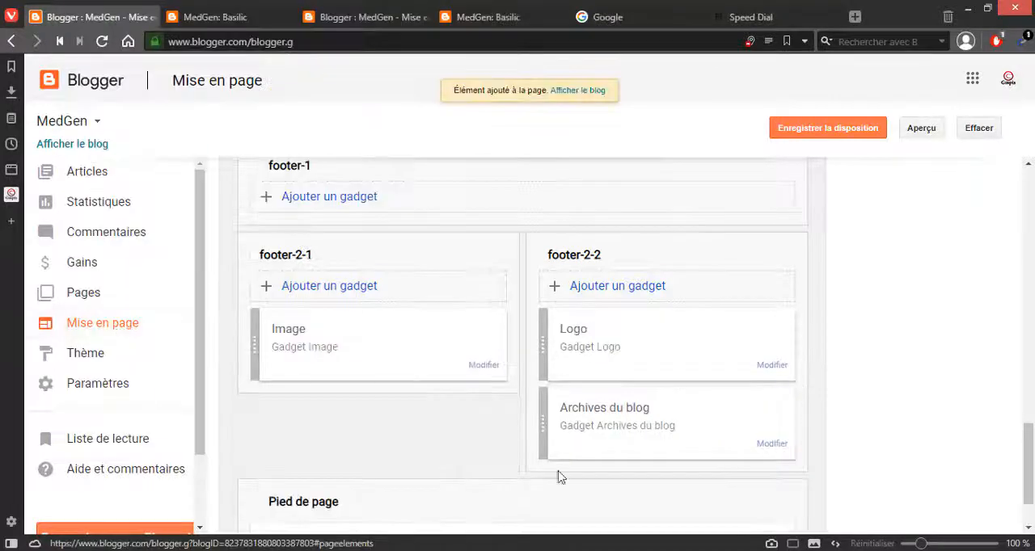
{"action": "scroll", "coordinate": [880, 412], "scroll_direction": "down", "scroll_amount": 1}
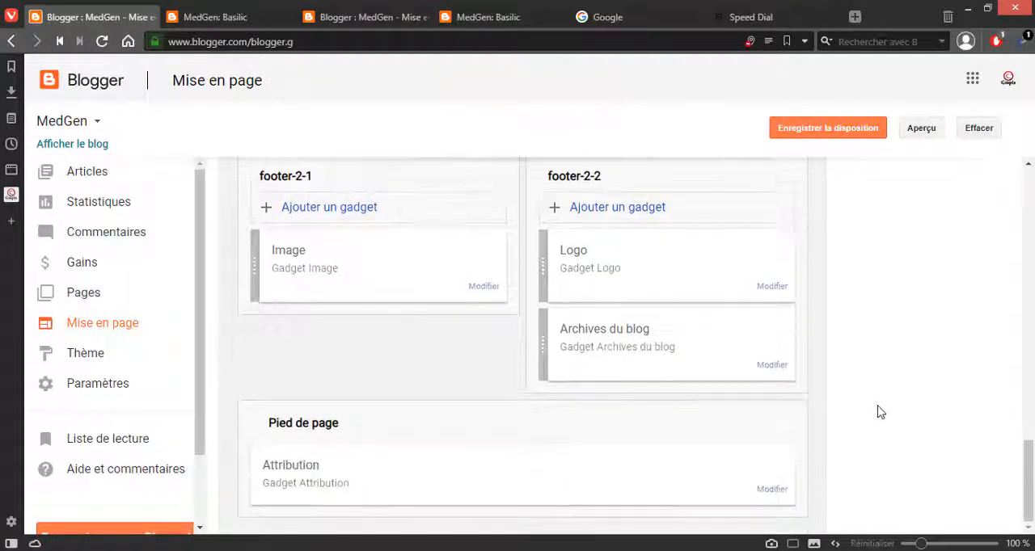
{"action": "left_click", "coordinate": [779, 134]}
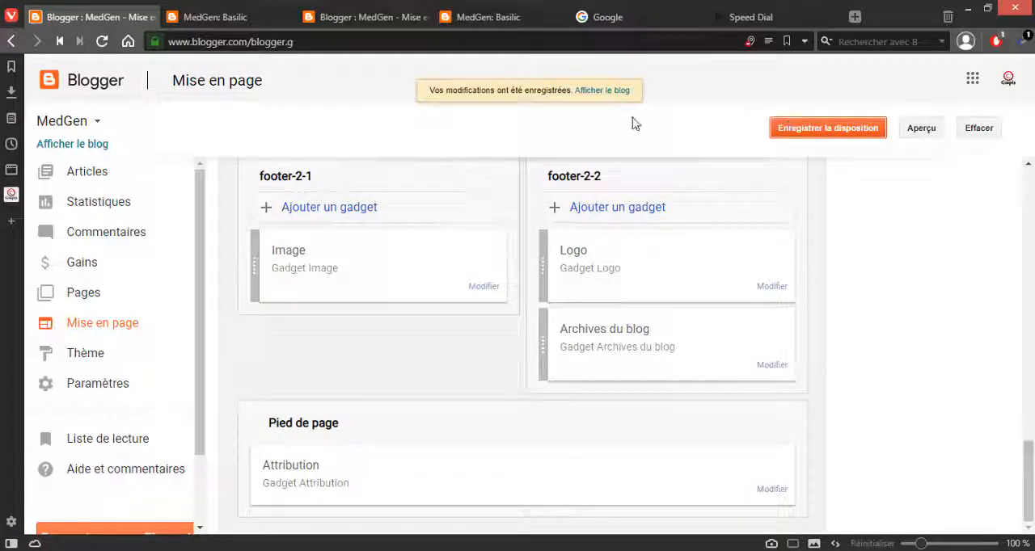
Step: Reload the published Basilic label page and look over its articles and sidebar gadgets
{"action": "left_click", "coordinate": [479, 17]}
{"action": "left_click", "coordinate": [473, 42]}
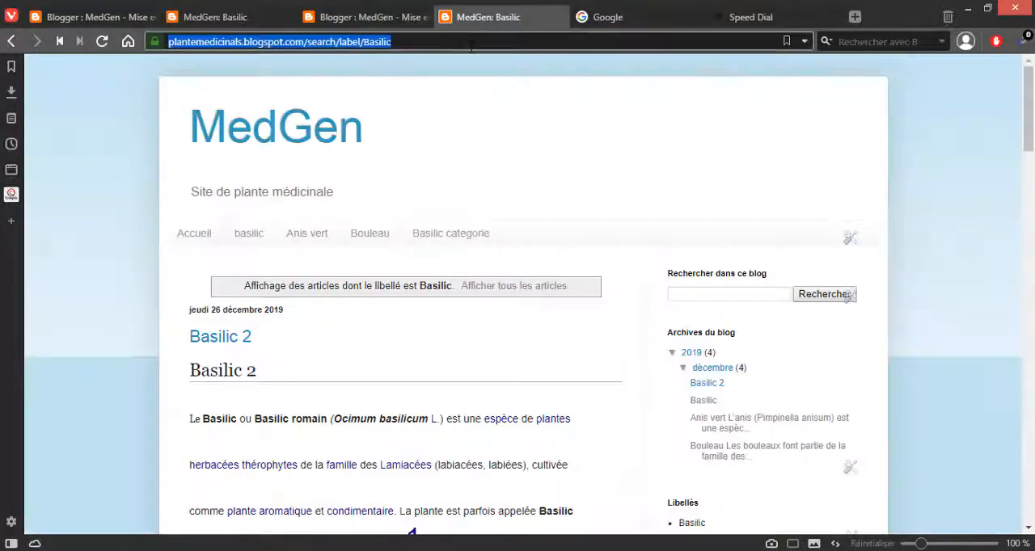
{"action": "key", "text": "Return"}
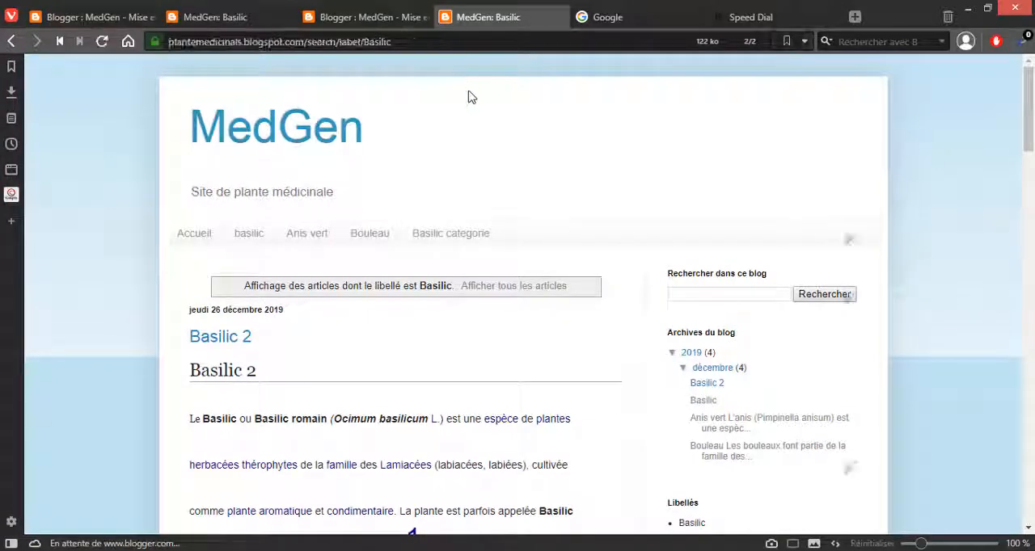
{"action": "scroll", "coordinate": [480, 106], "scroll_direction": "down", "scroll_amount": 5}
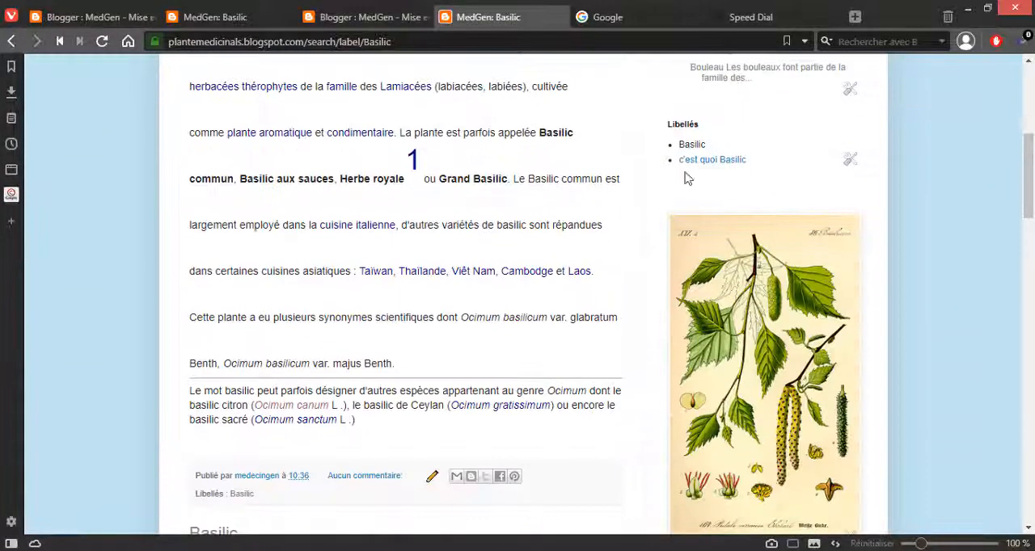
{"action": "left_click_drag", "start_coordinate": [1028, 176], "coordinate": [956, 58]}
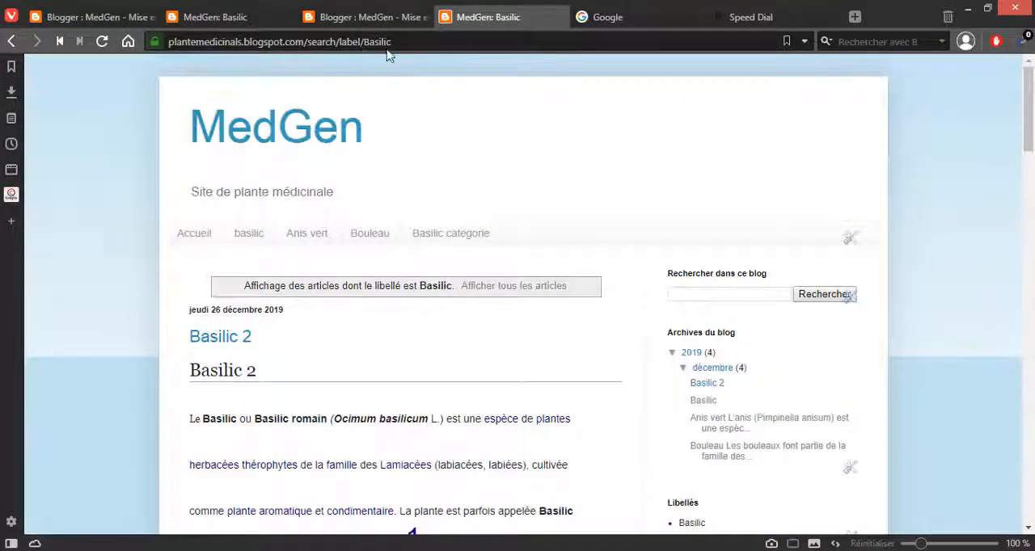
Step: Highlight the "plantemedicinals" part of the published blog's web address
{"action": "left_click_drag", "start_coordinate": [391, 42], "coordinate": [154, 45]}
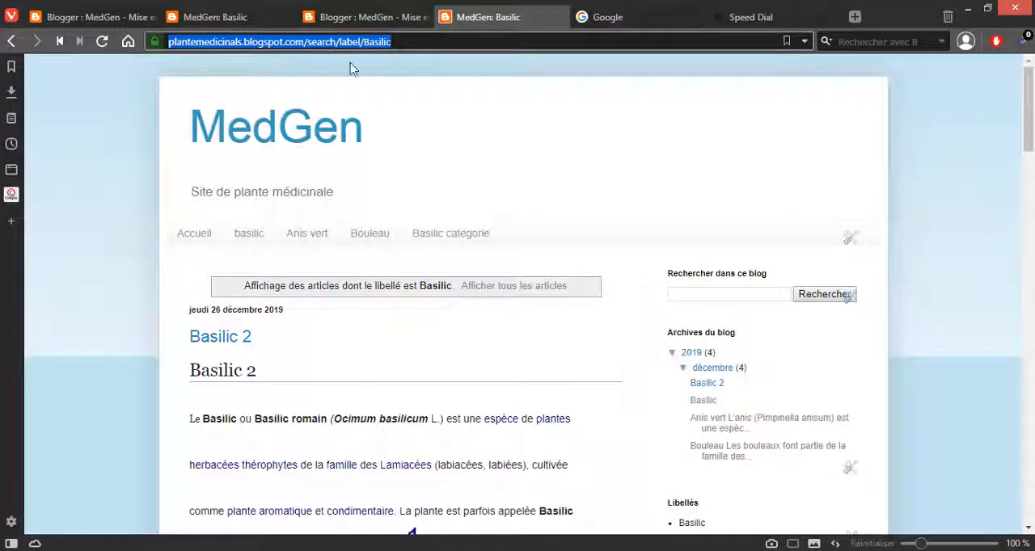
{"action": "left_click", "coordinate": [269, 42]}
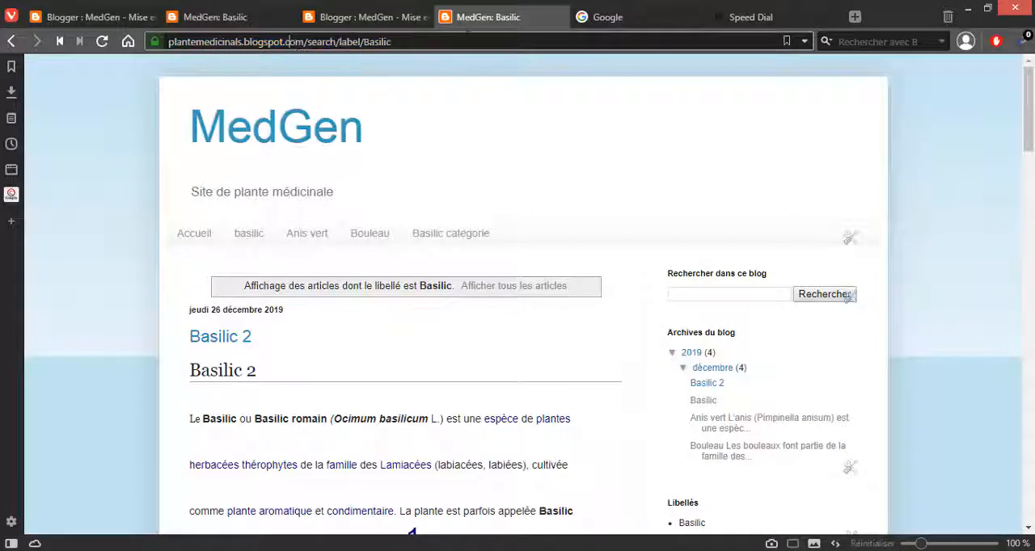
{"action": "left_click_drag", "start_coordinate": [168, 42], "coordinate": [232, 42]}
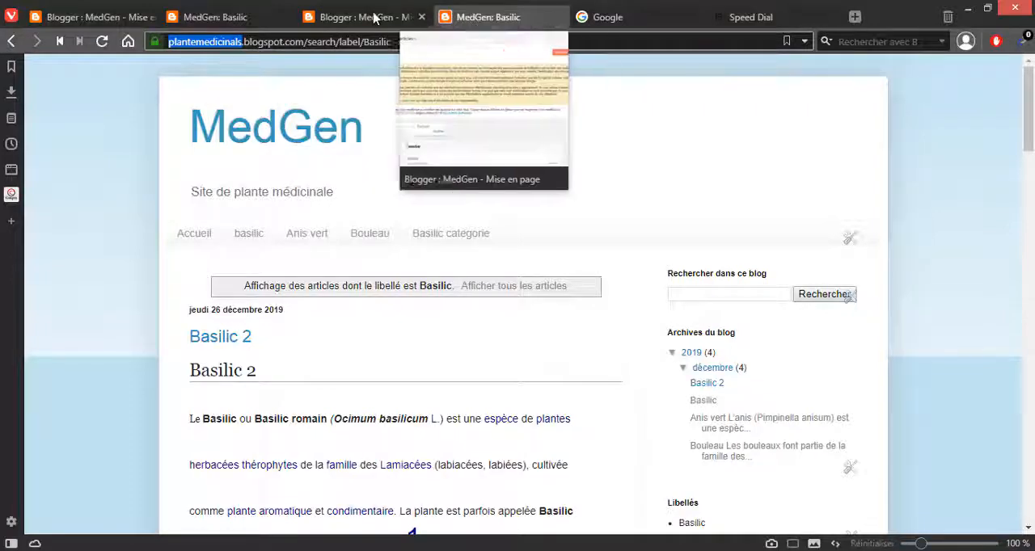
Step: Delete the Logo gadget above the archives in the published blog's footer and confirm its removal
{"action": "scroll", "coordinate": [904, 263], "scroll_direction": "down", "scroll_amount": 20}
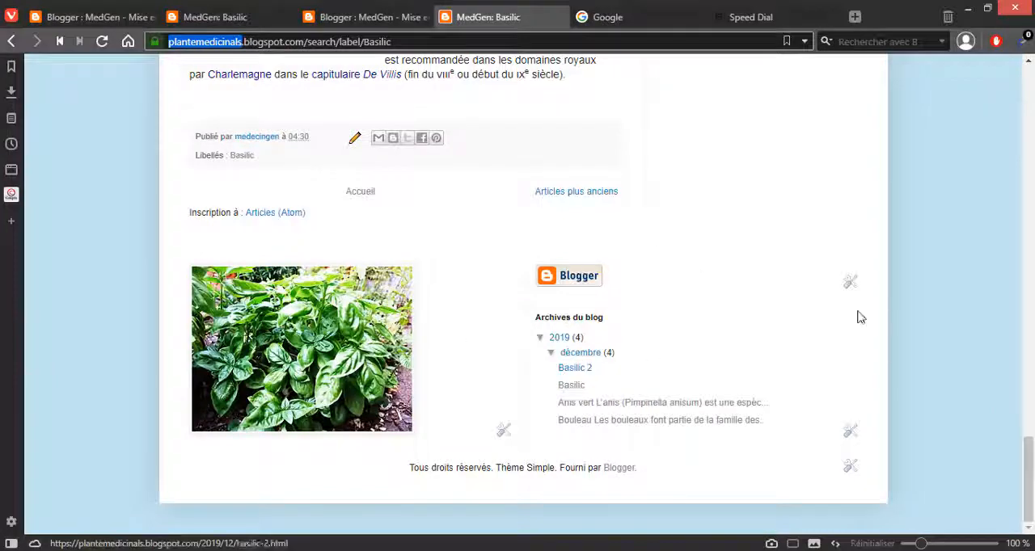
{"action": "left_click", "coordinate": [846, 284]}
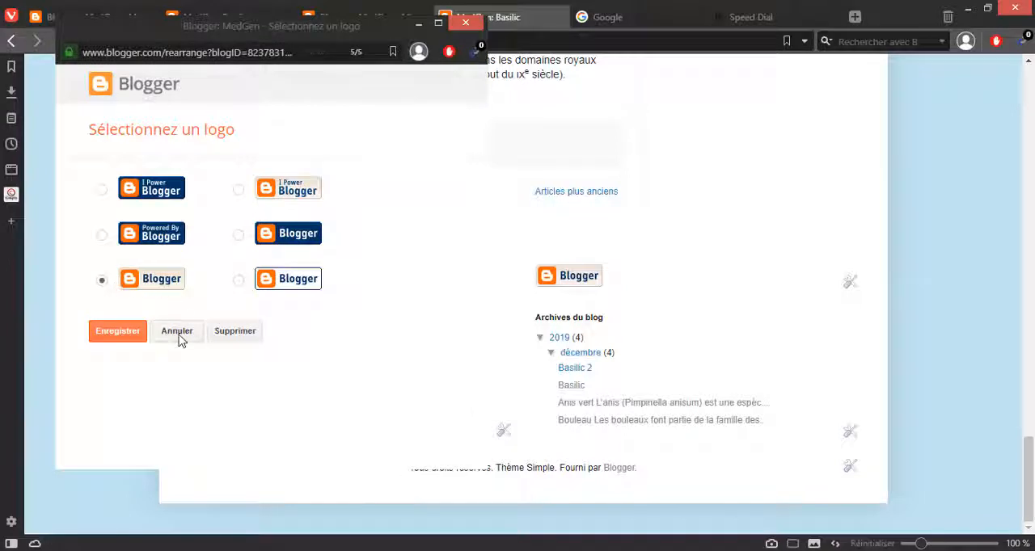
{"action": "left_click", "coordinate": [218, 335]}
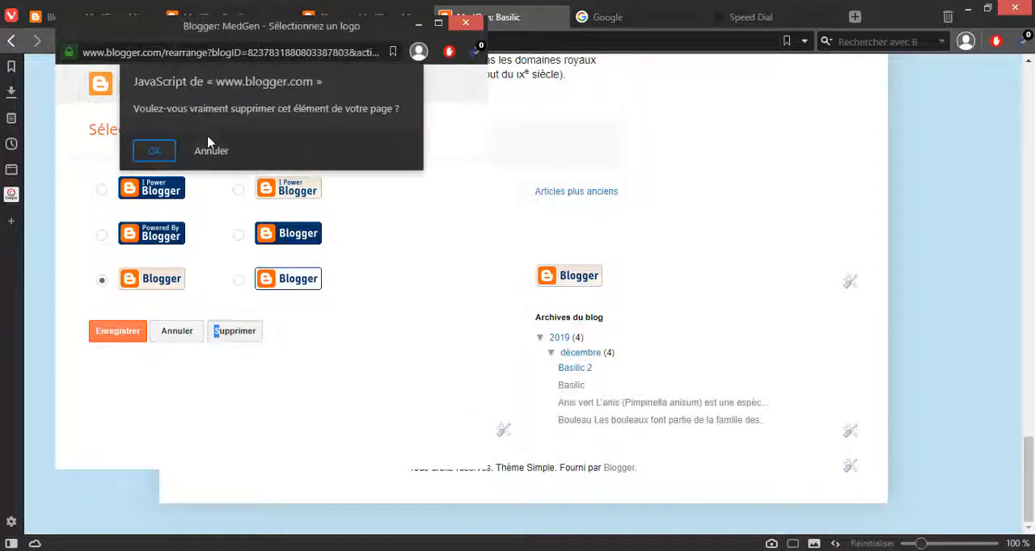
{"action": "left_click", "coordinate": [151, 154]}
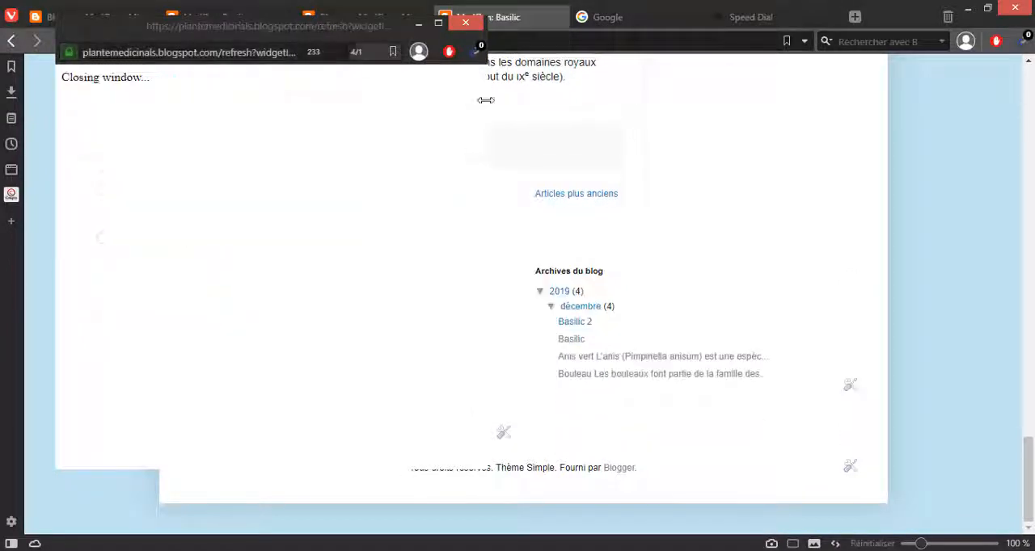
{"action": "scroll", "coordinate": [884, 321], "scroll_direction": "up", "scroll_amount": 2}
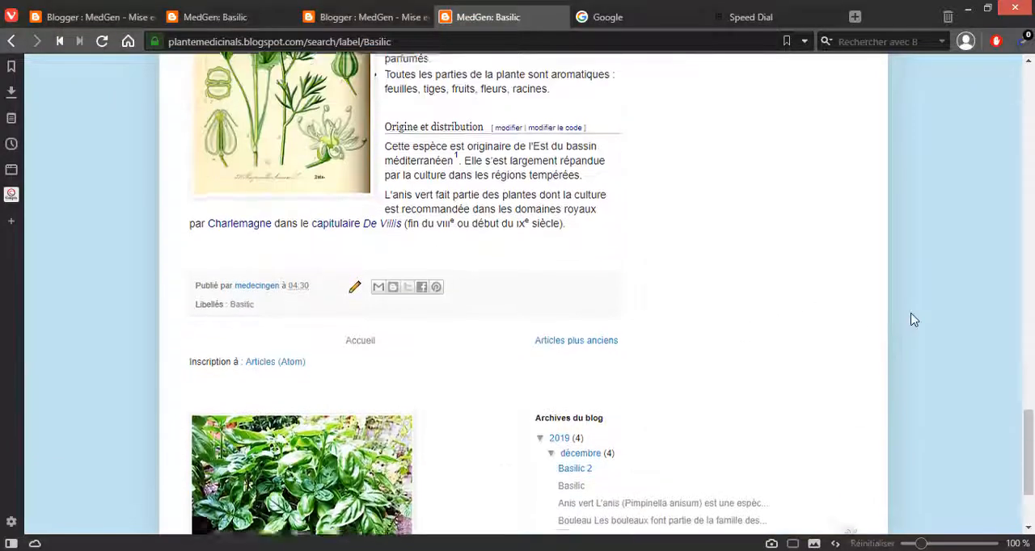
Step: Search the web for "أرشيف" in the Speed Dial tab and look over the results
{"action": "scroll", "coordinate": [625, 388], "scroll_direction": "up", "scroll_amount": 15}
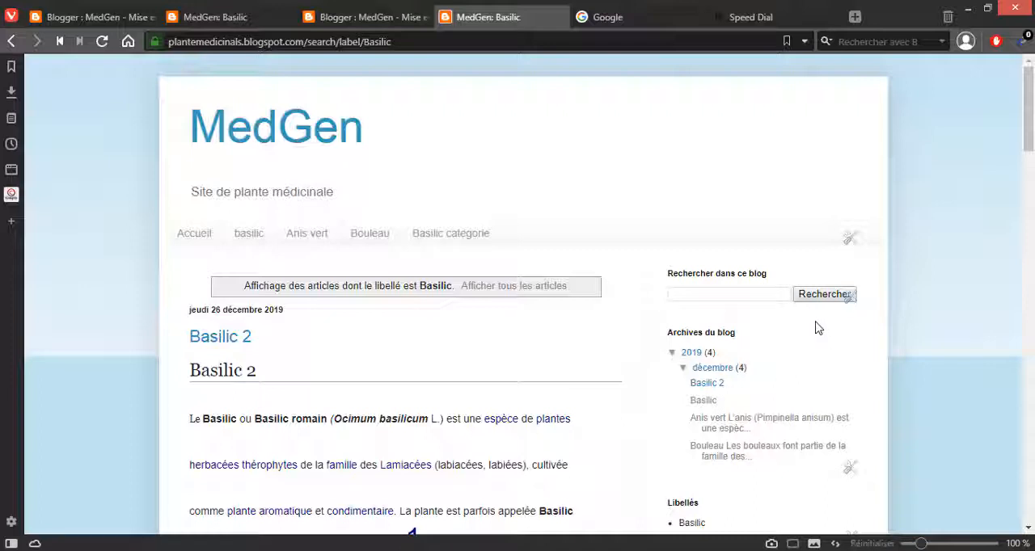
{"action": "left_click", "coordinate": [736, 20]}
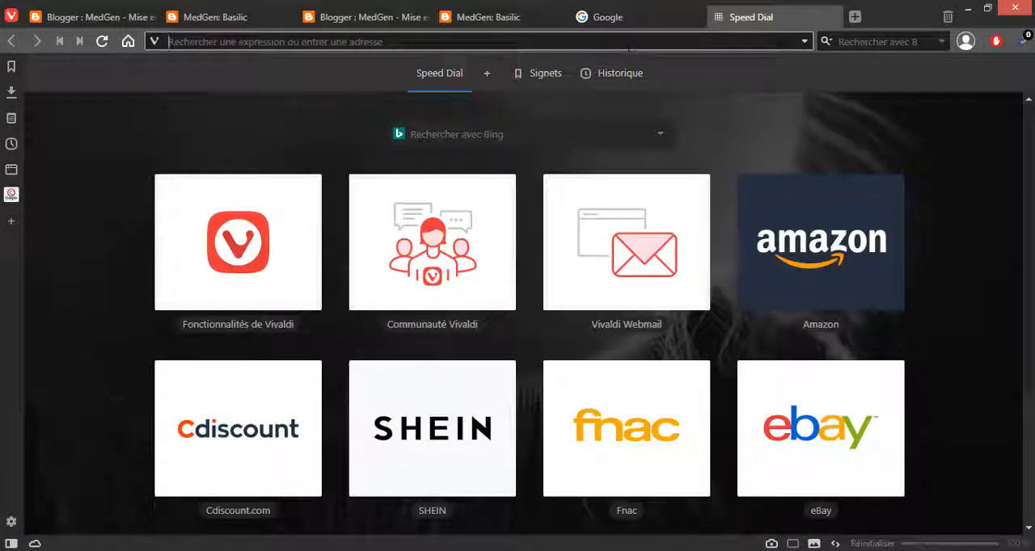
{"action": "type", "text": "أرش"}
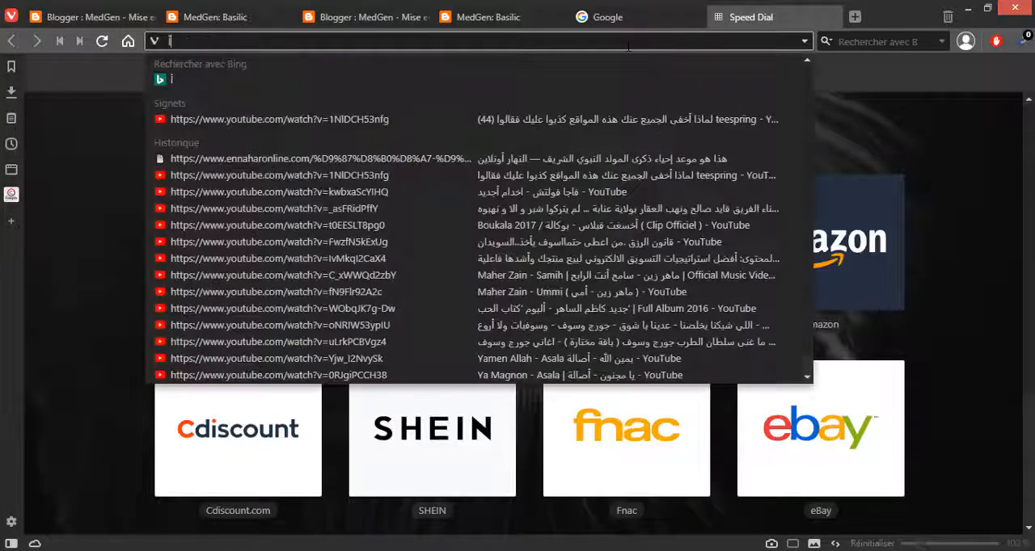
{"action": "type", "text": "يف"}
{"action": "key", "text": "Return"}
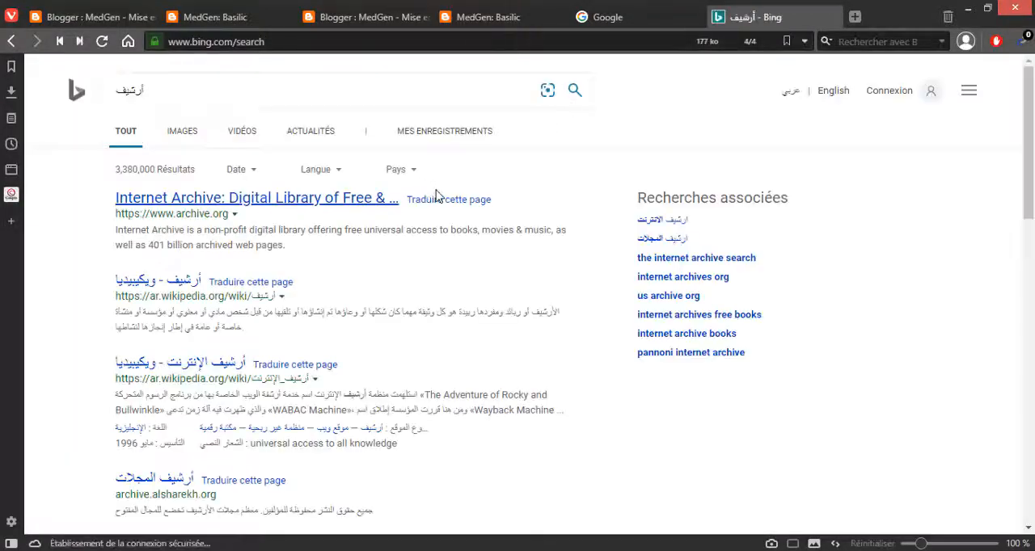
{"action": "scroll", "coordinate": [296, 212], "scroll_direction": "down", "scroll_amount": 2}
{"action": "scroll", "coordinate": [212, 220], "scroll_direction": "up", "scroll_amount": 2}
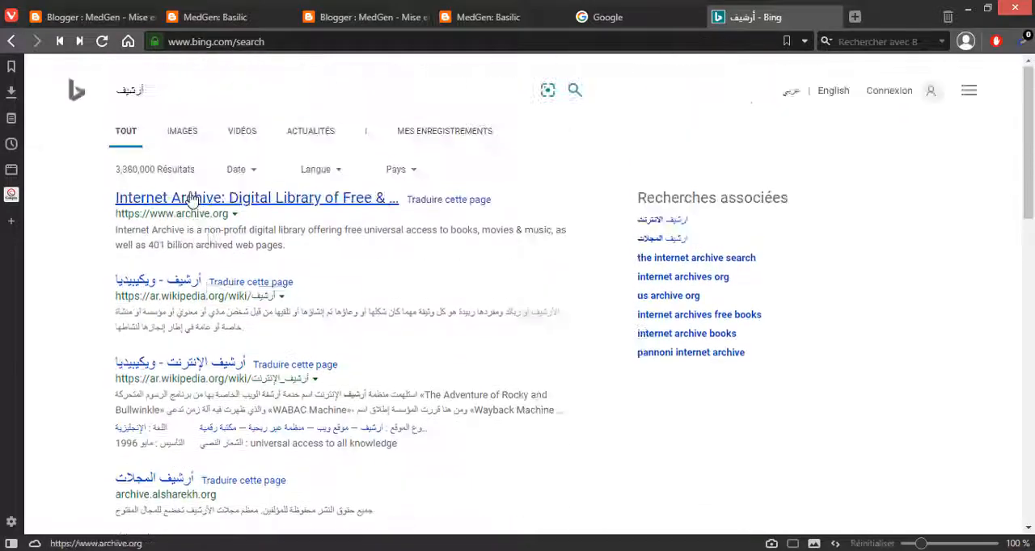
Step: Refine the search by adding the archives specialist's full name before "أرشيف", and open the first Blogspot result
{"action": "left_click", "coordinate": [123, 103]}
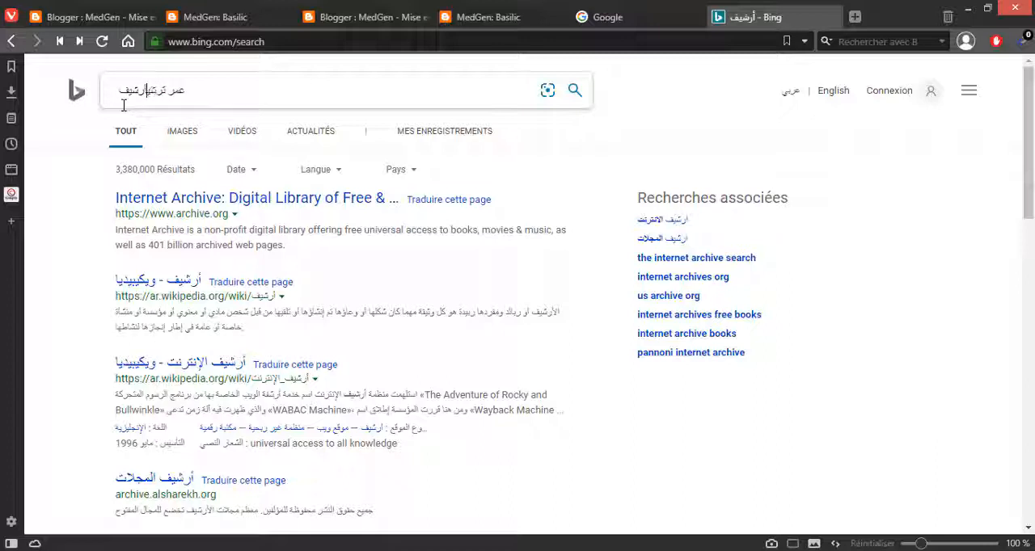
{"action": "type", "text": "ترشين"}
{"action": "key", "text": "Return"}
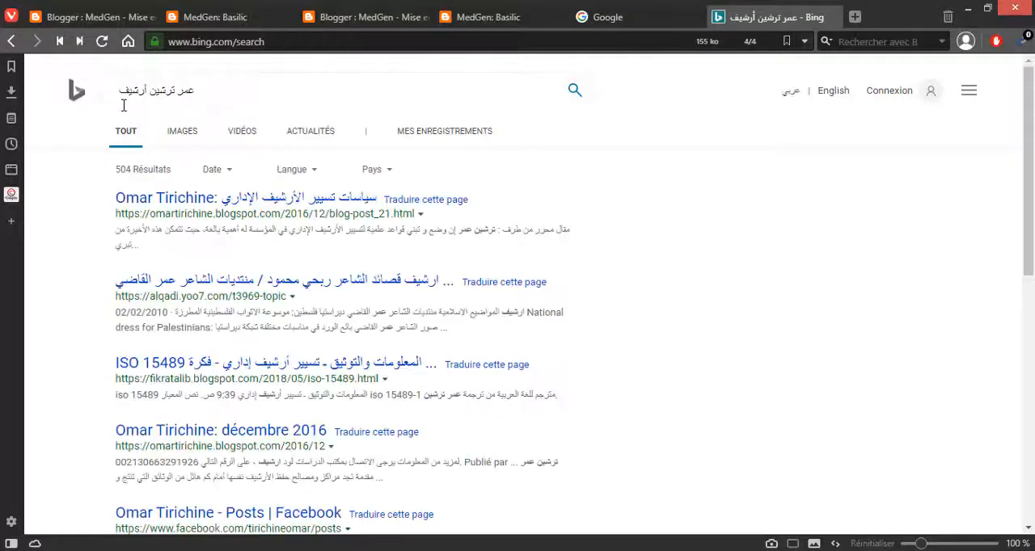
{"action": "left_click", "coordinate": [190, 207]}
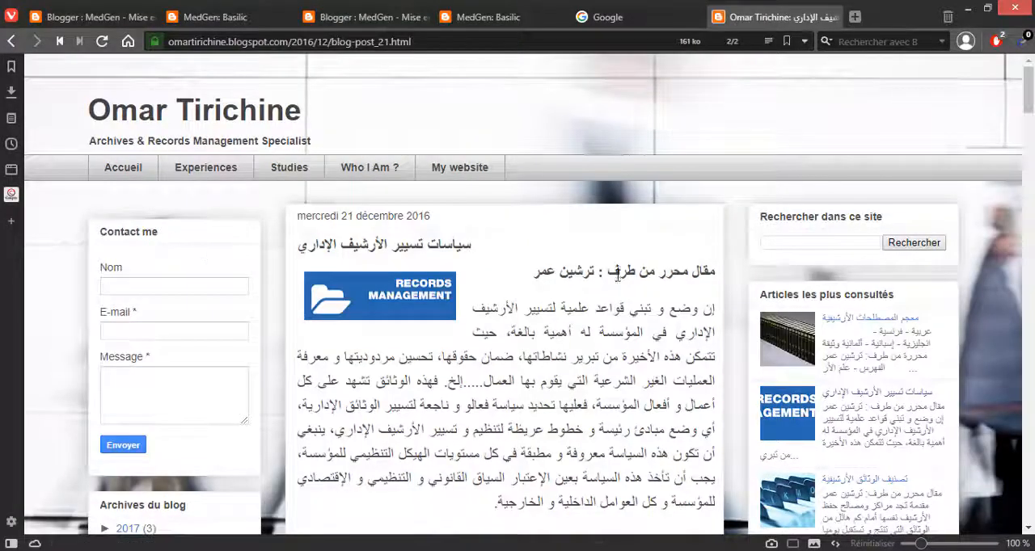
Step: Look over the administrative archives article and the gadgets in both sidebars of the example blog
{"action": "scroll", "coordinate": [274, 276], "scroll_direction": "down", "scroll_amount": 8}
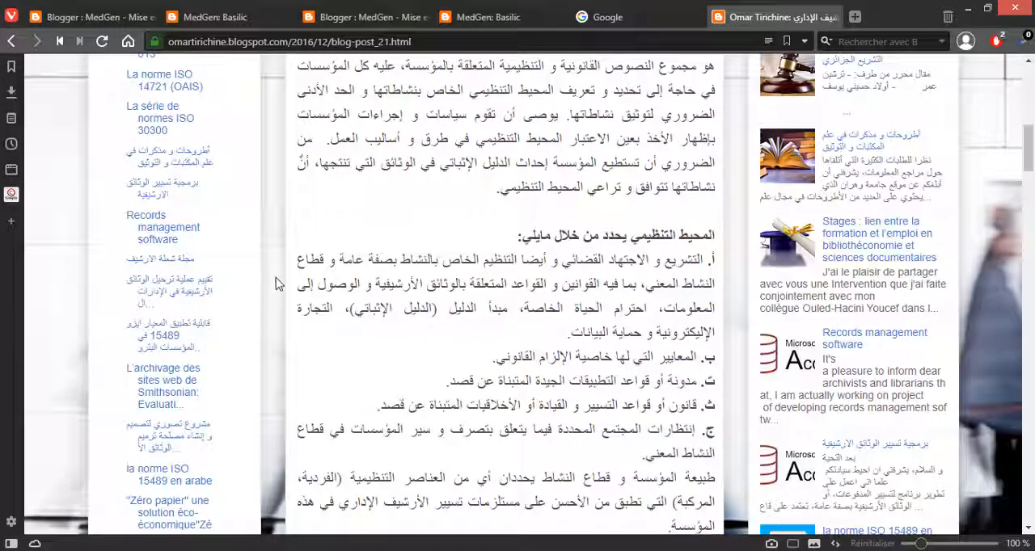
{"action": "scroll", "coordinate": [283, 307], "scroll_direction": "down", "scroll_amount": 5}
{"action": "scroll", "coordinate": [317, 344], "scroll_direction": "down", "scroll_amount": 4}
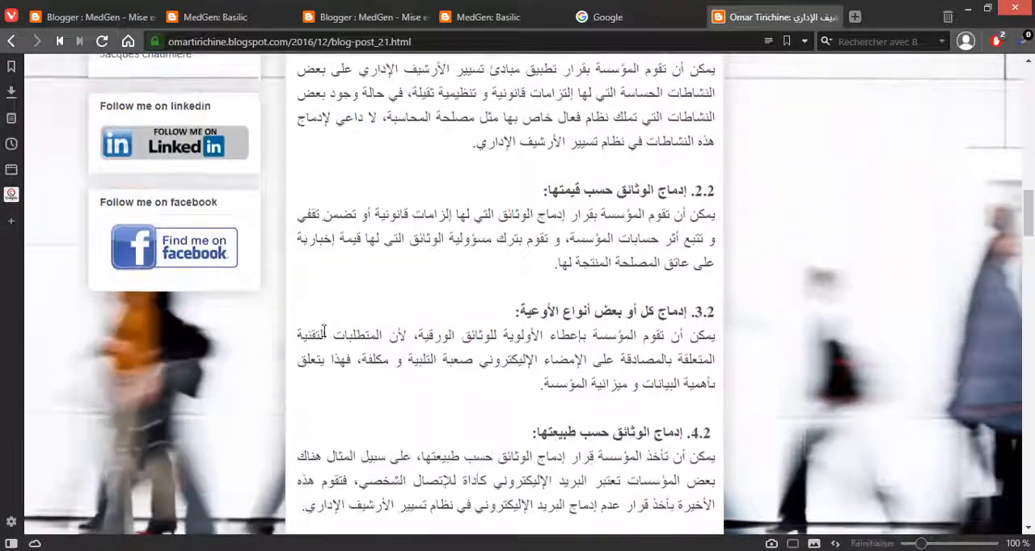
{"action": "left_click_drag", "start_coordinate": [1031, 217], "coordinate": [1016, 70]}
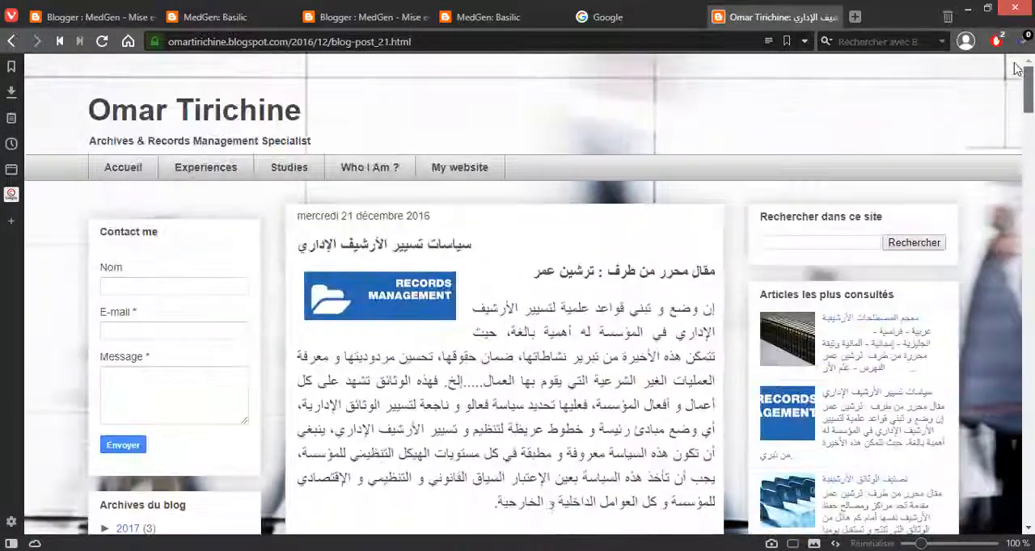
Step: Open the example blog's home page and examine its contact form, archives, popular articles and posts down to the footer
{"action": "left_click", "coordinate": [142, 168]}
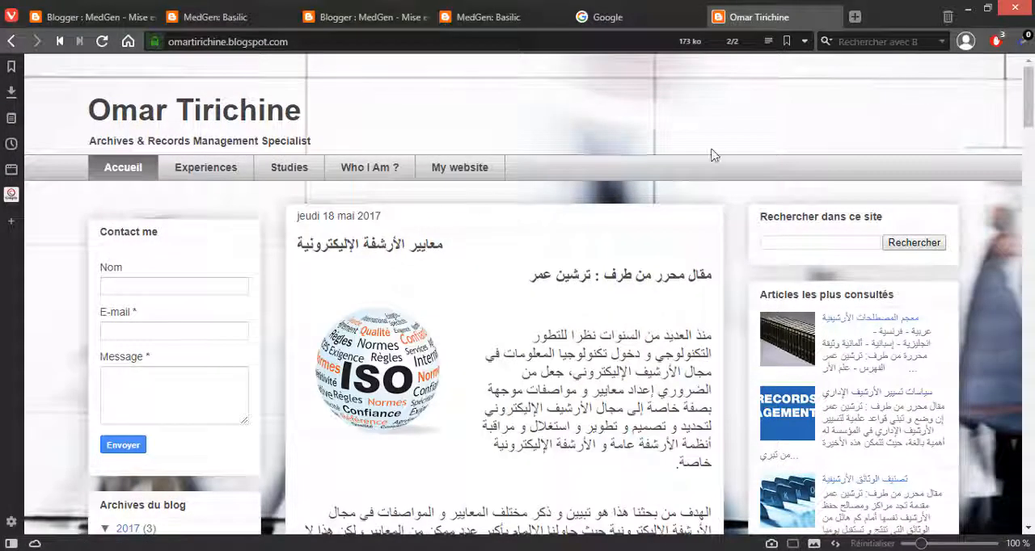
{"action": "scroll", "coordinate": [205, 278], "scroll_direction": "down", "scroll_amount": 1}
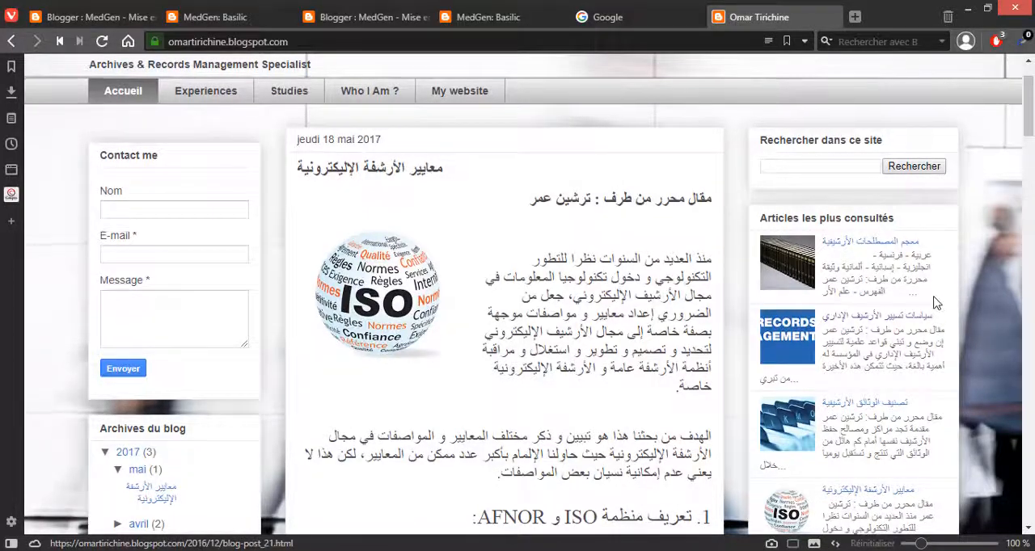
{"action": "scroll", "coordinate": [890, 299], "scroll_direction": "down", "scroll_amount": 8}
{"action": "scroll", "coordinate": [923, 293], "scroll_direction": "down", "scroll_amount": 15}
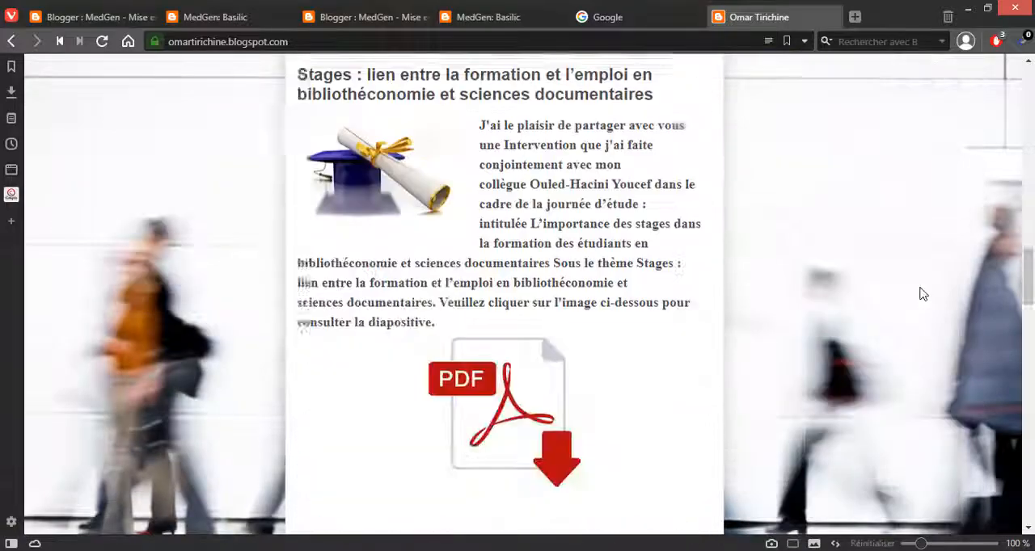
{"action": "scroll", "coordinate": [848, 351], "scroll_direction": "down", "scroll_amount": 5}
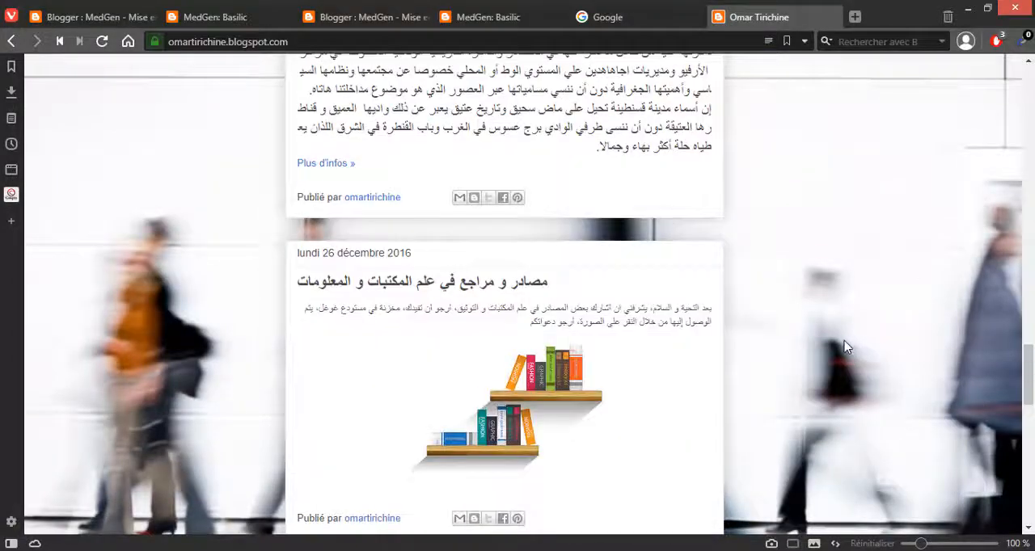
{"action": "scroll", "coordinate": [844, 347], "scroll_direction": "down", "scroll_amount": 10}
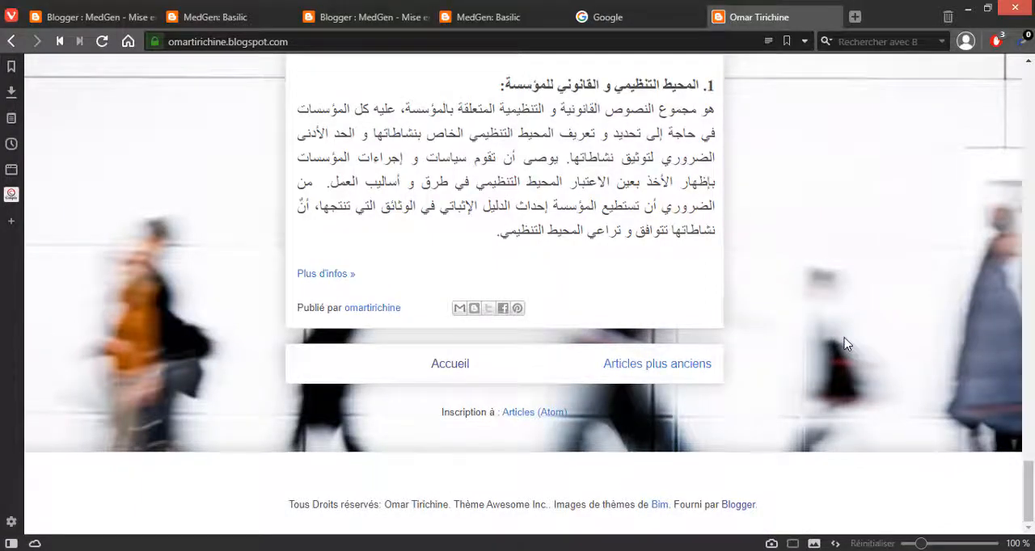
{"action": "scroll", "coordinate": [845, 345], "scroll_direction": "up", "scroll_amount": 15}
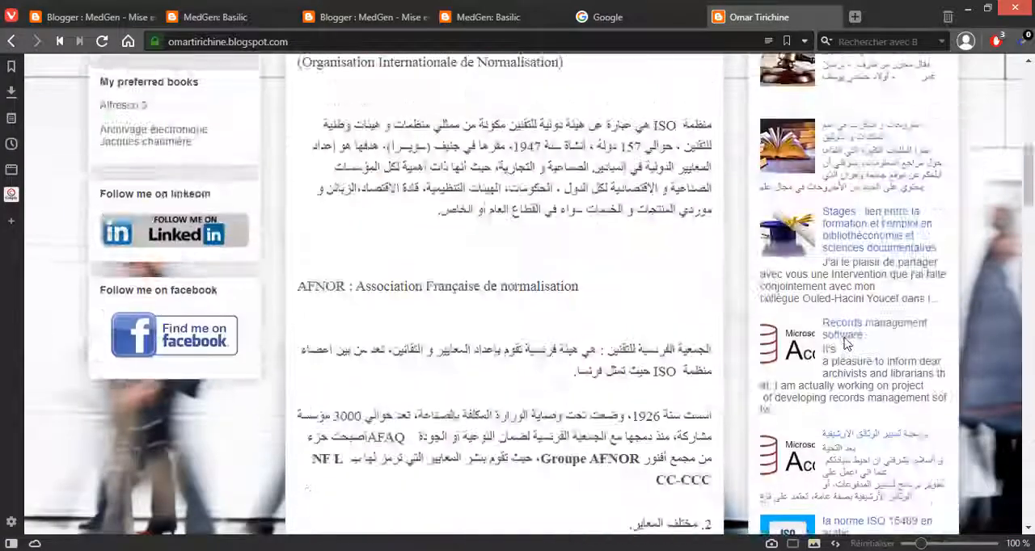
{"action": "scroll", "coordinate": [844, 345], "scroll_direction": "up", "scroll_amount": 5}
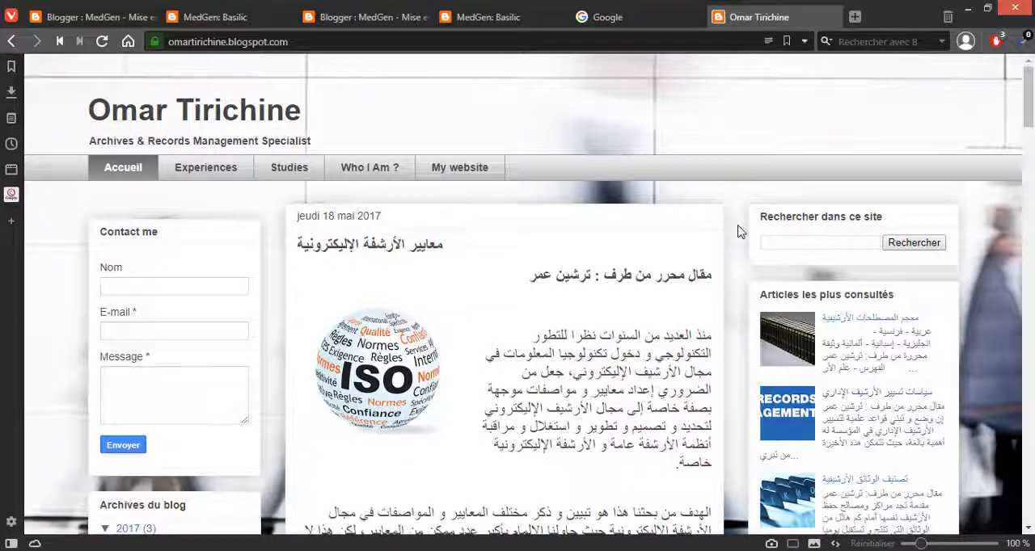
Step: Visit the "My website" page linked from the example blog, return to the blog and close its tab
{"action": "left_click", "coordinate": [465, 180]}
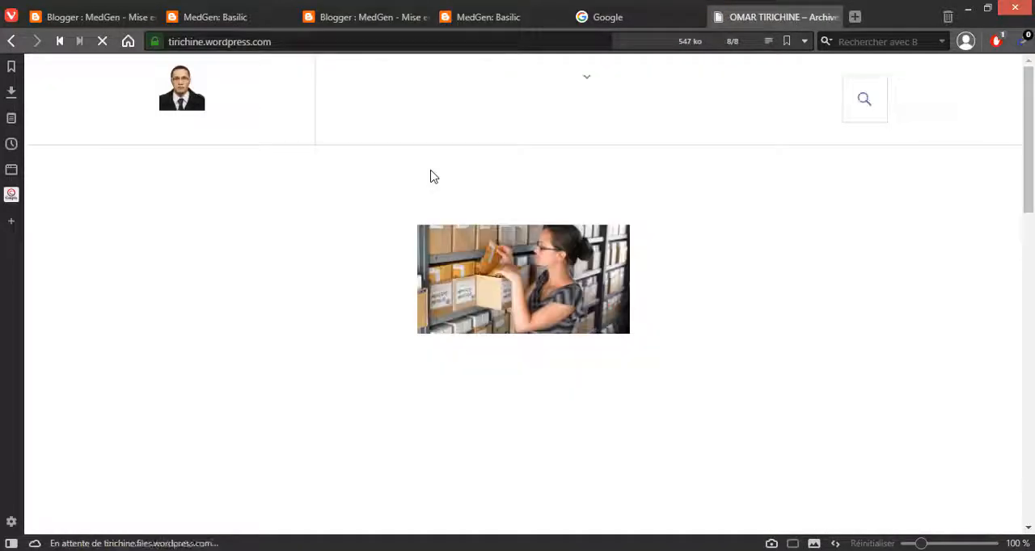
{"action": "left_click", "coordinate": [11, 42]}
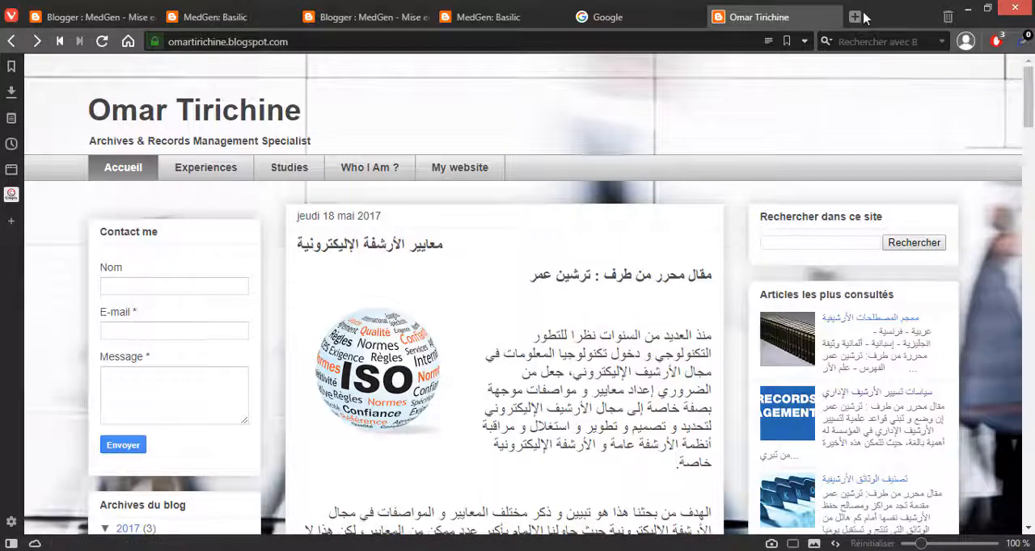
{"action": "left_click", "coordinate": [832, 17]}
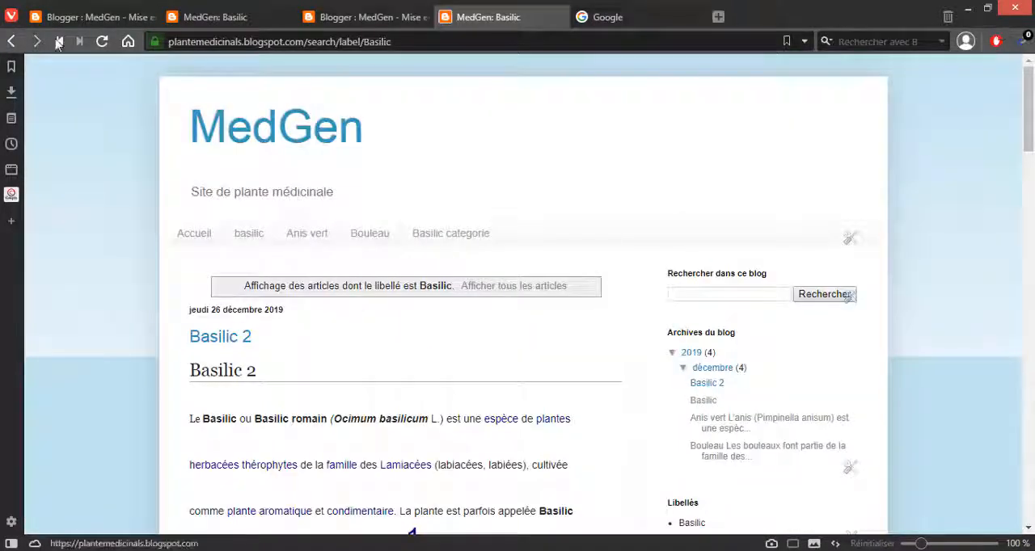
Step: Switch to the MedGen layout editor in Blogger and look over the gadget areas of the right sidebar sections
{"action": "left_click", "coordinate": [114, 18]}
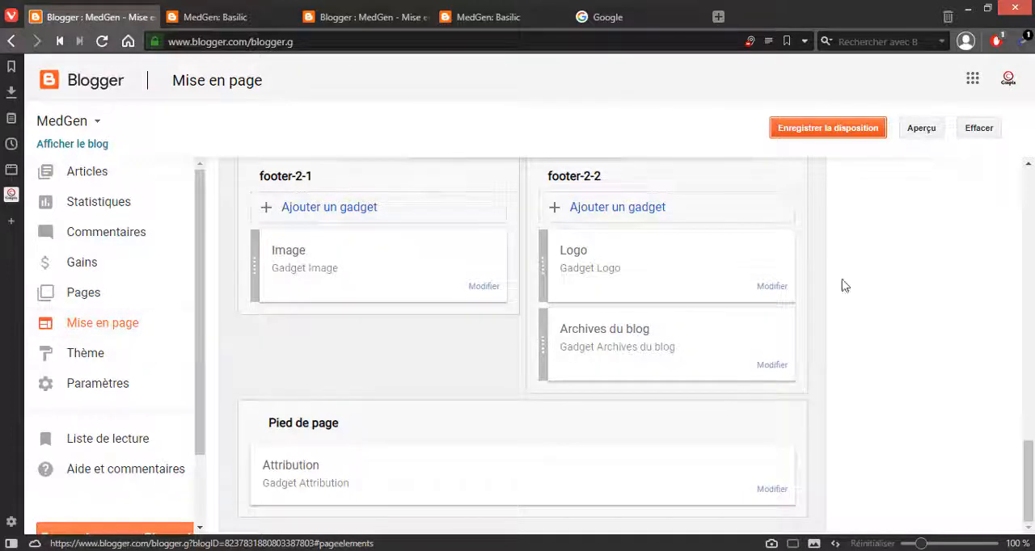
{"action": "scroll", "coordinate": [654, 344], "scroll_direction": "up", "scroll_amount": 10}
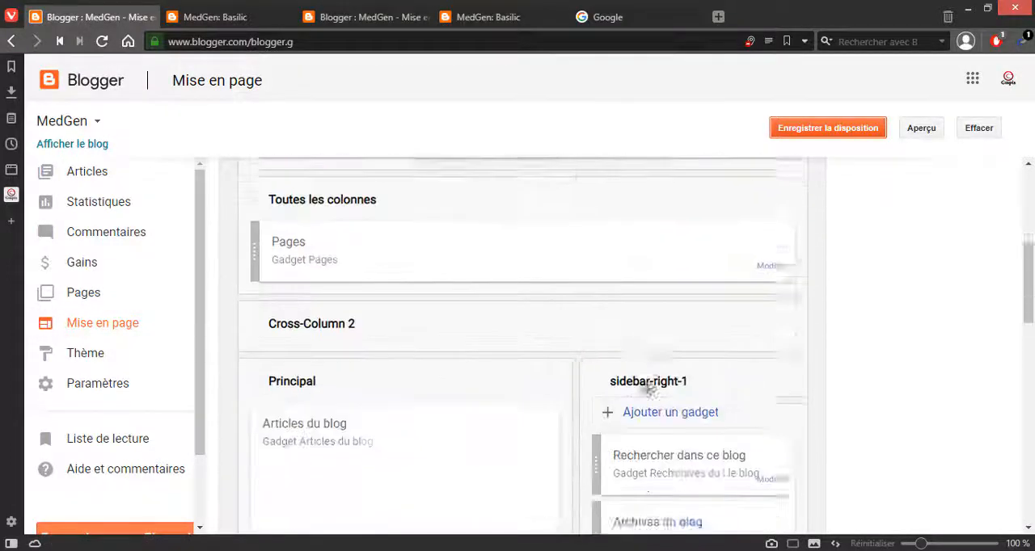
{"action": "scroll", "coordinate": [648, 390], "scroll_direction": "down", "scroll_amount": 1}
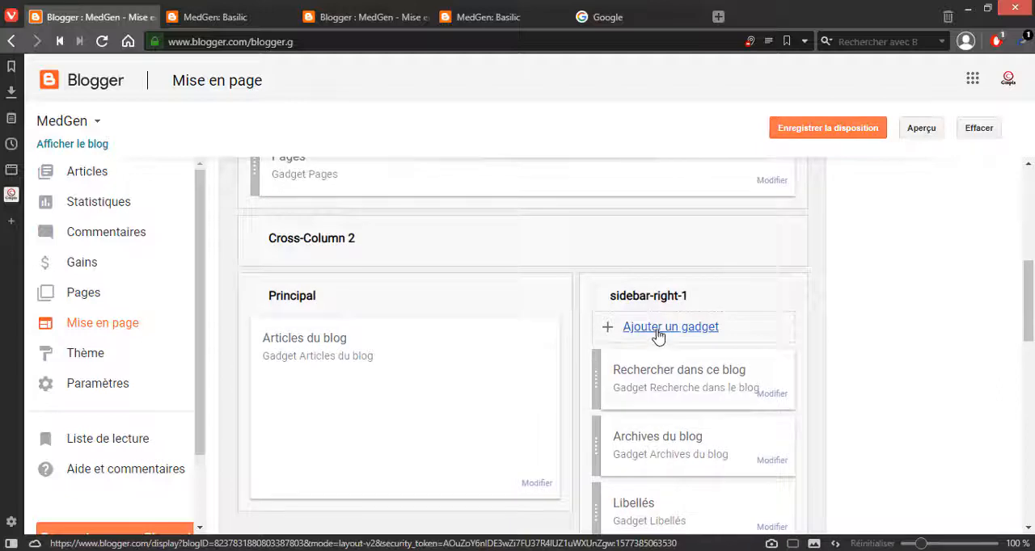
{"action": "scroll", "coordinate": [739, 329], "scroll_direction": "down", "scroll_amount": 4}
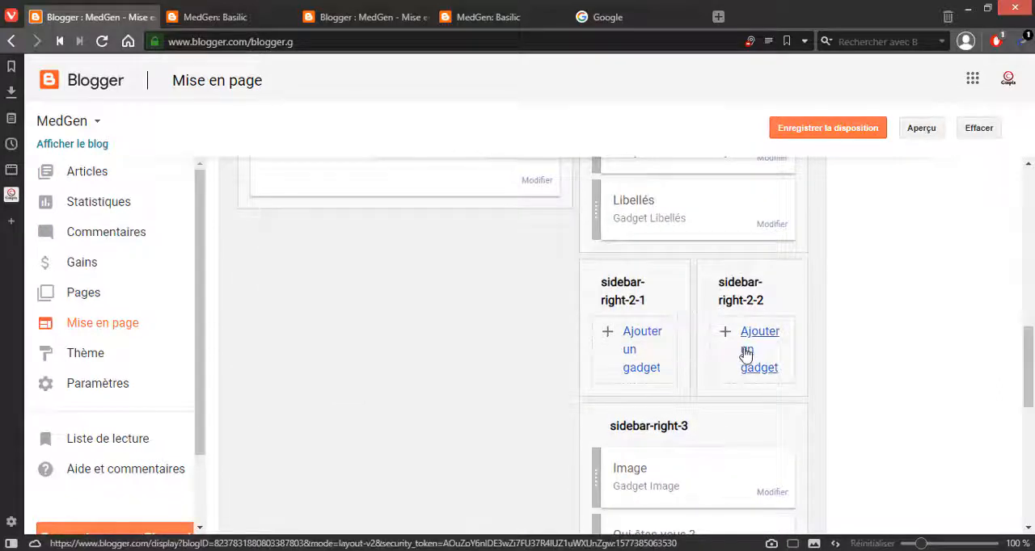
{"action": "scroll", "coordinate": [672, 435], "scroll_direction": "down", "scroll_amount": 4}
{"action": "scroll", "coordinate": [674, 429], "scroll_direction": "up", "scroll_amount": 4}
{"action": "scroll", "coordinate": [671, 380], "scroll_direction": "up", "scroll_amount": 3}
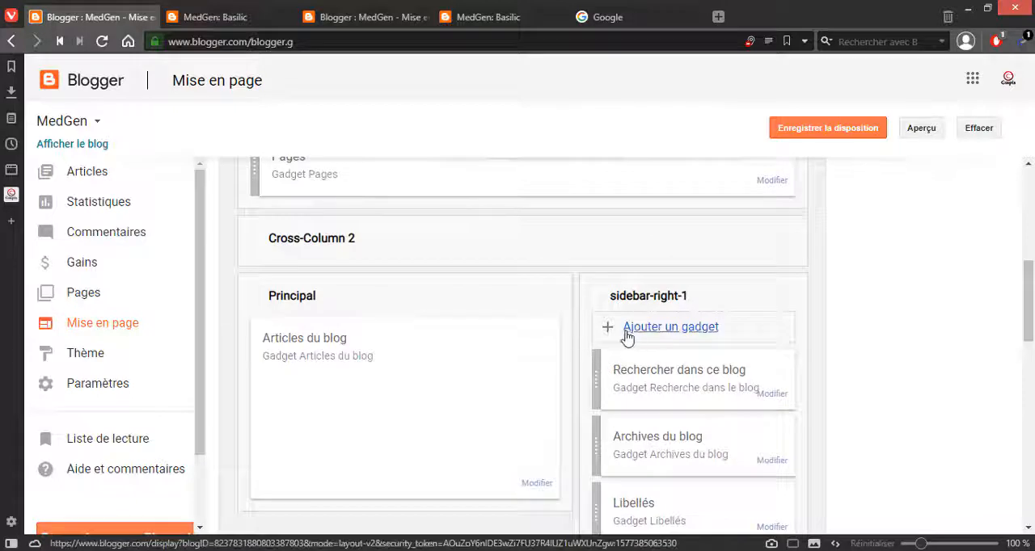
Step: Choose the "Formulaire de contact" gadget for the sidebar-right-1 section
{"action": "left_click", "coordinate": [671, 329]}
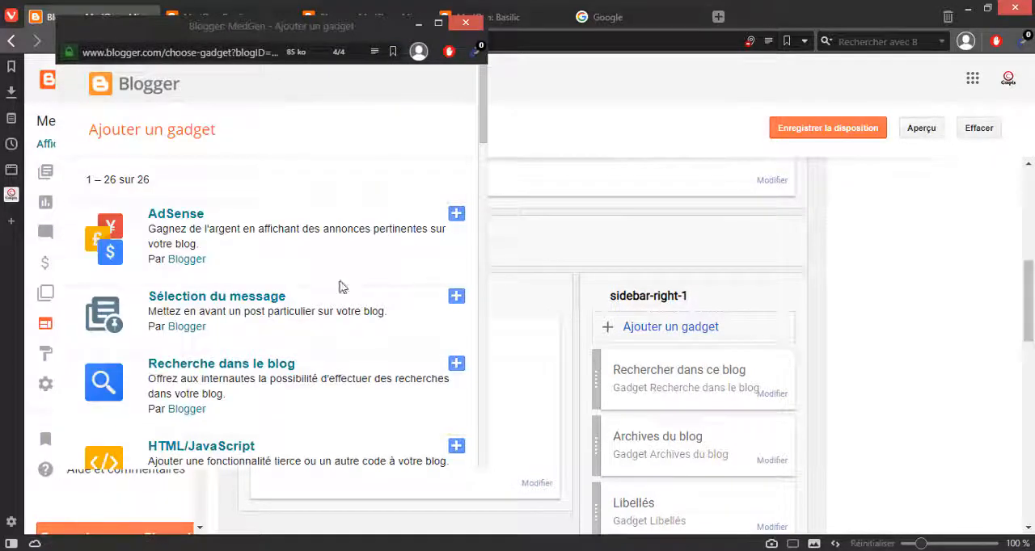
{"action": "scroll", "coordinate": [324, 291], "scroll_direction": "down", "scroll_amount": 2}
{"action": "scroll", "coordinate": [318, 293], "scroll_direction": "down", "scroll_amount": 6}
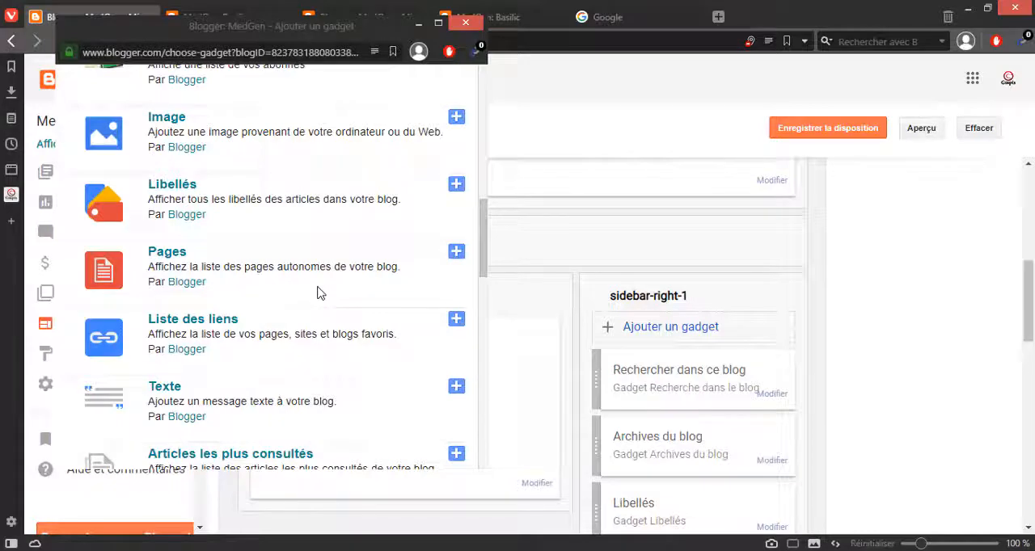
{"action": "scroll", "coordinate": [318, 292], "scroll_direction": "down", "scroll_amount": 3}
{"action": "scroll", "coordinate": [318, 293], "scroll_direction": "down", "scroll_amount": 2}
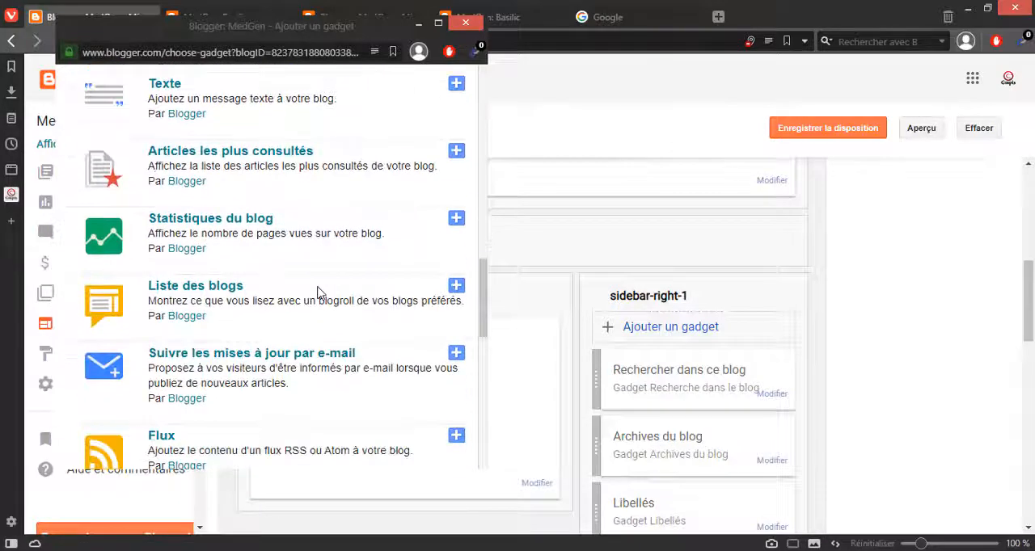
{"action": "scroll", "coordinate": [318, 293], "scroll_direction": "down", "scroll_amount": 3}
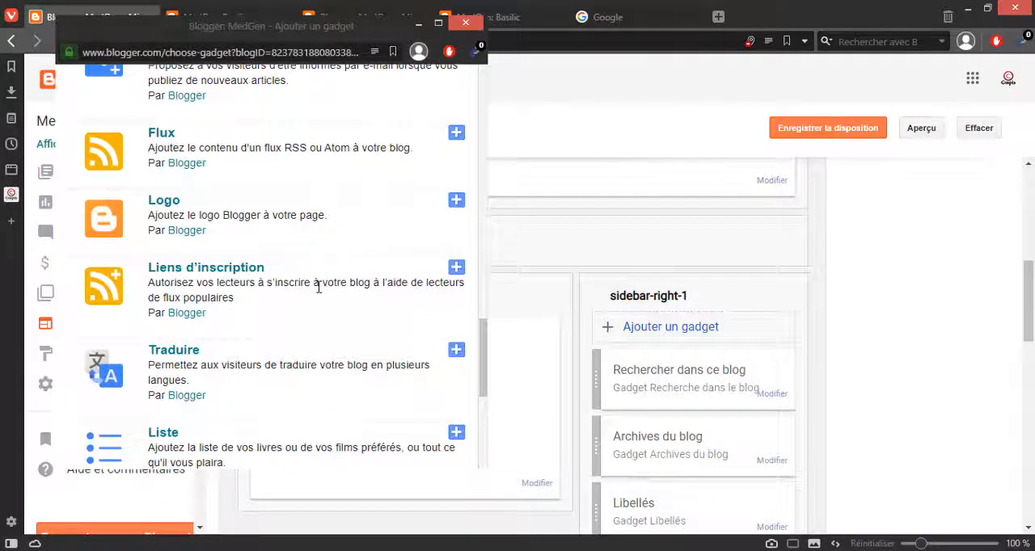
{"action": "scroll", "coordinate": [319, 288], "scroll_direction": "down", "scroll_amount": 3}
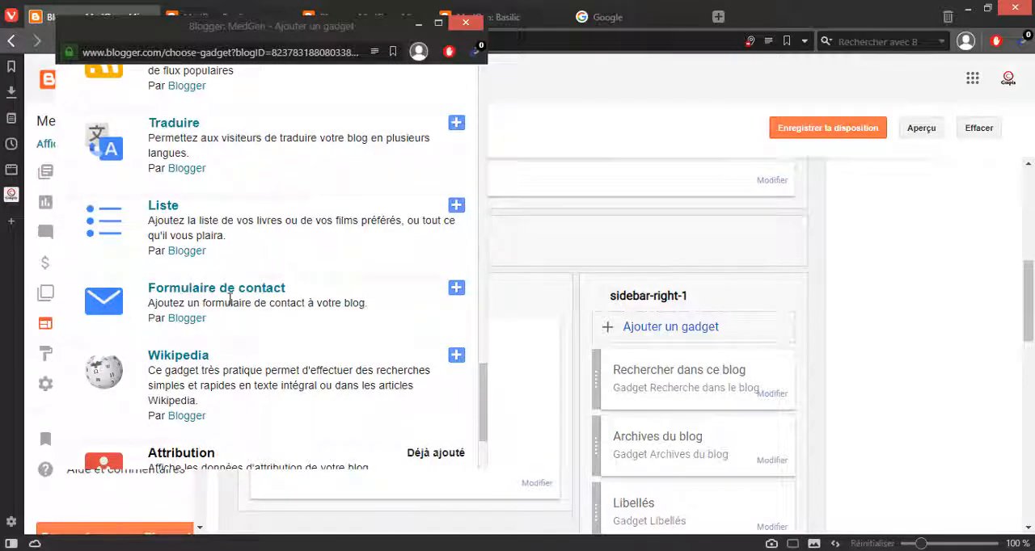
{"action": "left_click", "coordinate": [457, 290]}
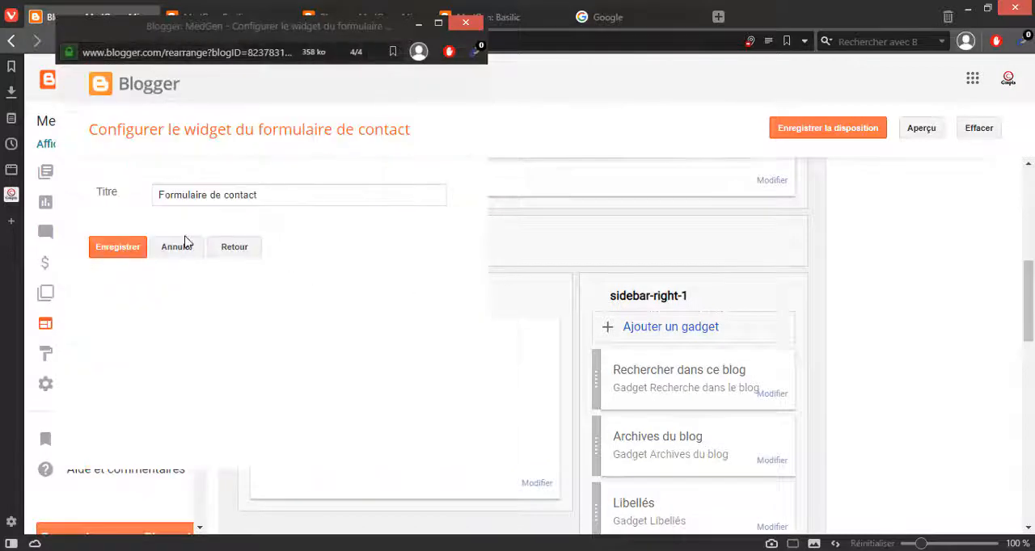
Step: Title the contact form gadget "Contactez moi" and save it
{"action": "triple_click", "coordinate": [225, 199]}
{"action": "key", "text": "BackSpace"}
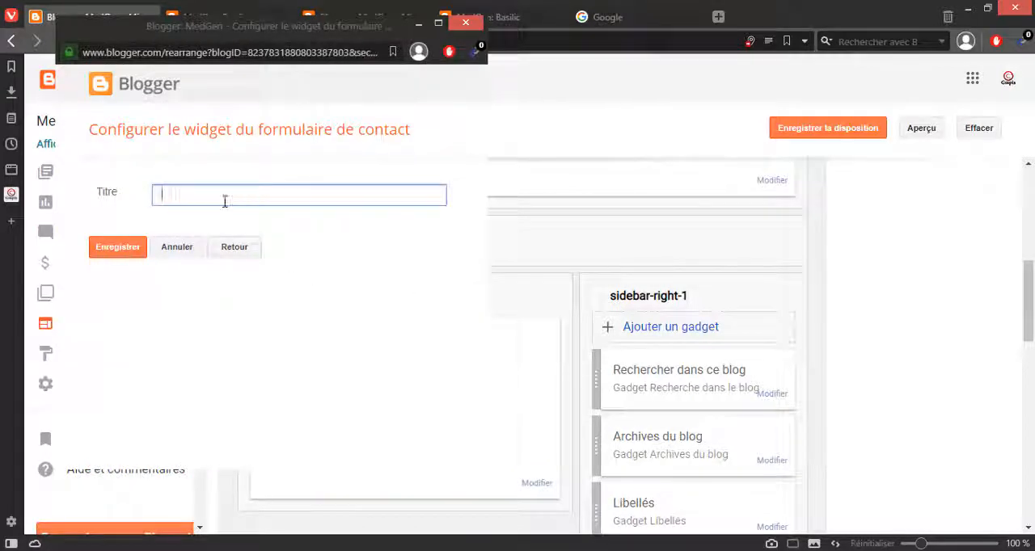
{"action": "type", "text": "اتصفضؤفثق كخه"}
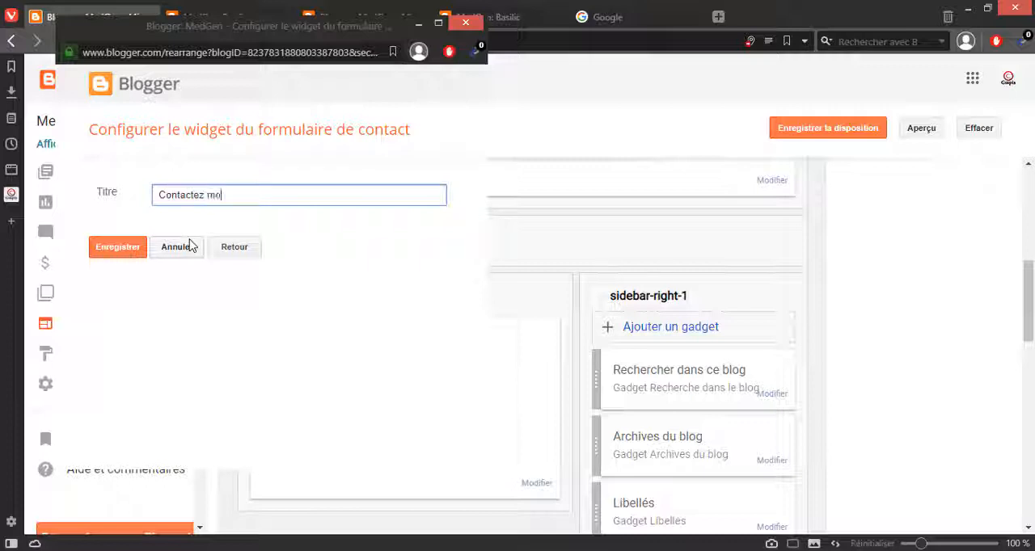
{"action": "left_click", "coordinate": [132, 249]}
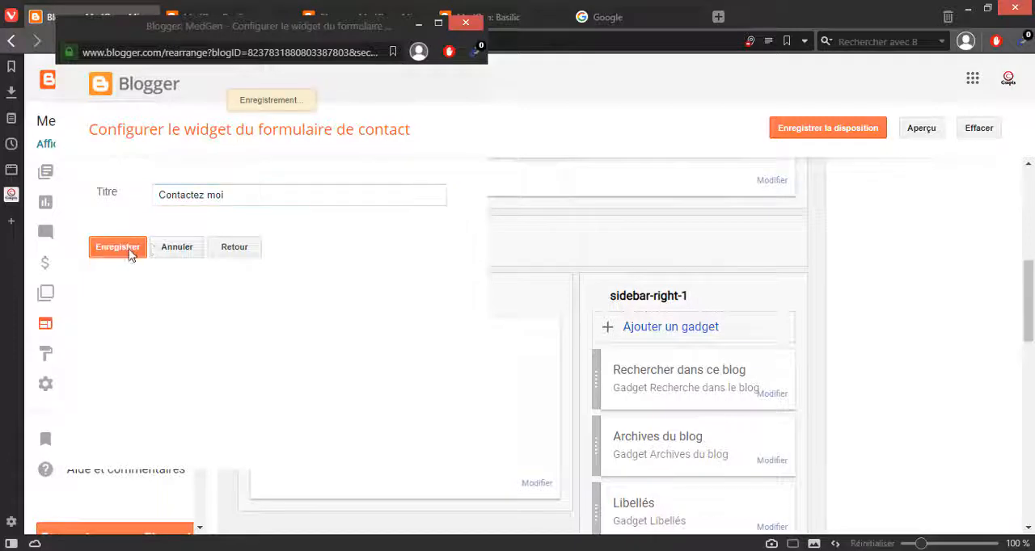
Step: Try to save the layout and reload the published MedGen Basilic label page to check the contact form
{"action": "scroll", "coordinate": [803, 354], "scroll_direction": "down", "scroll_amount": 3}
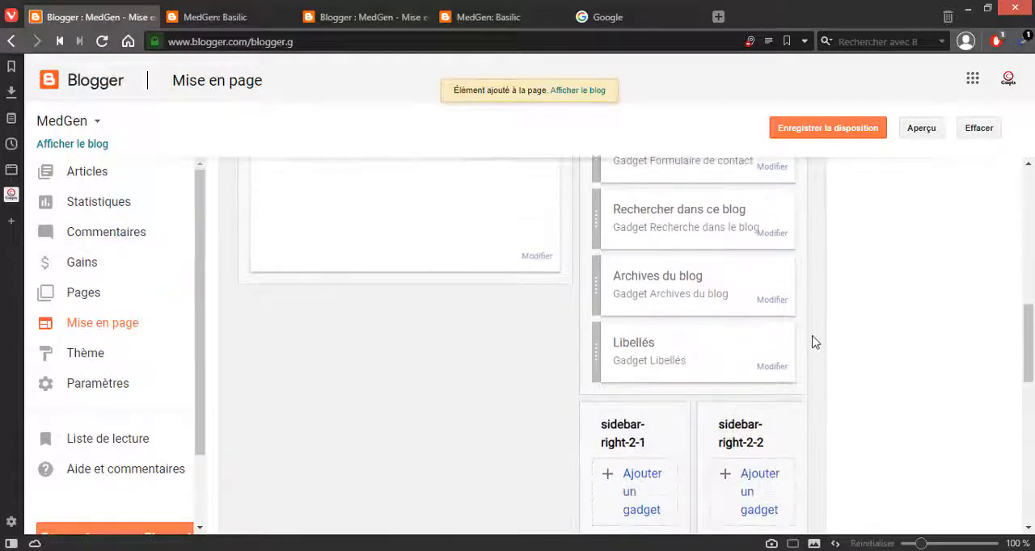
{"action": "left_click", "coordinate": [838, 135]}
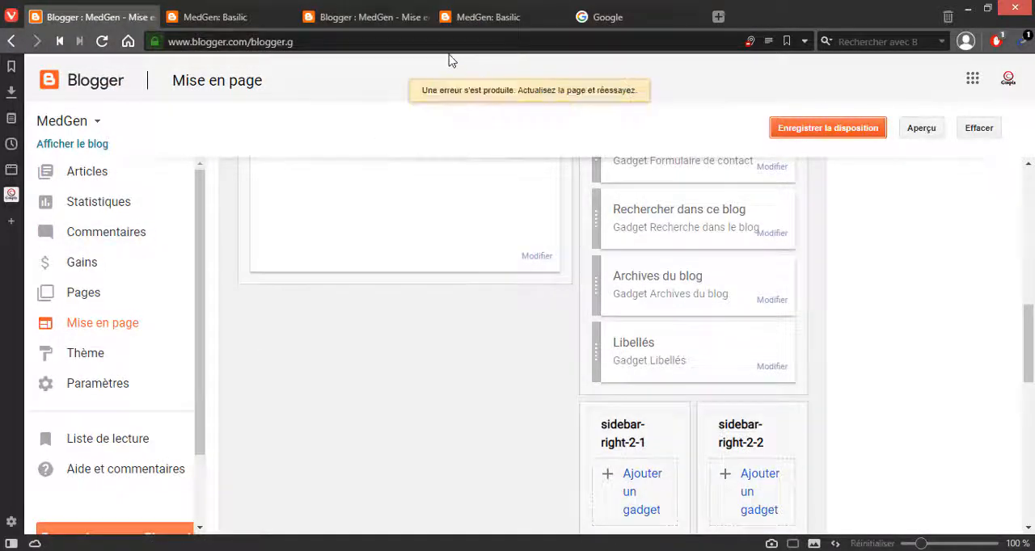
{"action": "left_click", "coordinate": [491, 18]}
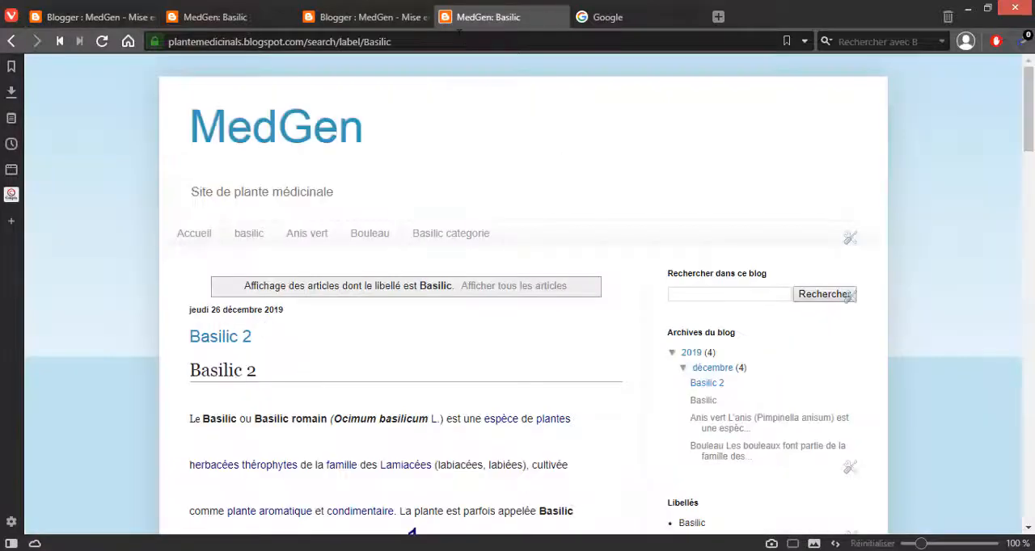
{"action": "left_click", "coordinate": [460, 32]}
{"action": "key", "text": "Return"}
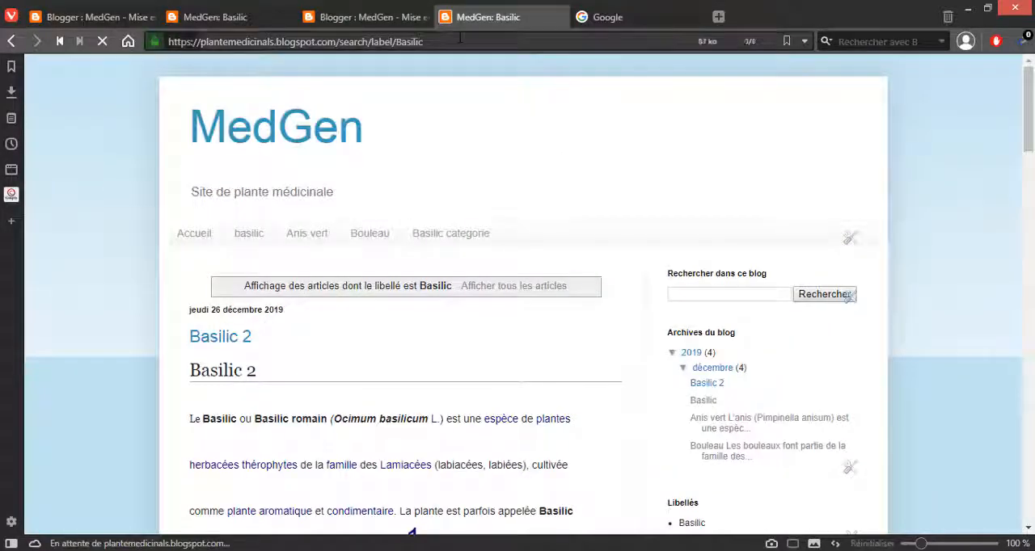
{"action": "scroll", "coordinate": [960, 294], "scroll_direction": "down", "scroll_amount": 3}
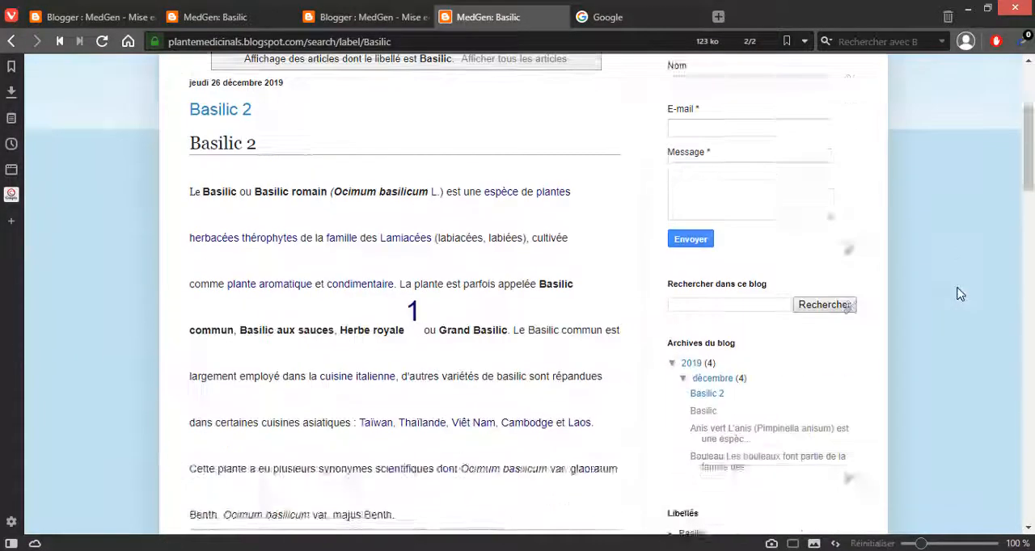
{"action": "scroll", "coordinate": [956, 289], "scroll_direction": "up", "scroll_amount": 2}
Step: Fill in the sender's name and e-mail address in the blog's "Contactez moi" form
{"action": "left_click", "coordinate": [732, 240]}
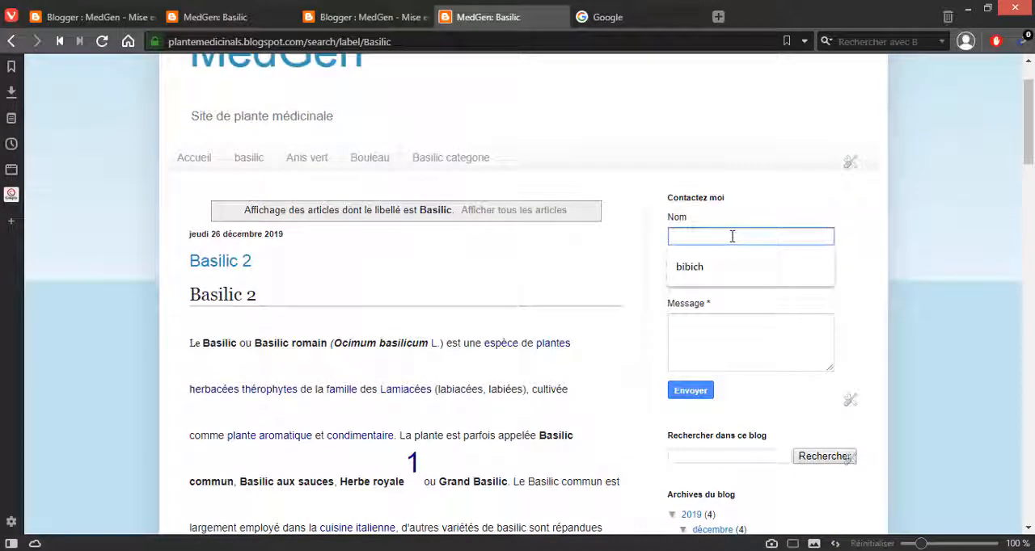
{"action": "left_click", "coordinate": [879, 235]}
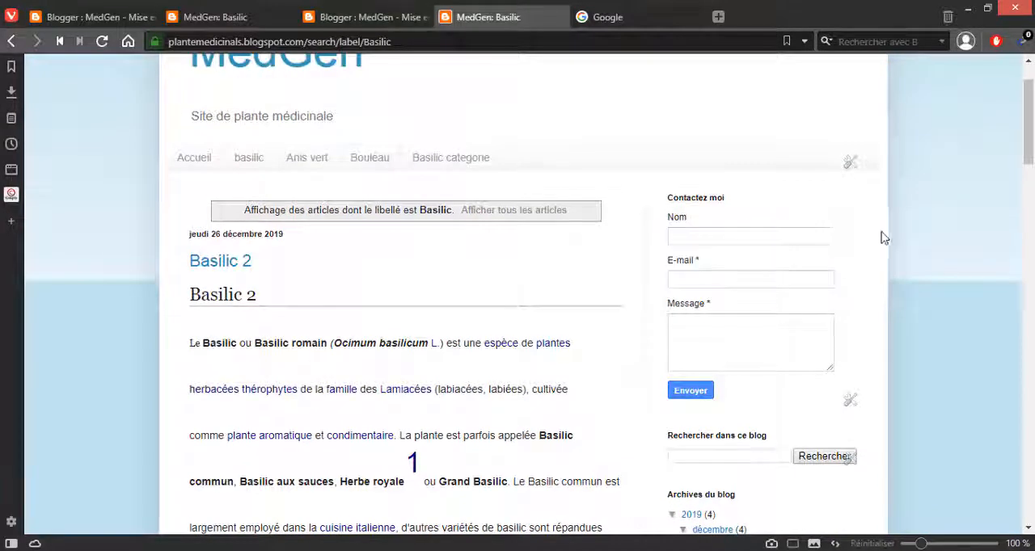
{"action": "left_click", "coordinate": [754, 236]}
{"action": "type", "text": "Omar"}
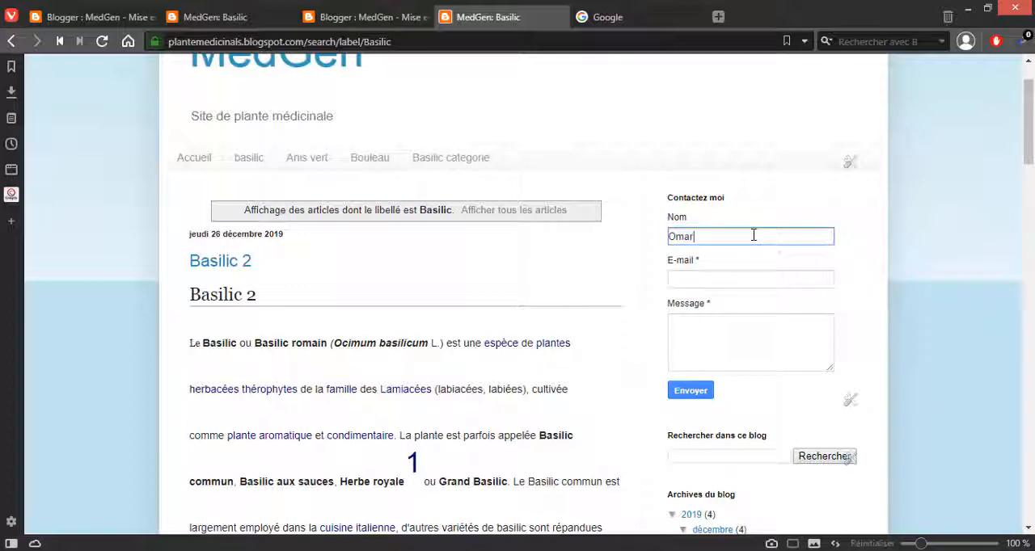
{"action": "left_click", "coordinate": [743, 277]}
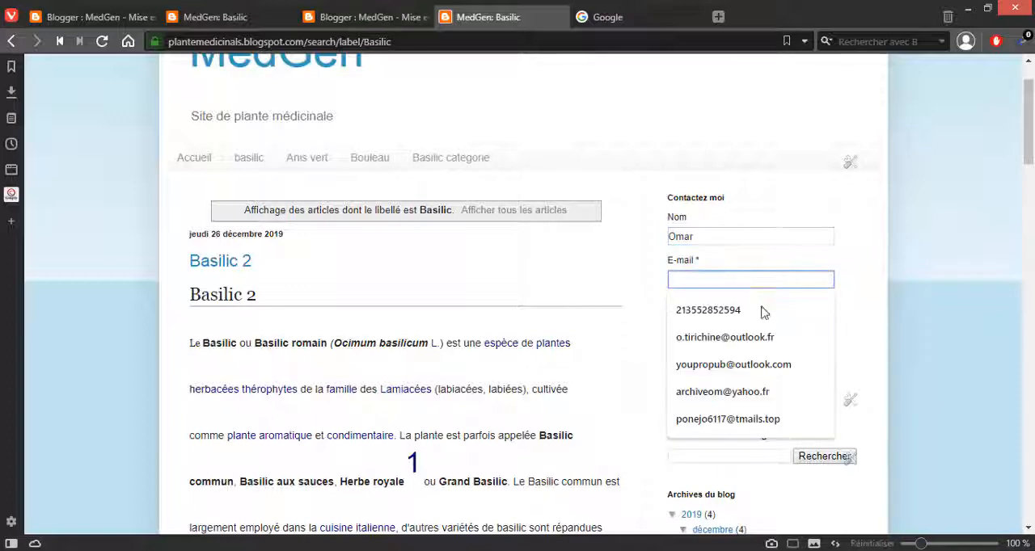
{"action": "left_click", "coordinate": [974, 354]}
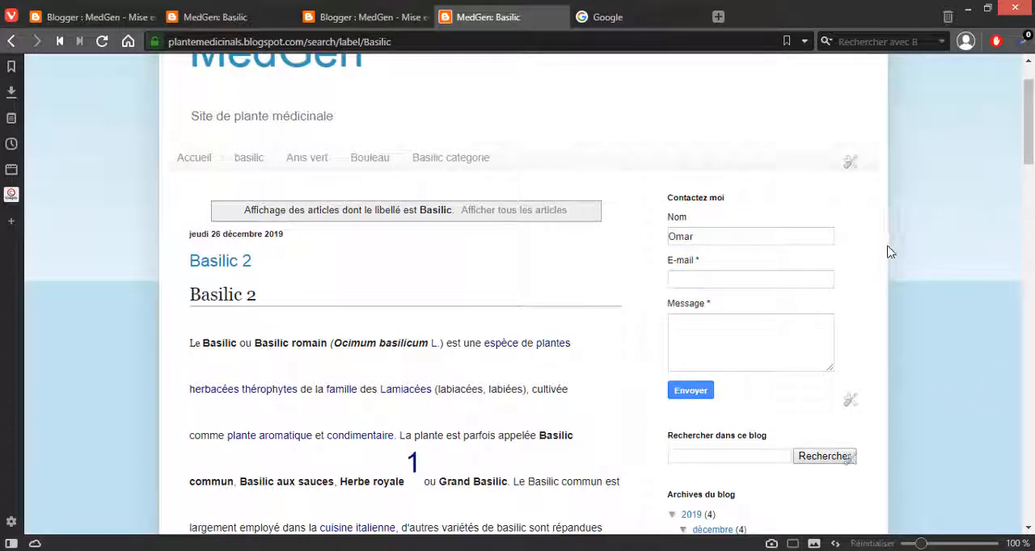
{"action": "left_click", "coordinate": [786, 277]}
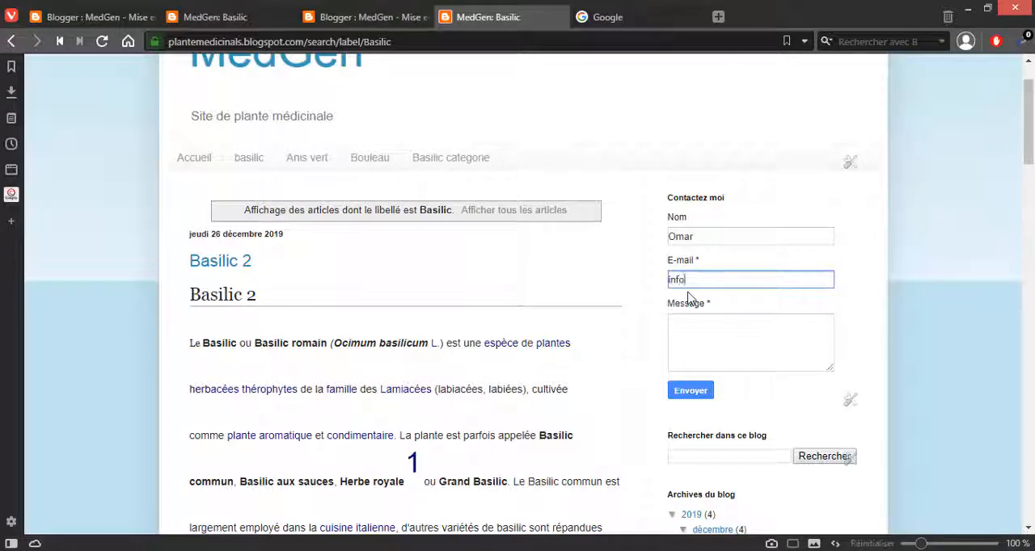
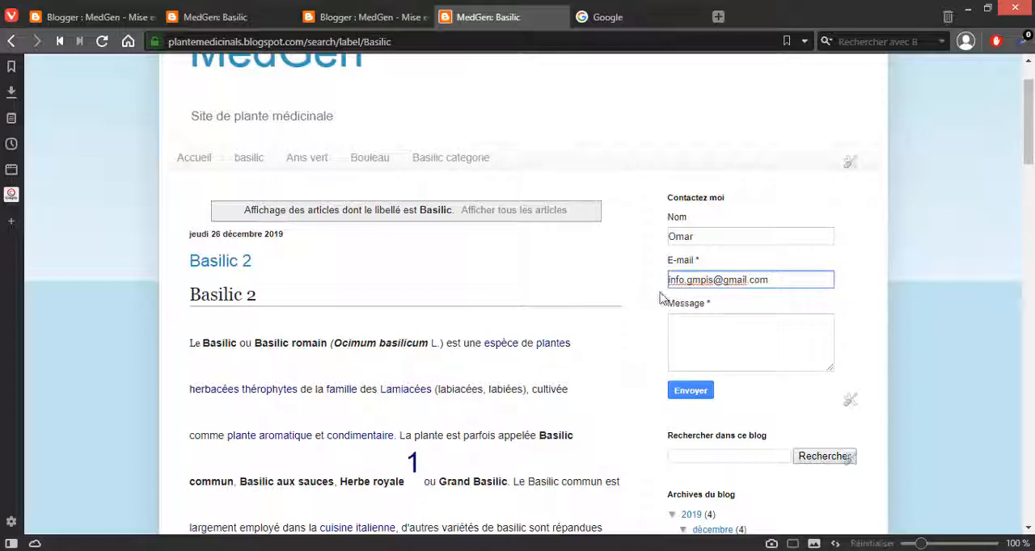
Step: Write a message starting with "Svp" in the contact form and send it
{"action": "left_click", "coordinate": [719, 345]}
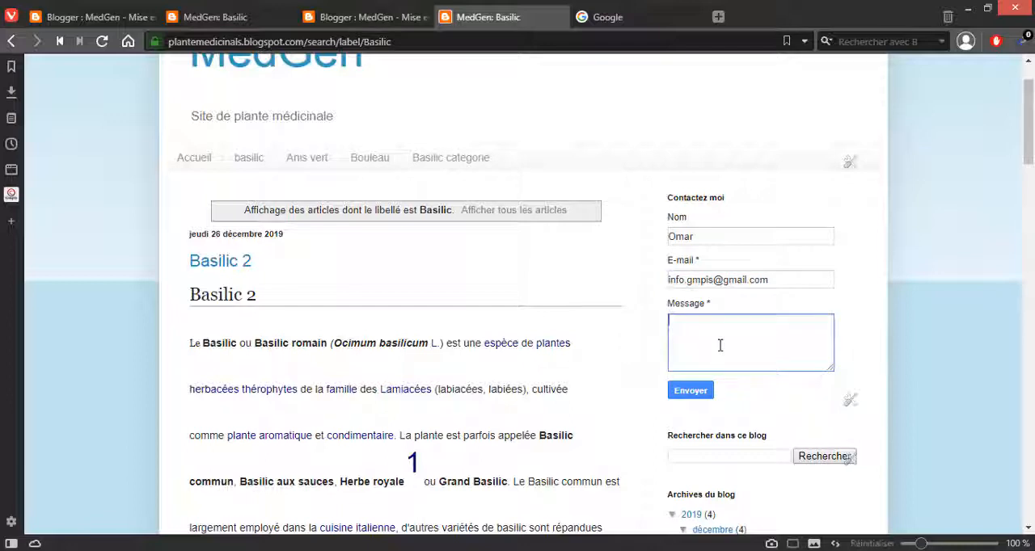
{"action": "type", "text": "Svp je bfd"}
{"action": "left_click", "coordinate": [693, 393]}
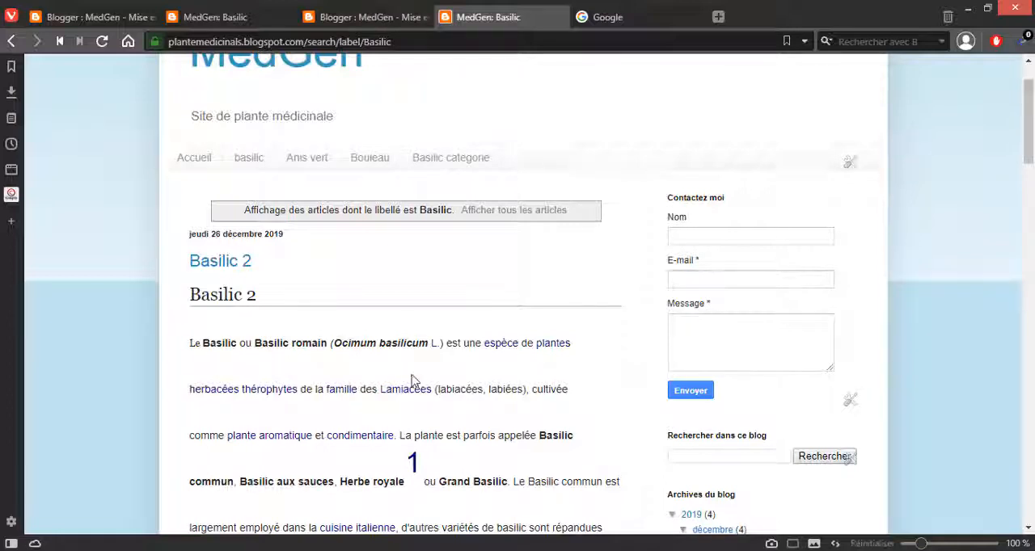
{"action": "scroll", "coordinate": [300, 426], "scroll_direction": "up", "scroll_amount": 2}
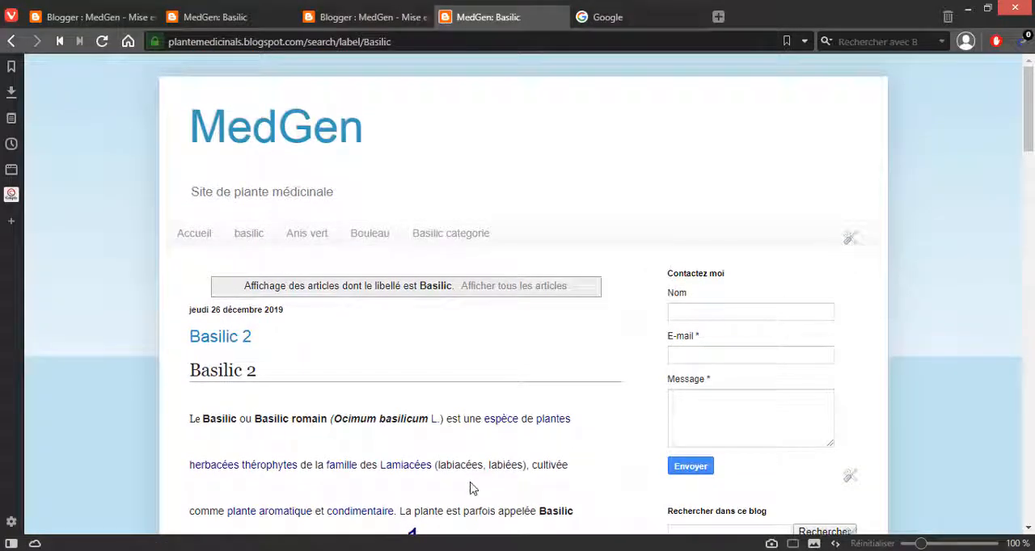
Step: Return to the MedGen layout editor in Blogger and open the Gains section, accepting the loss of unsaved changes
{"action": "left_click", "coordinate": [68, 20]}
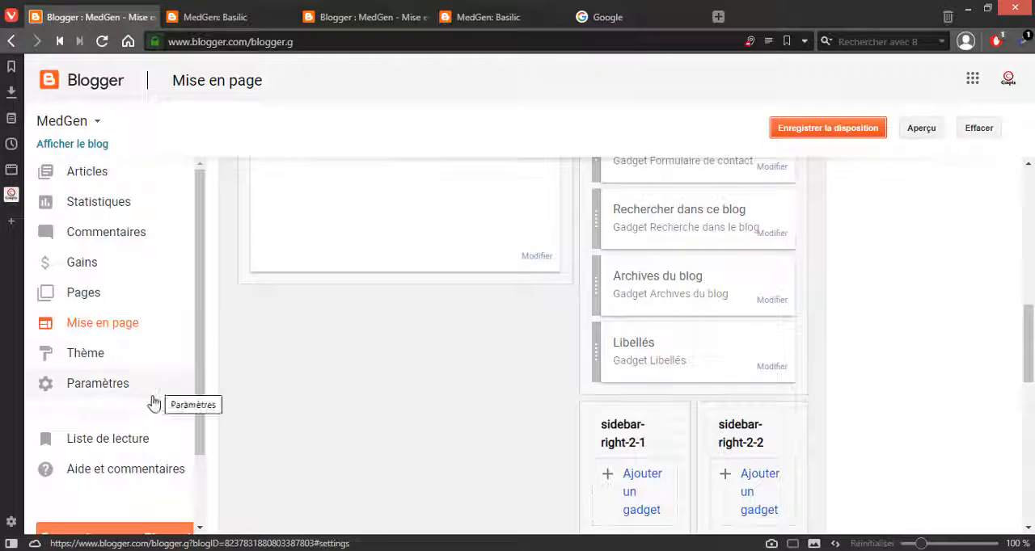
{"action": "left_click", "coordinate": [78, 275]}
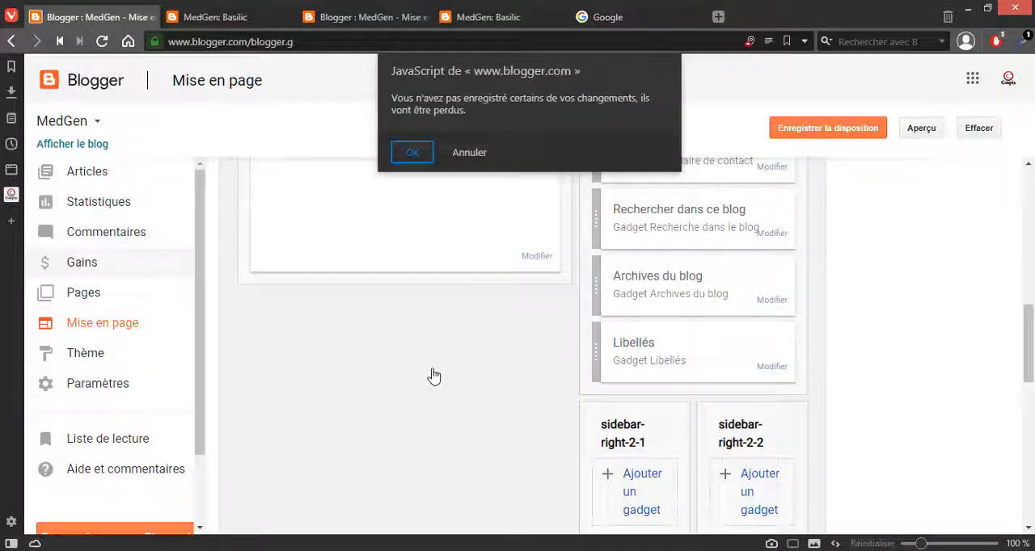
{"action": "key", "text": "Return"}
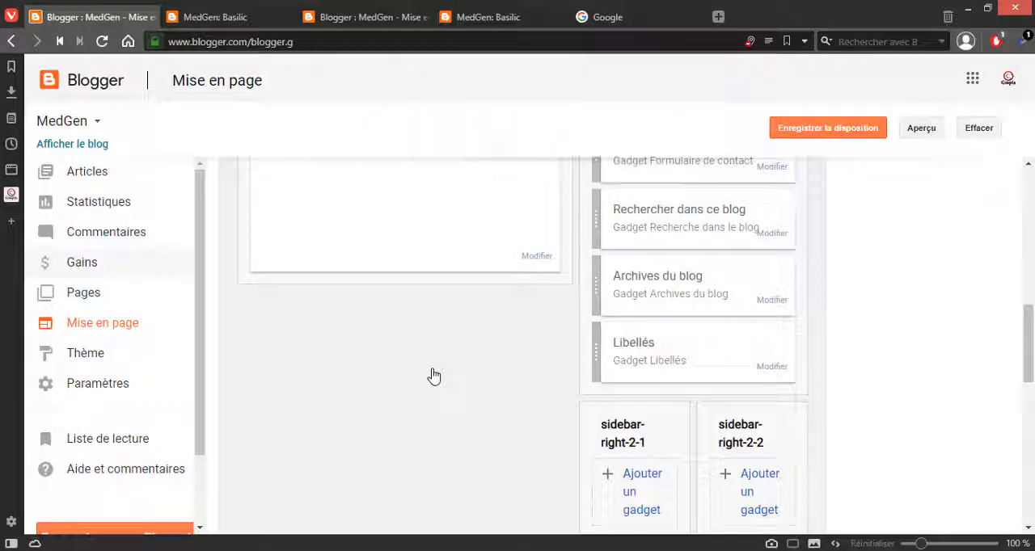